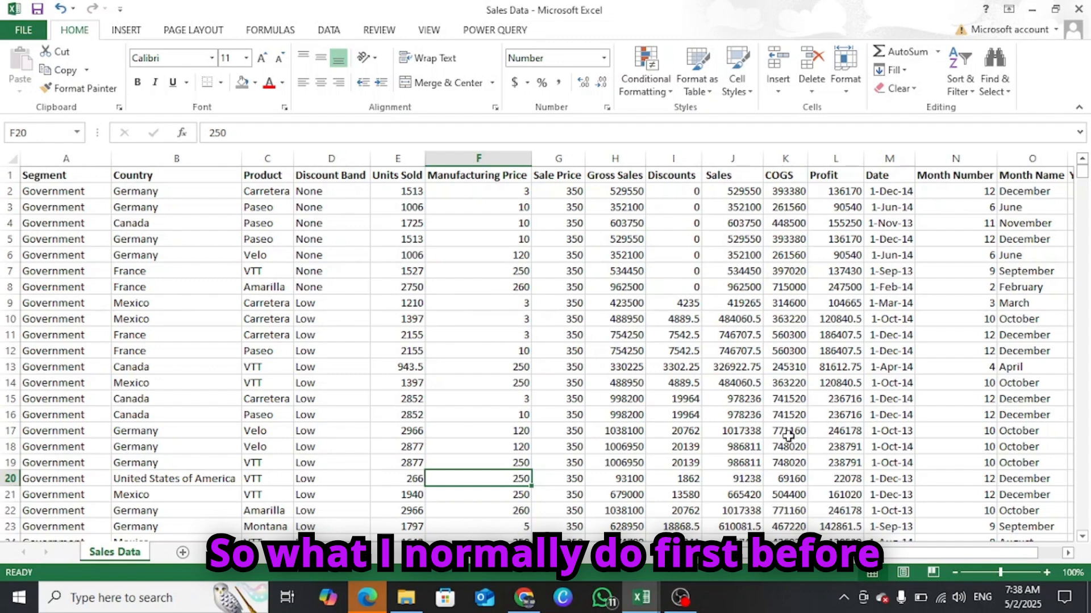
Check the dataset's dimensions by selecting the whole header row and the full Segment column, and return to cell A1.
mouse_move(895, 554)
mouse_down()
mouse_move(919, 555)
mouse_move(877, 560)
mouse_up()
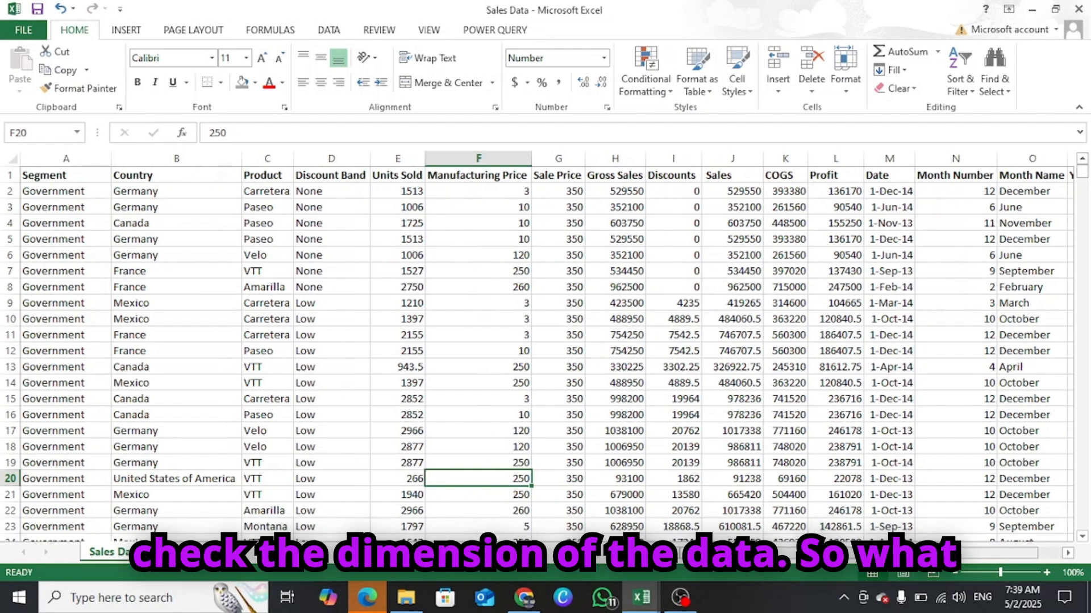
click(48, 176)
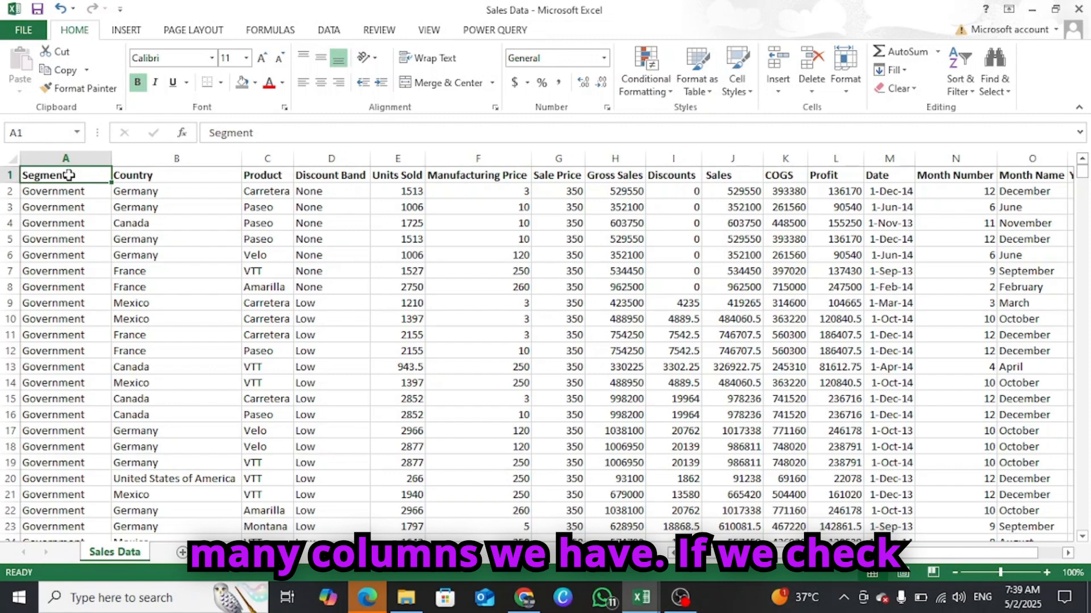
key(ctrl+shift+Right)
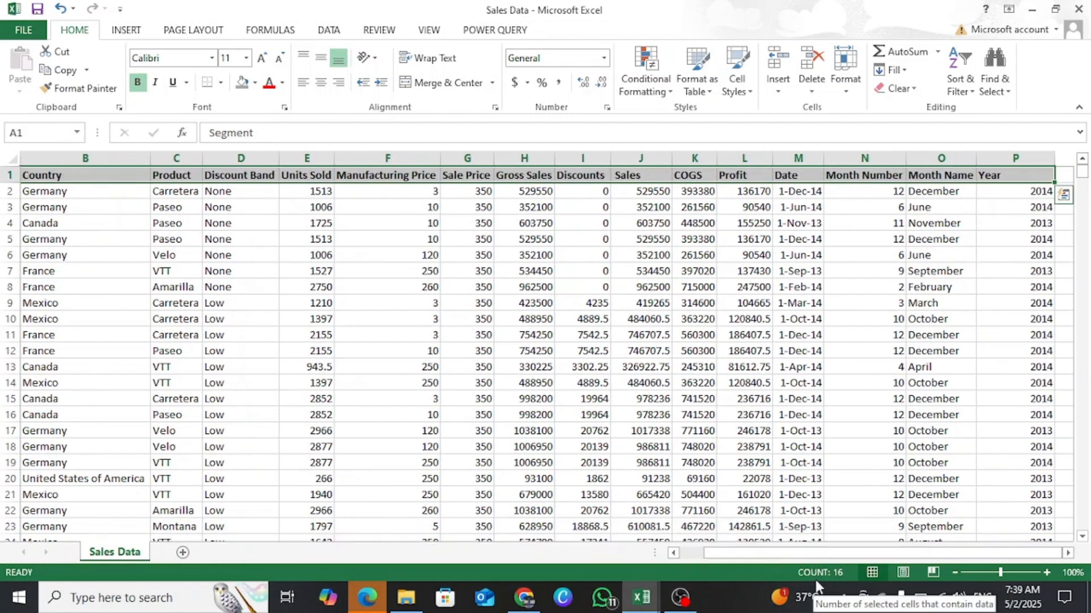
drag(896, 554, 869, 554)
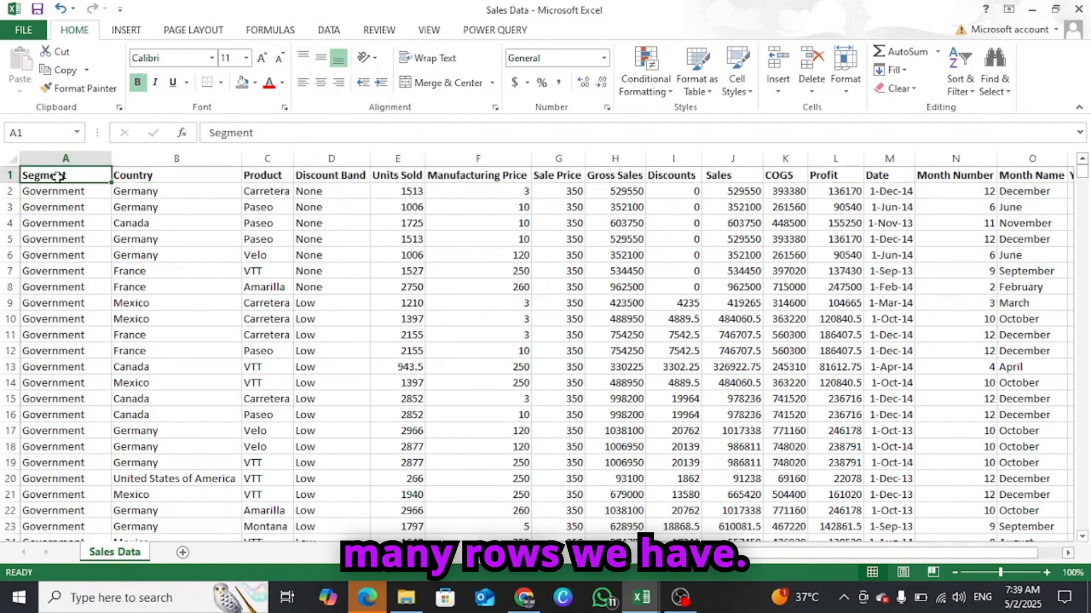
key(ctrl+shift+Down)
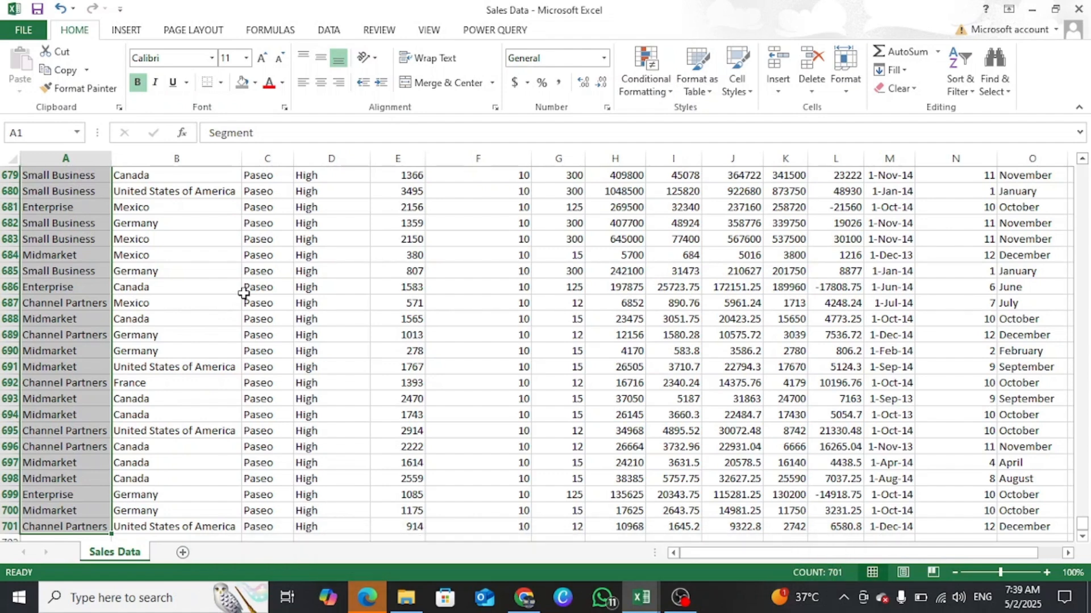
key(ctrl+Home)
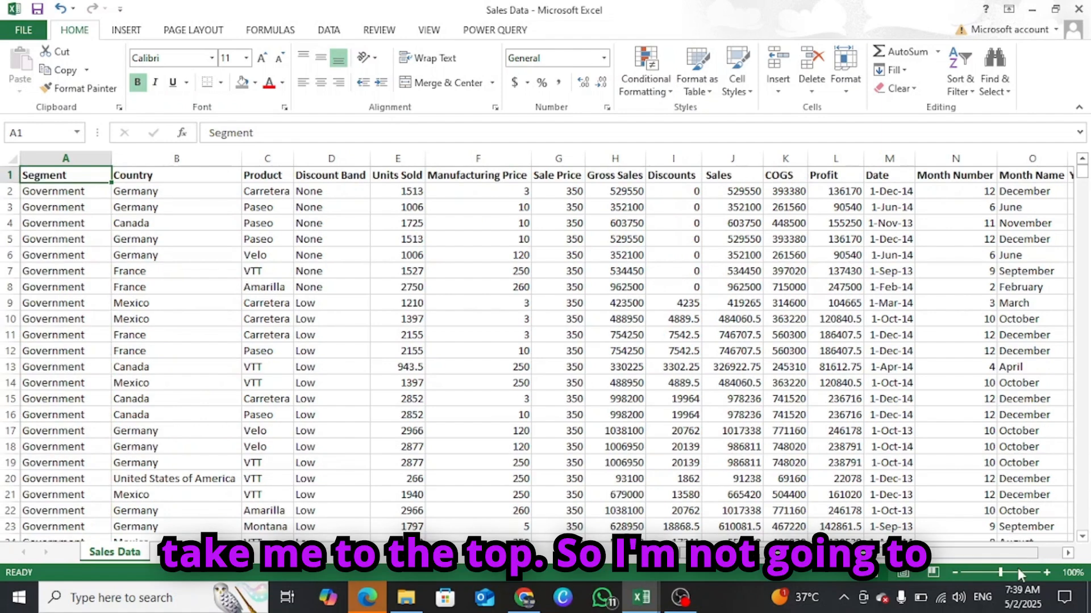
Reduce the Sales Data worksheet zoom to 82% so that all data columns fit in view.
drag(1002, 576, 982, 572)
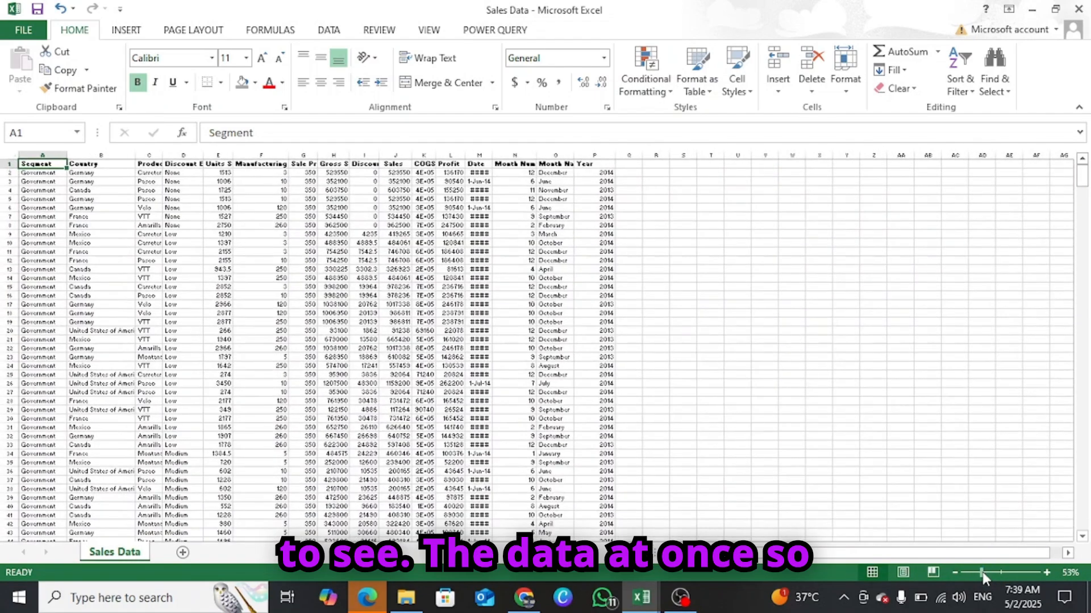
drag(1084, 196, 1088, 165)
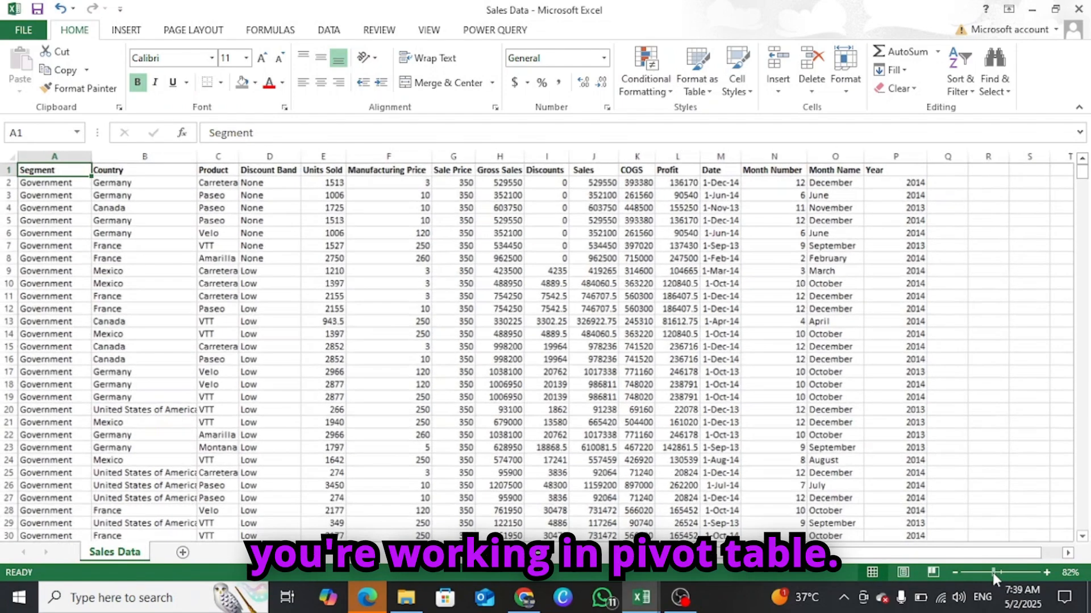
drag(995, 574, 1006, 574)
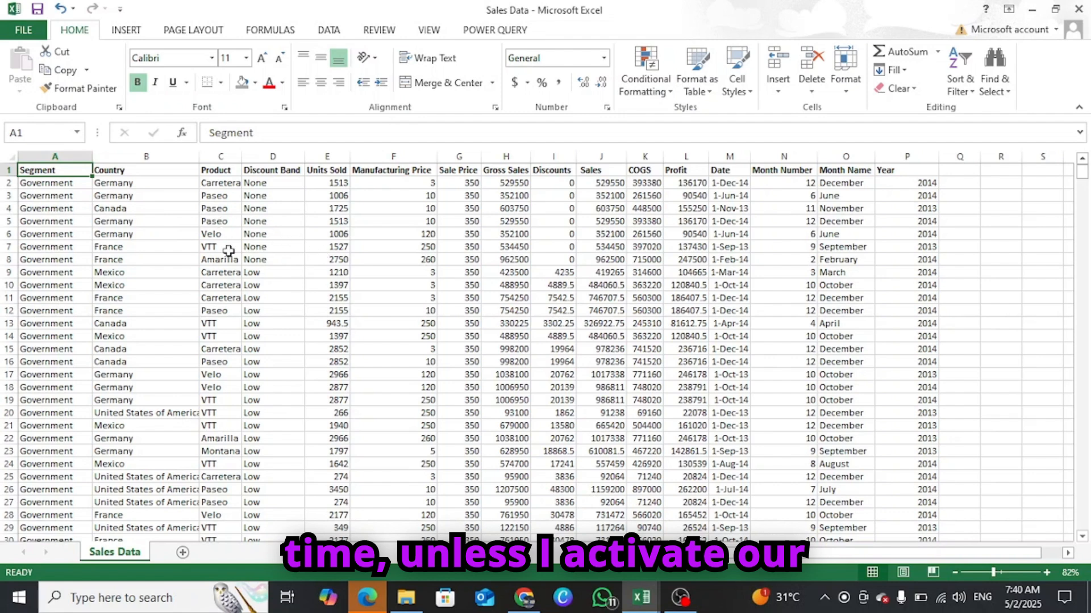
Insert a PivotTable from range A1:P701 at cell U2 of the existing Sales Data worksheet, and undo the insertion.
click(98, 232)
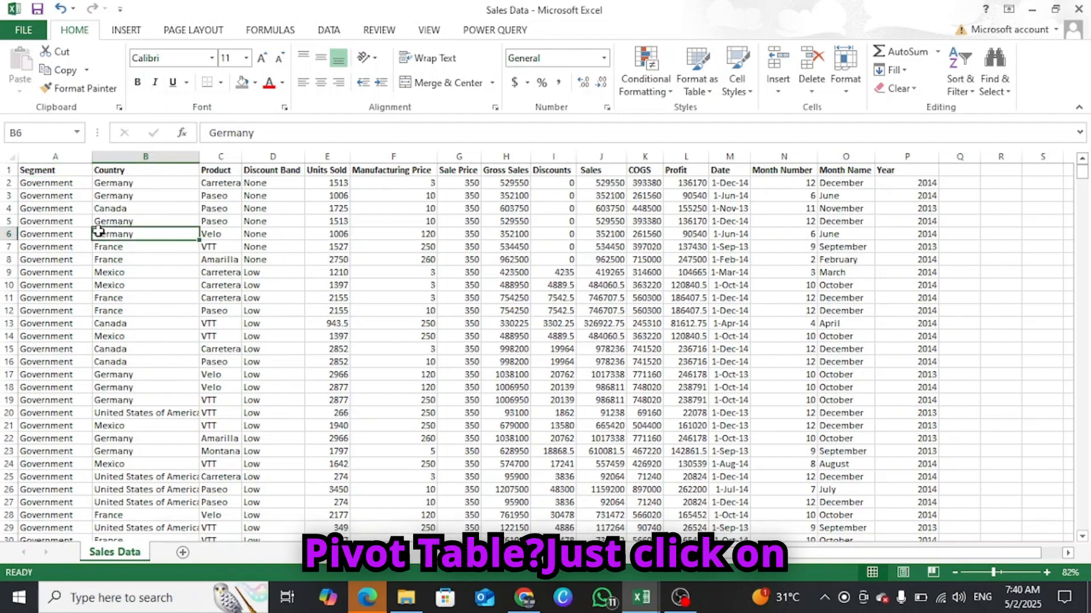
click(250, 245)
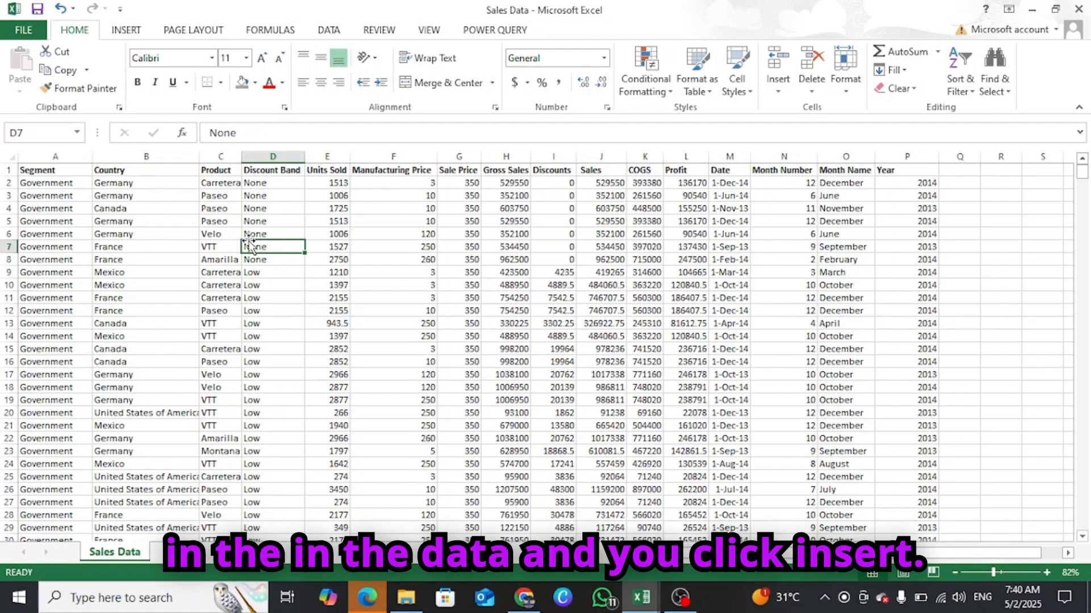
click(127, 32)
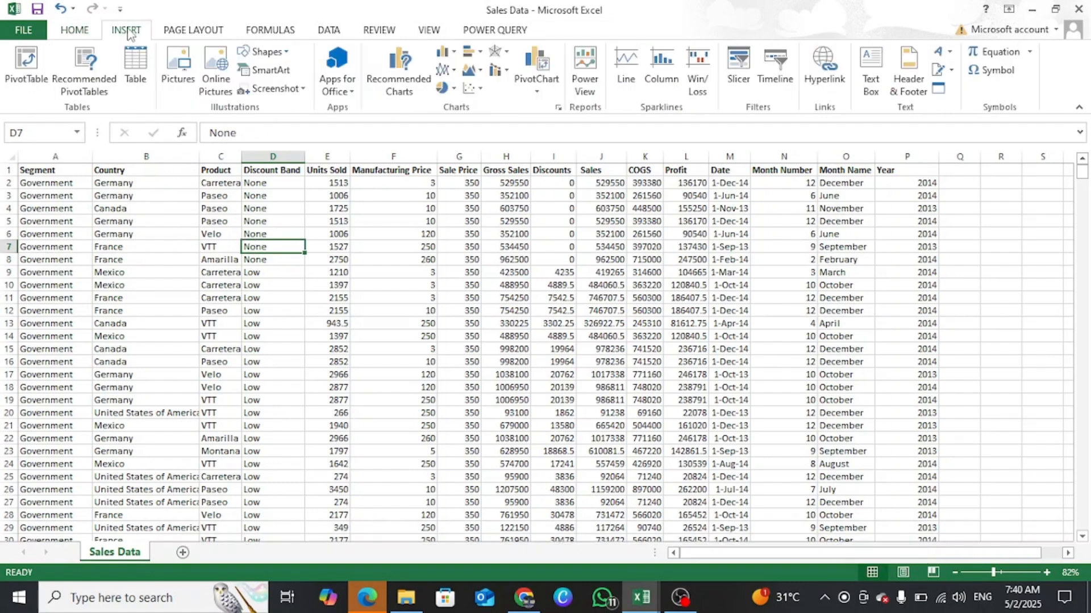
click(26, 61)
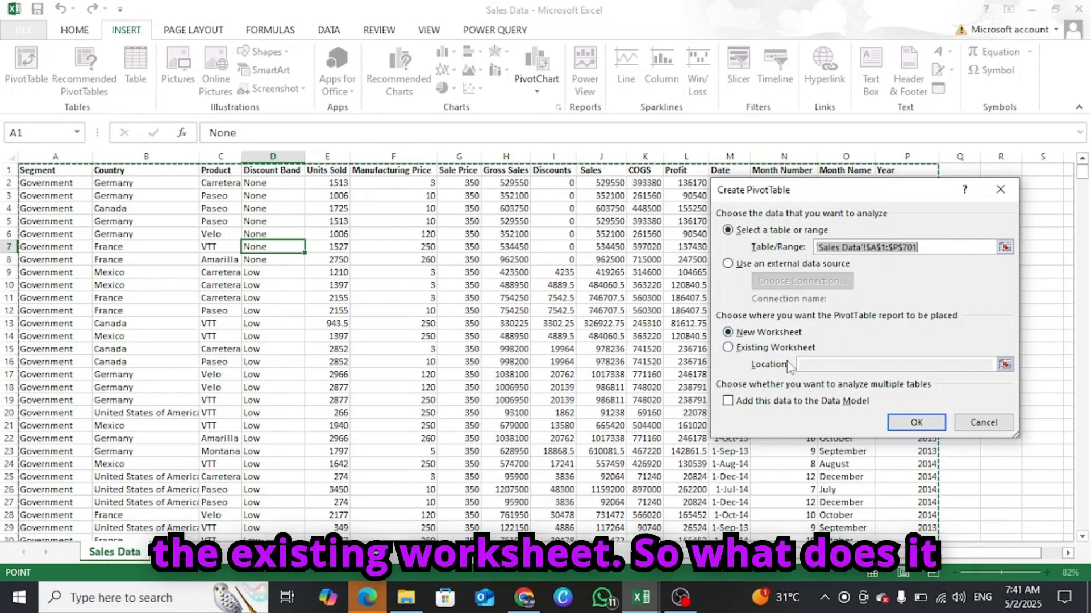
click(729, 349)
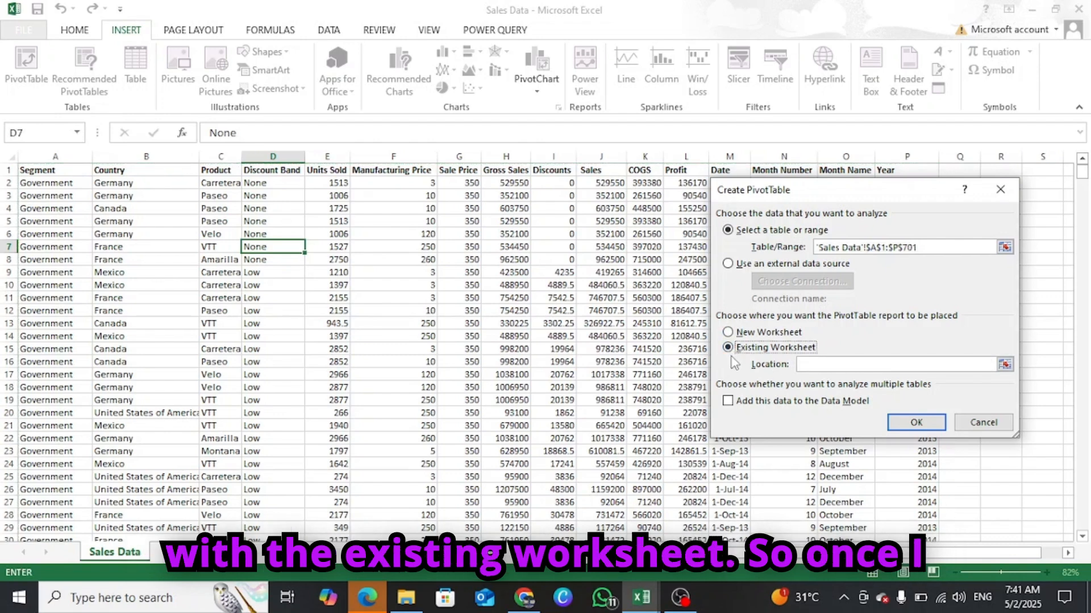
click(835, 365)
drag(930, 554, 953, 564)
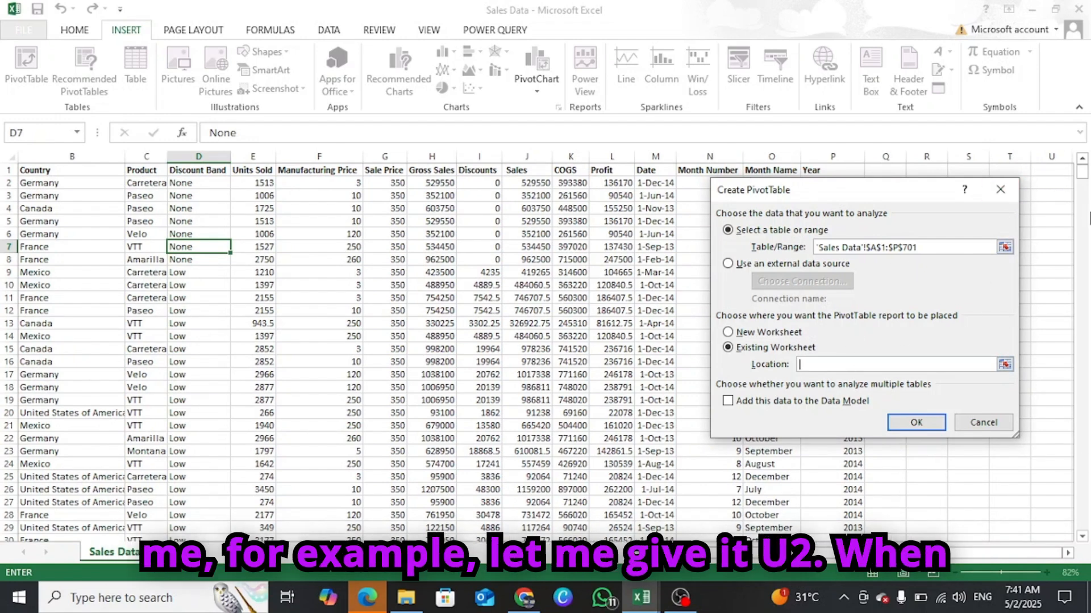
click(1051, 183)
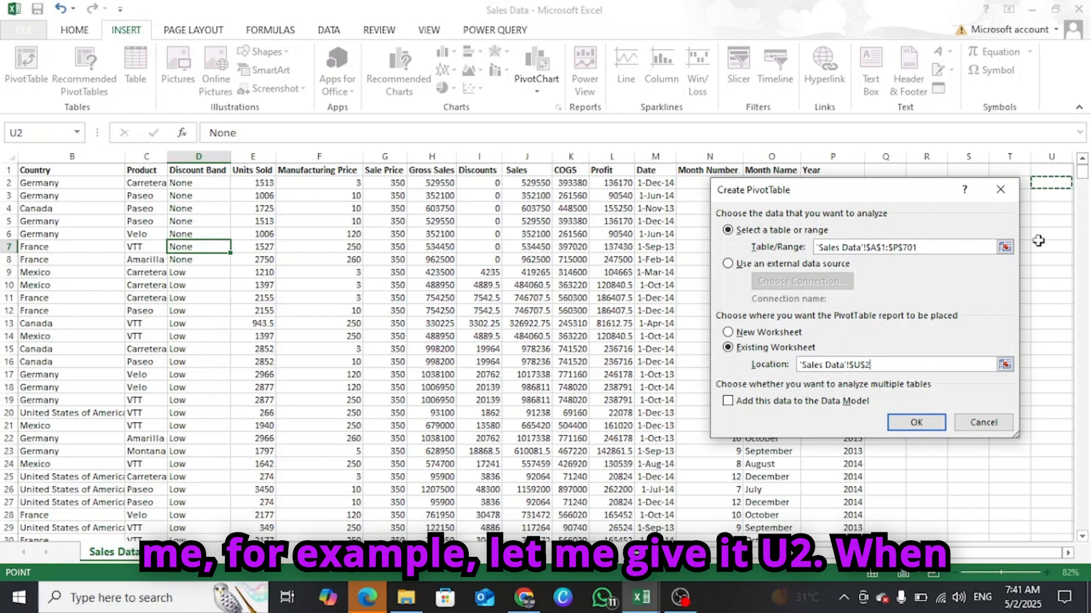
click(919, 424)
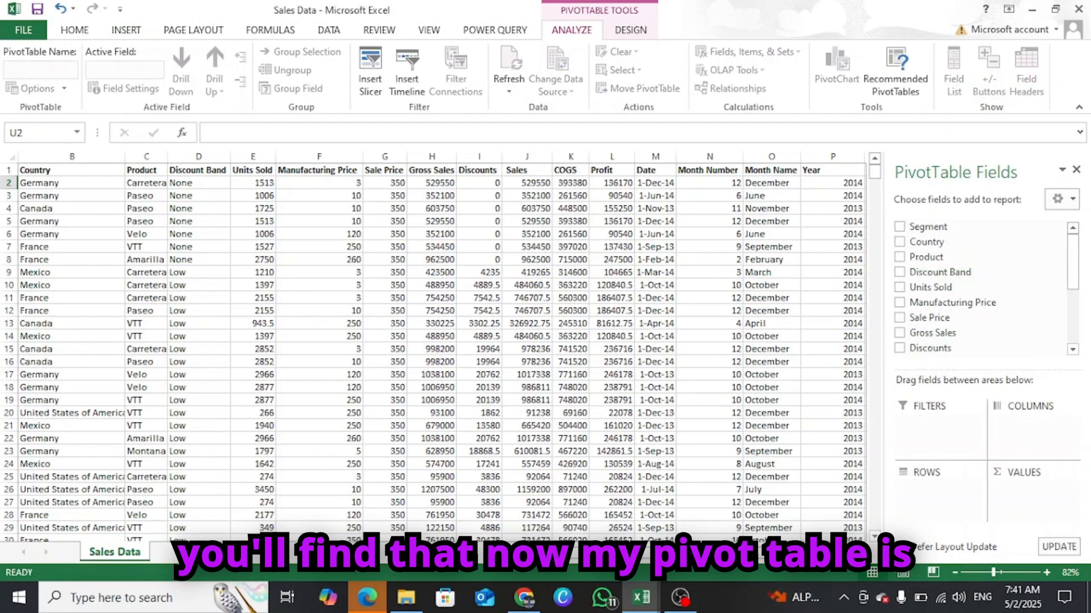
drag(738, 552, 753, 552)
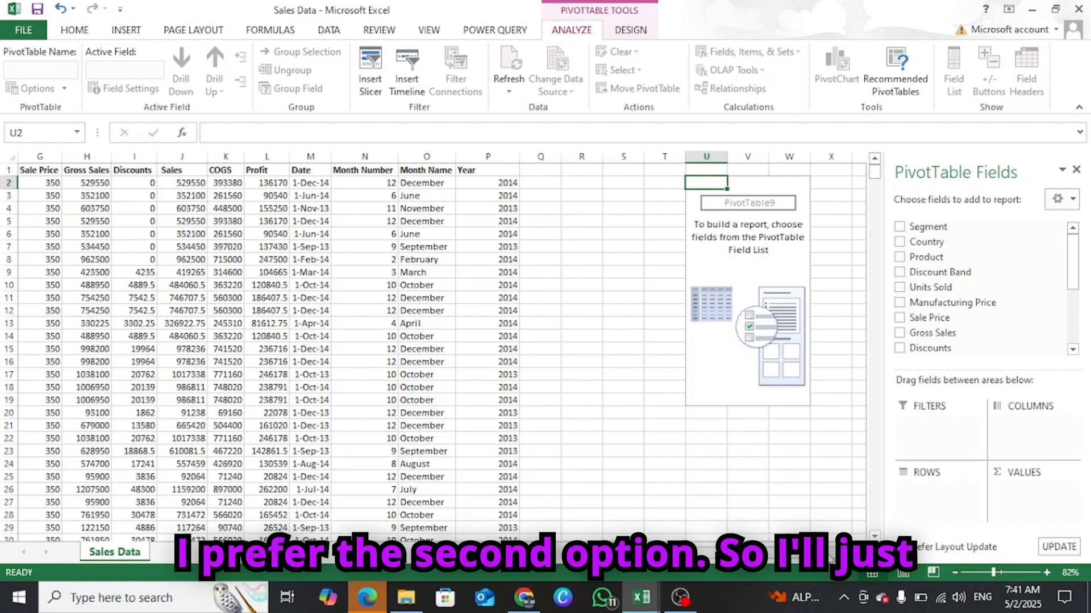
click(60, 9)
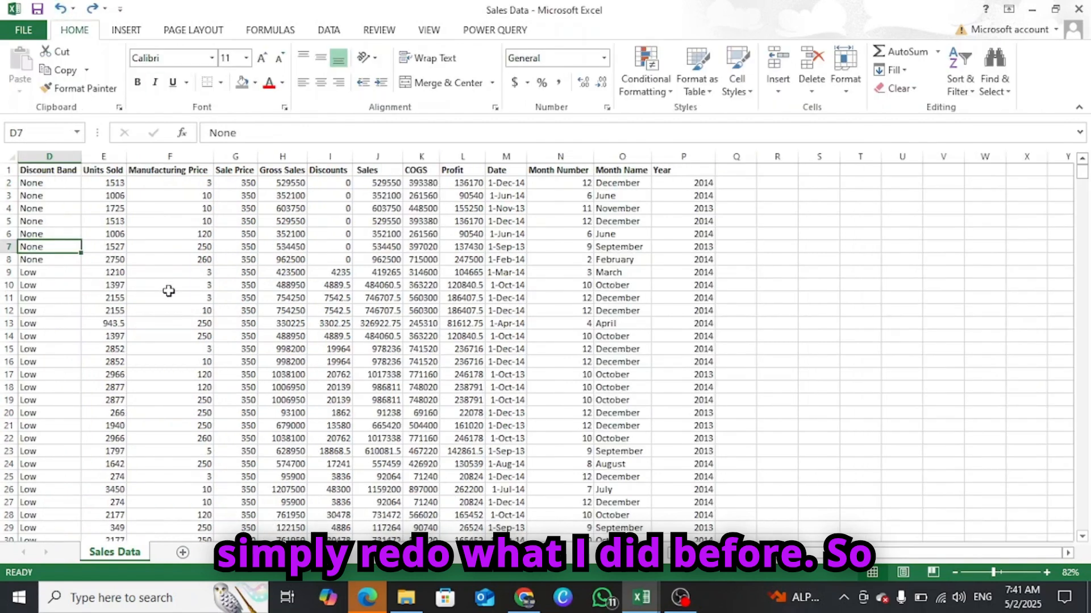
Insert a PivotTable from the Sales Data range A1:P701 on a new worksheet.
drag(869, 553, 639, 555)
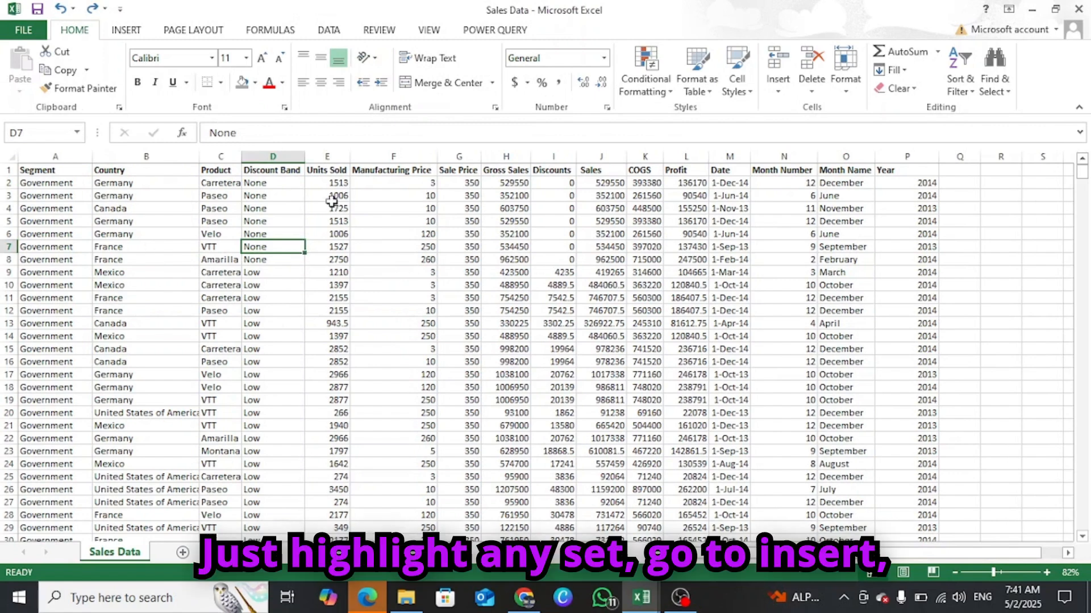
click(138, 32)
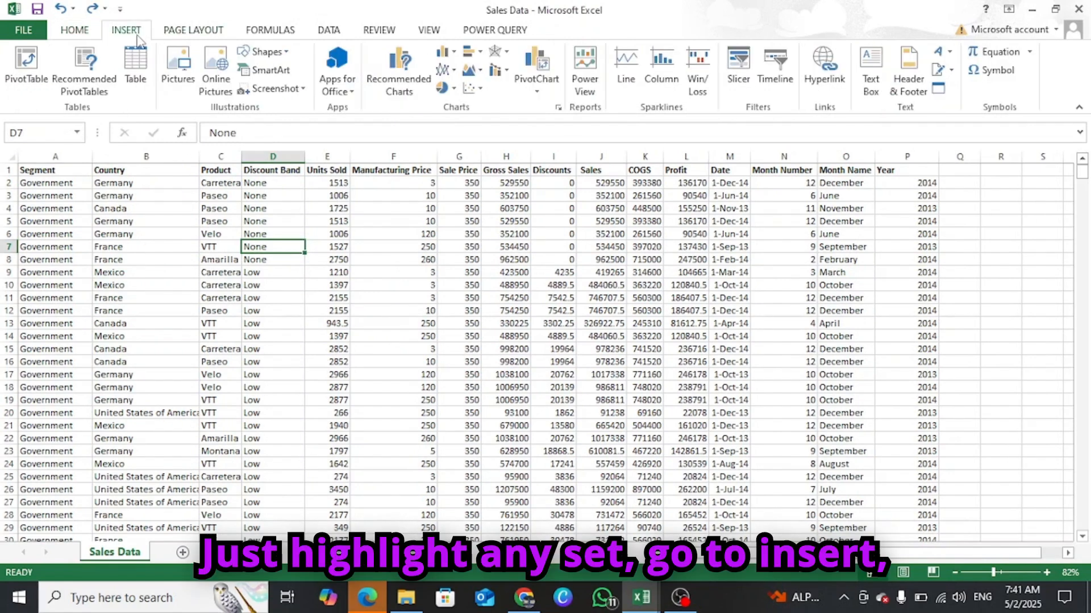
click(33, 64)
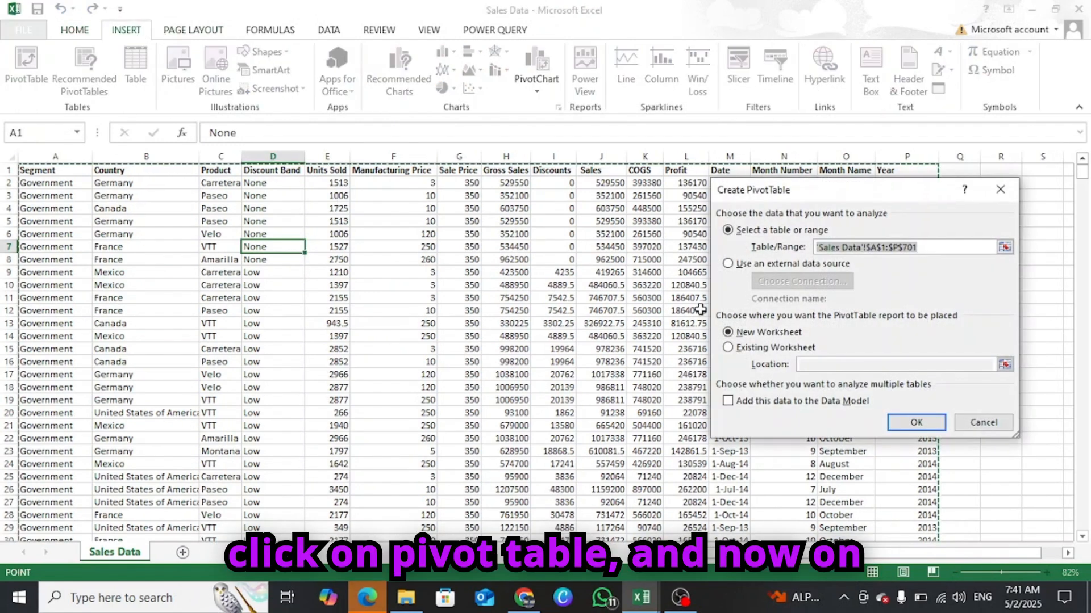
click(916, 423)
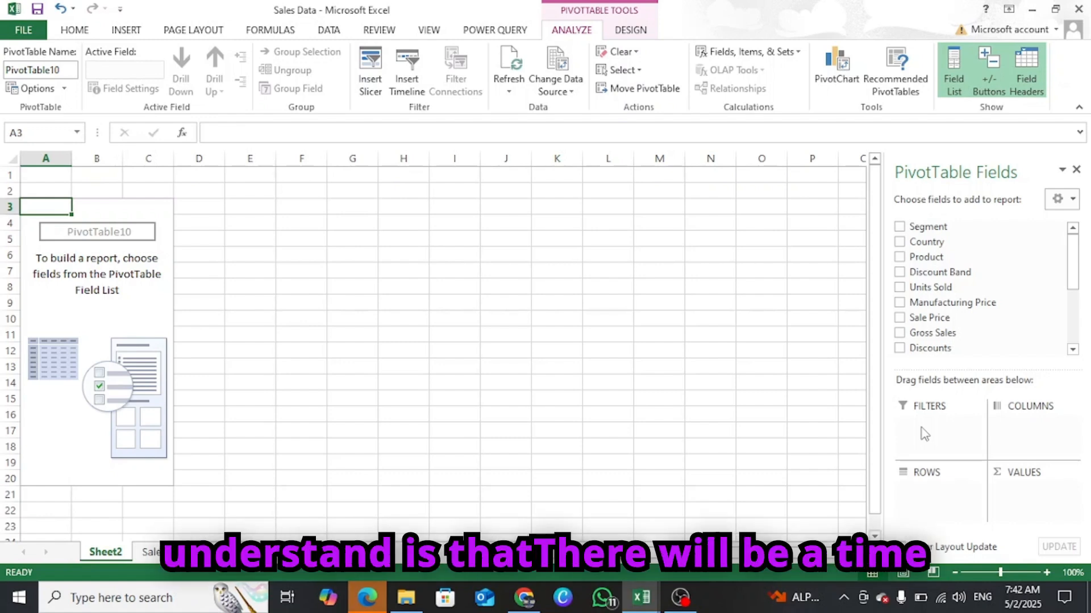
Hide the PivotTable field list by selecting an empty cell outside the report, and restore it by selecting inside the report area.
click(776, 301)
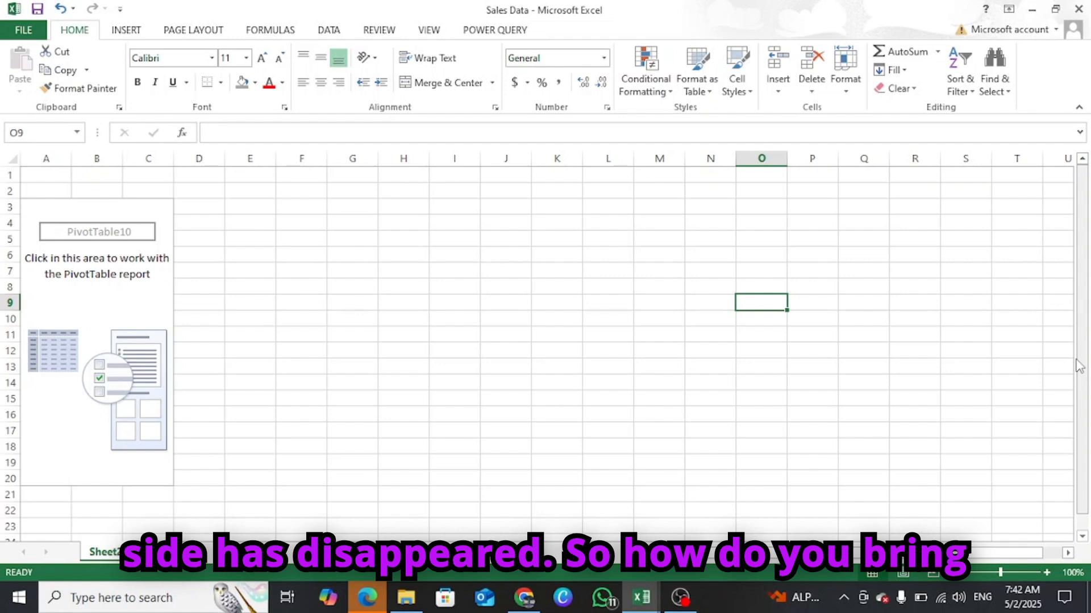
click(70, 365)
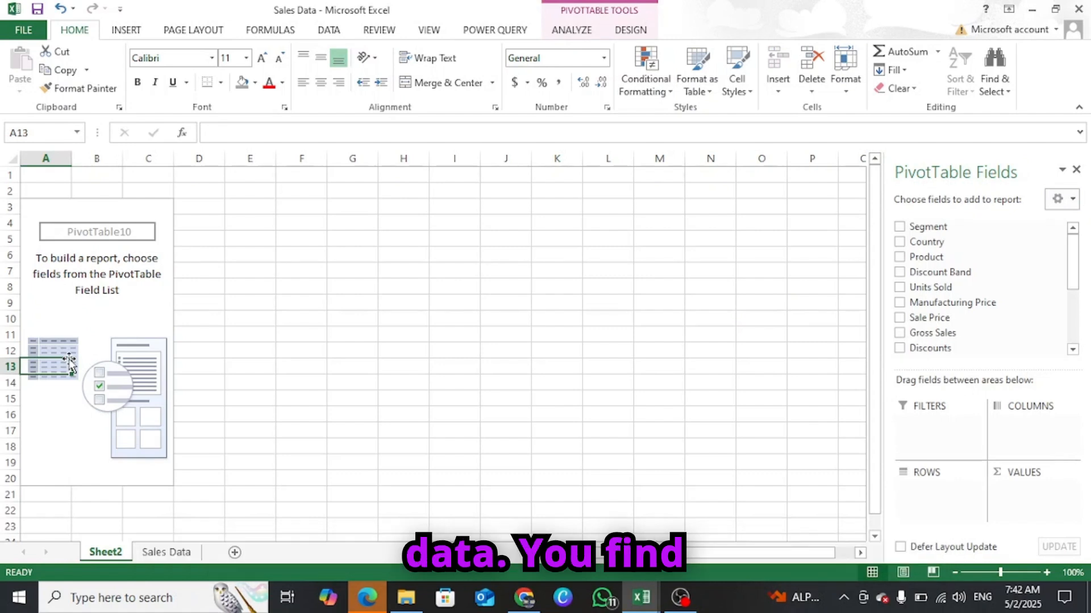
key(ctrl+c)
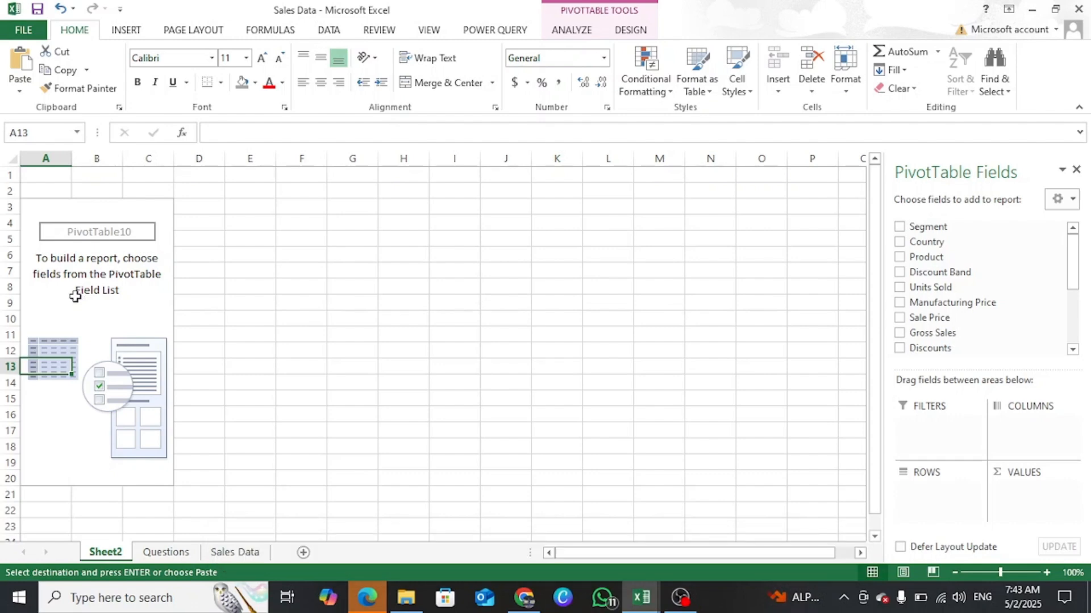
Review the five insightful questions on the Questions sheet against the columns of the Sales Data sheet.
click(165, 557)
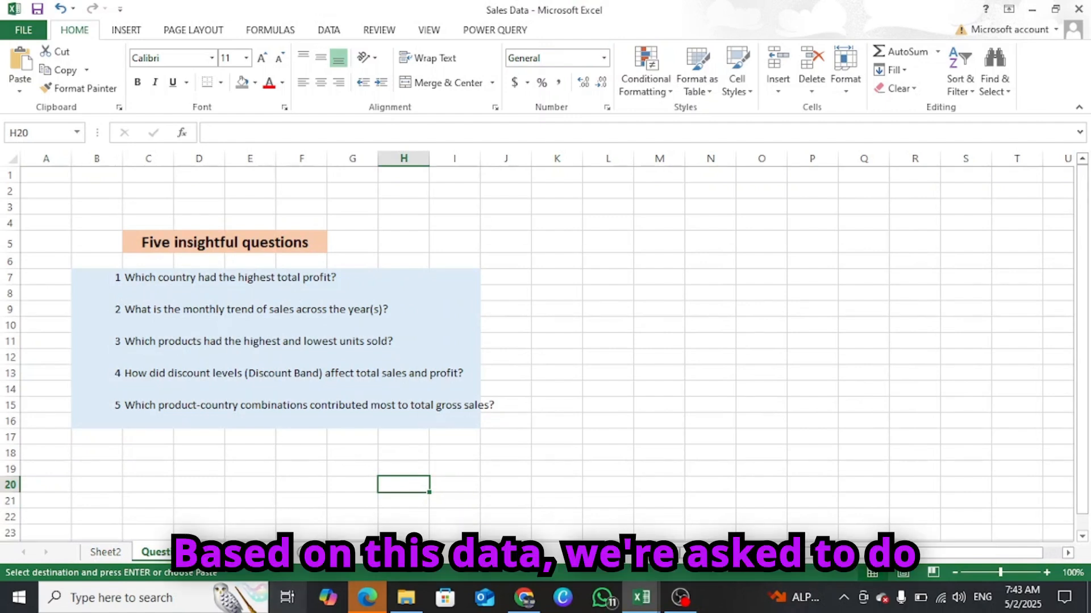
click(235, 552)
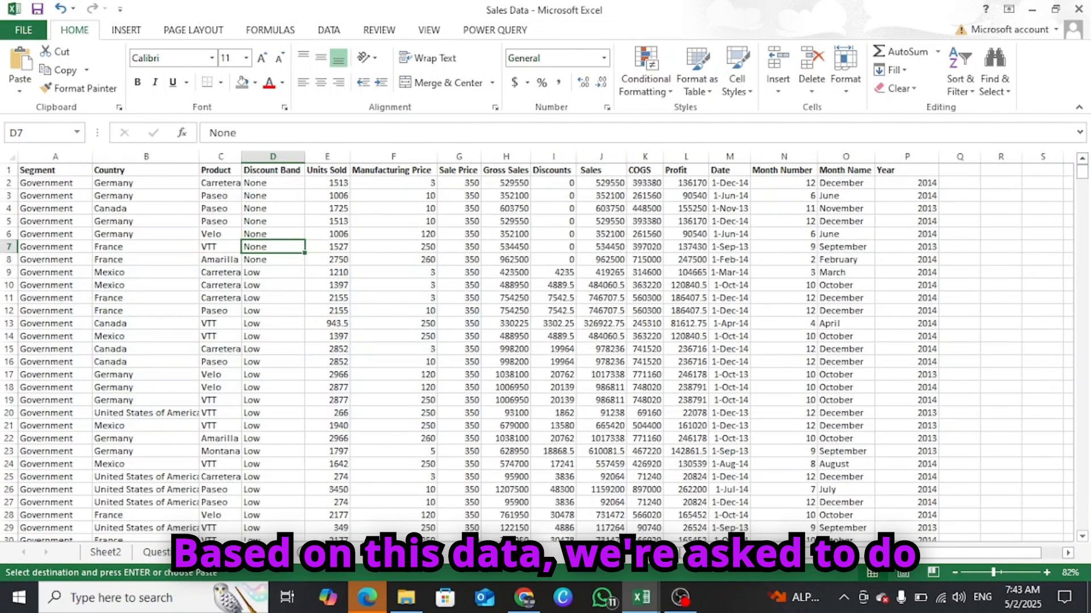
click(160, 553)
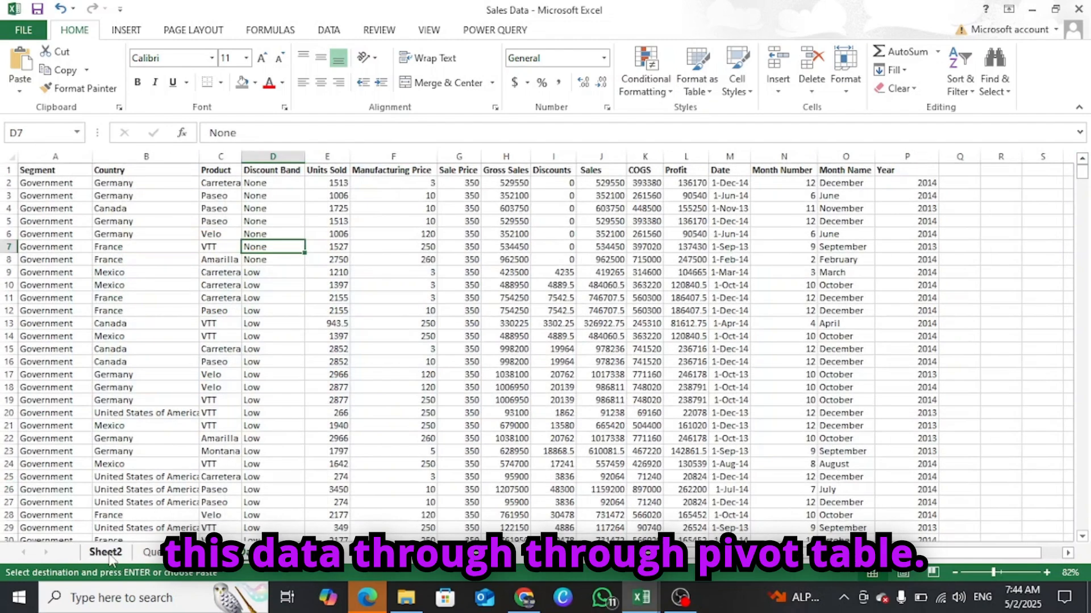
Rename Sheet2 as "Question 1" and reselect the empty PivotTable report area on it.
click(108, 555)
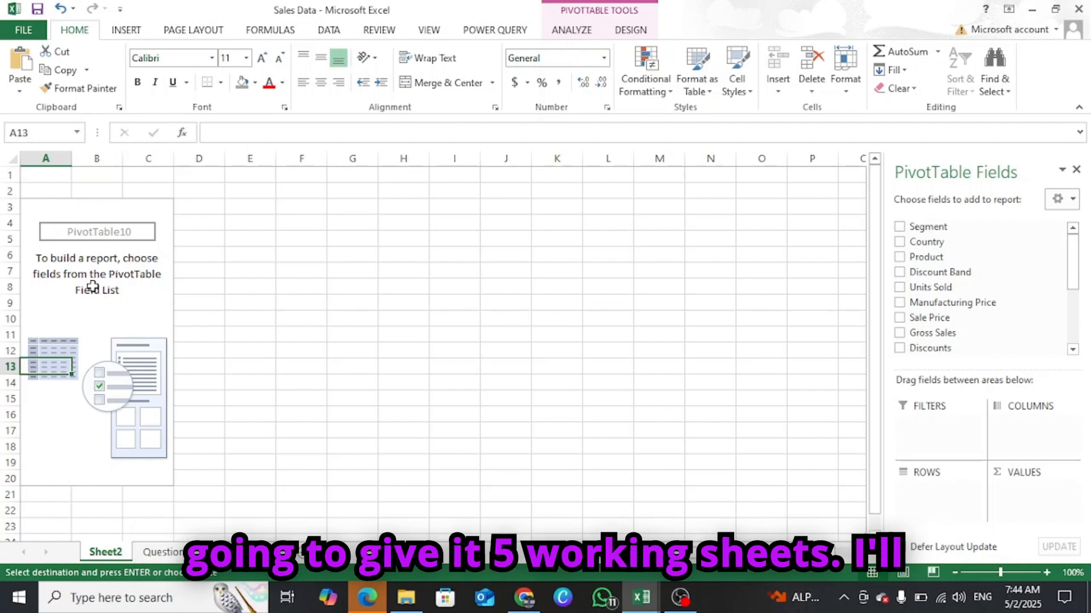
right_click(105, 557)
click(149, 401)
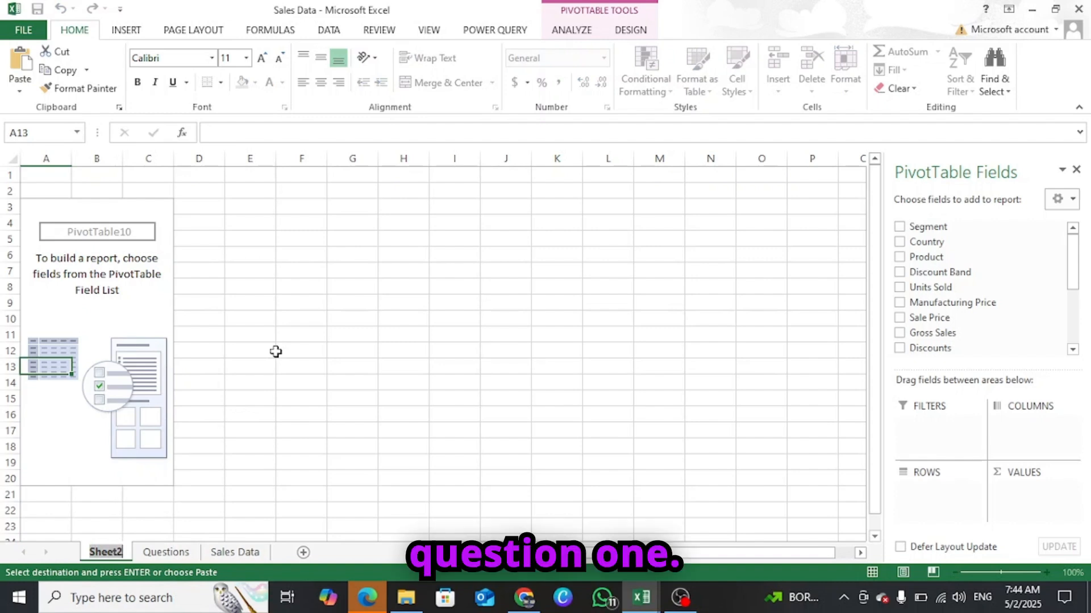
text(Quest)
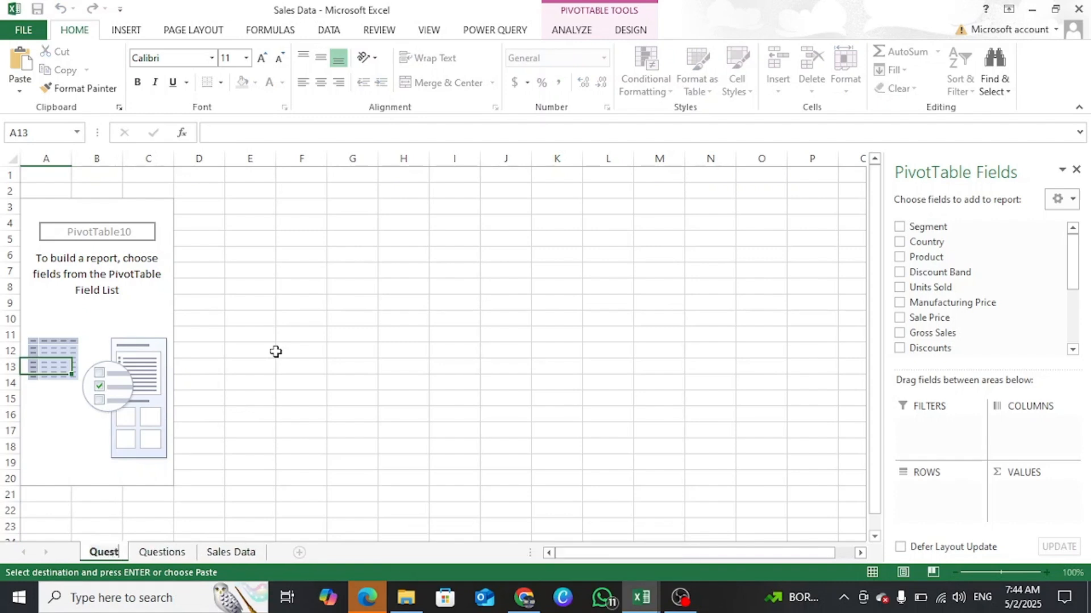
text(ion 1)
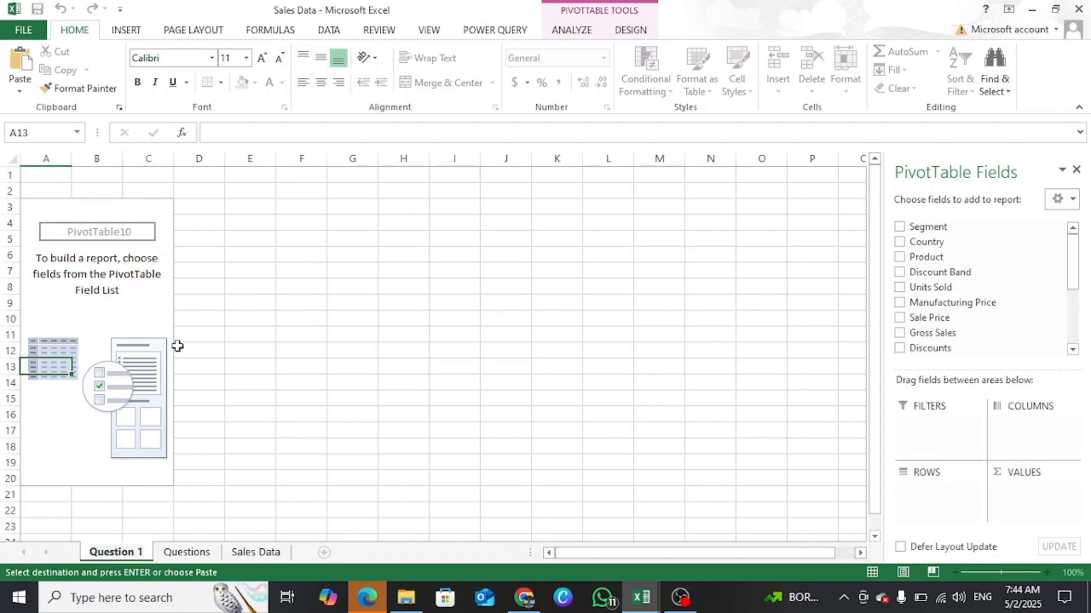
click(232, 337)
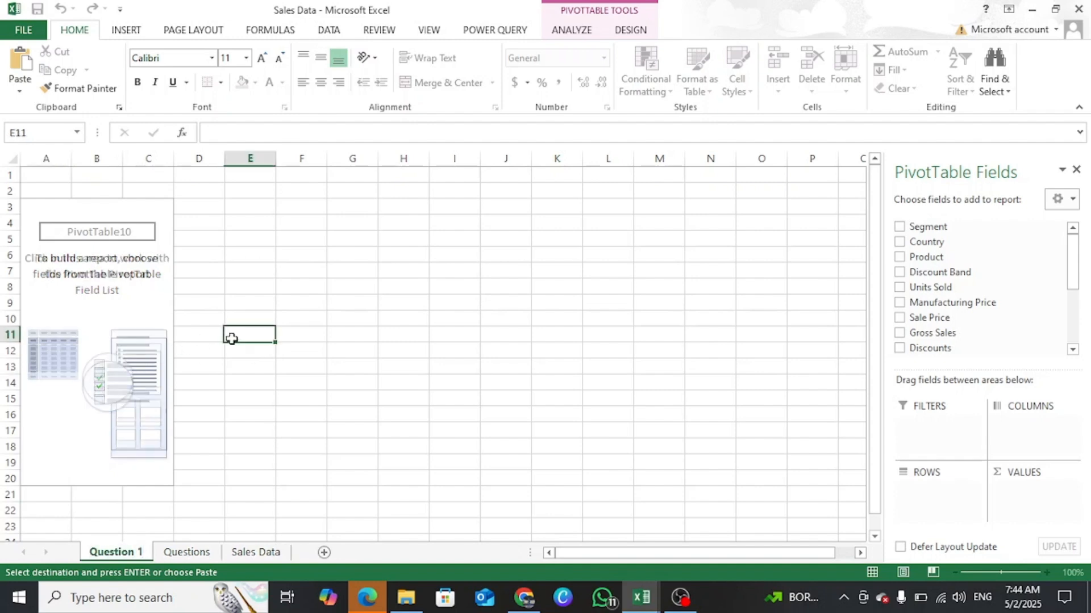
click(132, 290)
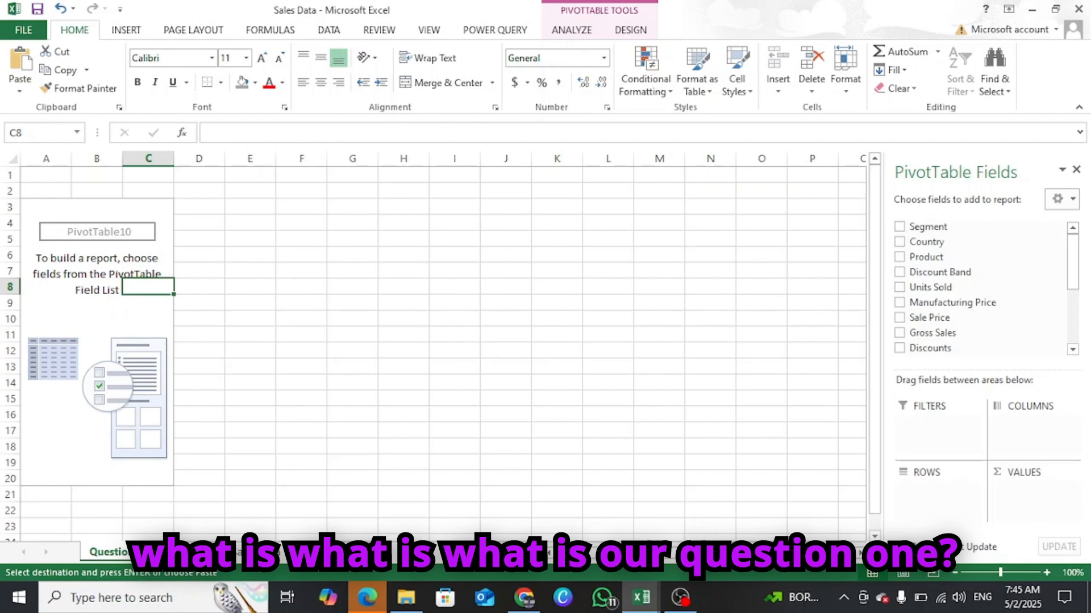
Copy the first question, B7:G7 on the Questions sheet, to cell F1 of the Question 1 sheet.
click(186, 552)
drag(115, 278, 345, 278)
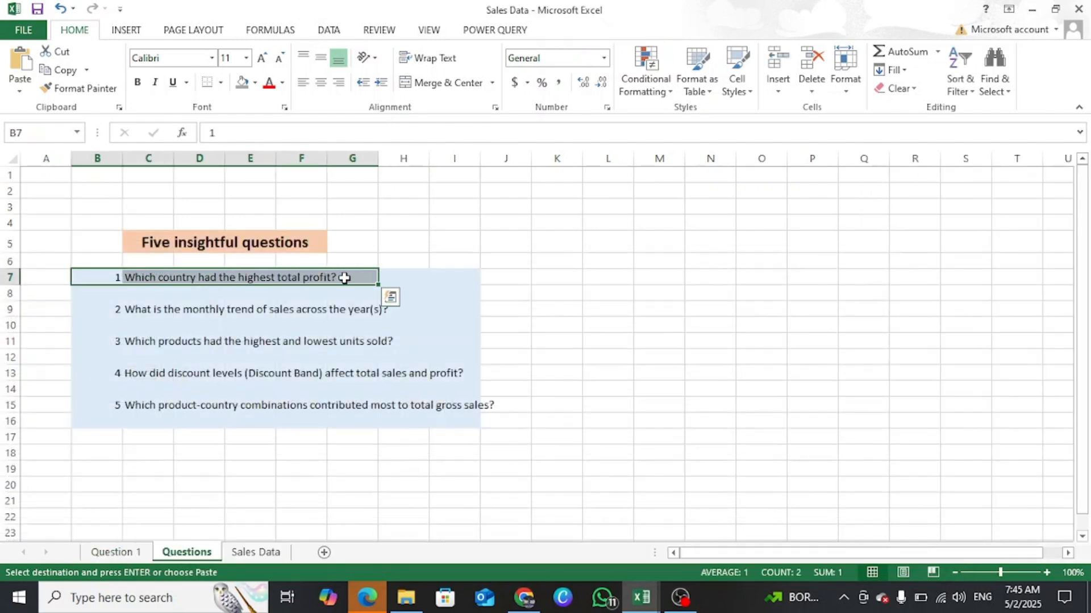
key(ctrl+c)
click(117, 552)
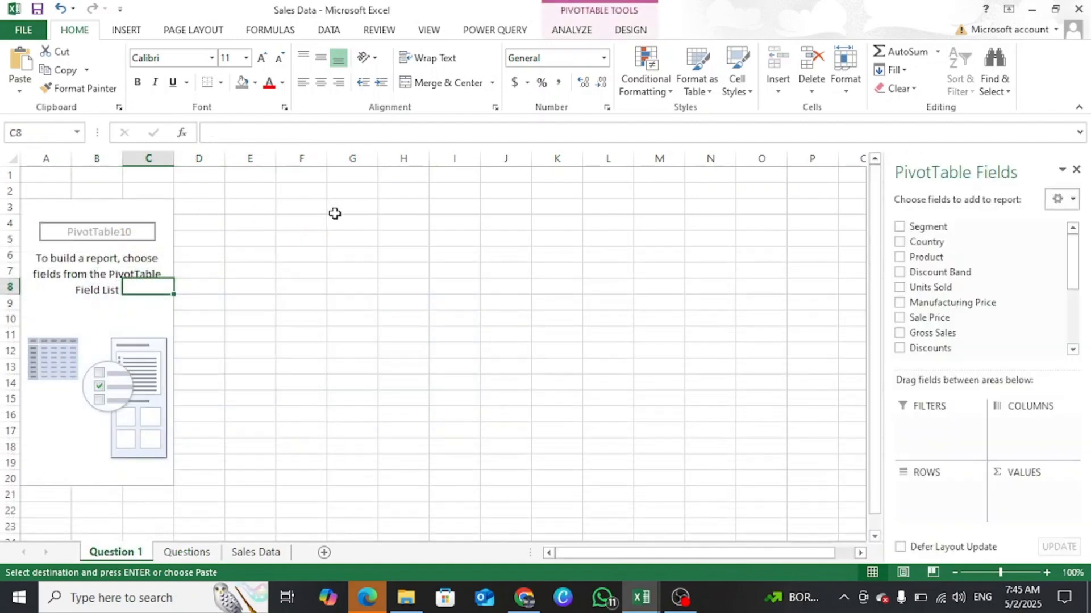
click(299, 173)
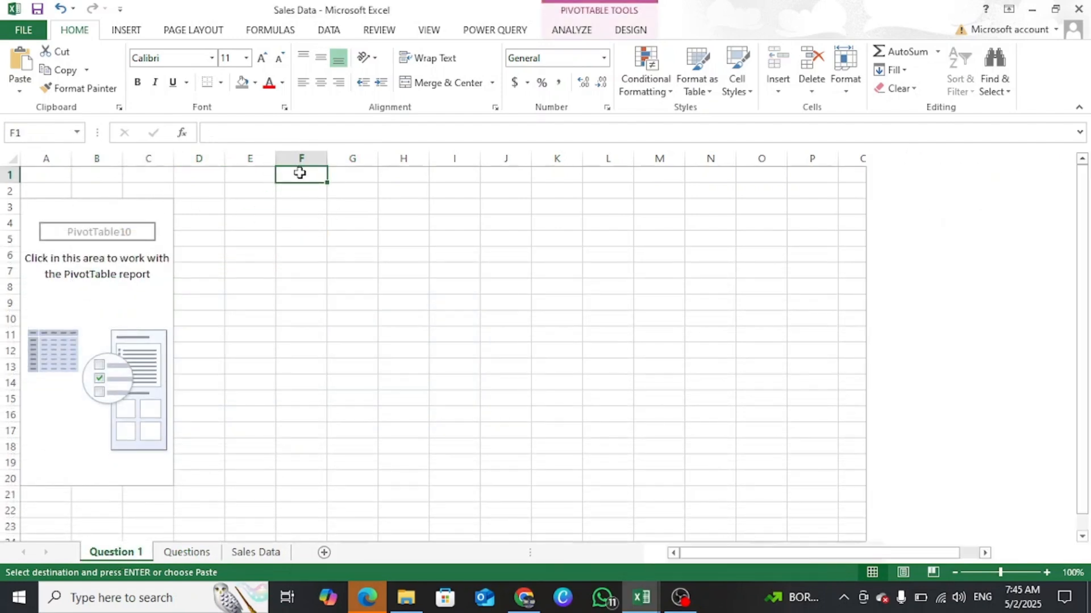
key(ctrl+v)
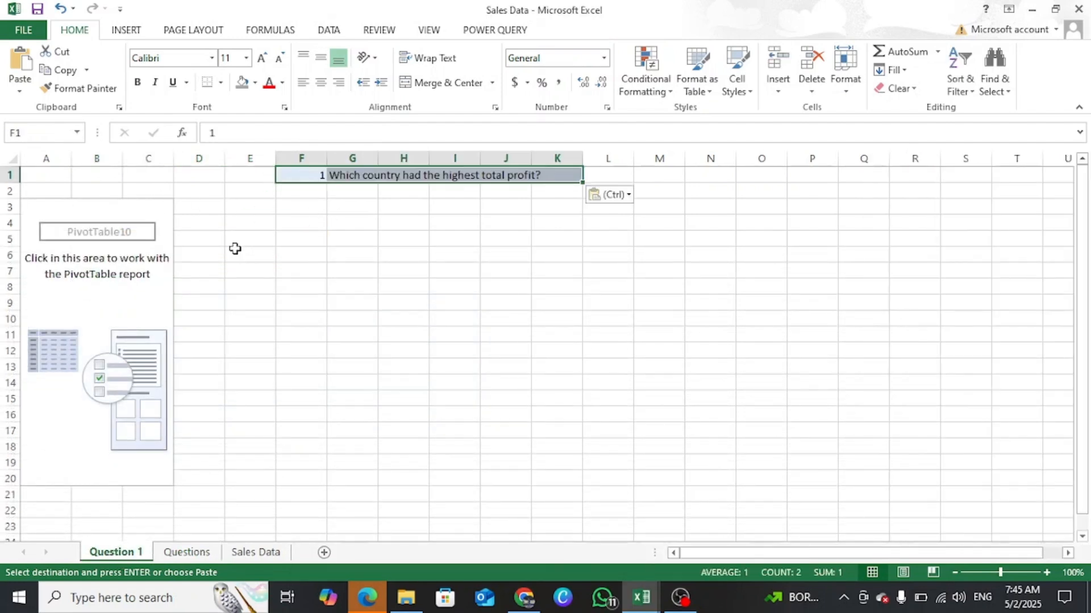
Build the PivotTable on the Question 1 sheet with Country as rows and the sum of Profit as values.
click(126, 275)
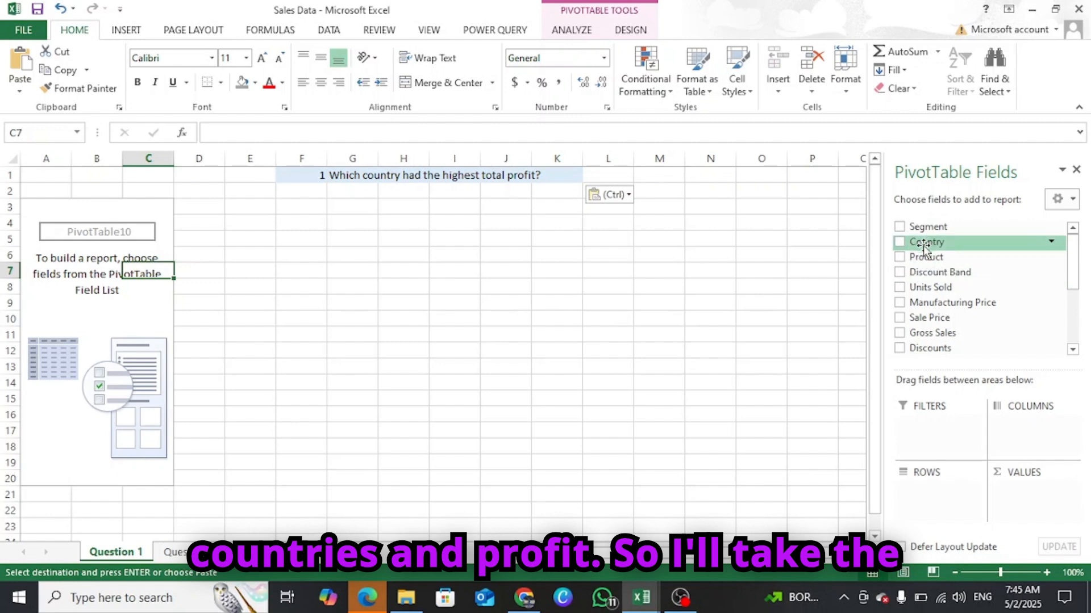
drag(926, 241, 929, 499)
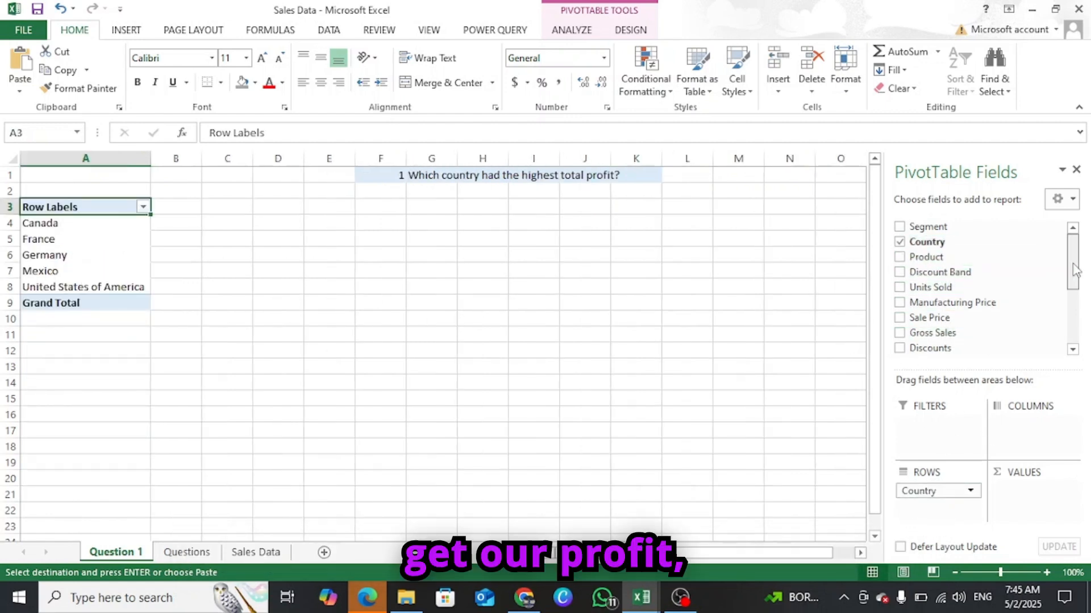
drag(1072, 267, 1077, 325)
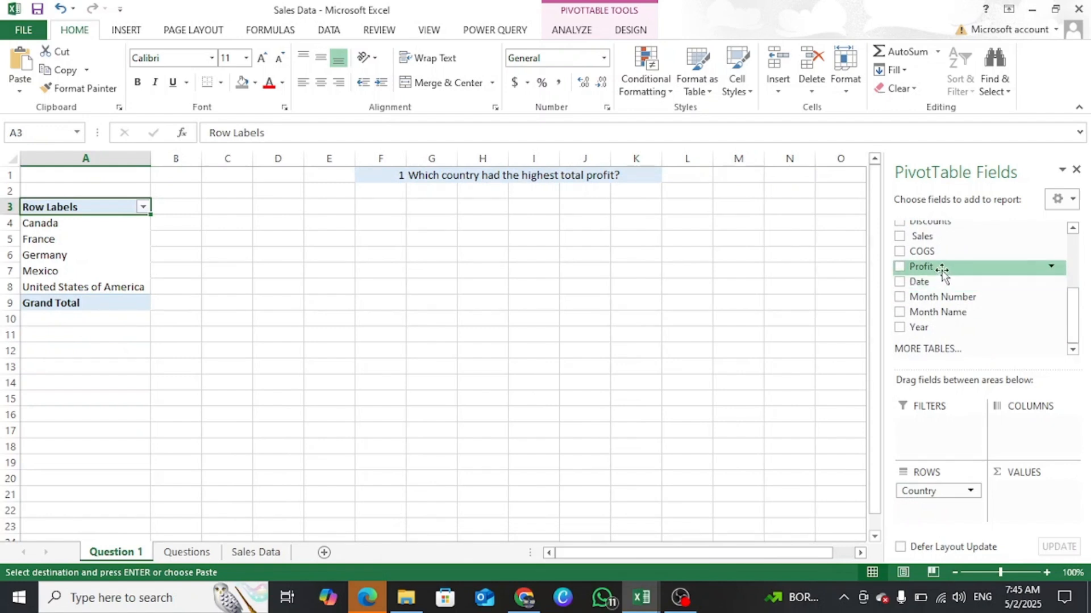
drag(937, 267, 1045, 491)
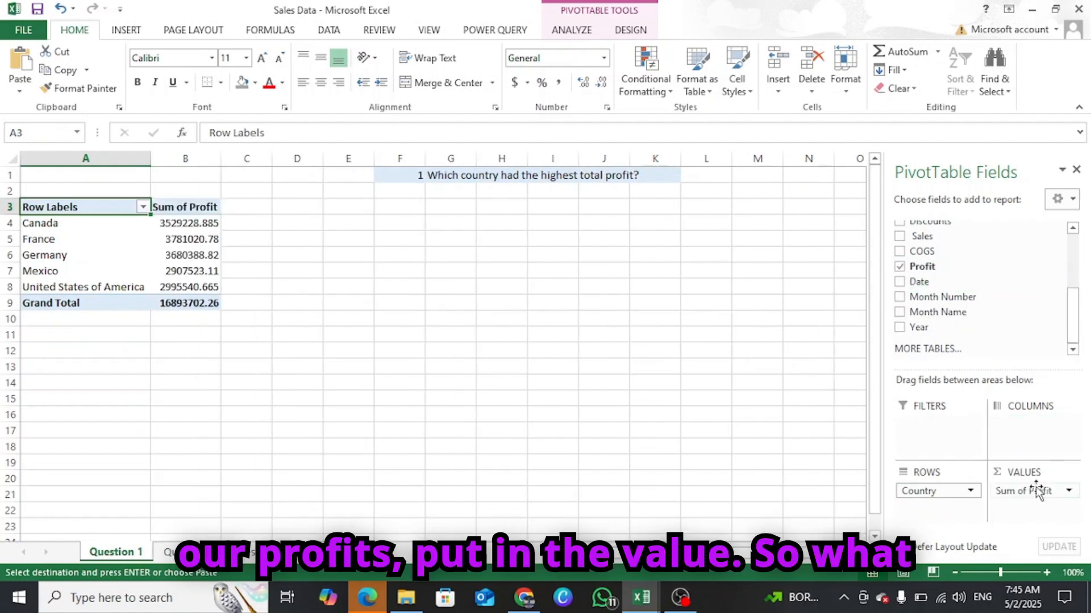
Format the PivotTable's profit values as Currency with the $ symbol and 0 decimal places.
drag(177, 223, 186, 283)
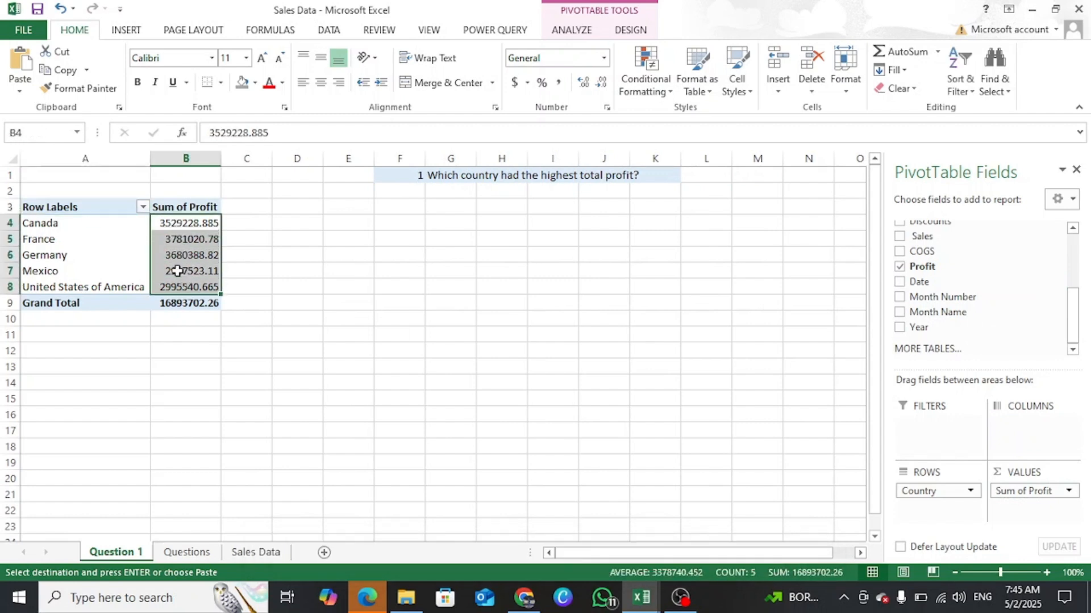
right_click(183, 226)
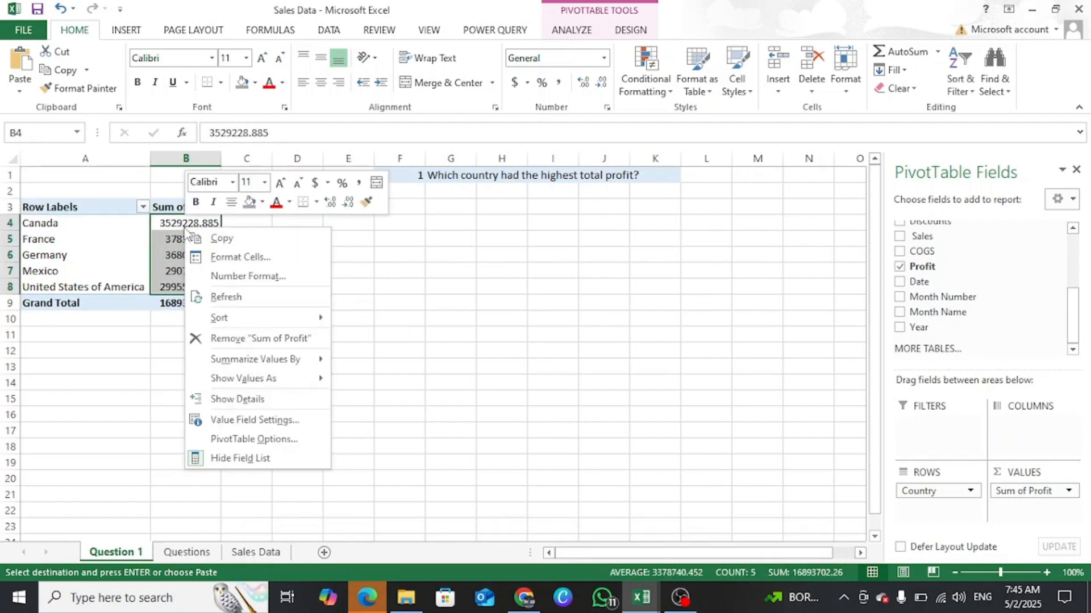
click(247, 277)
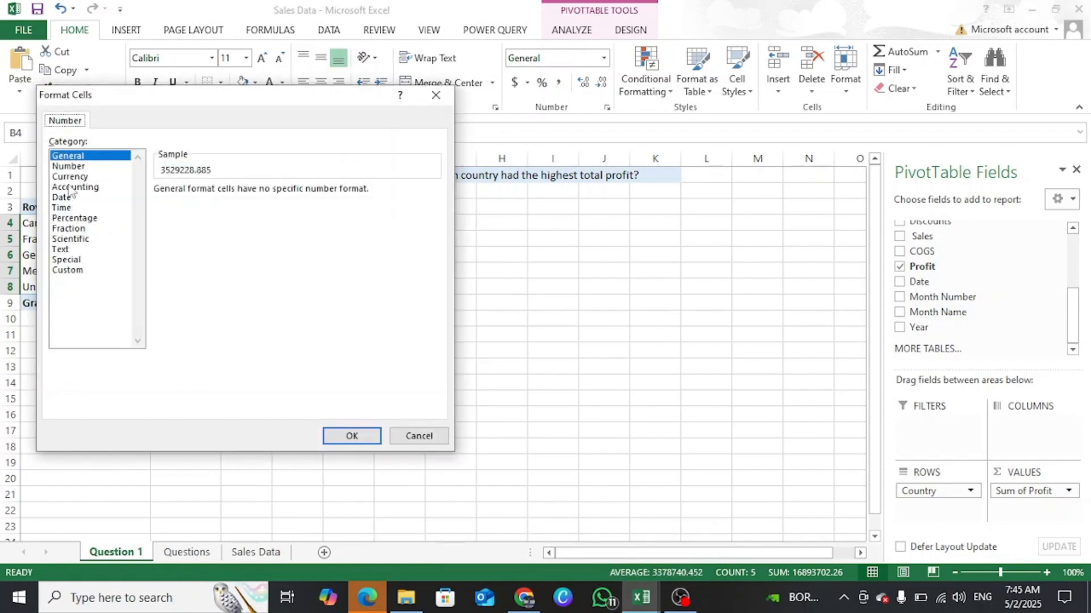
click(69, 176)
click(263, 194)
click(263, 194)
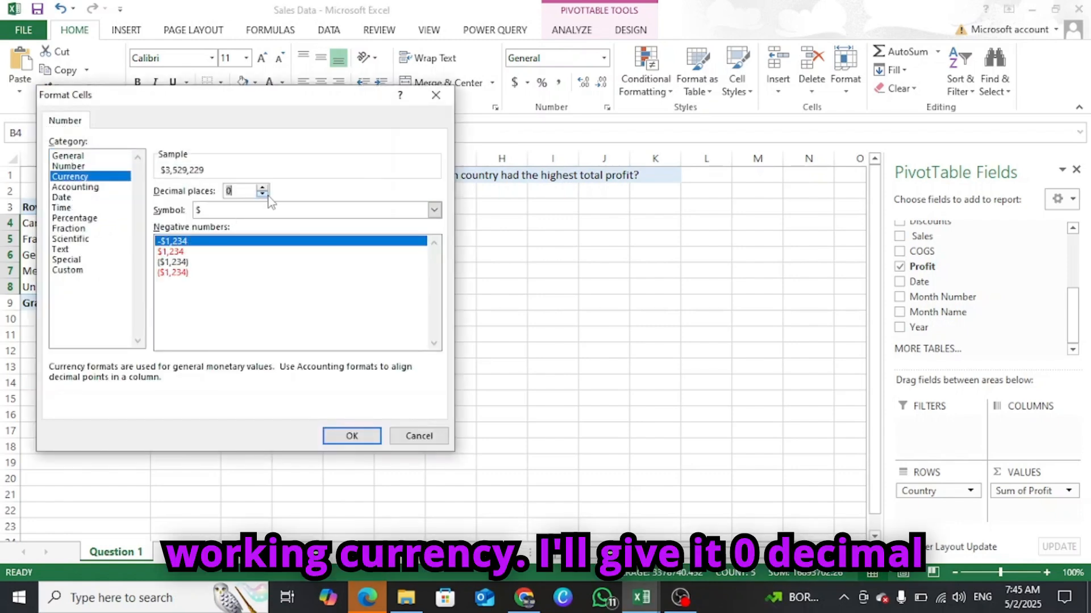
click(353, 435)
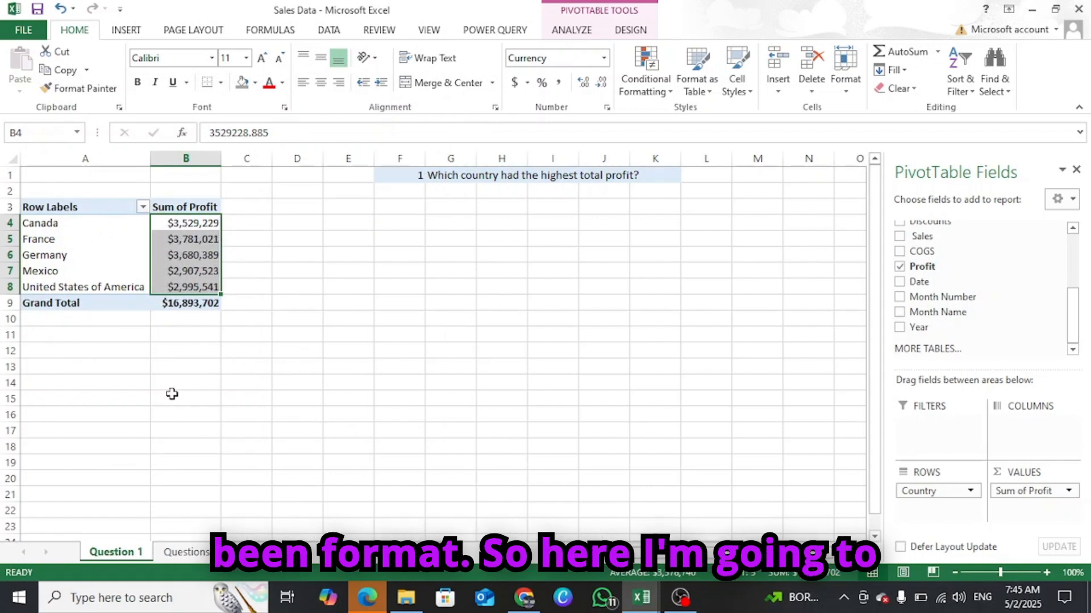
Rename the PivotTable's headers, Sum of Profit to "Total of Profit" and Row Labels to "Country".
click(171, 207)
drag(231, 133, 190, 131)
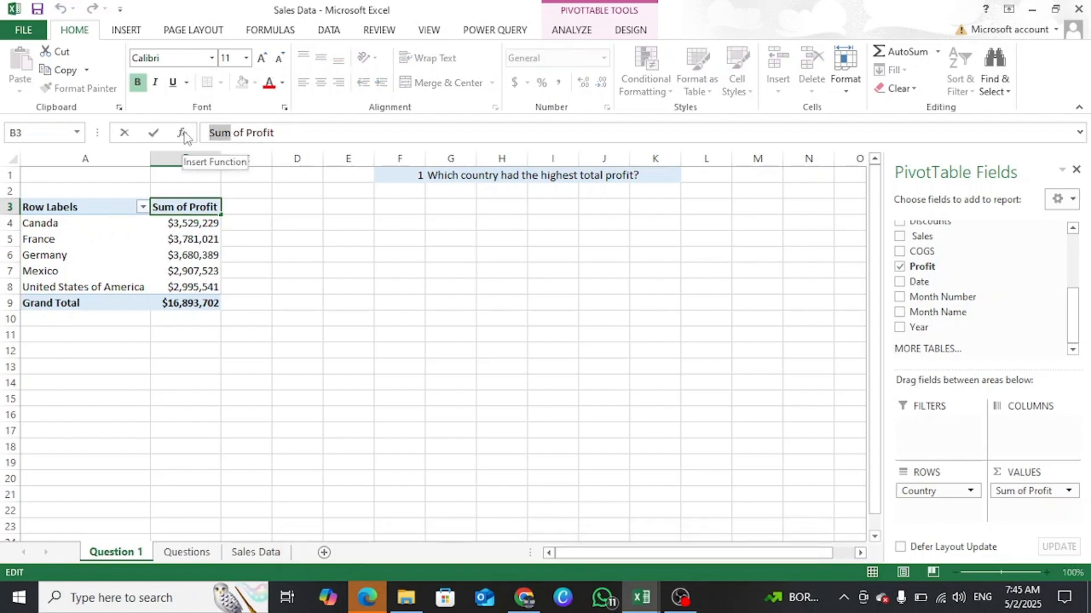
text(Total)
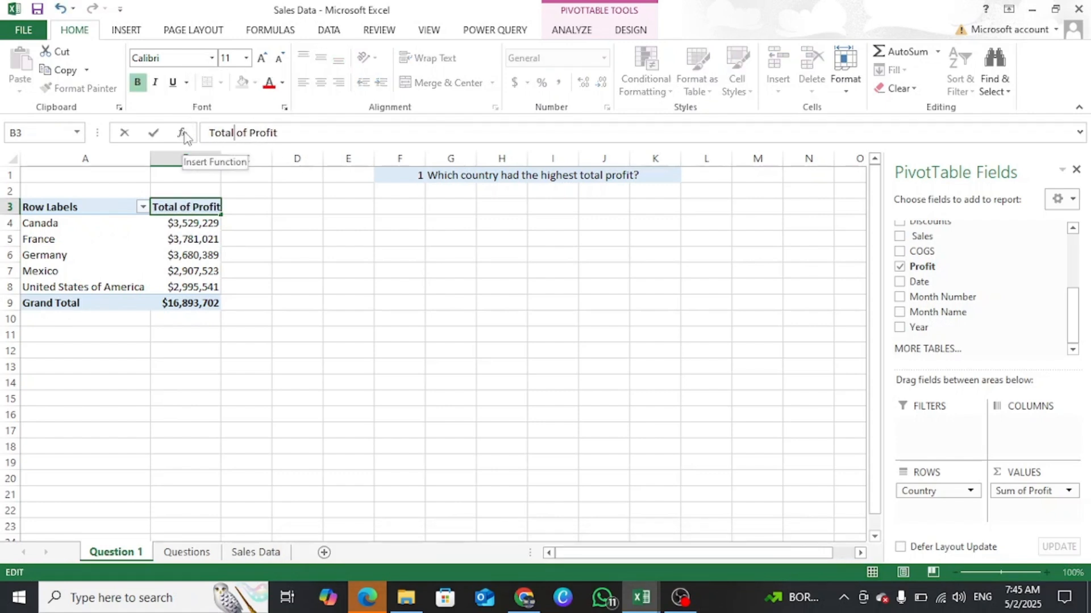
click(196, 255)
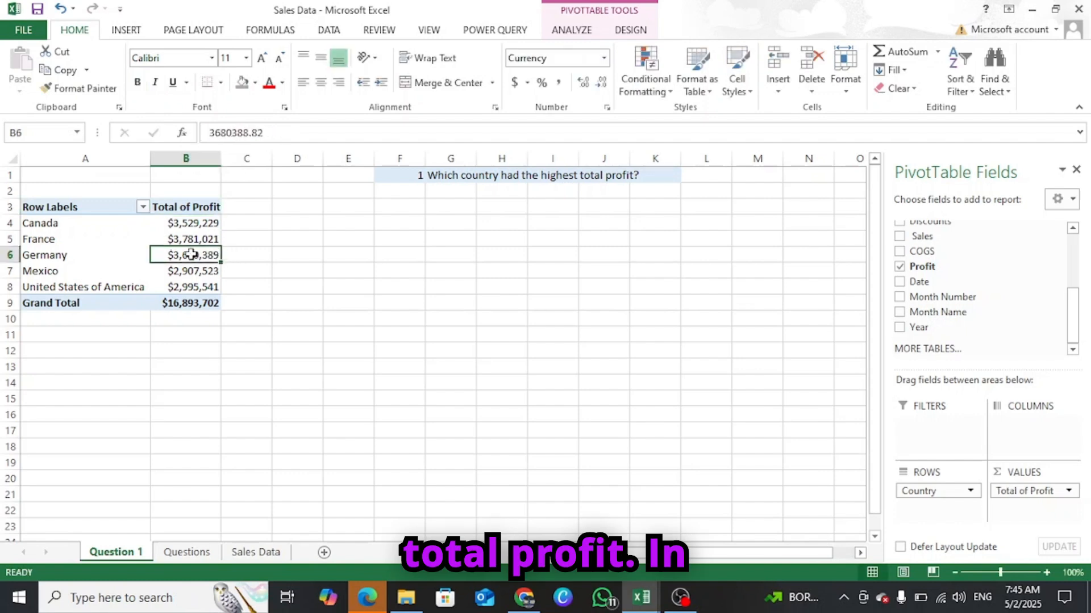
click(51, 207)
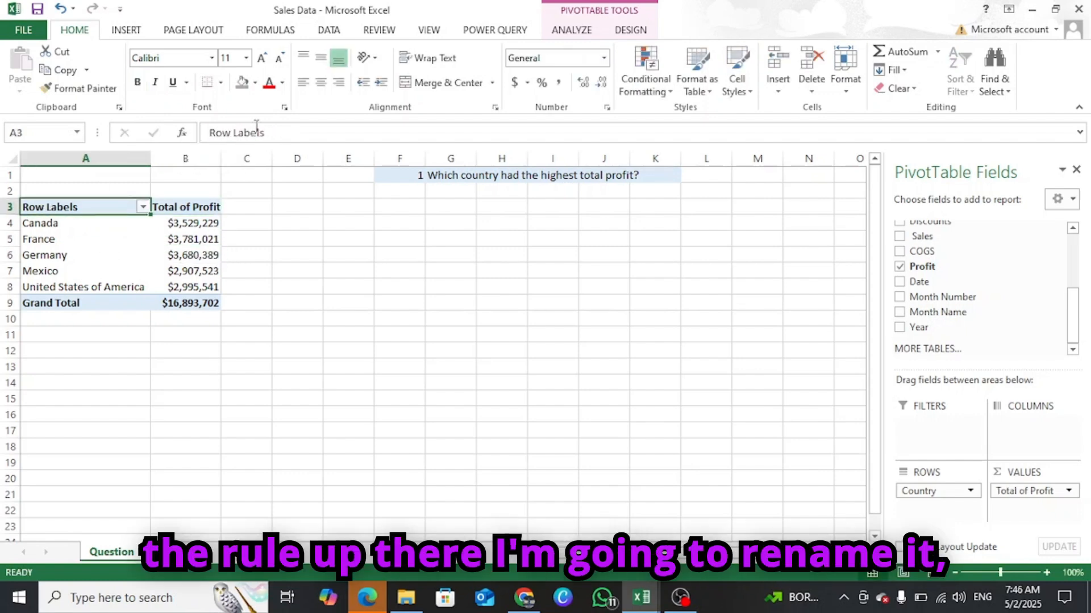
drag(260, 133, 193, 136)
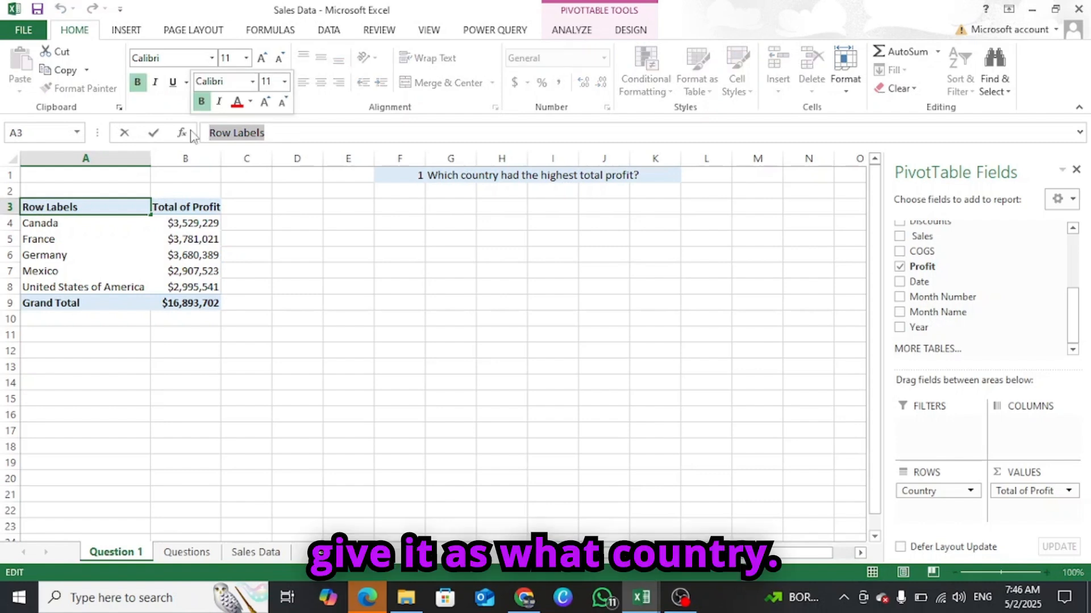
text(Country)
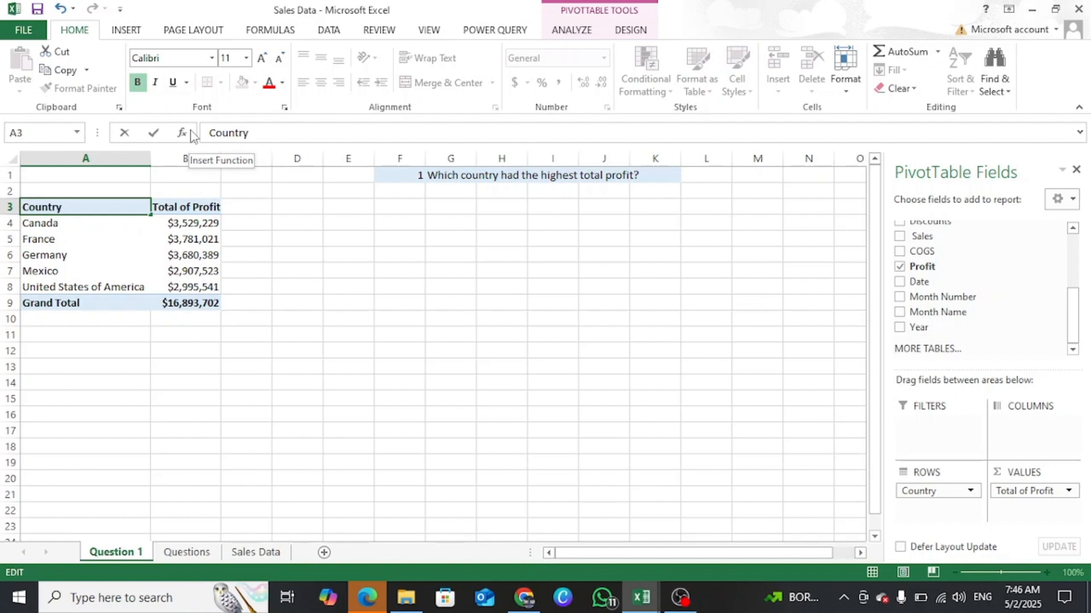
click(83, 259)
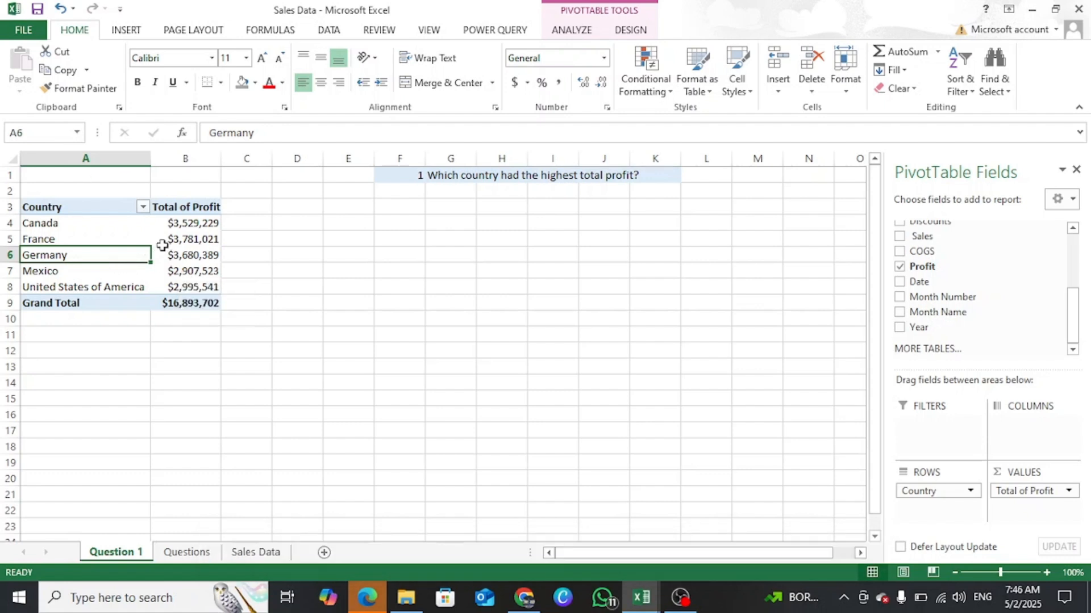
click(192, 223)
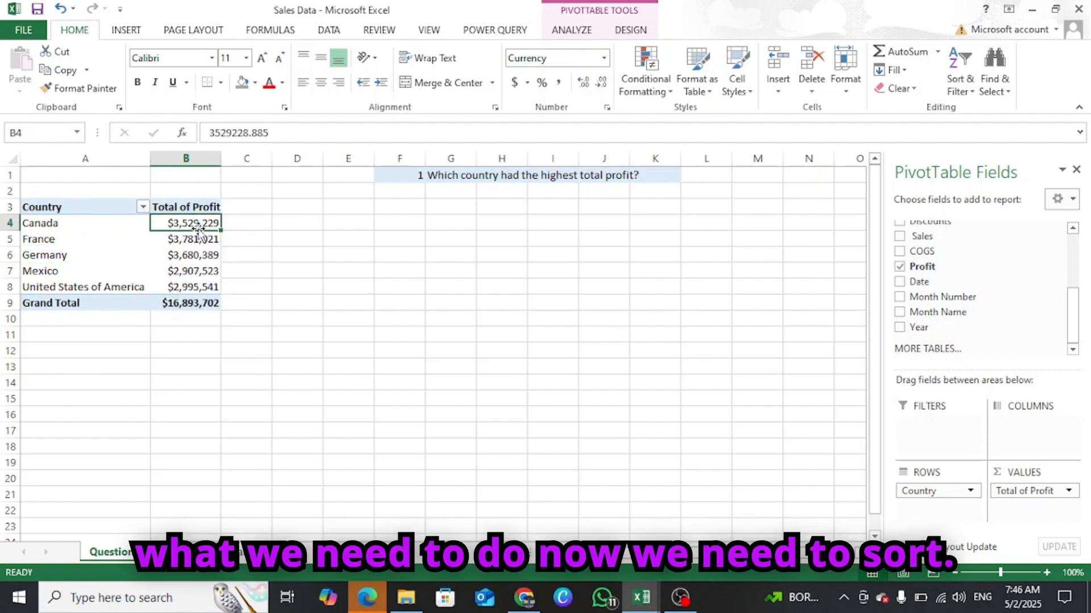
drag(193, 223, 195, 285)
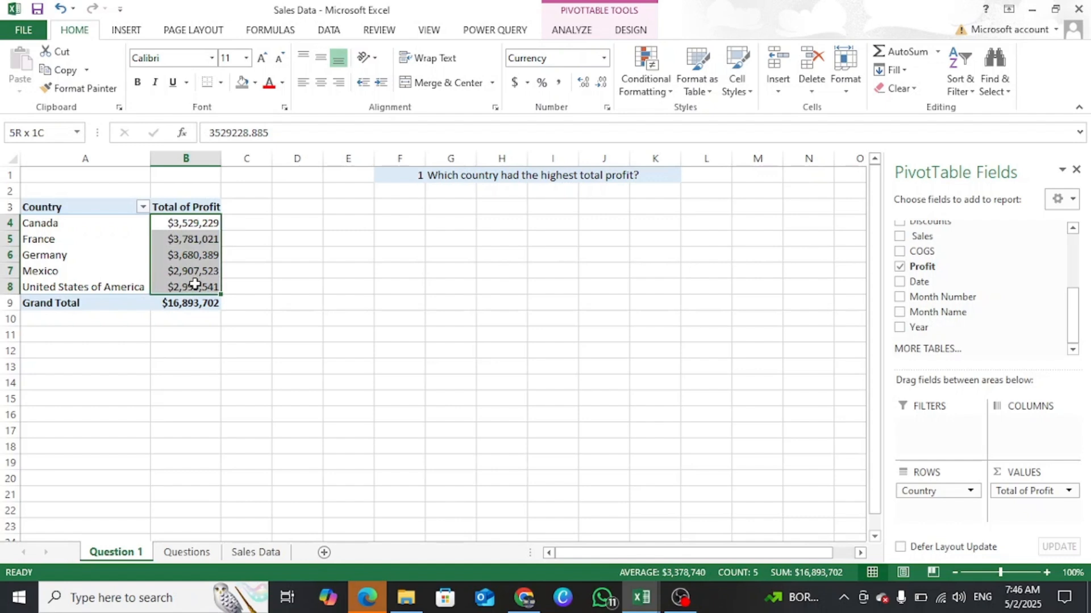
right_click(183, 223)
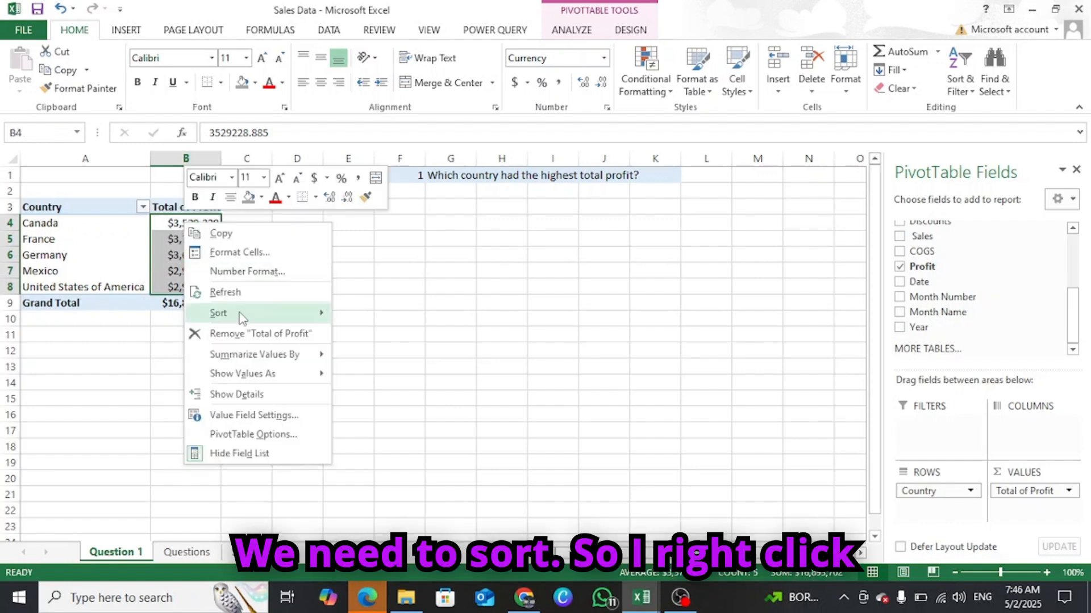
mouse_move(238, 313)
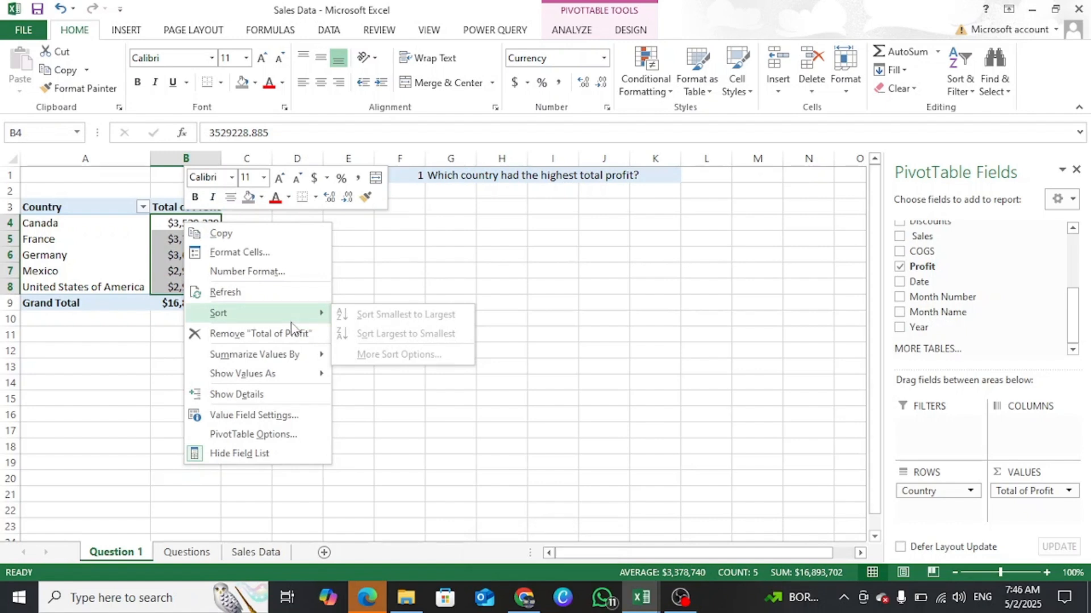
key(Escape)
Sort the countries in the PivotTable by Total of Profit from largest to smallest.
click(180, 227)
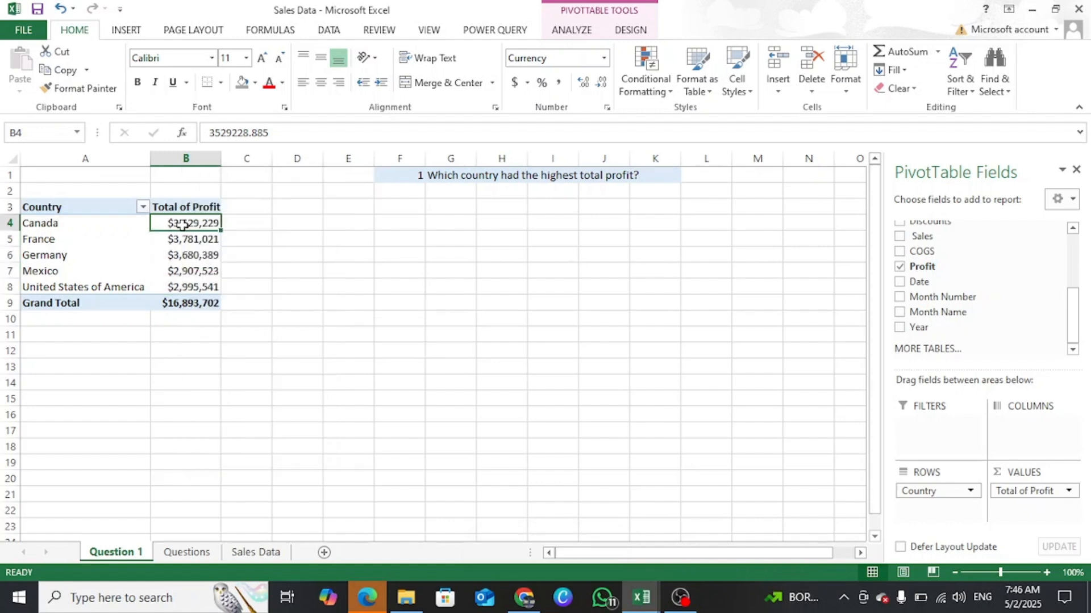
right_click(183, 225)
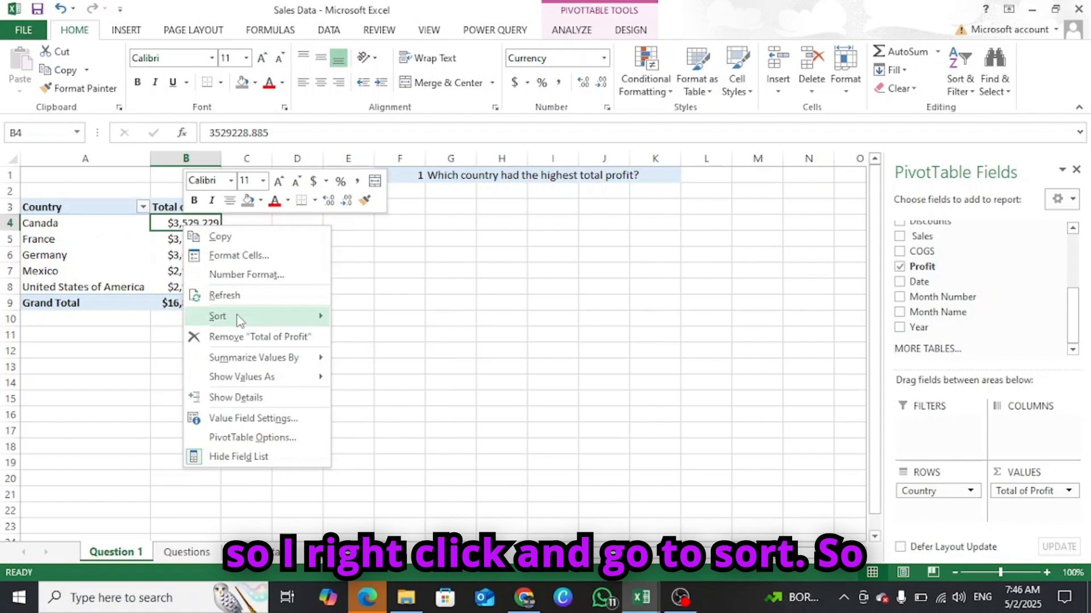
mouse_move(239, 315)
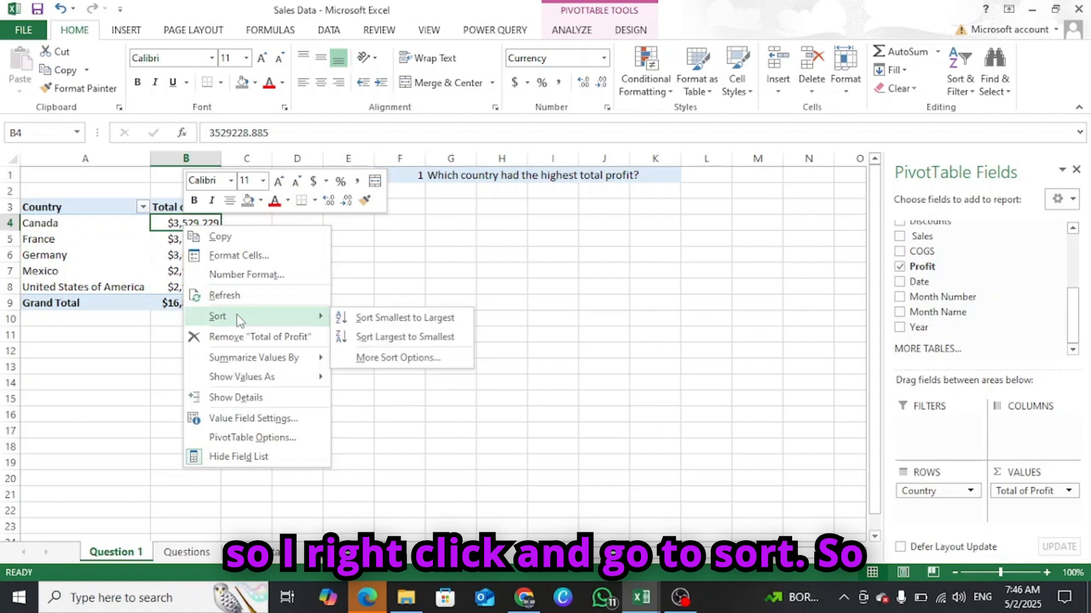
click(385, 339)
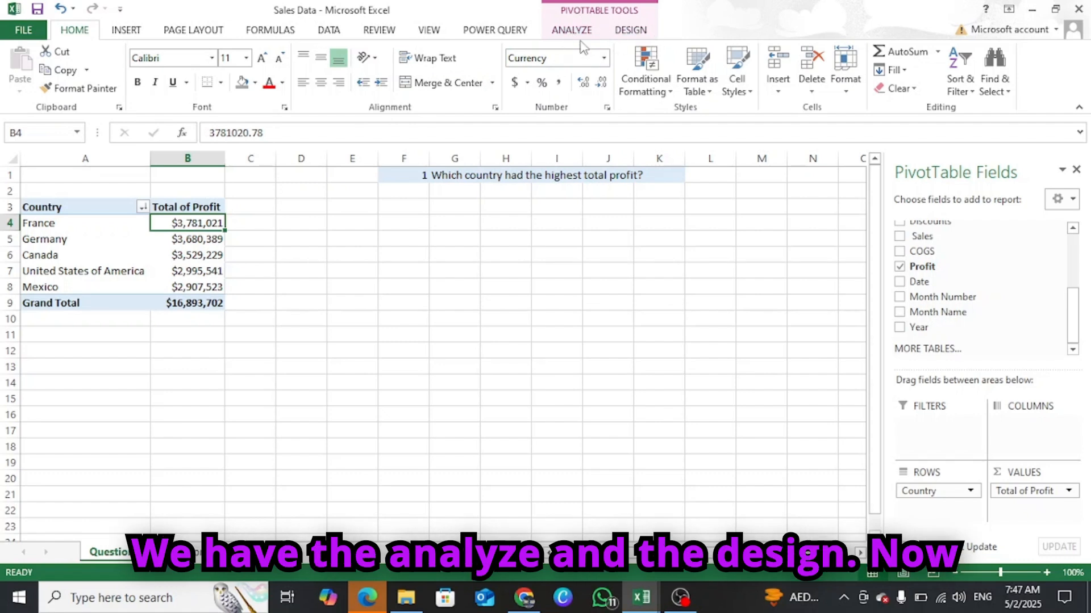
Insert a Clustered Bar PivotChart of total profit by country and place it beneath the question in row 1.
click(623, 33)
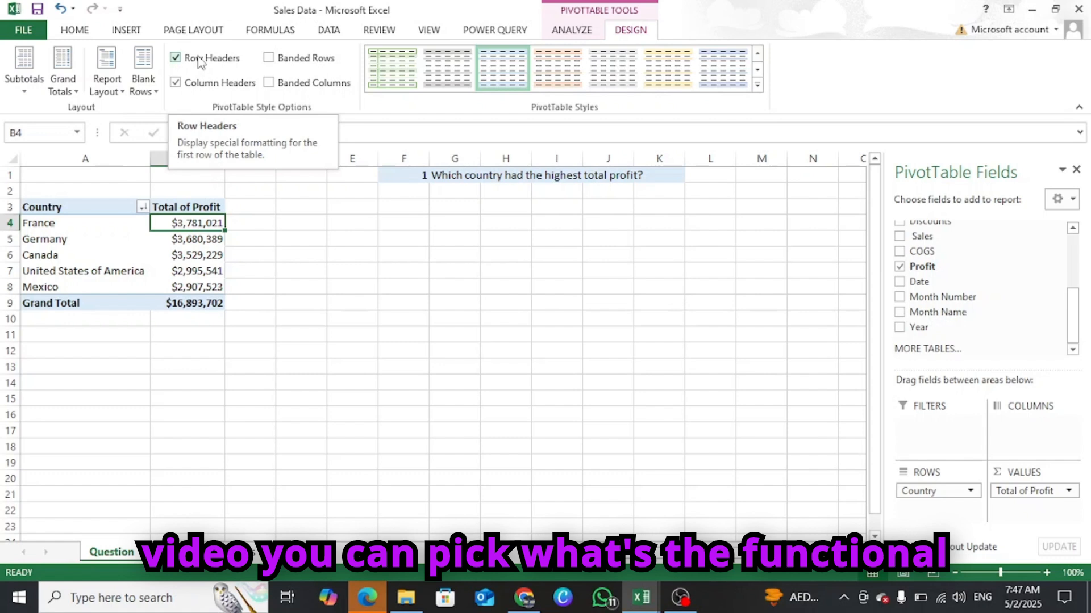
click(572, 31)
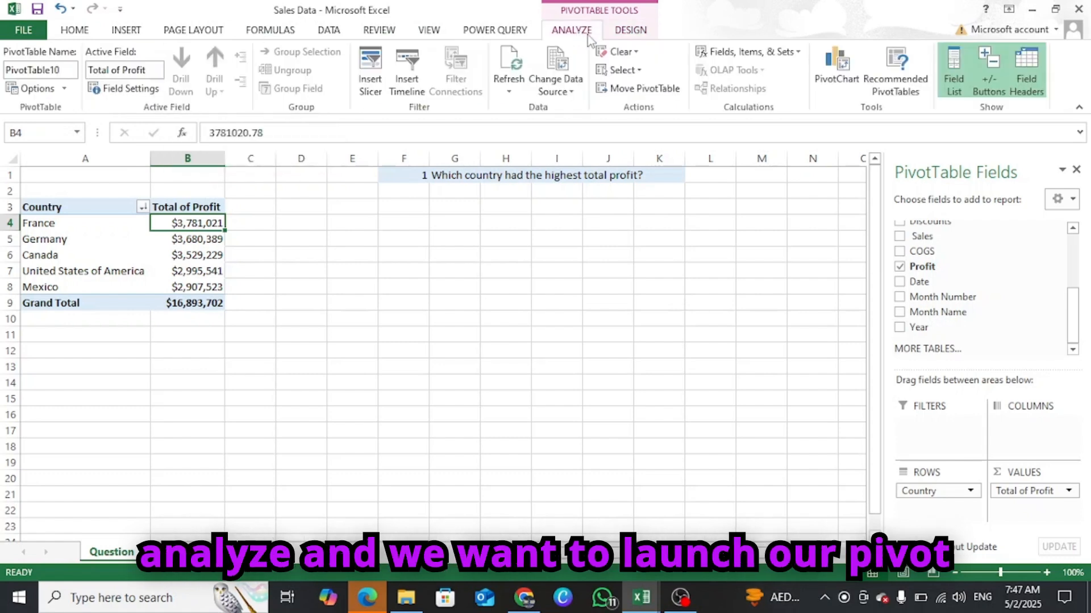
click(842, 66)
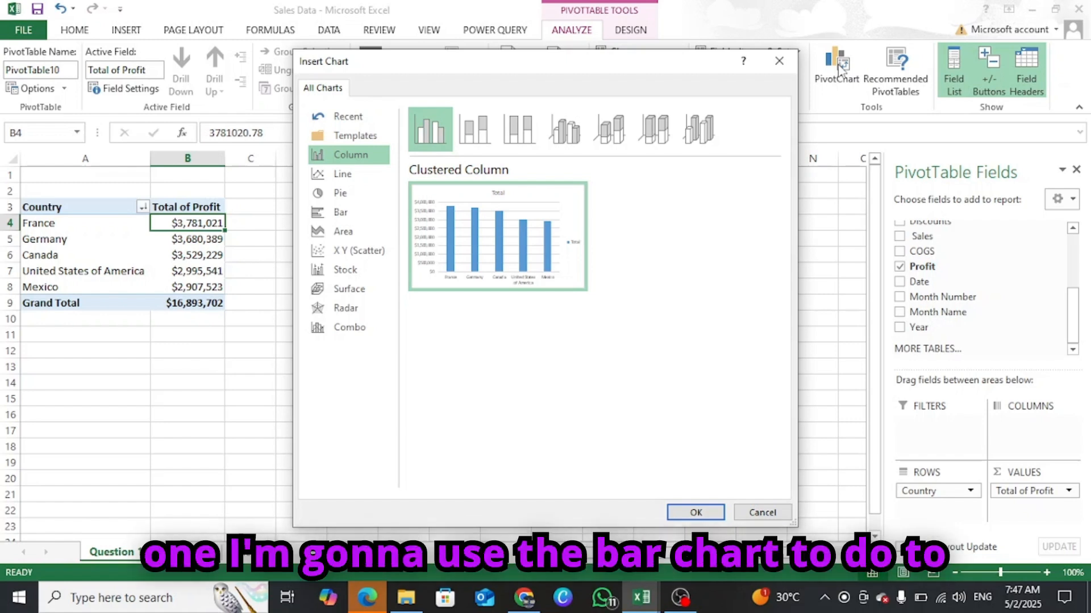
click(349, 215)
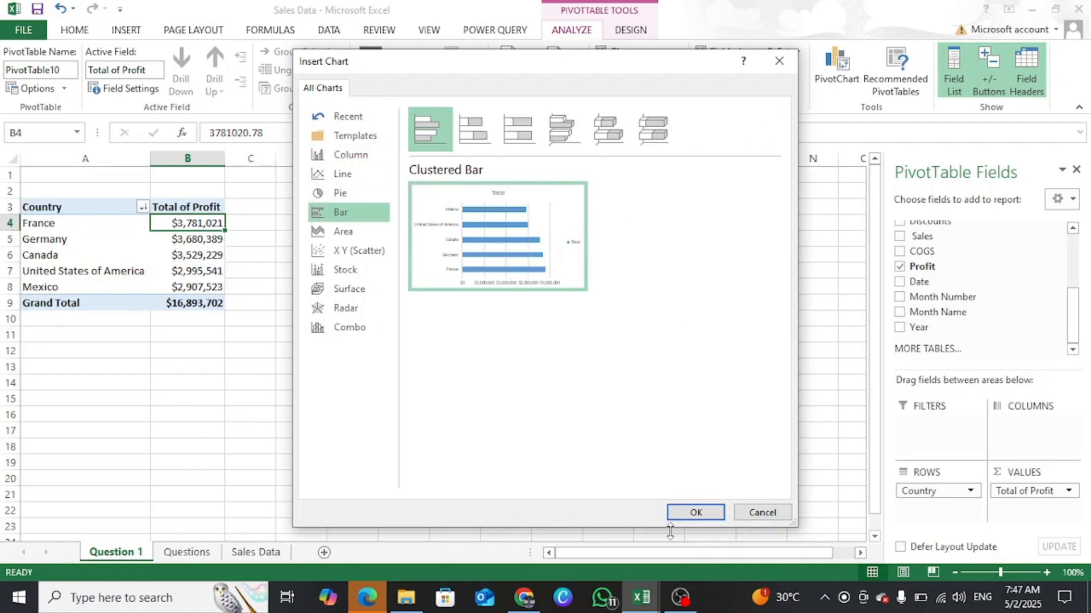
click(694, 513)
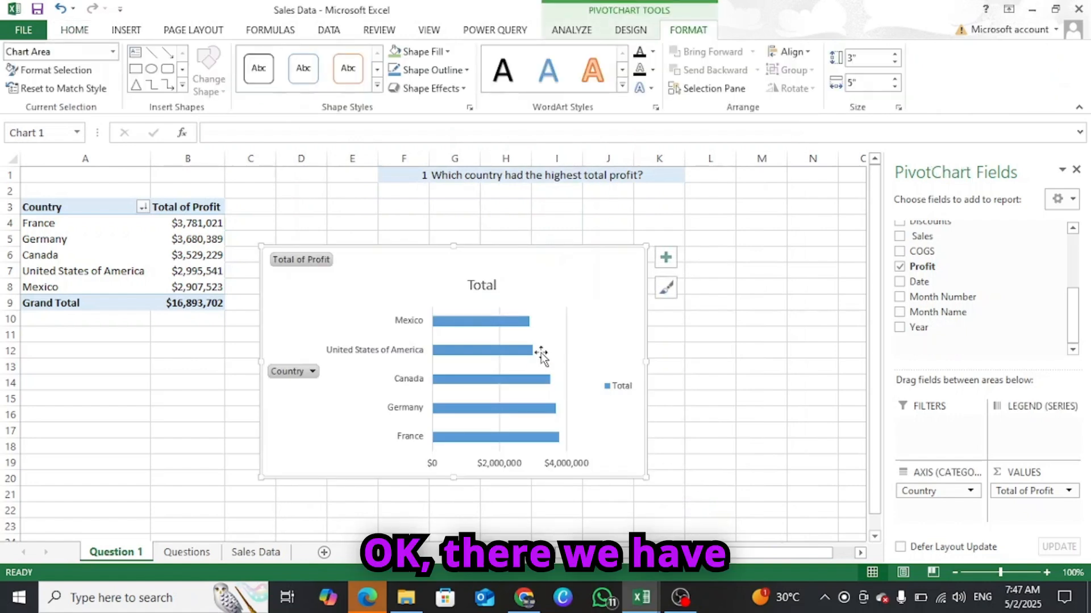
mouse_move(552, 243)
mouse_down()
mouse_move(567, 216)
mouse_move(623, 216)
mouse_up()
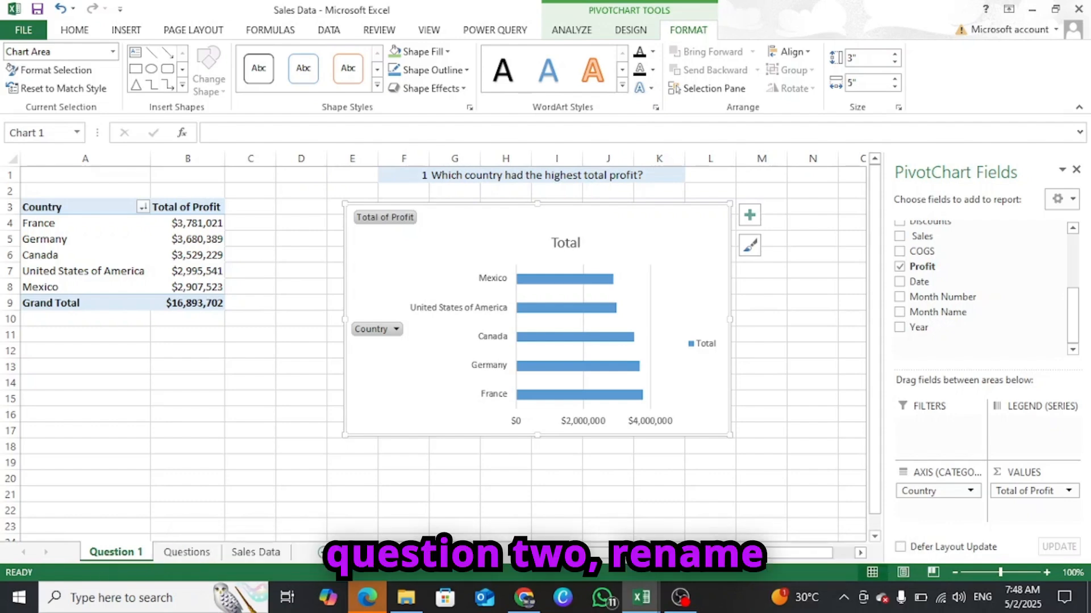
Add a new worksheet after the Question 1 sheet and rename it "Question 2".
click(321, 552)
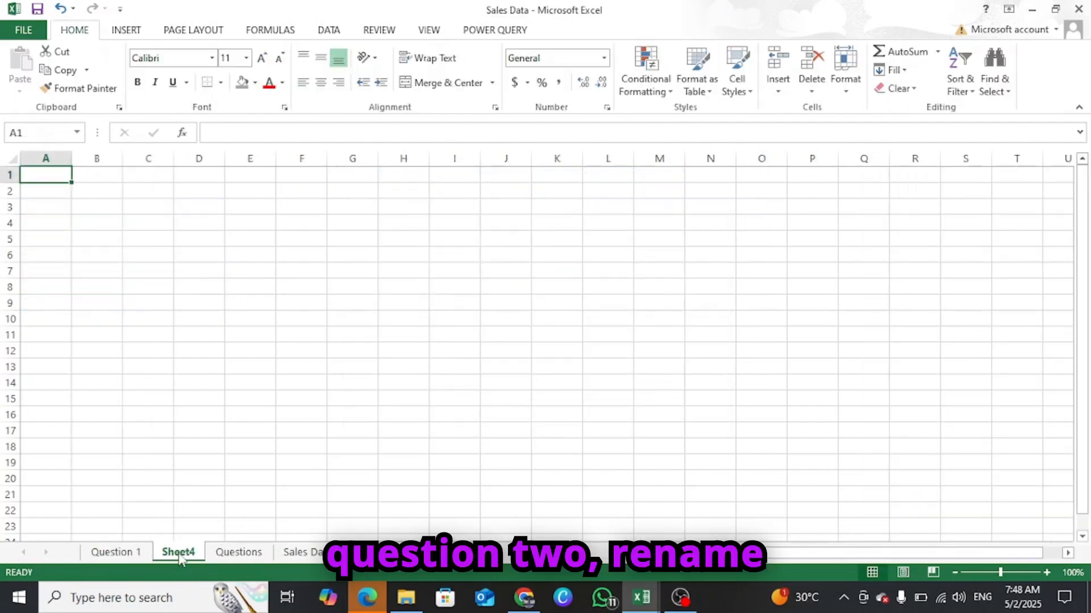
right_click(179, 555)
click(221, 406)
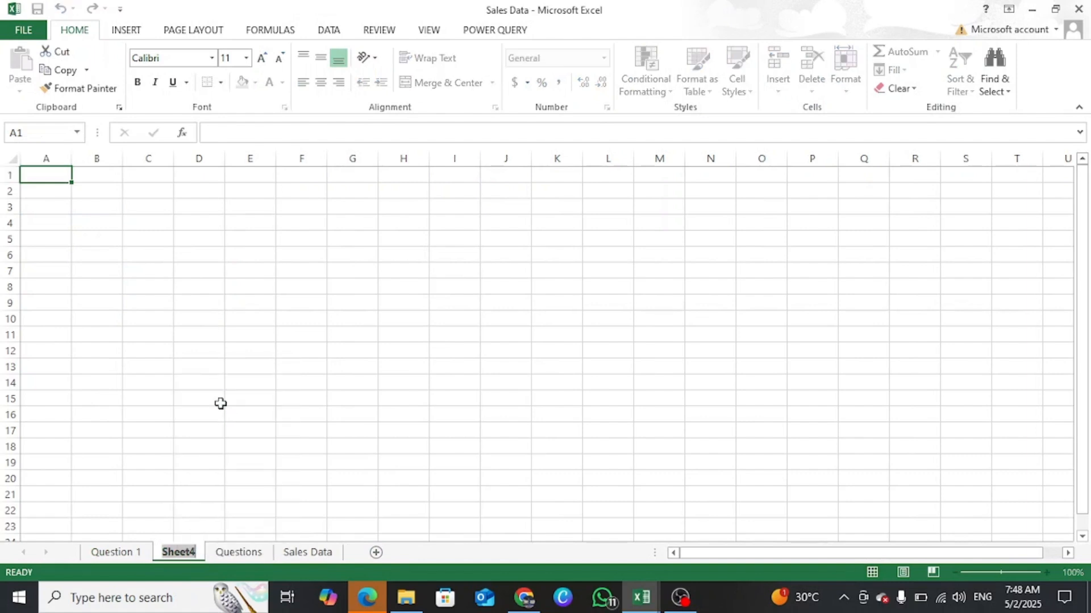
text(Q)
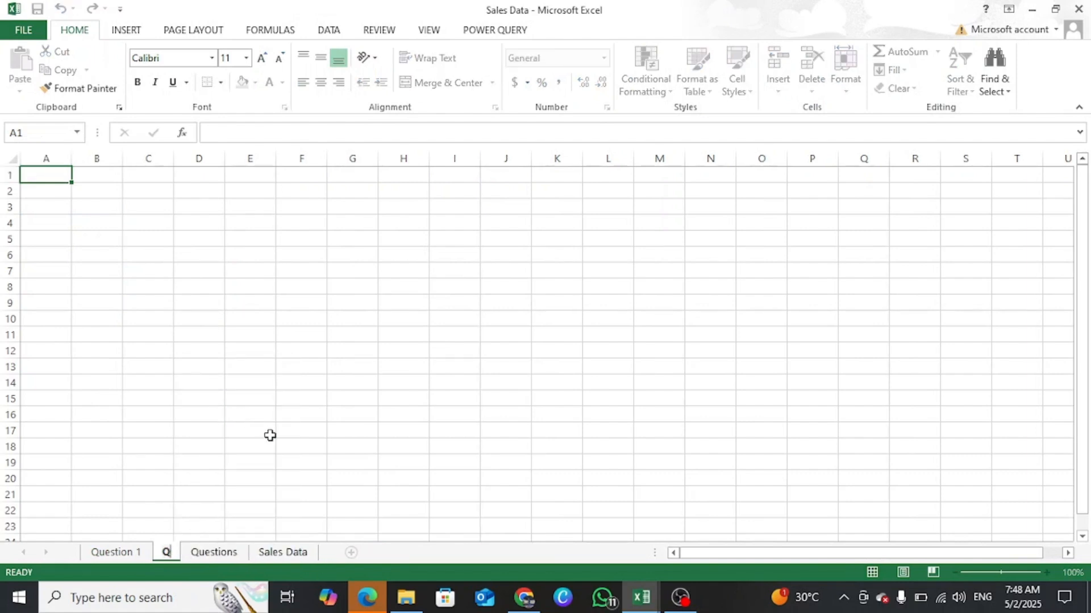
key(BackSpace)
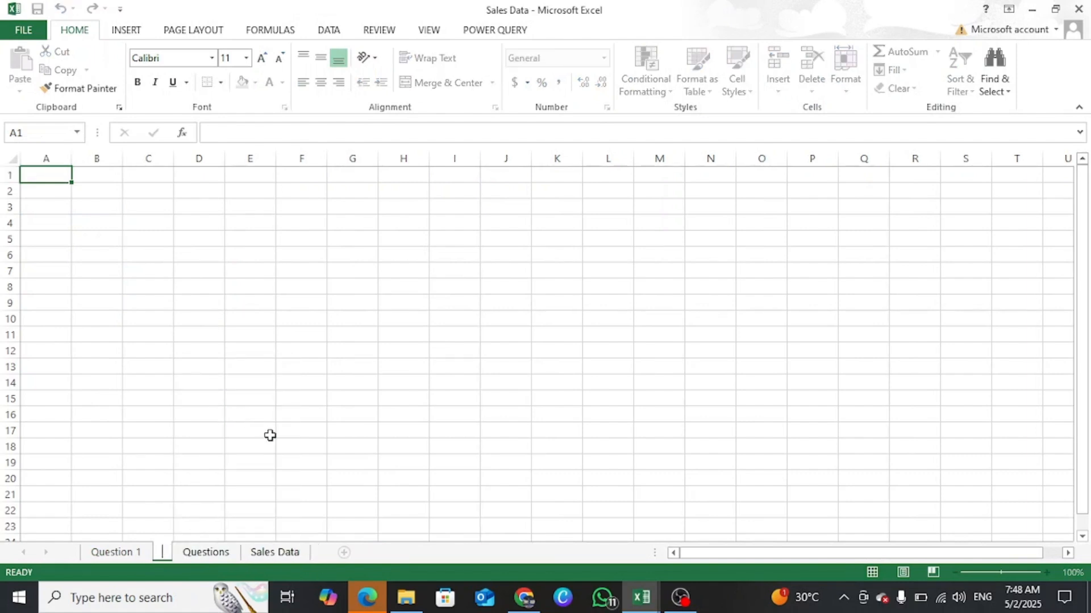
click(274, 554)
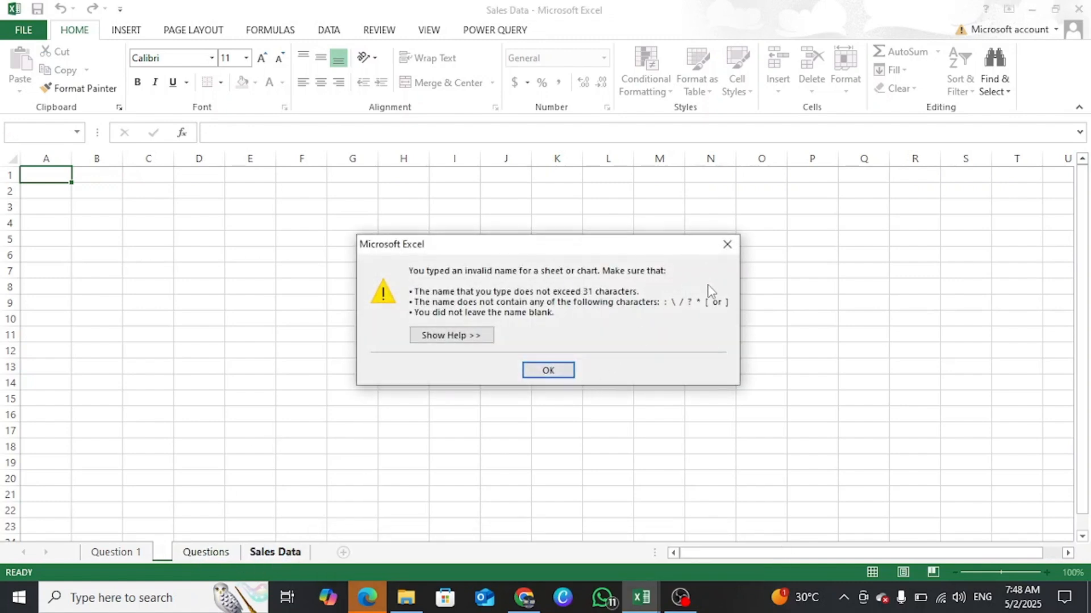
click(727, 244)
click(209, 556)
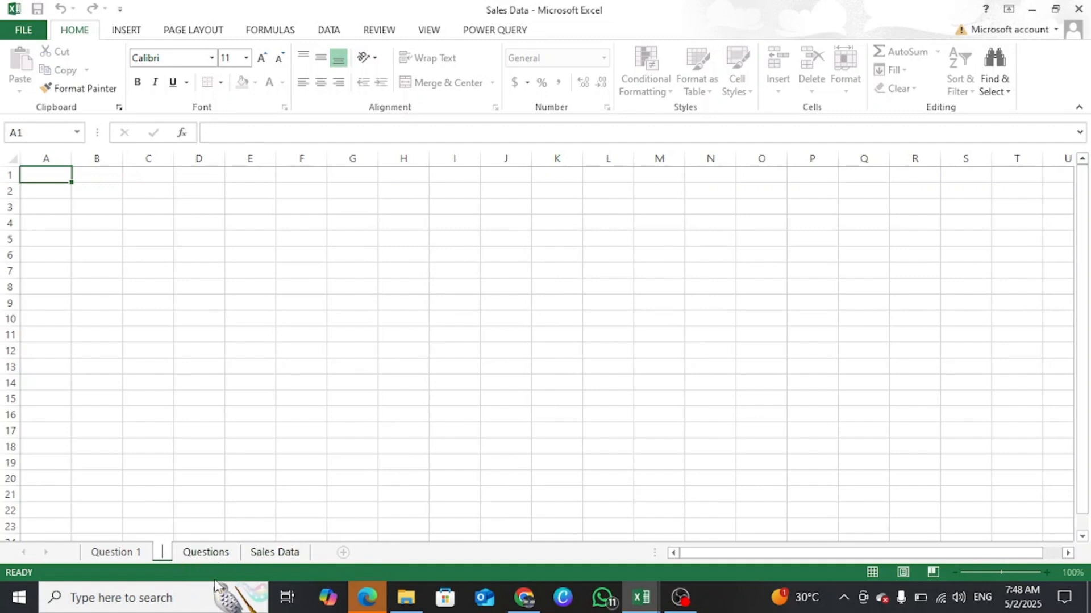
text(Ques)
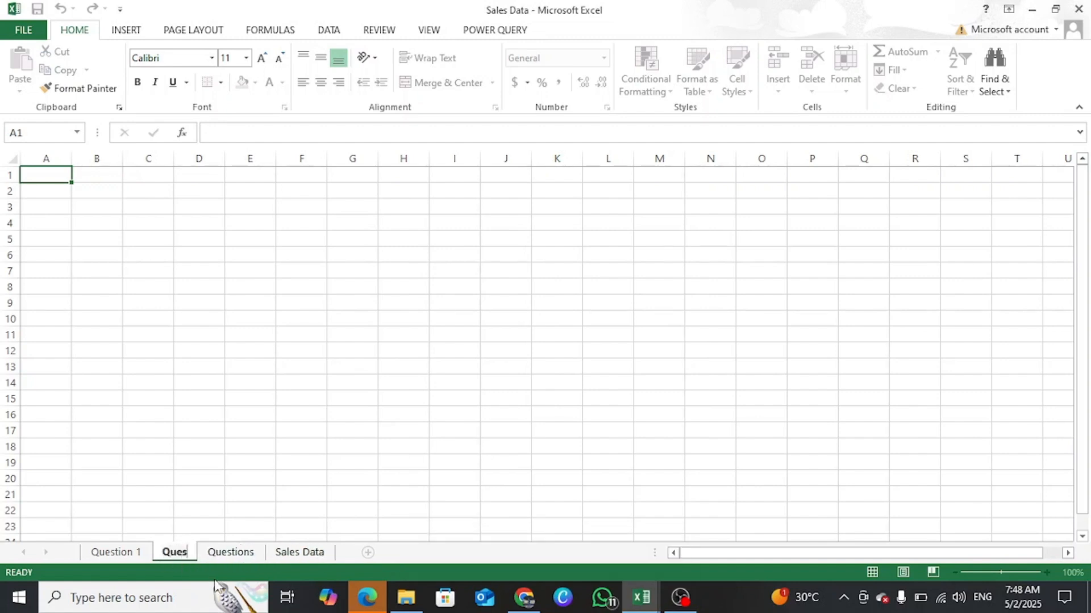
text(tion)
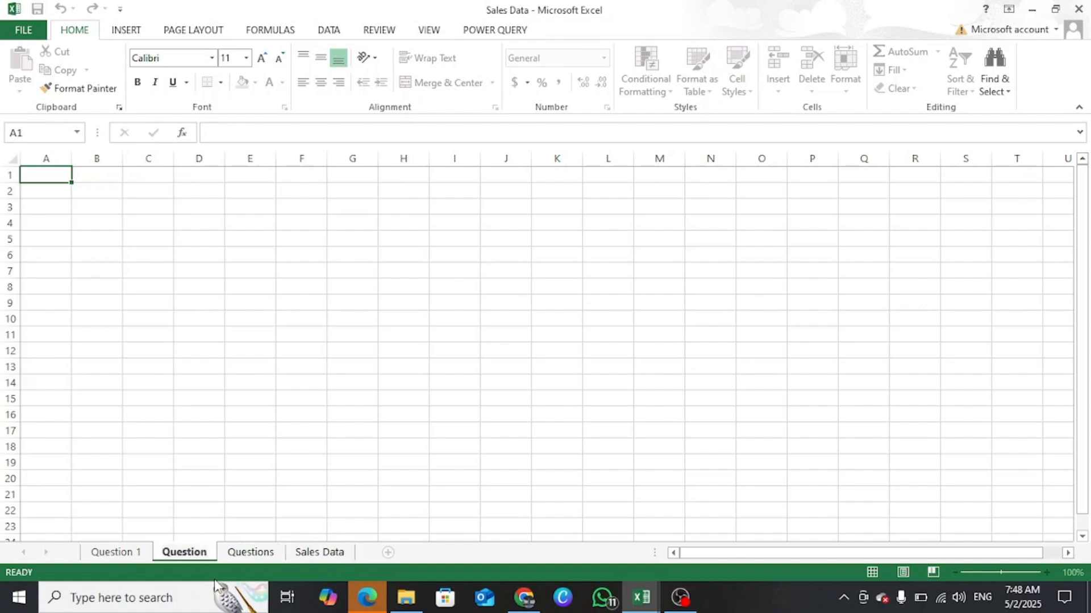
text( 2)
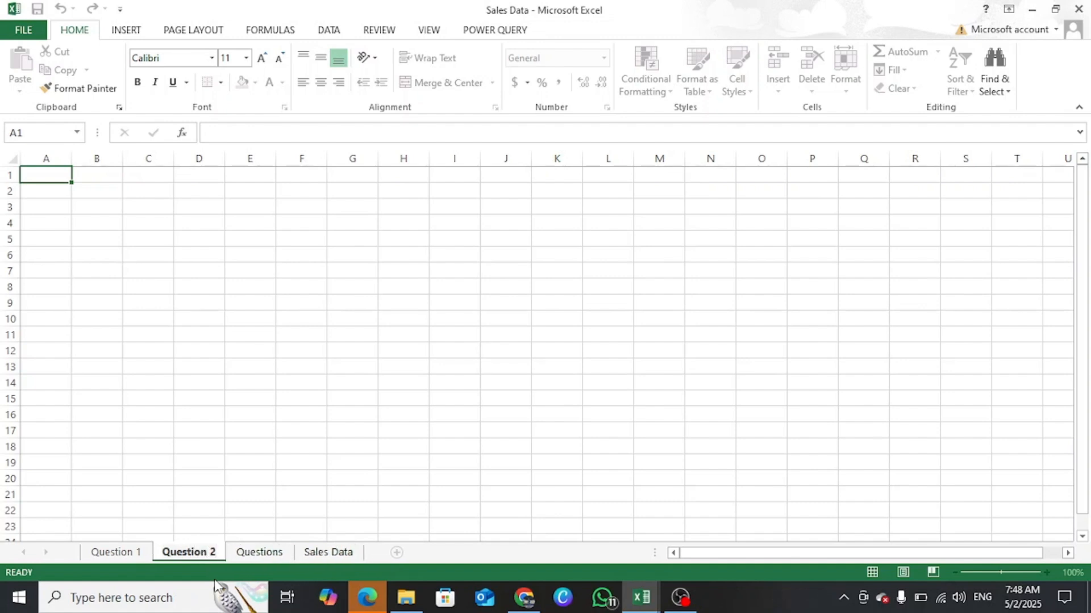
click(161, 419)
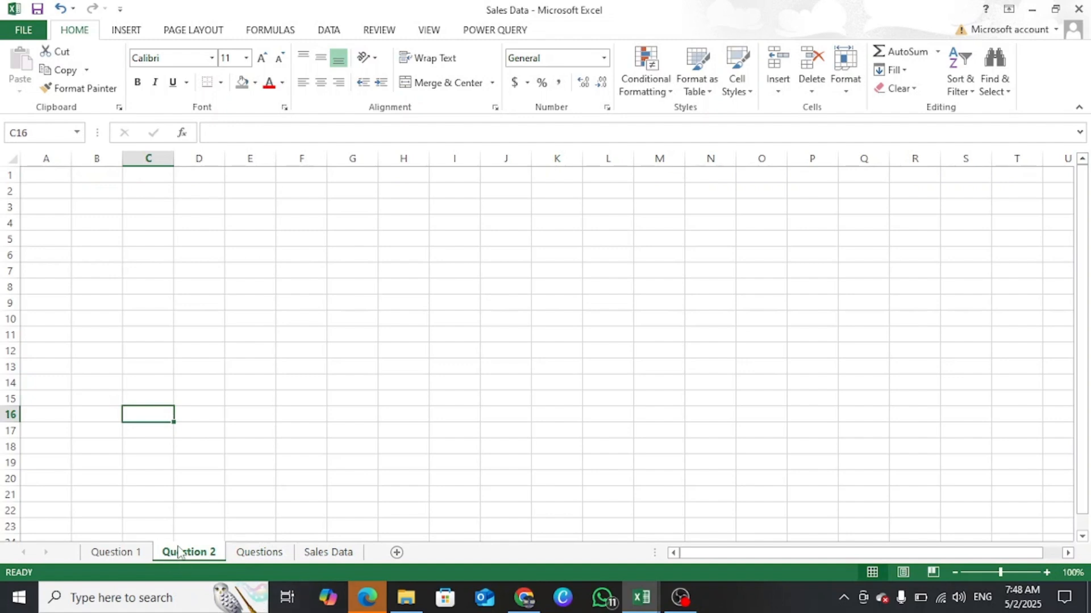
Copy the country profit PivotTable from the Question 1 sheet to cell A3 of Question 2 and widen its columns.
click(328, 553)
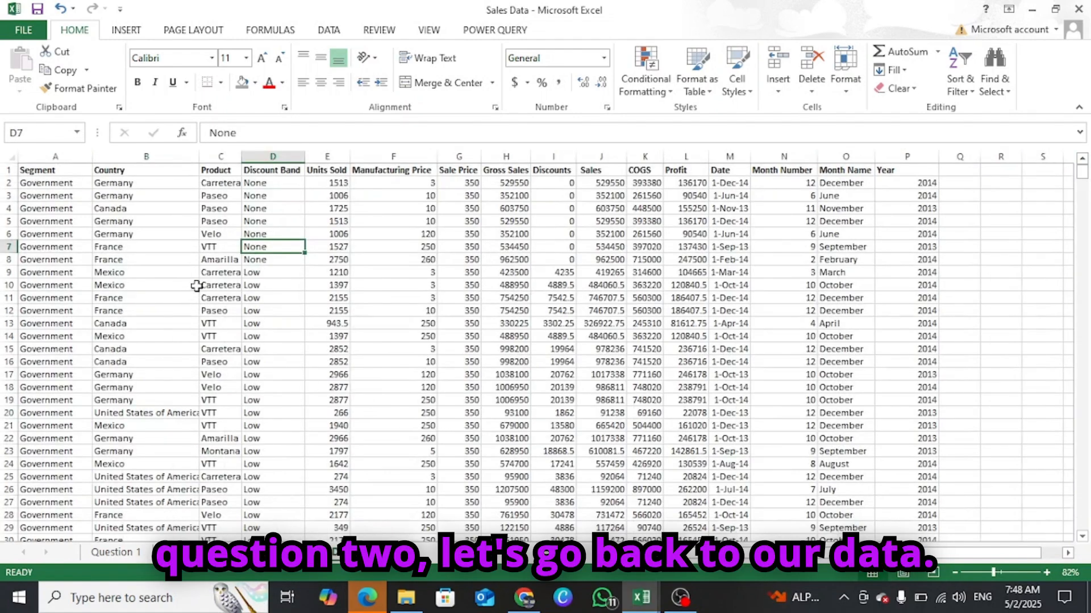
click(138, 247)
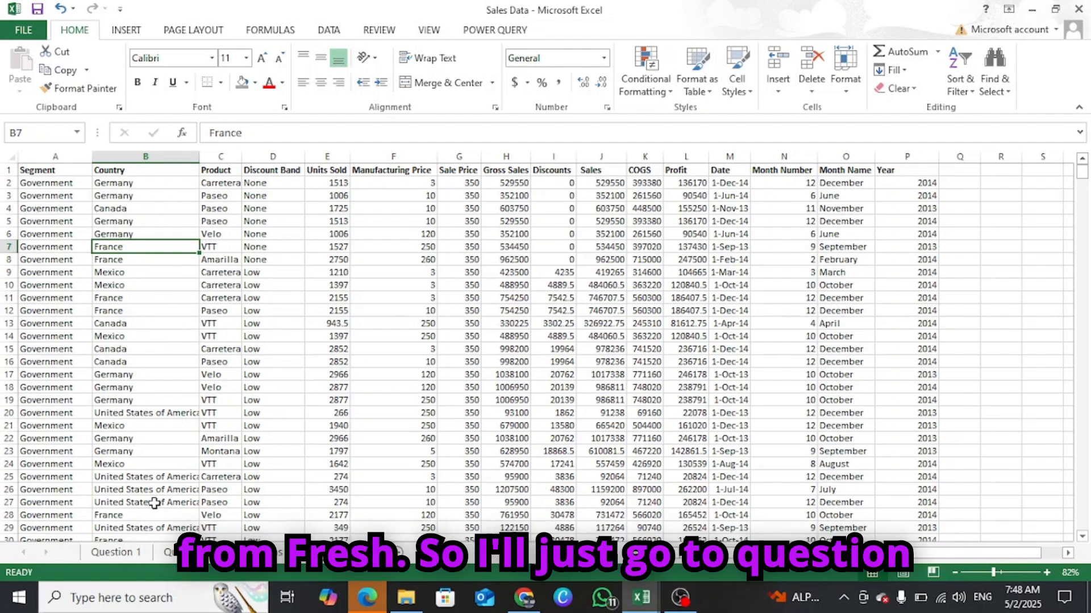
click(124, 558)
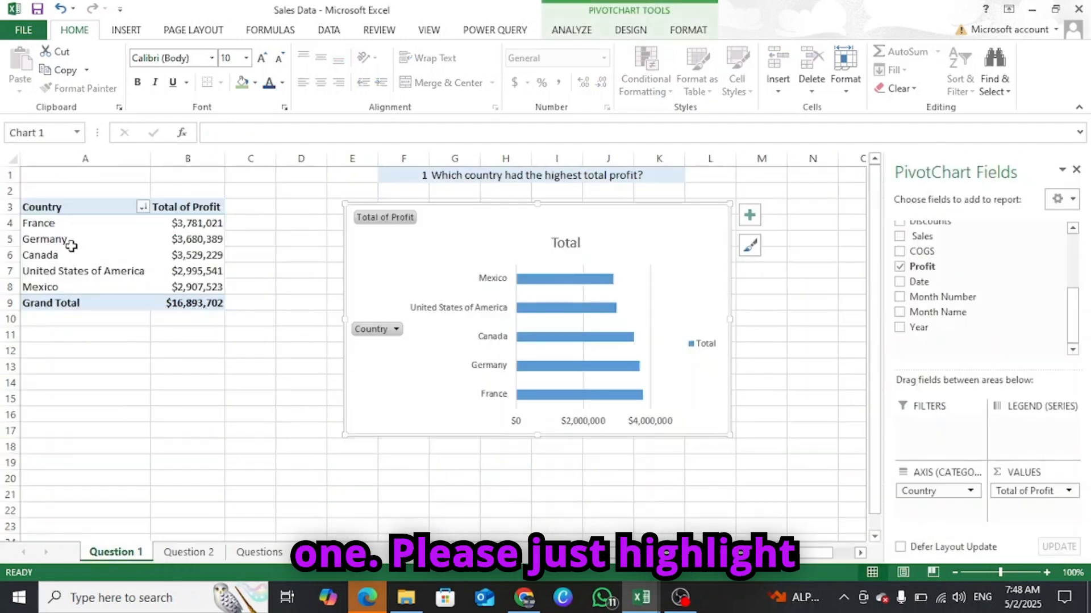
drag(40, 209, 208, 308)
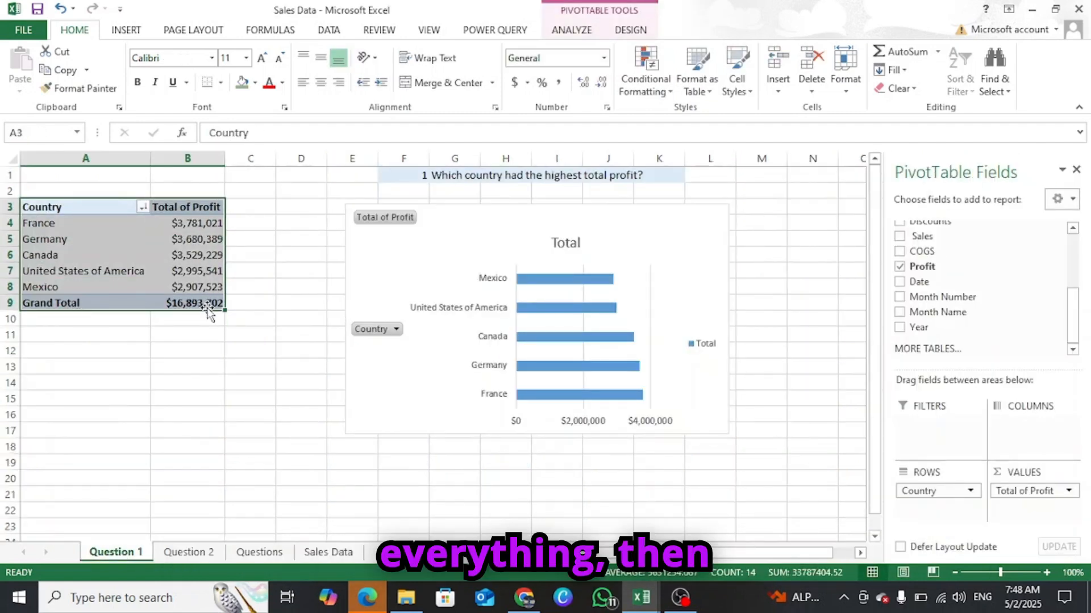
key(ctrl+c)
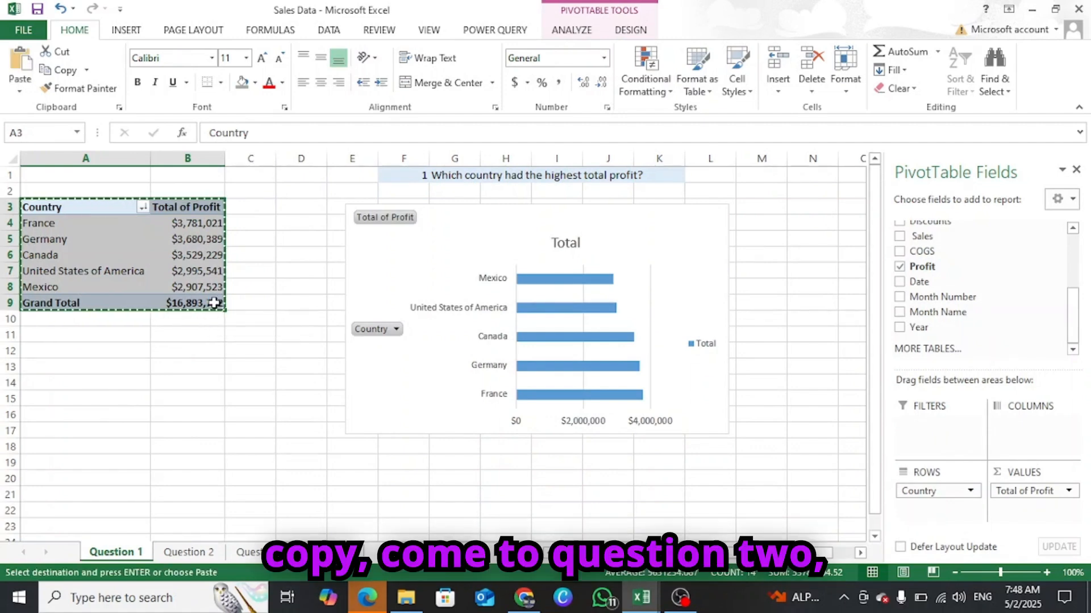
click(196, 554)
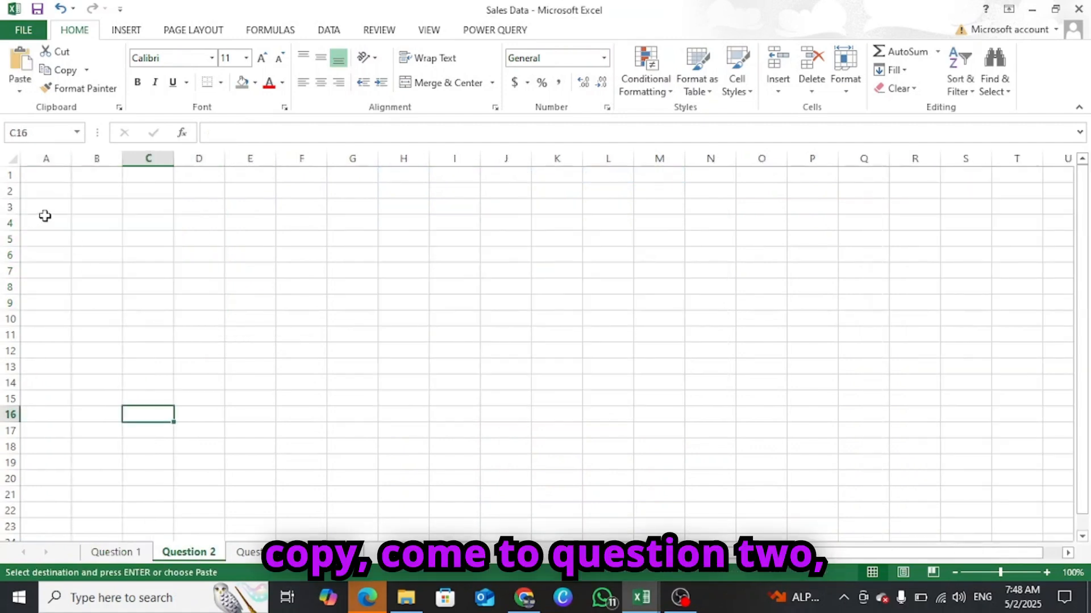
click(41, 209)
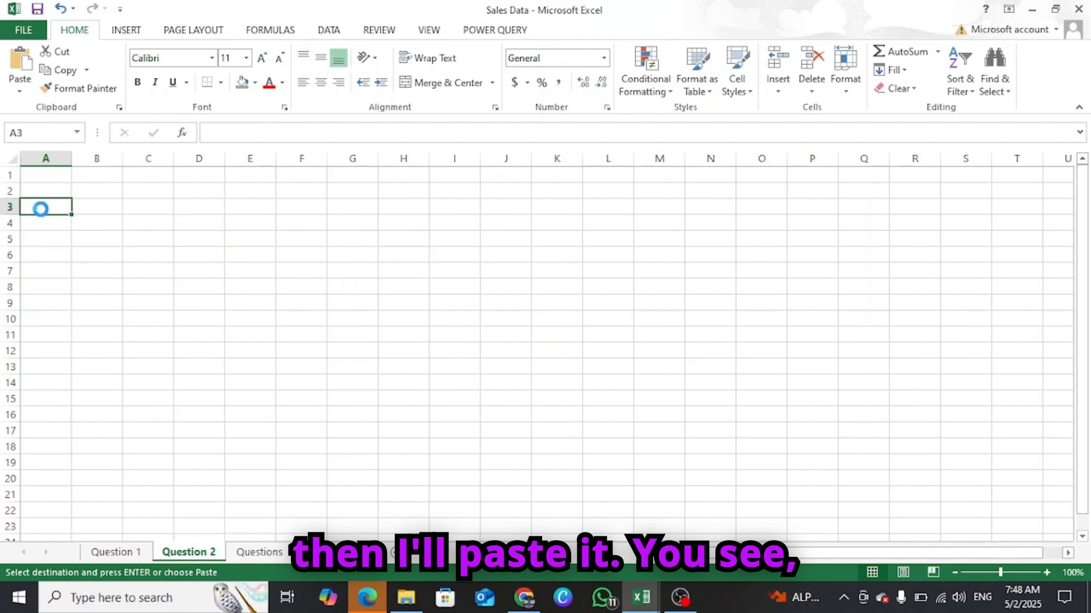
key(ctrl+v)
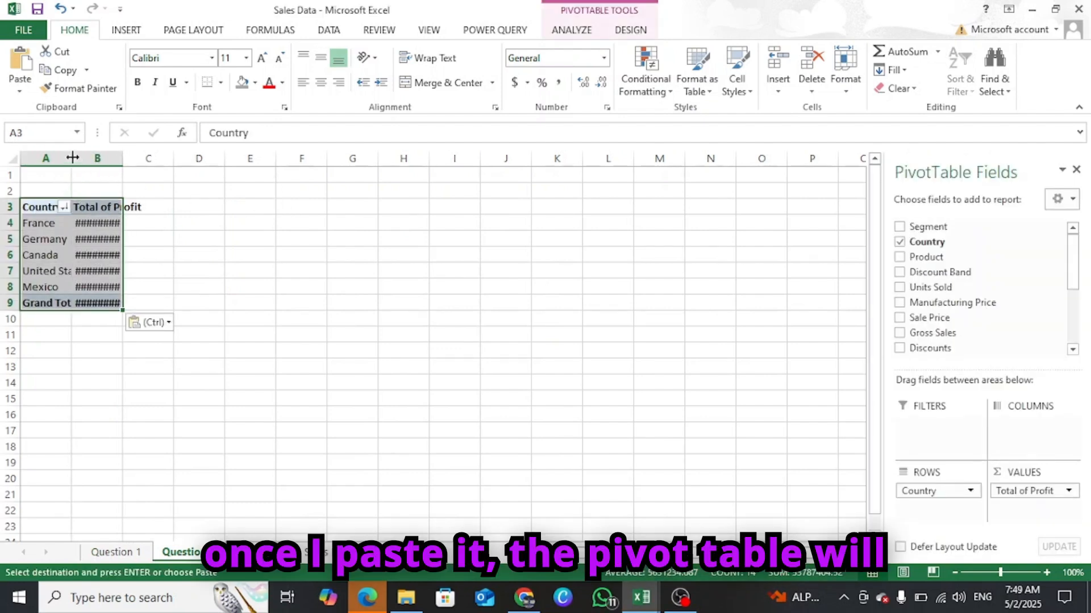
drag(72, 158, 206, 164)
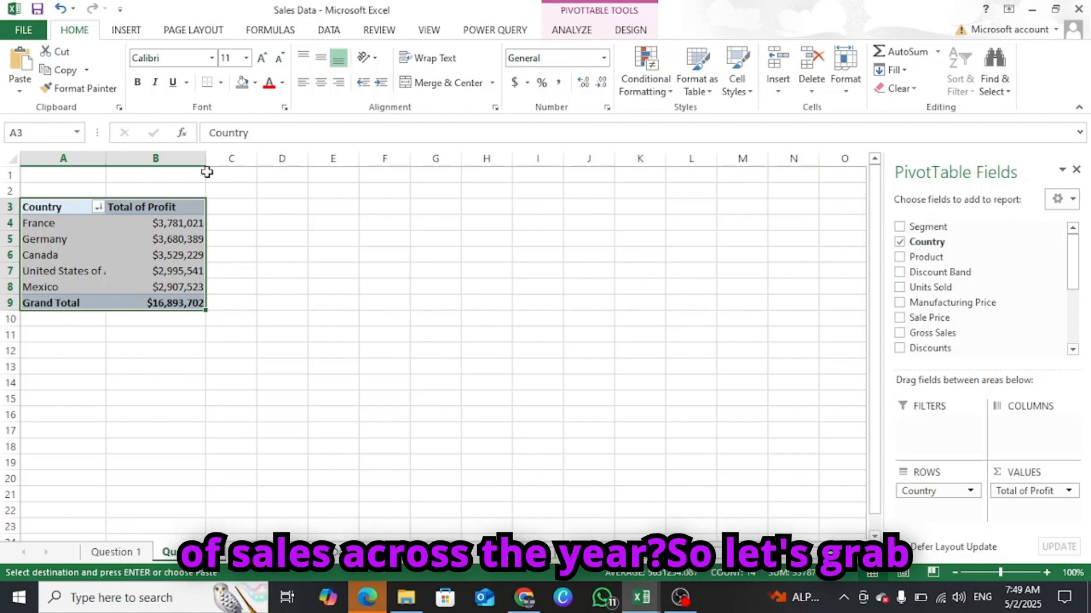
Copy question 2, "What is the monthly trend of sales across the year(s)?", from the Questions sheet to cell E1 of Question 2.
click(249, 556)
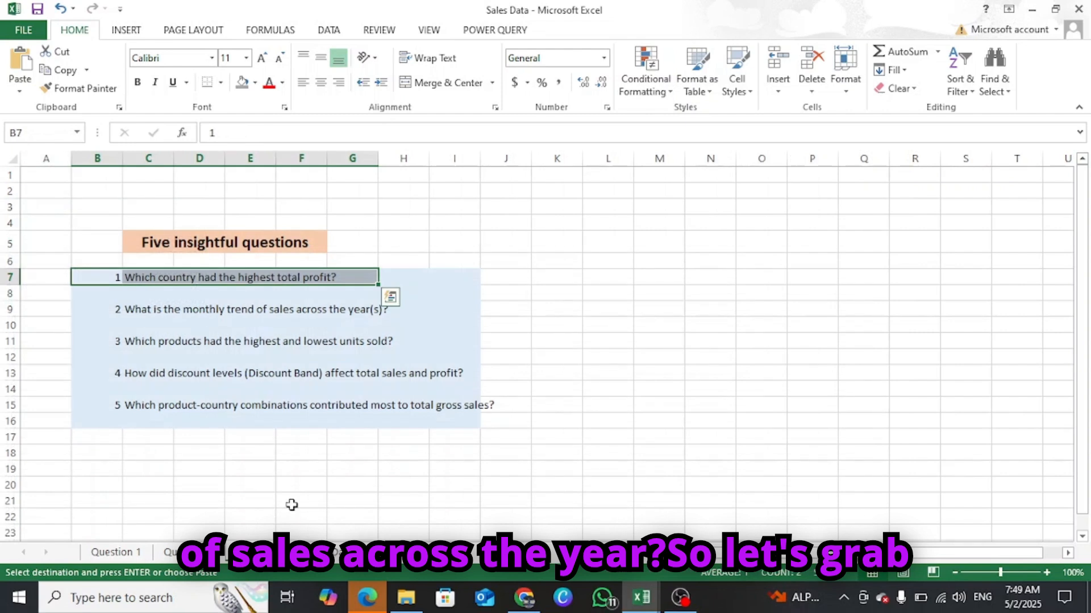
drag(97, 308, 398, 310)
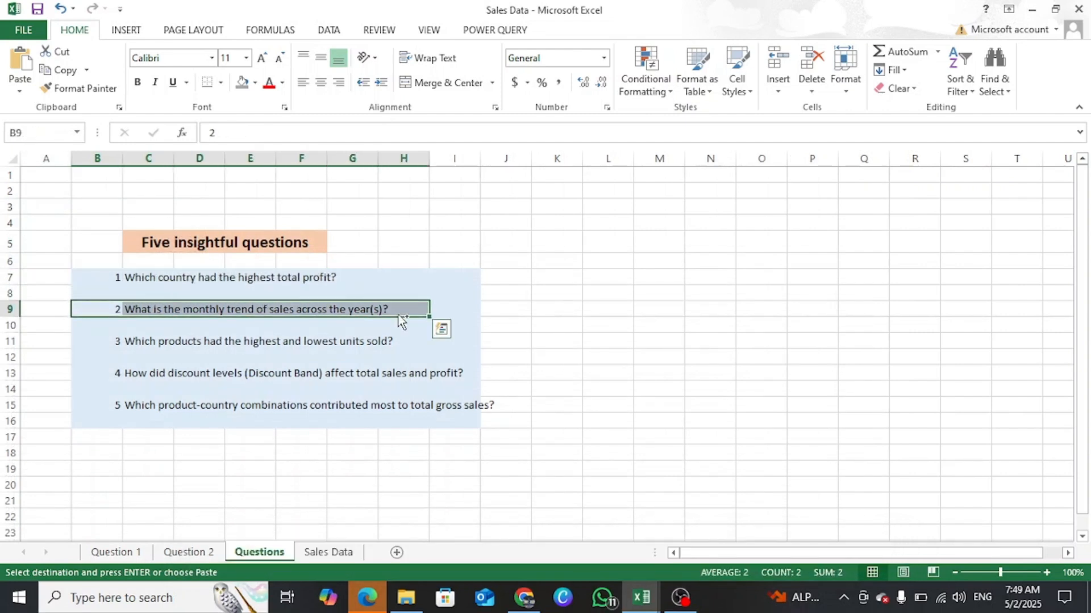
click(182, 553)
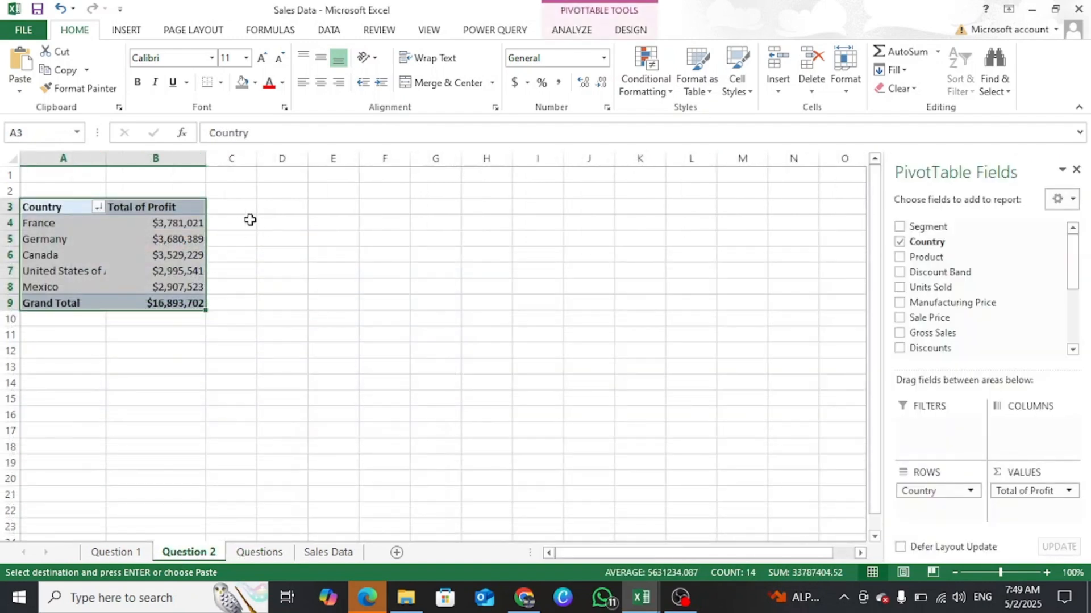
click(334, 178)
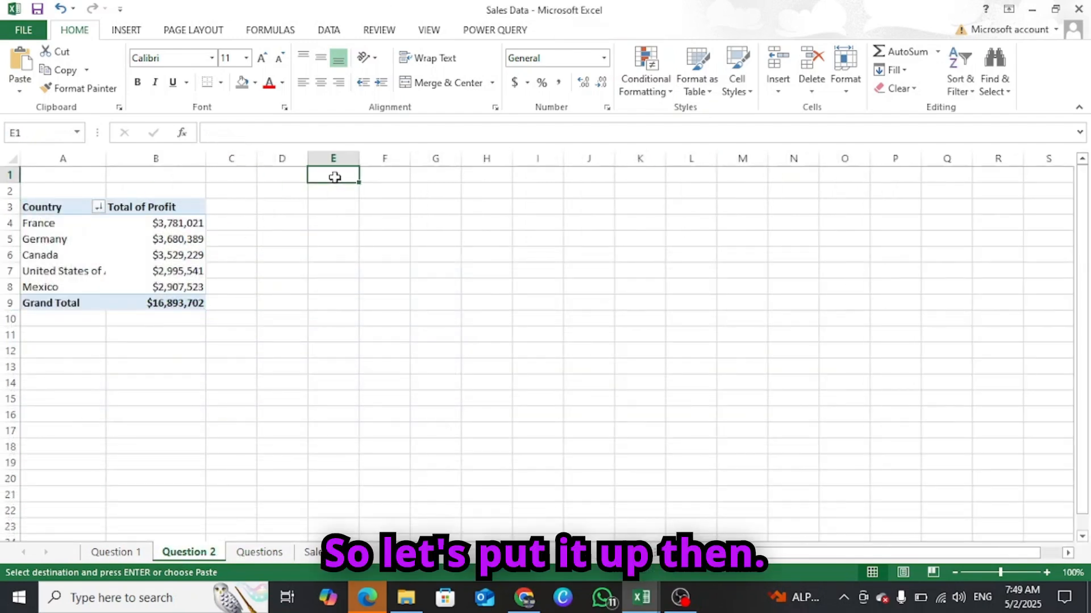
key(ctrl+v)
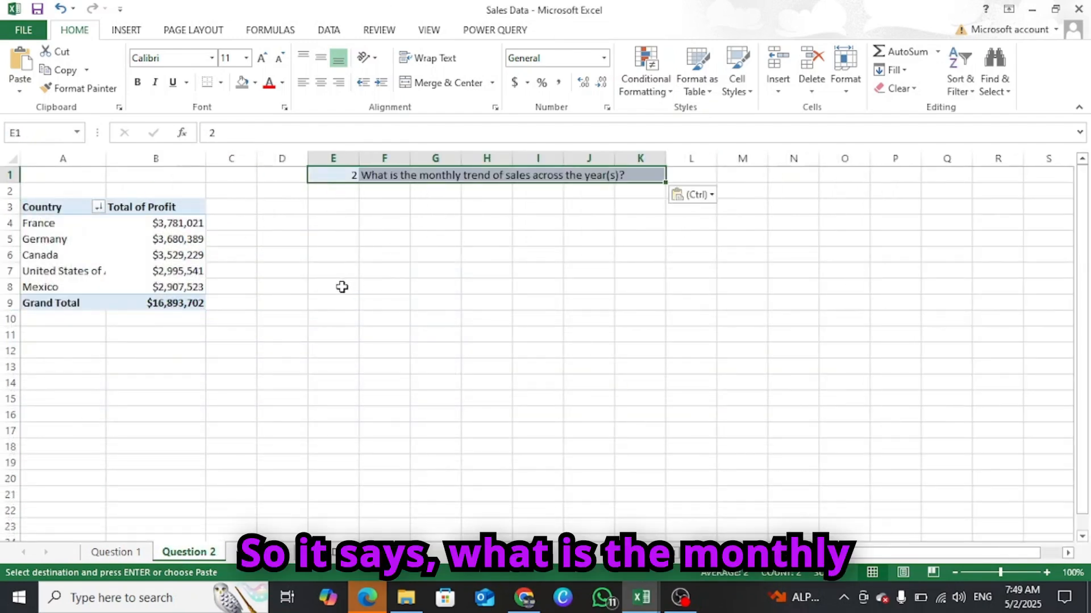
Remove the Country and Total of Profit fields from the copied PivotTable on the Question 2 sheet.
click(150, 277)
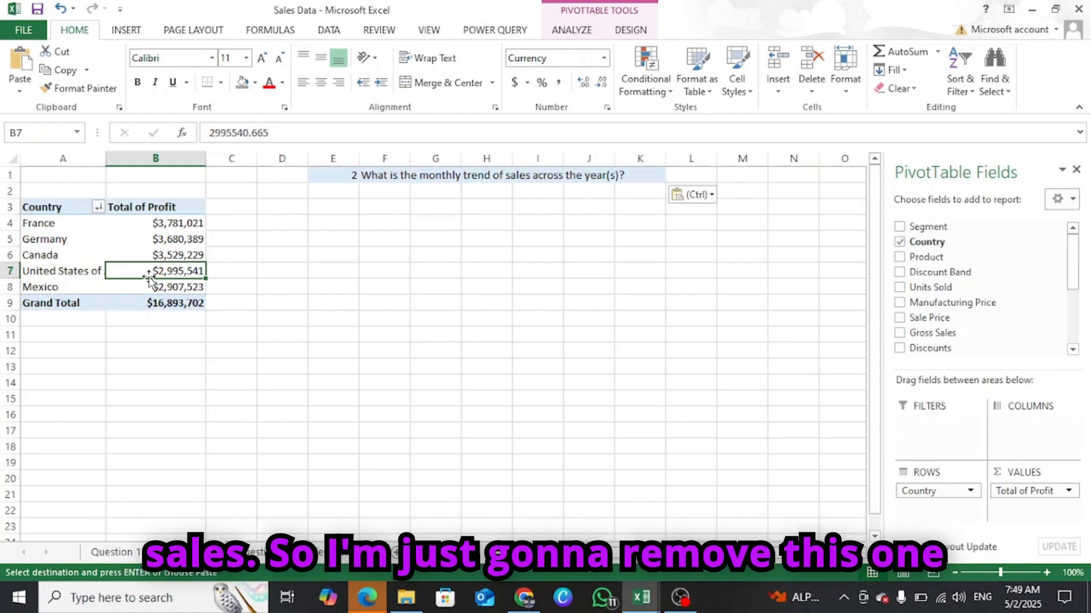
drag(920, 491, 921, 312)
drag(1022, 491, 970, 346)
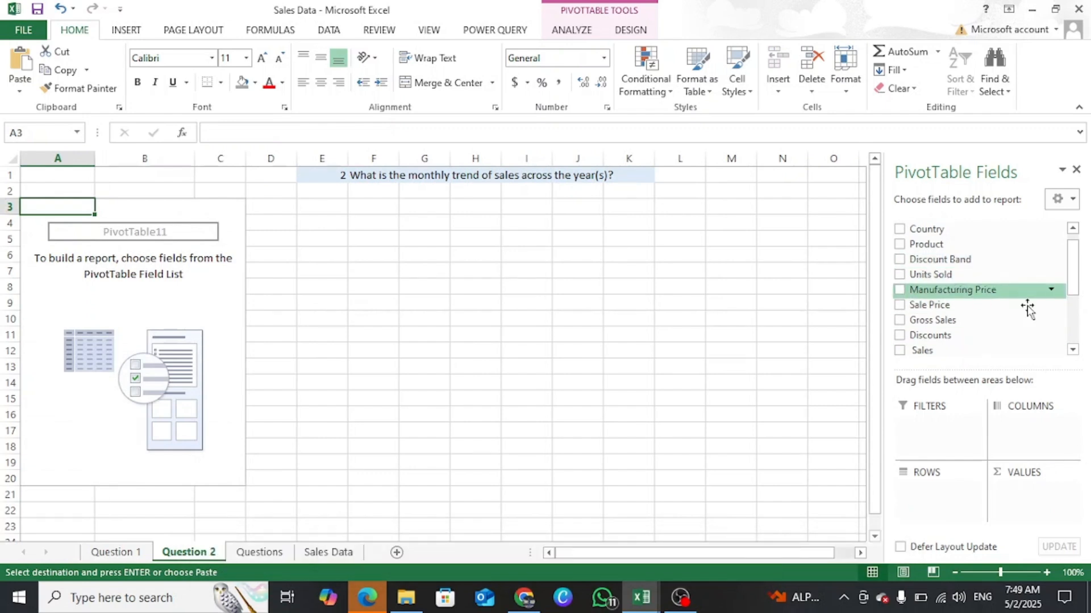
Build the PivotTable with Month Name in the rows, Year in the columns and Sales as the summed values.
drag(1077, 287, 1077, 321)
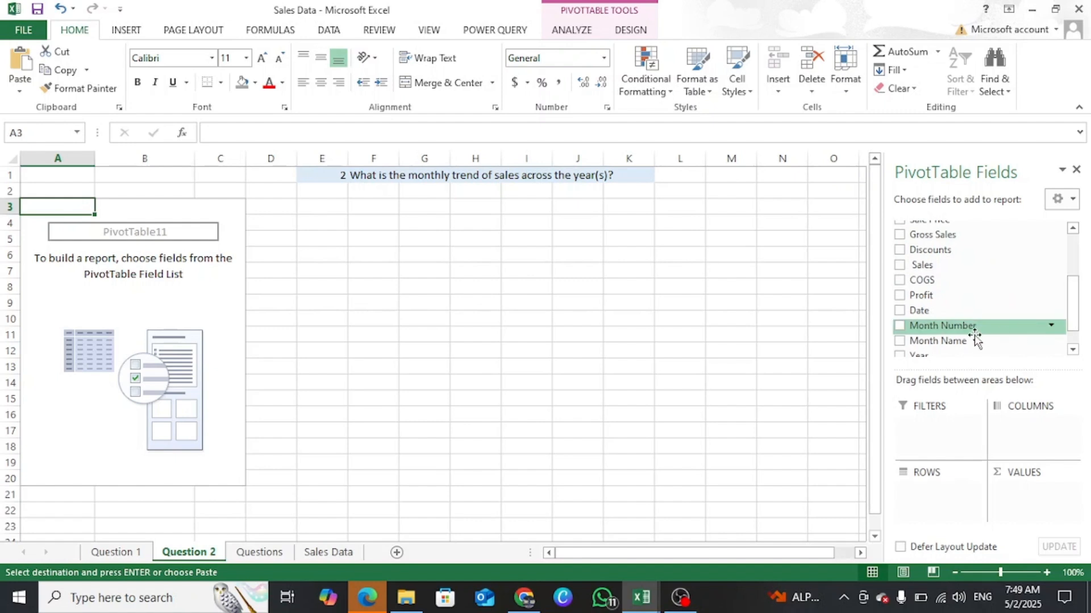
drag(960, 343, 944, 496)
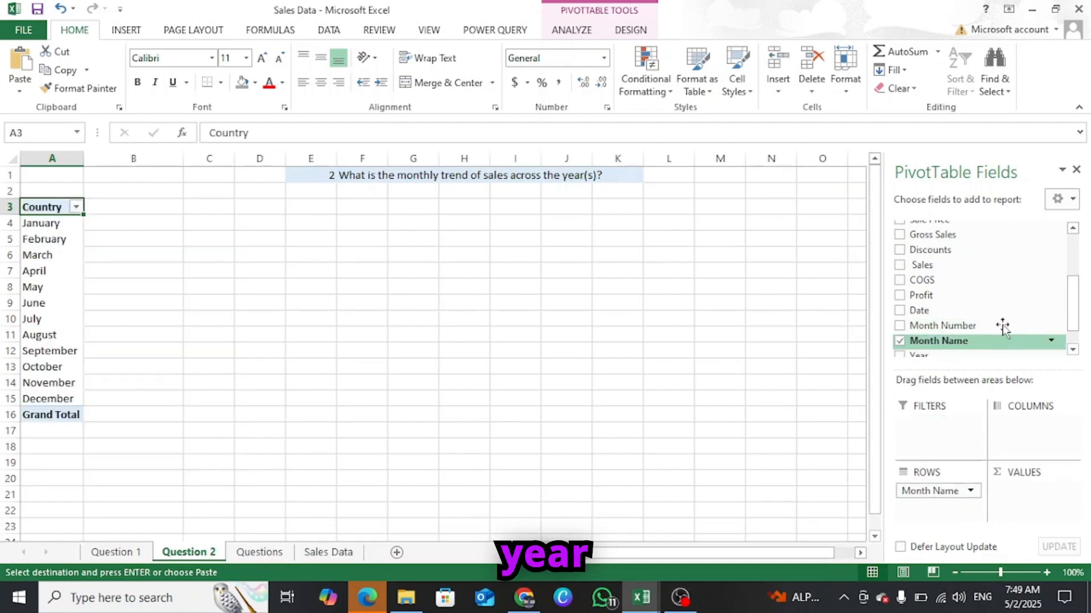
scroll(960, 296, down, 1)
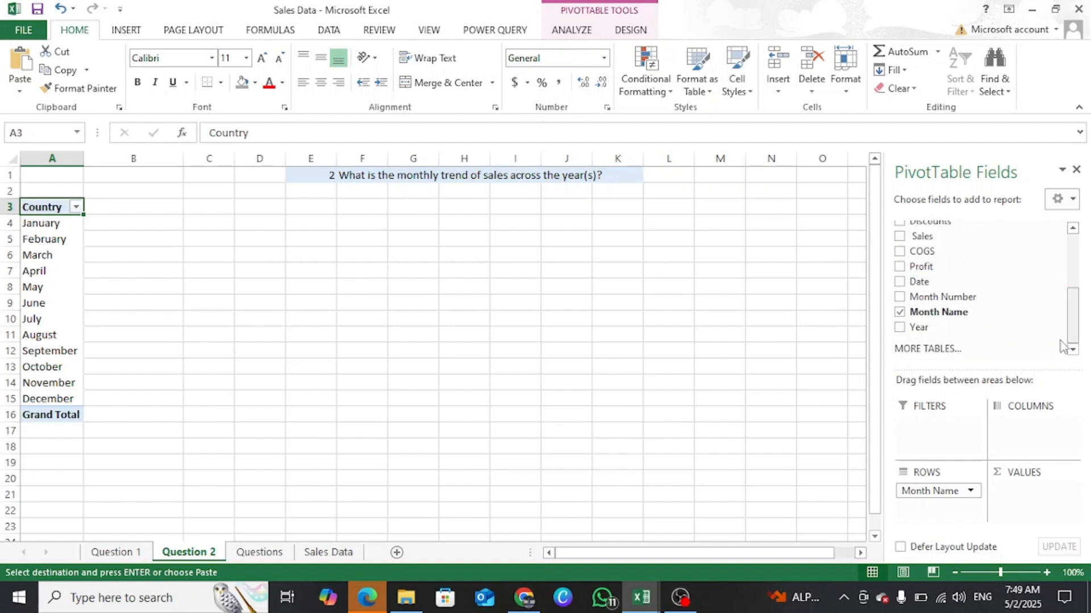
drag(937, 329, 1023, 435)
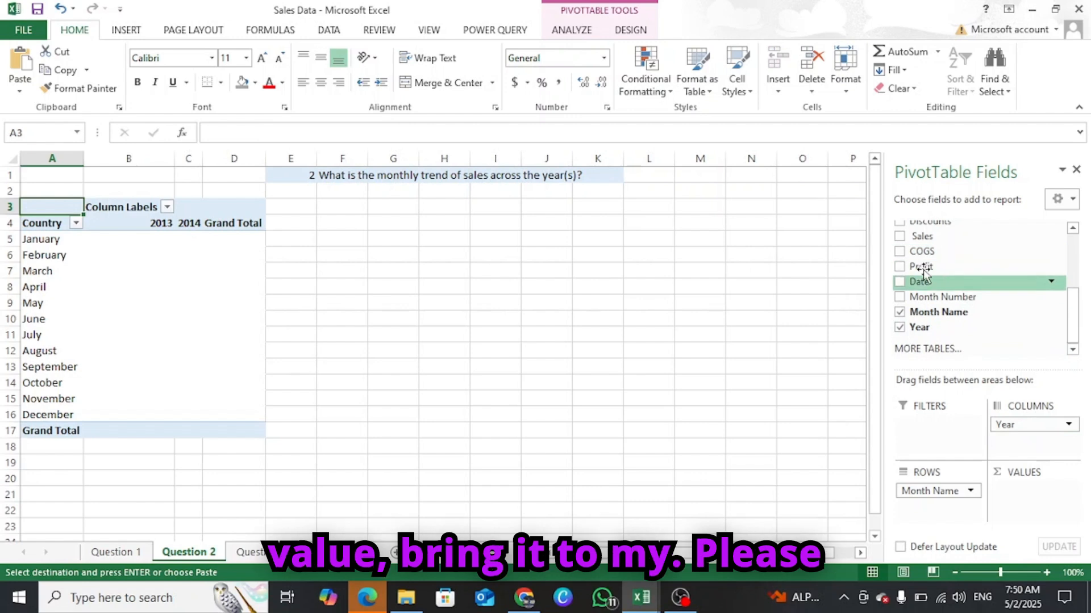
drag(922, 236, 1044, 506)
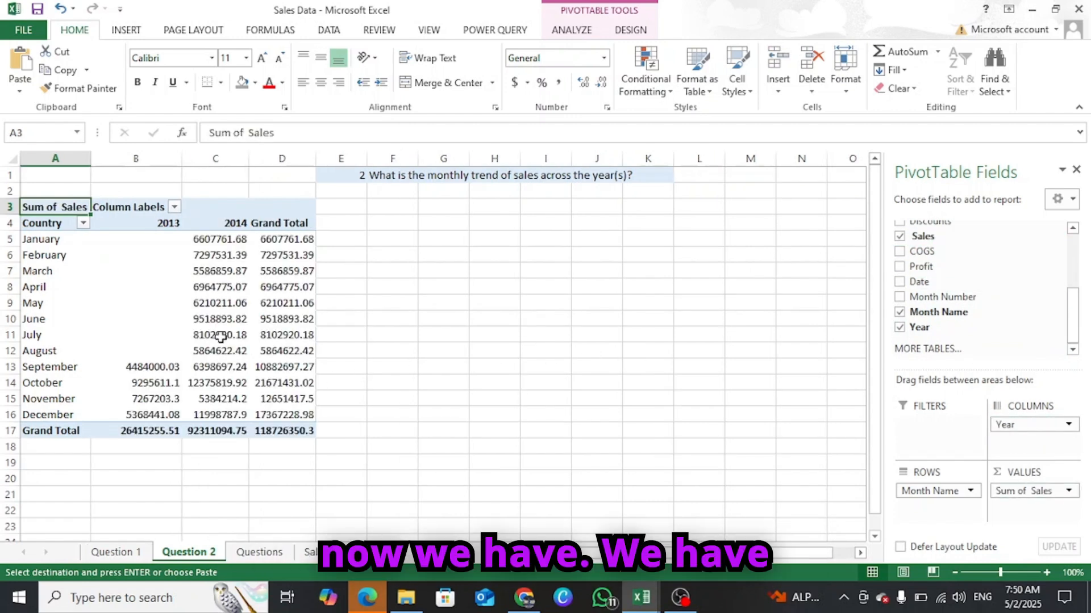
Format the monthly sales values in the Question 2 PivotTable as $ currency with 0 decimal places.
mouse_move(220, 336)
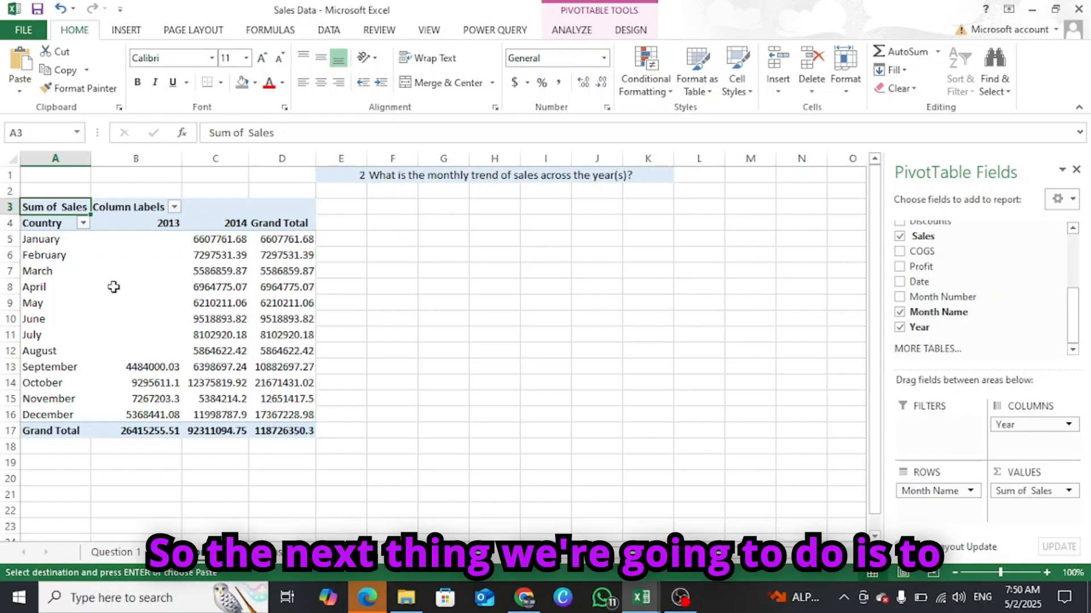
drag(121, 239, 263, 415)
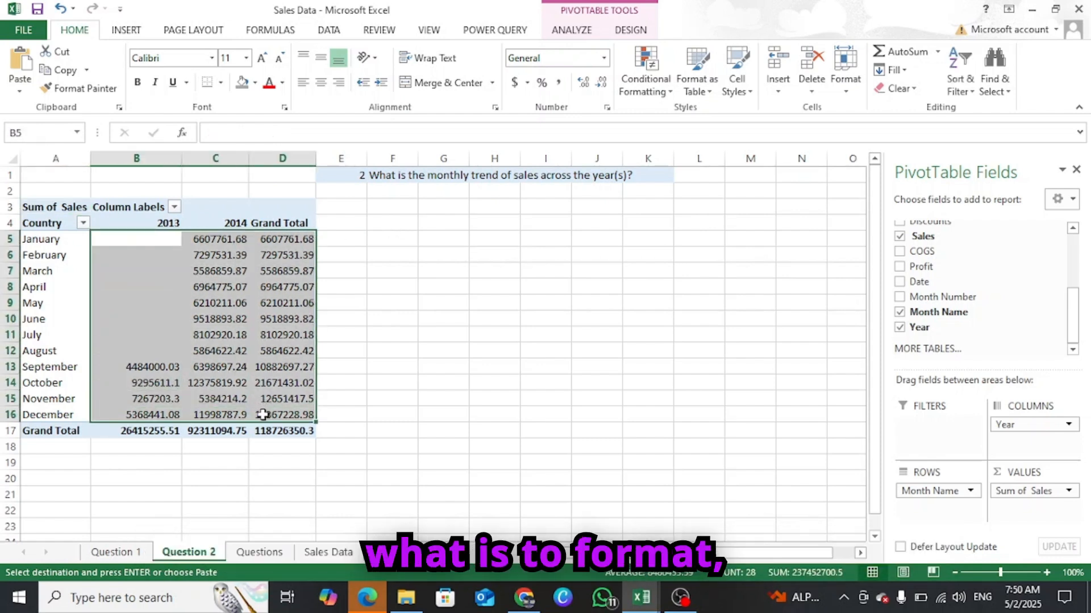
right_click(218, 240)
click(263, 290)
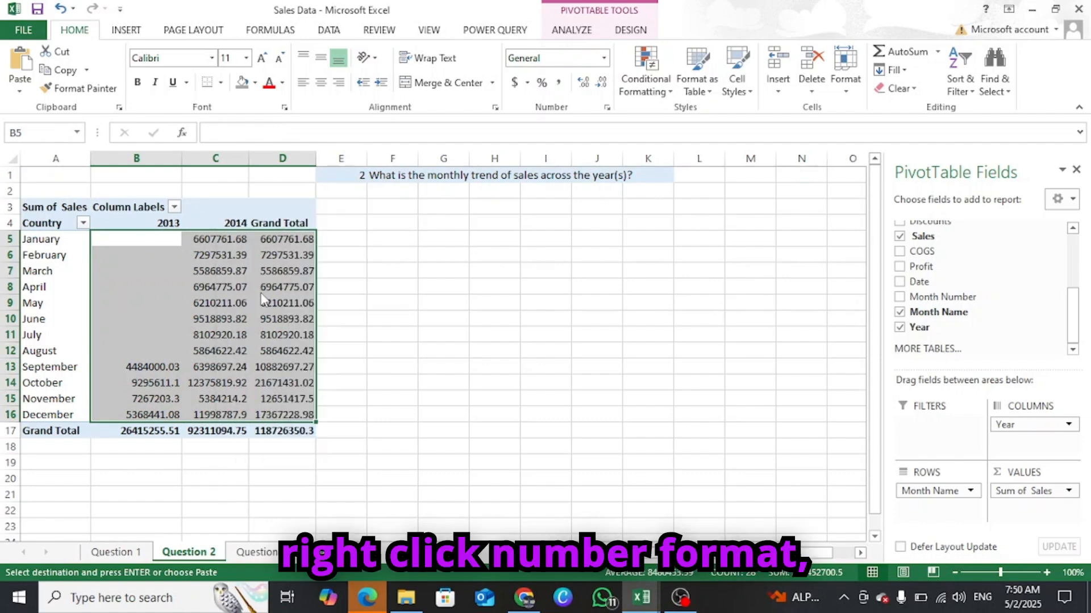
click(86, 191)
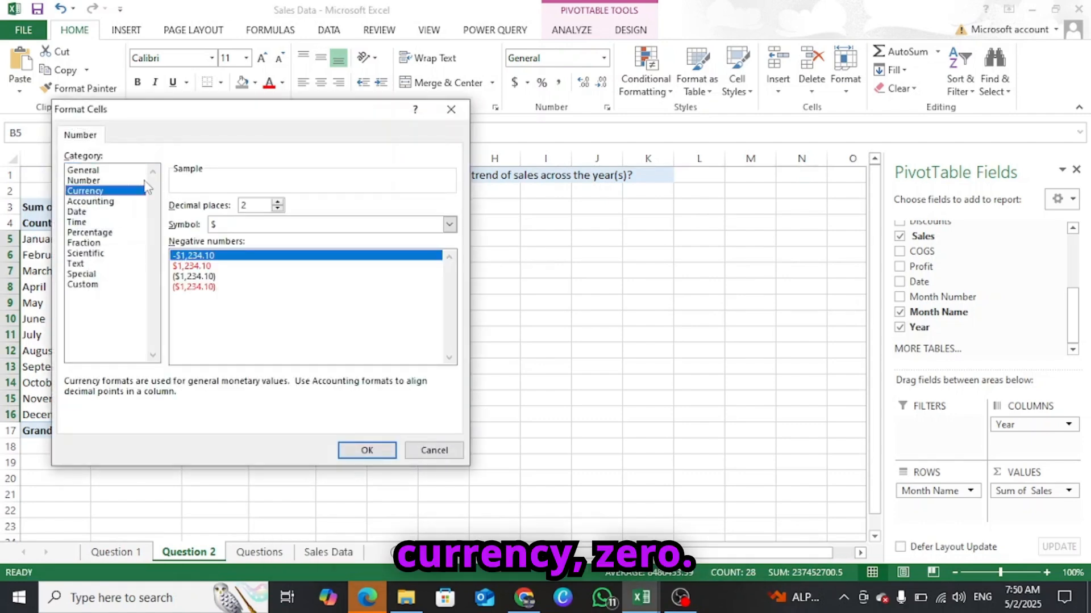
click(278, 209)
click(278, 208)
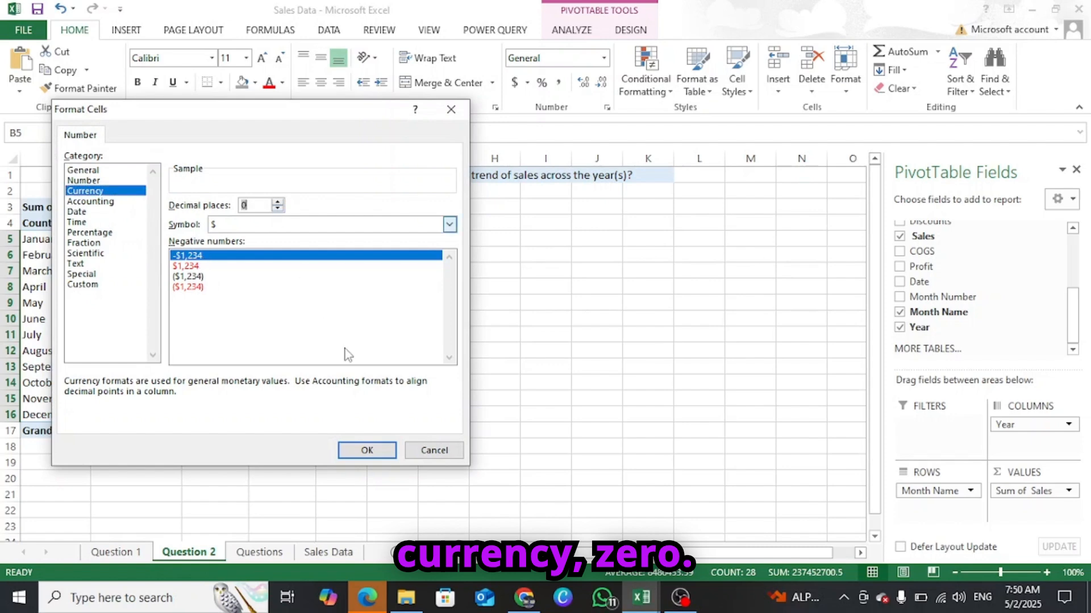
click(377, 451)
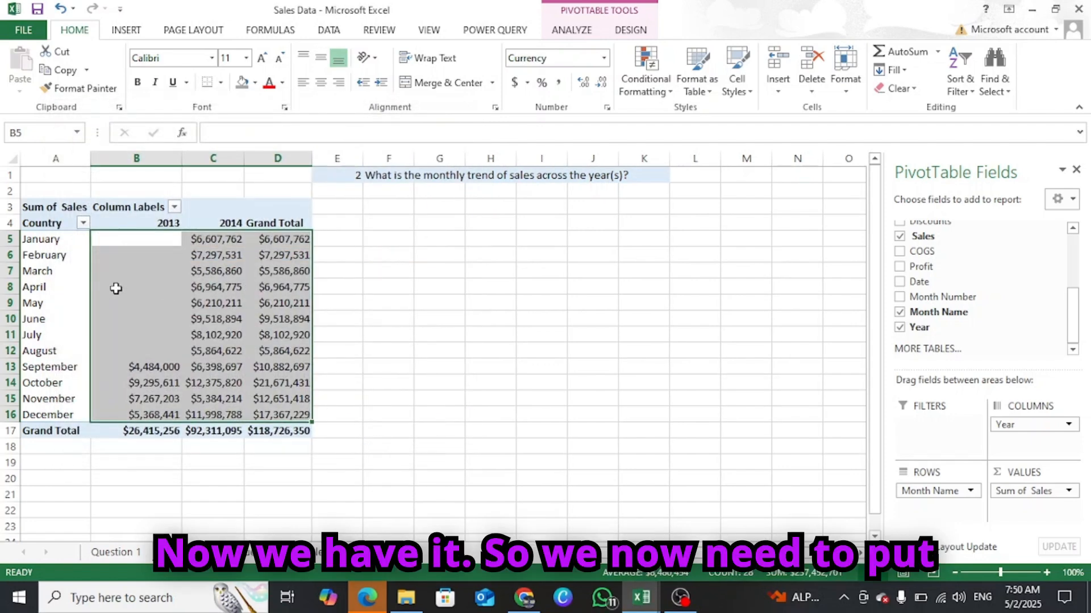
Insert a basic Line PivotChart from the monthly sales PivotTable and place it beside the table, below the question.
click(207, 320)
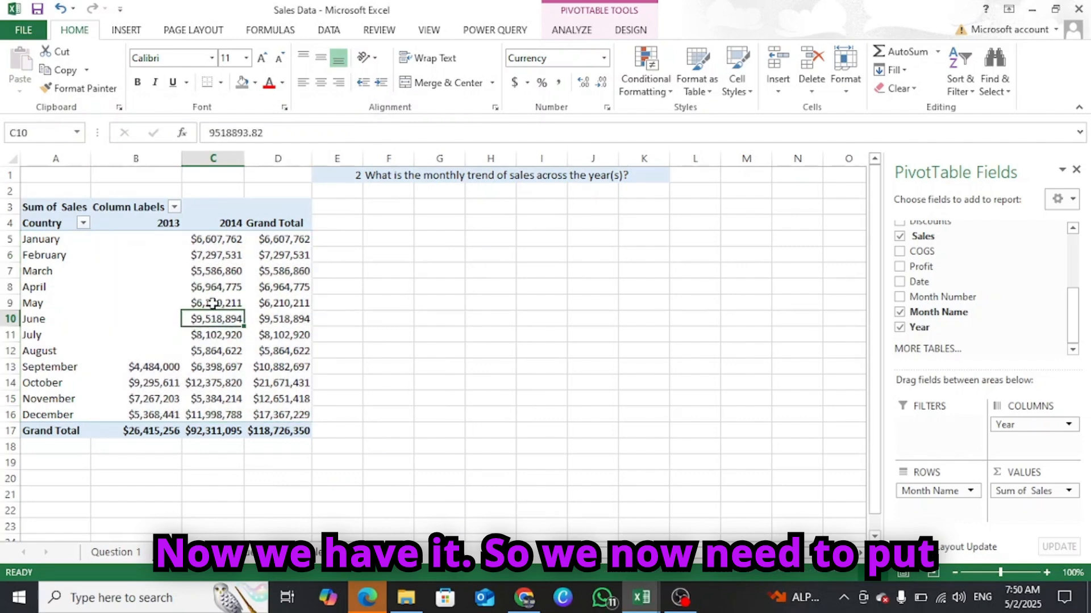
mouse_move(212, 302)
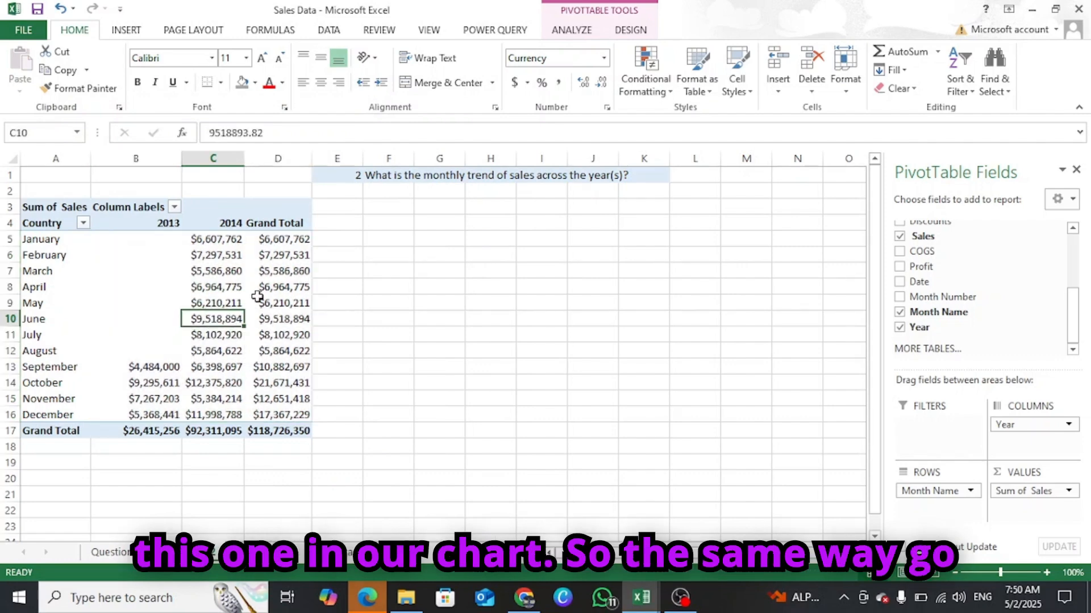
click(566, 31)
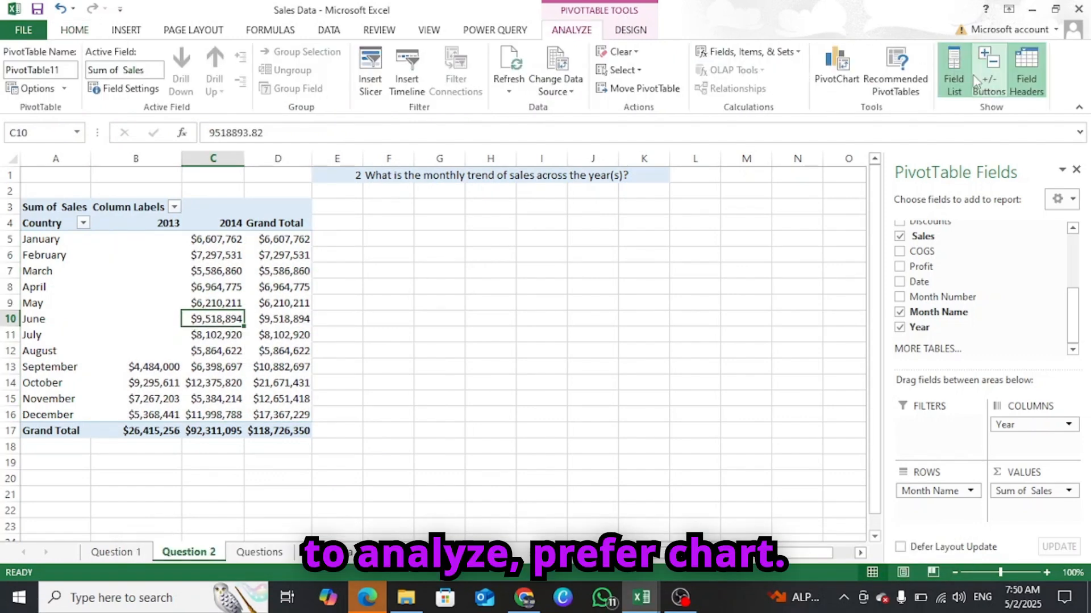
click(847, 70)
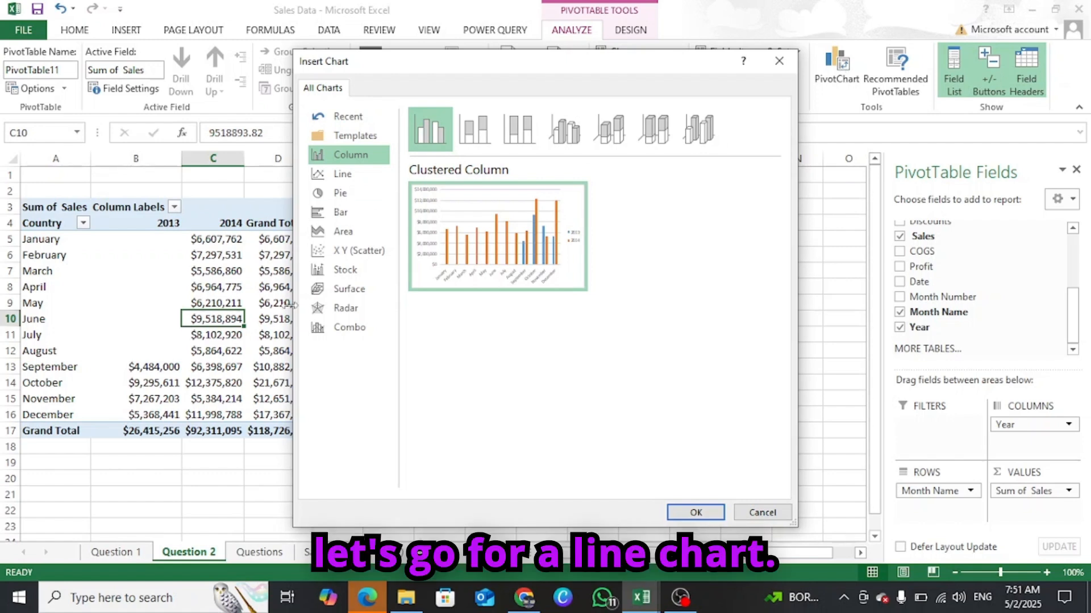
click(341, 179)
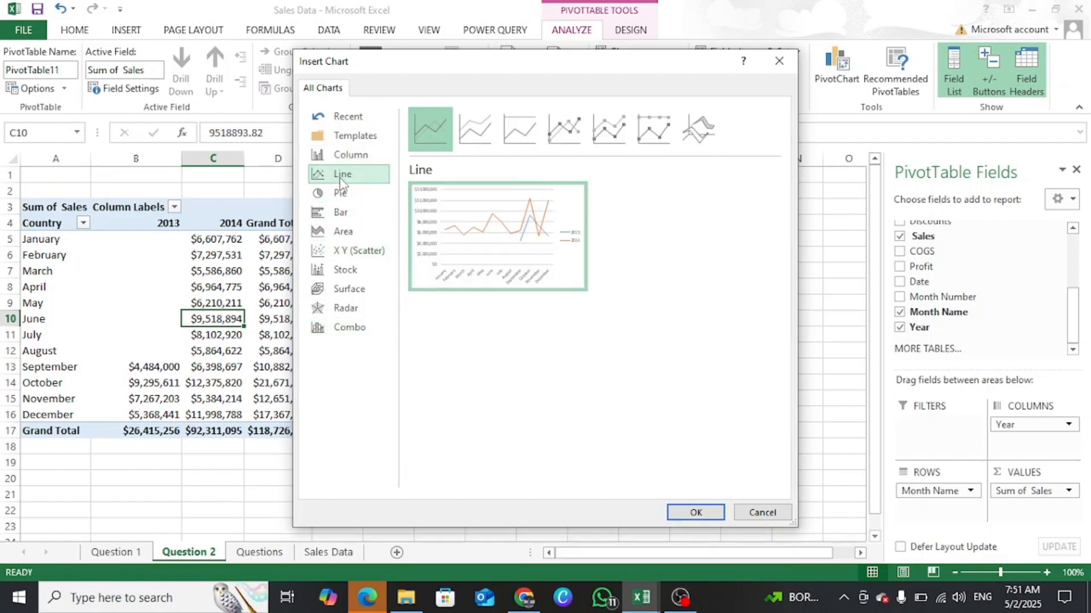
mouse_move(518, 276)
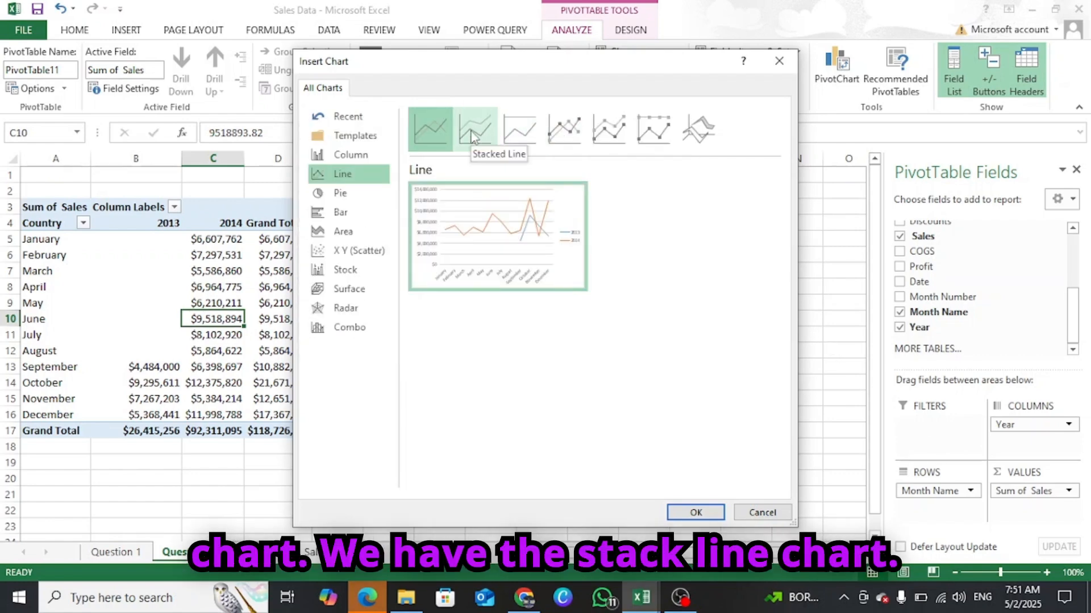
click(472, 136)
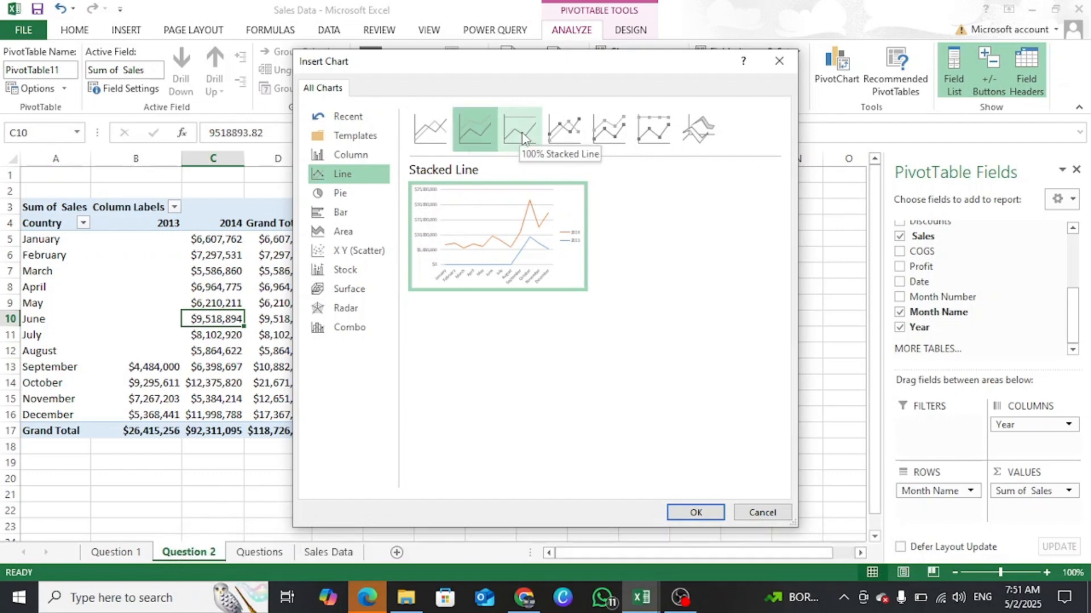
click(430, 134)
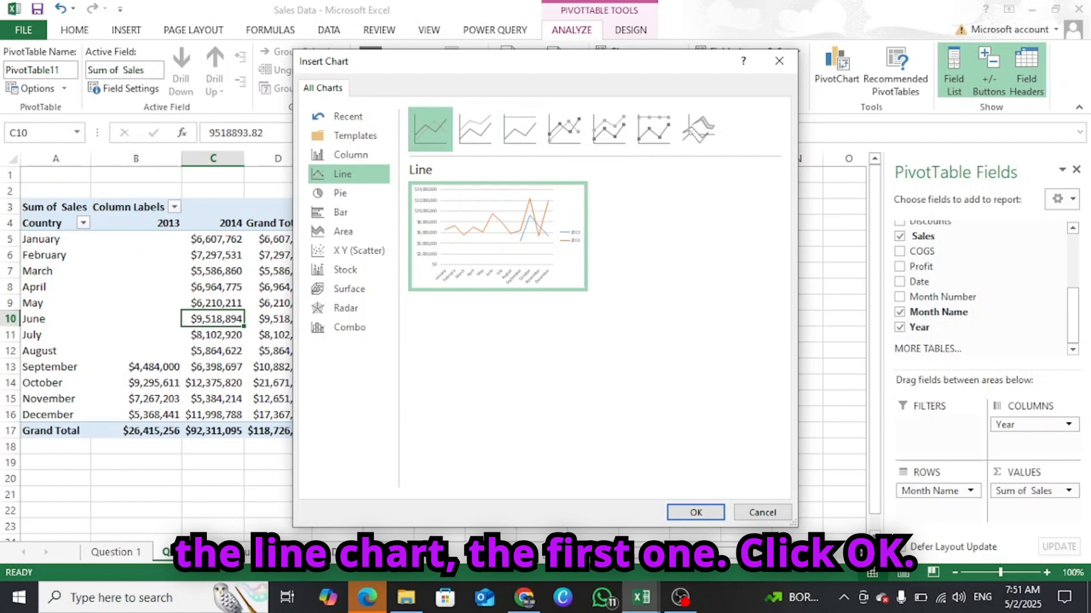
click(696, 512)
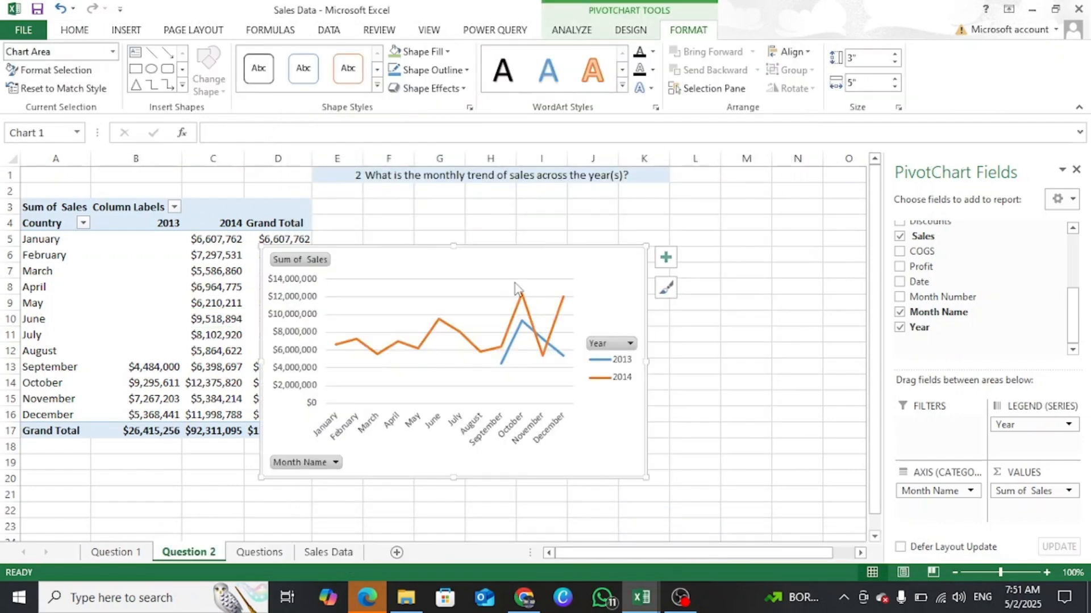
mouse_move(485, 260)
mouse_down()
mouse_move(590, 267)
mouse_move(575, 235)
mouse_up()
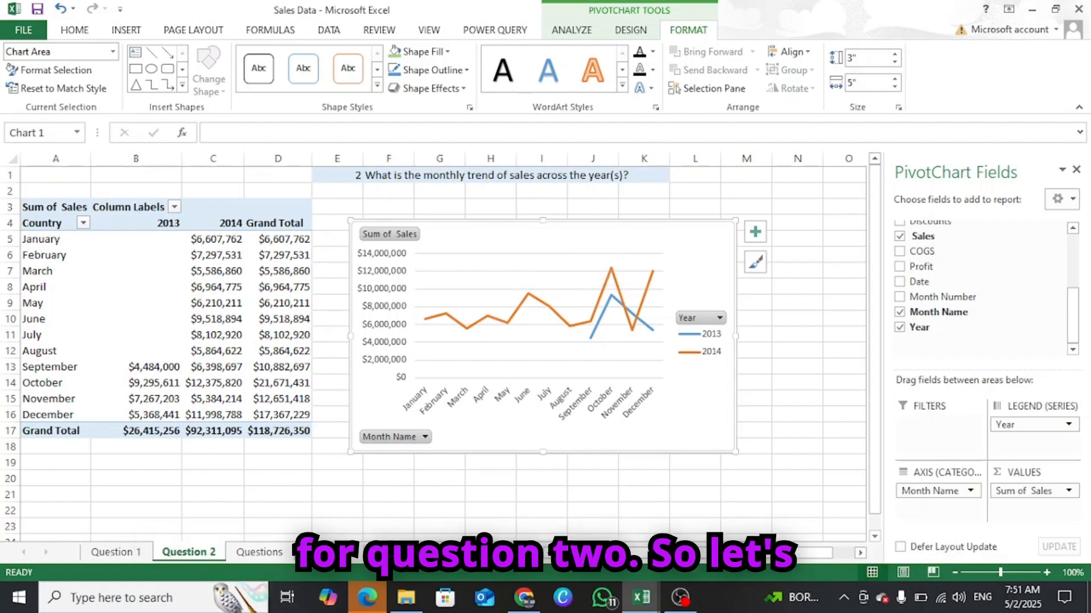
Add a new worksheet after Question 2 and name it Question 3.
click(397, 552)
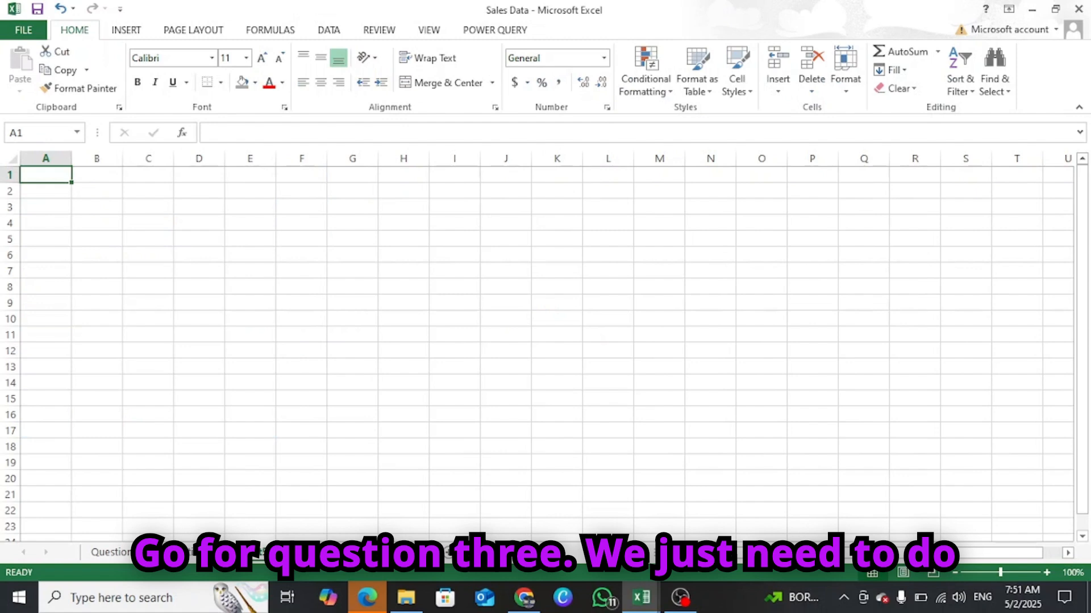
right_click(255, 559)
click(298, 408)
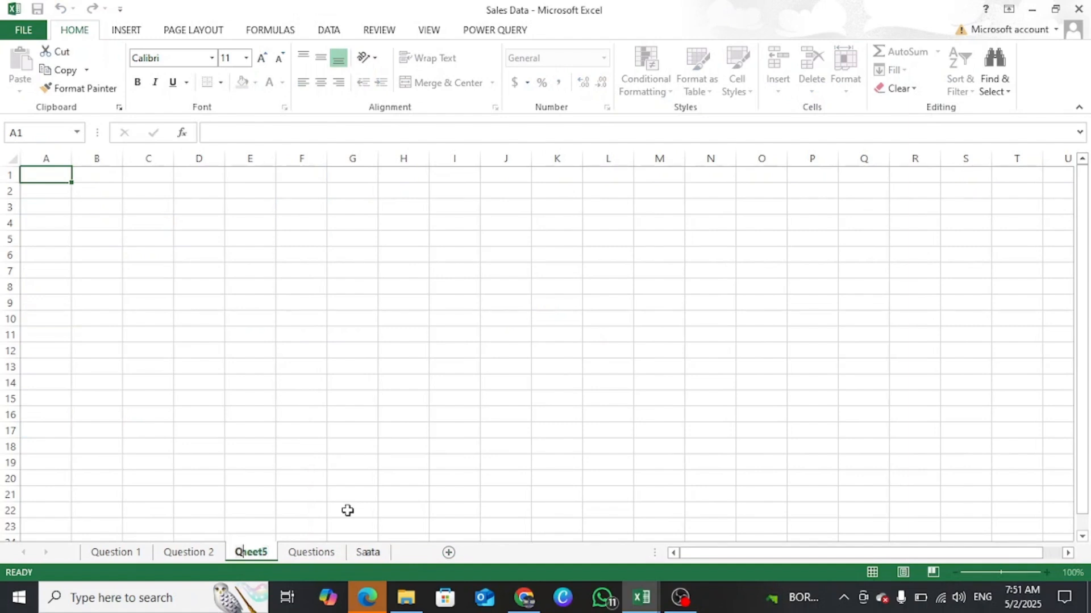
text(Question 3)
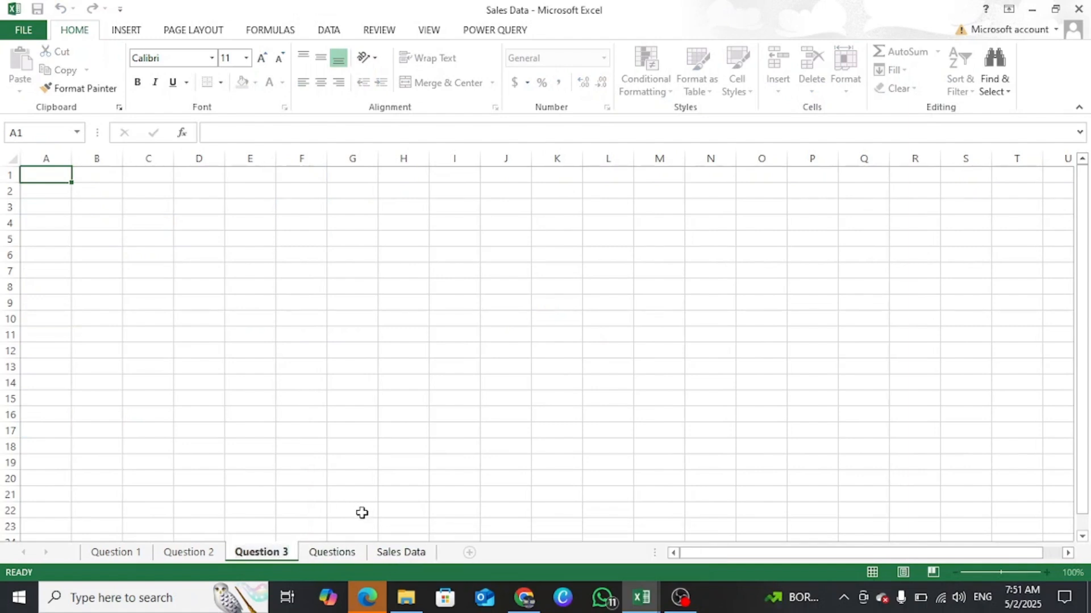
click(369, 381)
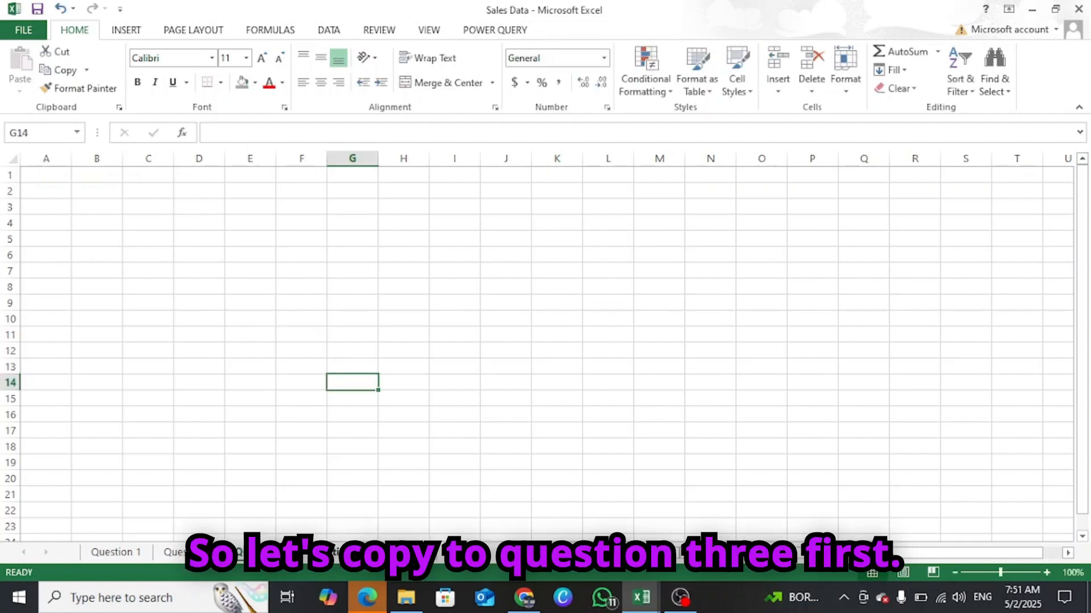
Copy question 3, "Which products had the highest and lowest units sold?", from the Questions sheet to cell F1 of Question 3.
click(332, 552)
click(113, 341)
drag(113, 341, 412, 345)
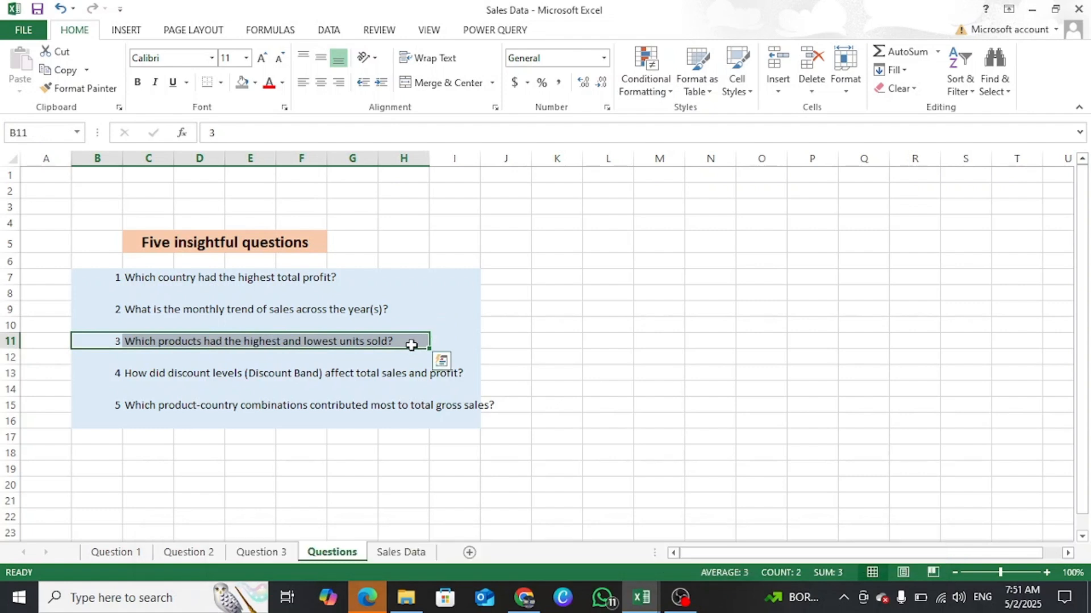
key(ctrl+c)
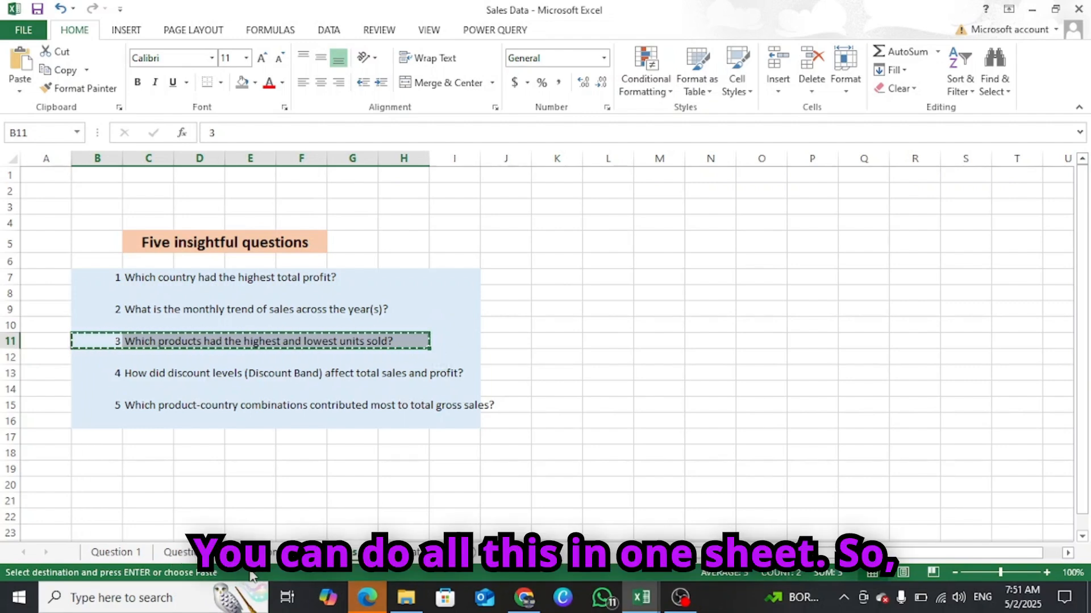
click(268, 557)
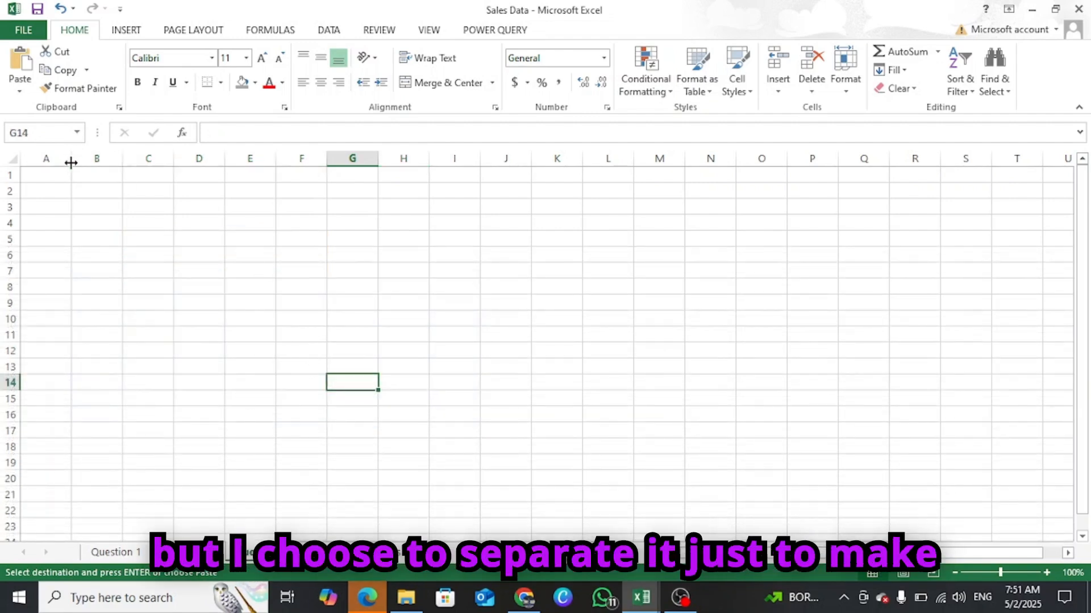
click(293, 175)
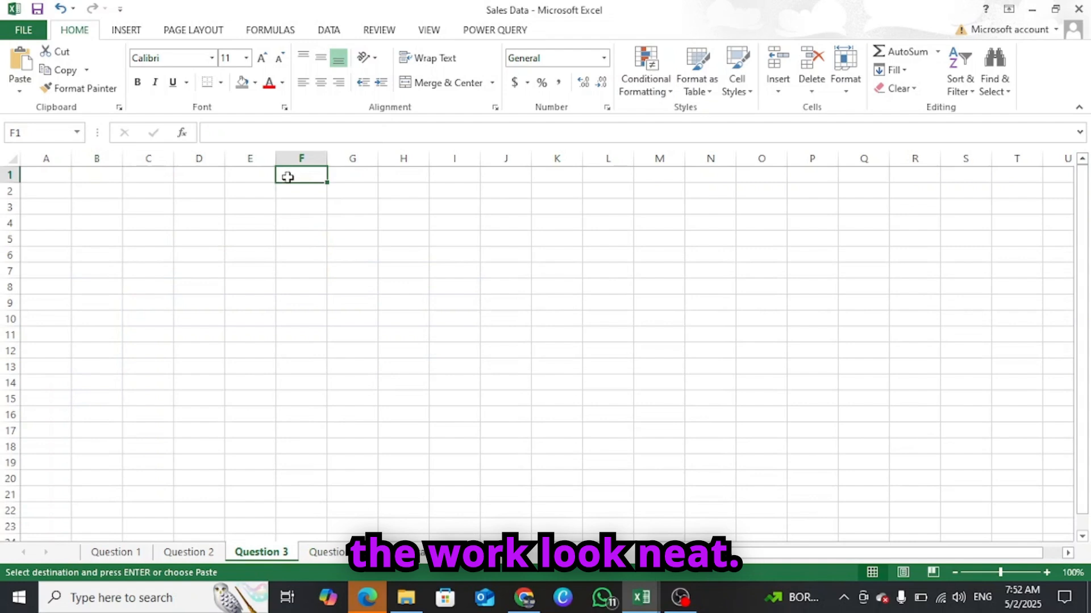
key(ctrl+v)
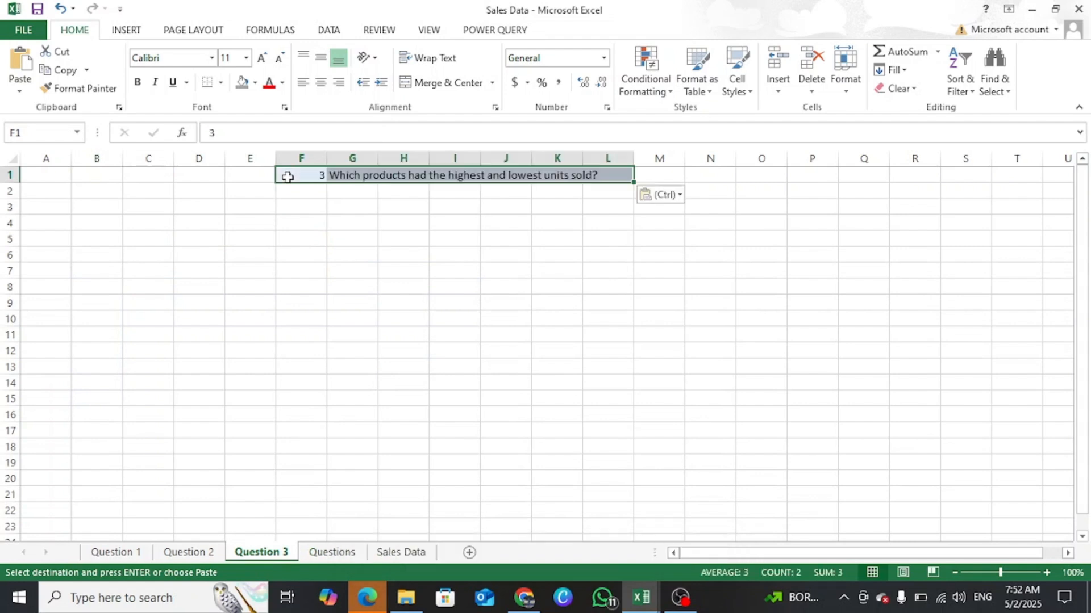
click(283, 256)
Change the PivotTable's row header in cell A4 of the Question 2 sheet to "Month Name".
click(192, 553)
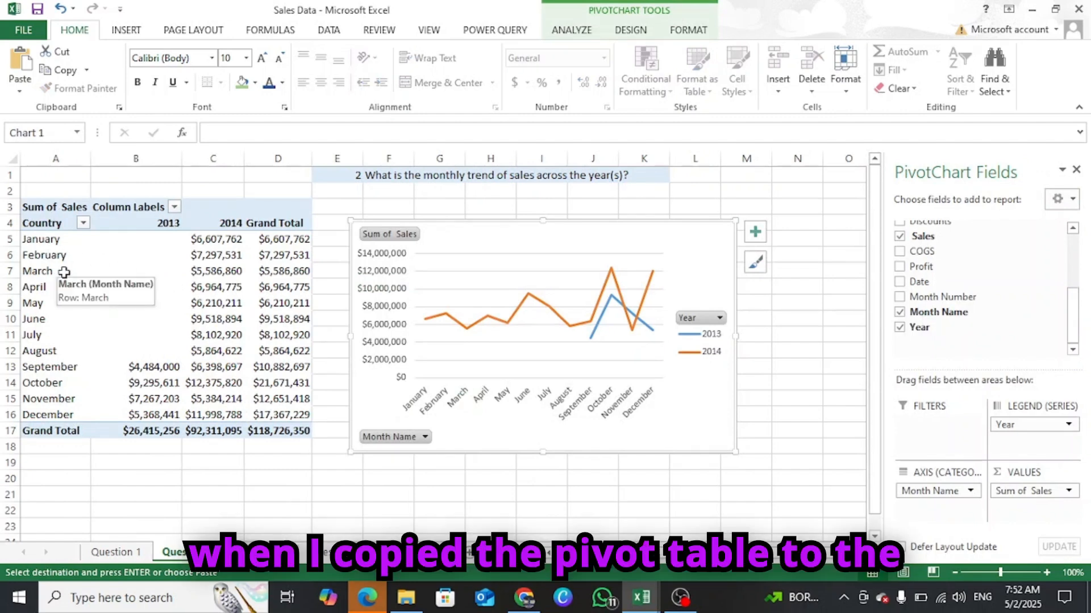
click(40, 226)
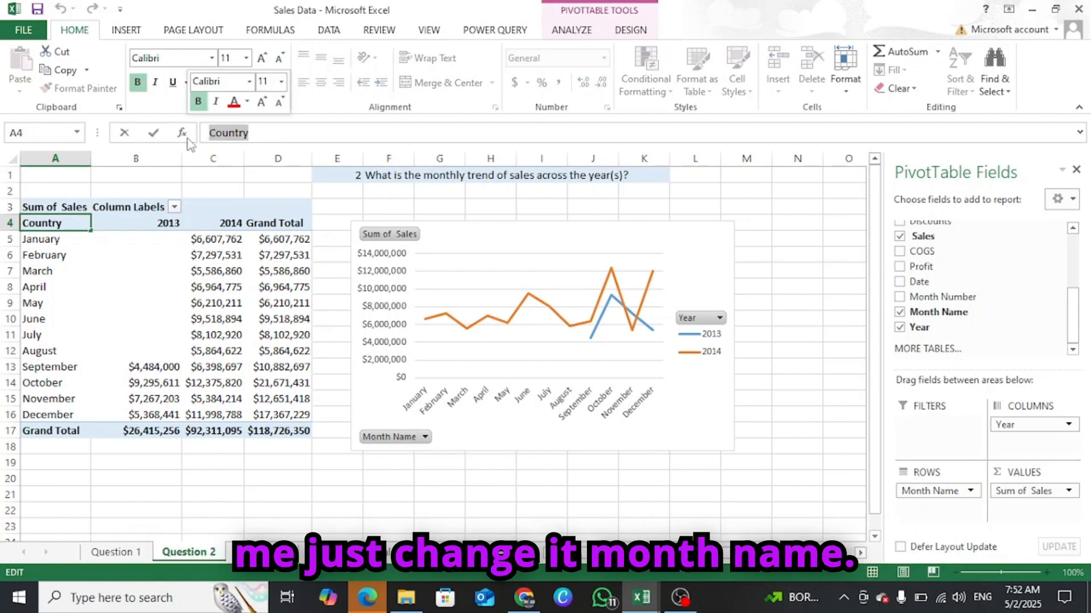
text(Mon)
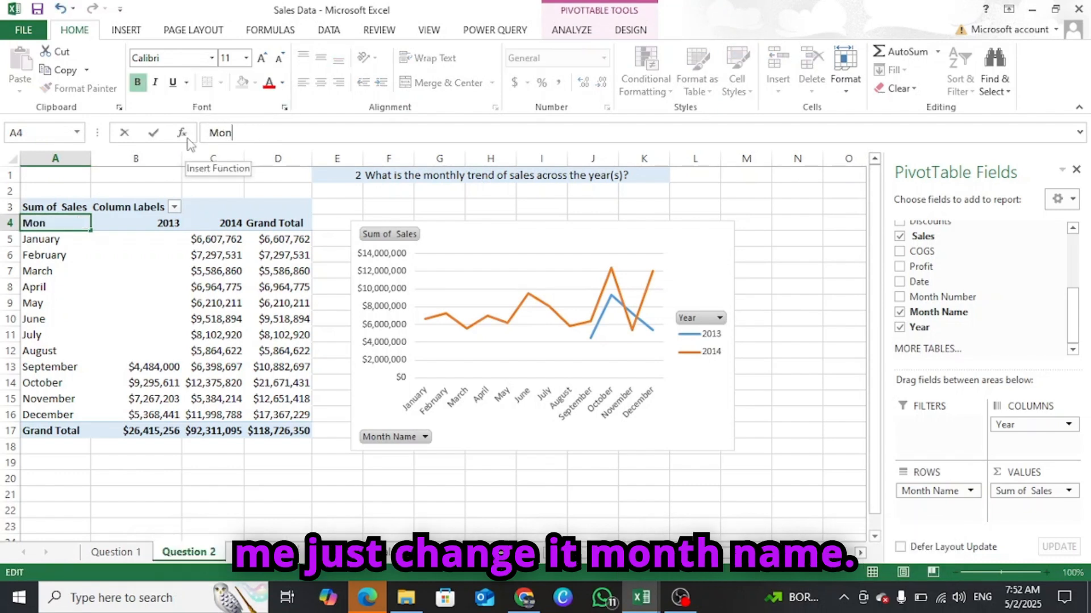
text(th Nam)
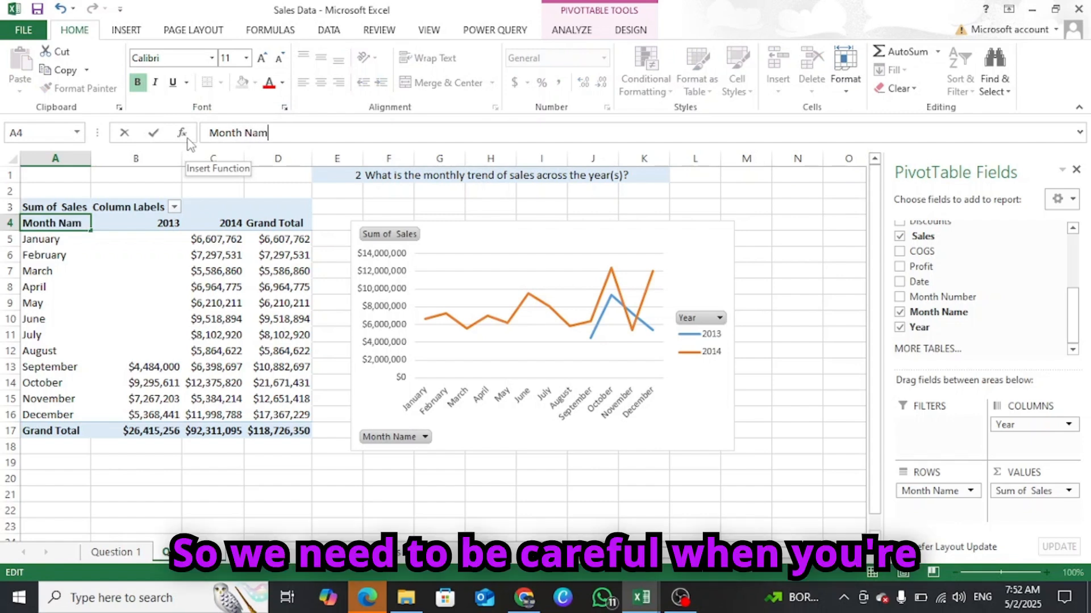
text(e)
click(166, 275)
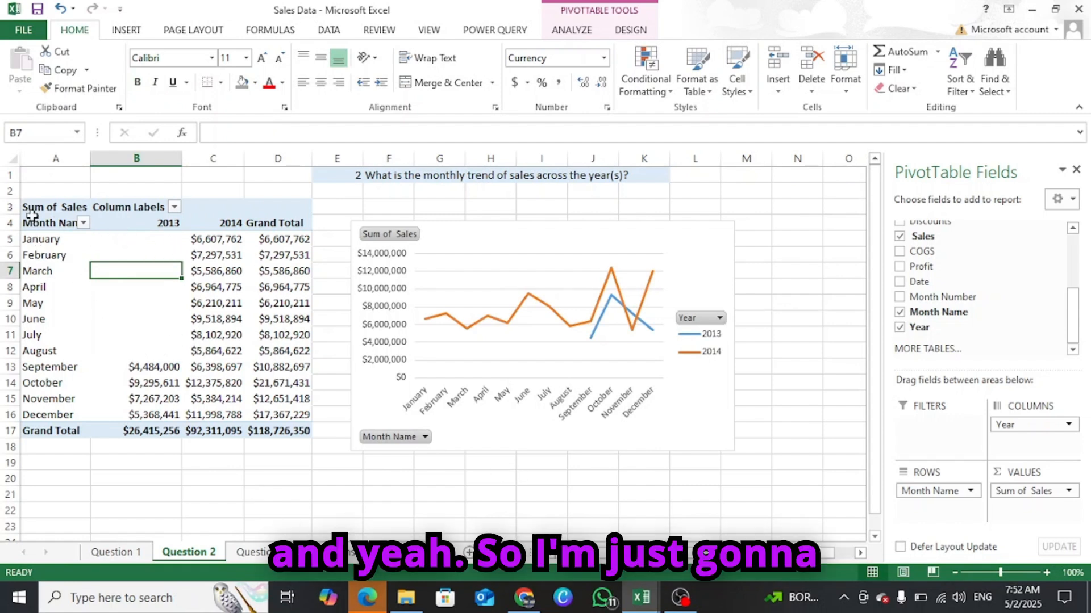
Copy the monthly sales PivotTable from the Question 2 sheet to cell A4 of Question 3.
drag(31, 209, 294, 452)
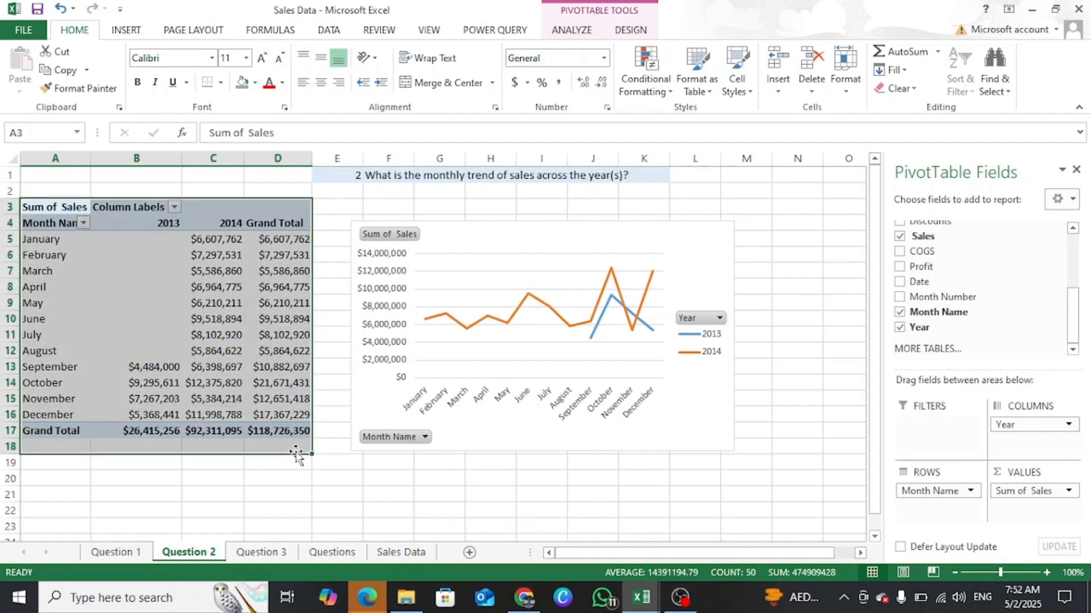
key(ctrl+c)
click(258, 554)
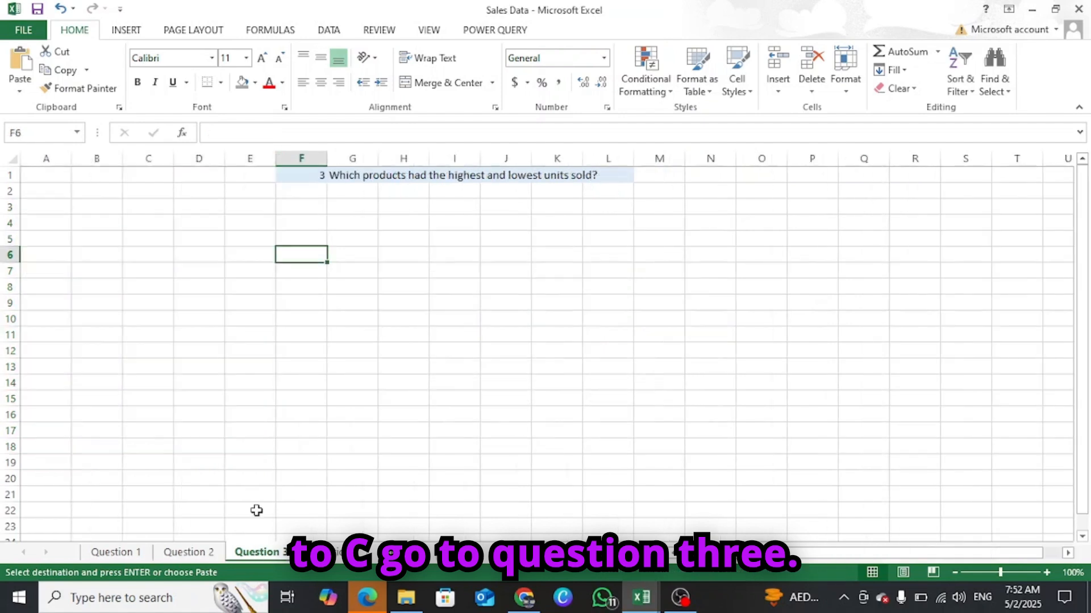
click(47, 226)
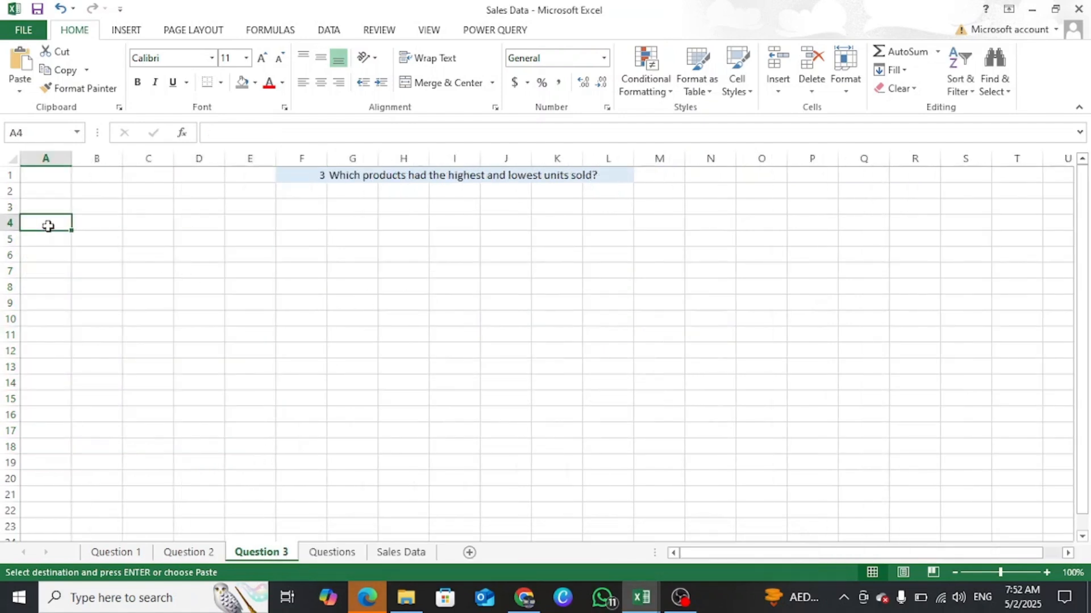
key(ctrl+v)
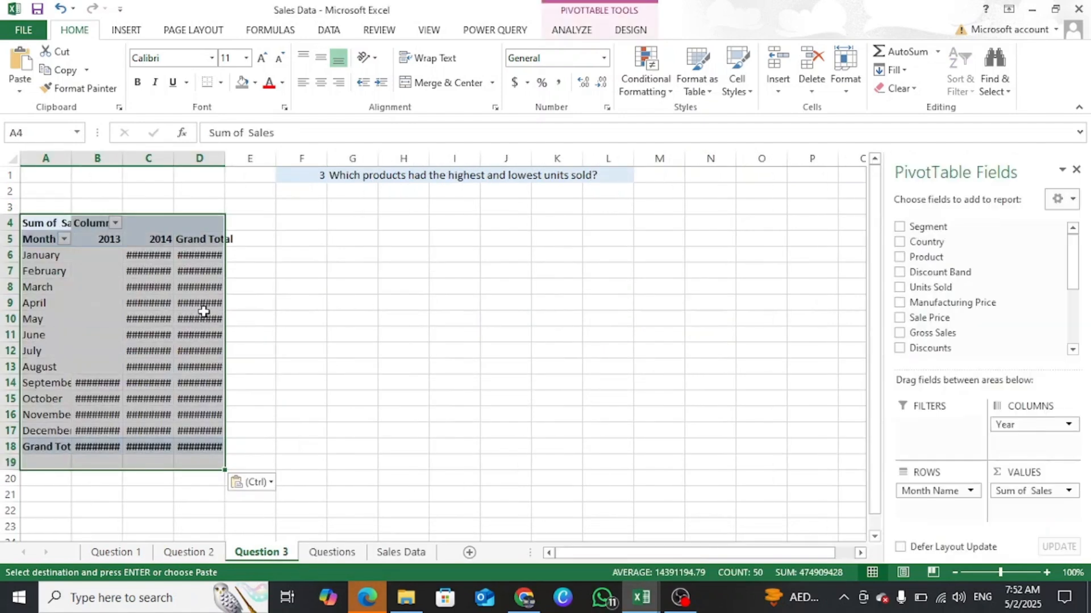
click(162, 316)
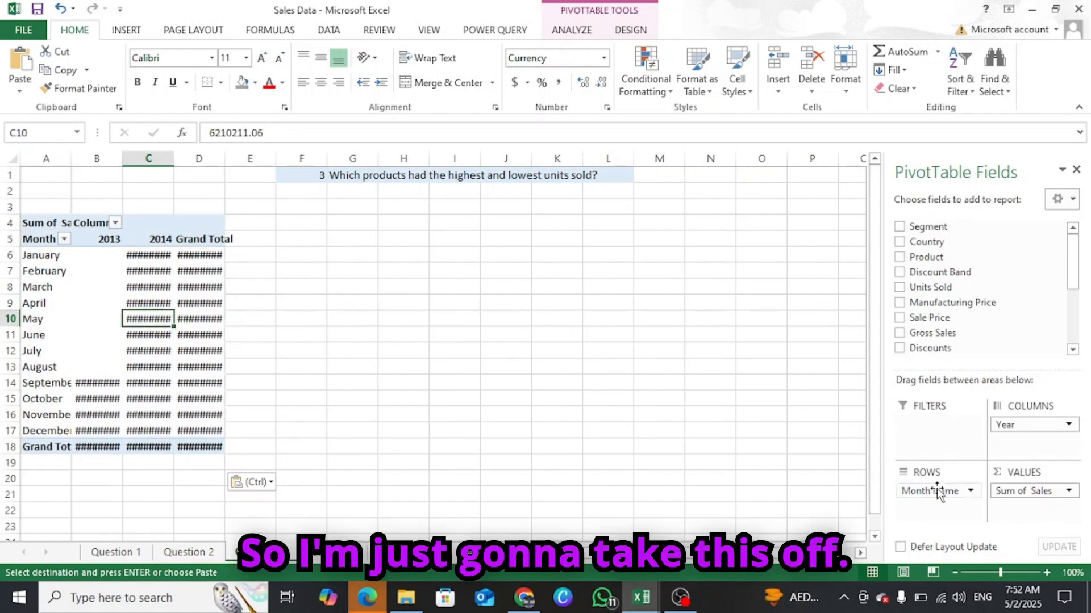
Remove Month Name, Year and Sum of Sales from the copied PivotTable on the Question 3 sheet.
drag(937, 491, 945, 338)
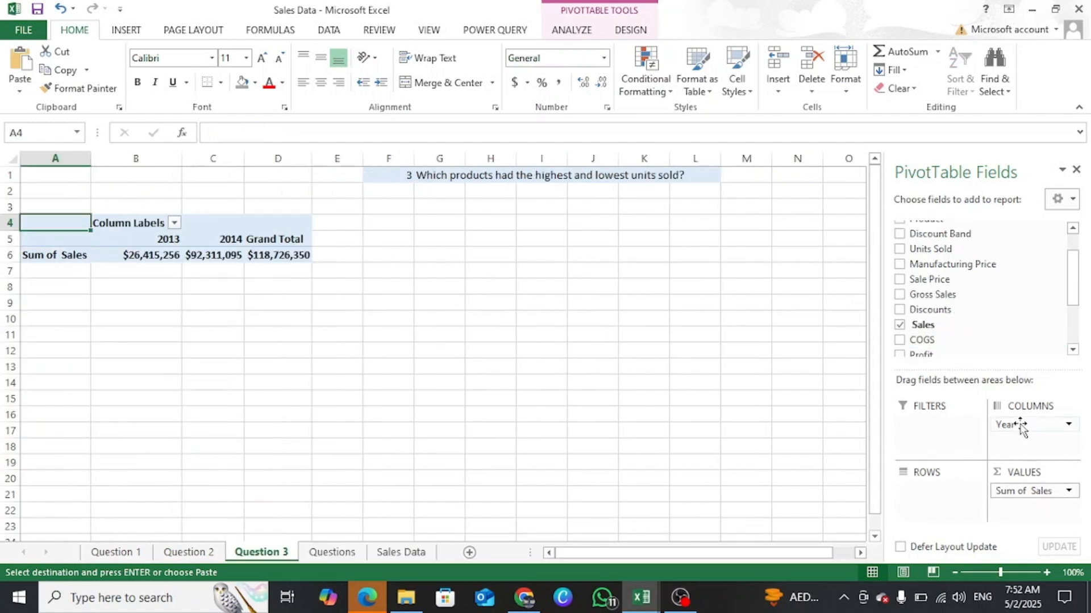
drag(1020, 424, 1006, 352)
drag(1034, 492, 990, 420)
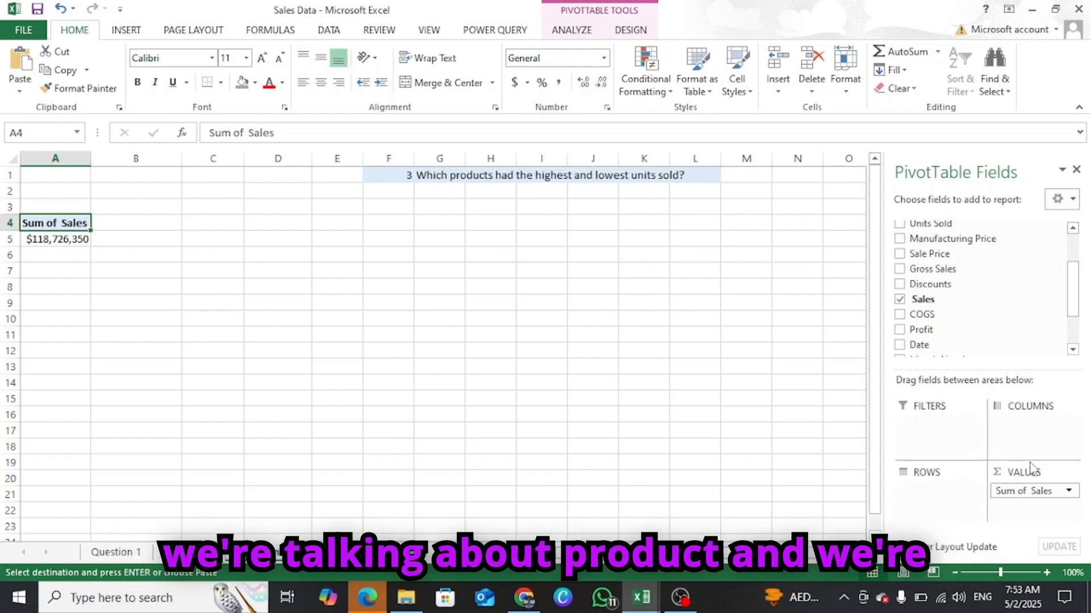
drag(1032, 492, 968, 343)
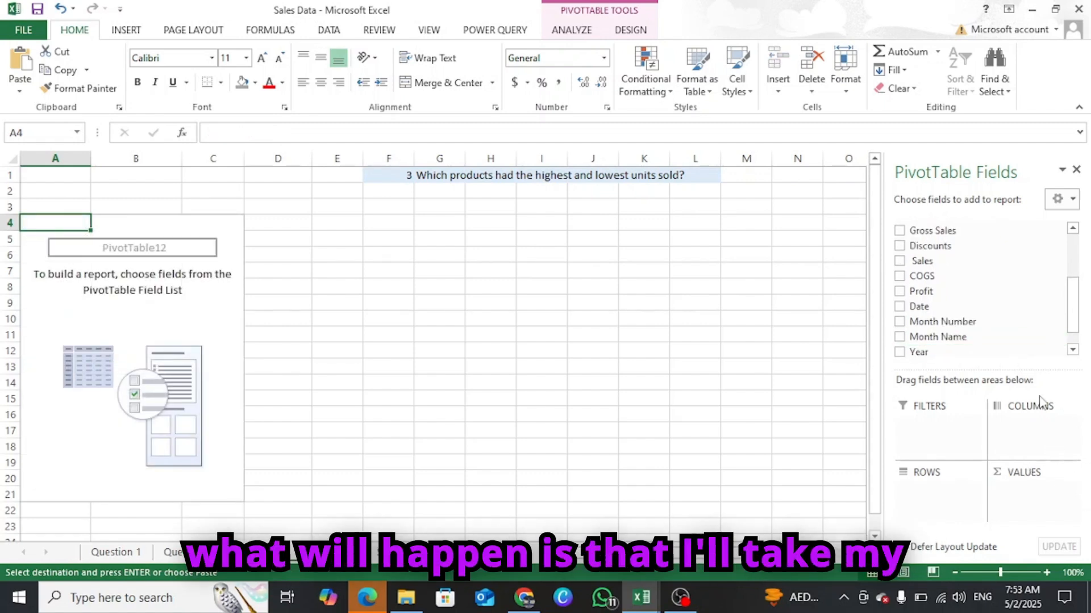
Build the Question 3 PivotTable with Product as rows and the sum of Units Sold as values.
scroll(1071, 280, up, 2)
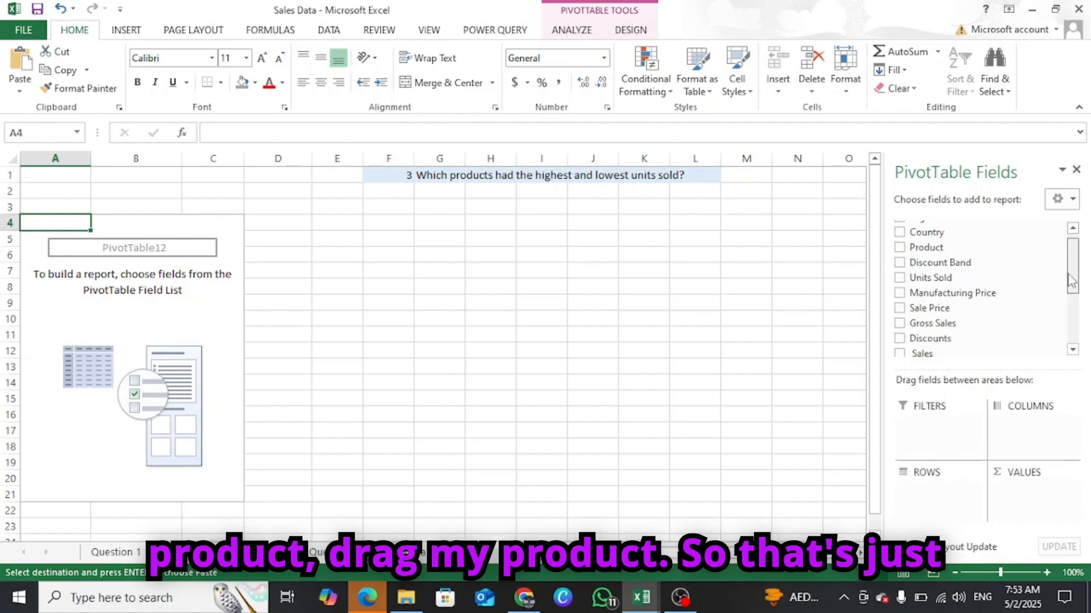
drag(960, 250, 961, 500)
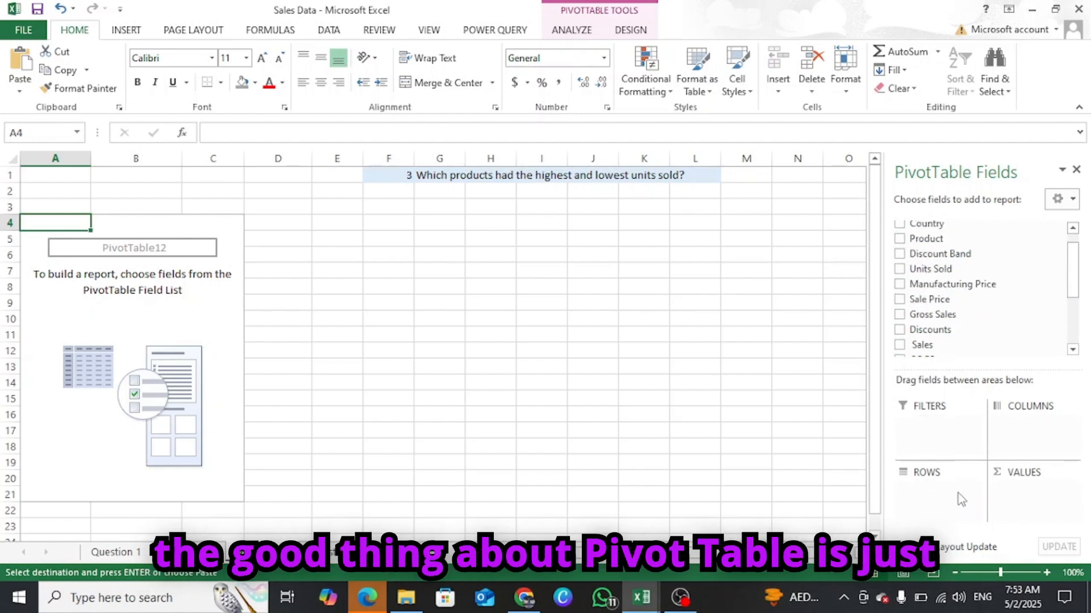
scroll(1075, 295, down, 1)
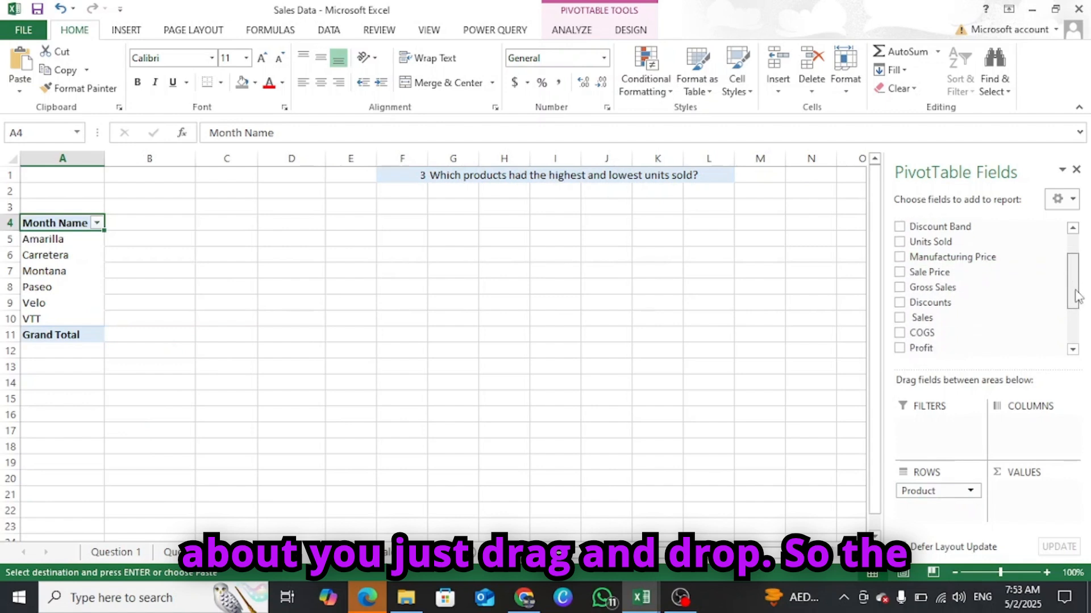
scroll(1076, 296, down, 2)
scroll(1079, 296, up, 2)
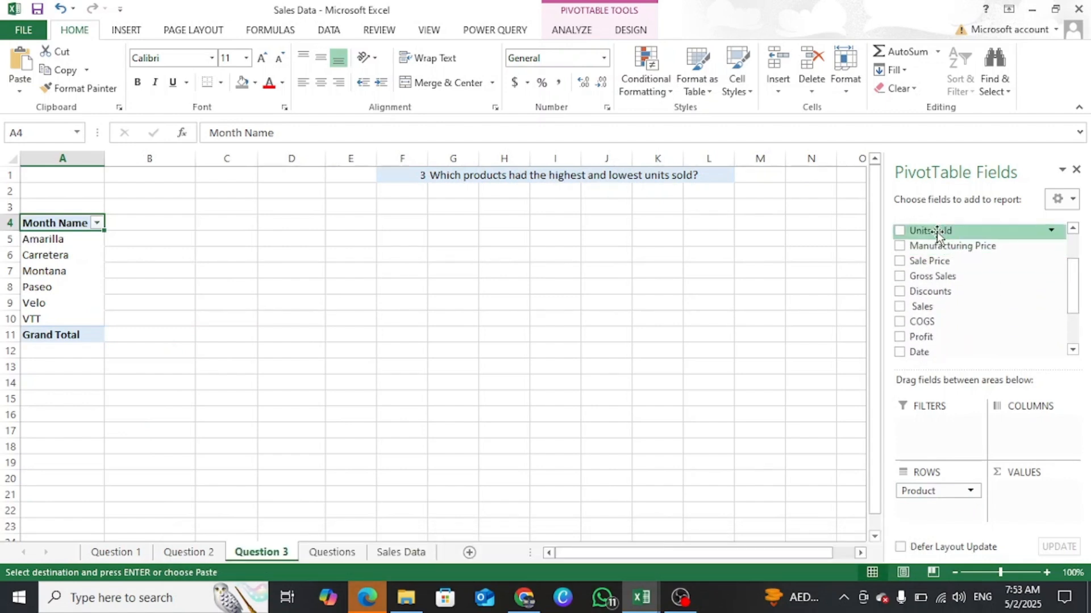
drag(930, 230, 1042, 495)
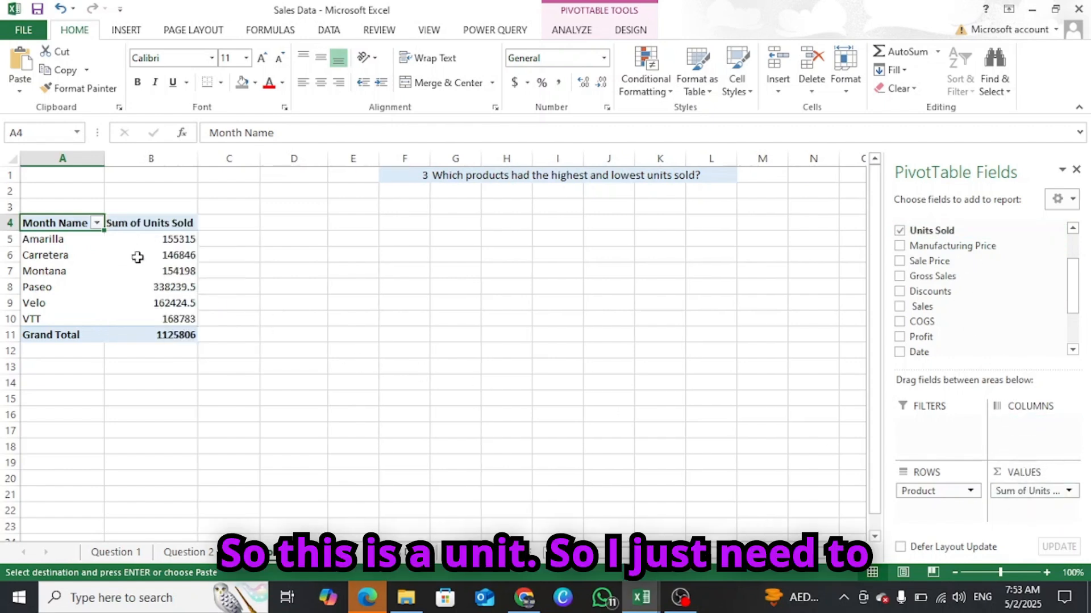
Rename the PivotTable's value header in cell B4 to "Total of Units Sold".
click(144, 224)
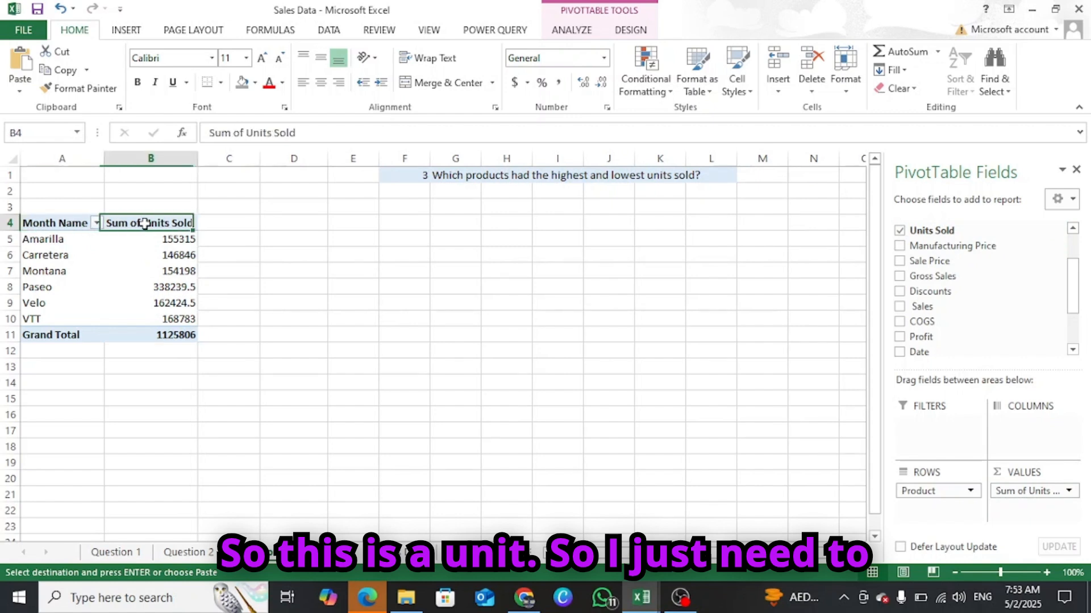
drag(231, 133, 203, 133)
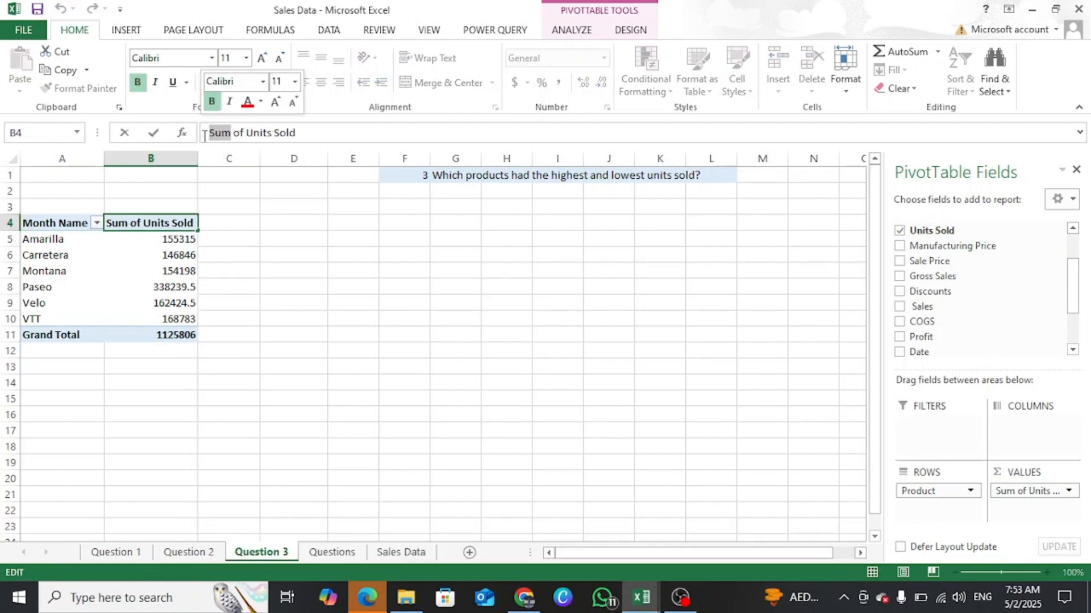
text(Tota)
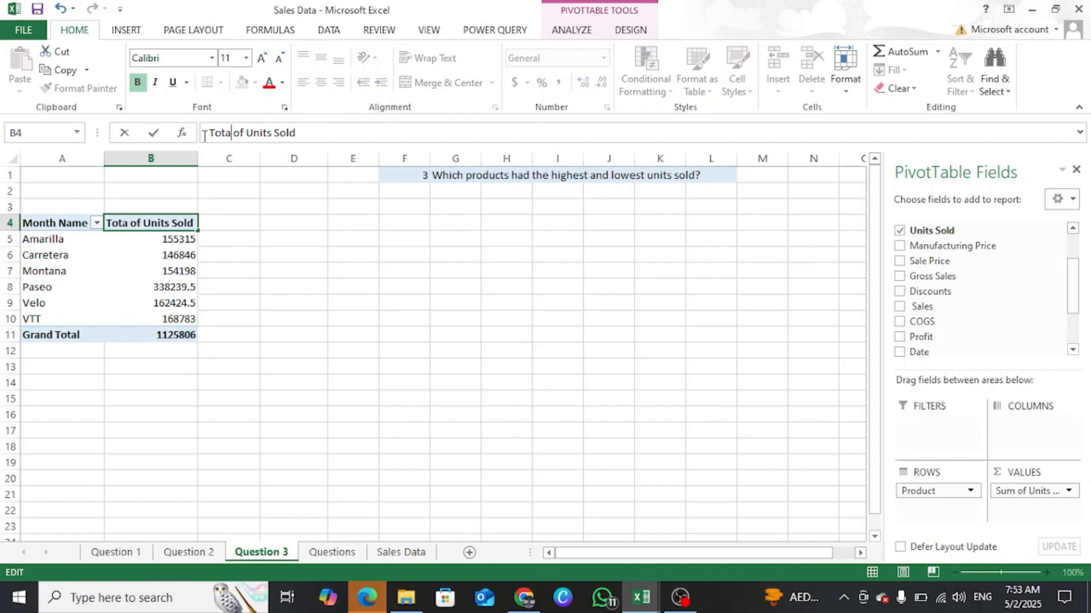
text(l)
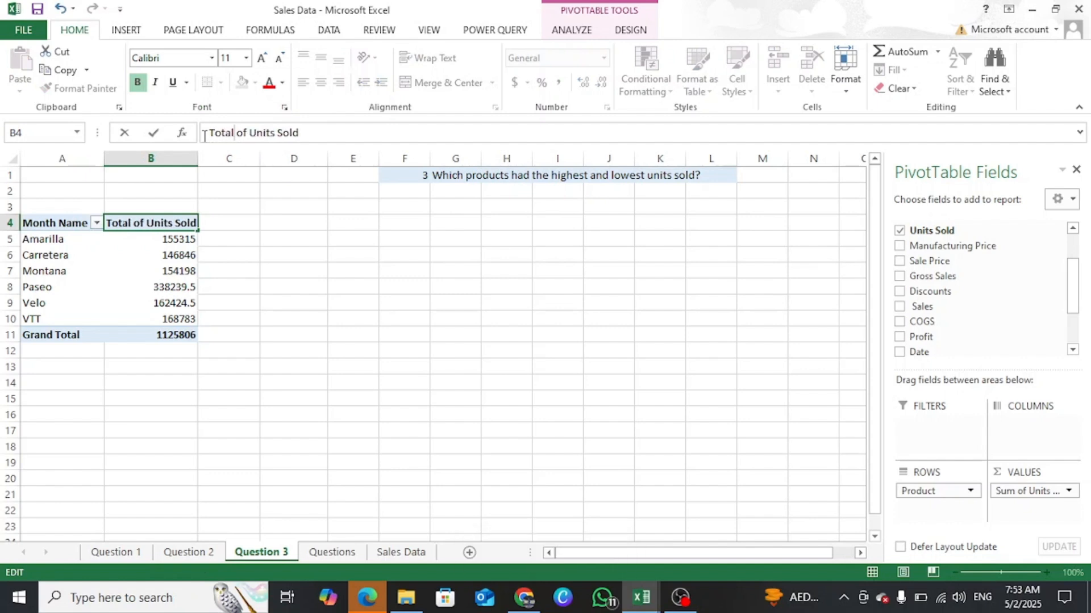
click(55, 284)
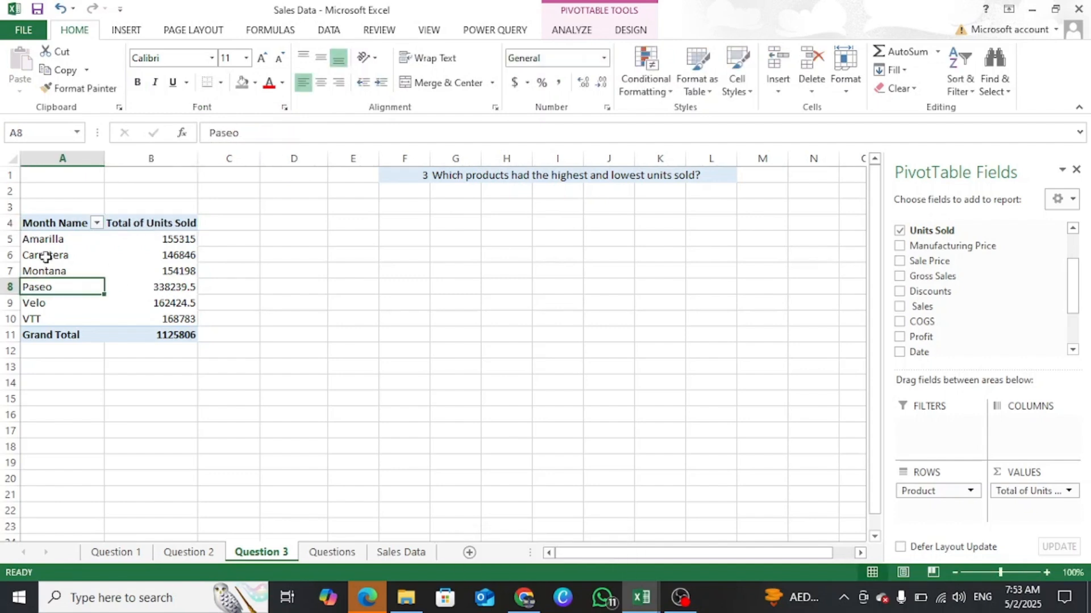
Change the PivotTable's row header in cell A4 of Question 3 to "Product".
click(59, 224)
drag(278, 132, 206, 141)
text(Product)
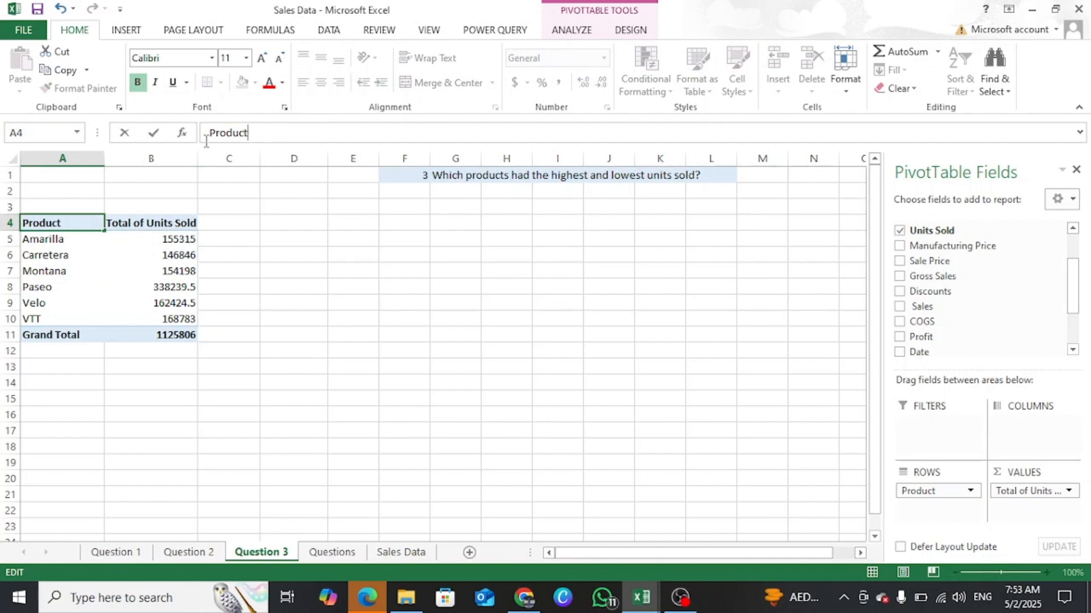
key(Return)
Insert a clustered column PivotChart of units sold by product and place it just below the question text.
click(38, 289)
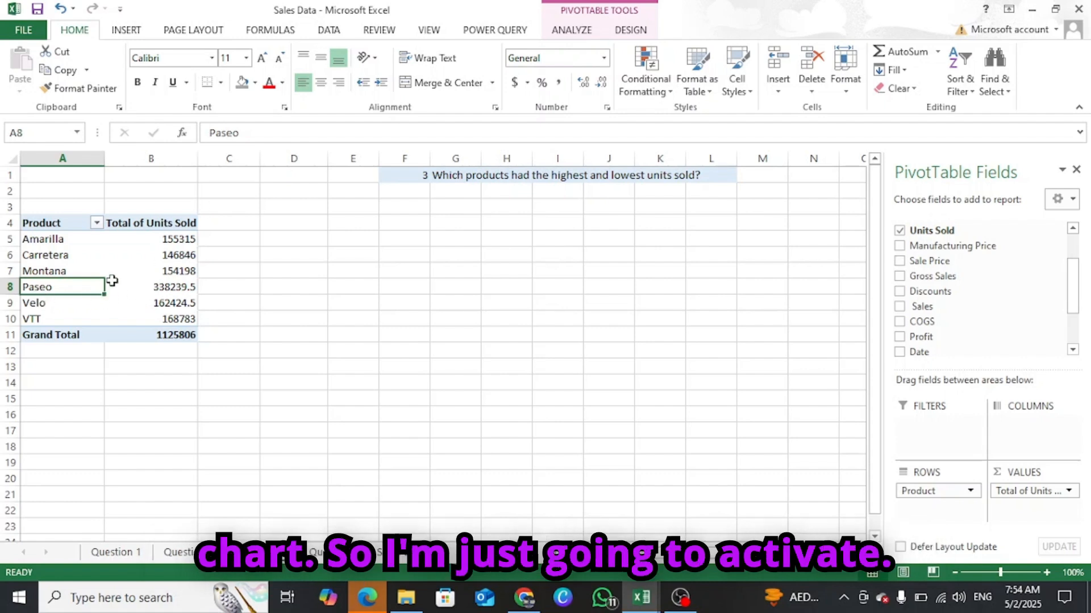
click(572, 30)
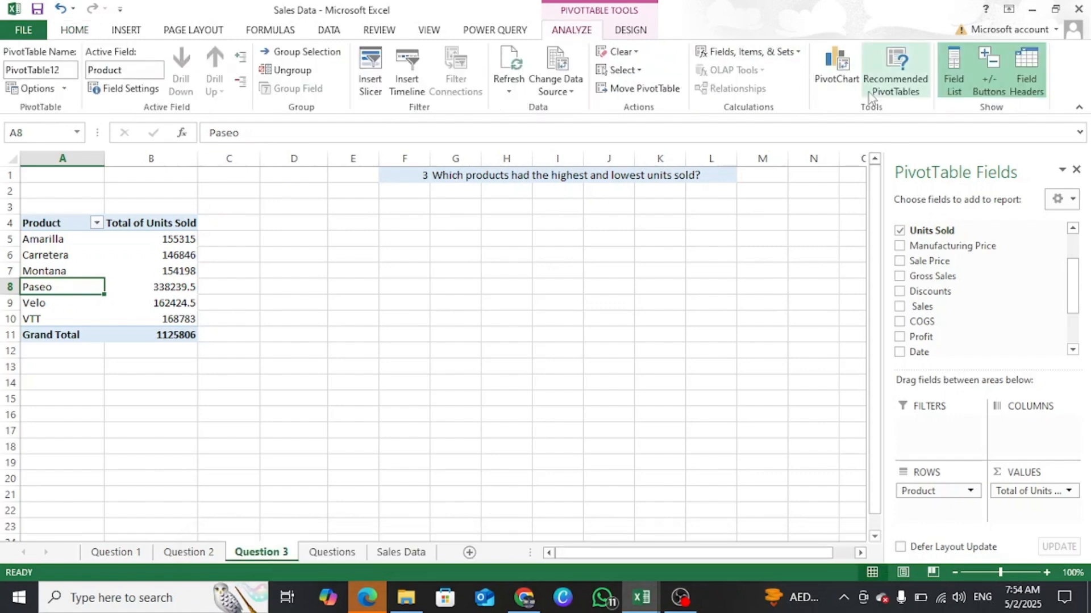
click(836, 68)
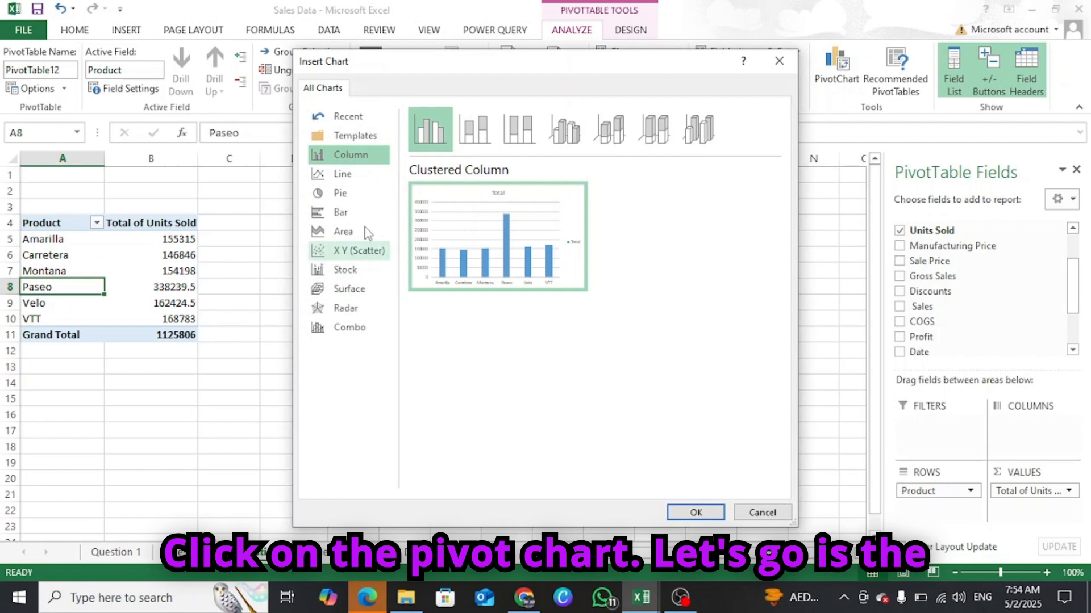
mouse_move(554, 270)
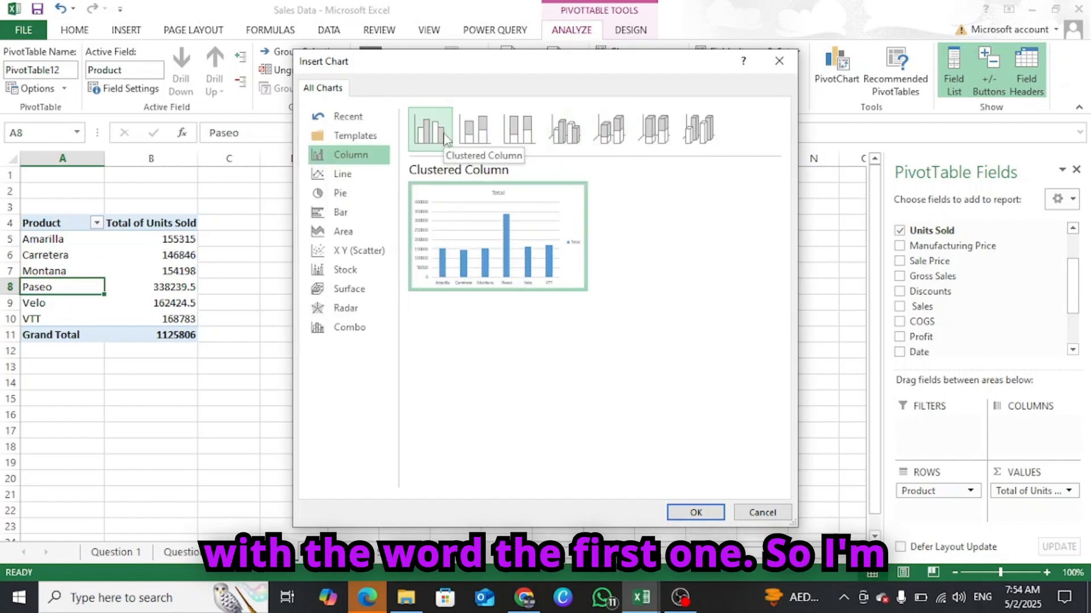
click(698, 512)
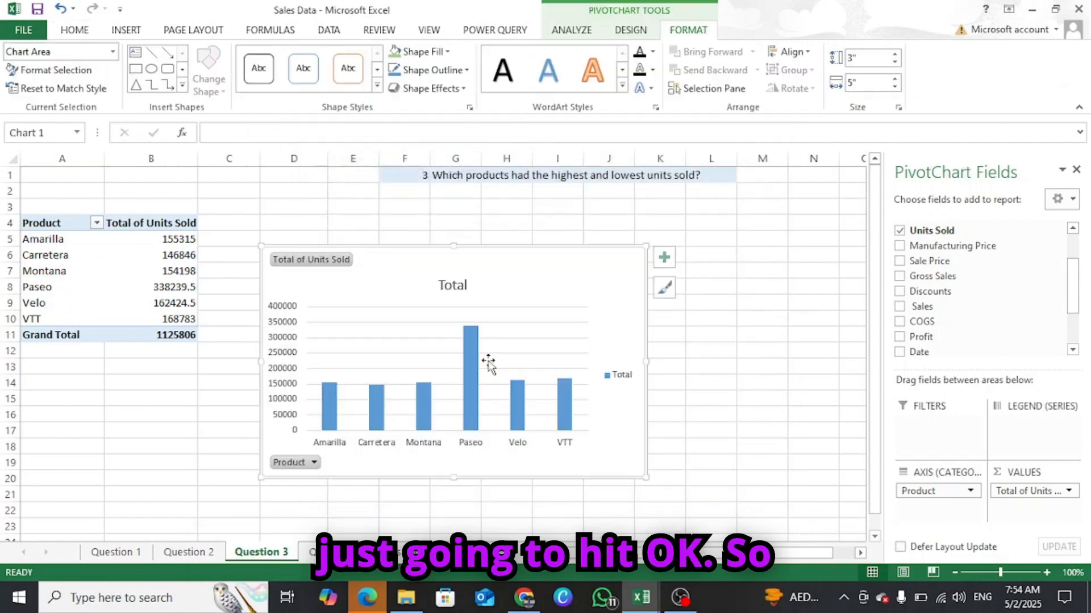
drag(504, 258, 610, 221)
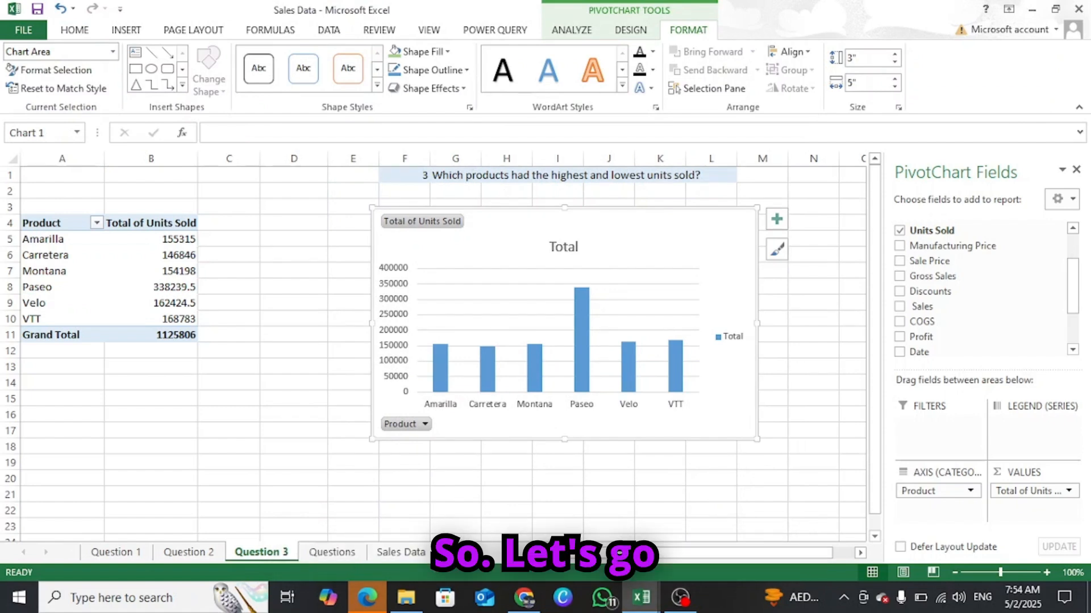
Add a new worksheet after Question 3 and name it "question 4".
click(446, 552)
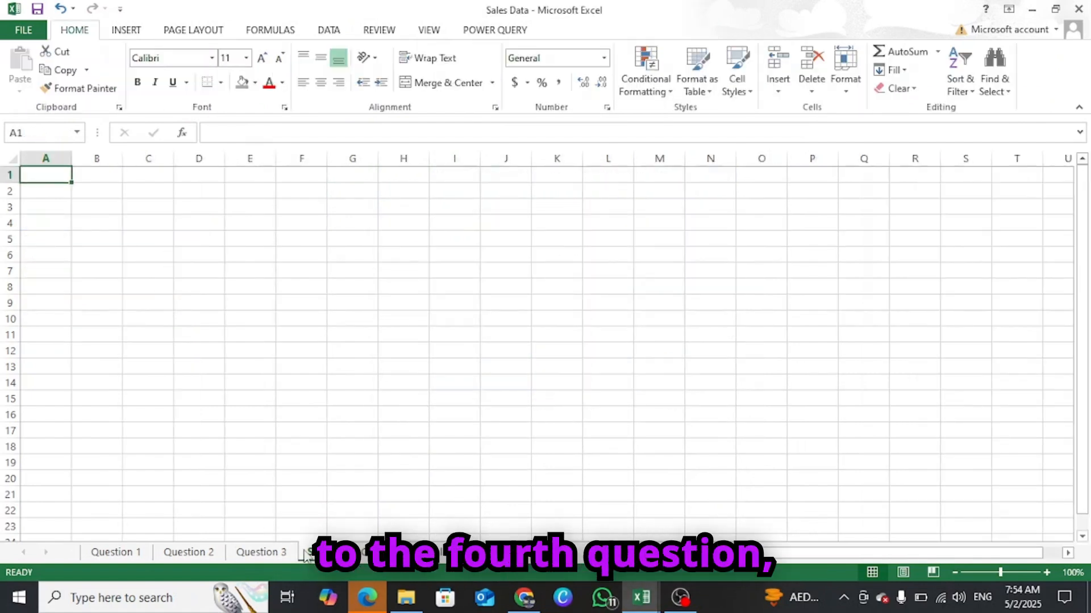
right_click(324, 551)
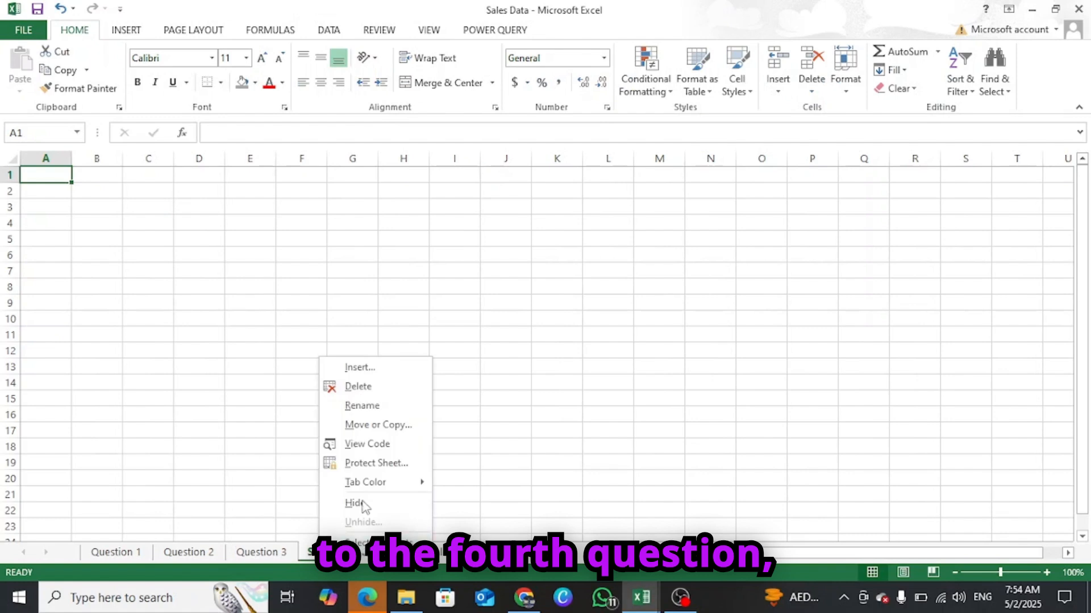
click(360, 404)
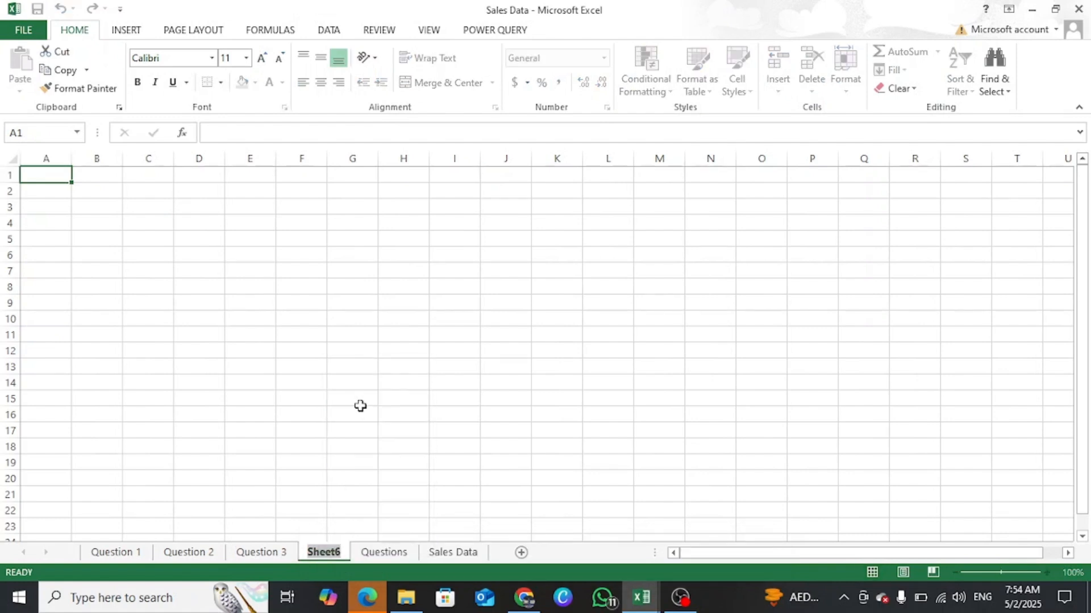
text(ques)
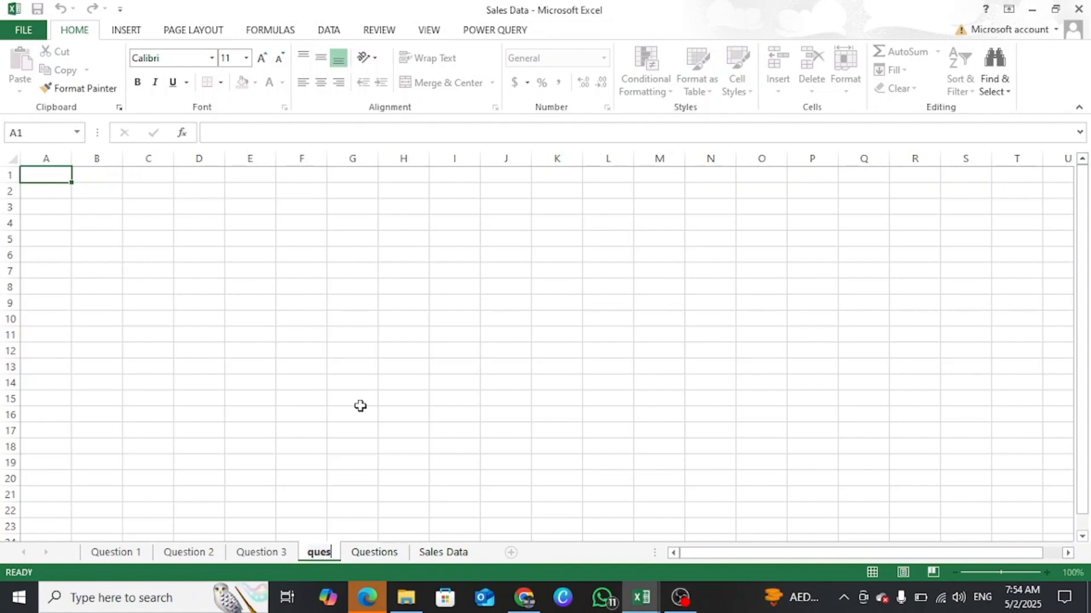
text(tion)
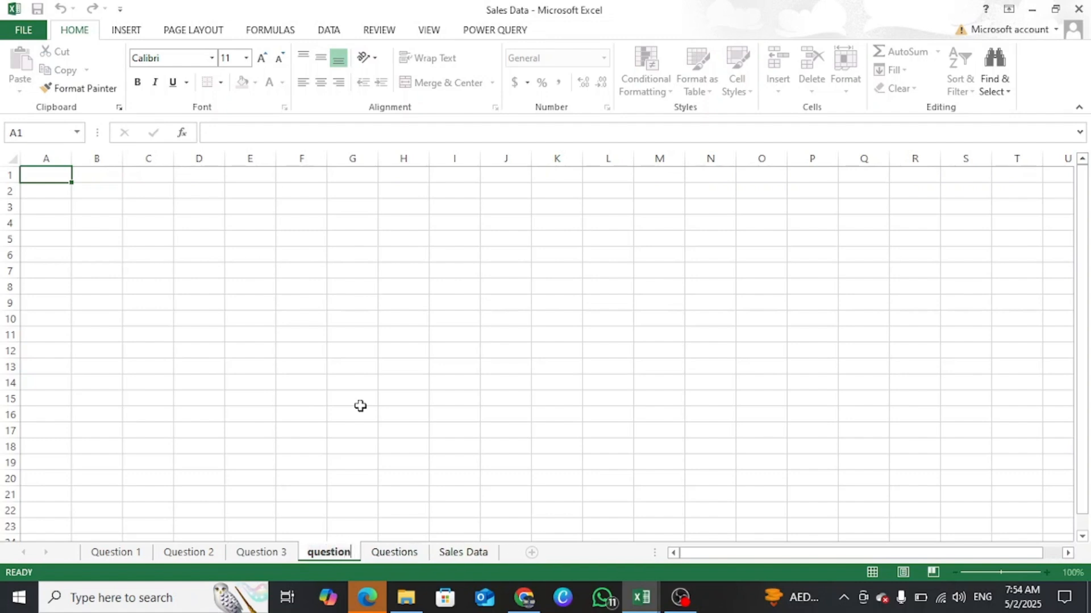
text( 4)
key(Return)
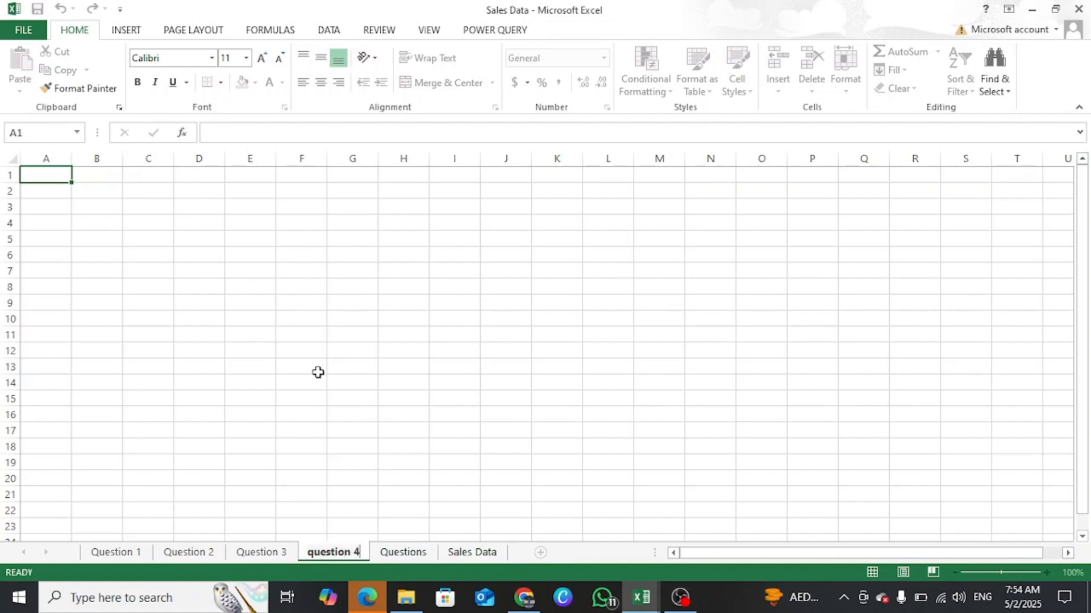
Copy the product units PivotTable from the Question 3 sheet to cell A6 of question 4.
key(ctrl+Page_Up)
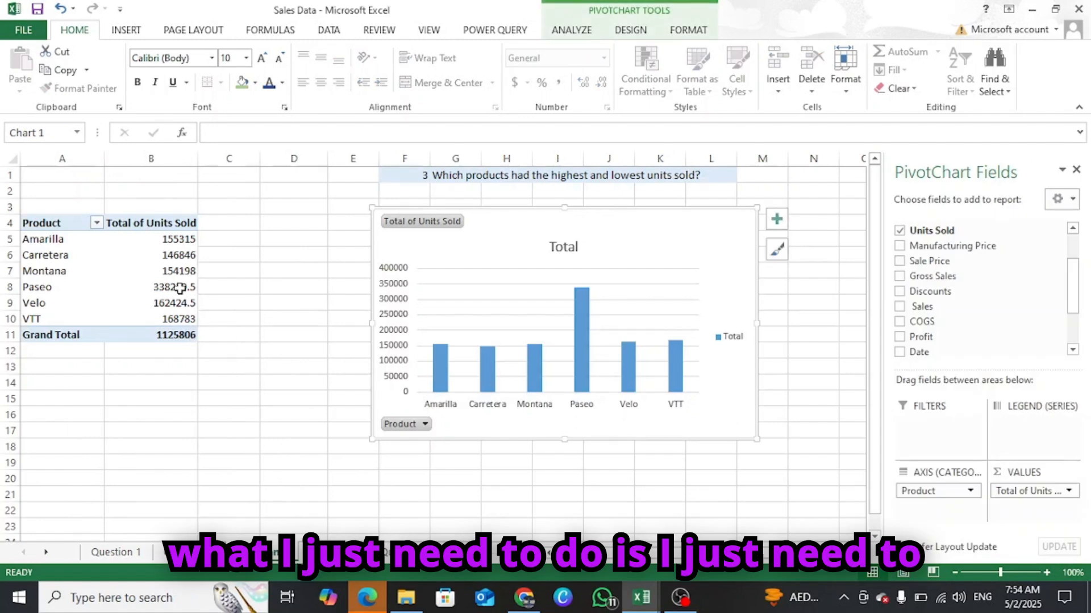
drag(29, 221, 194, 338)
key(ctrl+c)
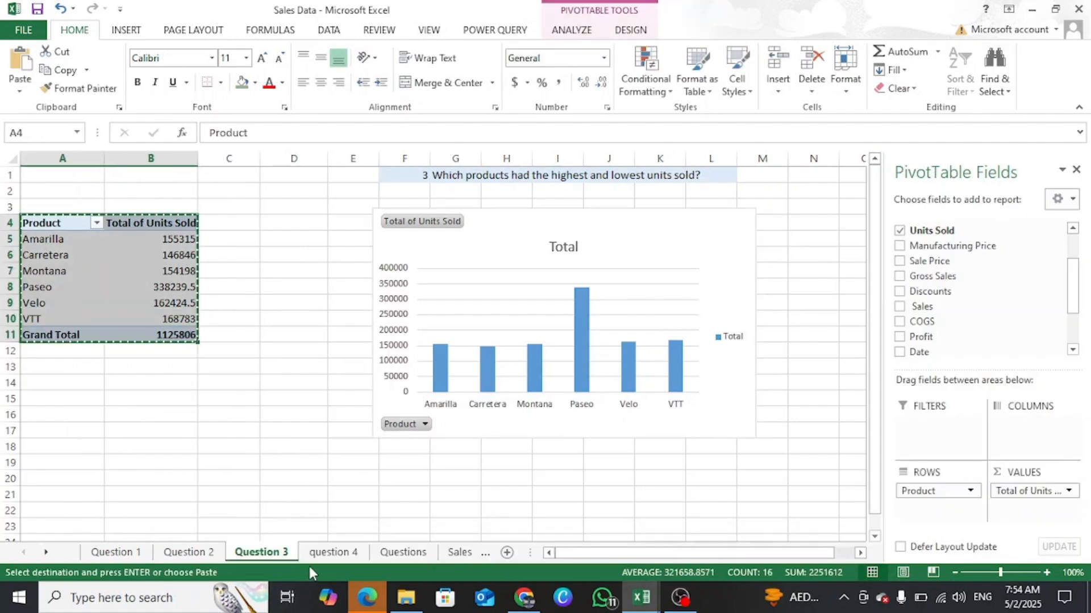
click(333, 552)
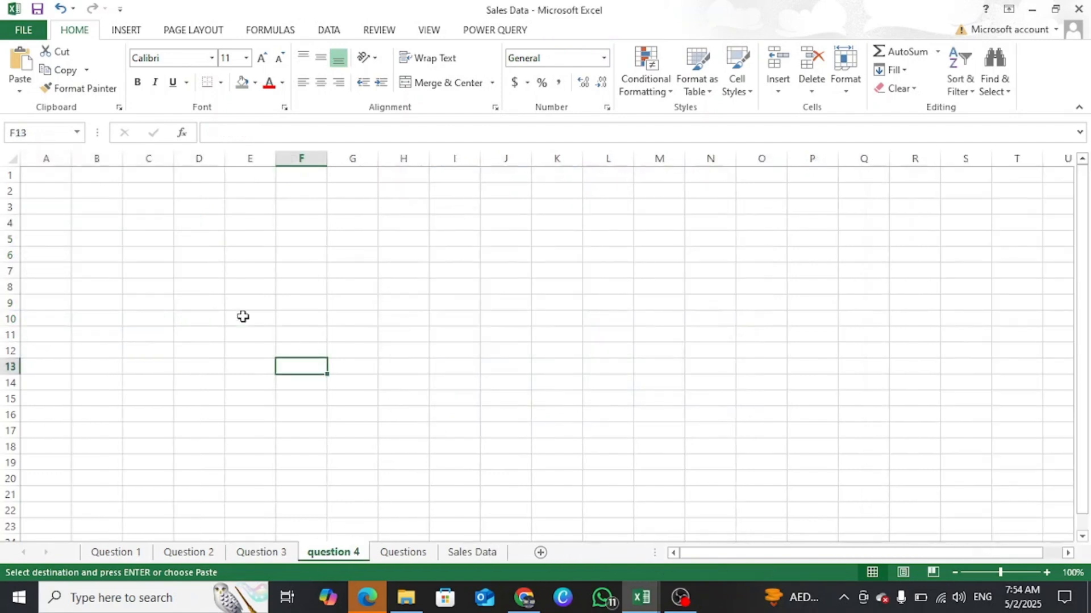
click(49, 252)
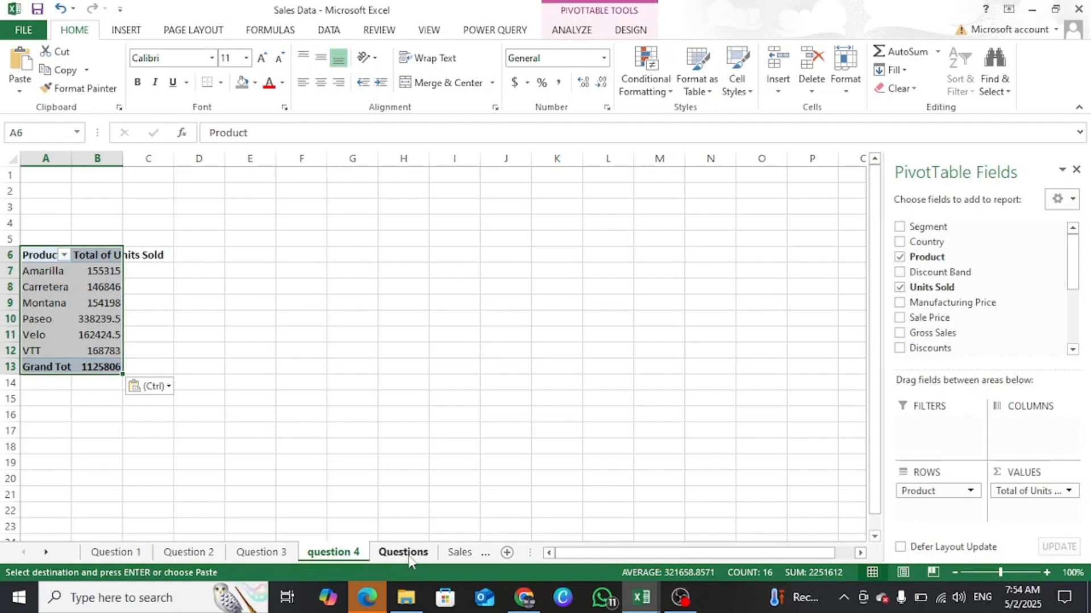
Copy question 4, "How did discount levels (Discount Band) affect total sales and profit?", from the Questions sheet to cell F2 of question 4.
click(403, 554)
drag(116, 372, 471, 372)
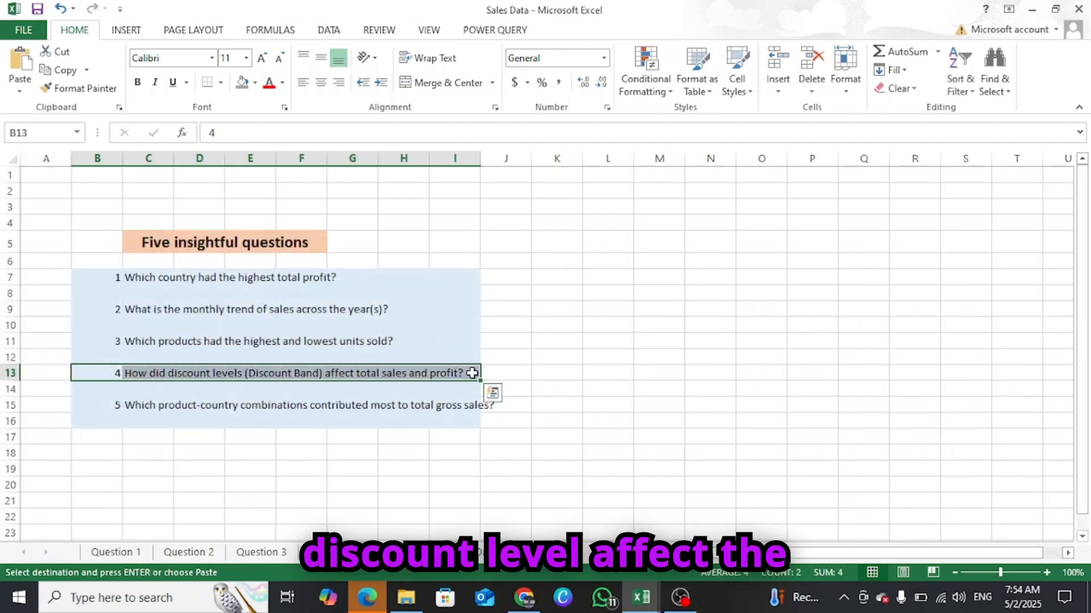
key(ctrl+c)
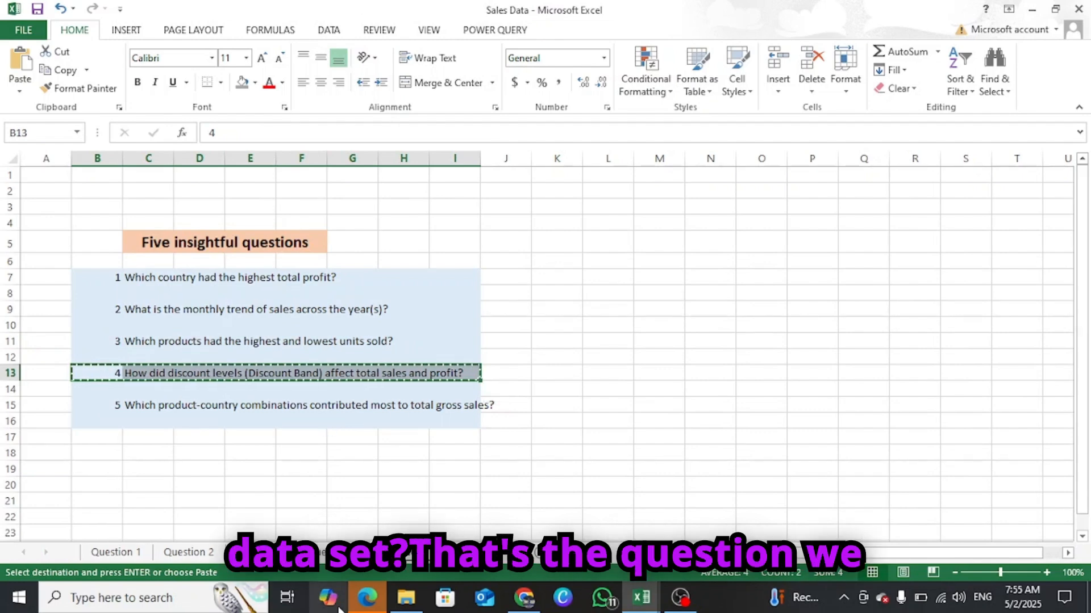
click(325, 554)
click(211, 223)
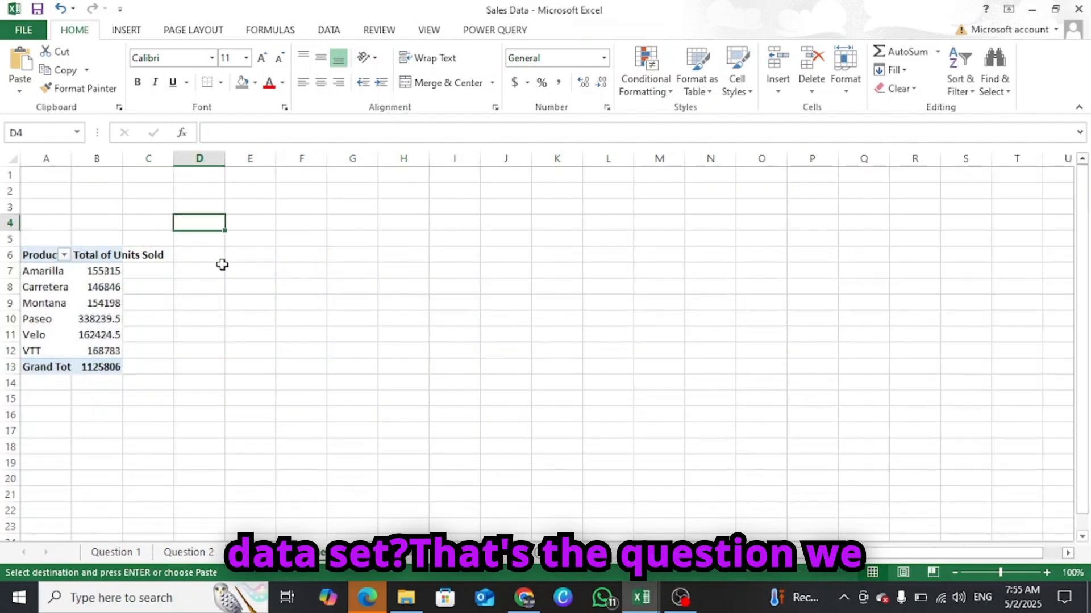
click(199, 188)
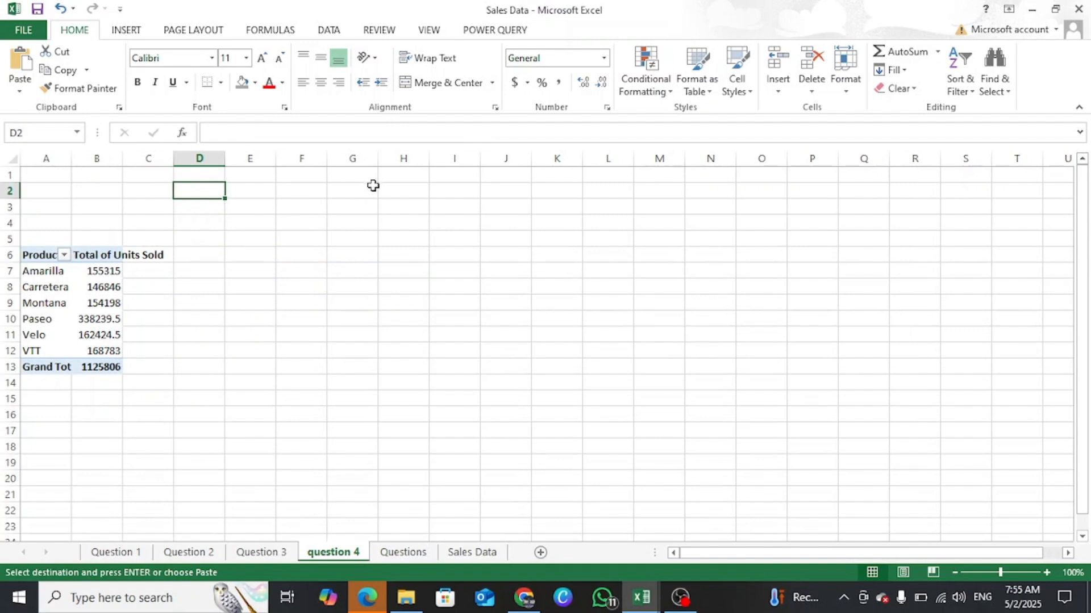
click(297, 189)
key(ctrl+v)
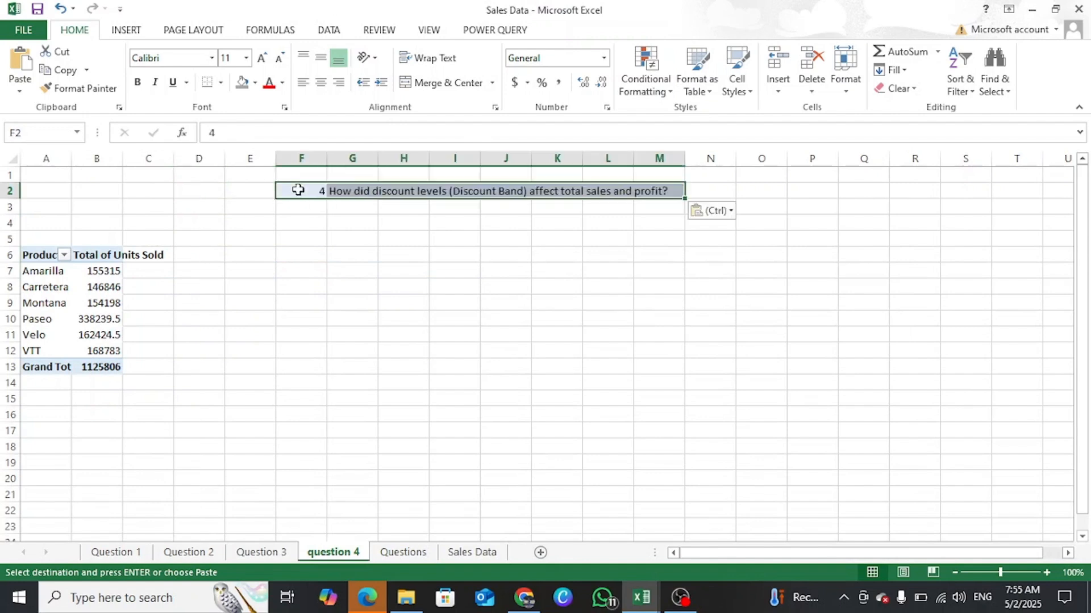
Remove the Product and Units Sold fields from the copied PivotTable on the question 4 sheet.
click(101, 297)
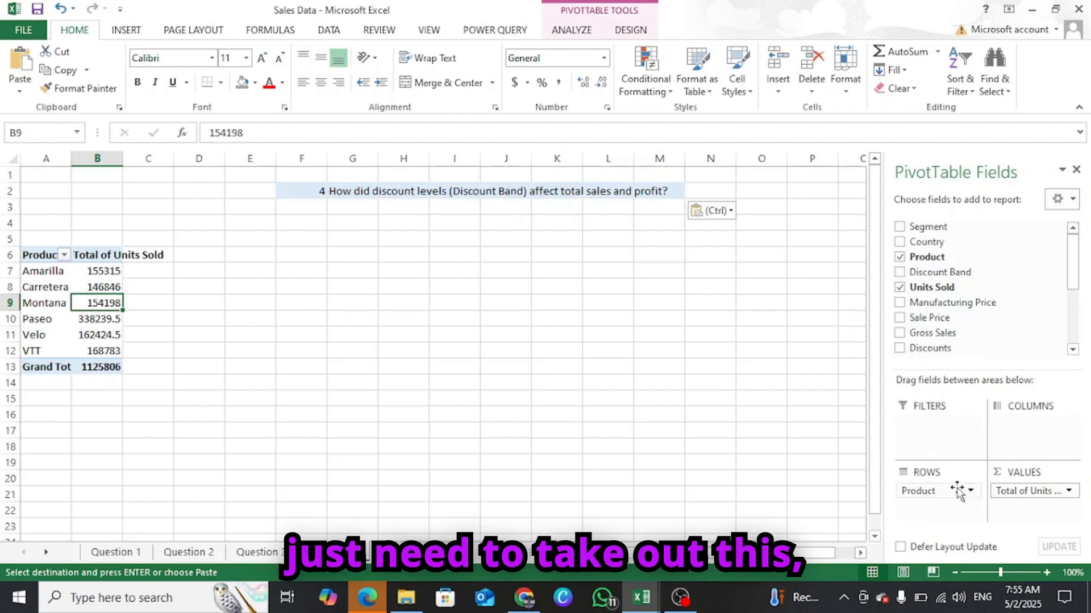
drag(960, 490, 1038, 439)
drag(1043, 492, 1004, 302)
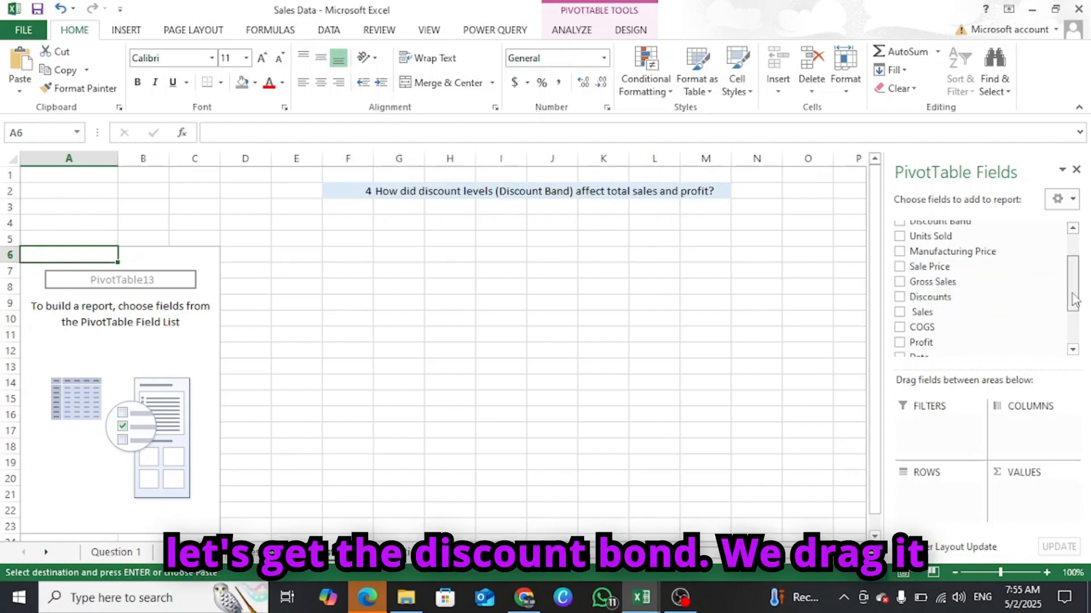
Build the PivotTable with Discount Band as the row field and Sales and Profit as summed values.
scroll(1078, 279, up, 1)
drag(943, 272, 944, 506)
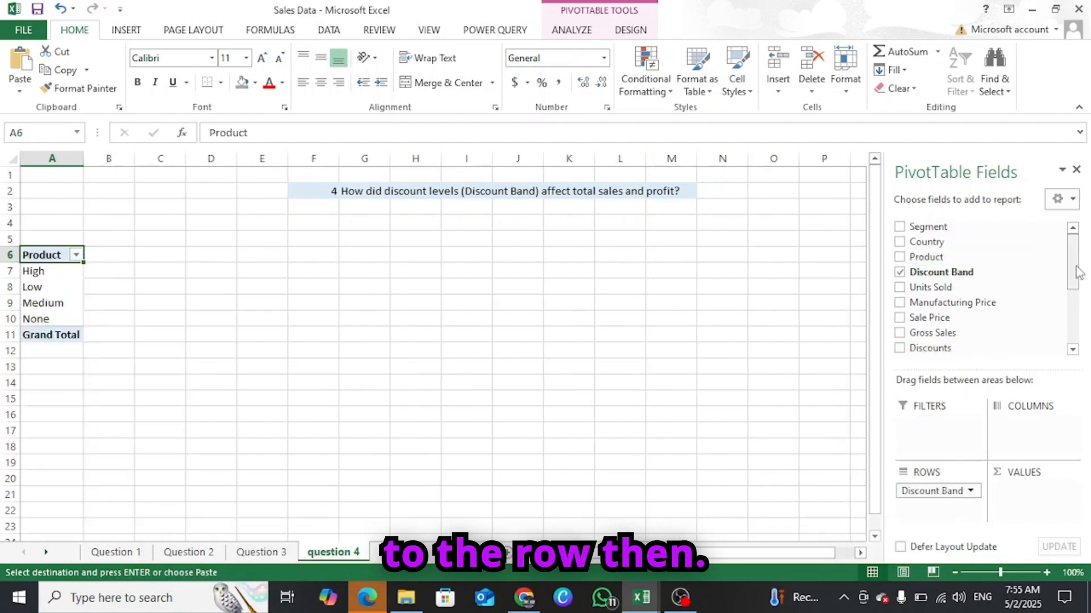
drag(1073, 267, 1078, 337)
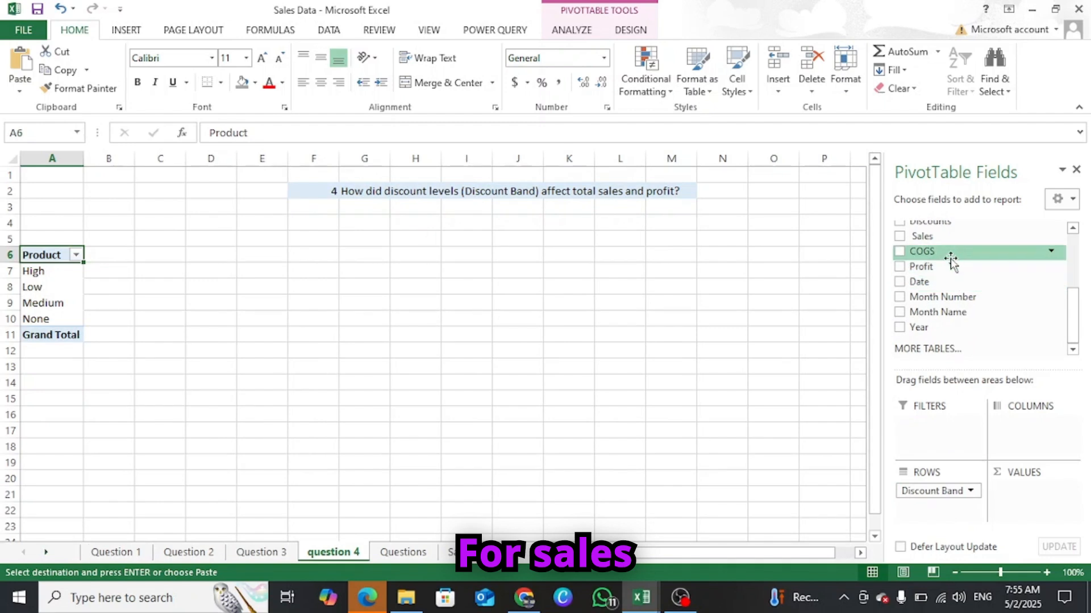
drag(929, 241, 1037, 493)
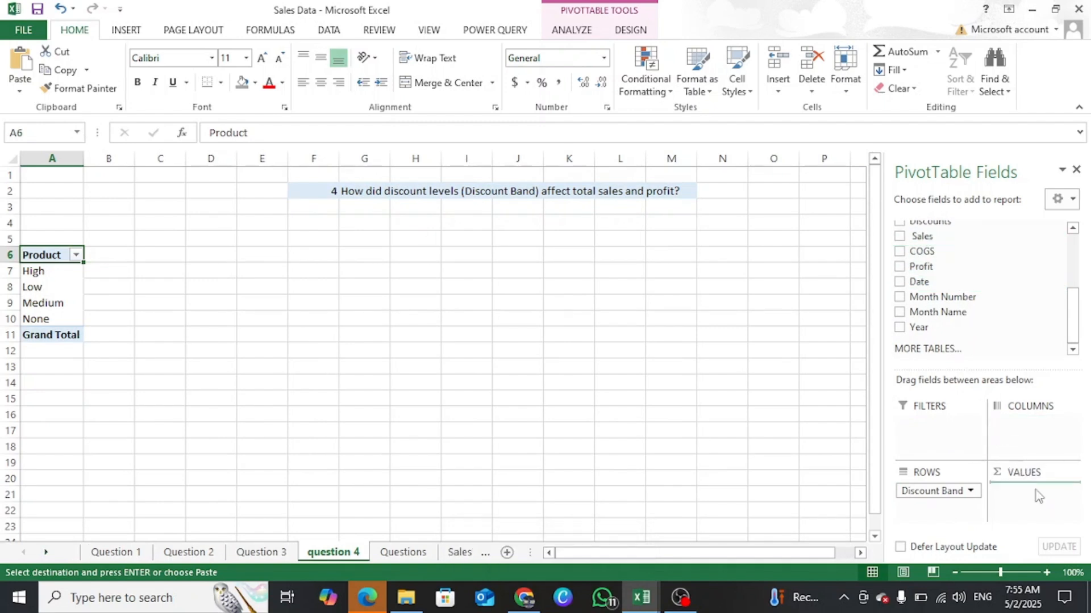
drag(920, 266, 1031, 519)
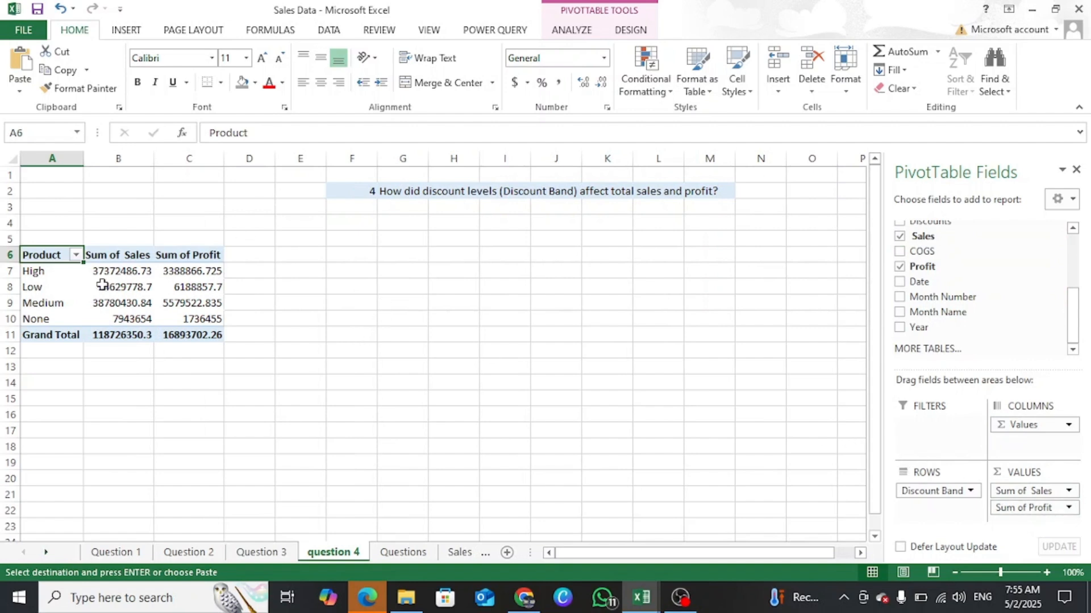
Format the PivotTable's Sales values as dollar currency with 0 decimal places.
drag(98, 272, 206, 320)
right_click(141, 274)
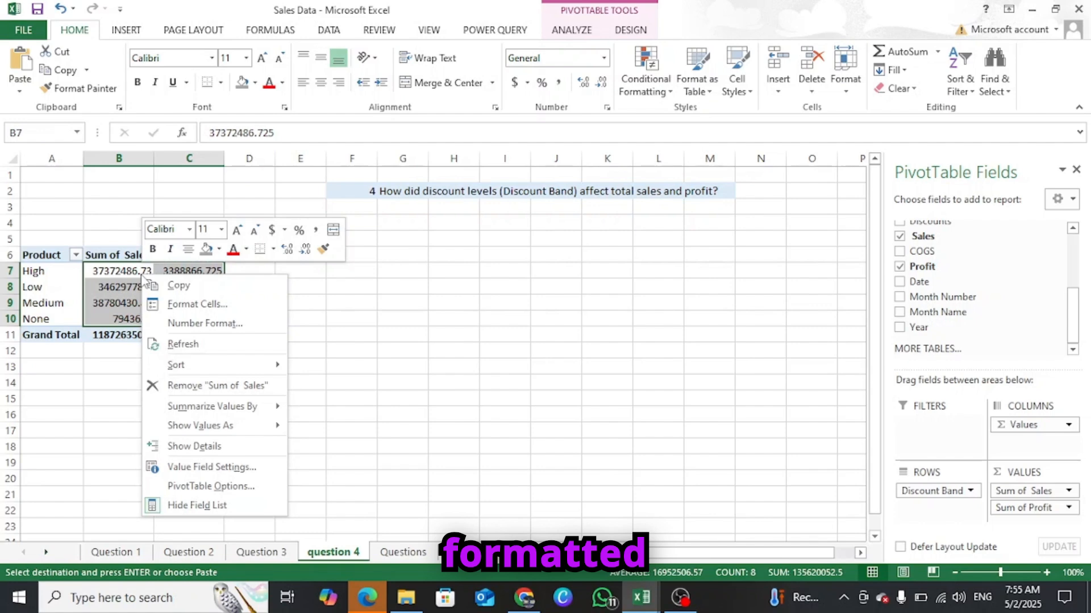
click(209, 324)
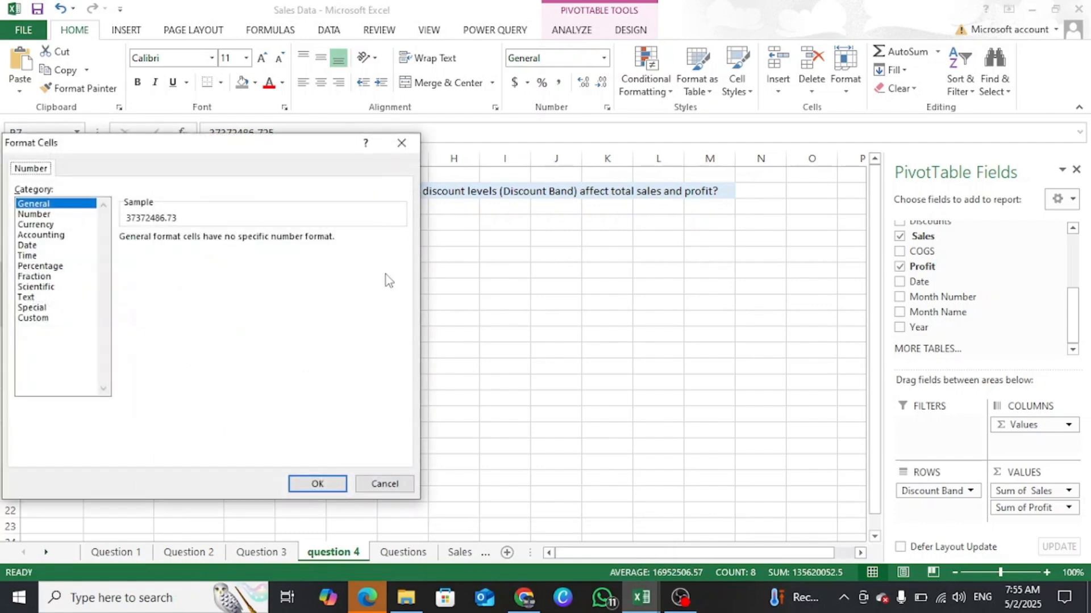
click(36, 225)
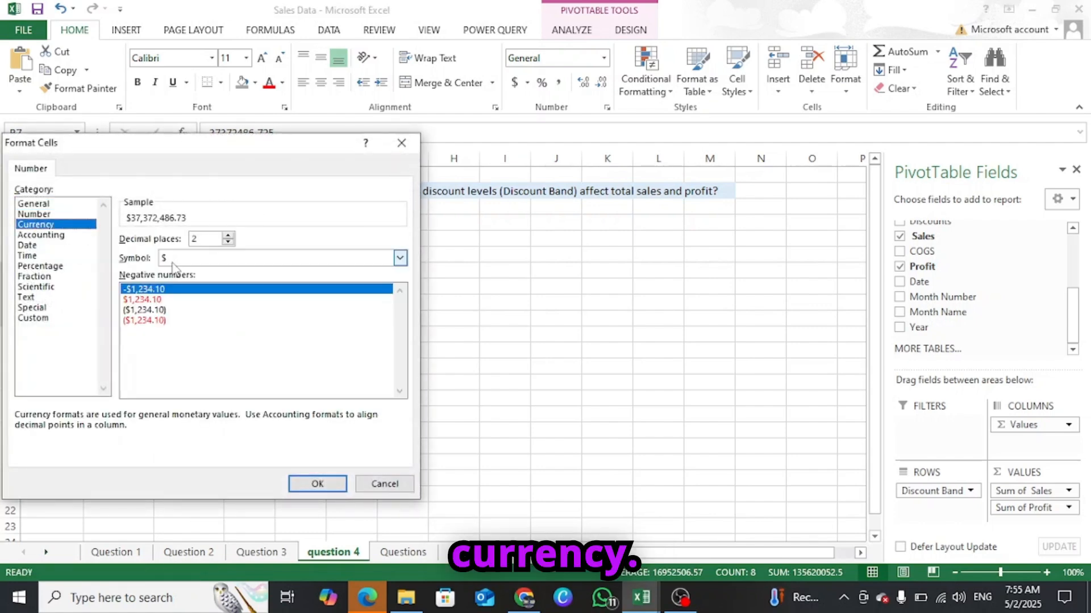
click(228, 242)
click(228, 242)
click(317, 483)
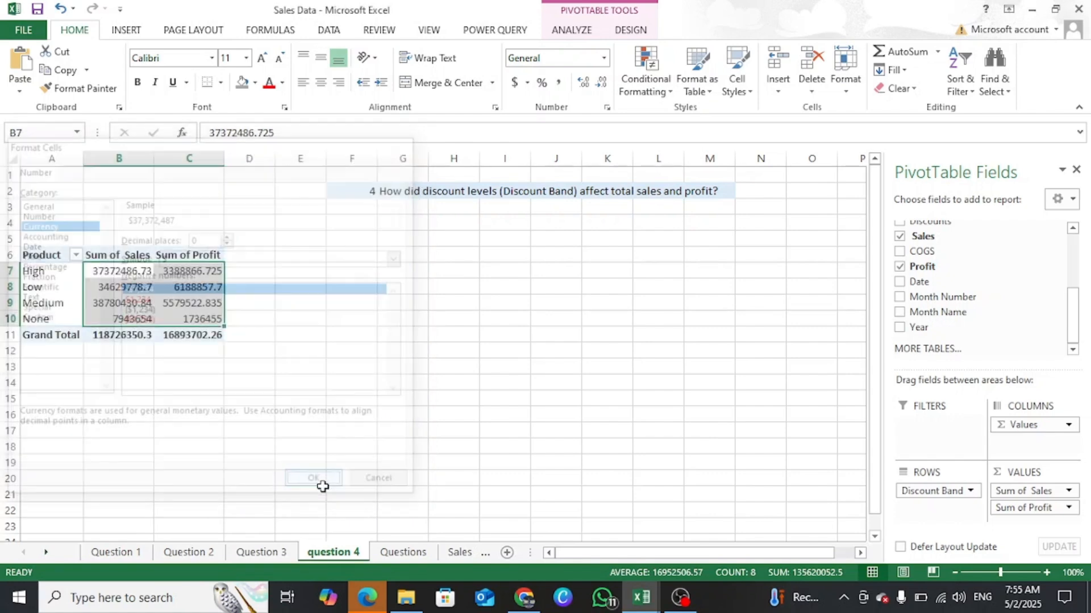
Format the PivotTable's Profit values as dollar currency with 0 decimal places.
click(182, 301)
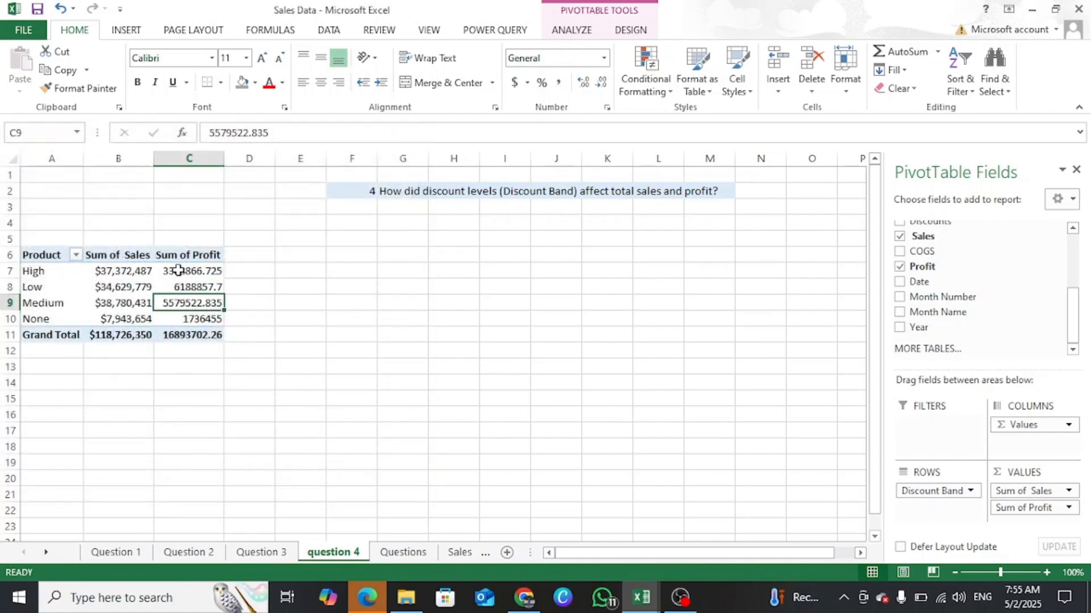
drag(179, 271, 194, 319)
right_click(176, 274)
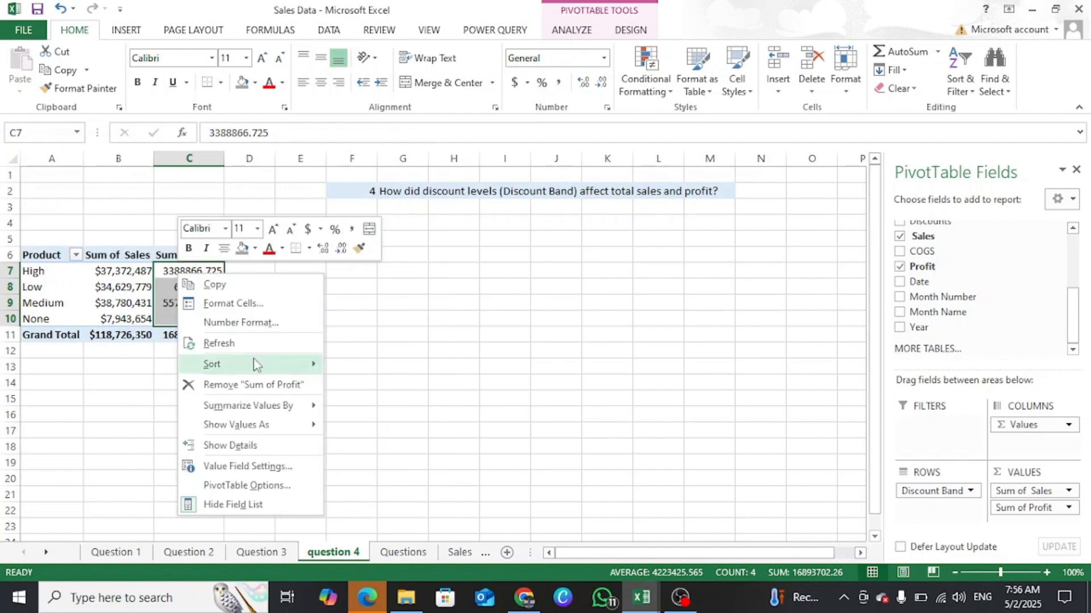
click(247, 327)
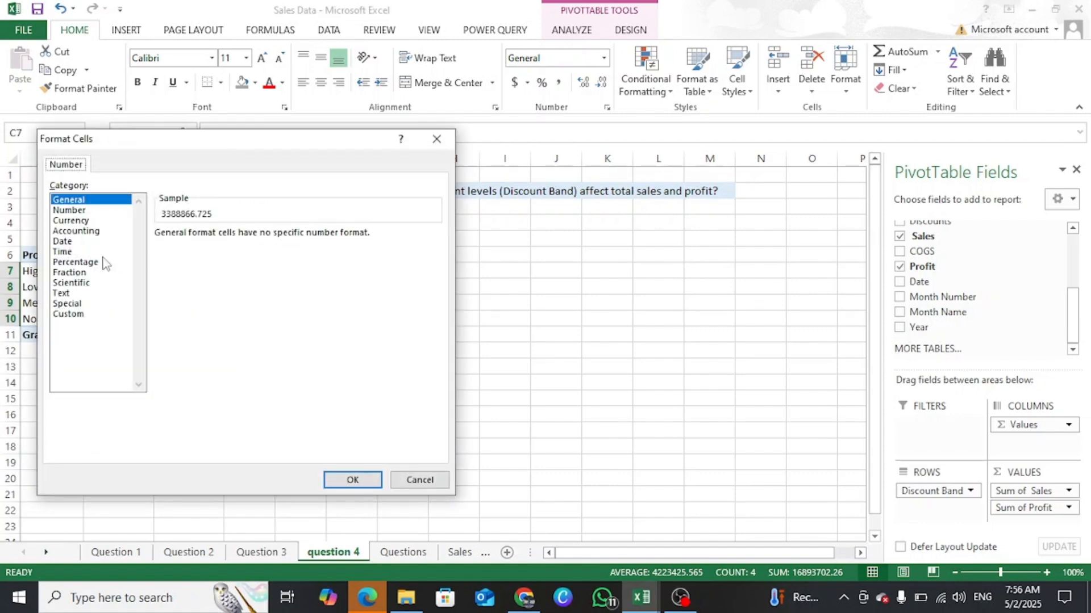
click(71, 220)
double_click(263, 238)
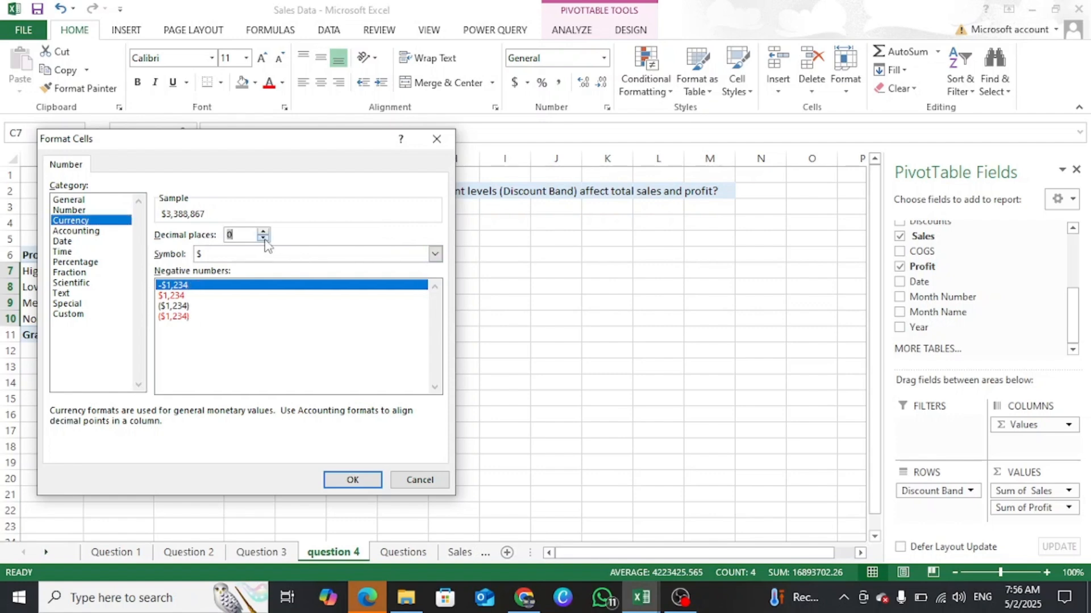
click(351, 480)
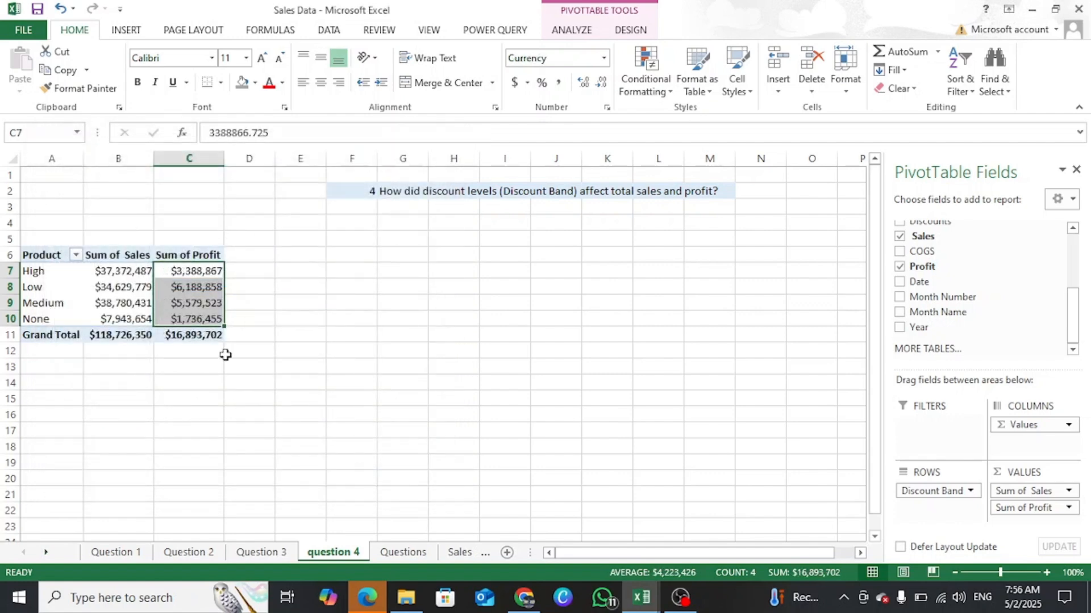
Rename the PivotTable's row heading in A6 from Product to "Discount Band".
click(41, 253)
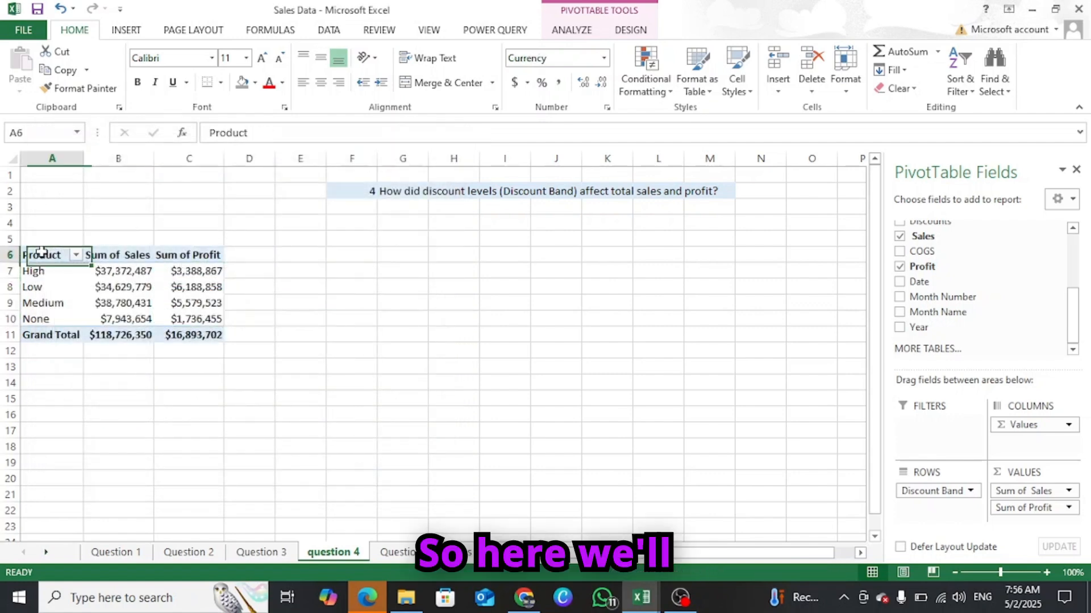
drag(249, 133, 207, 133)
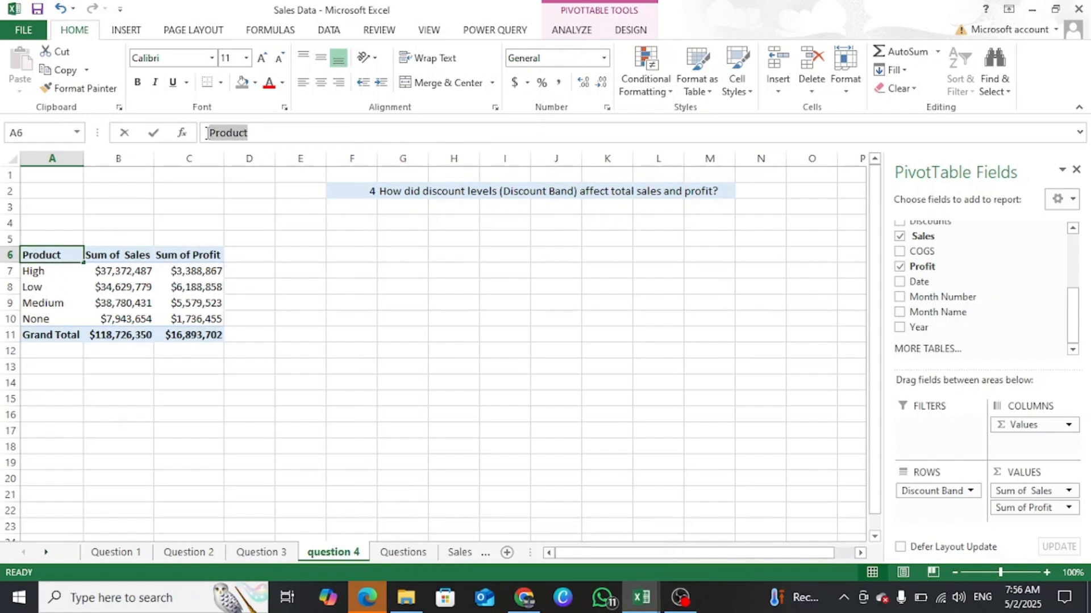
text(Discount)
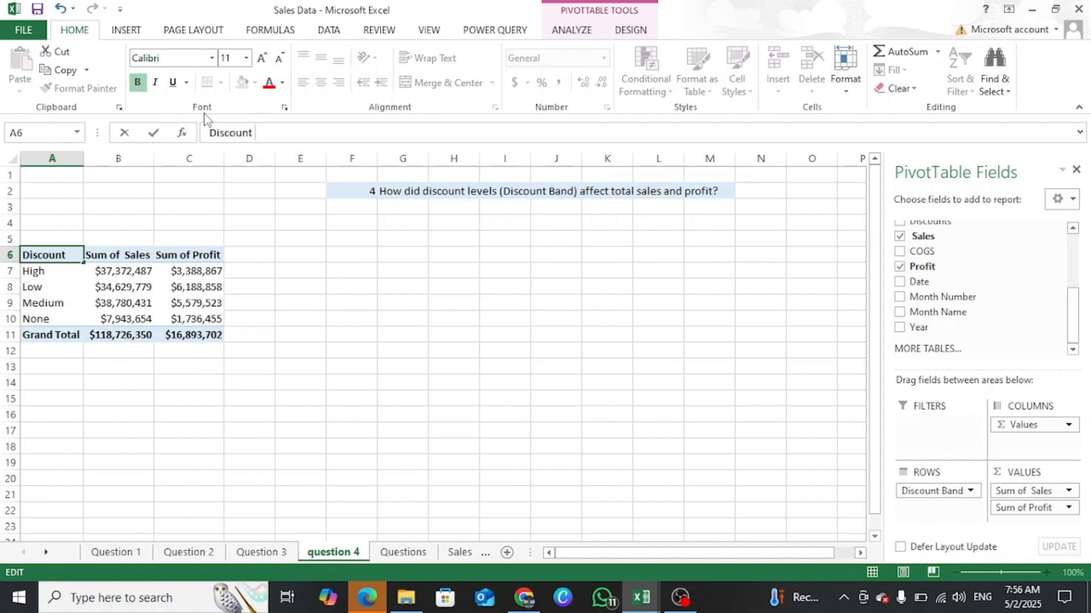
text( Band)
click(122, 288)
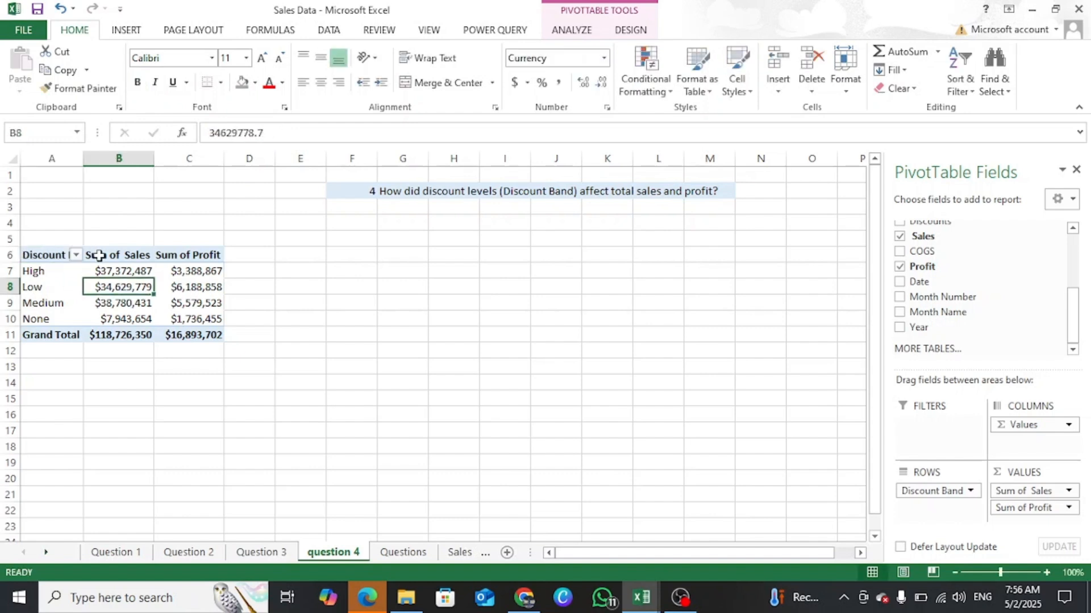
Rename the two value headings in B6 and C6 as "Total of Sales" and "Total of Profit".
click(98, 256)
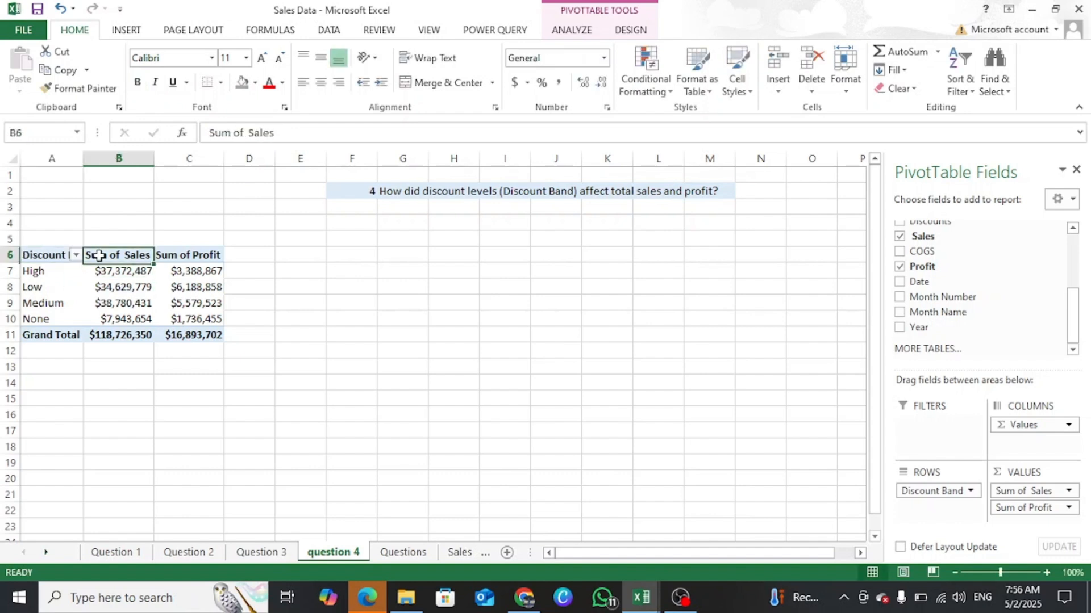
double_click(230, 132)
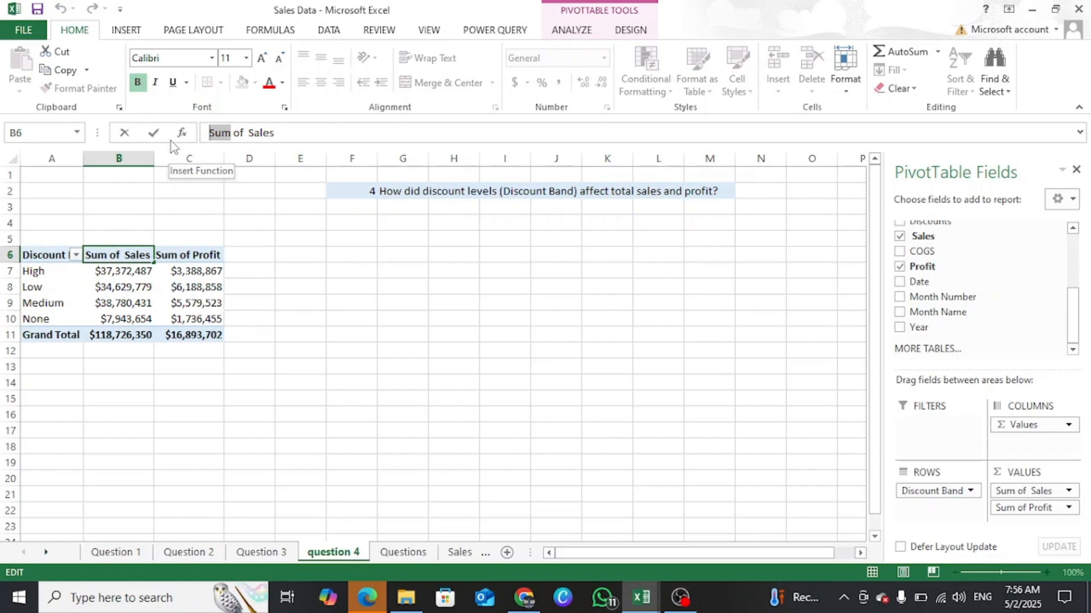
text(Total)
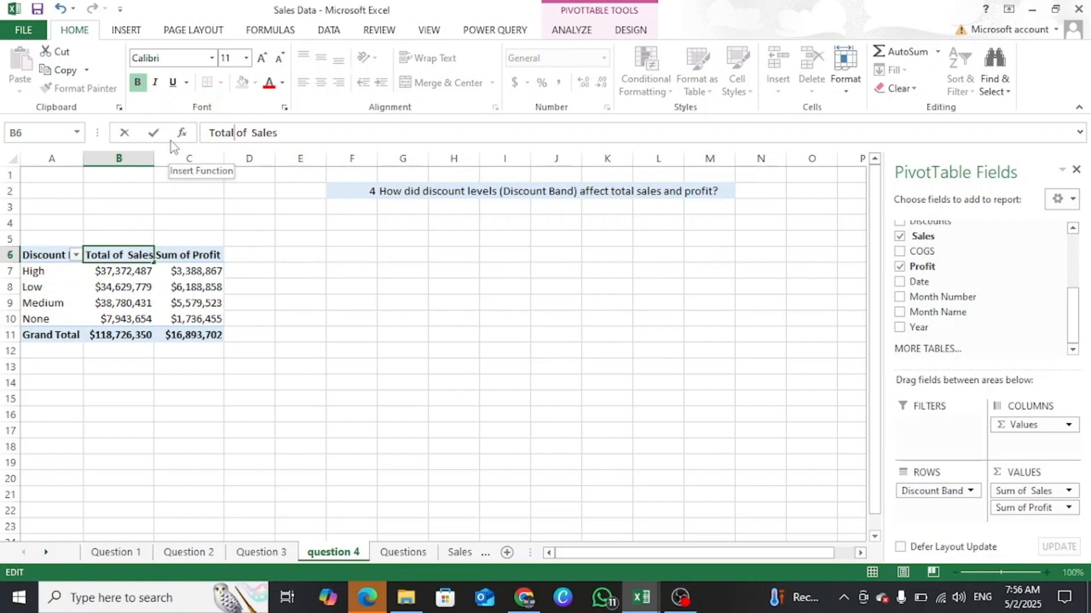
key(Tab)
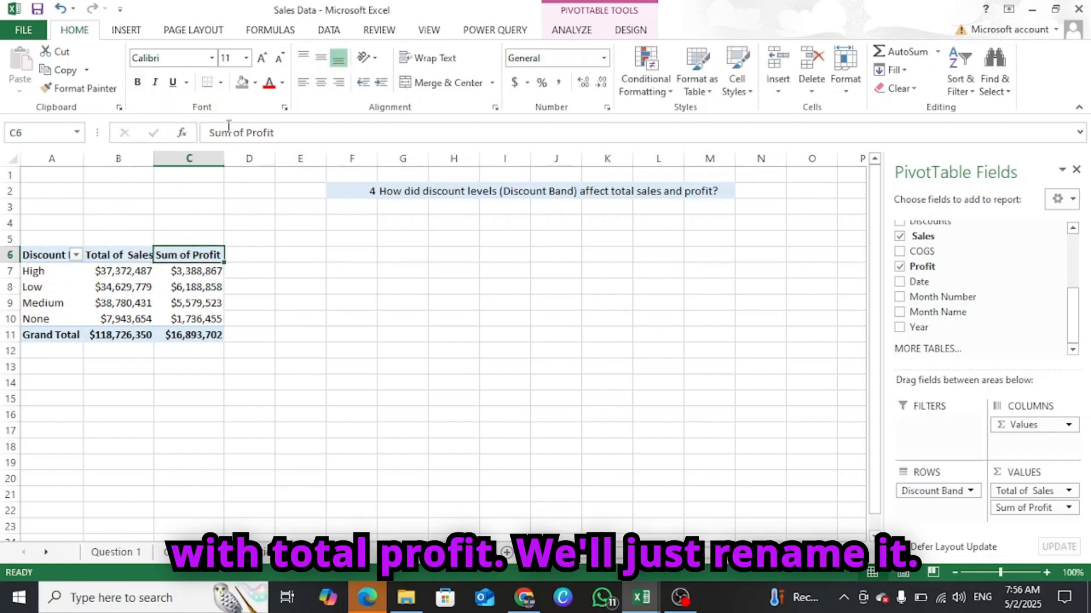
double_click(221, 132)
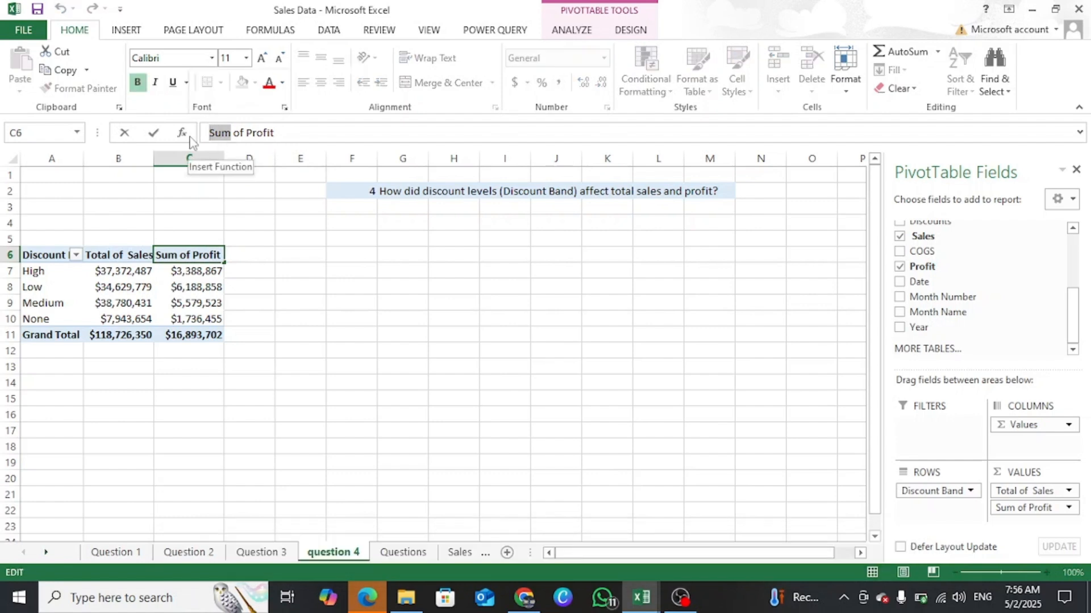
text(Total)
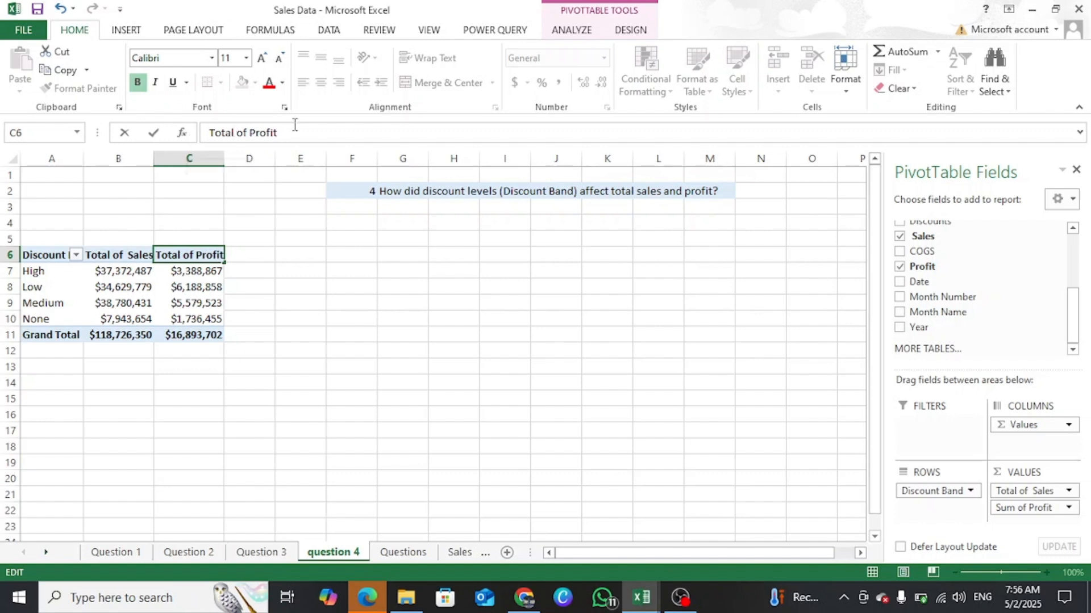
click(205, 298)
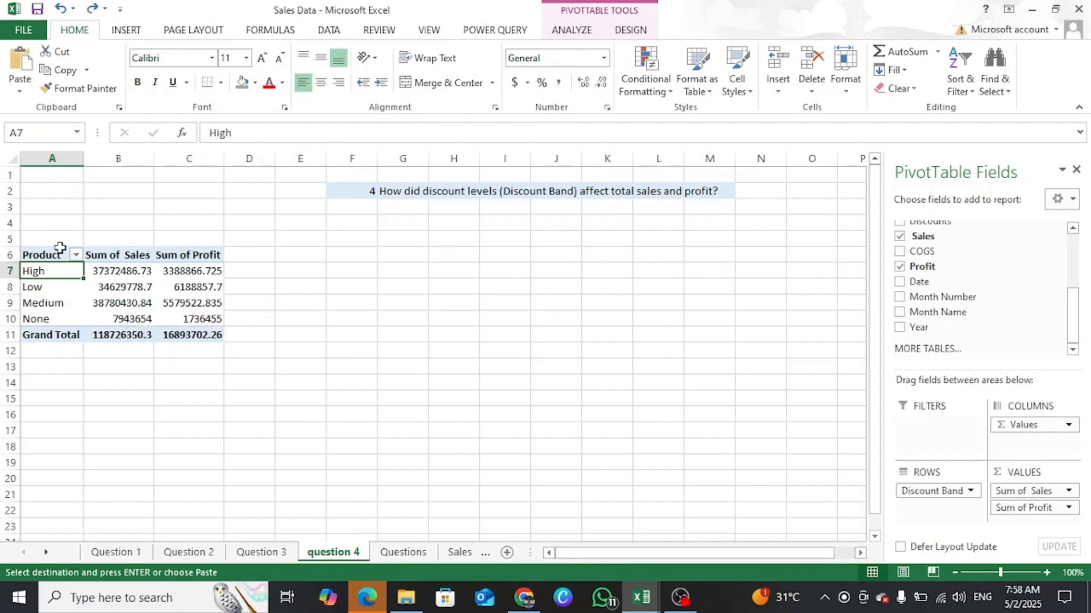
Replace the Product heading in cell A6 with "Discount Band".
click(130, 282)
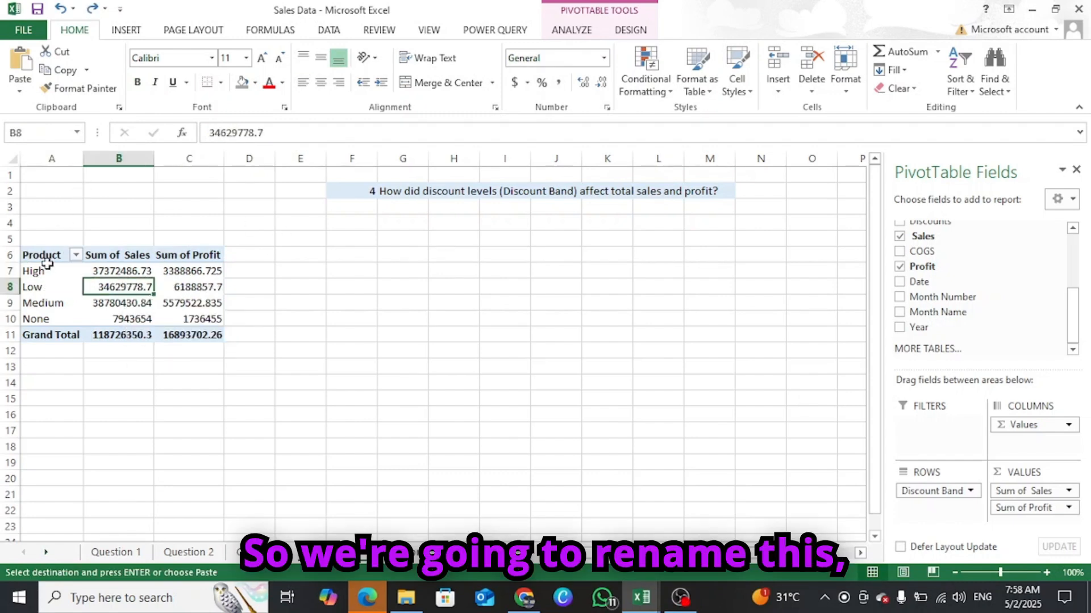
click(41, 256)
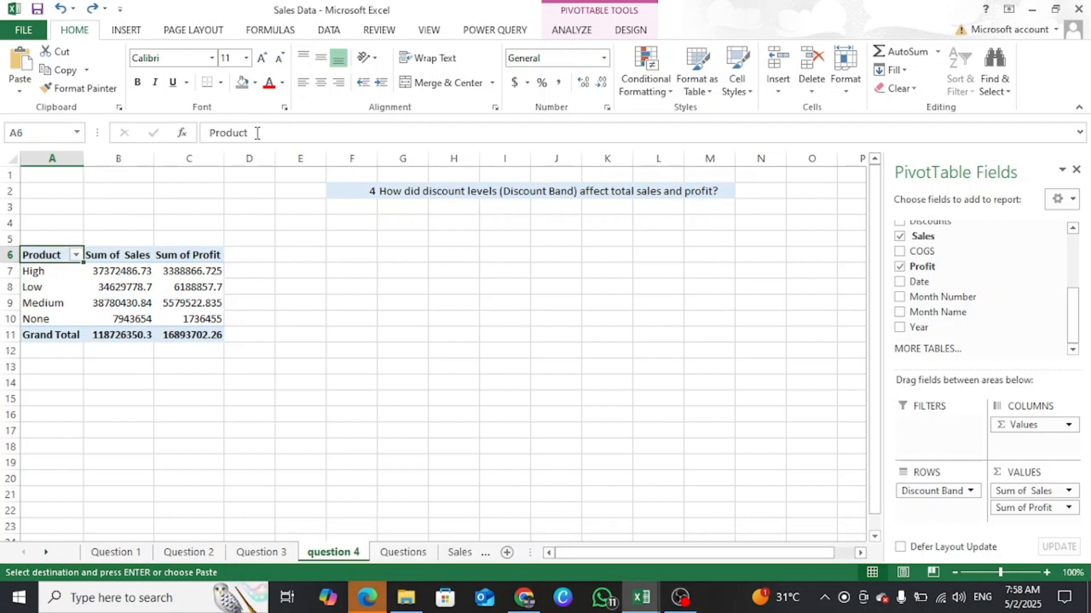
drag(254, 132, 166, 133)
text(Discoun)
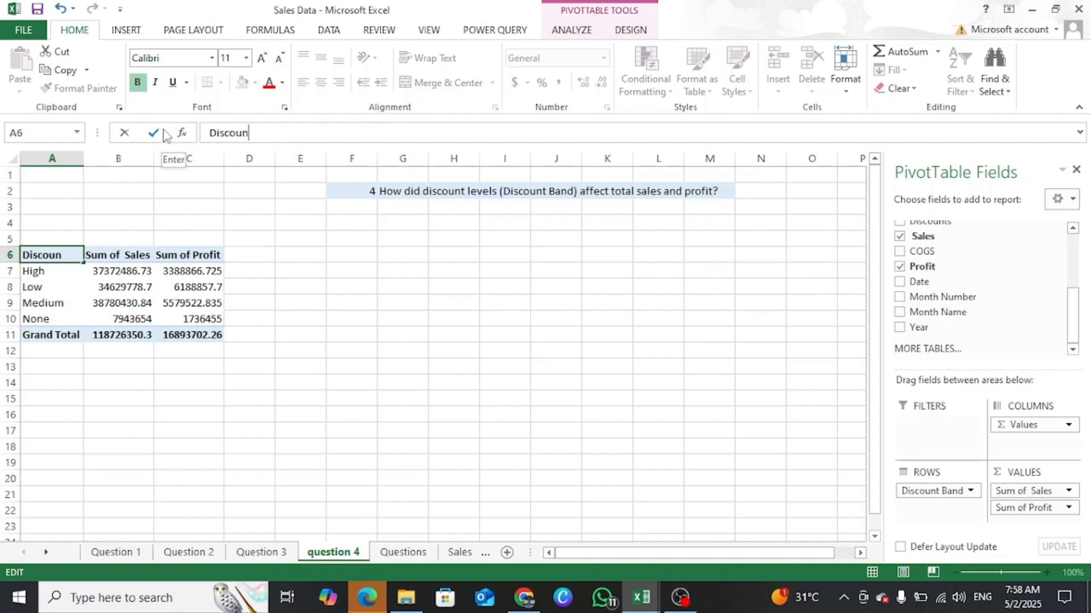
text(d)
Rename the PivotTable's sales heading in B6 as "Total of Sales".
click(101, 263)
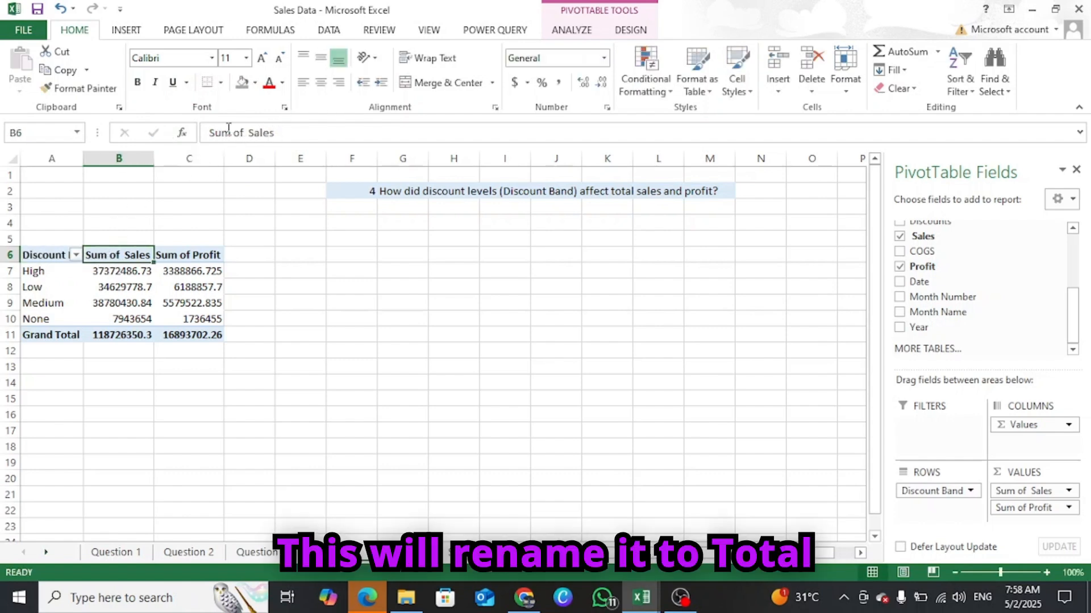
drag(231, 131, 197, 139)
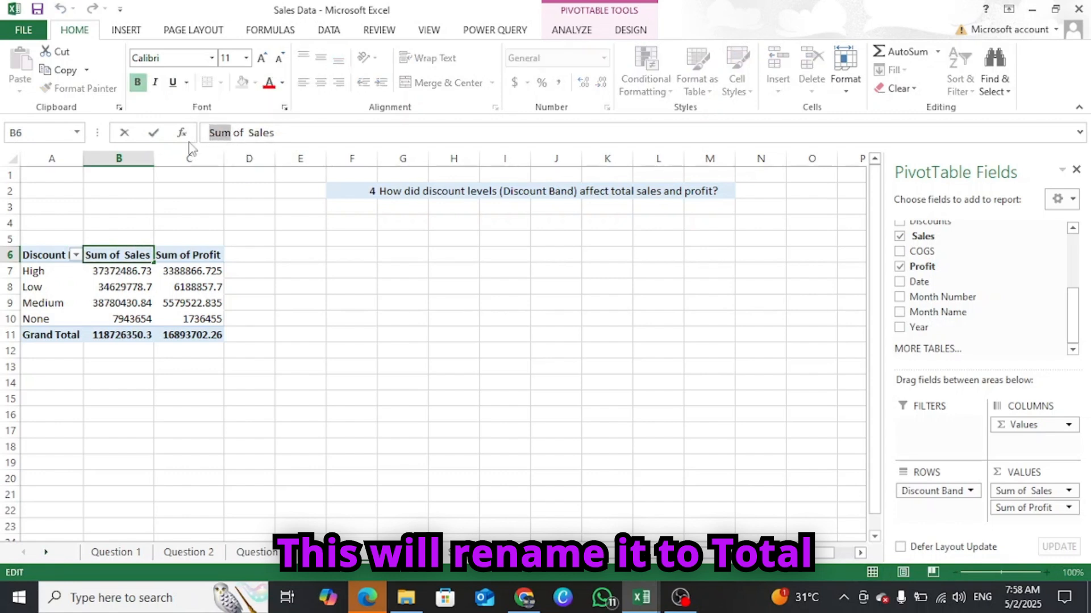
text(total)
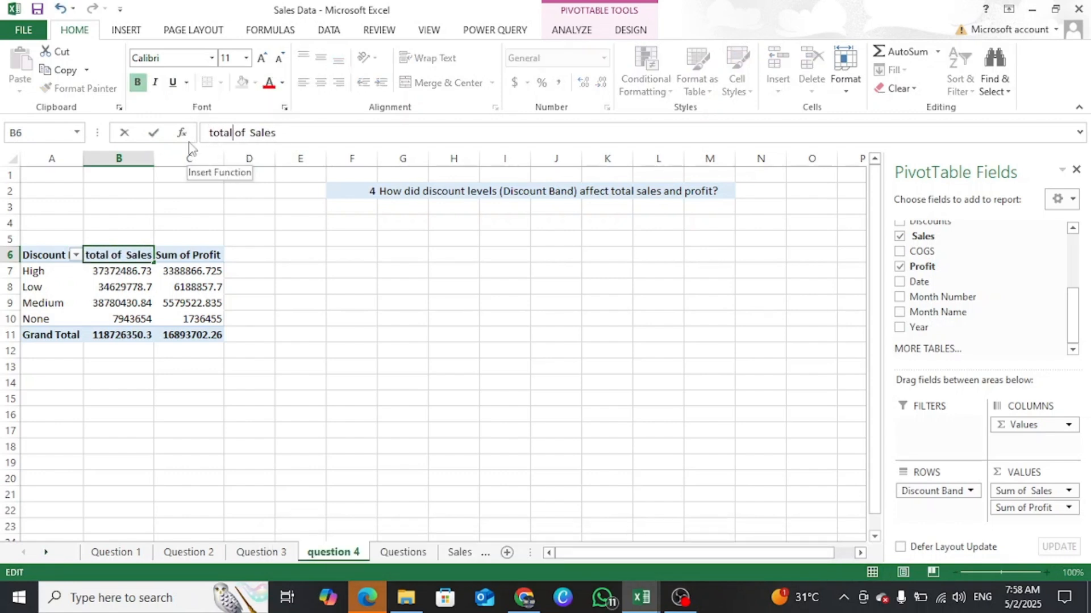
key(BackSpace)
key(BackSpace)
key(BackSpace)
key(BackSpace)
key(BackSpace)
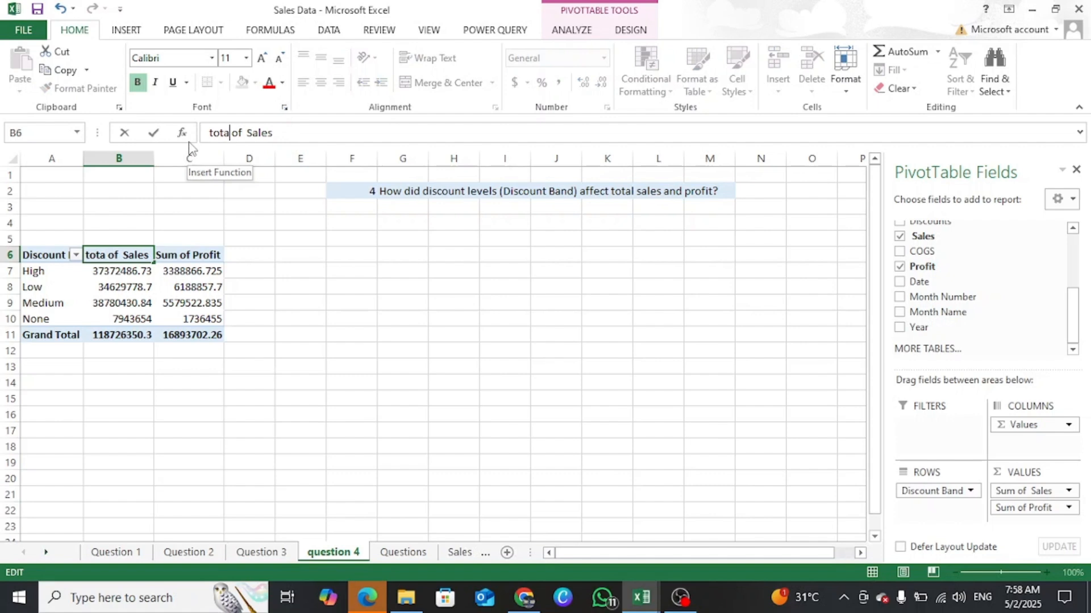
text(total)
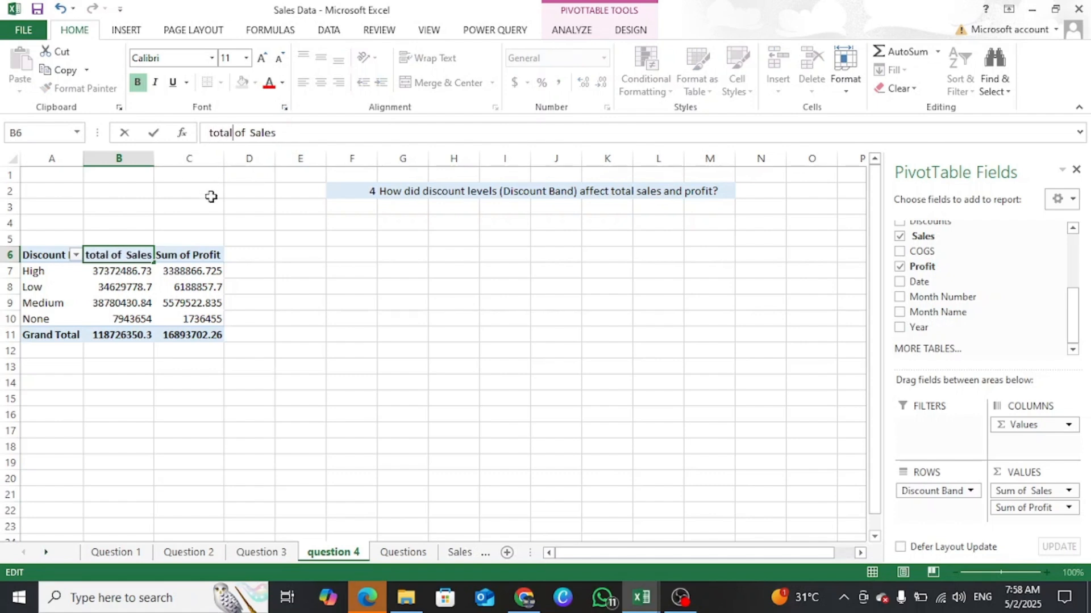
click(213, 133)
key(Delete)
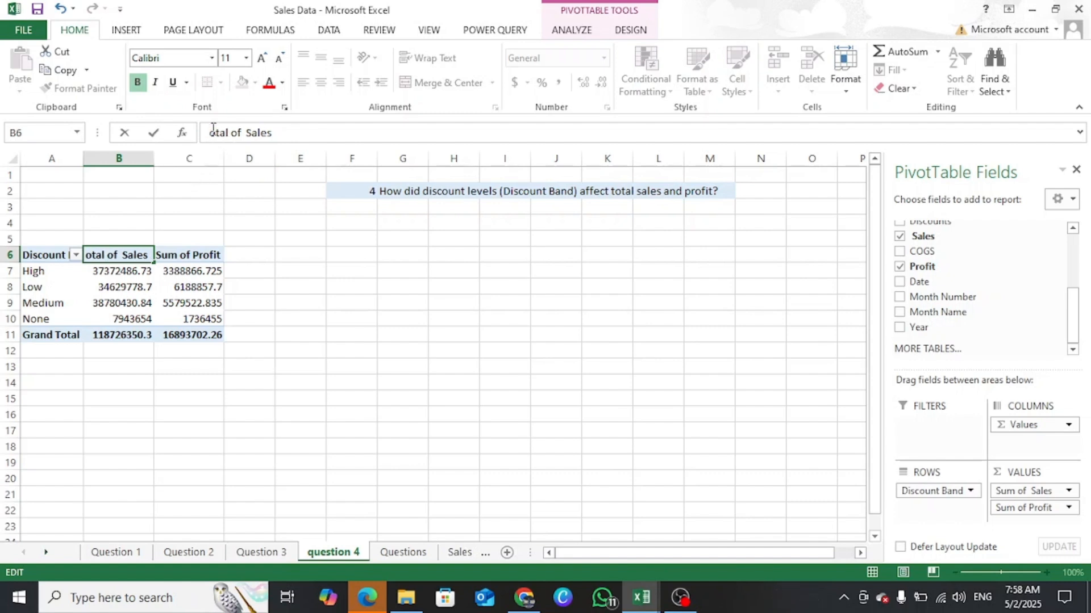
text(T)
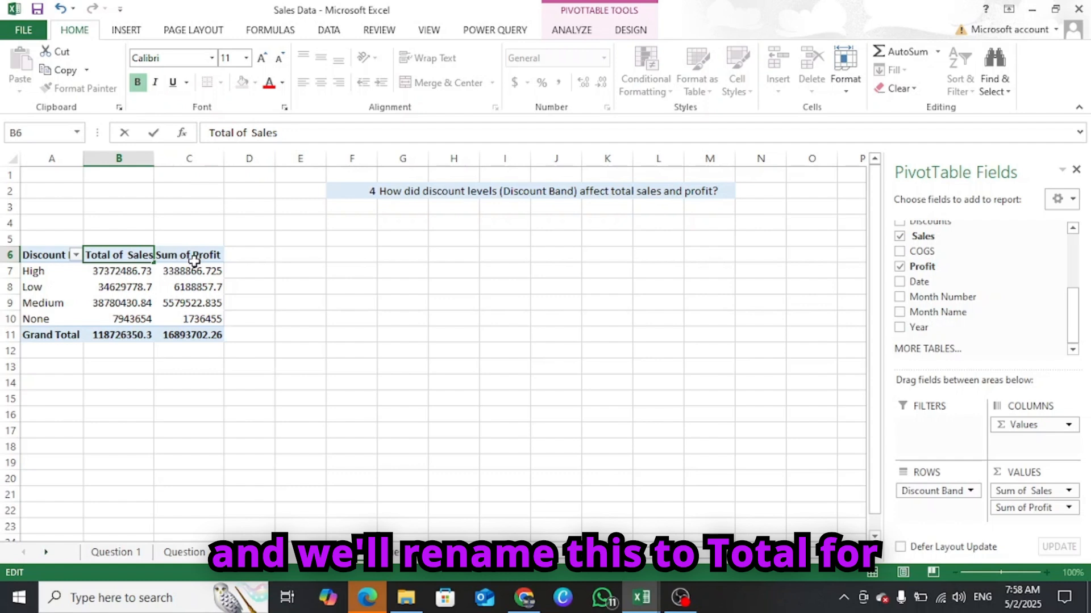
key(Tab)
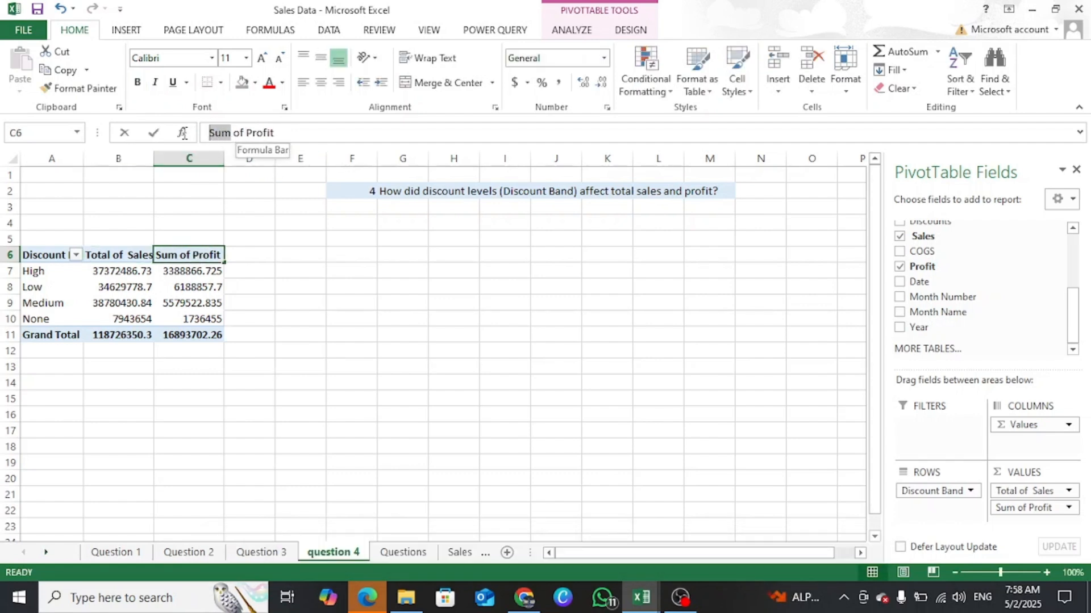
Rename the PivotTable's profit heading in C6 as "Total of Profit".
text(T)
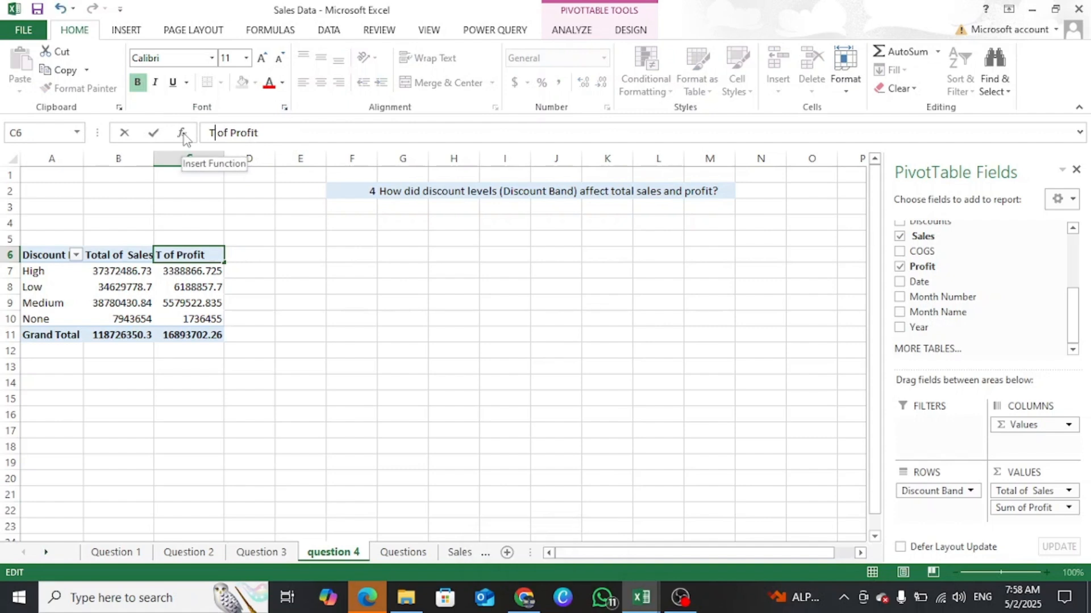
text(otal)
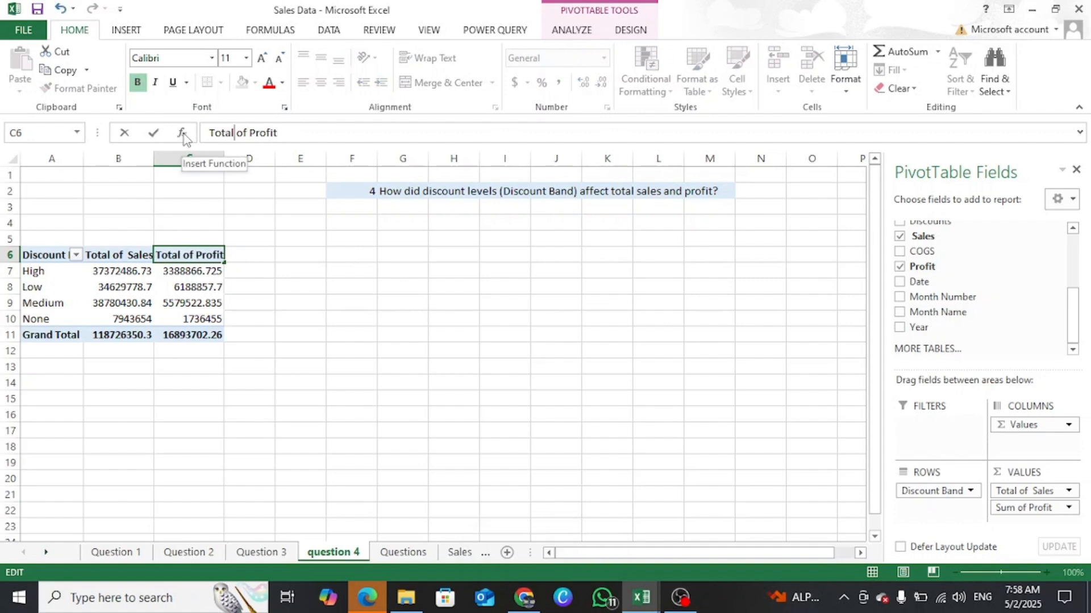
click(171, 313)
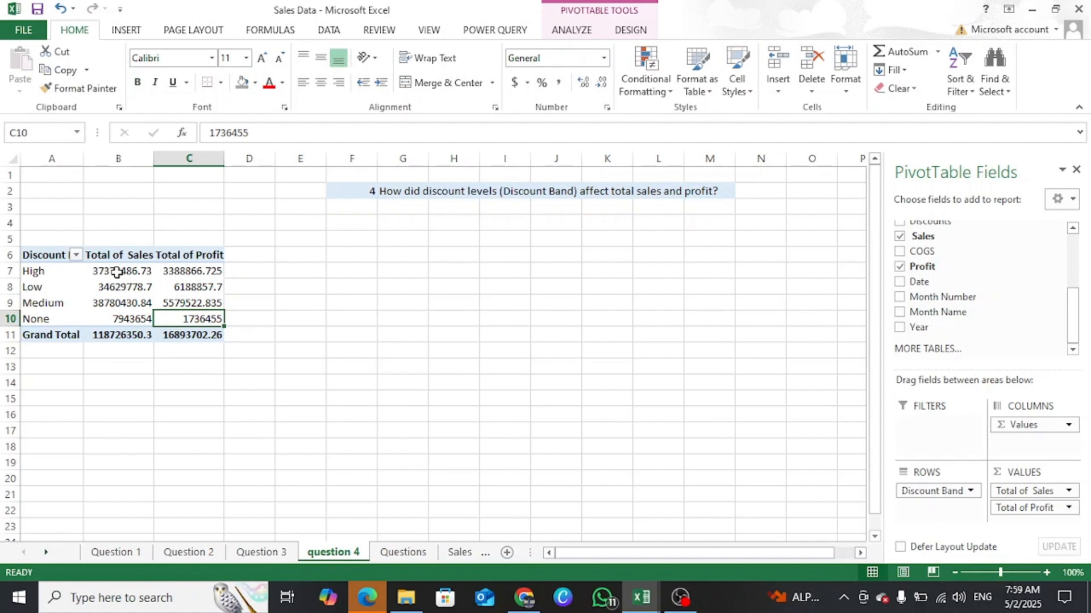
Format the PivotTable's Total of Sales values as dollar currency with 0 decimal places.
drag(116, 273, 196, 316)
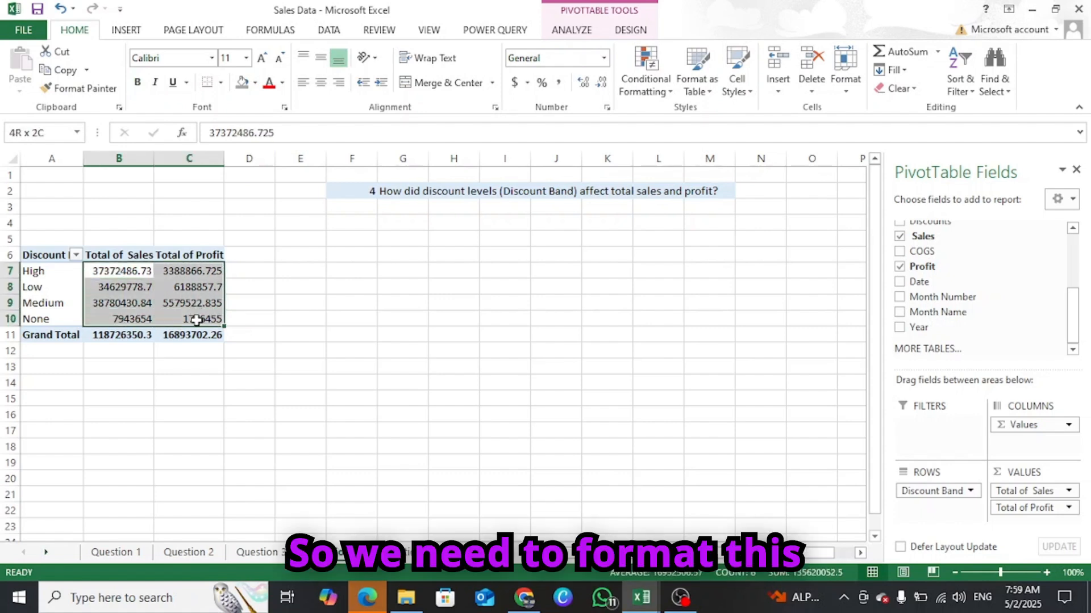
right_click(122, 272)
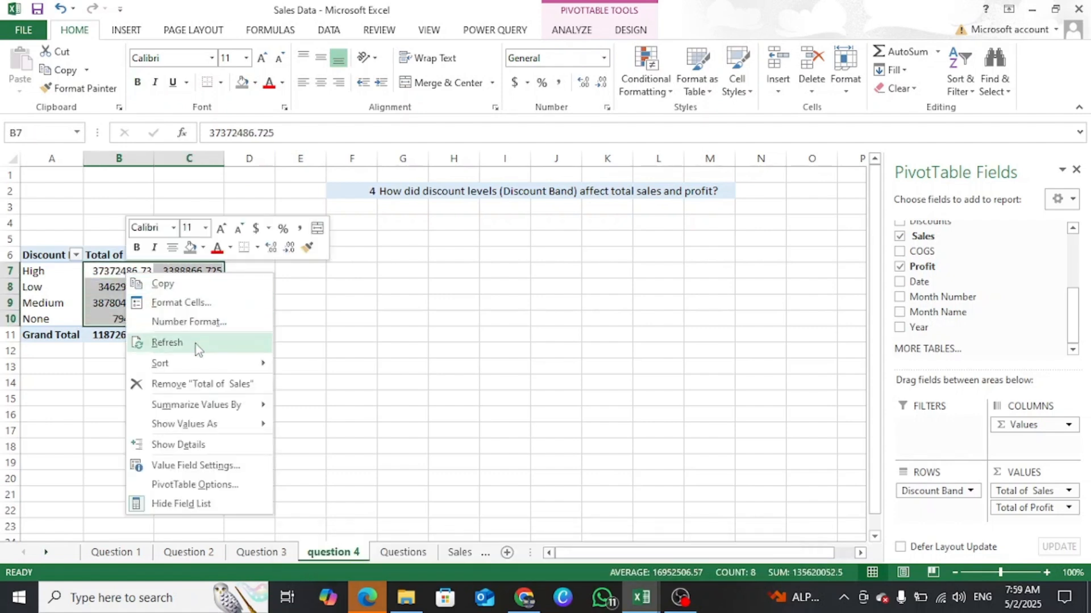
click(192, 323)
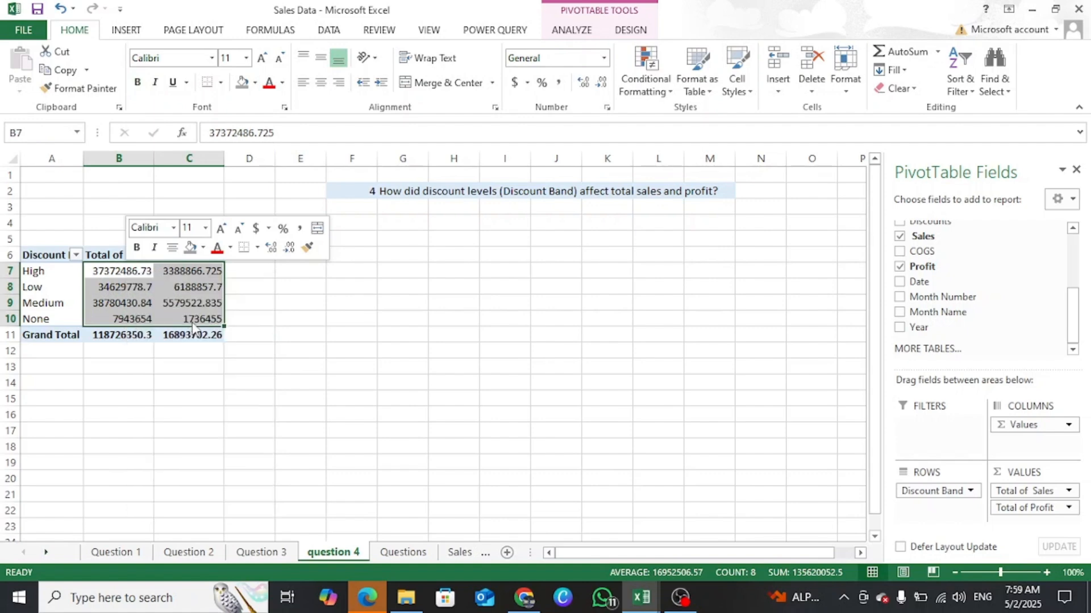
click(45, 221)
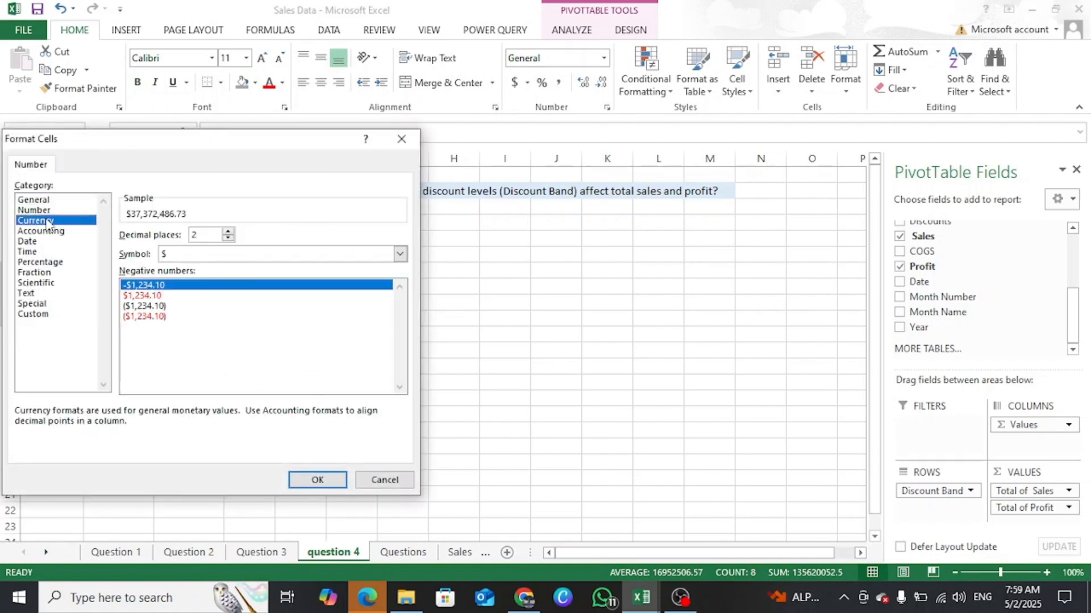
click(228, 238)
click(228, 238)
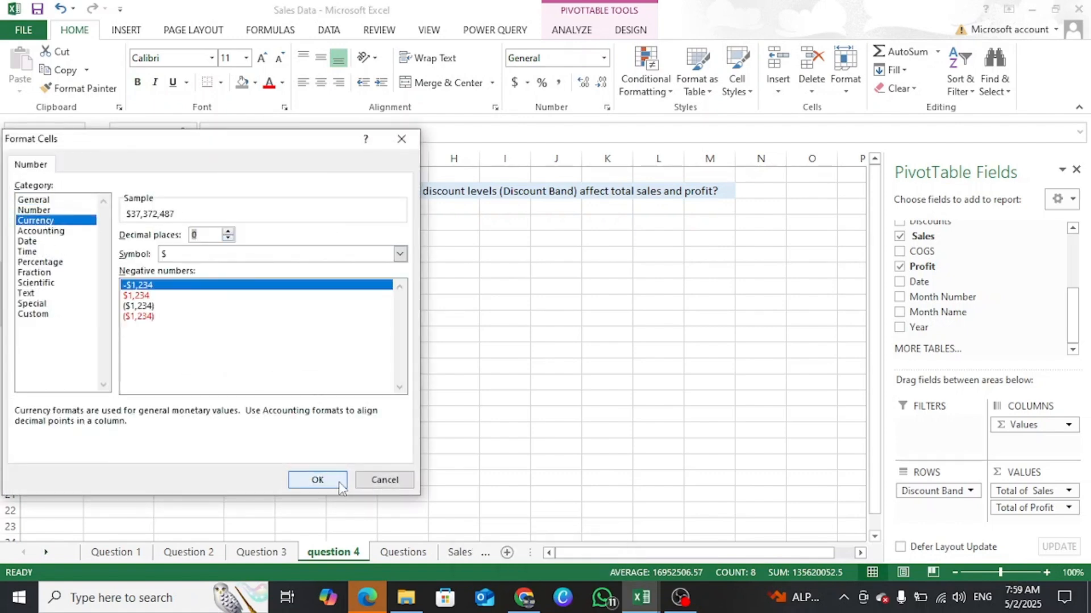
click(317, 480)
Format the PivotTable's Total of Profit values in the Accounting format with the $ symbol and 0 decimal places.
click(219, 269)
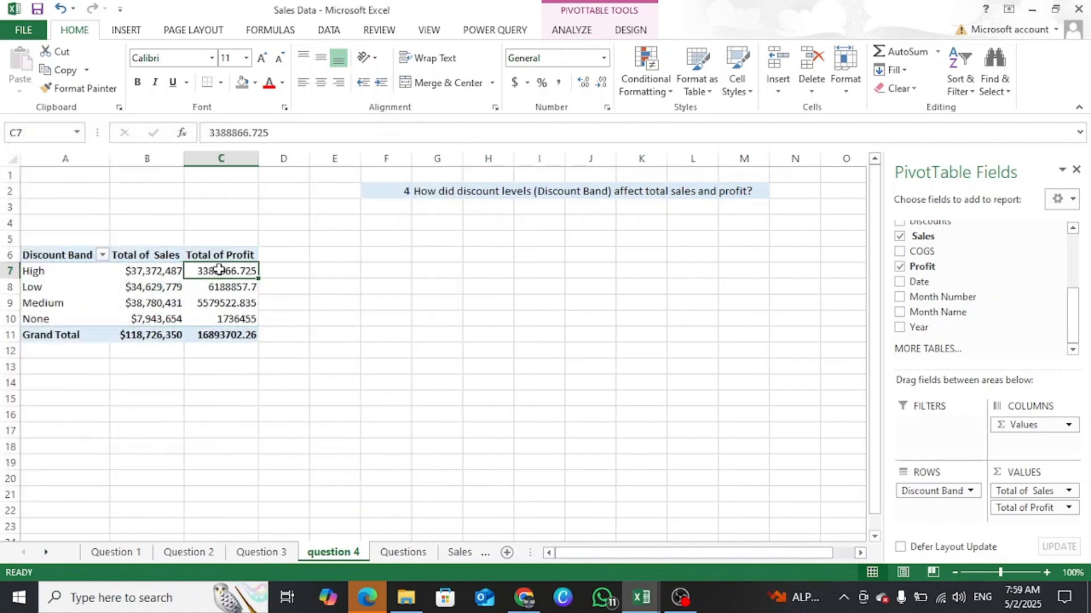
right_click(220, 270)
click(282, 320)
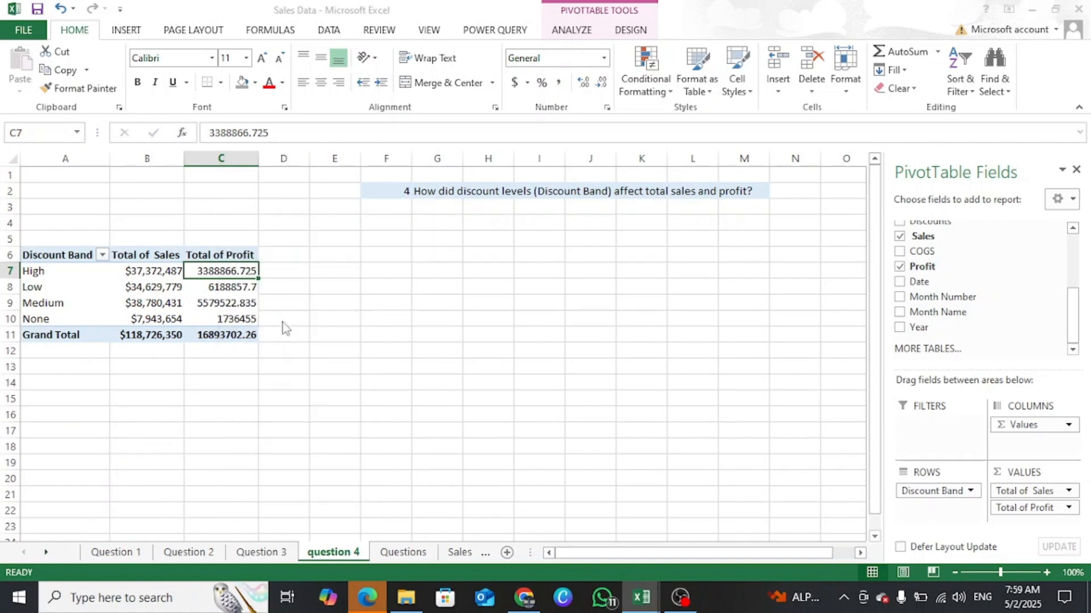
click(122, 229)
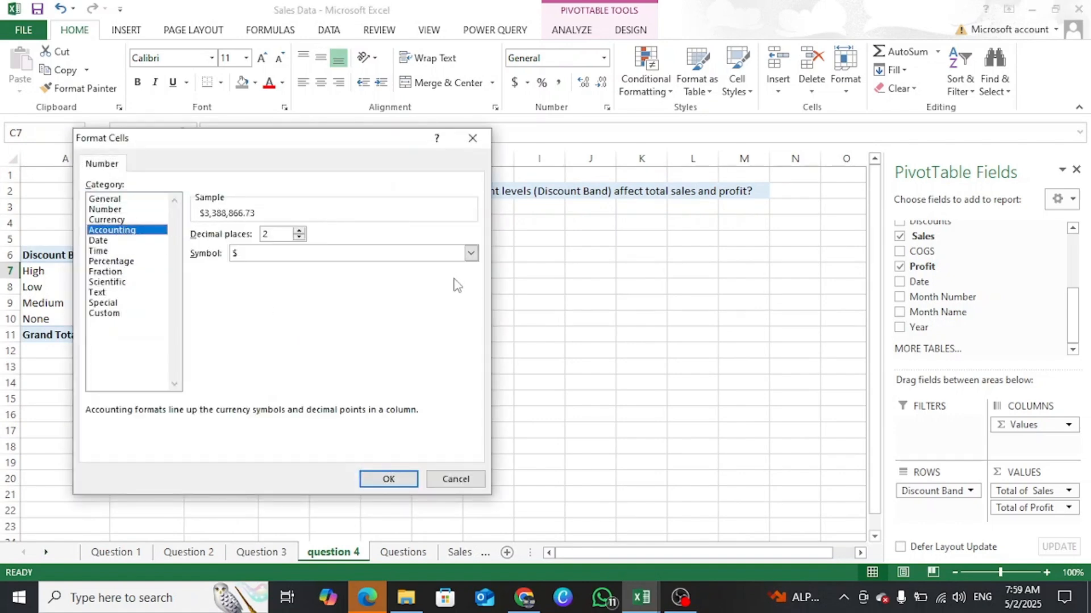
click(298, 238)
click(388, 479)
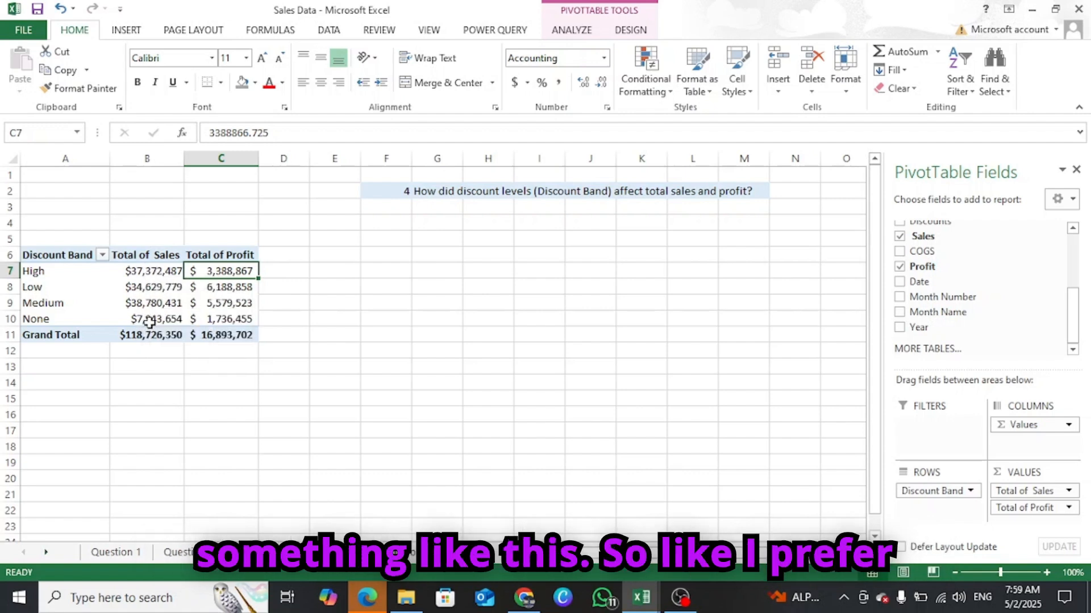
Reapply the Currency number format with 0 decimal places to the Total of Sales values.
drag(139, 273, 124, 319)
click(128, 271)
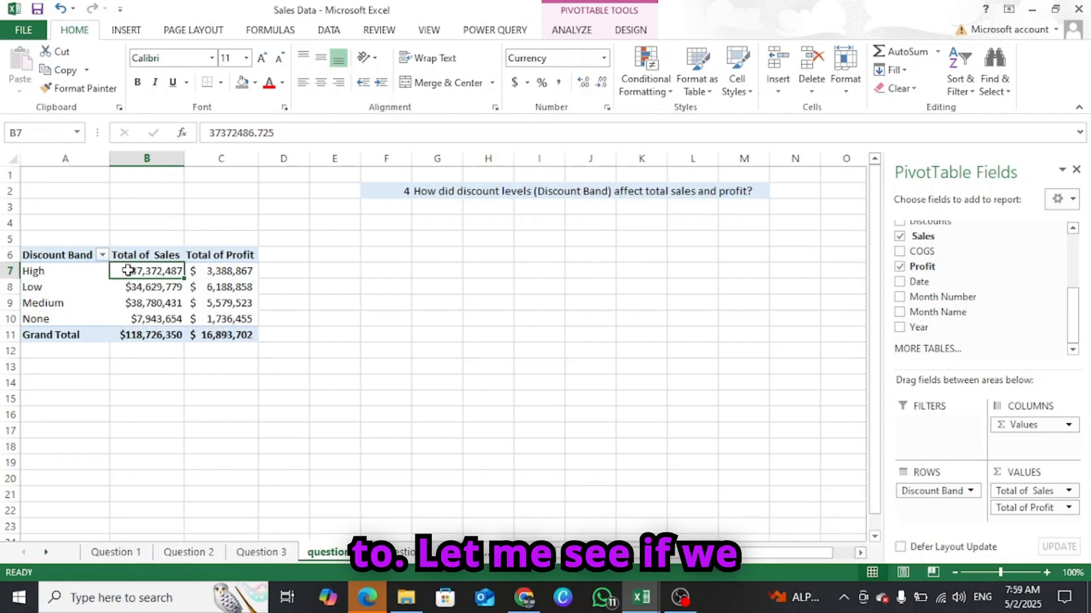
right_click(136, 275)
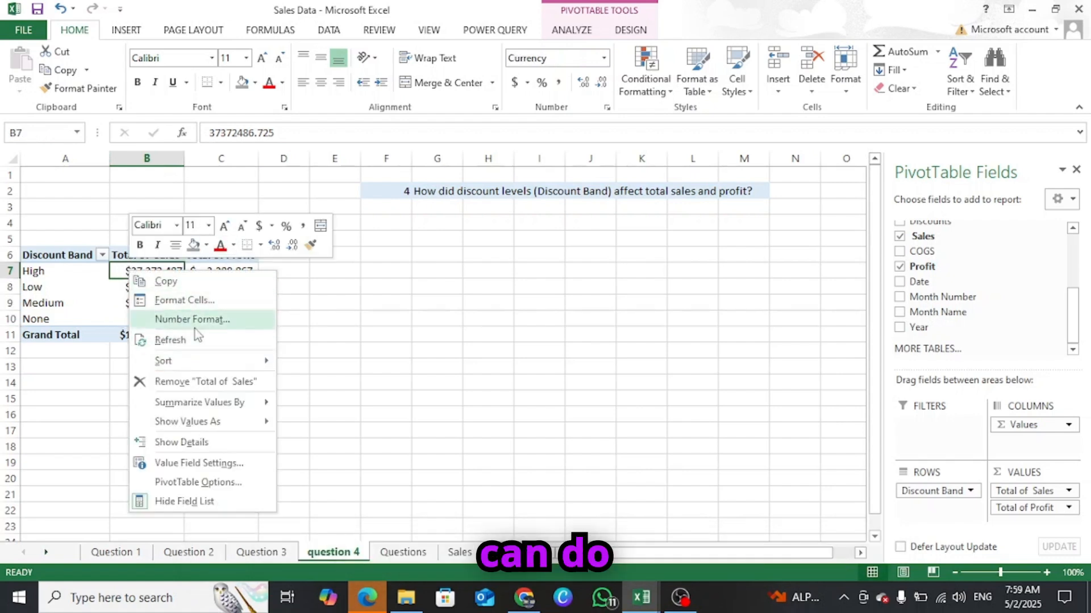
click(180, 321)
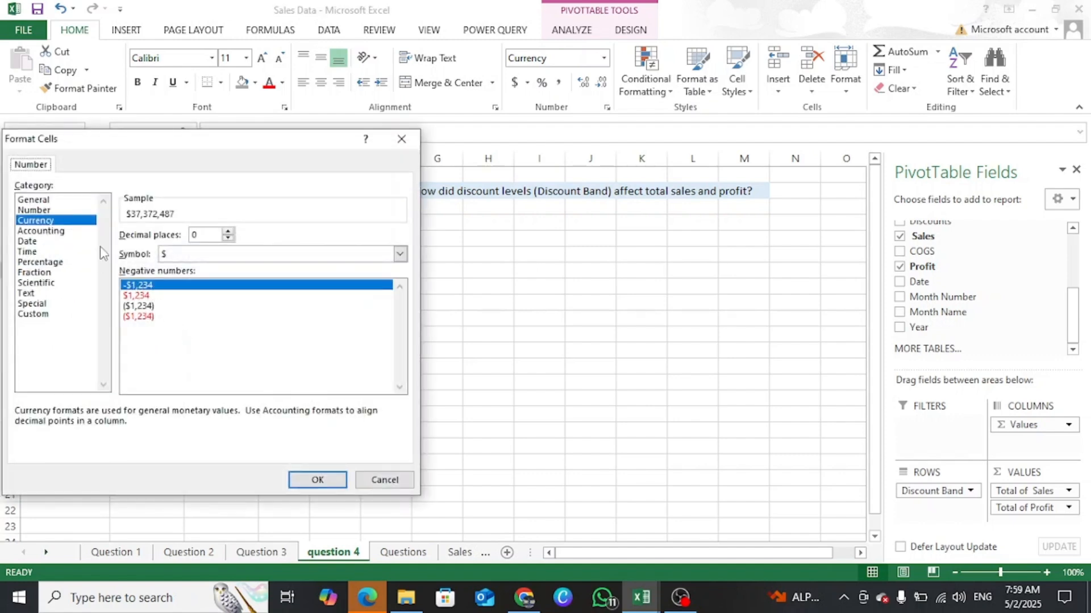
click(228, 239)
click(317, 480)
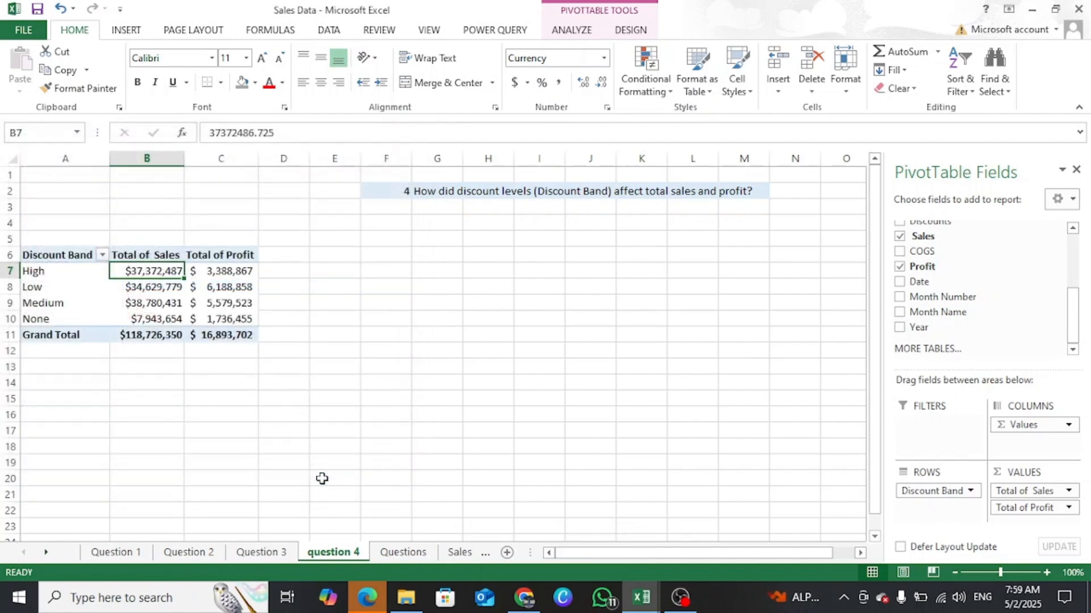
click(154, 318)
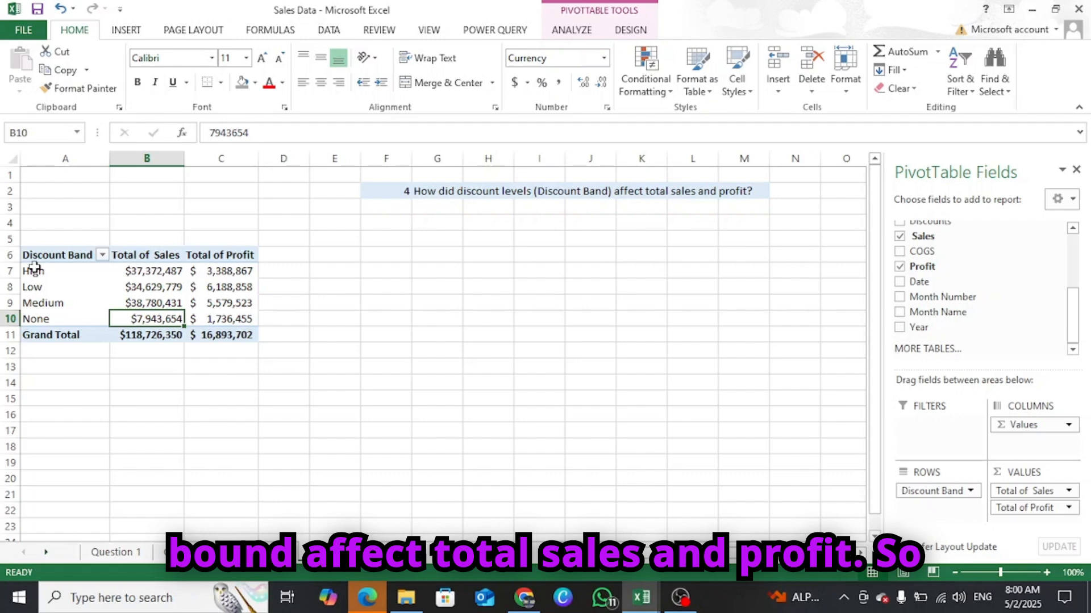
Insert a Clustered Column - Line combo PivotChart with profit as the line, and place it beneath the question heading.
click(199, 288)
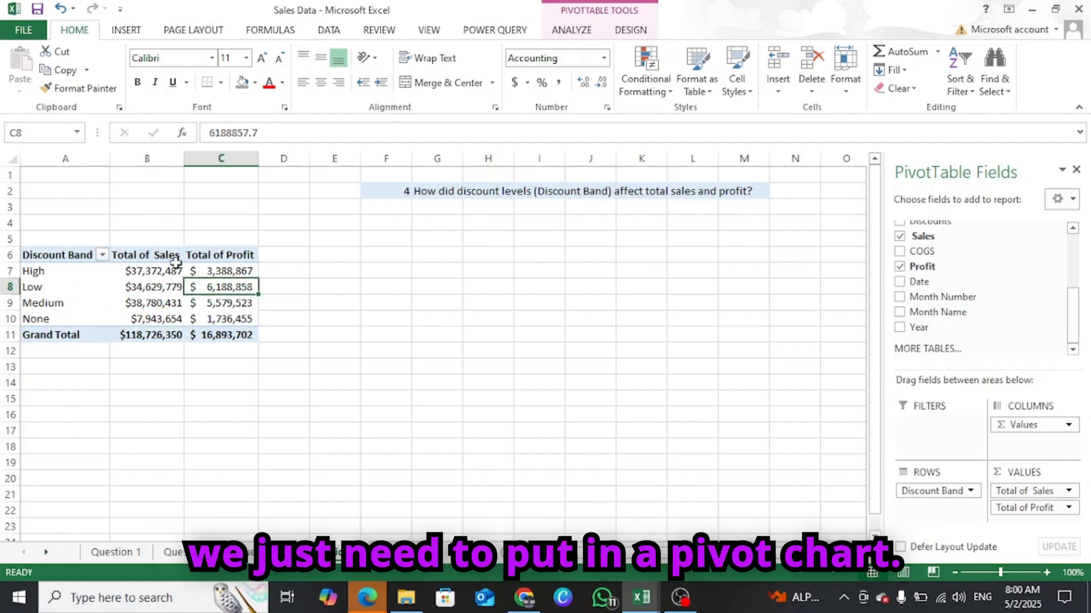
click(573, 30)
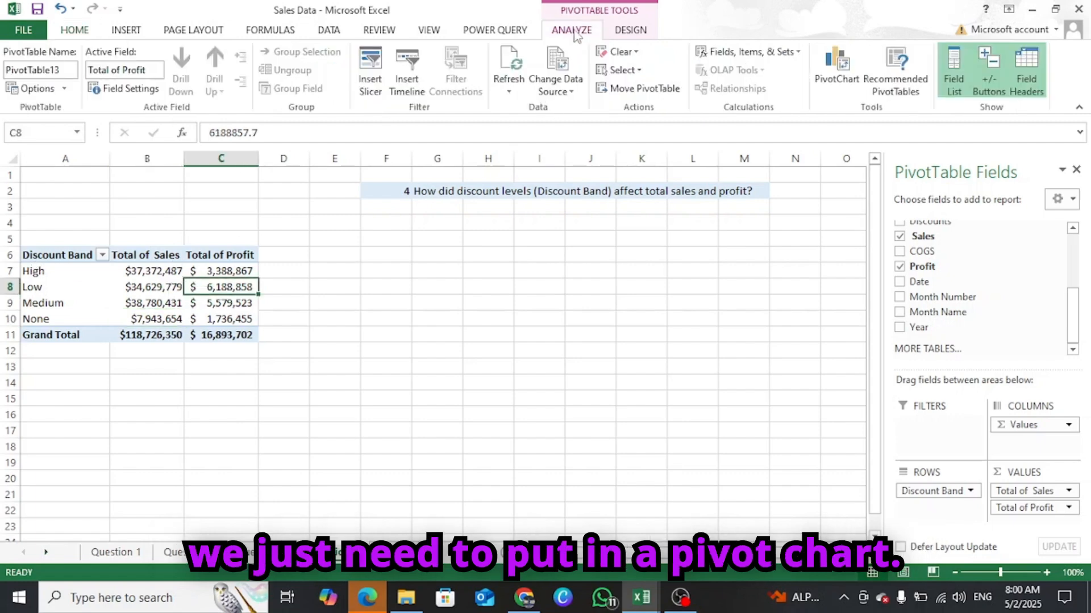
click(833, 68)
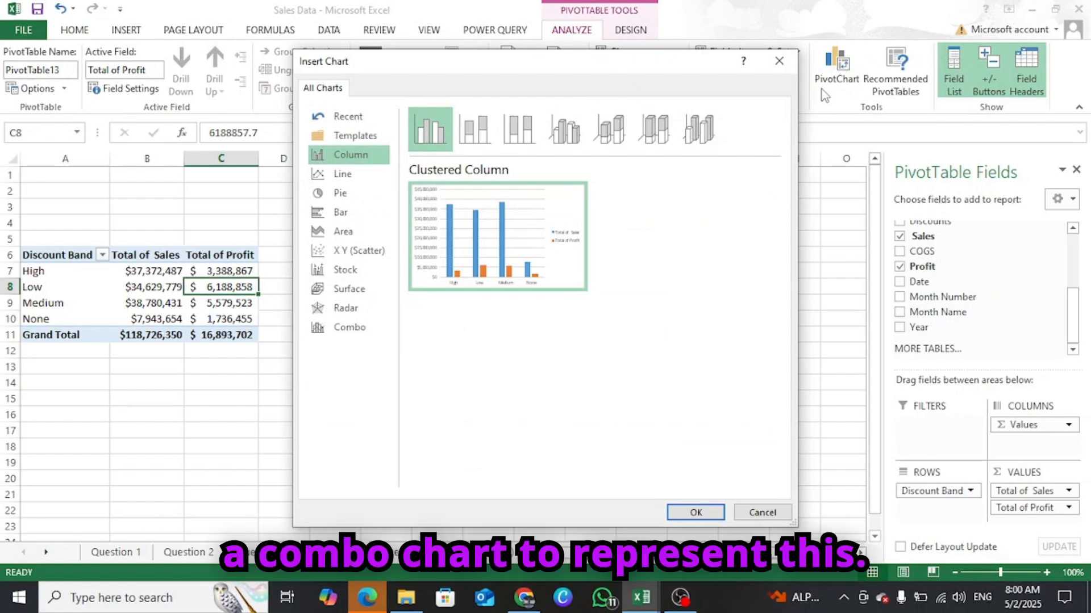
click(348, 332)
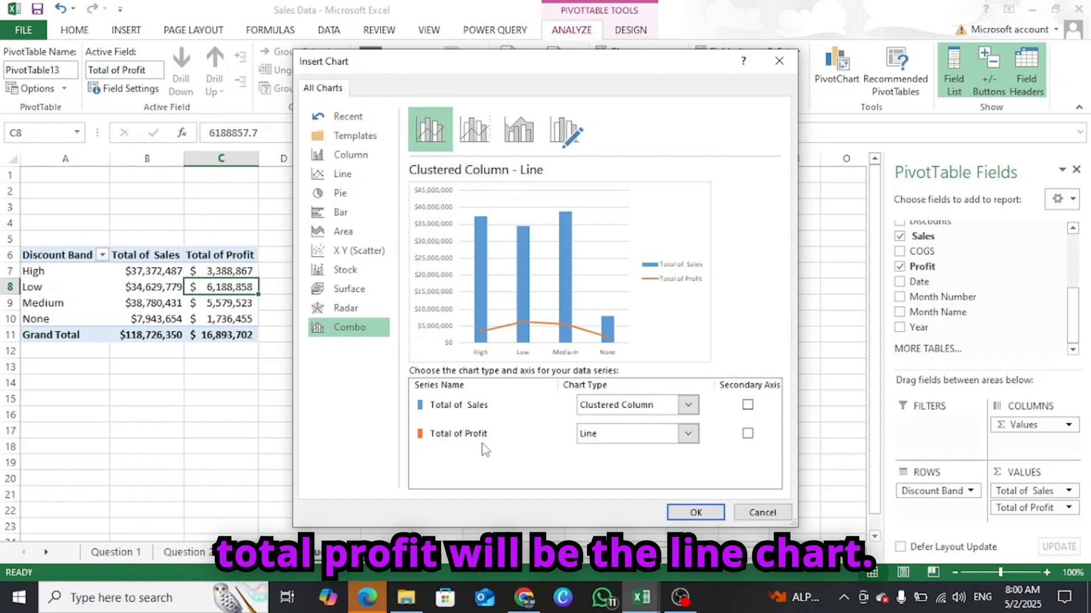
click(697, 515)
drag(537, 243, 653, 226)
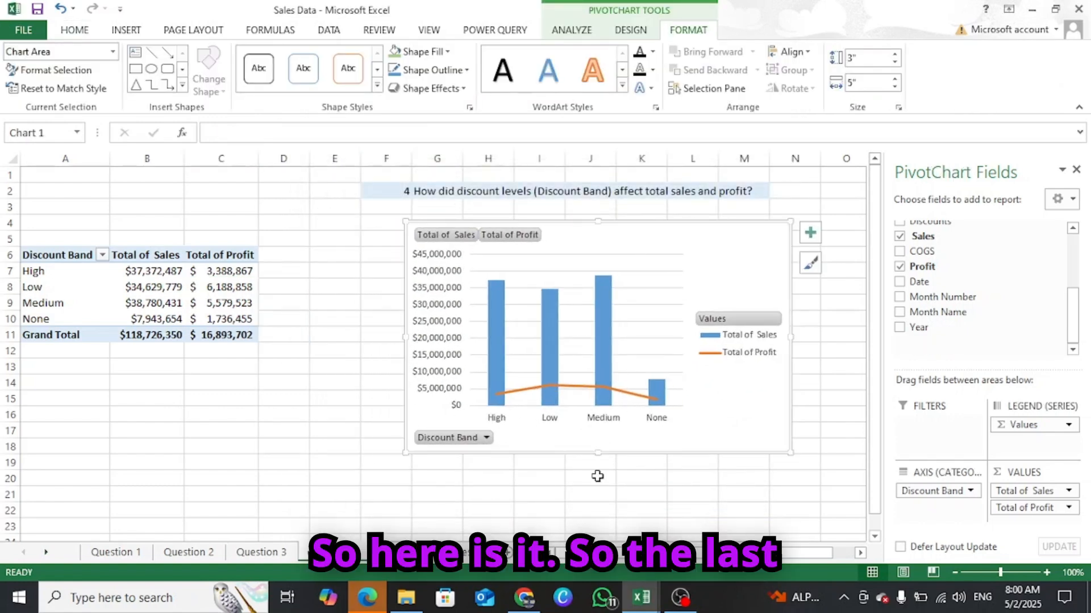
Add a new worksheet after the question 4 sheet and name it "Question 5".
click(509, 555)
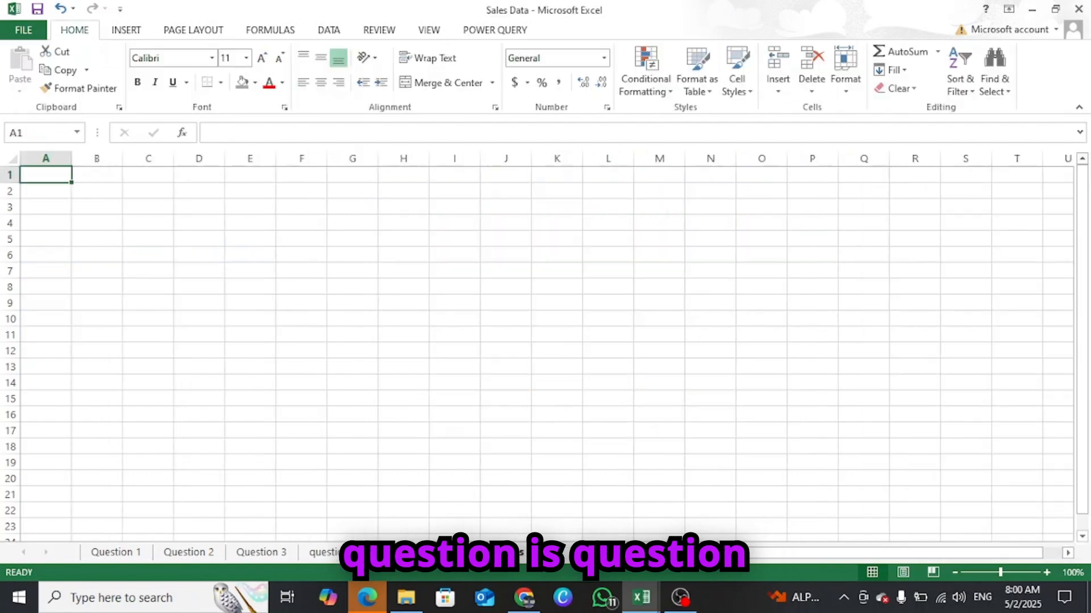
right_click(400, 552)
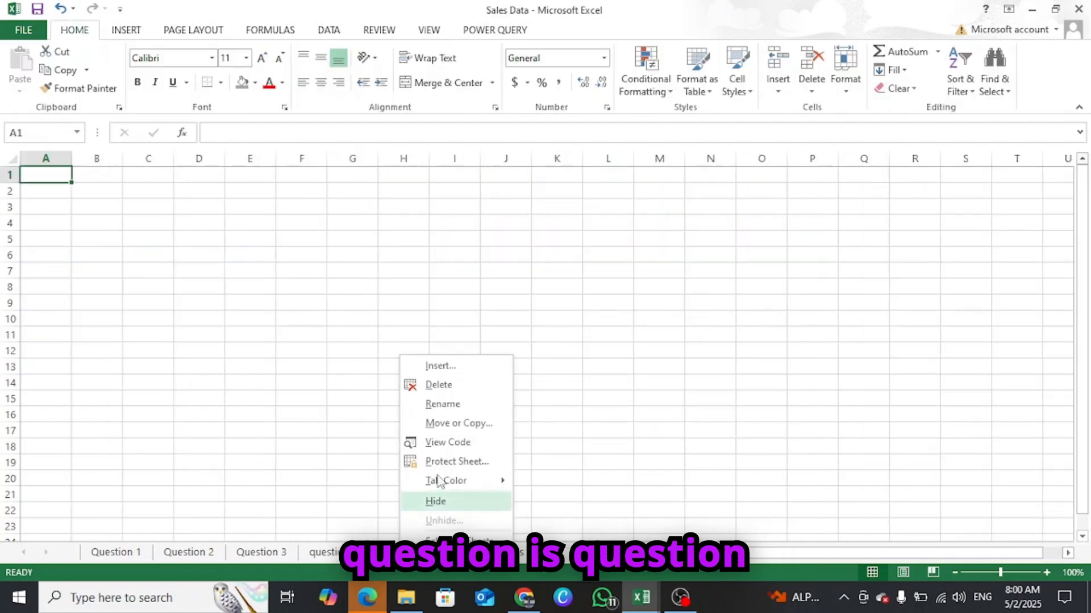
click(451, 405)
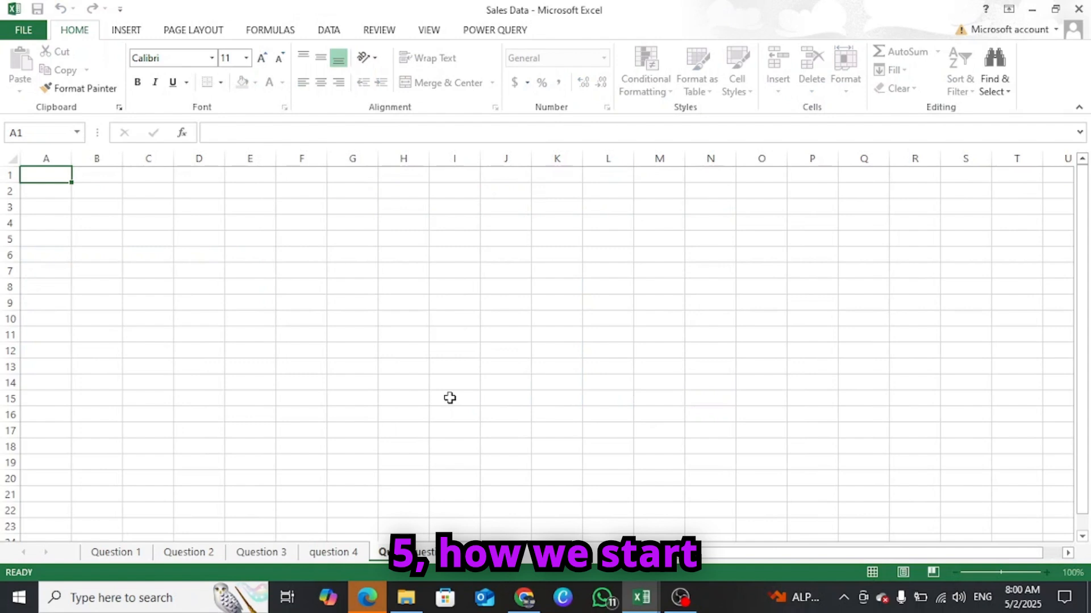
text(Question)
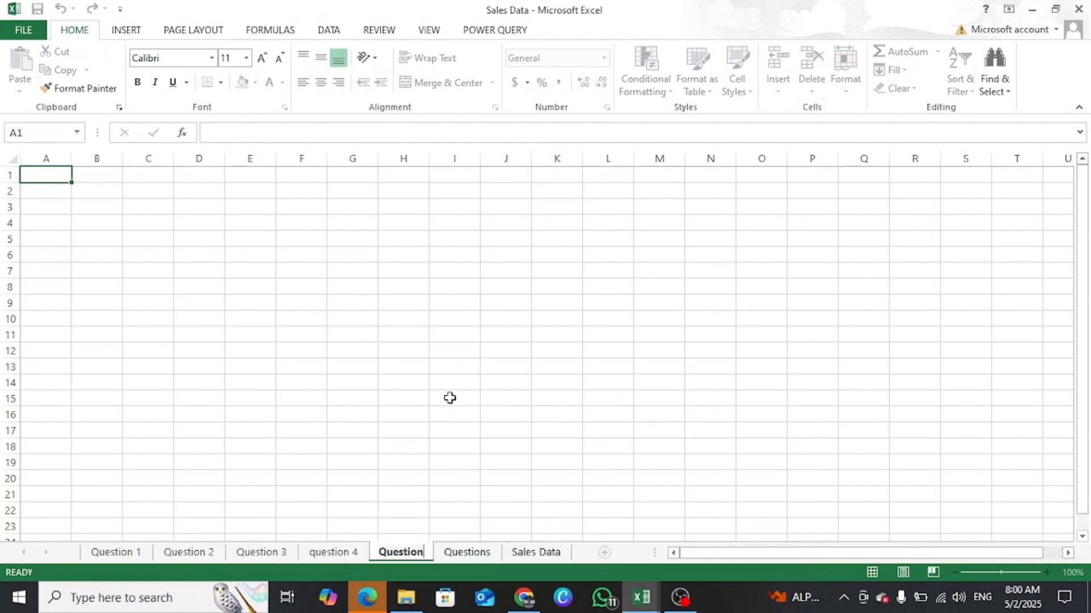
text( 5)
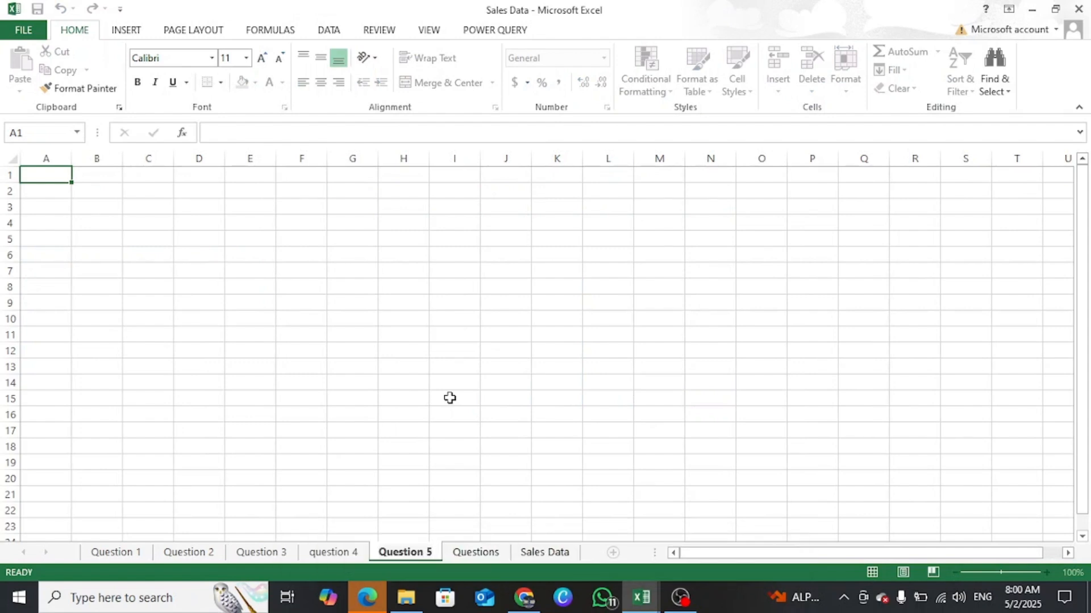
Copy the PivotTable from the question 4 sheet and paste it at cell A4 of the Question 5 sheet.
click(332, 554)
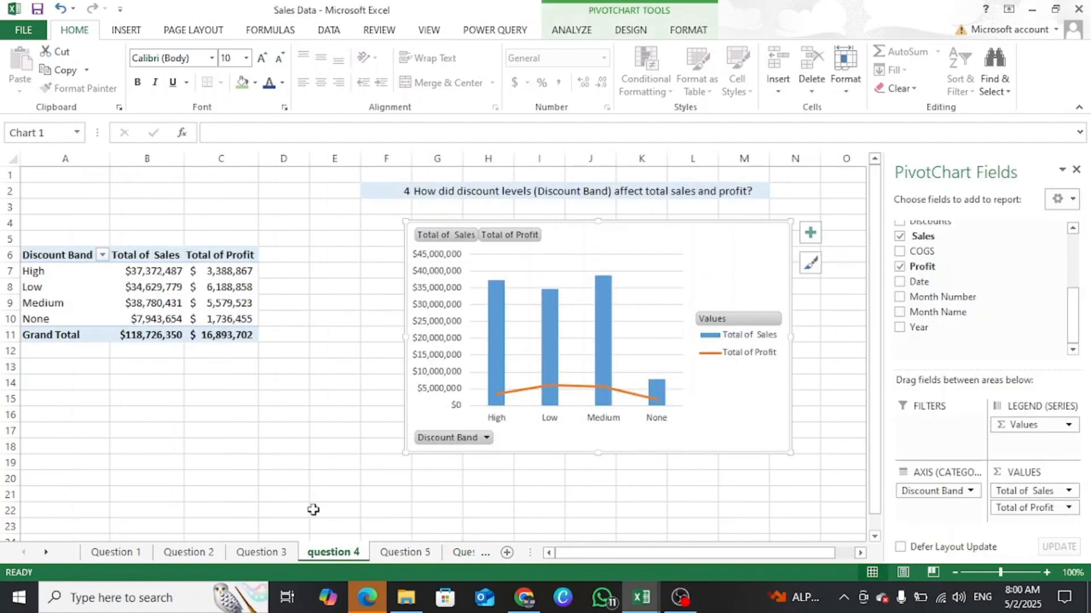
drag(31, 253, 246, 345)
key(ctrl+c)
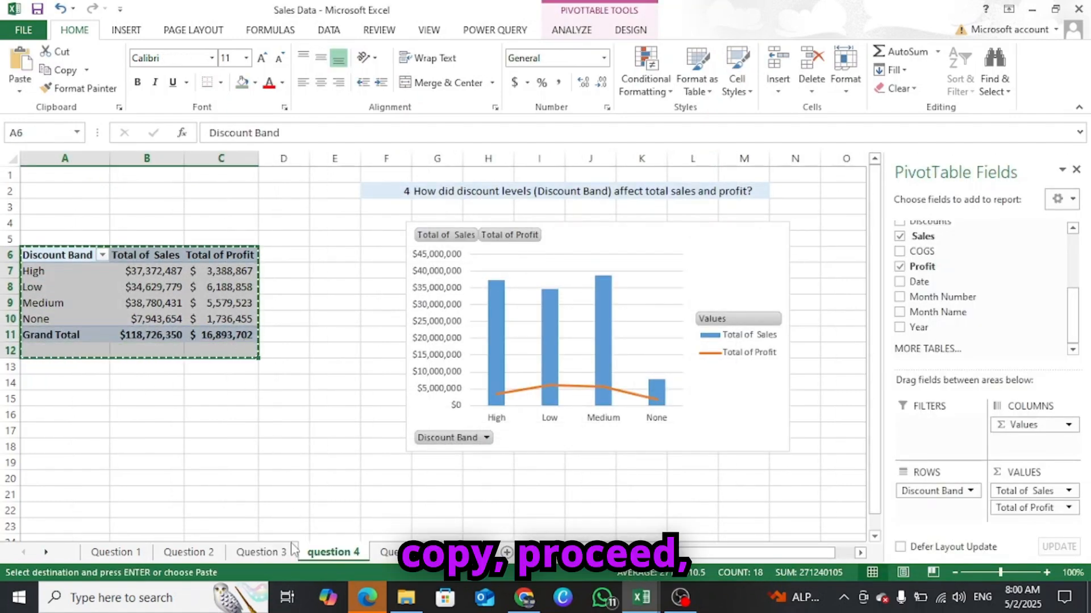
click(389, 552)
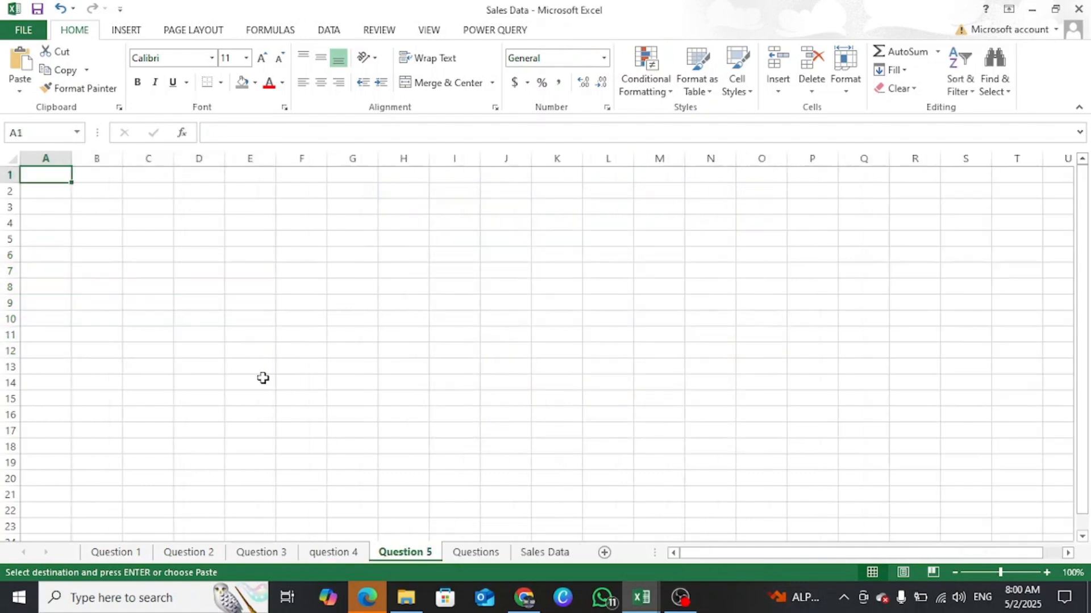
click(40, 226)
key(ctrl+v)
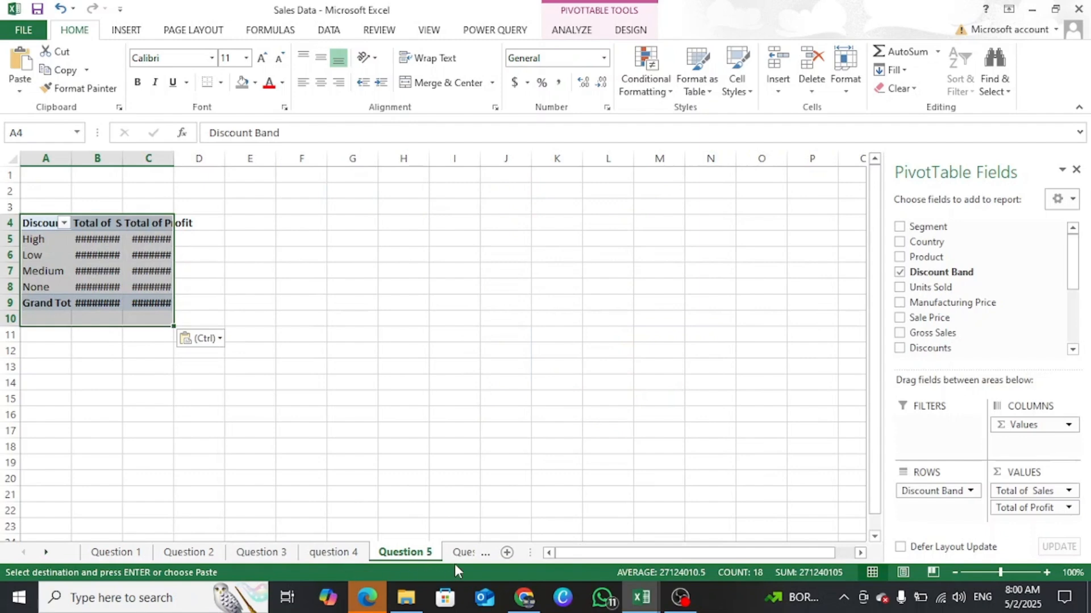
Copy the fifth question from the Questions sheet and paste it at cell F1 of the Question 5 sheet.
click(467, 552)
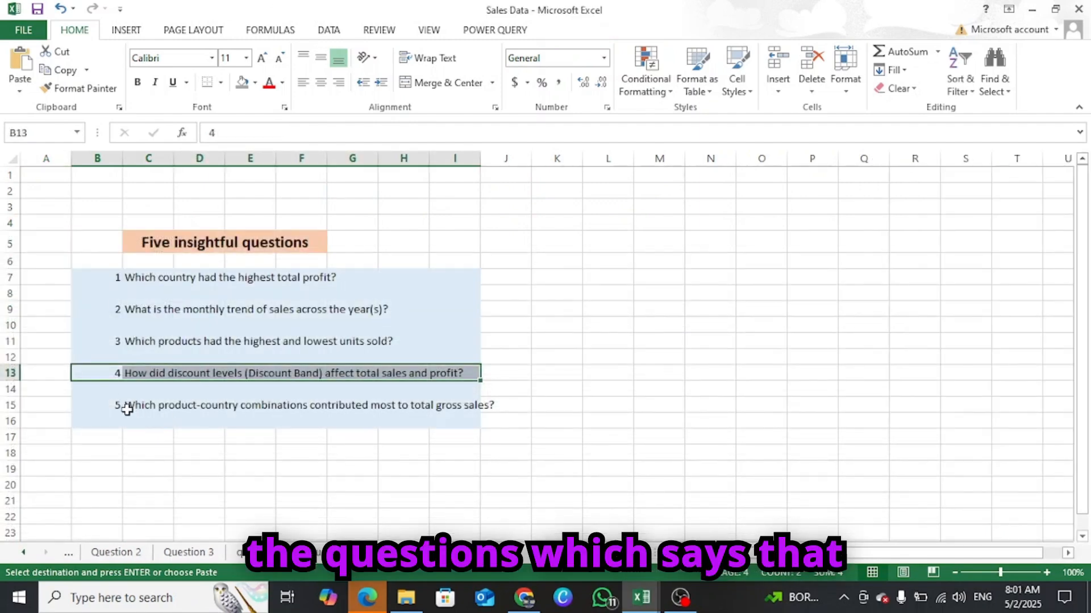
drag(127, 409, 499, 423)
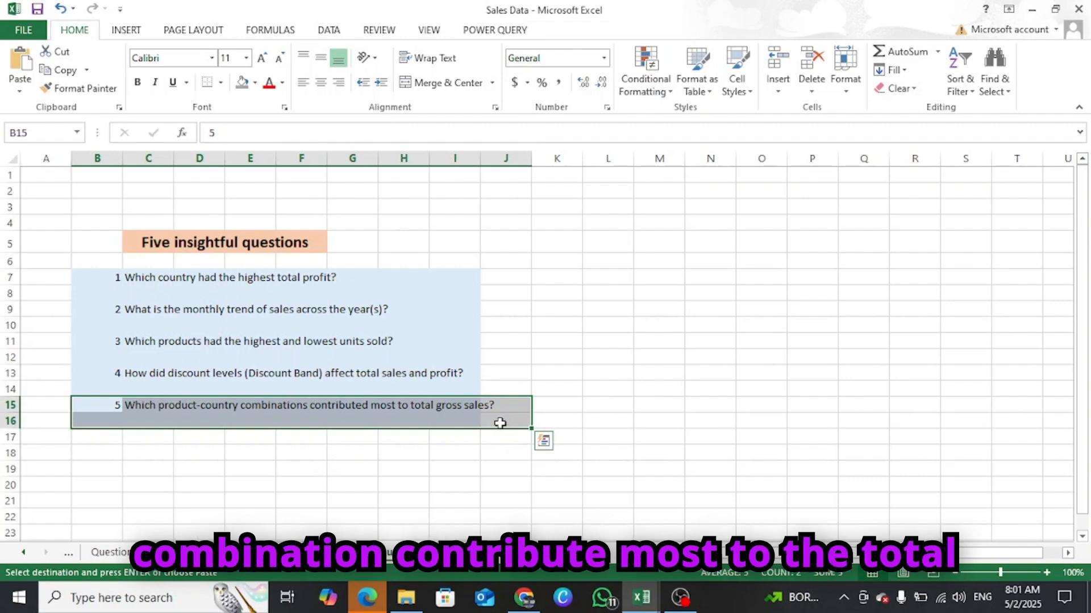
key(ctrl+c)
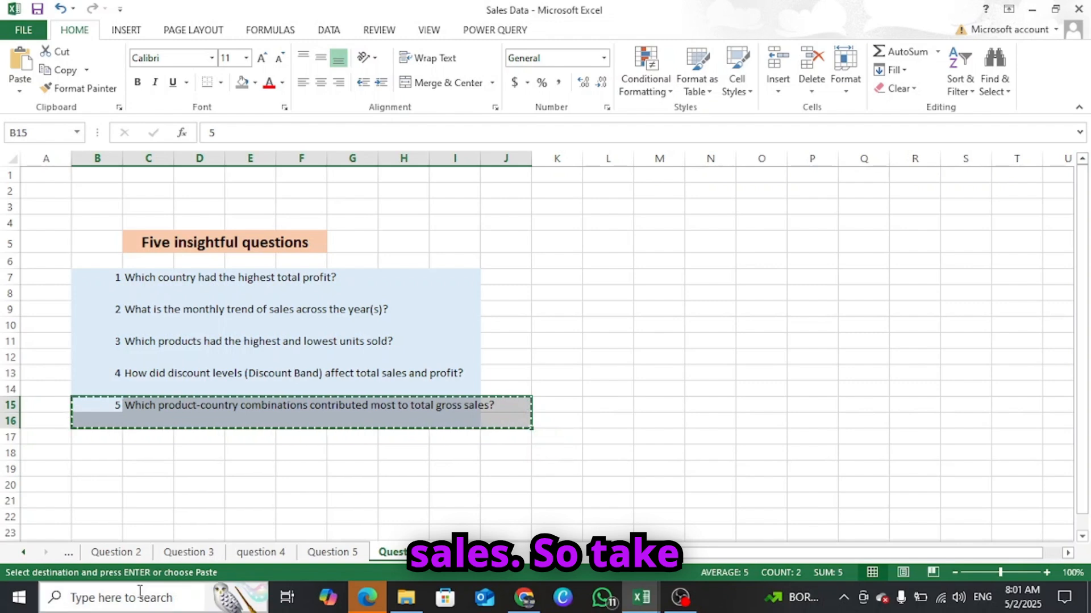
click(333, 552)
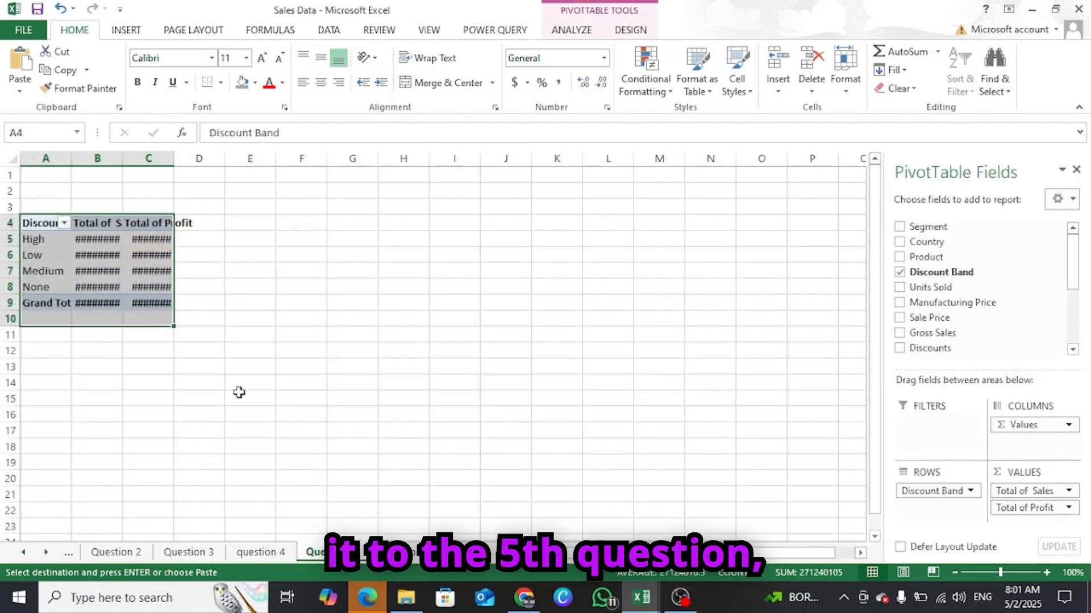
click(304, 177)
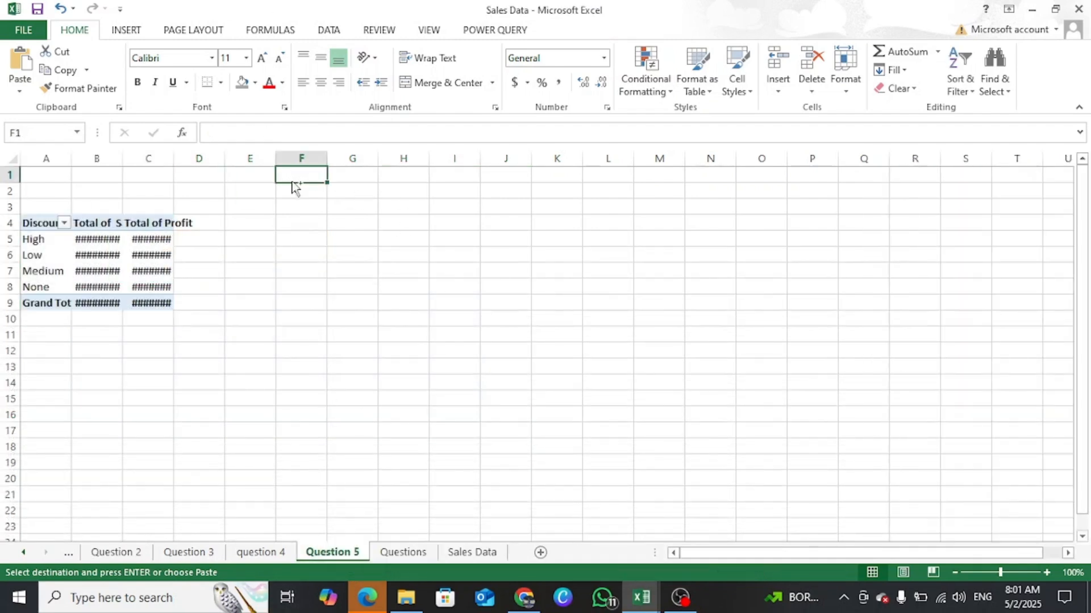
key(ctrl+v)
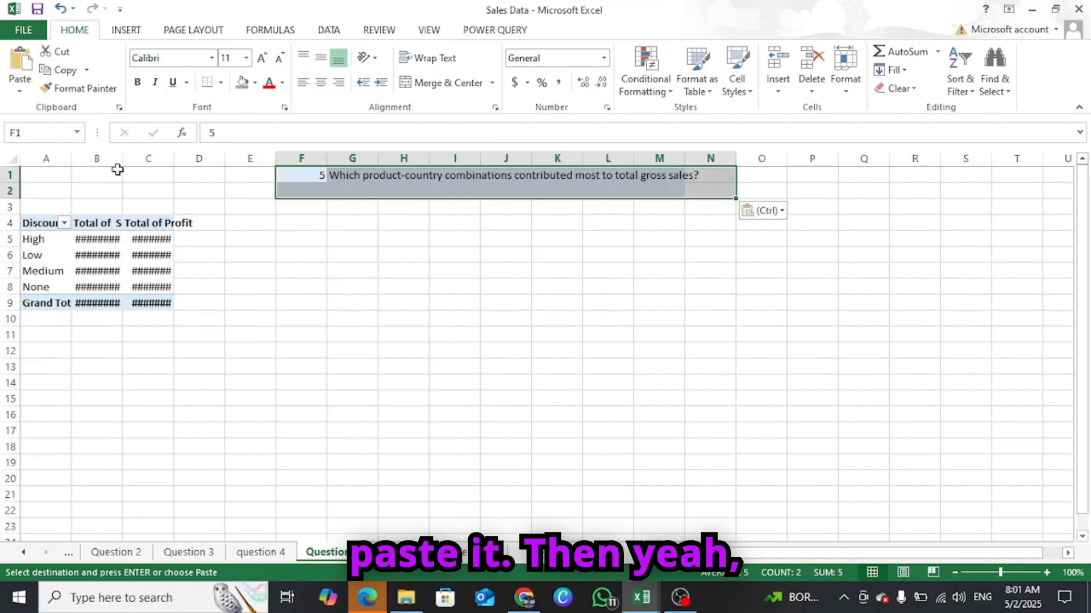
Clear the pasted PivotTable's layout by removing Discount Band from the rows and Values from the columns.
click(85, 251)
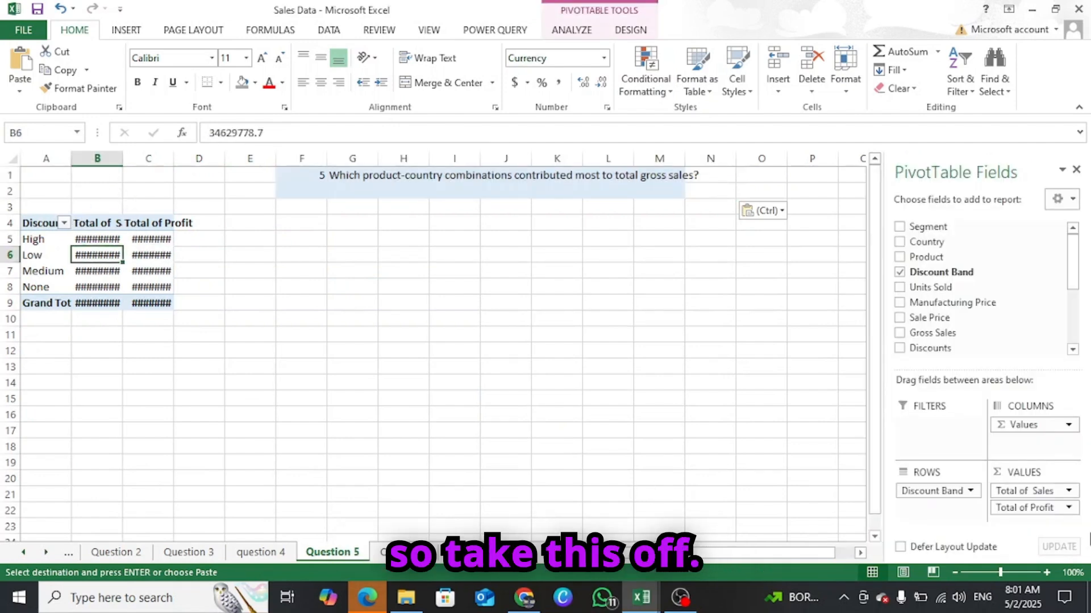
drag(937, 492, 949, 359)
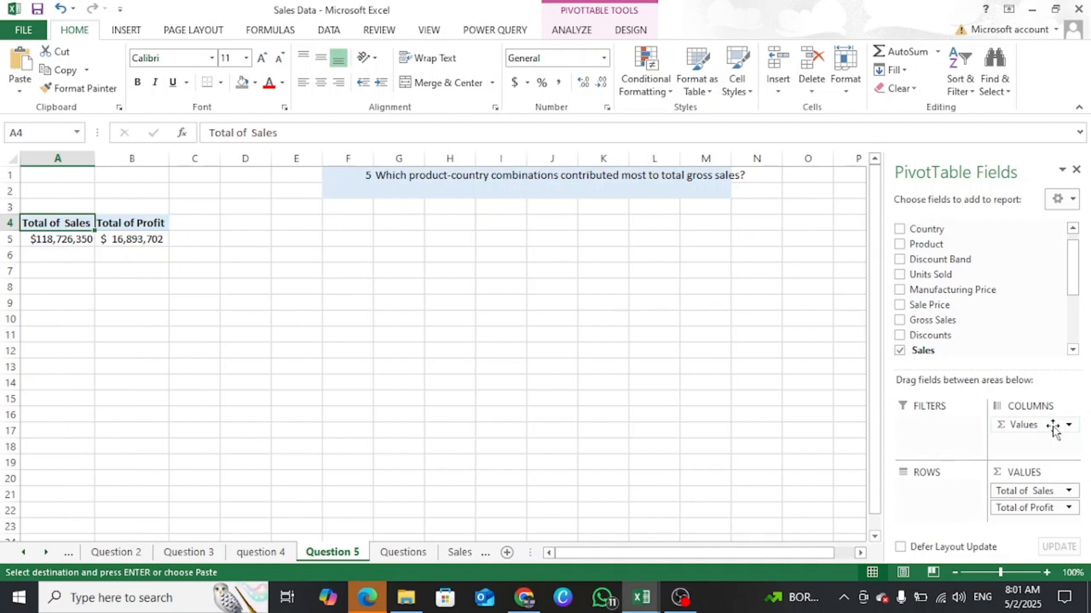
drag(1031, 425, 984, 348)
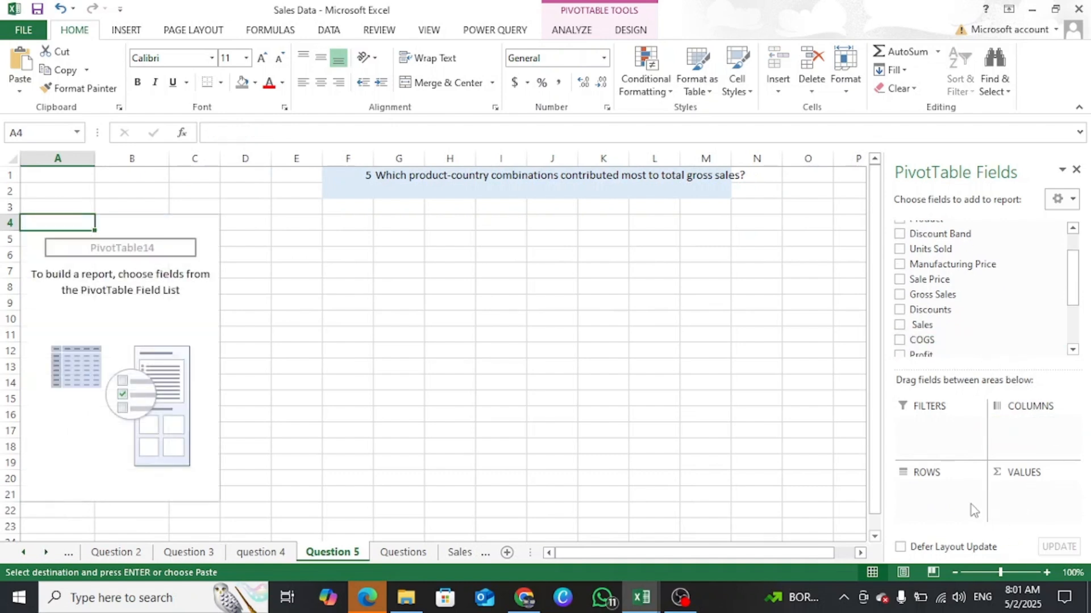
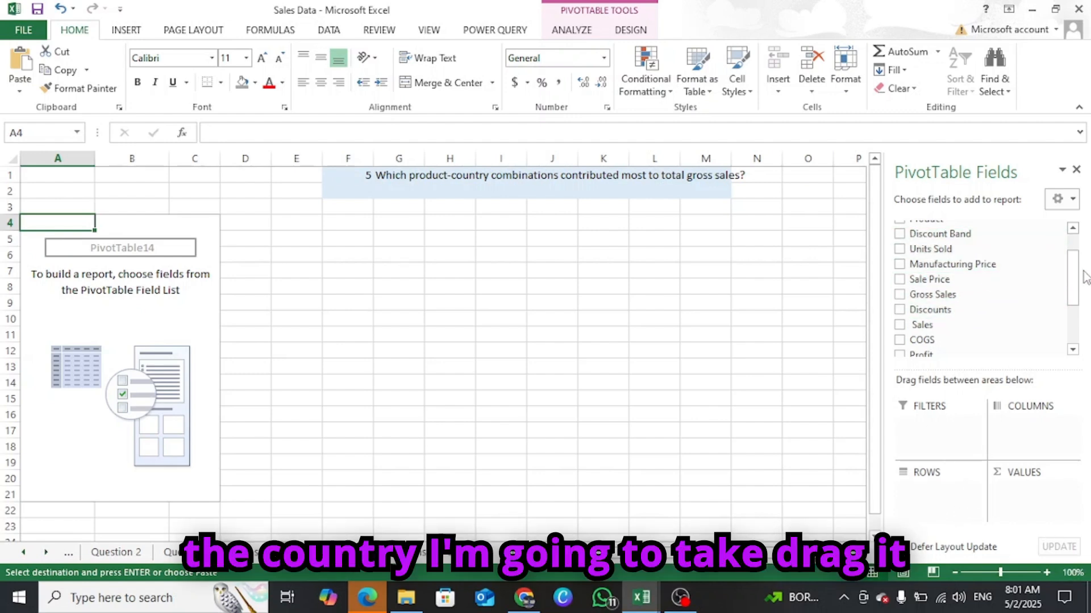
Build the PivotTable with Country in the rows, Product in the columns and Gross Sales as the summed values.
scroll(966, 295, up, 3)
drag(966, 243, 955, 502)
scroll(1075, 269, down, 1)
mouse_move(1075, 269)
mouse_down()
mouse_move(1076, 313)
mouse_move(1075, 258)
mouse_up()
drag(962, 253, 1028, 419)
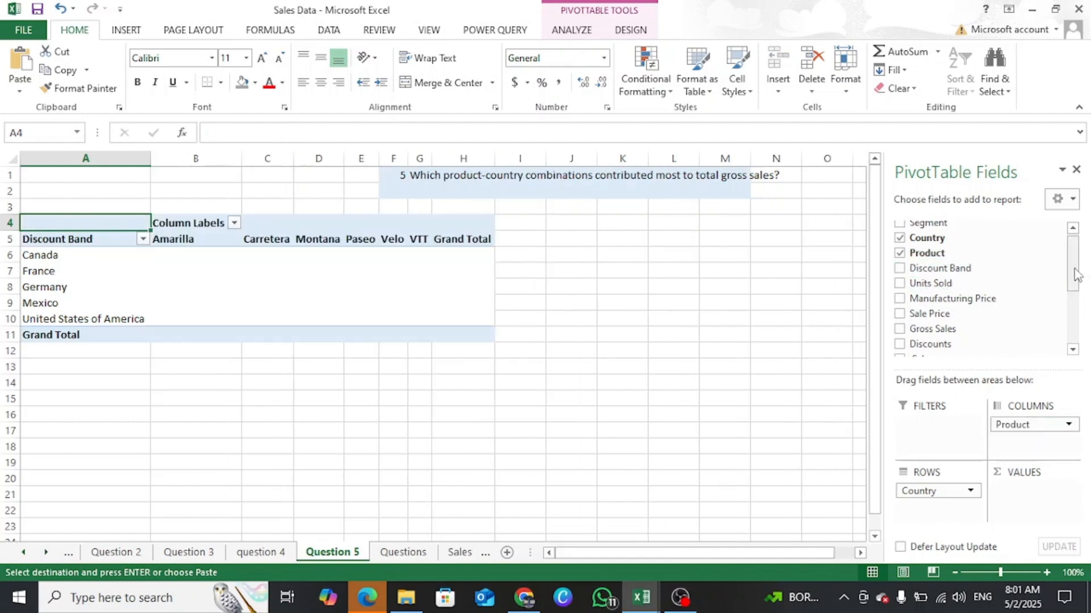
drag(1075, 275, 1076, 329)
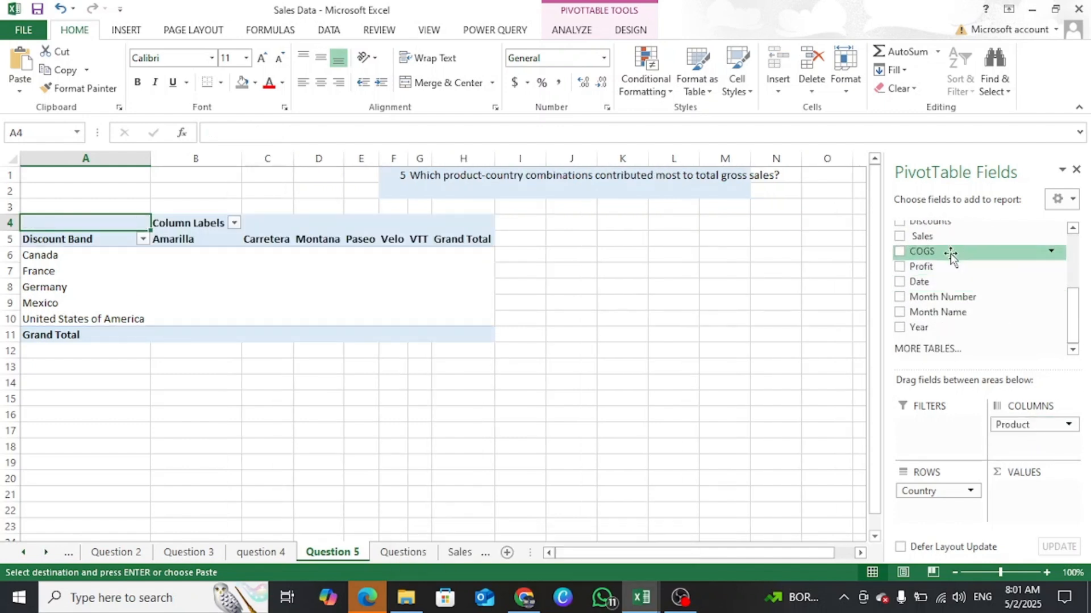
drag(1078, 323, 1072, 311)
drag(1016, 508, 1017, 505)
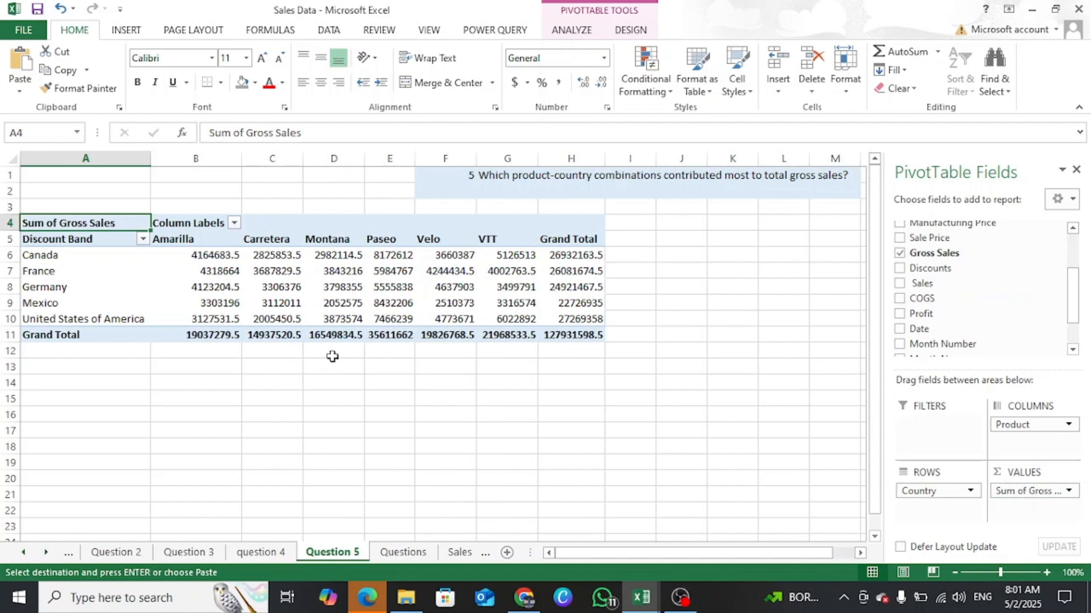
Rename the PivotTable's row header in cell A5 as "country".
click(70, 239)
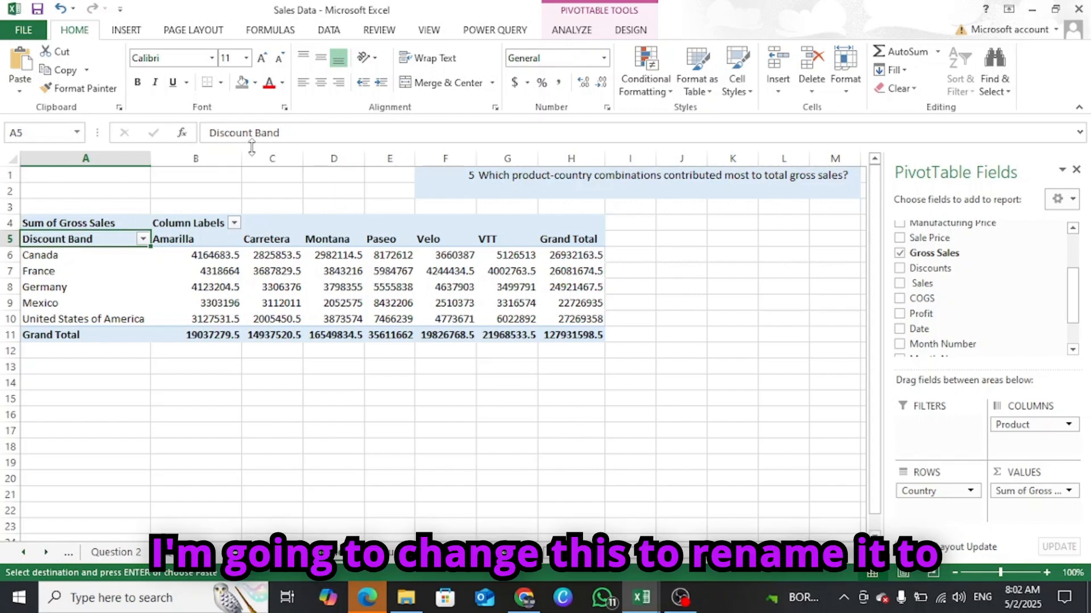
drag(287, 132, 164, 138)
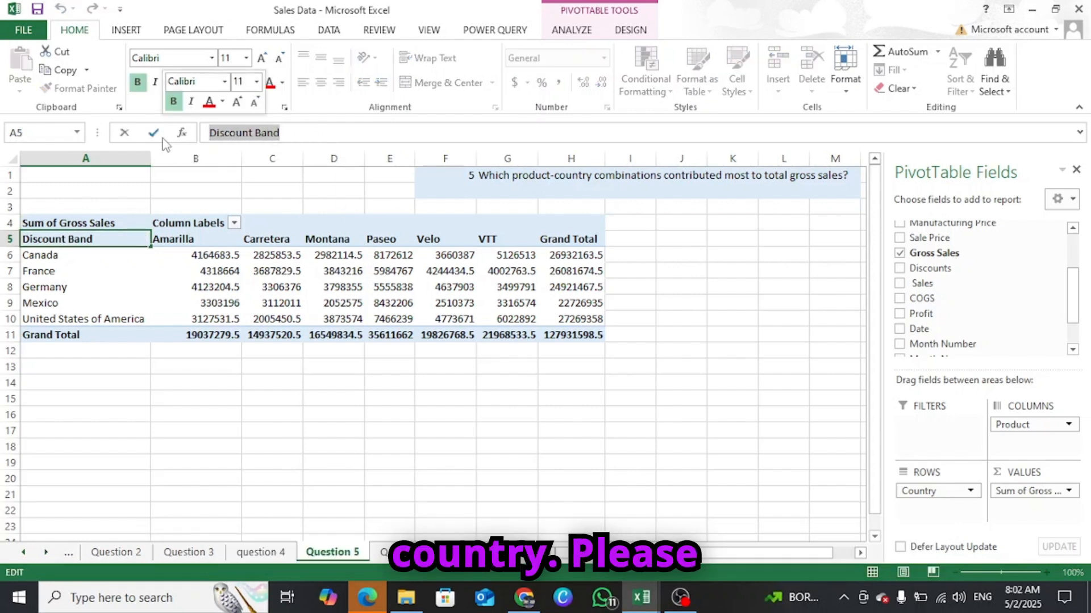
text(country)
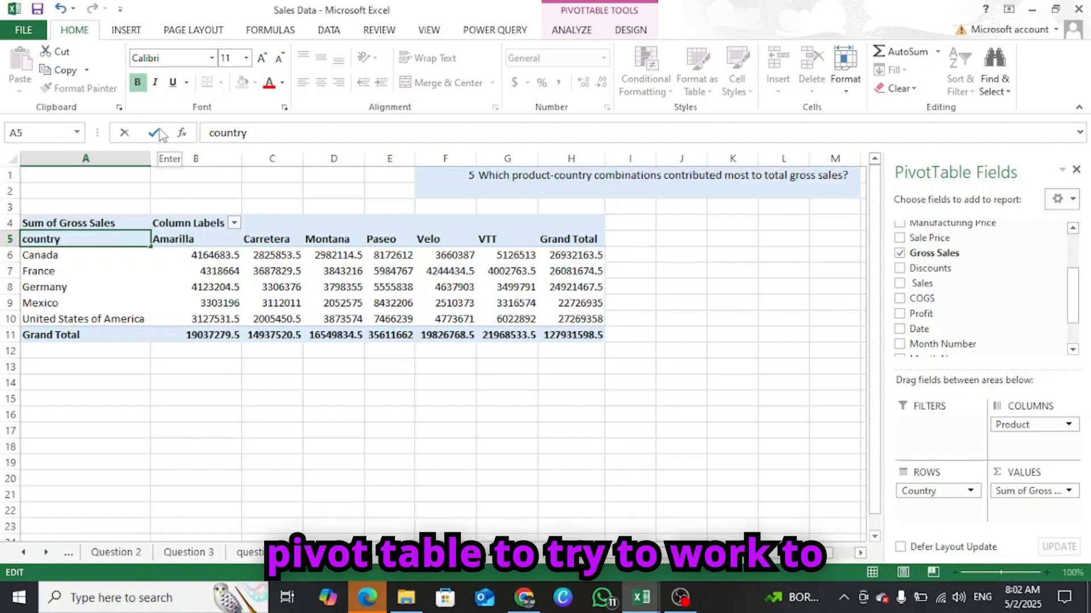
click(65, 288)
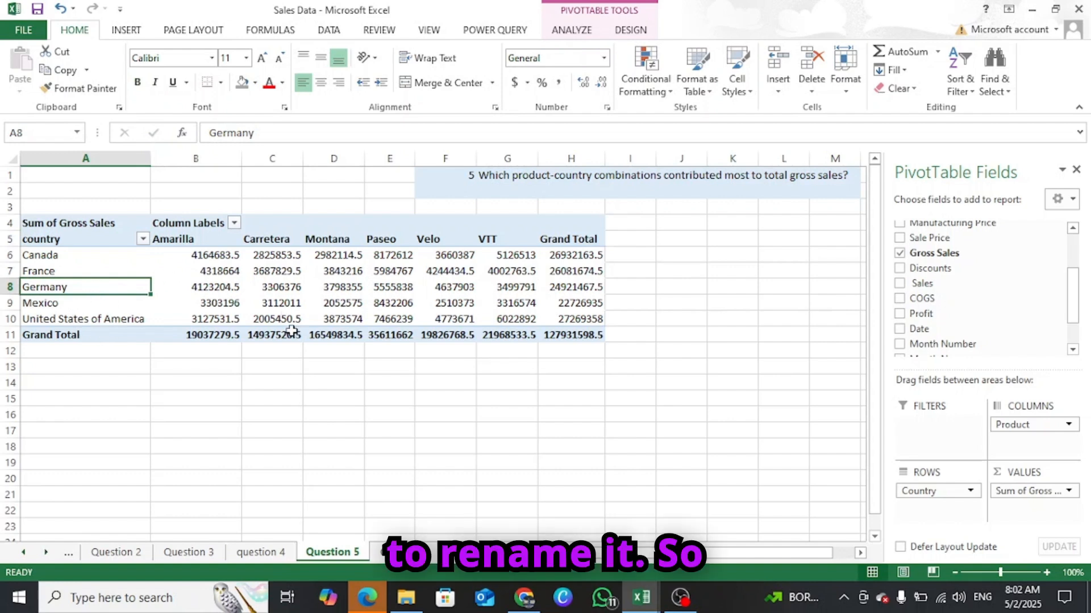
Format the PivotTable's Gross Sales values as Currency with the $ symbol and 0 decimal places.
click(200, 255)
right_click(201, 256)
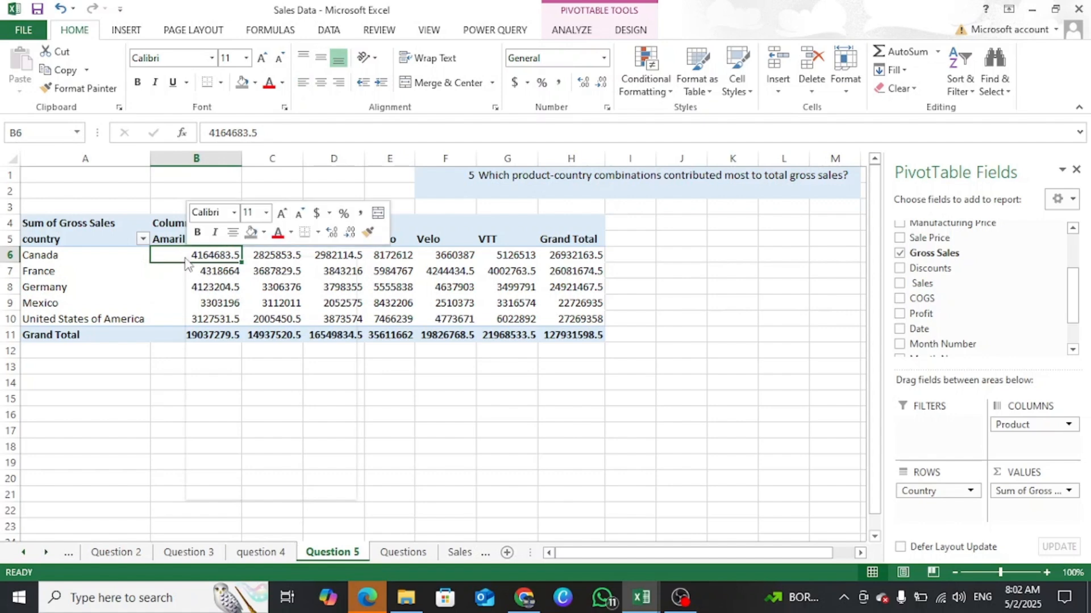
click(250, 307)
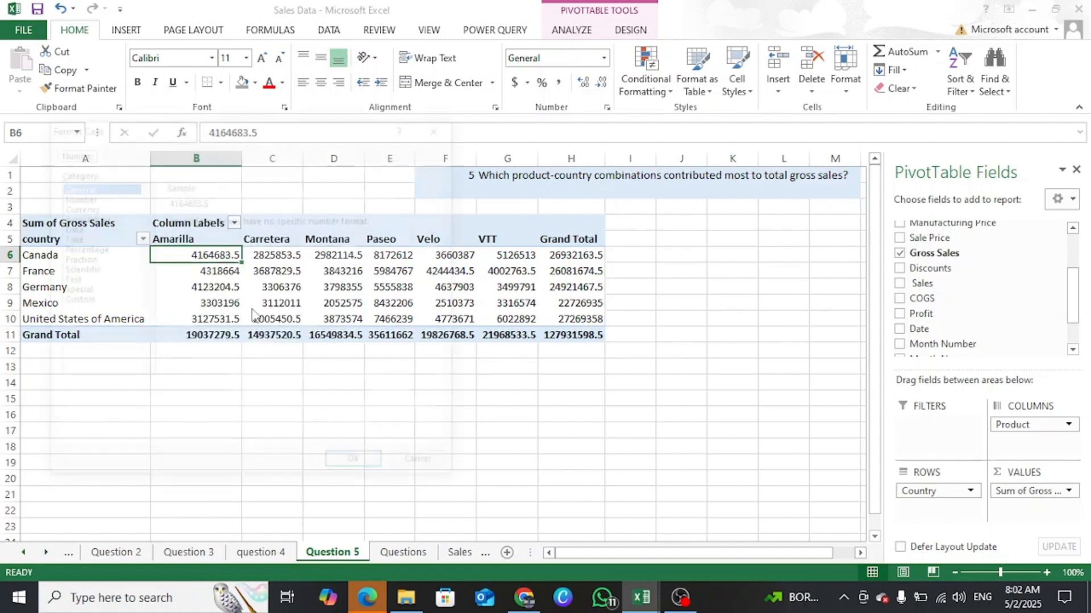
click(80, 207)
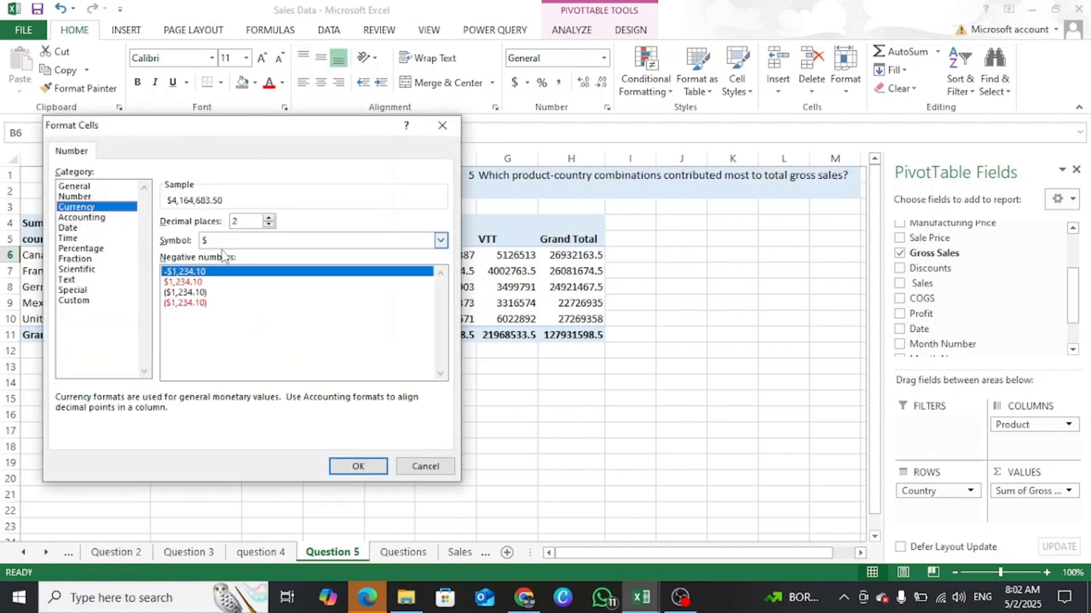
double_click(269, 224)
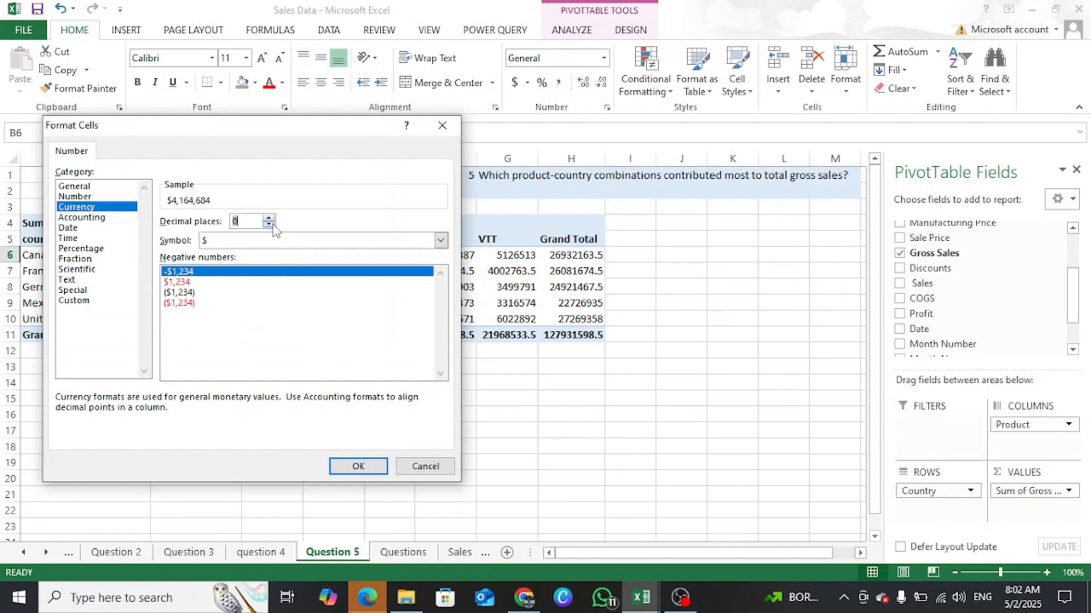
click(357, 466)
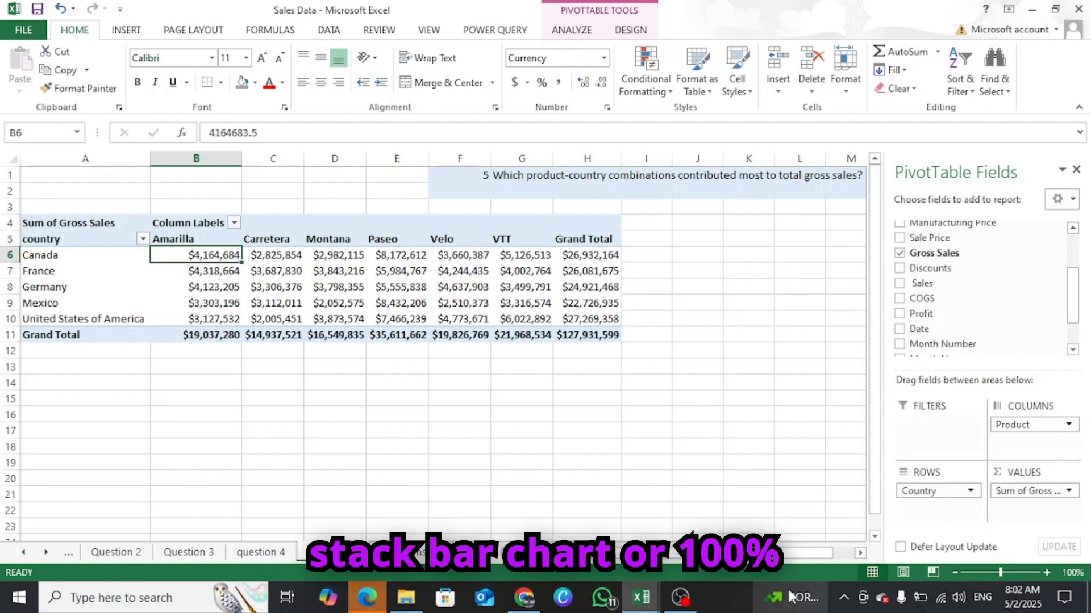
Insert a Stacked Bar PivotChart of gross sales and place it beside the PivotTable, beneath the question heading.
mouse_move(792, 597)
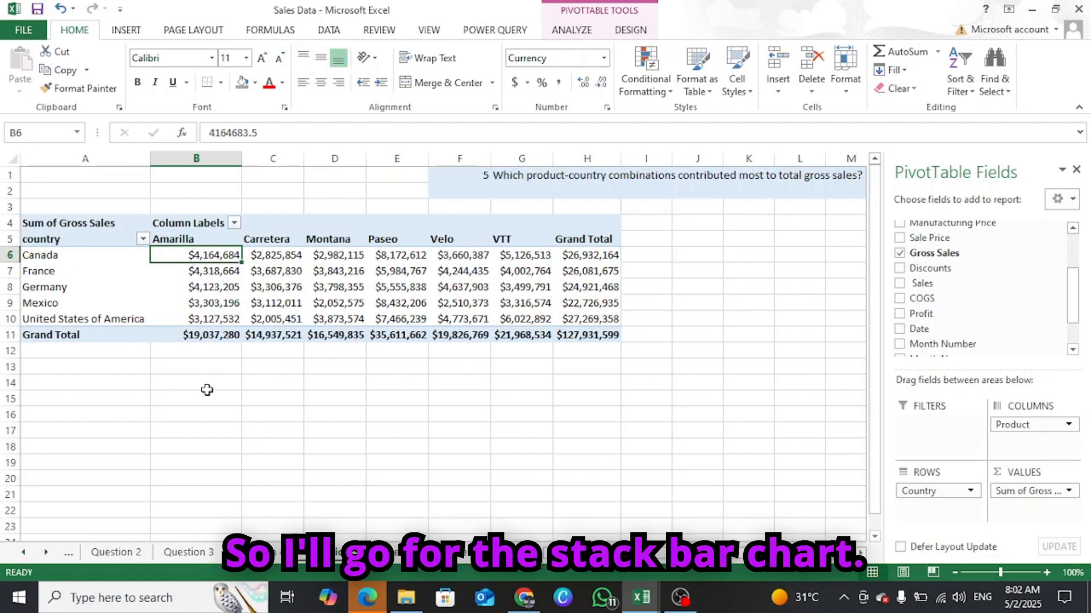
click(571, 30)
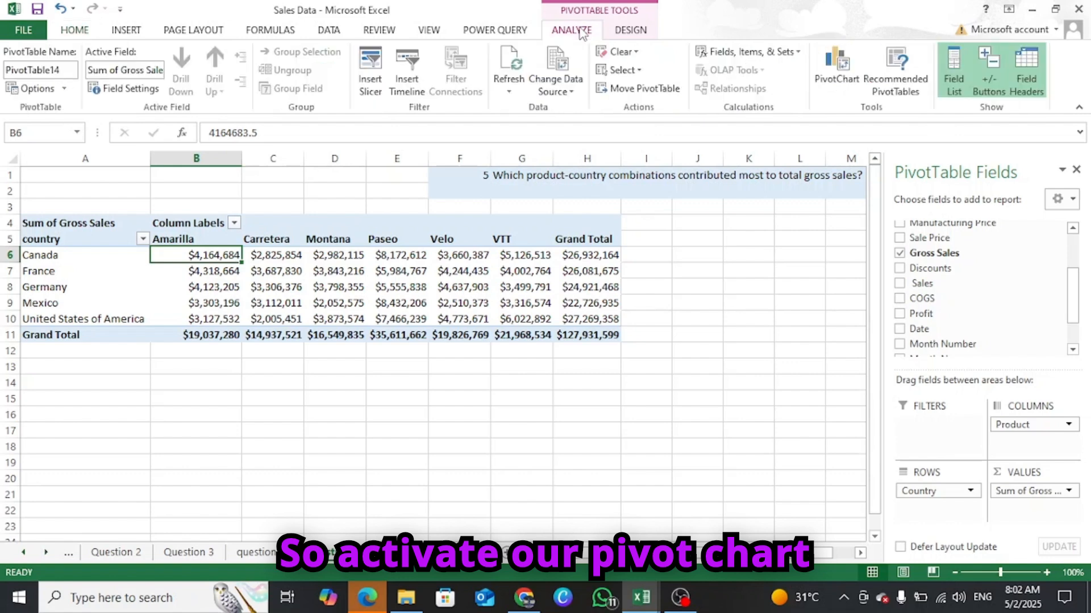
click(845, 76)
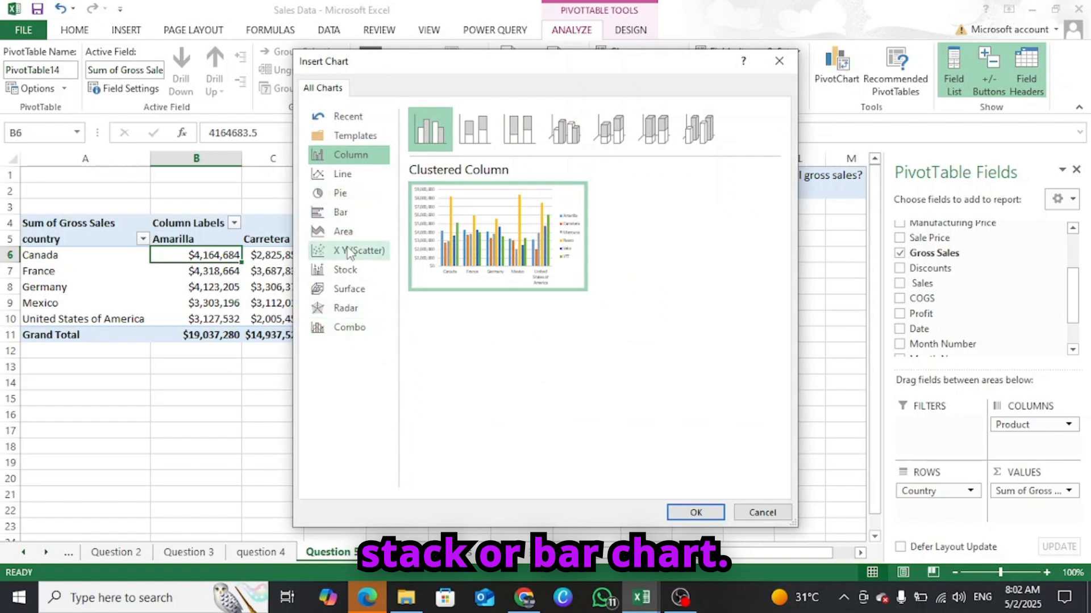
click(343, 213)
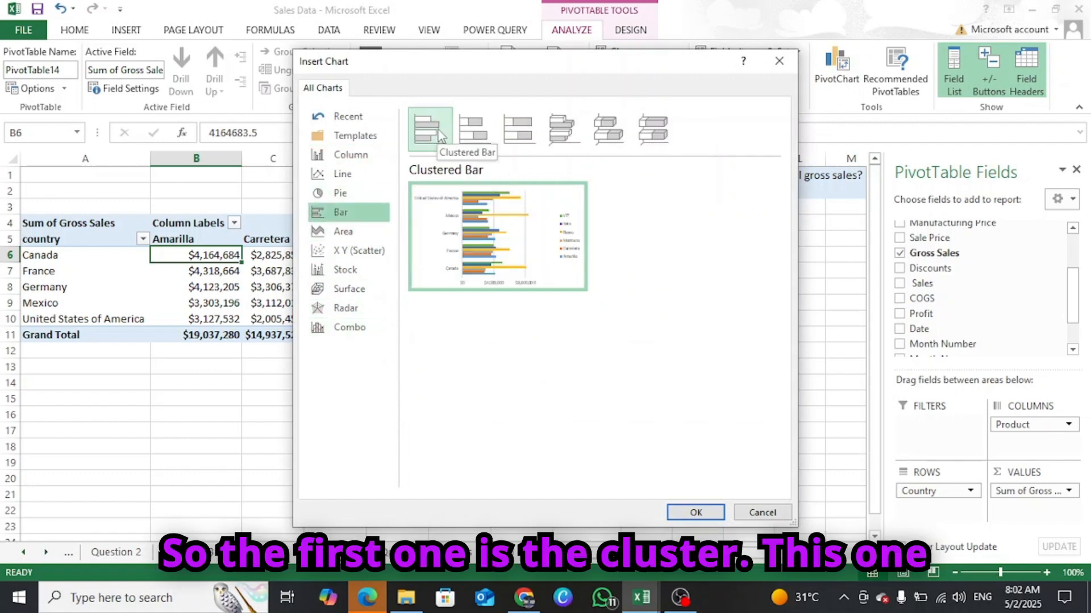
click(476, 138)
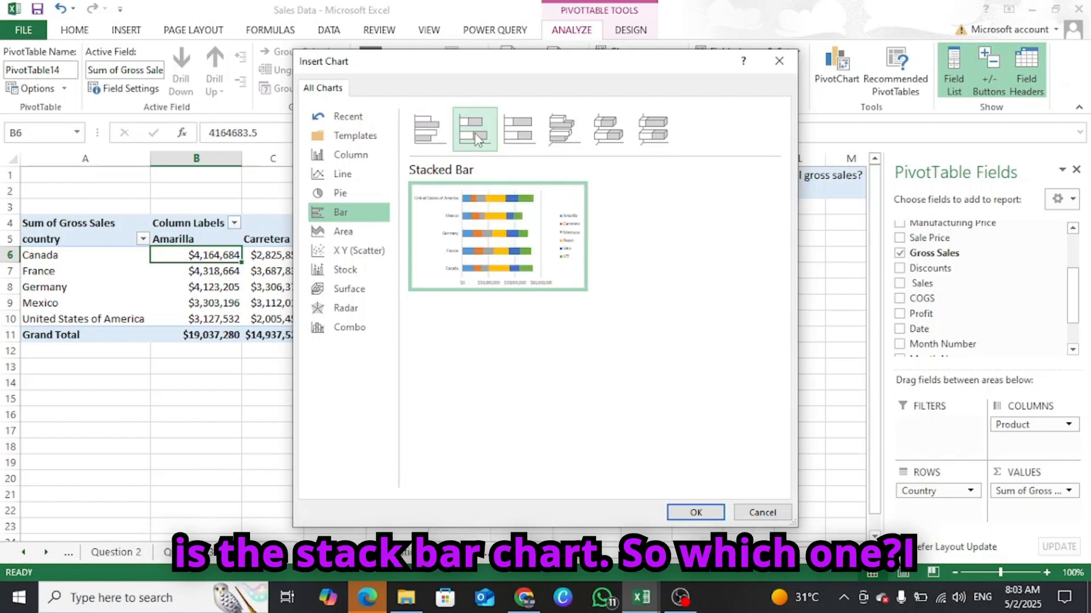
click(695, 514)
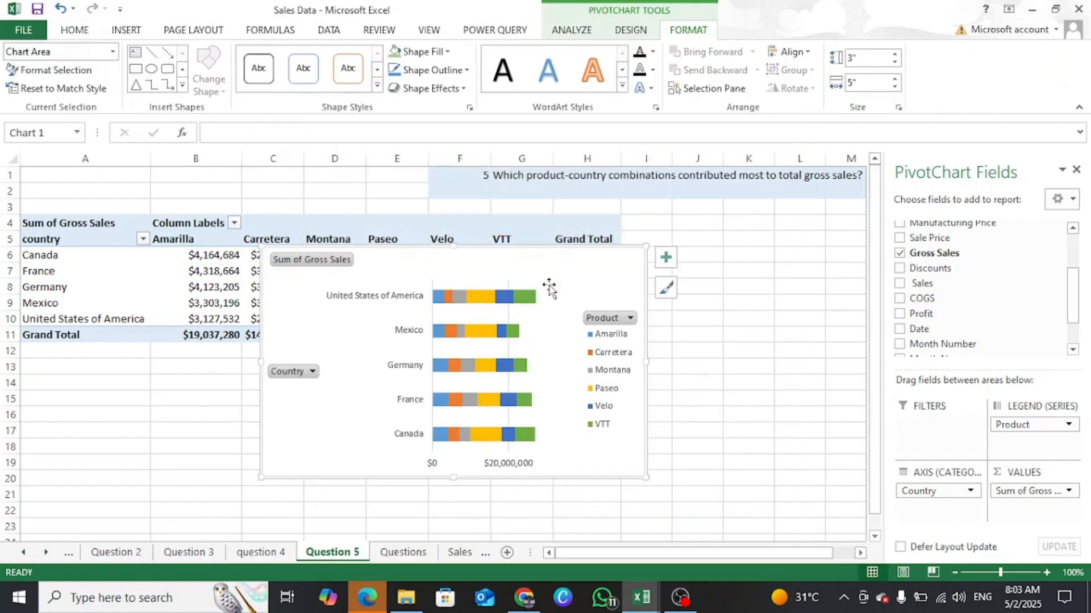
drag(555, 260, 736, 209)
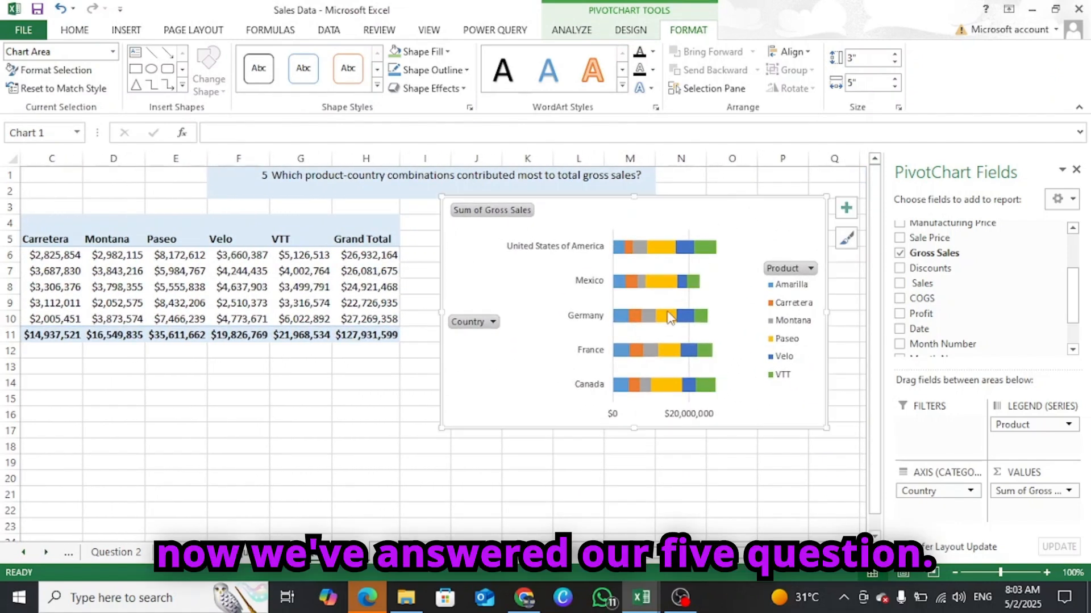
Add a new sheet to the workbook and name it Dashboard.
mouse_move(668, 316)
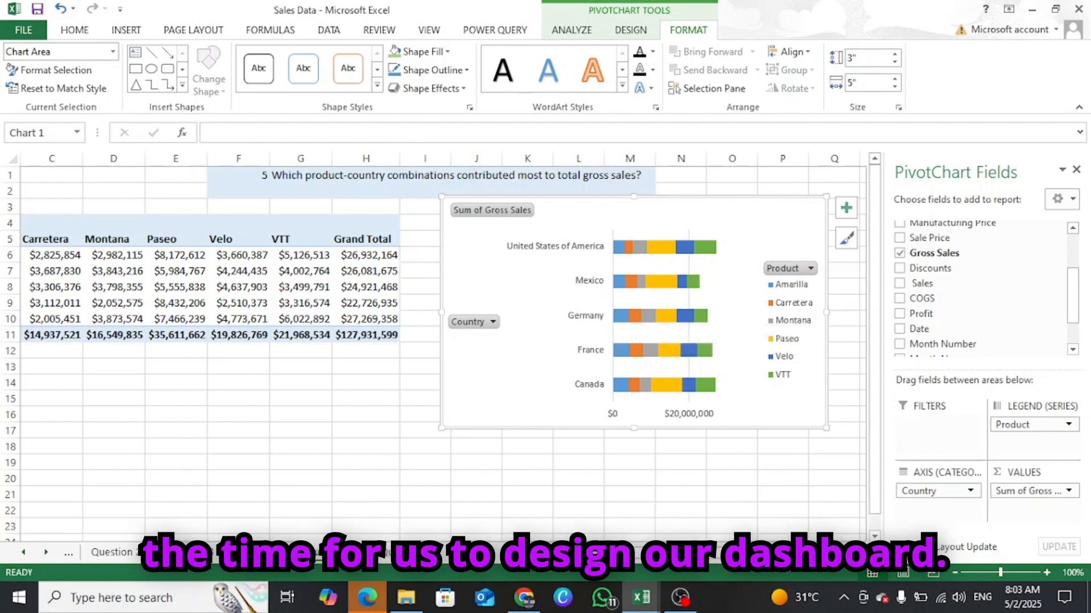
click(482, 551)
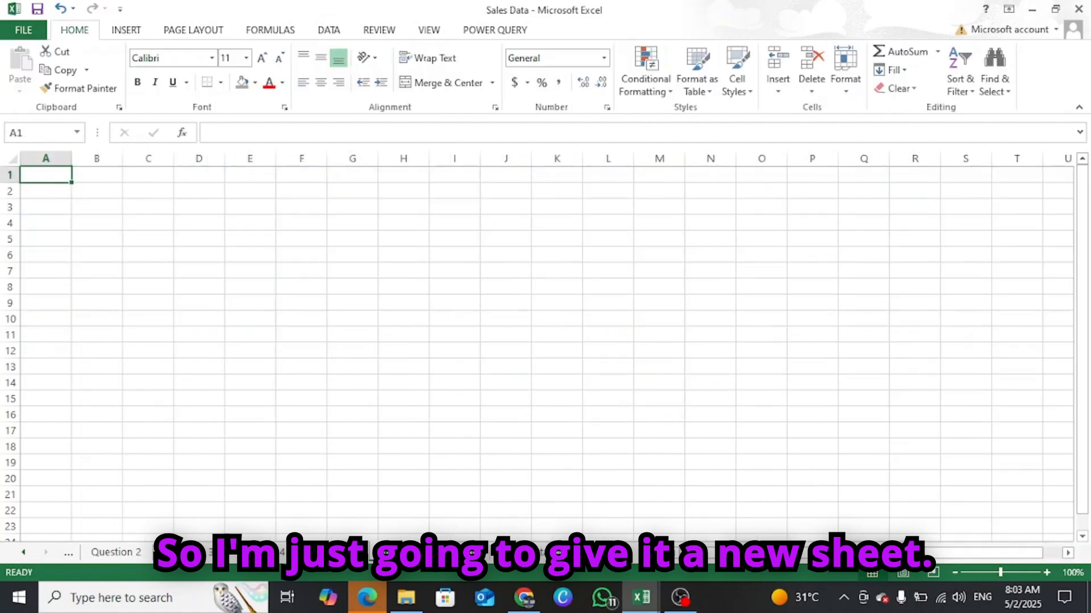
right_click(394, 553)
click(415, 409)
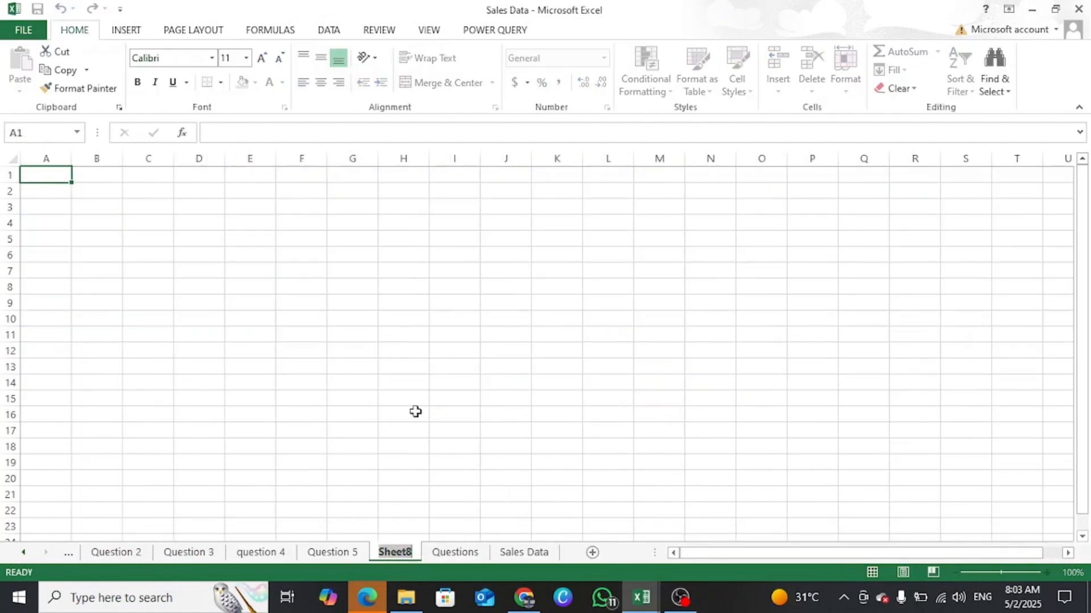
text(Das)
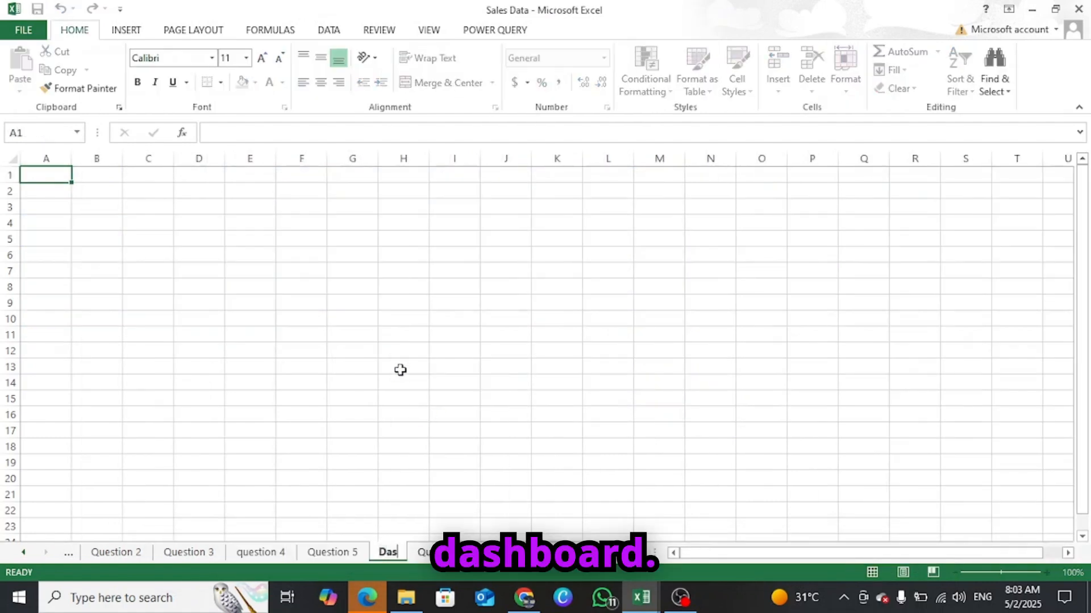
text(hboard)
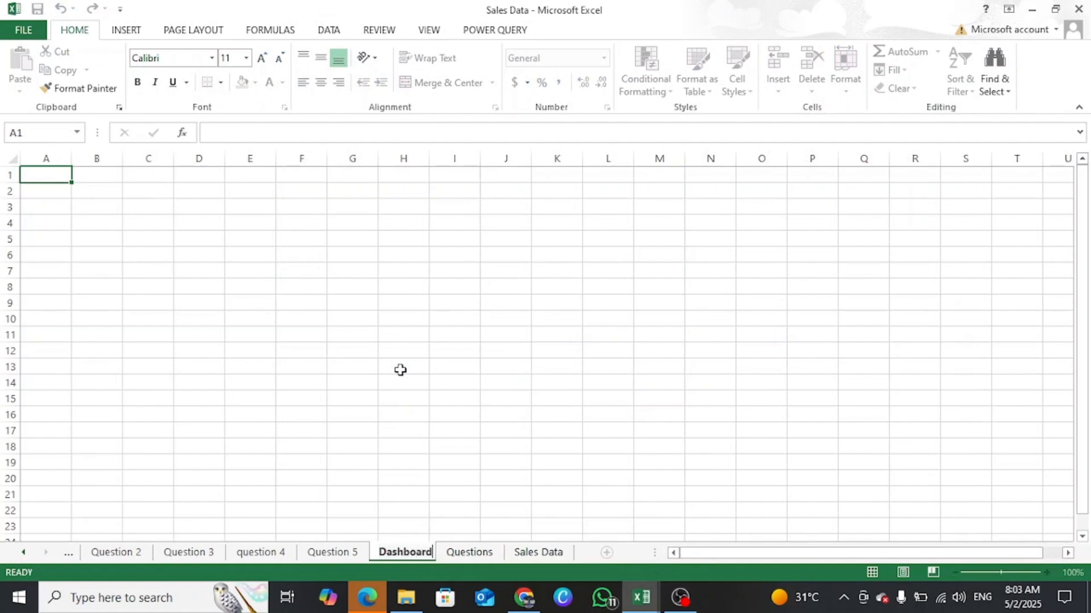
click(248, 299)
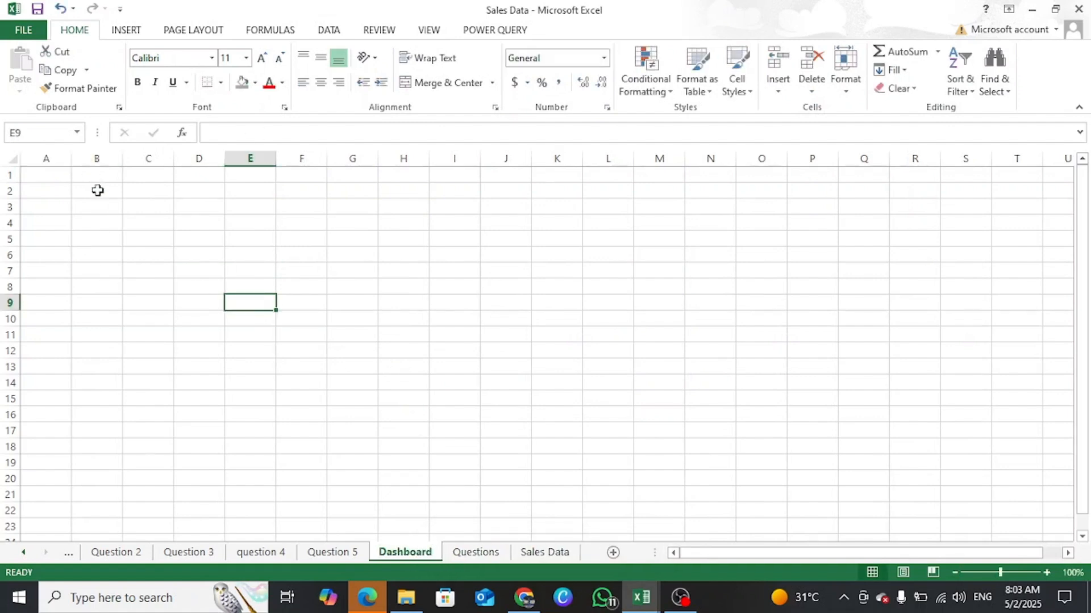
Hide the gridlines on the Dashboard sheet.
click(427, 31)
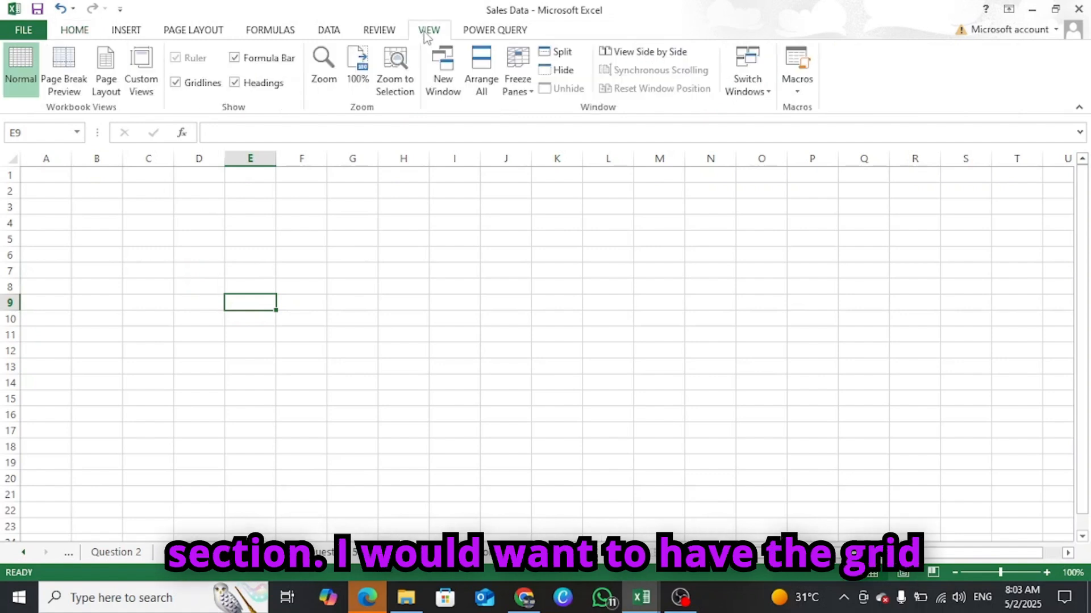
click(175, 83)
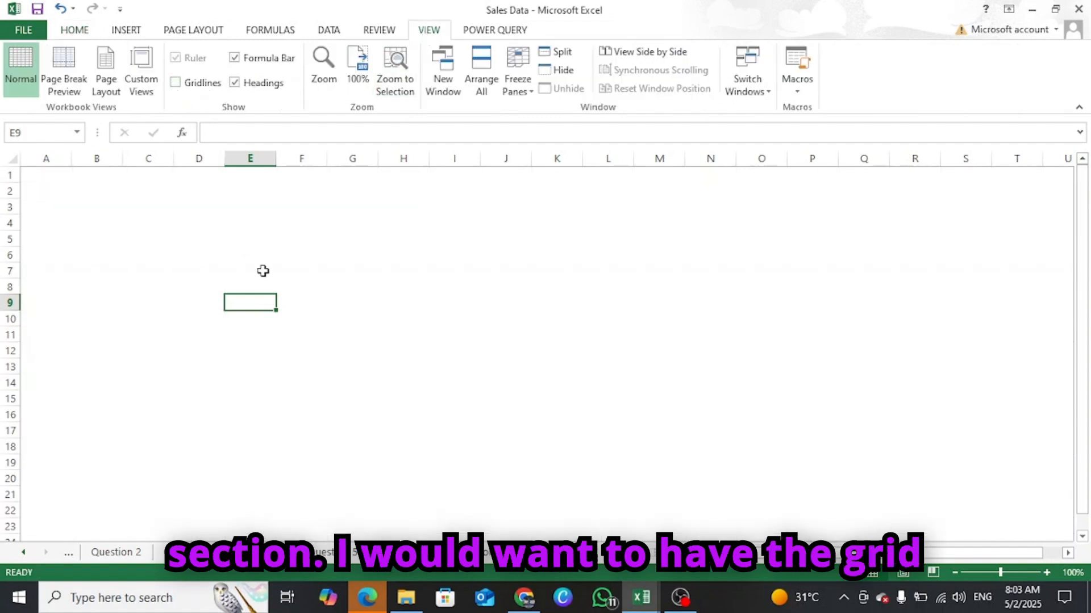
click(325, 403)
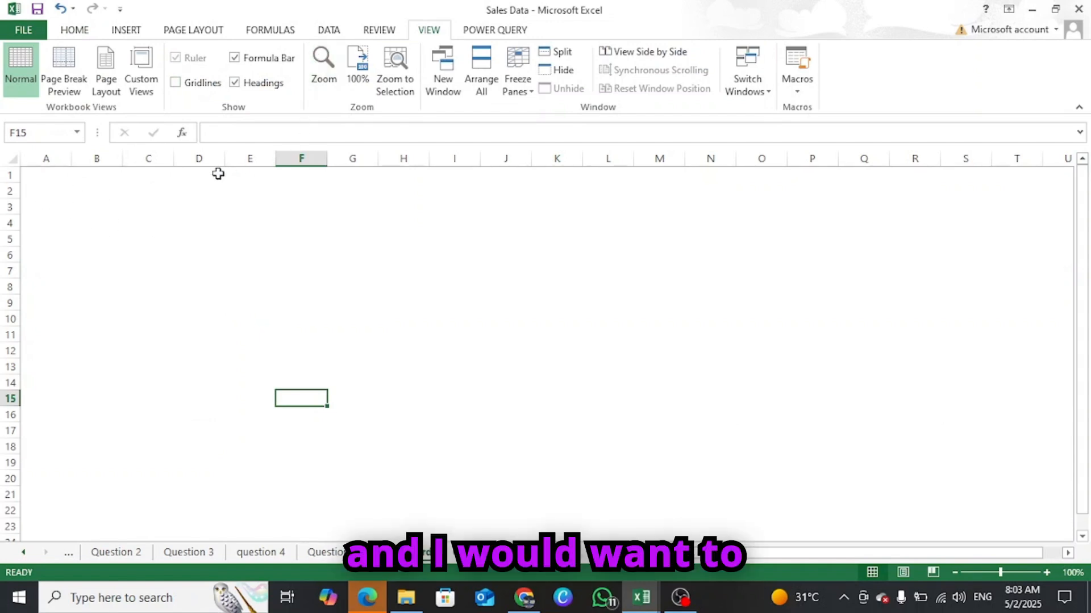
Fill the range A1:T538 of the Dashboard sheet with light grey as the background.
click(74, 31)
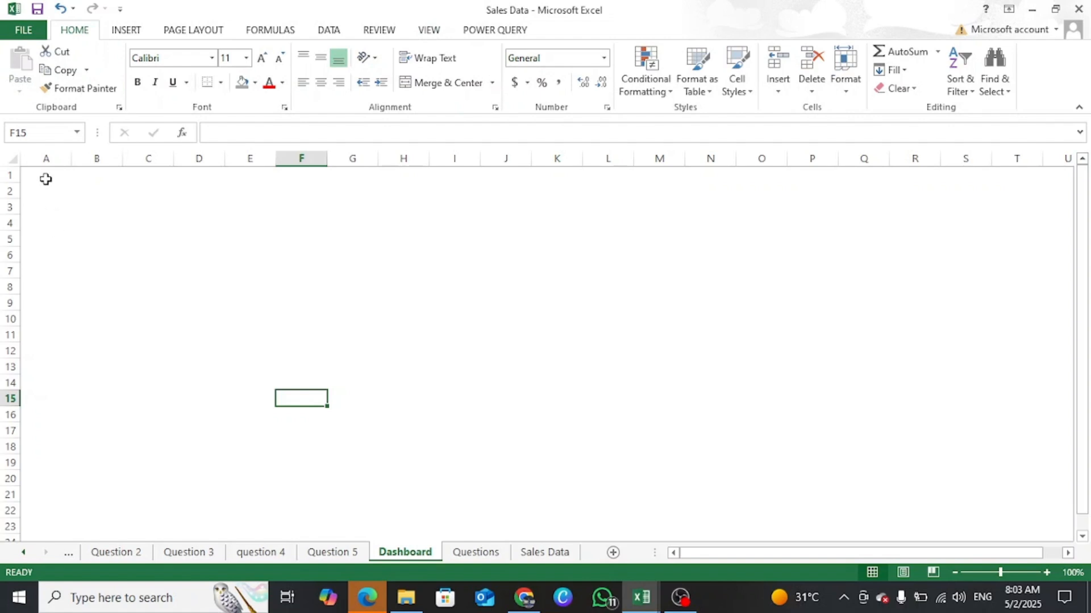
drag(46, 176, 994, 609)
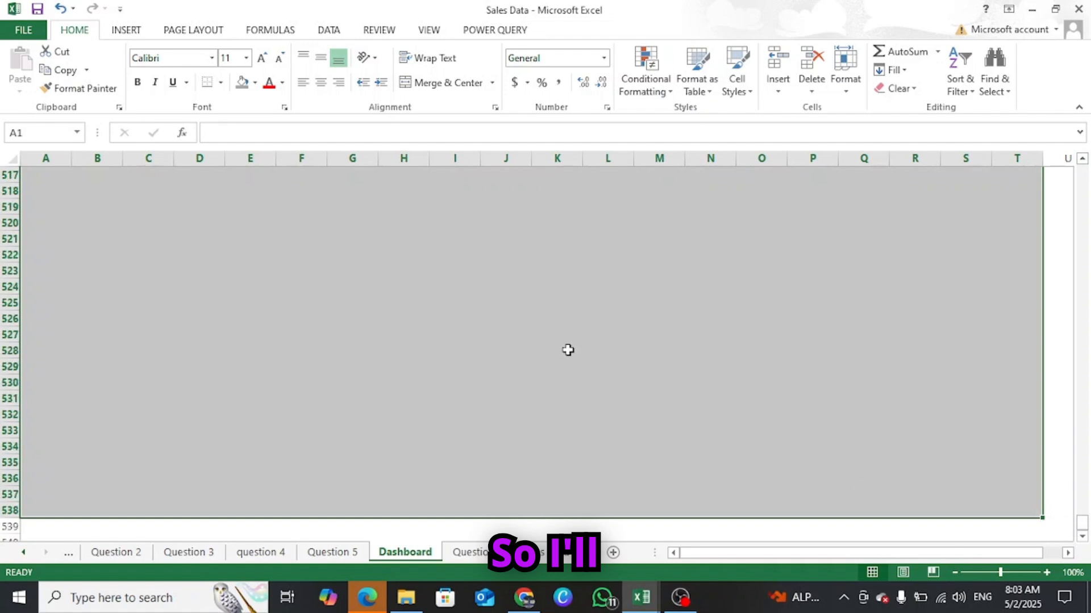
click(255, 84)
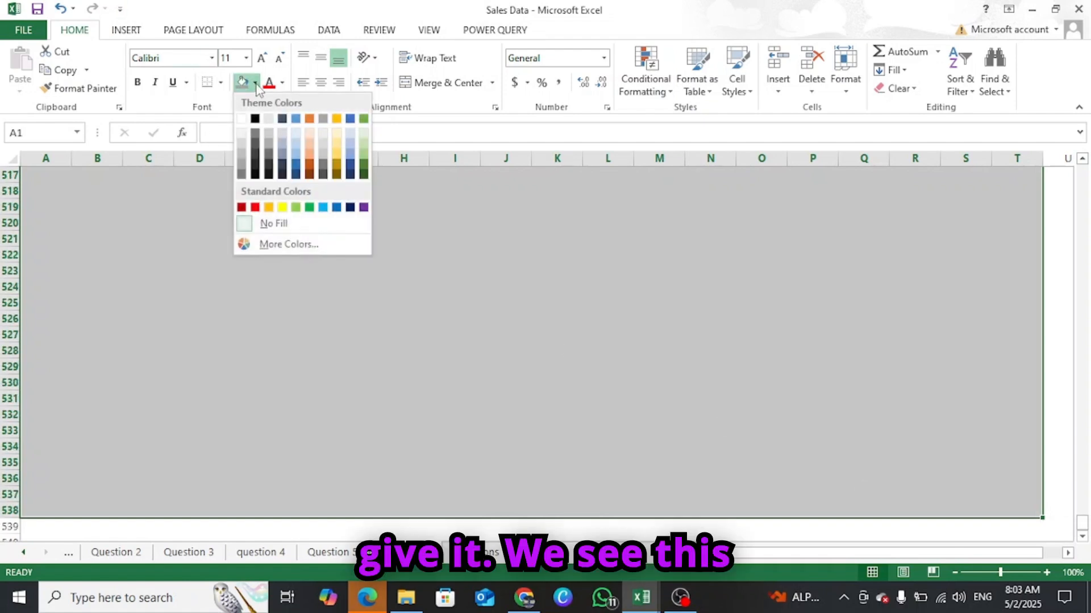
click(242, 161)
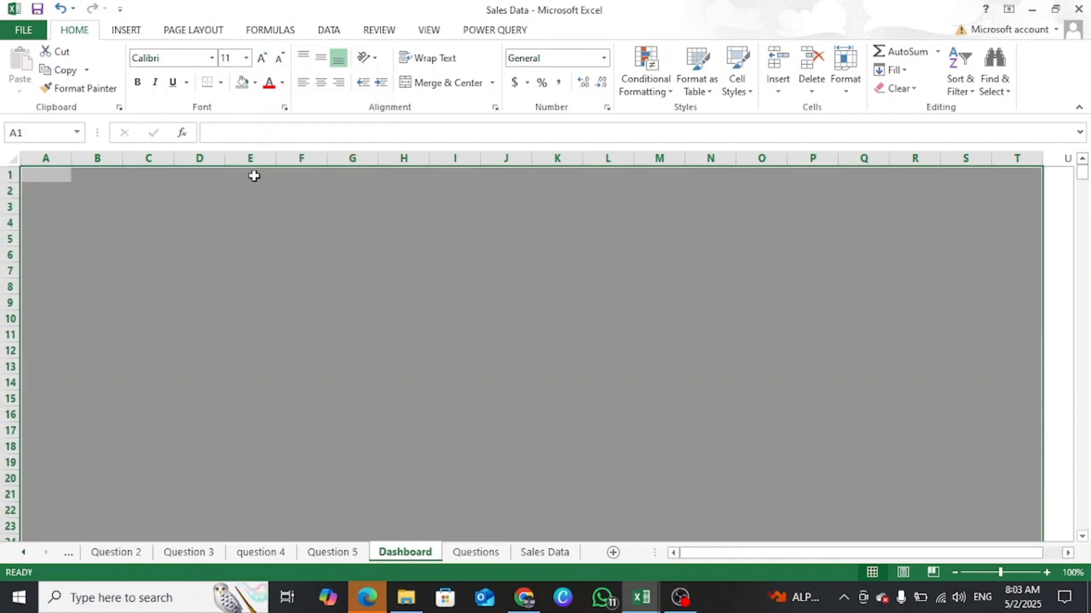
click(271, 242)
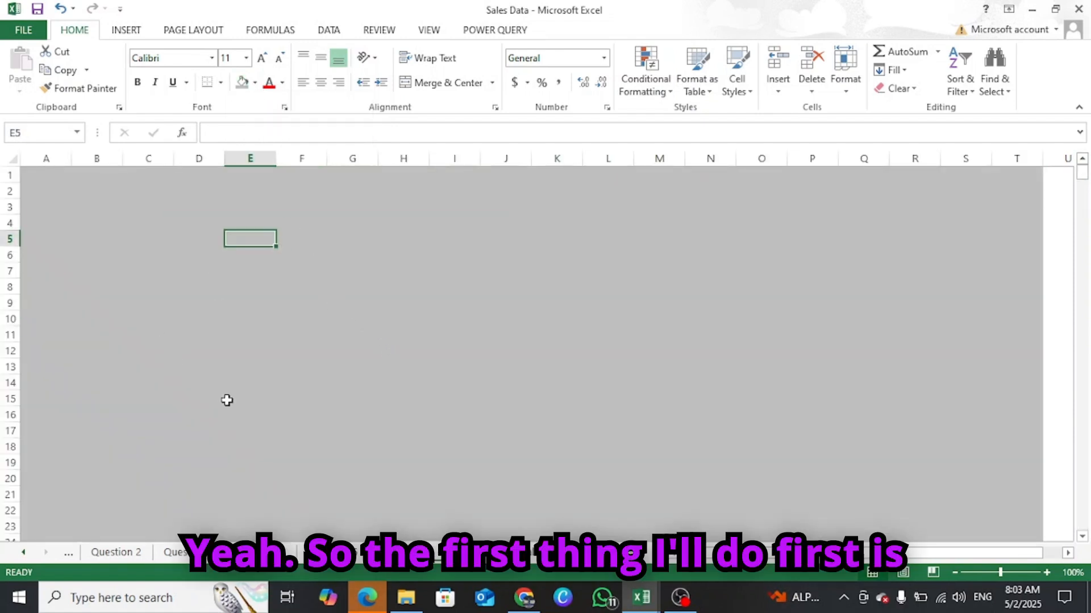
Copy the total profit by country chart from the Question 1 sheet and paste it on the Dashboard at cell D12.
click(24, 553)
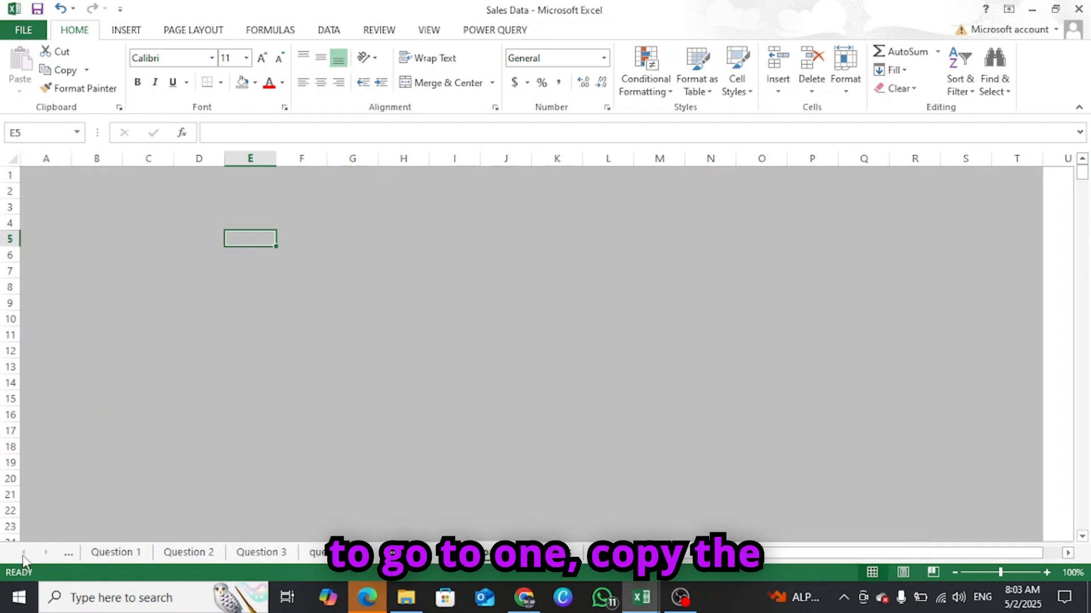
click(116, 552)
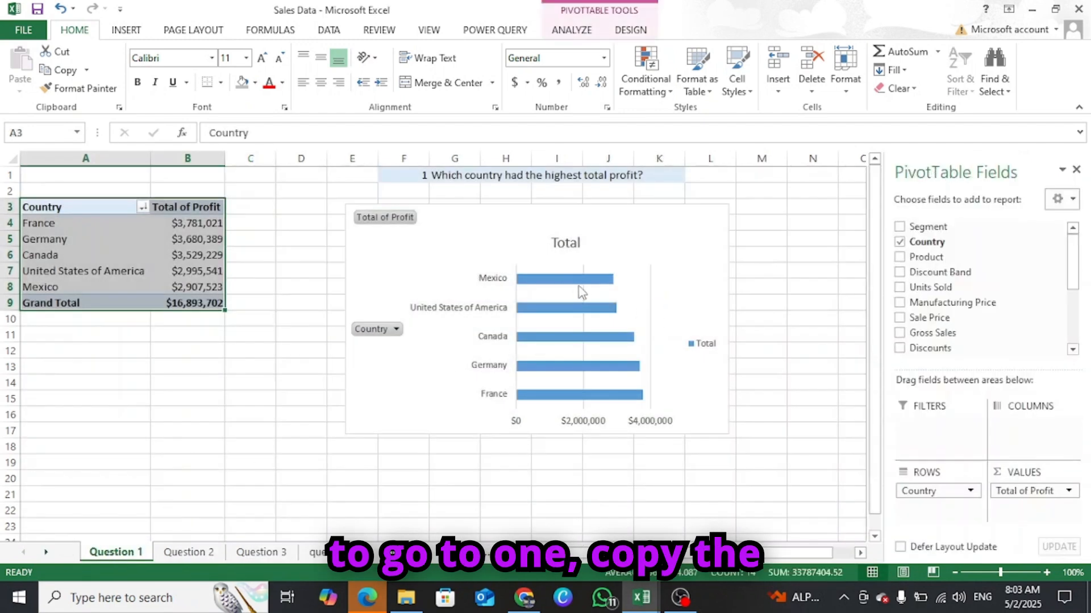
click(712, 216)
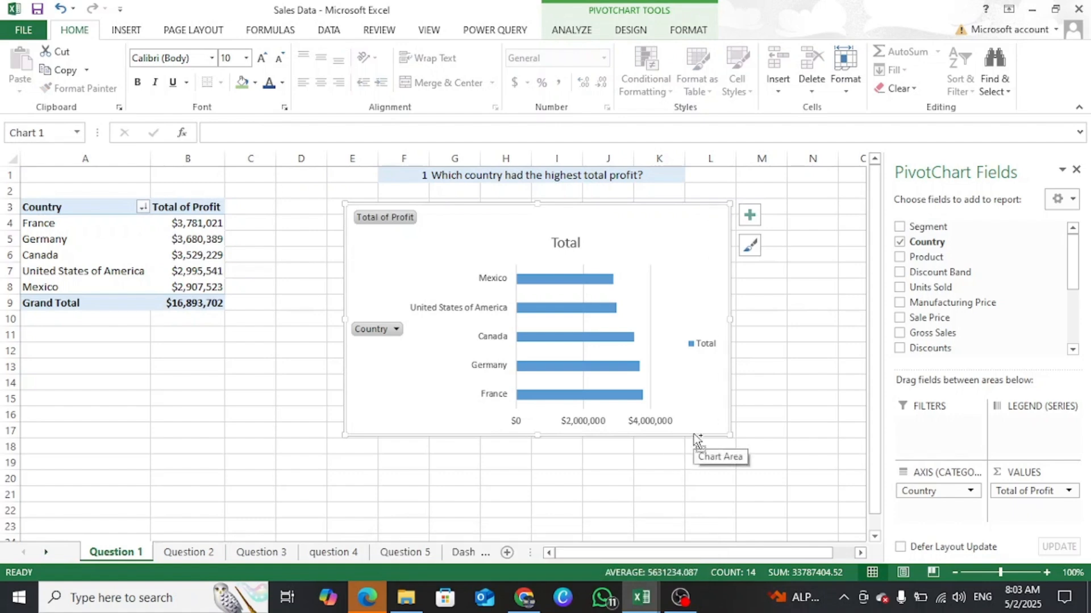
key(ctrl+c)
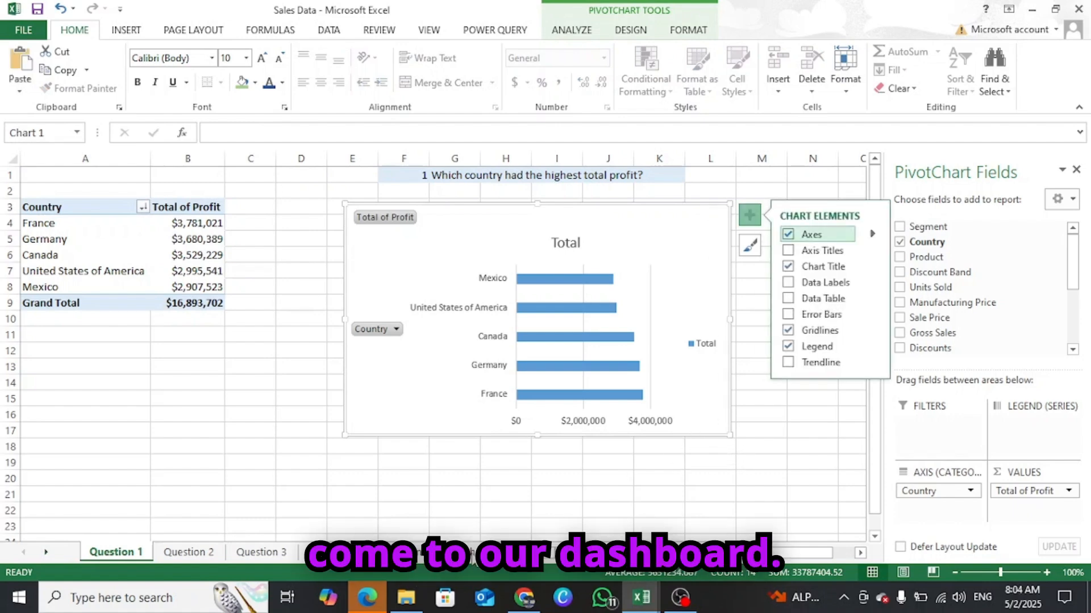
click(471, 552)
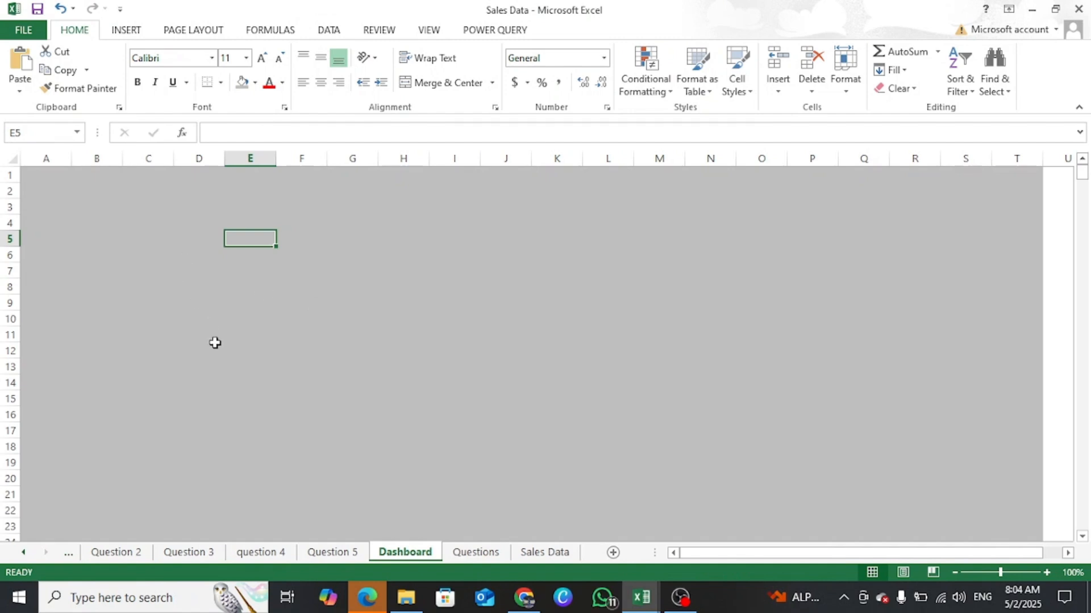
click(216, 346)
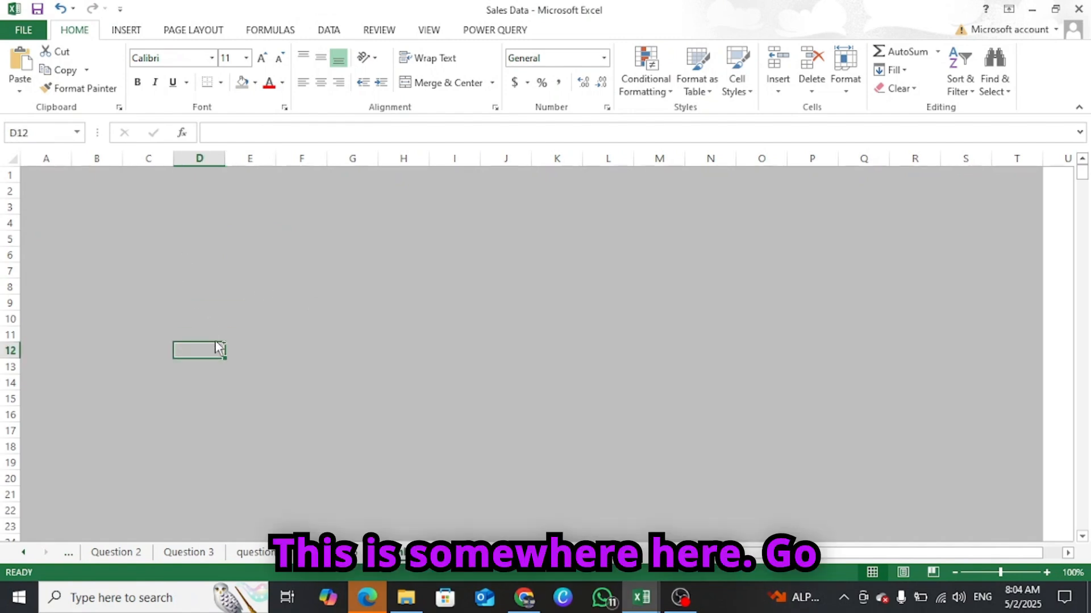
key(ctrl+v)
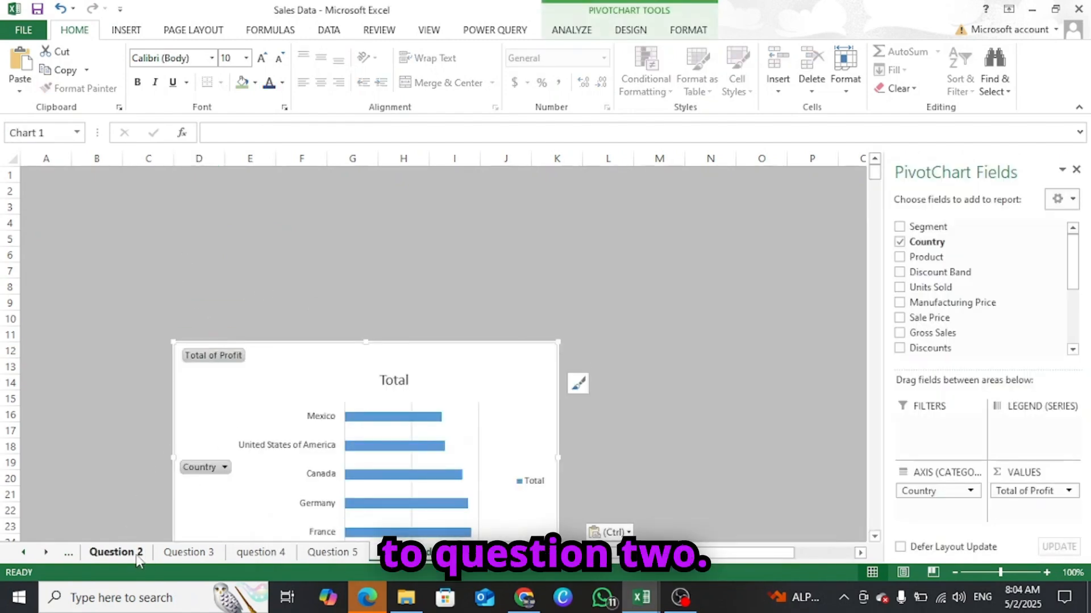
Copy the monthly sales line chart from the Question 2 sheet and paste it on the Dashboard at cell M14.
click(137, 557)
click(544, 240)
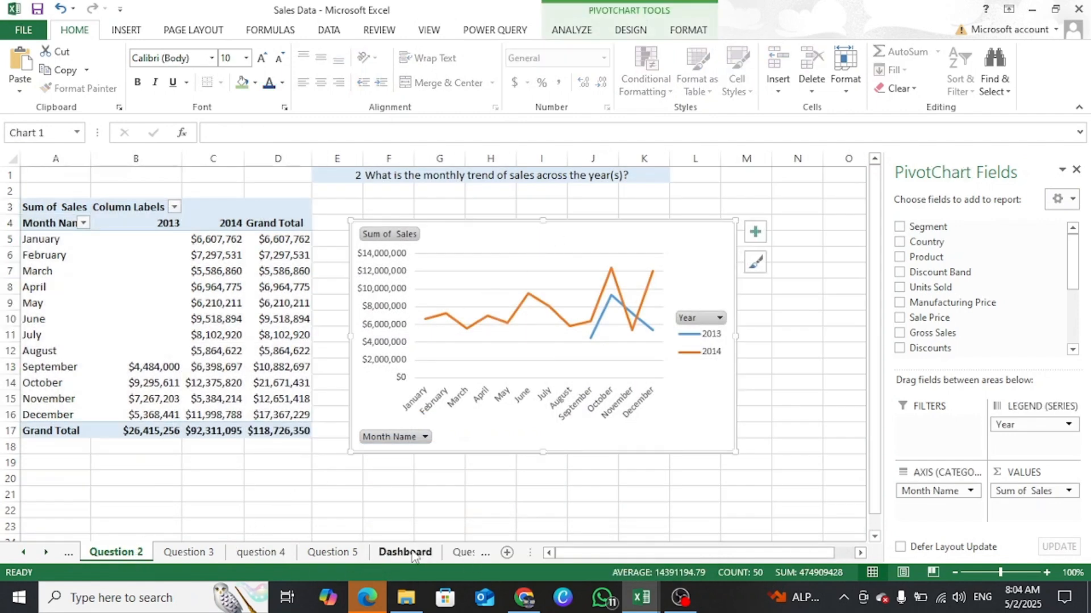
click(319, 552)
click(650, 381)
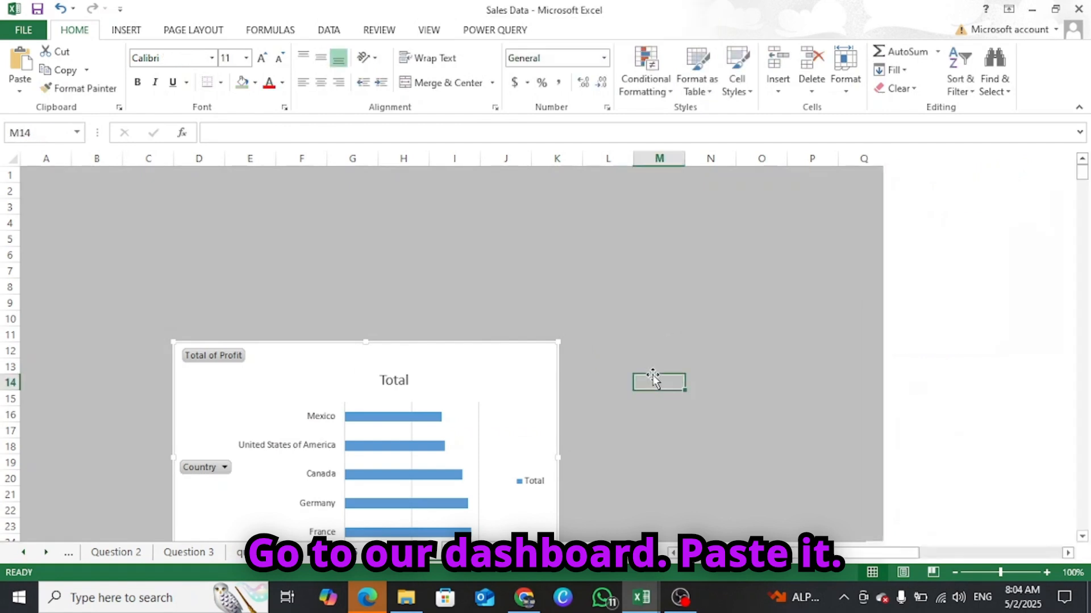
key(ctrl+v)
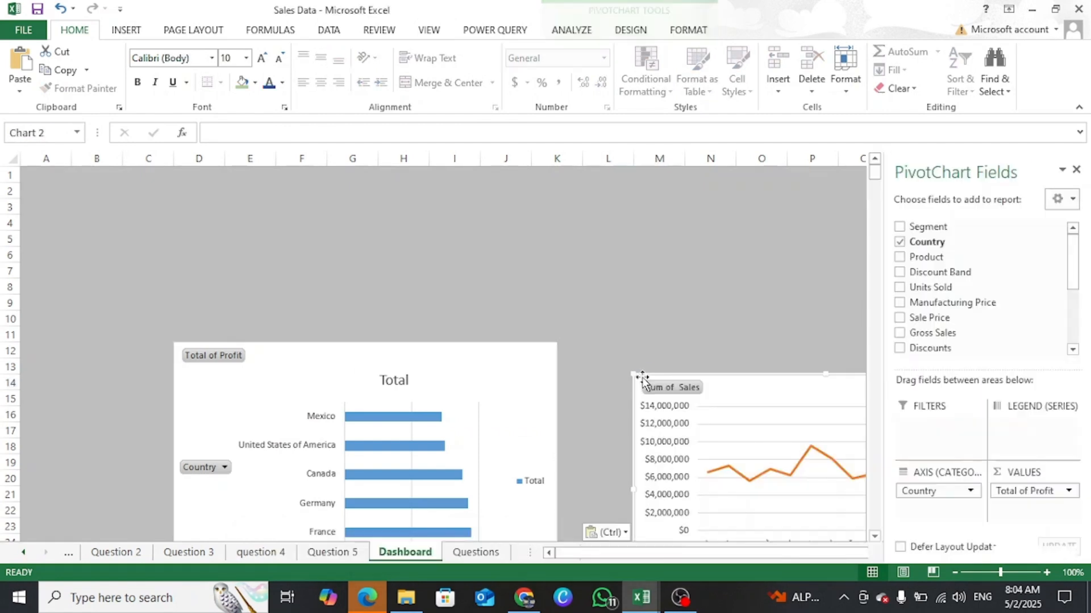
Copy the units sold by product chart from the Question 3 sheet and paste it on the Dashboard at cell G31.
click(189, 552)
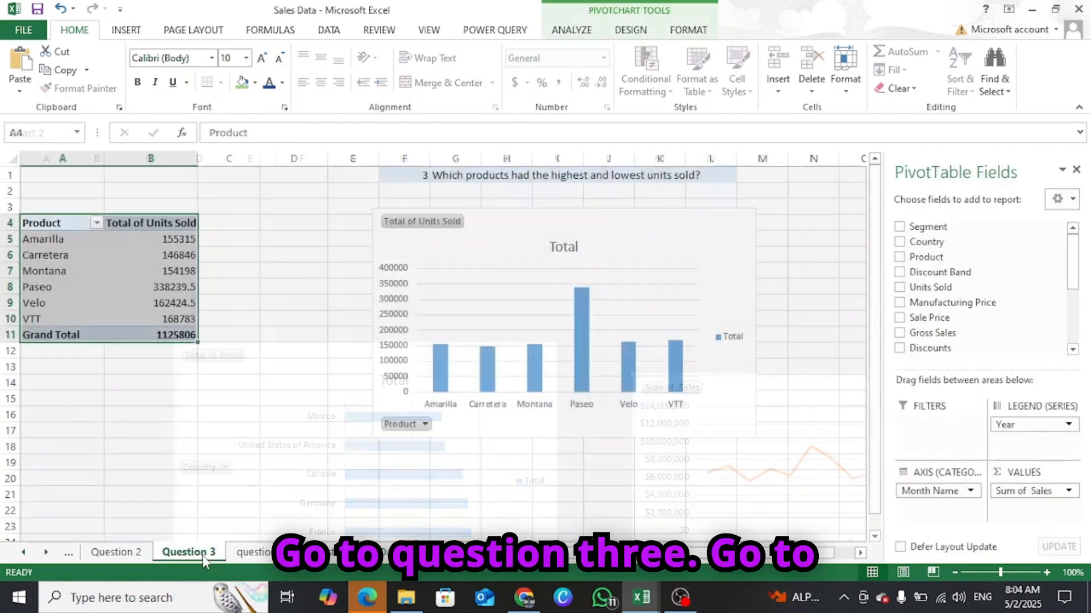
click(632, 220)
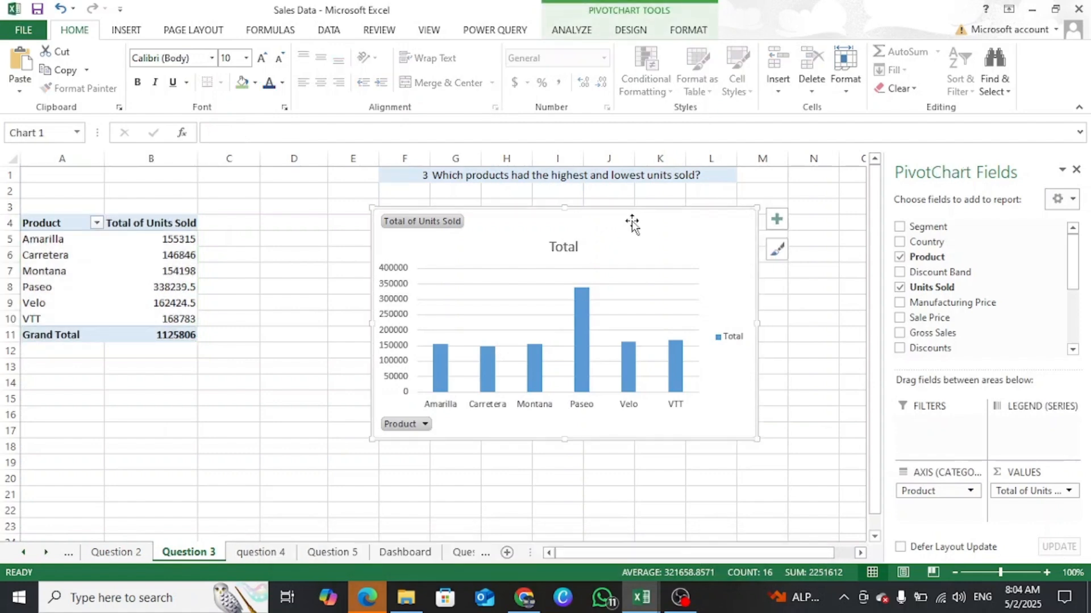
click(417, 551)
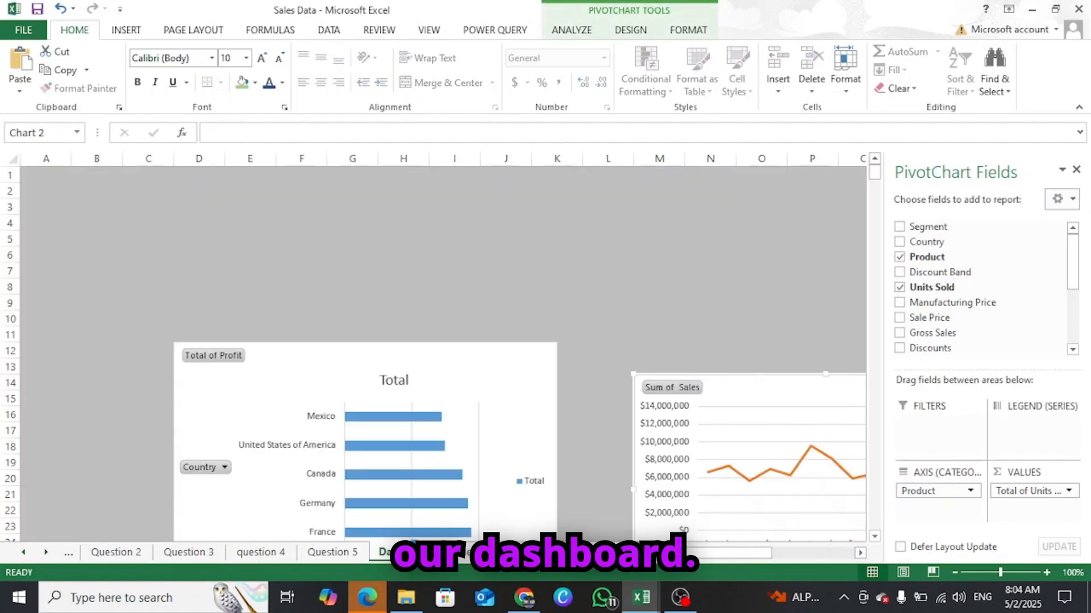
scroll(751, 386, down, 5)
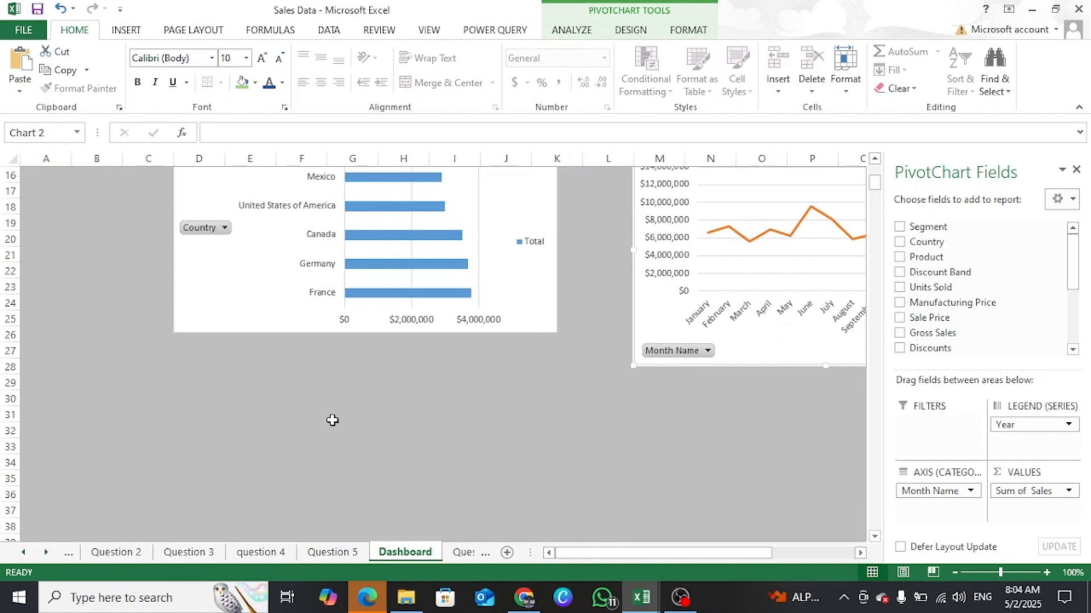
click(332, 420)
key(ctrl+v)
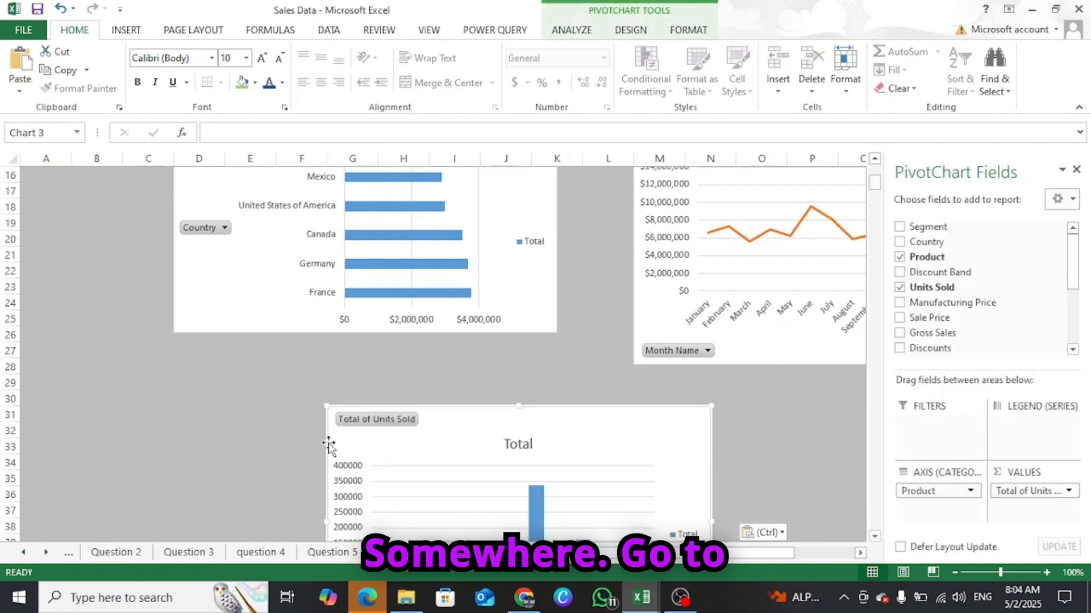
Copy the discount band sales and profit chart from the question 4 sheet and paste it on the Dashboard at cell O31.
click(273, 559)
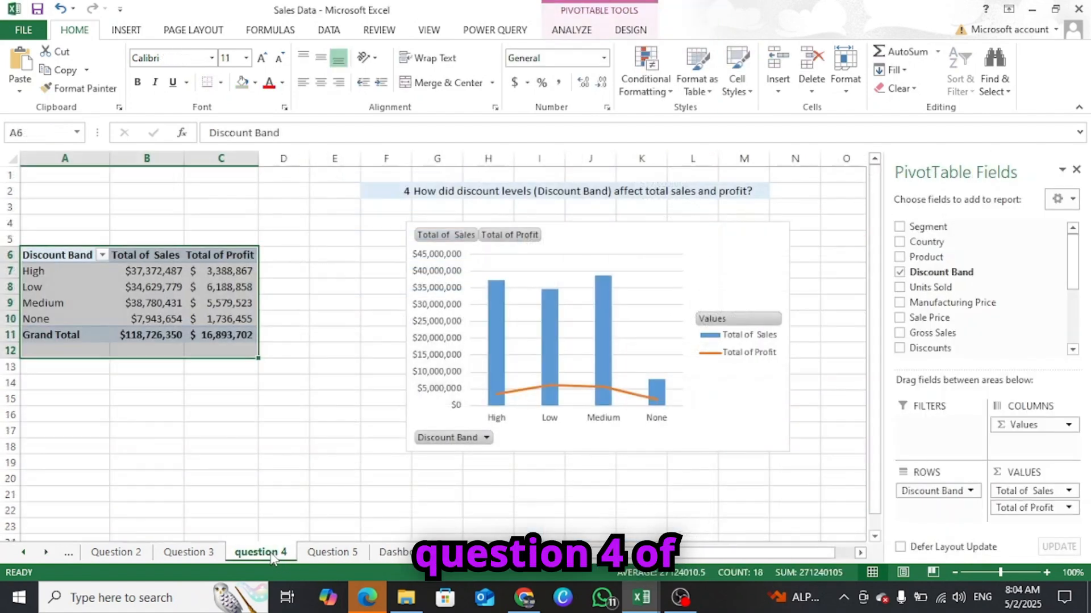
click(653, 234)
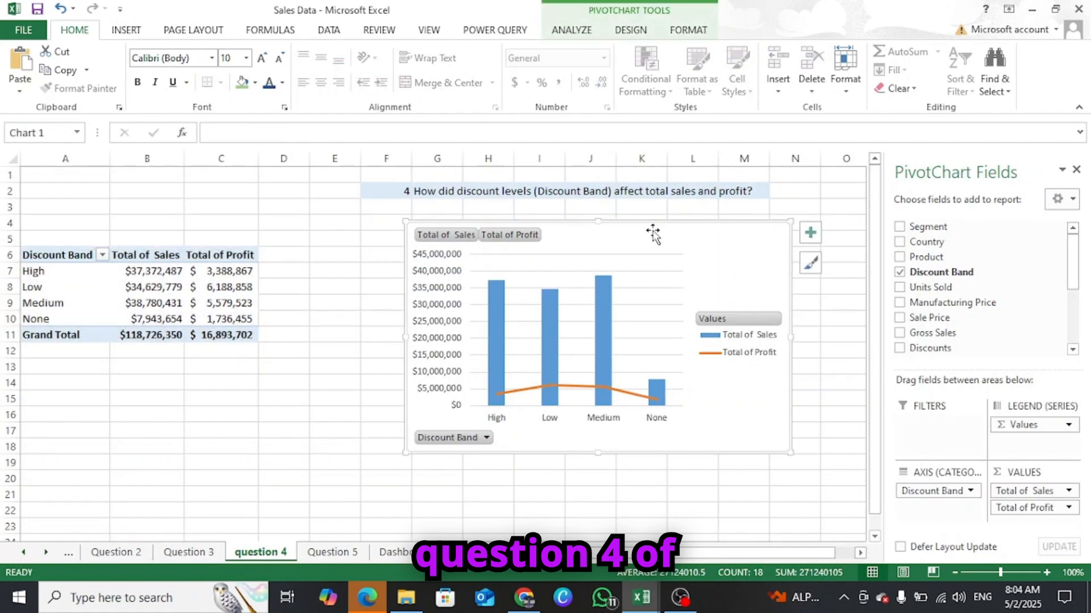
key(ctrl+Page_Down)
key(ctrl+Page_Down)
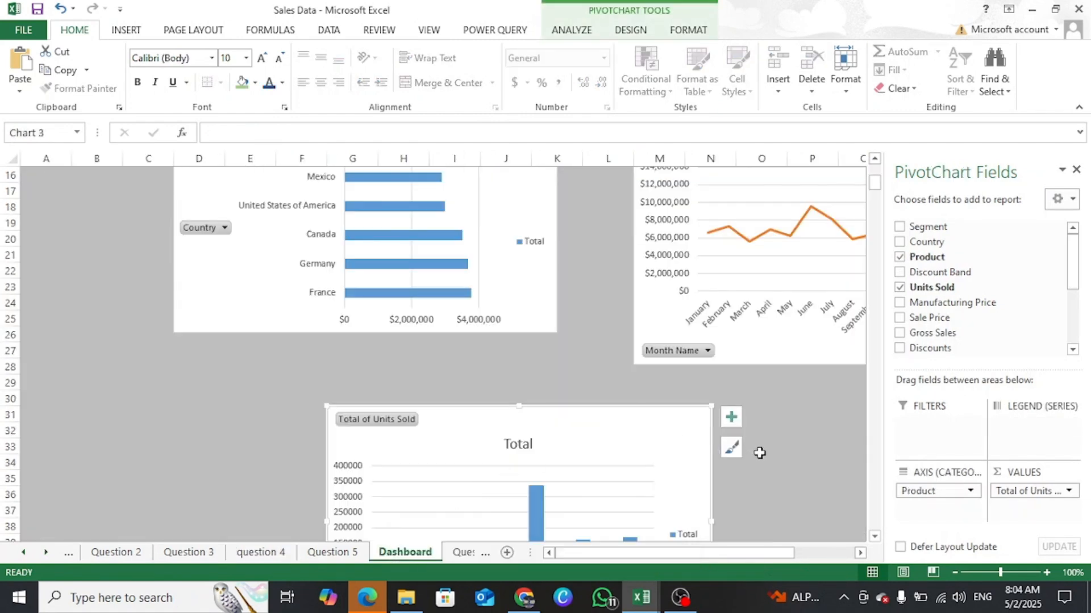
click(774, 420)
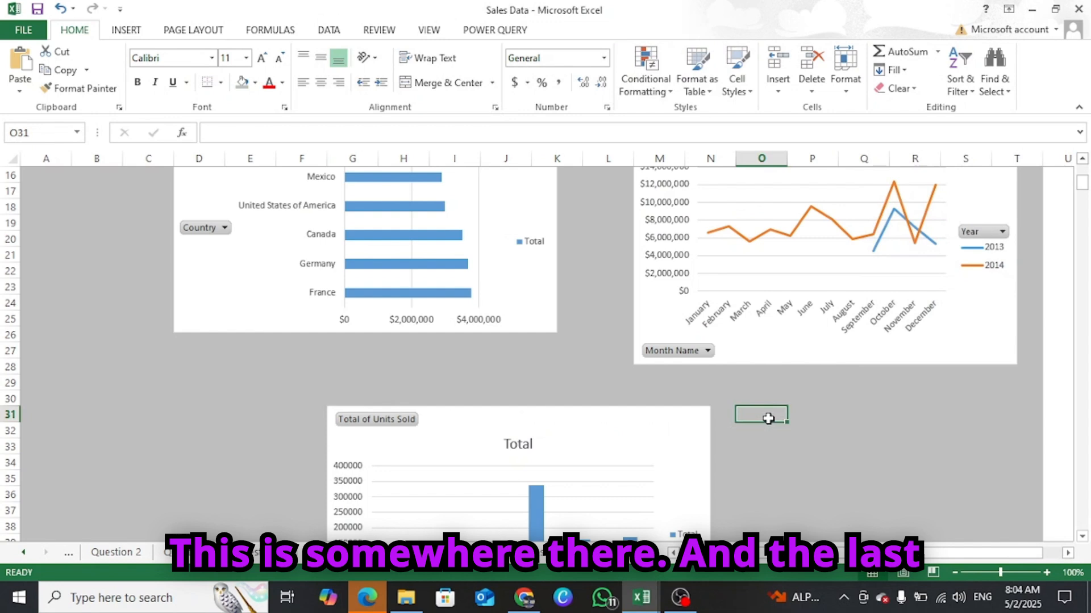
key(ctrl+v)
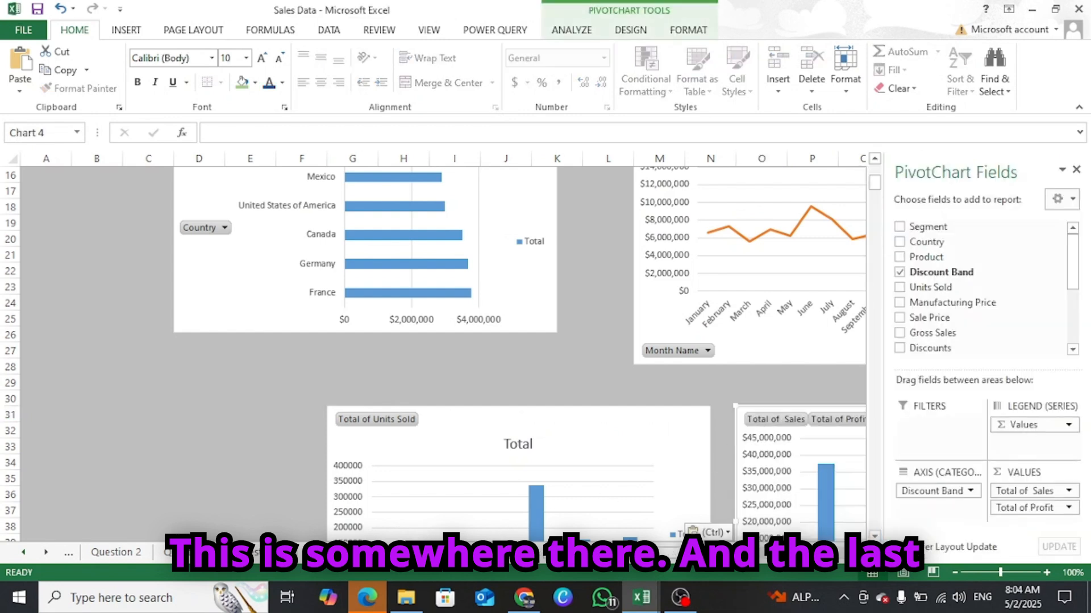
Copy the gross sales by country and product chart from Question 5, paste it on the Dashboard at cell G48, and close the chart field list.
key(ctrl+Page_Up)
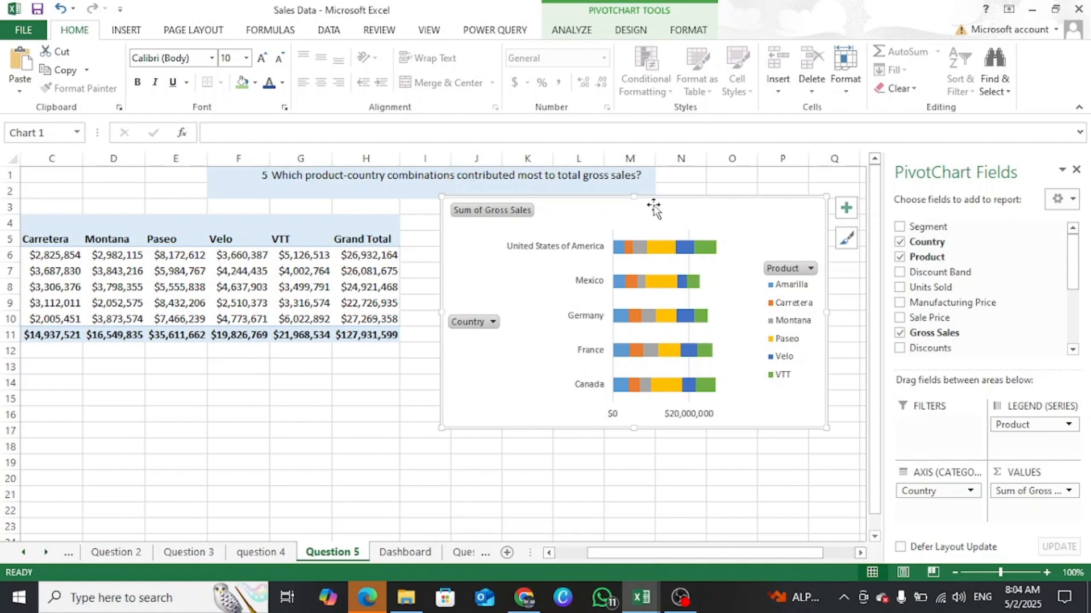
click(391, 552)
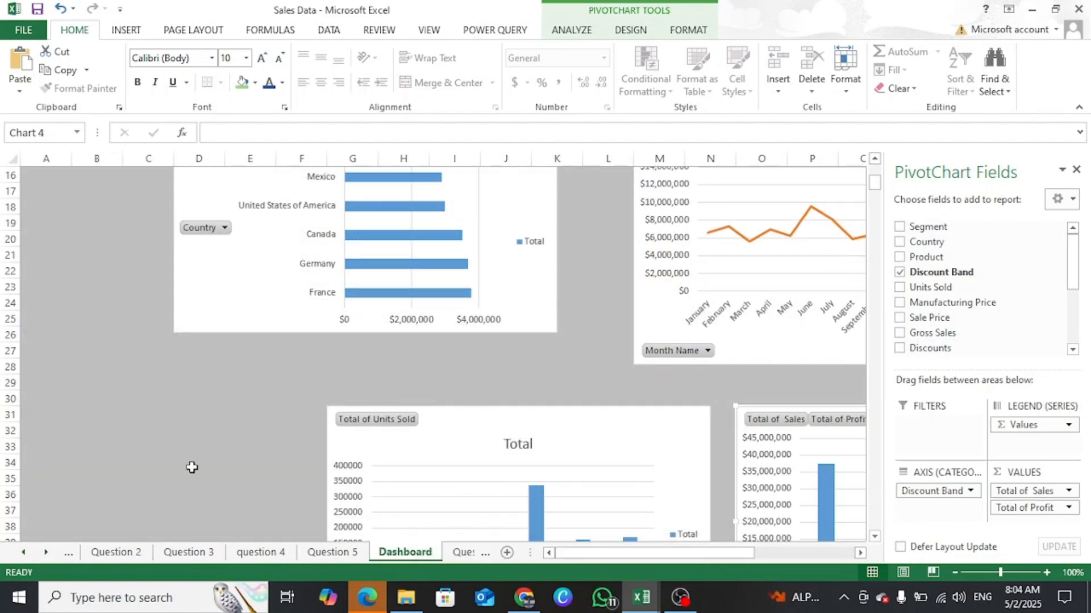
scroll(399, 457, down, 4)
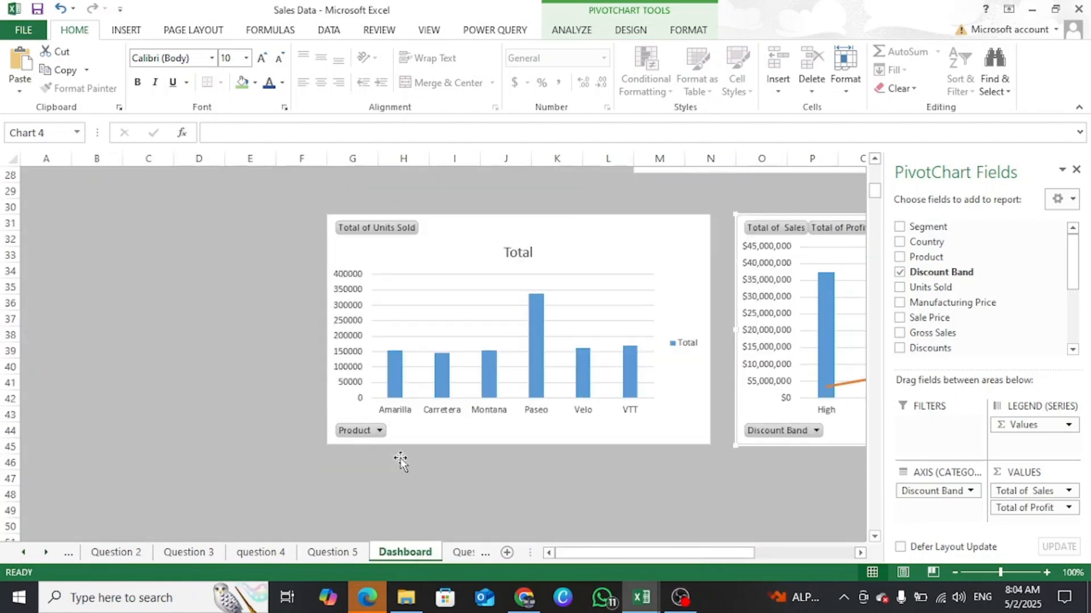
click(364, 492)
key(ctrl+v)
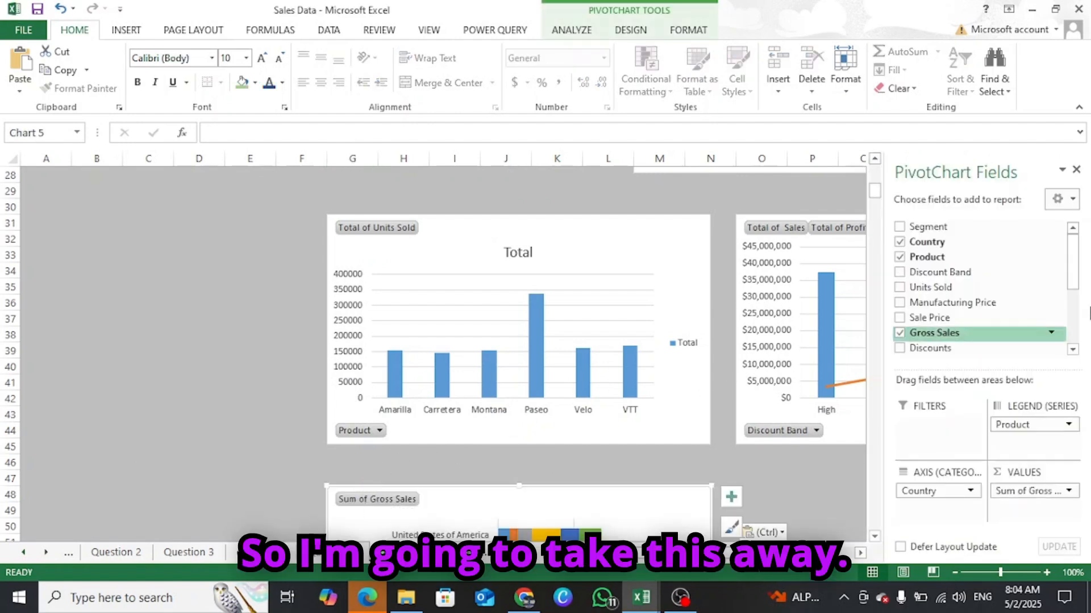
click(1076, 170)
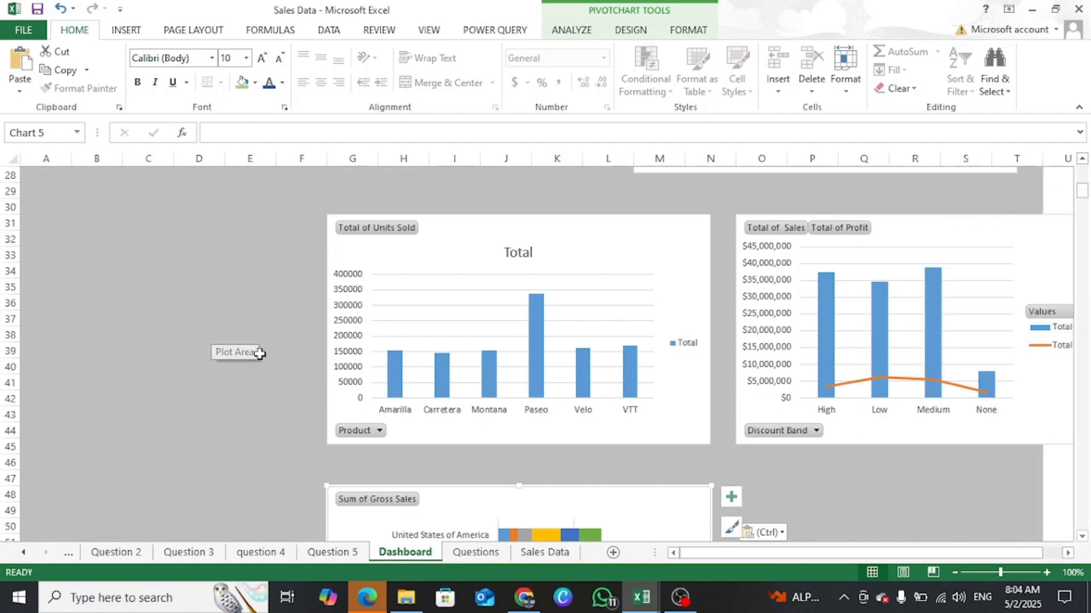
click(199, 349)
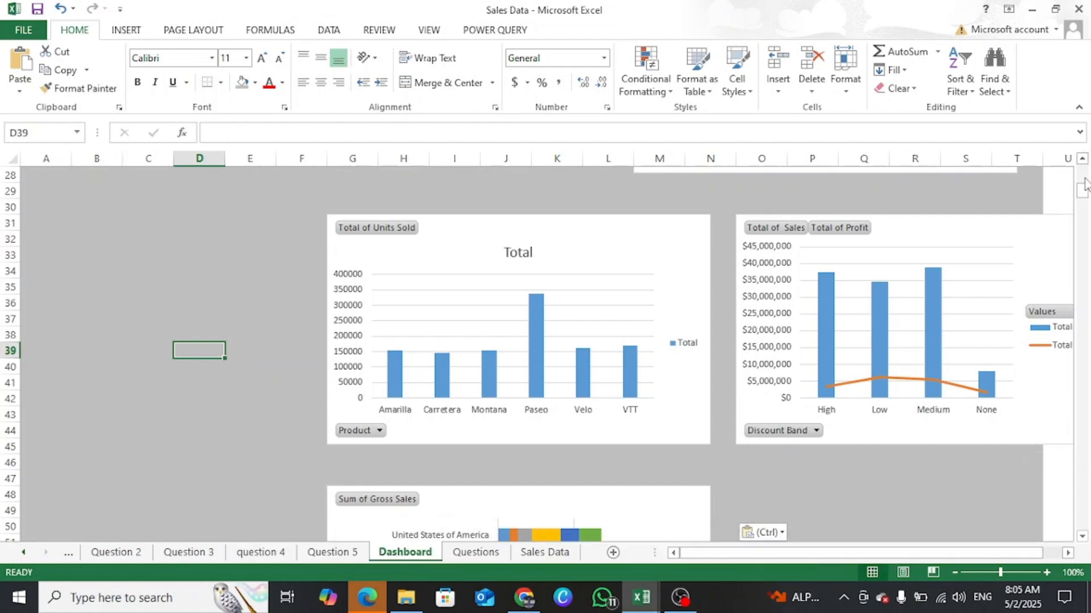
Insert a wide text box across columns G to P in rows 1 to 3 of the Dashboard, reading "SALES & PROFIT PERFORMANCE DASHBOARD".
drag(1083, 191, 1083, 173)
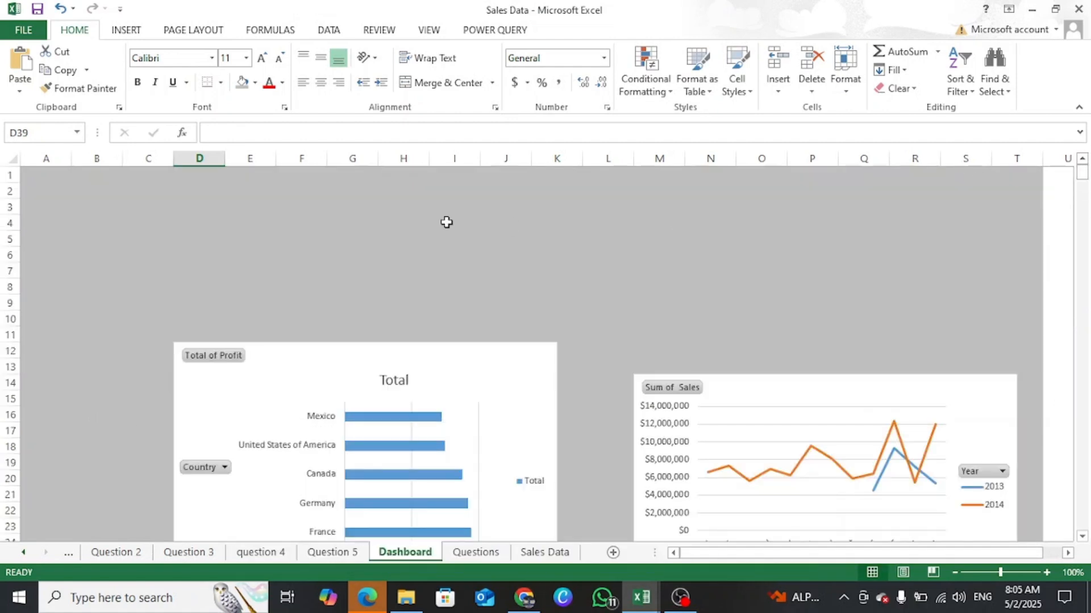
click(126, 31)
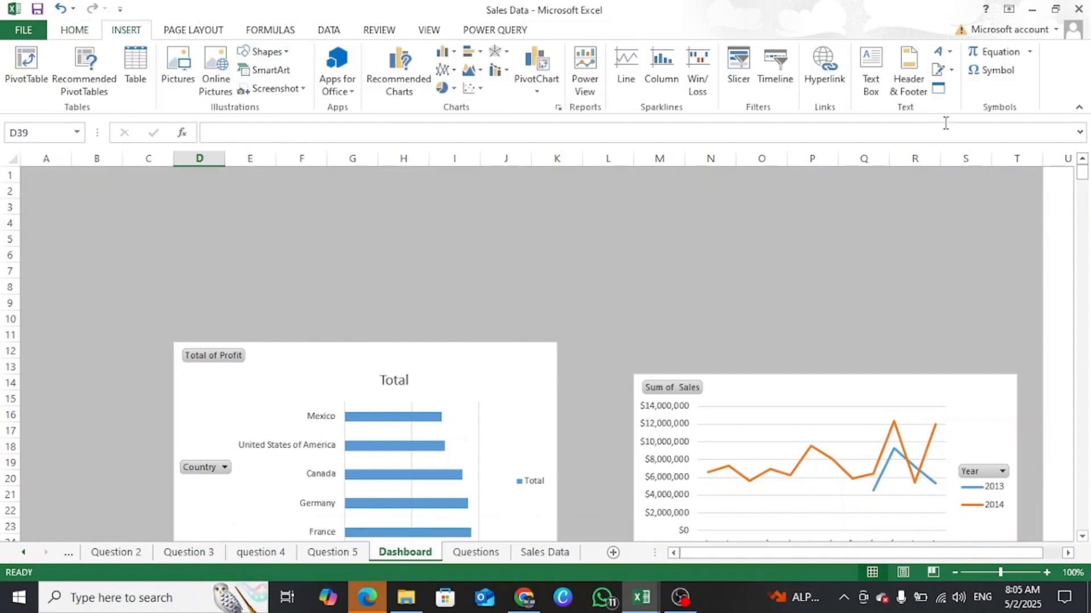
click(870, 71)
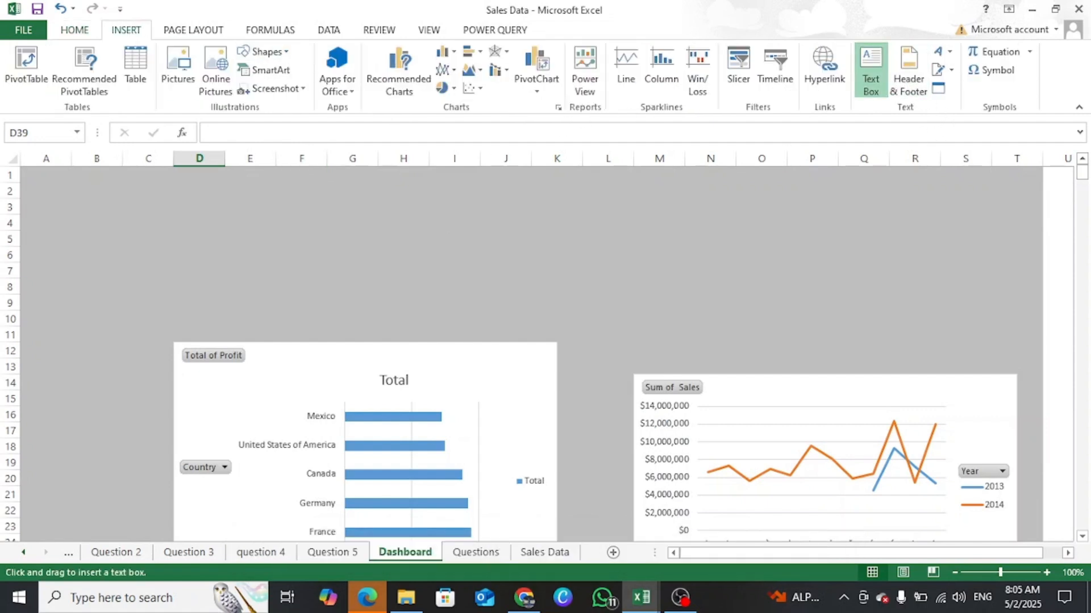
mouse_move(308, 178)
mouse_down()
mouse_move(443, 241)
mouse_move(674, 217)
mouse_move(861, 217)
mouse_up()
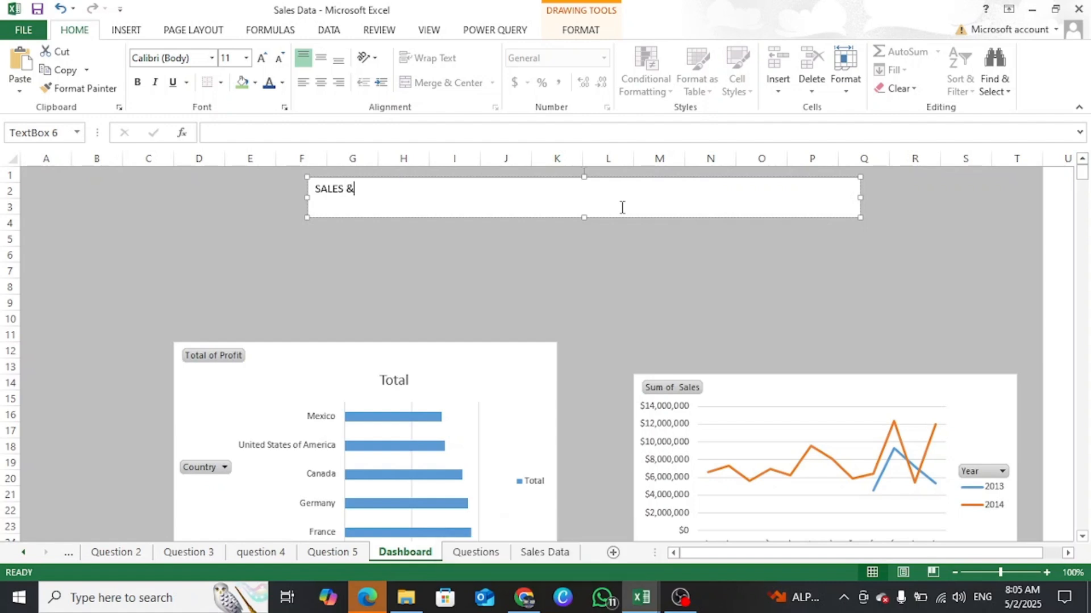
text(O)
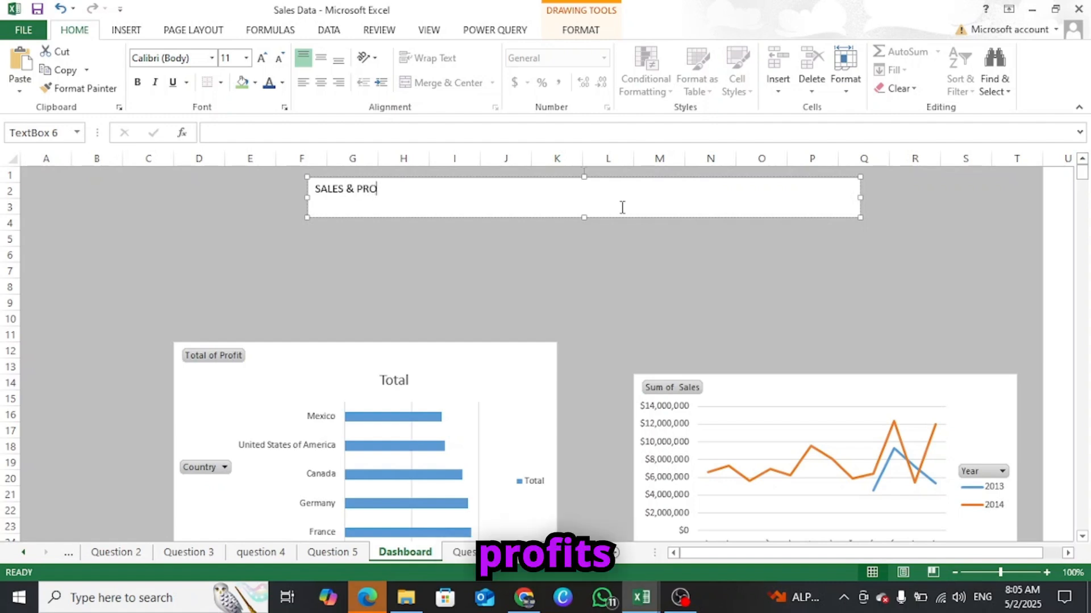
text(FIT)
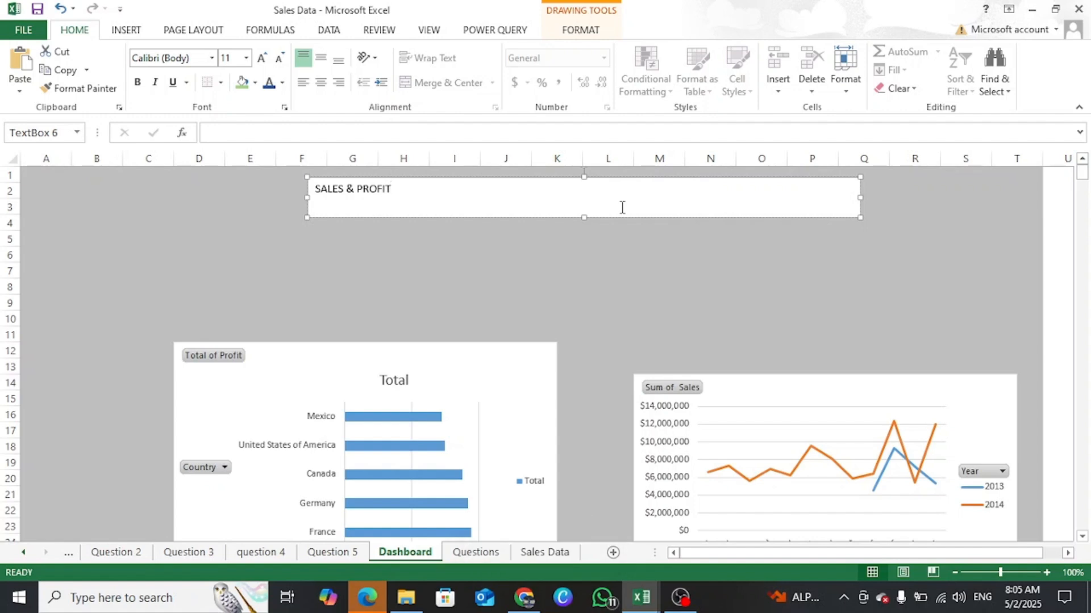
text( PE)
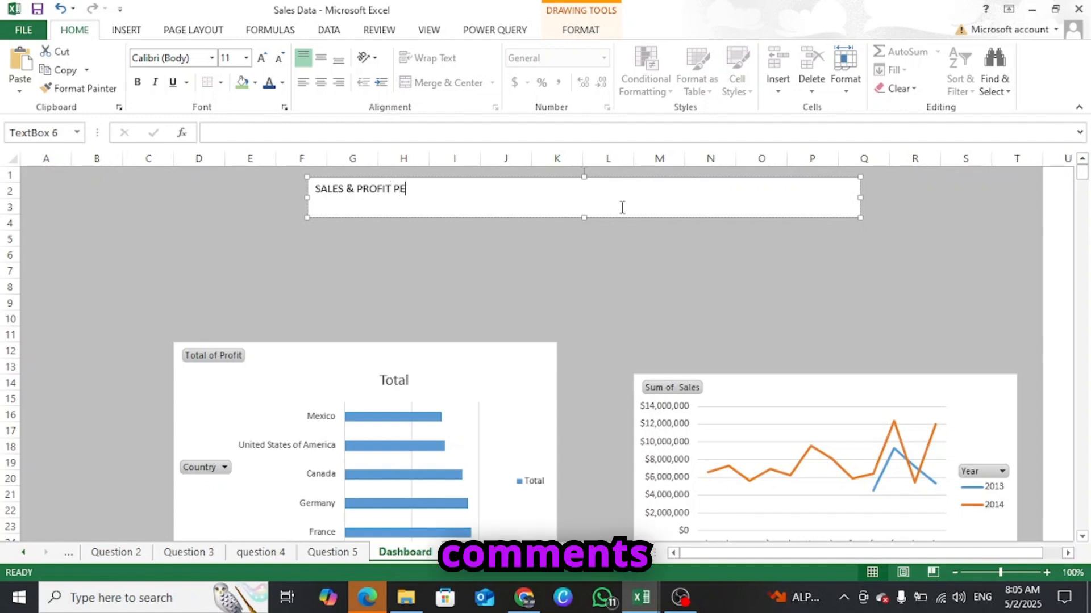
text(RFORMA)
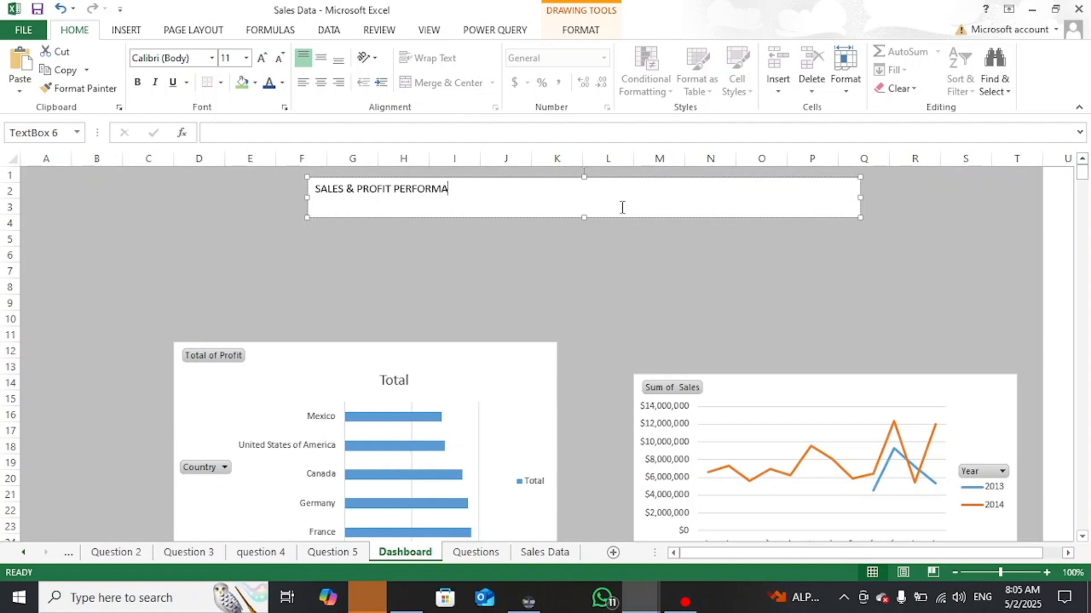
text(NCE DASHBOARD)
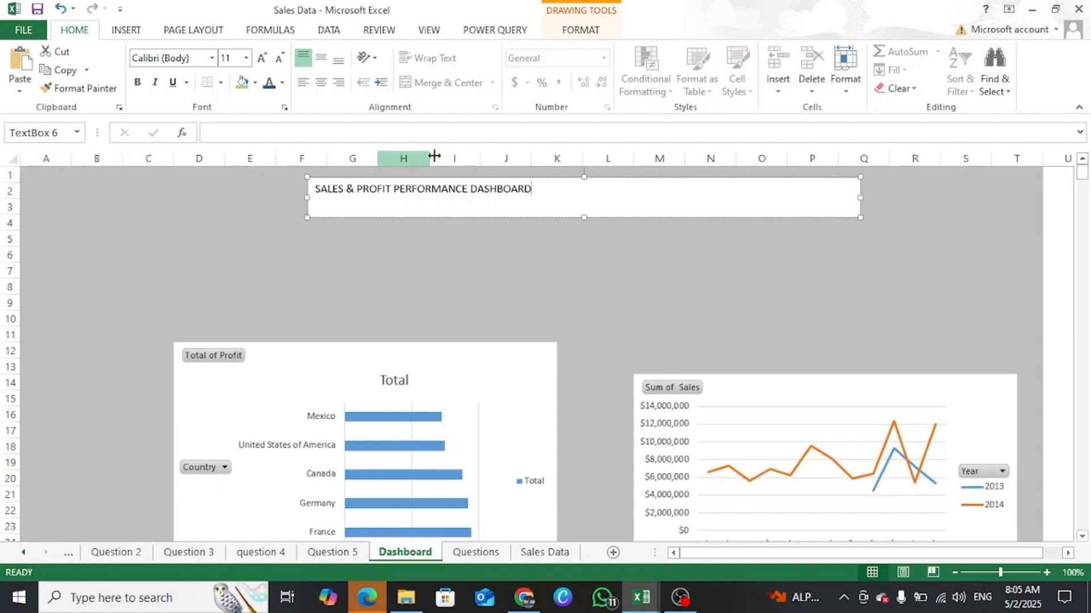
Format the dashboard title text as bold, 20 pt, centred and in a darker theme blue.
drag(534, 190, 314, 189)
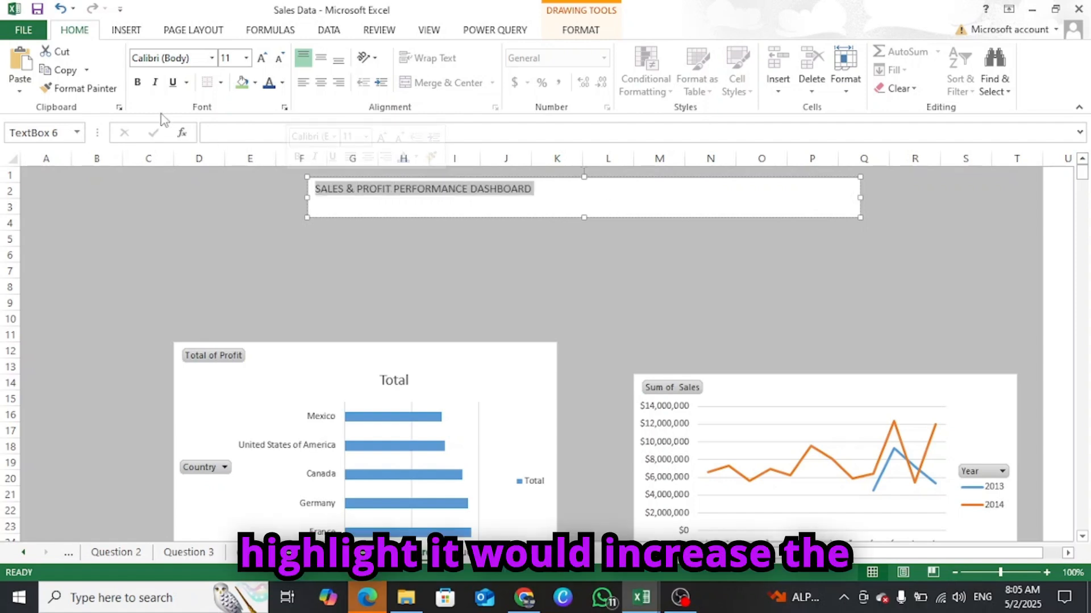
click(138, 82)
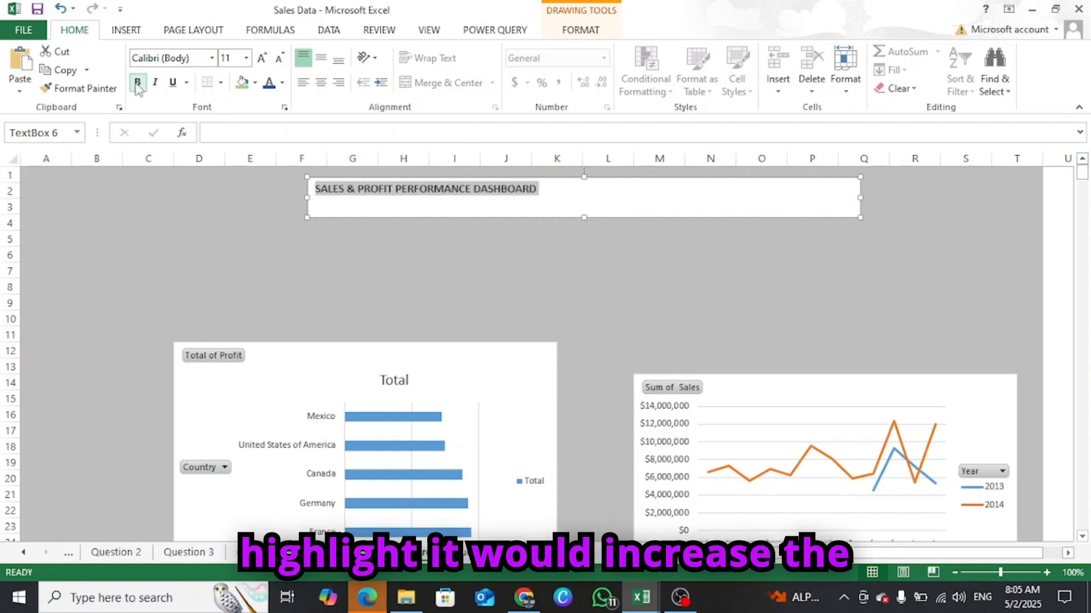
click(261, 58)
click(261, 58)
click(261, 58)
click(262, 58)
click(261, 58)
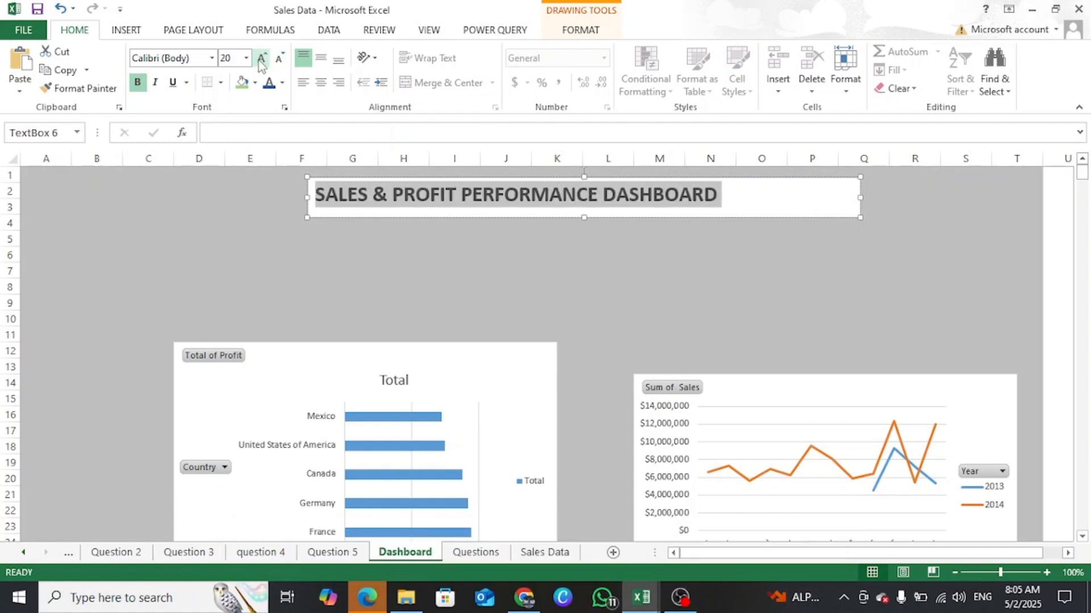
click(321, 83)
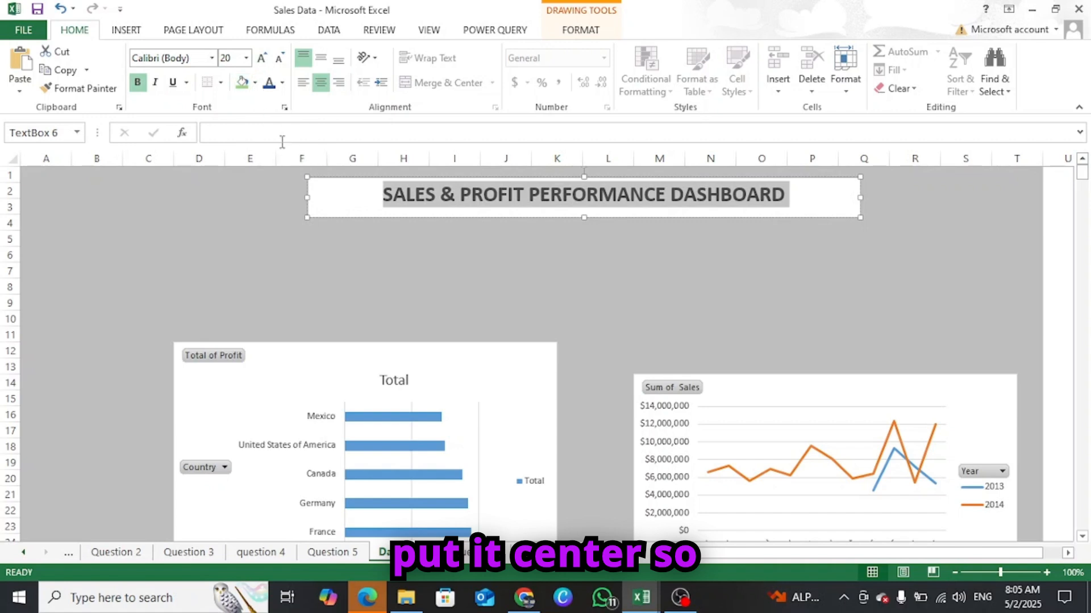
click(282, 84)
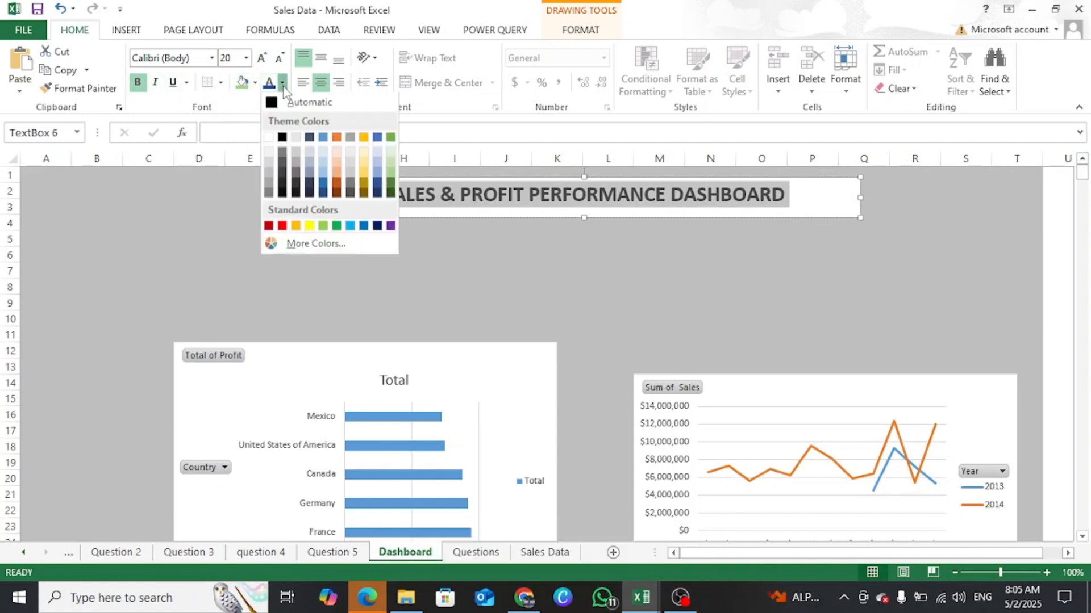
click(324, 184)
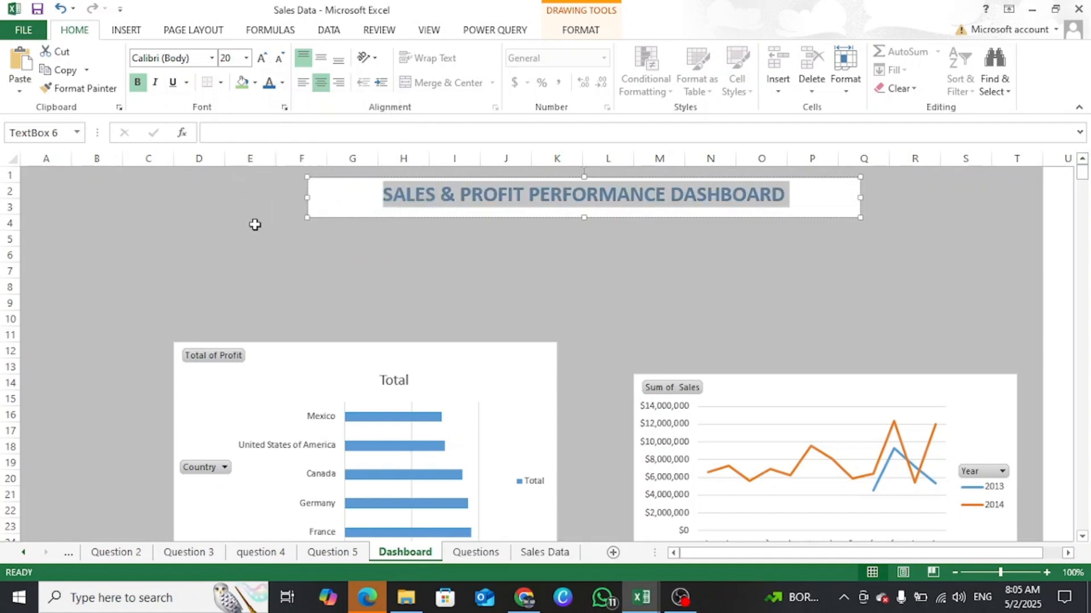
click(199, 214)
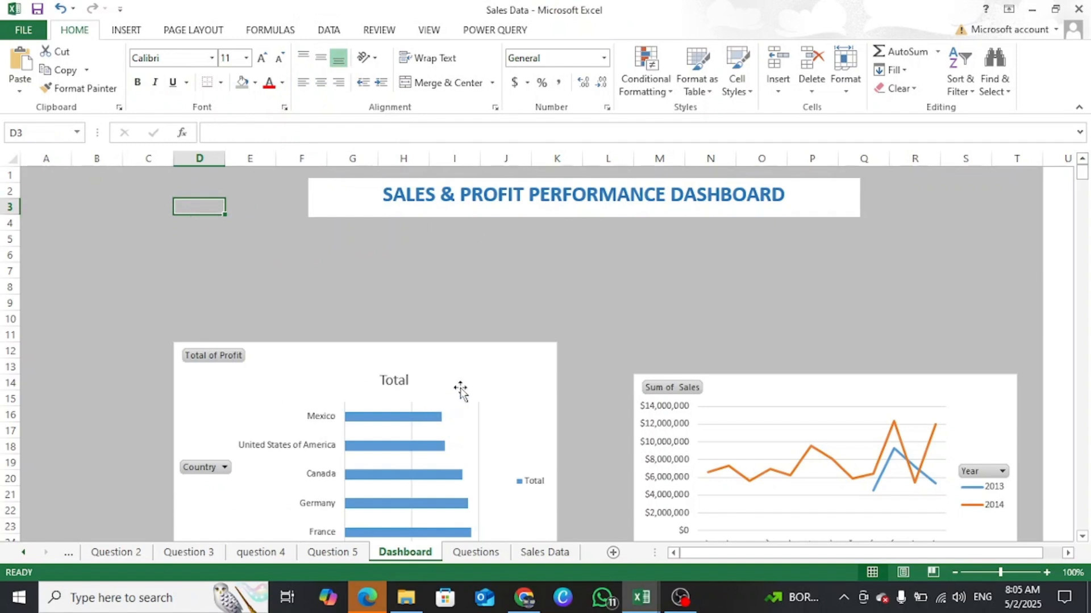
Move the total profit by country chart up beneath the dashboard title, with its upper-left corner in cell C6.
drag(459, 353, 435, 263)
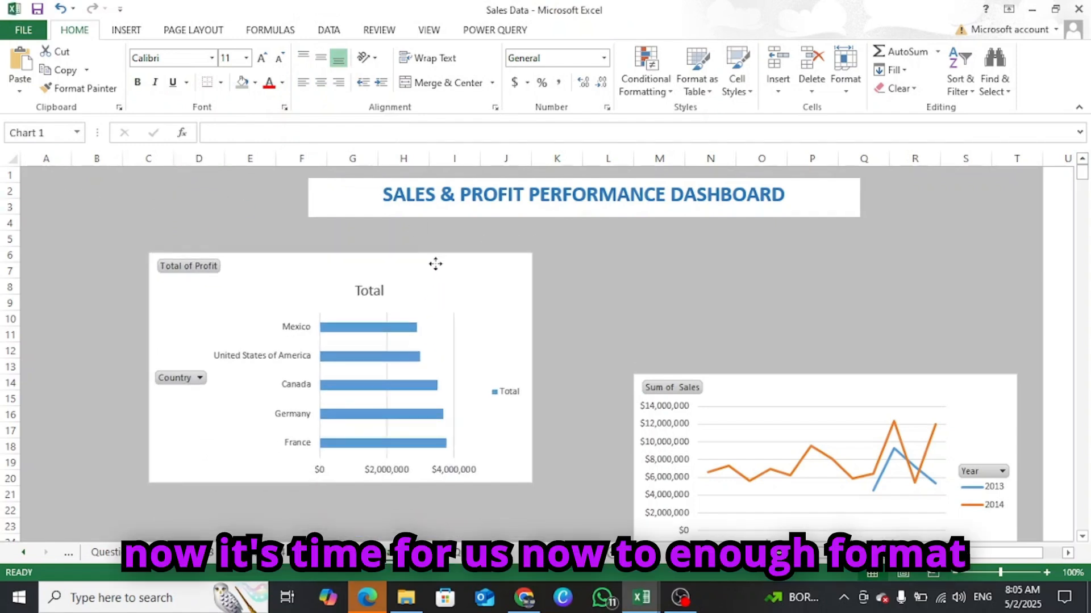
click(435, 264)
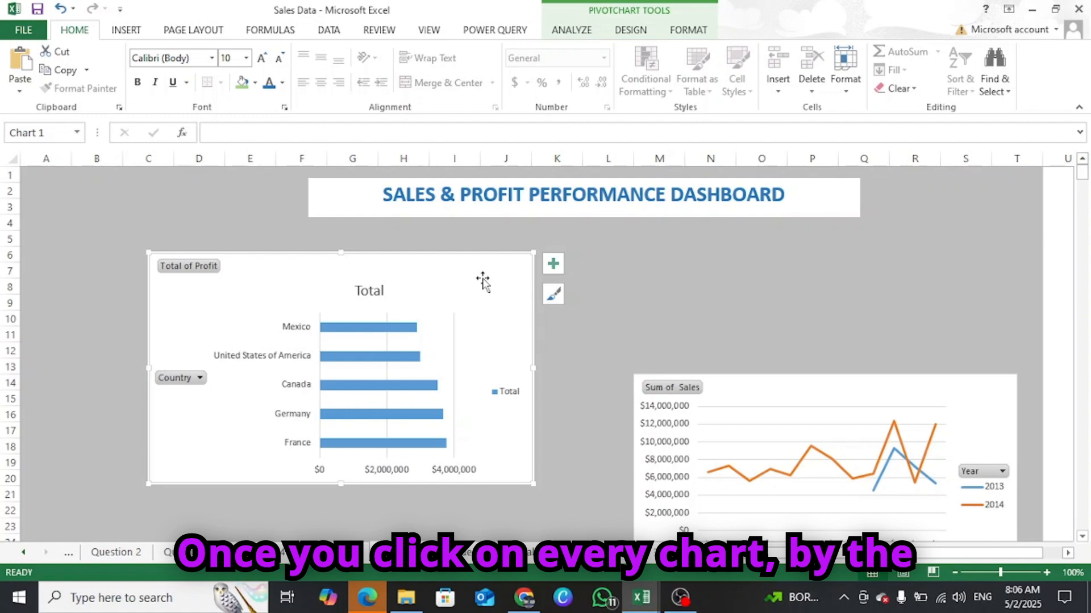
Try hiding the axes and the chart title of the total profit by country chart, restoring each one.
click(554, 265)
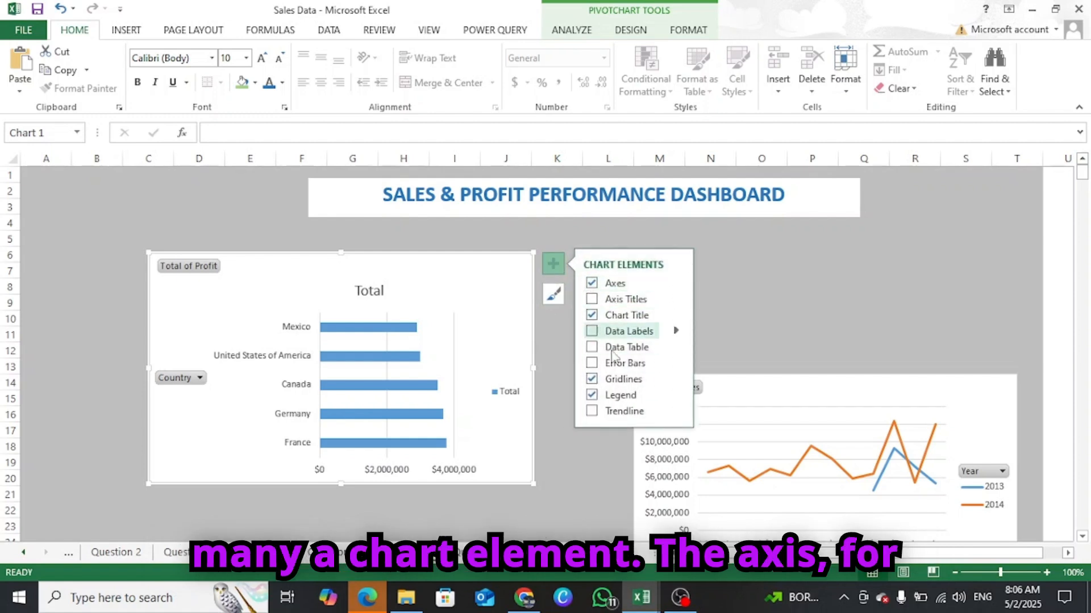
click(591, 283)
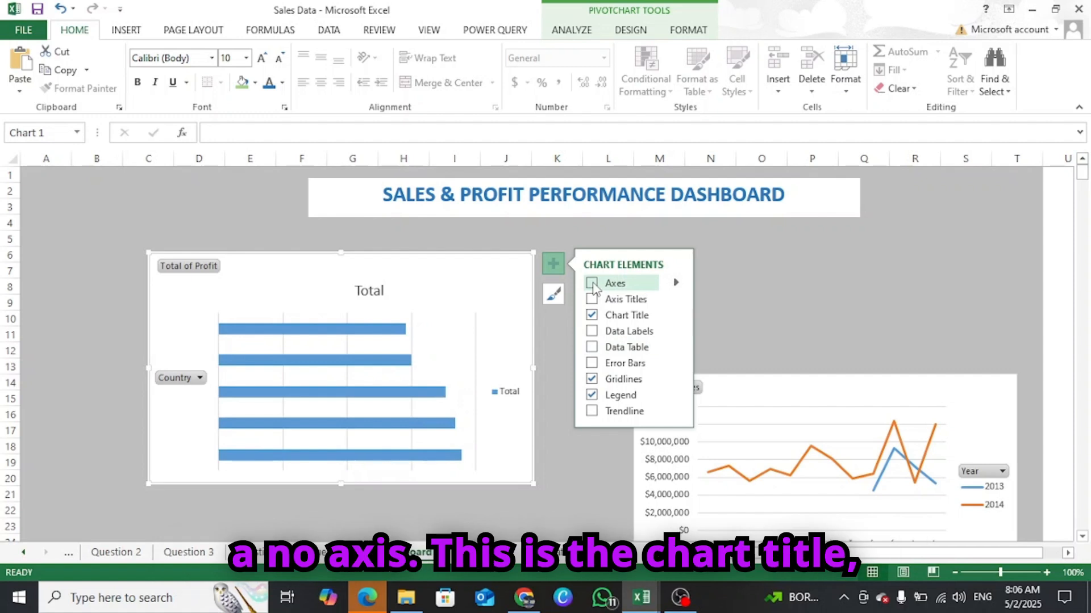
click(592, 284)
click(592, 317)
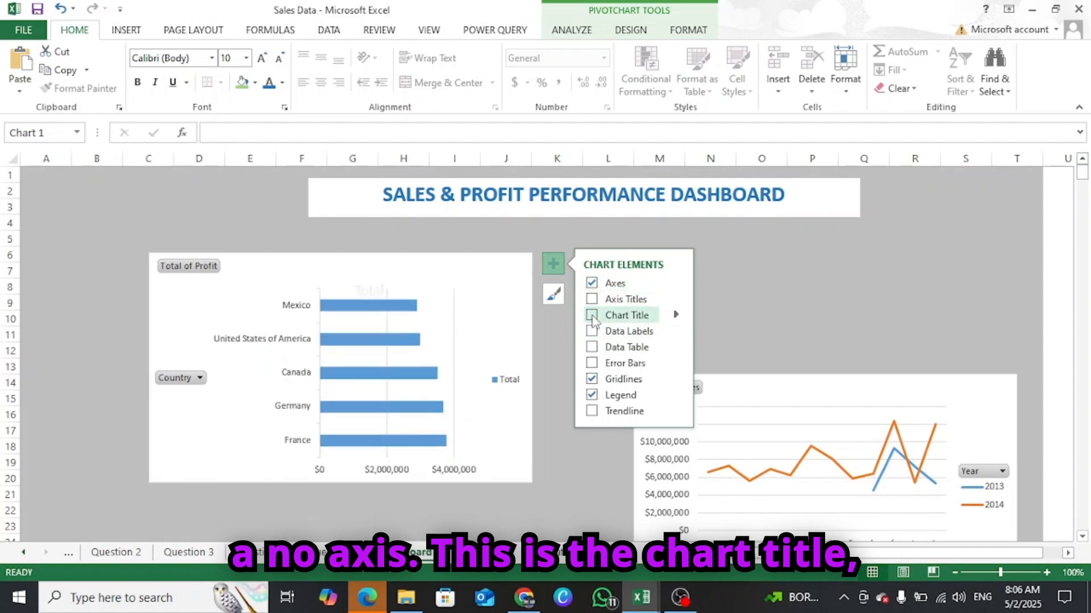
click(593, 317)
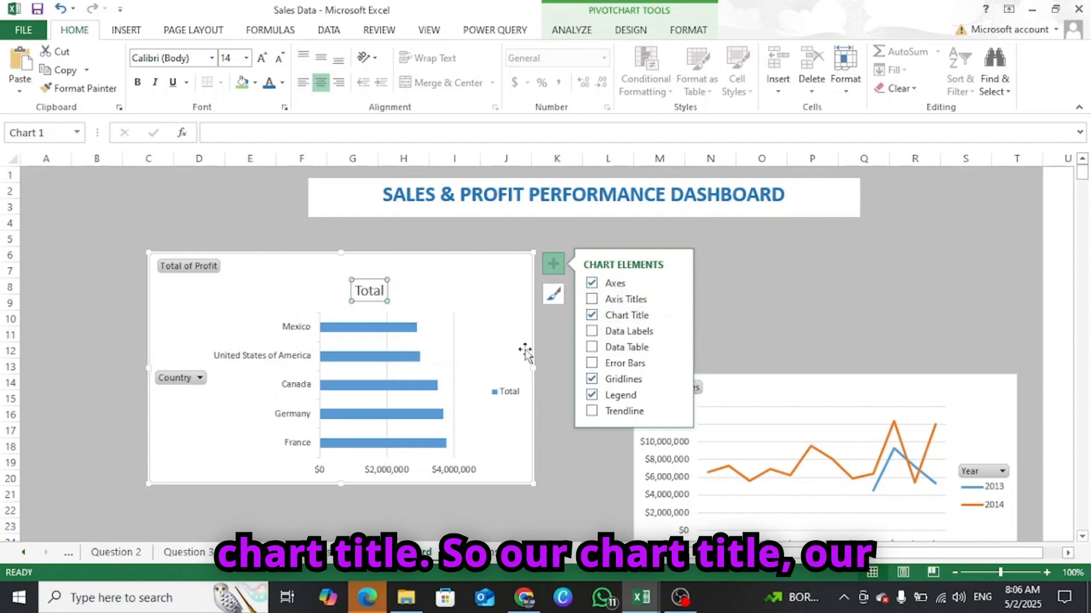
Change the title of the total profit by country chart from the default text to "Country-wise Profit Analysis".
click(384, 291)
double_click(384, 291)
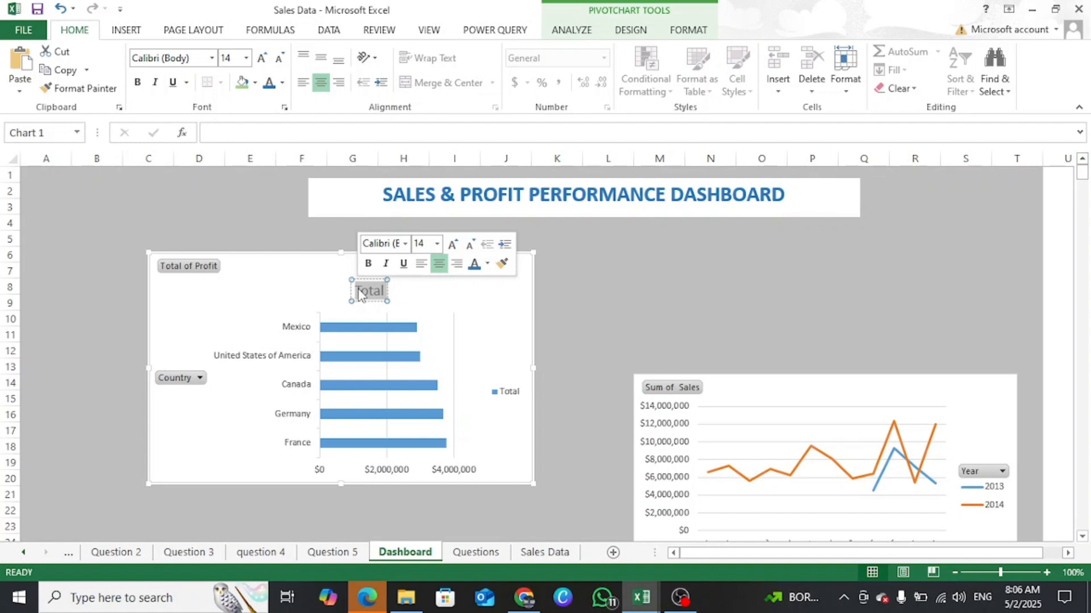
text(Co)
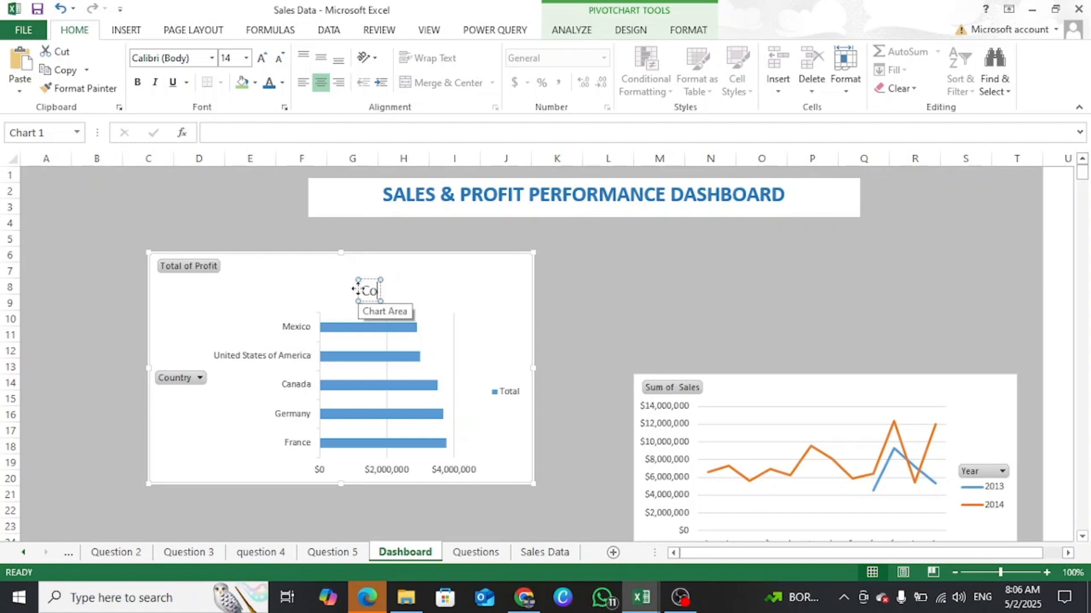
text(untry)
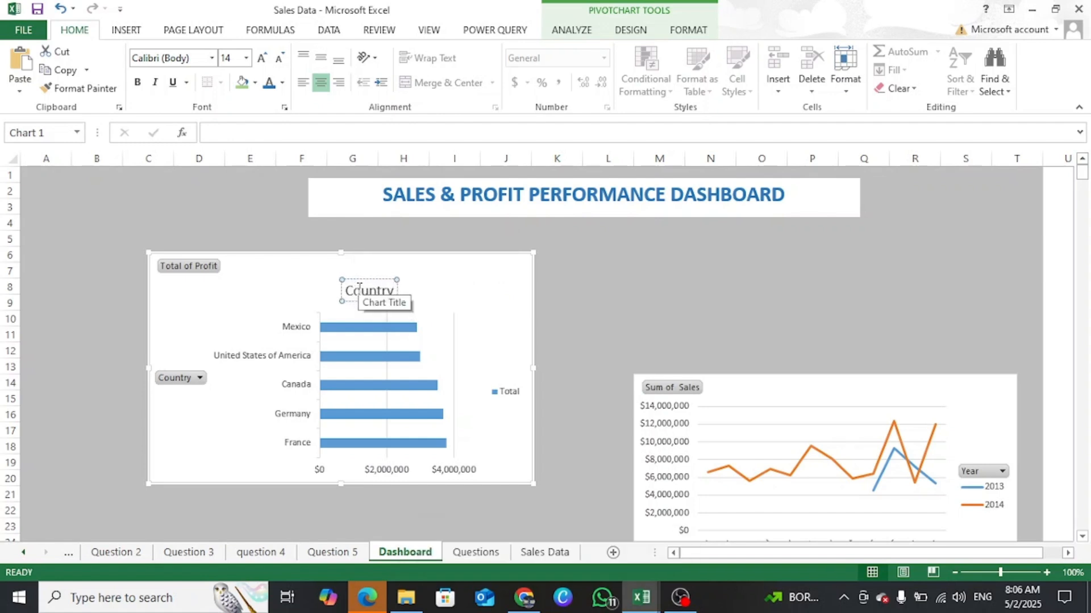
text(-wise)
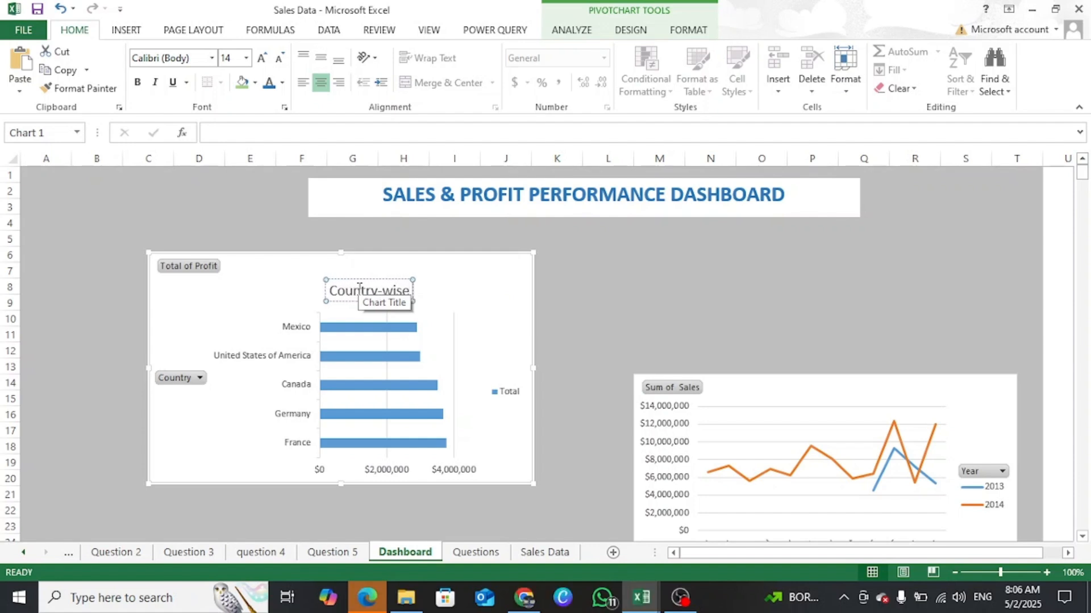
text( Prof)
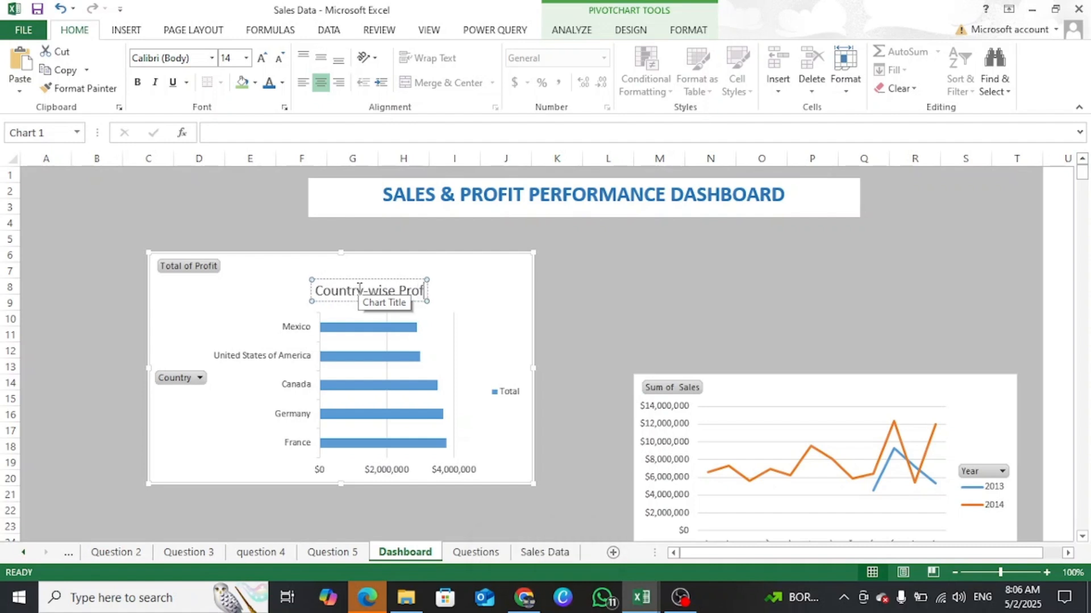
text(it)
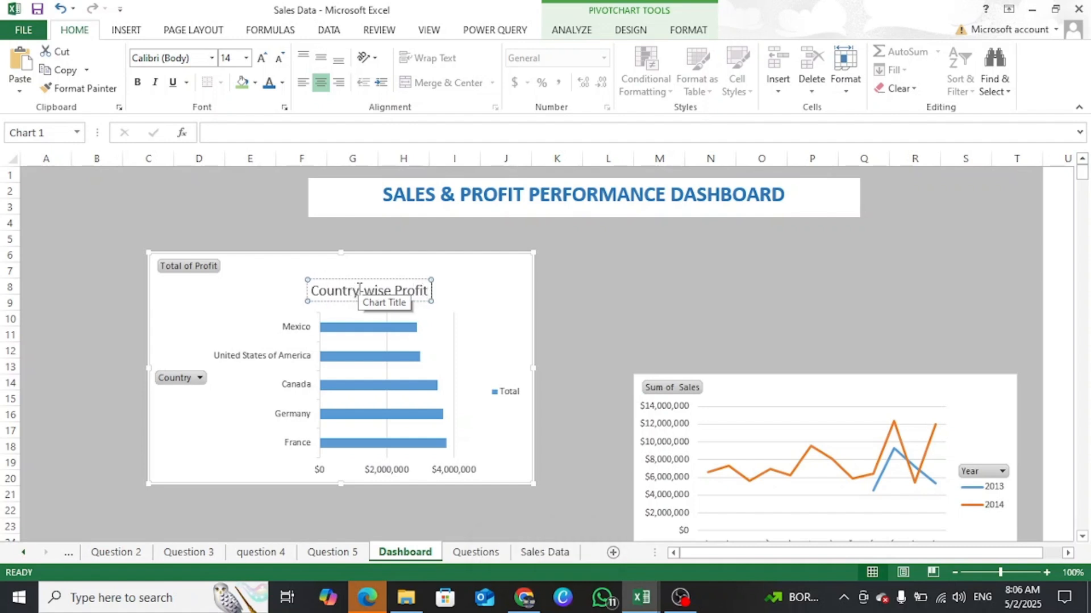
text( Analys)
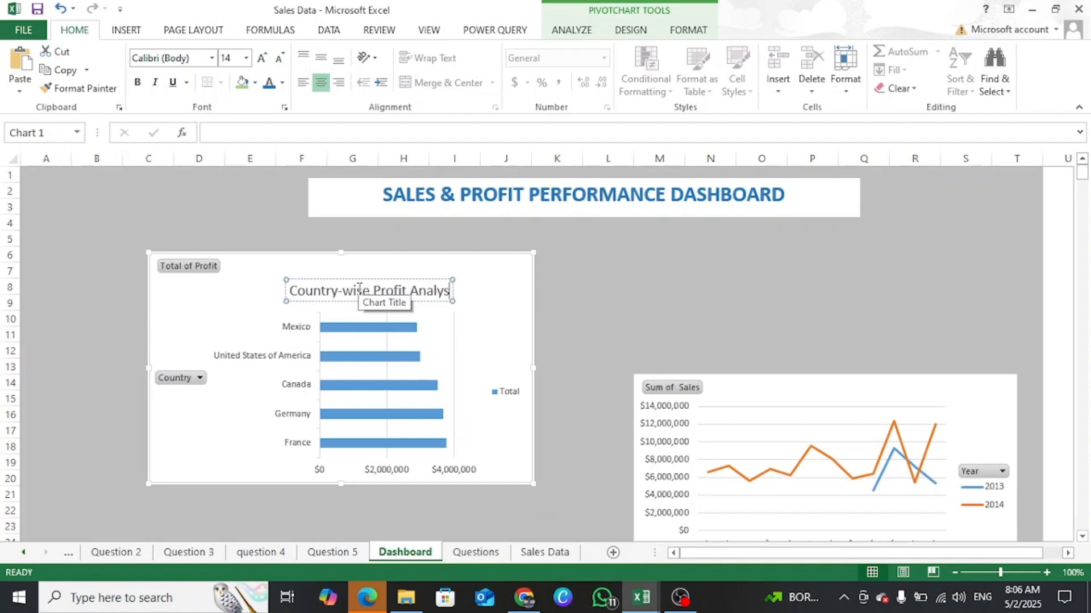
text(is)
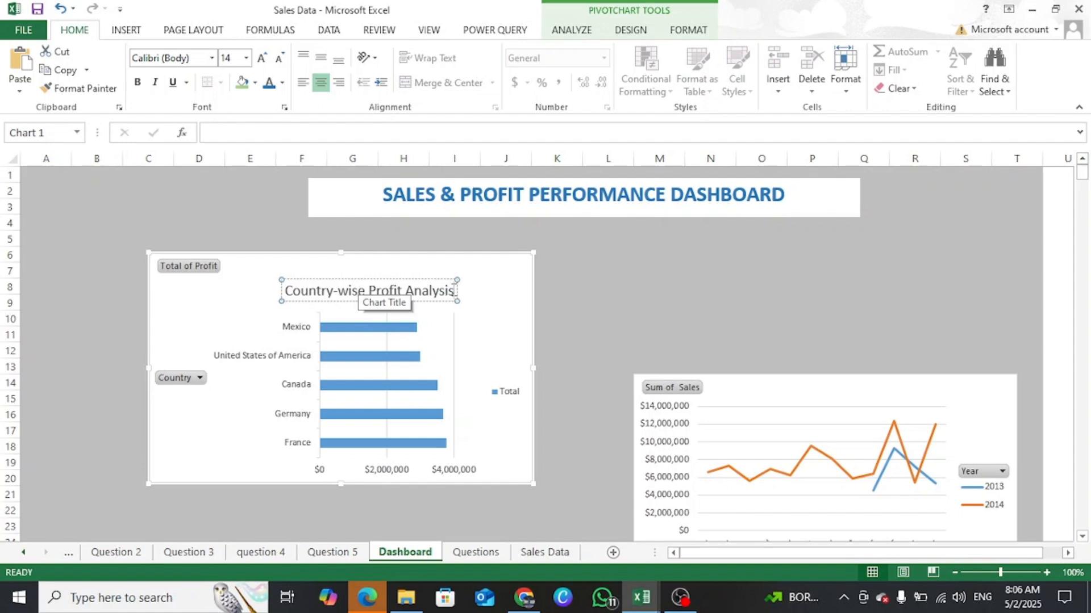
Make the whole "Country-wise Profit Analysis" chart title bold.
drag(455, 290, 284, 291)
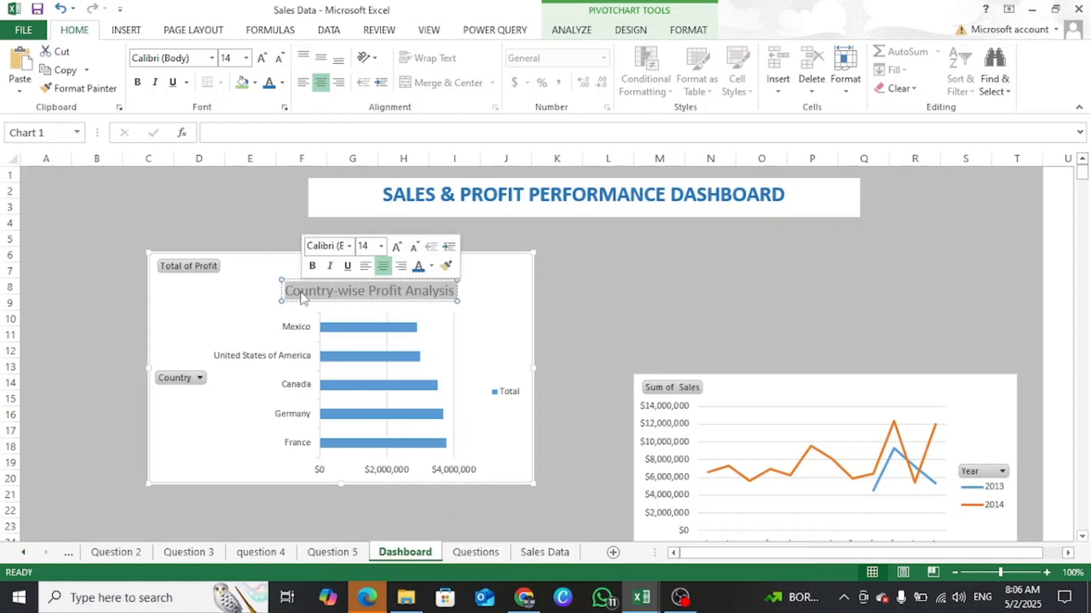
click(312, 266)
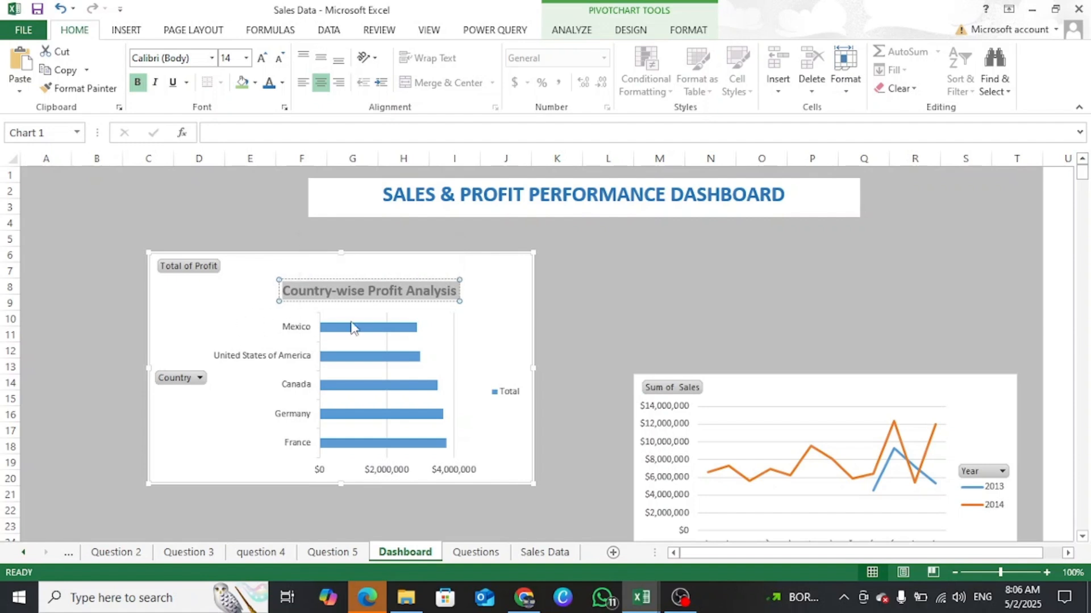
click(469, 274)
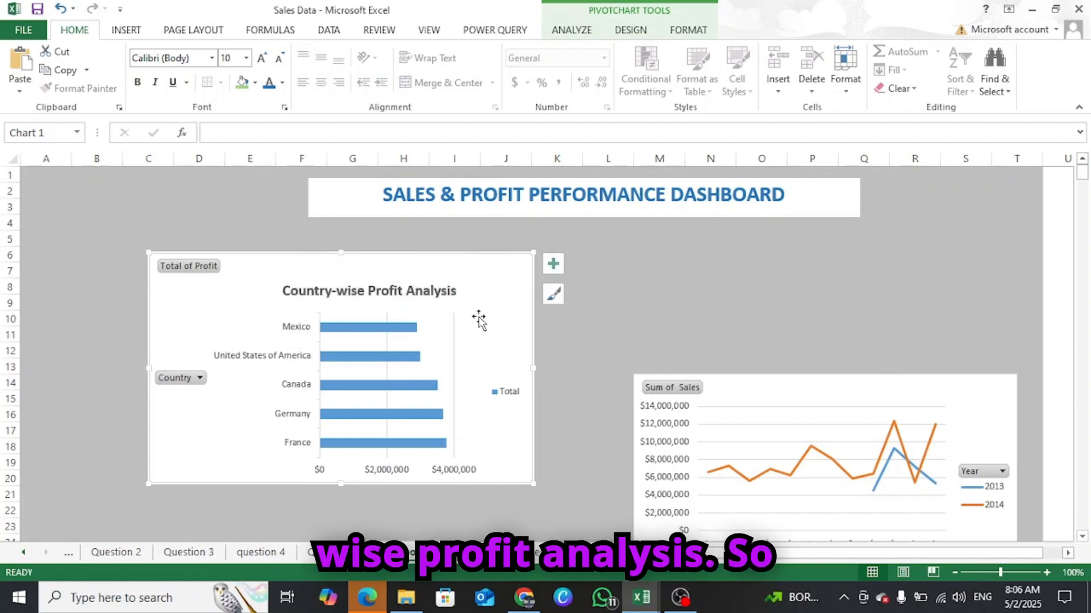
Replace the gridlines and horizontal value axis of the Country-wise Profit Analysis chart with data labels on the bars.
click(553, 263)
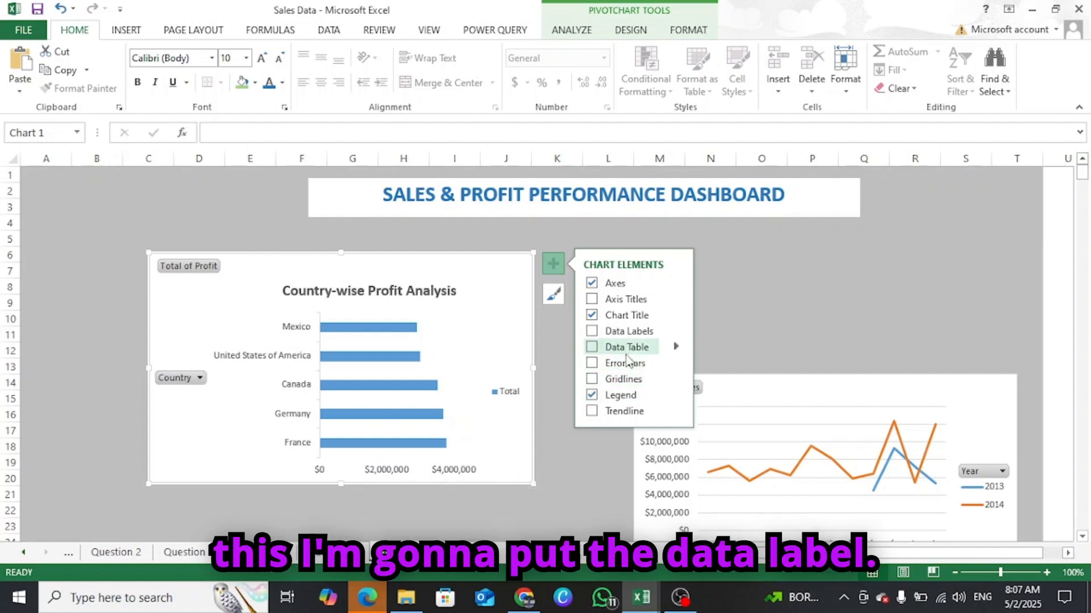
click(591, 335)
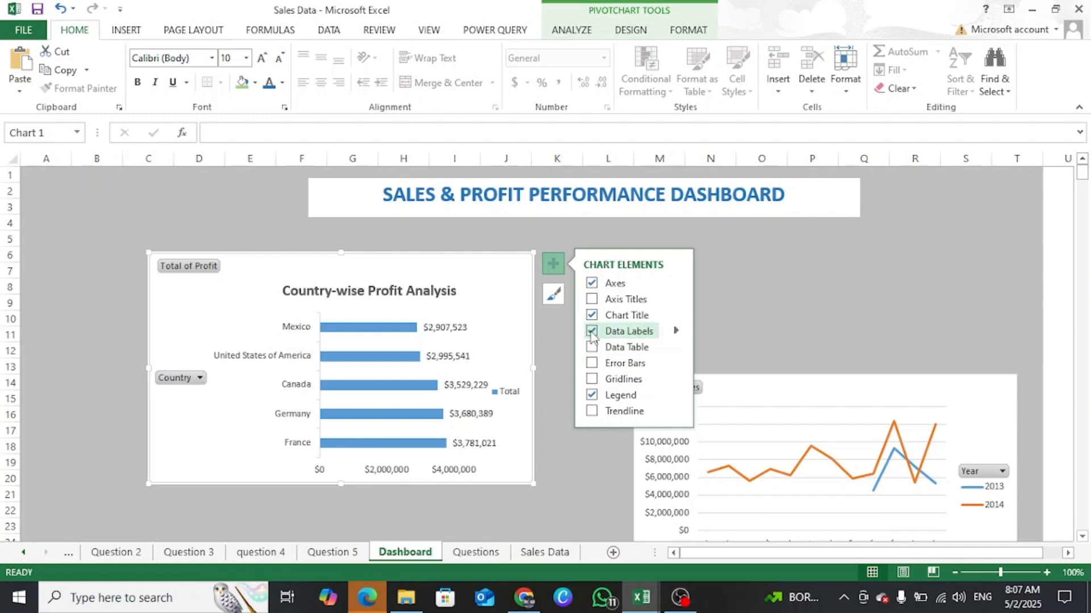
click(380, 471)
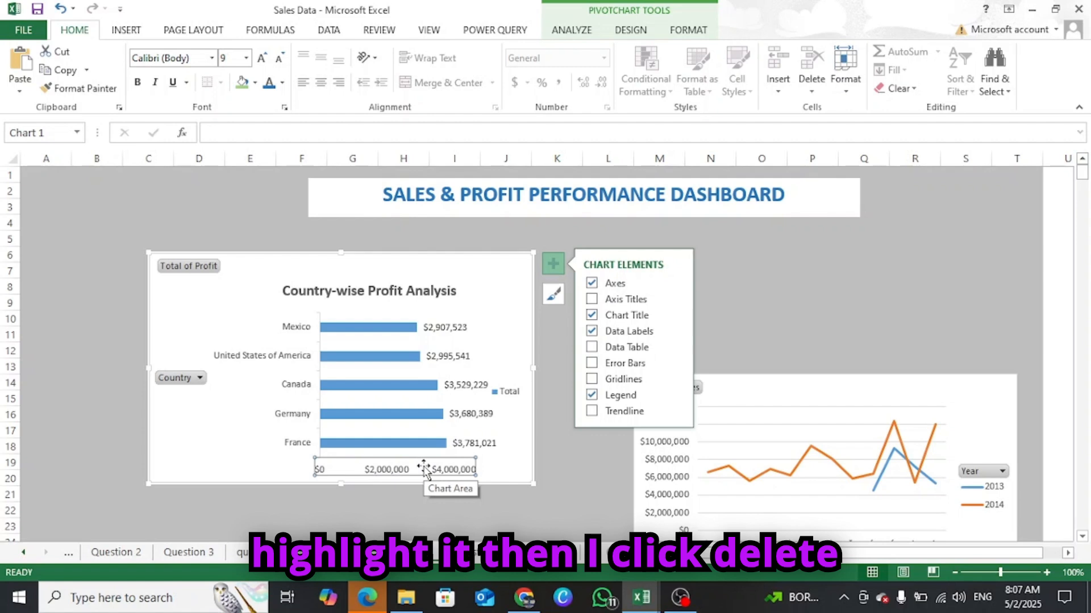
key(Delete)
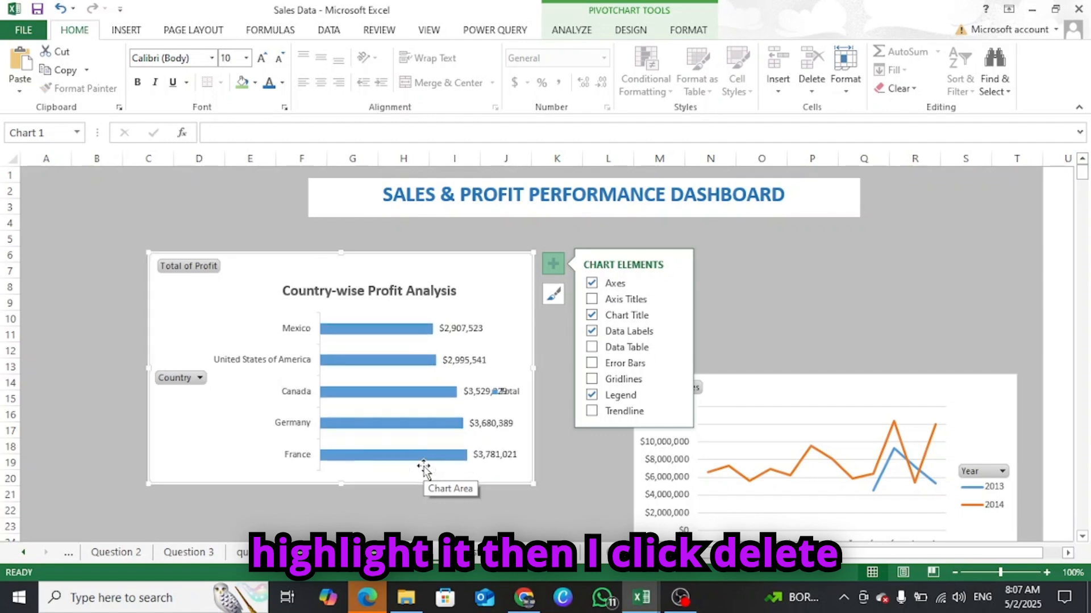
Hide all field buttons on the Country-wise Profit Analysis chart and enlarge it to stretch from cell B5 down to about row 22.
right_click(174, 269)
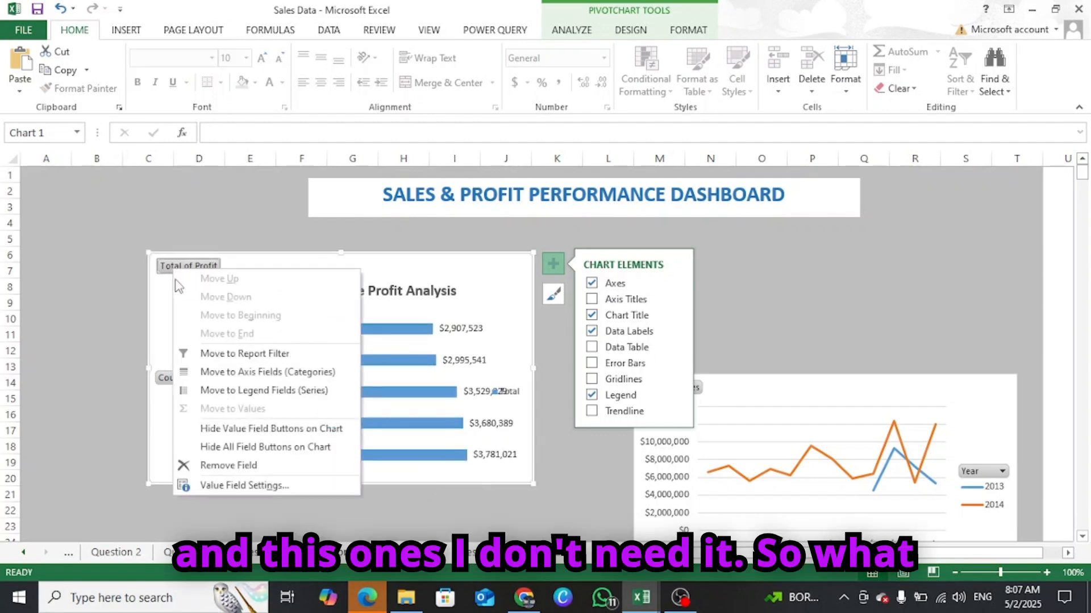
click(246, 449)
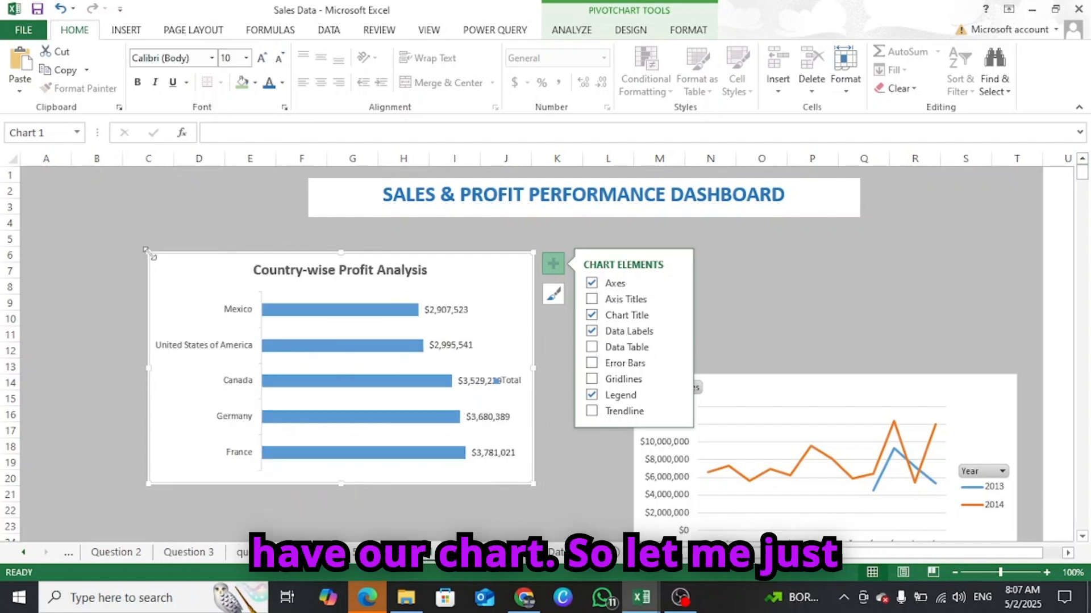
drag(149, 254, 92, 243)
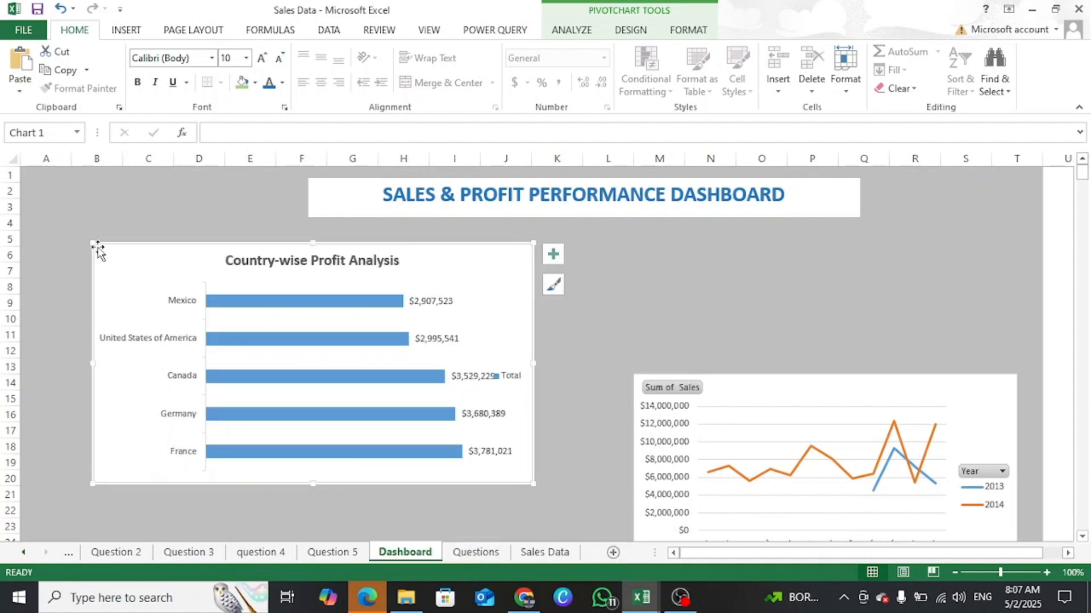
drag(315, 487, 315, 508)
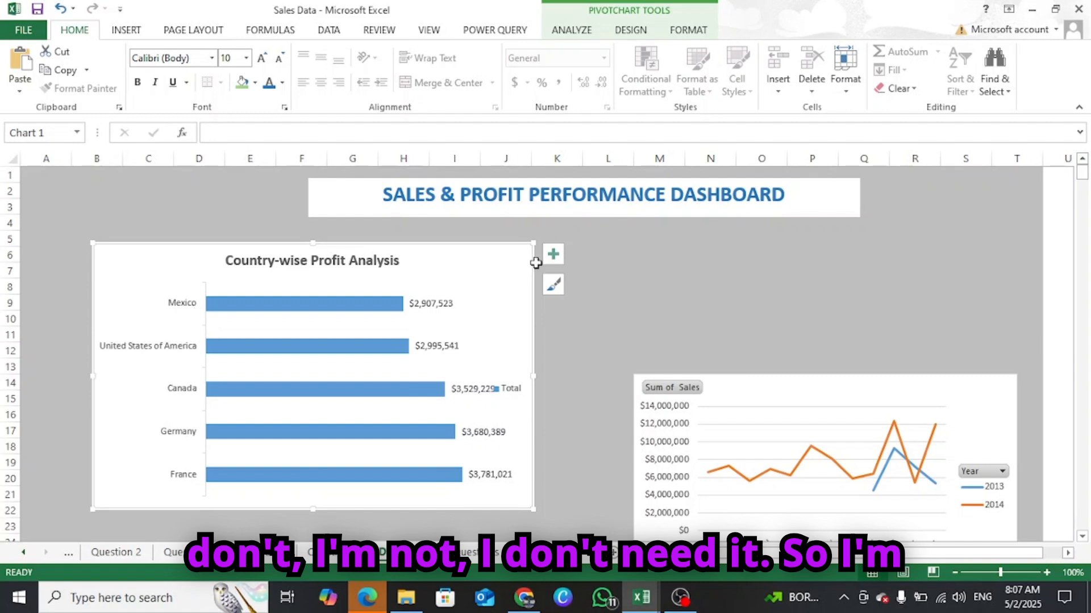
Remove the legend from the Country-wise Profit Analysis chart.
click(553, 256)
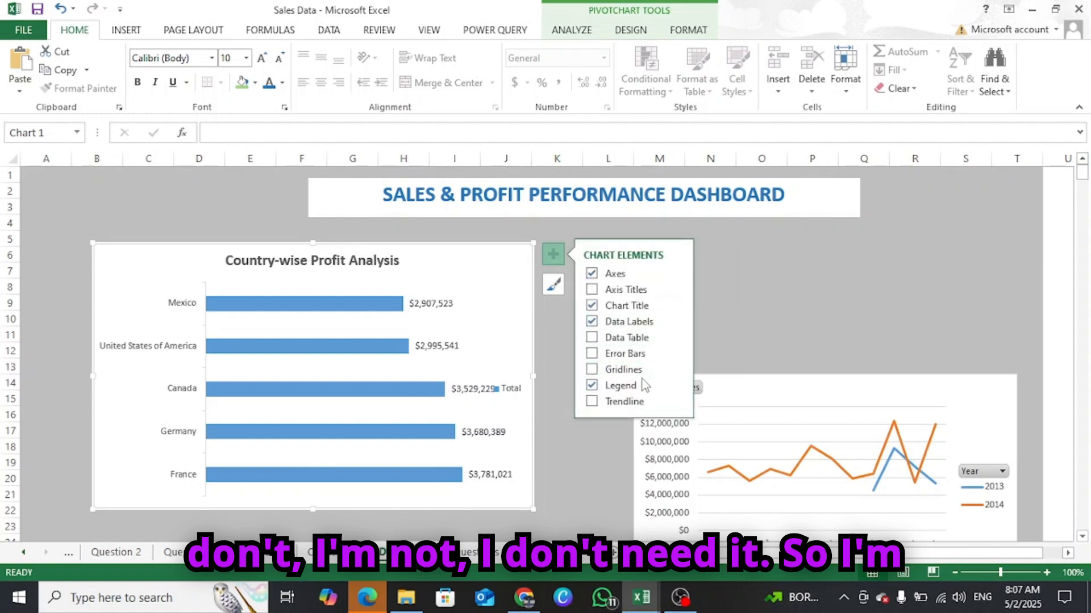
click(592, 386)
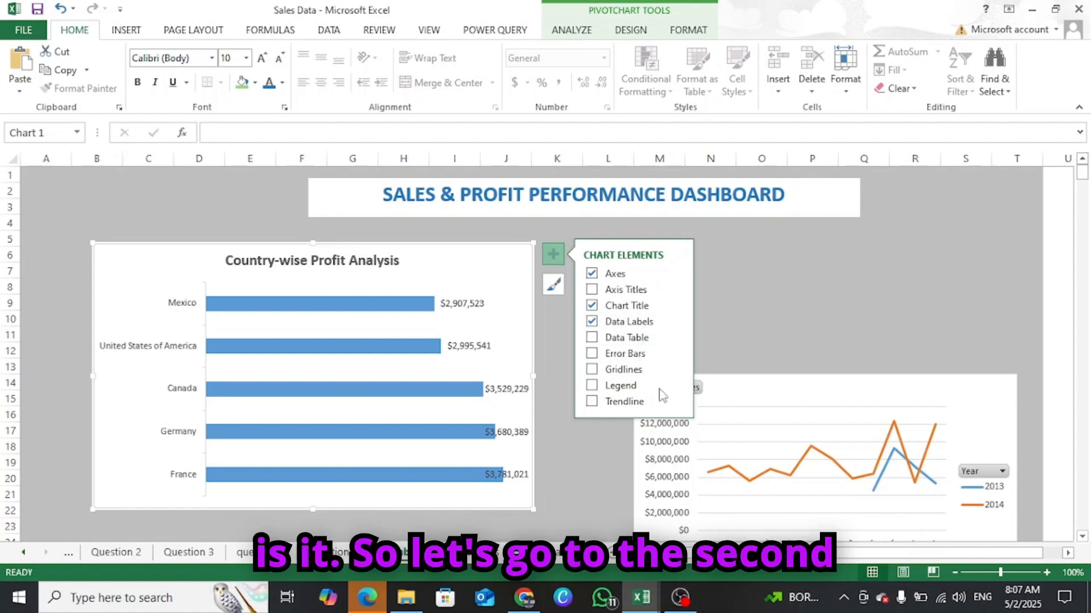
click(865, 385)
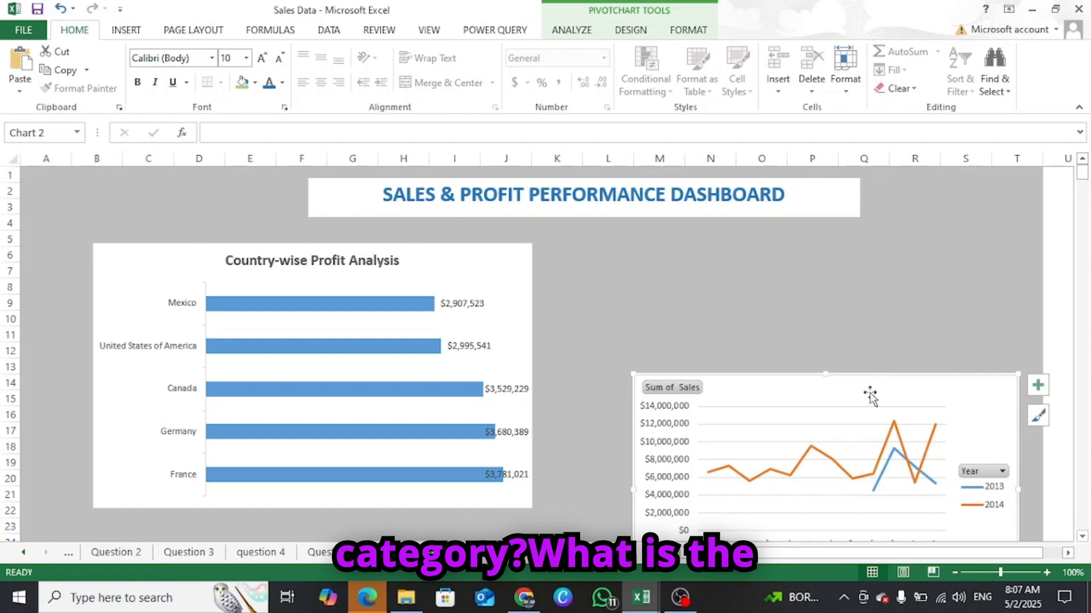
Move the Total of Units Sold chart up to just below the country profit chart and remove its gridlines.
scroll(870, 394, down, 7)
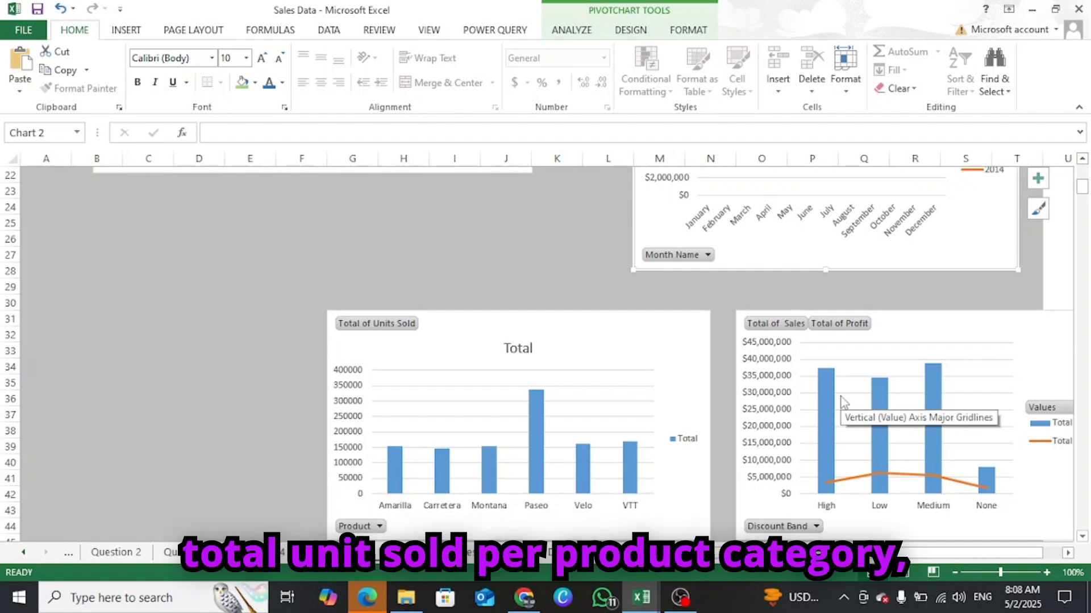
mouse_move(576, 332)
mouse_down()
mouse_move(440, 270)
mouse_move(444, 258)
mouse_up()
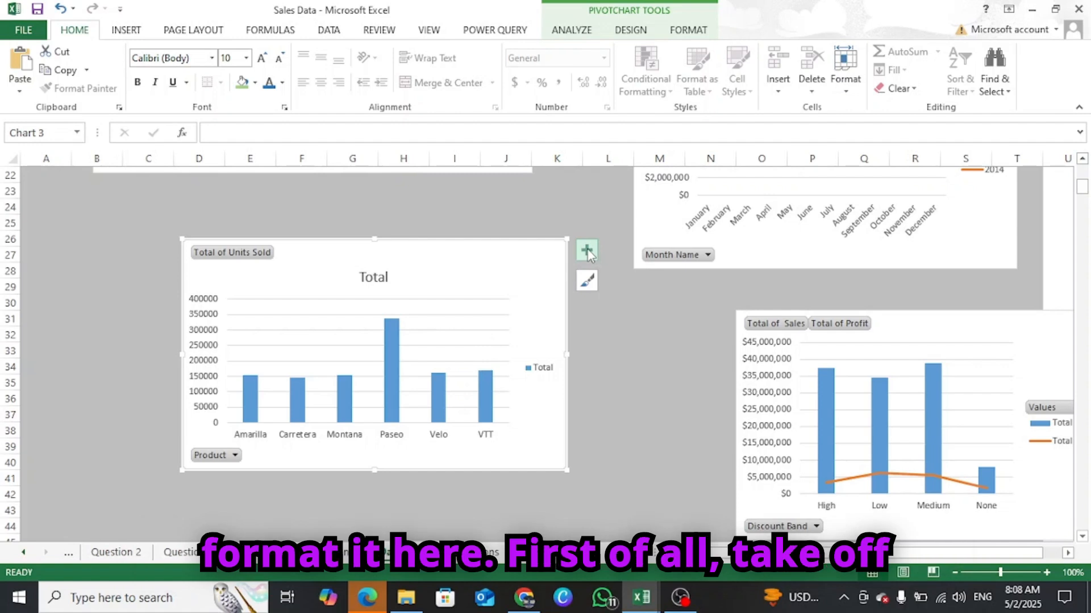
click(586, 250)
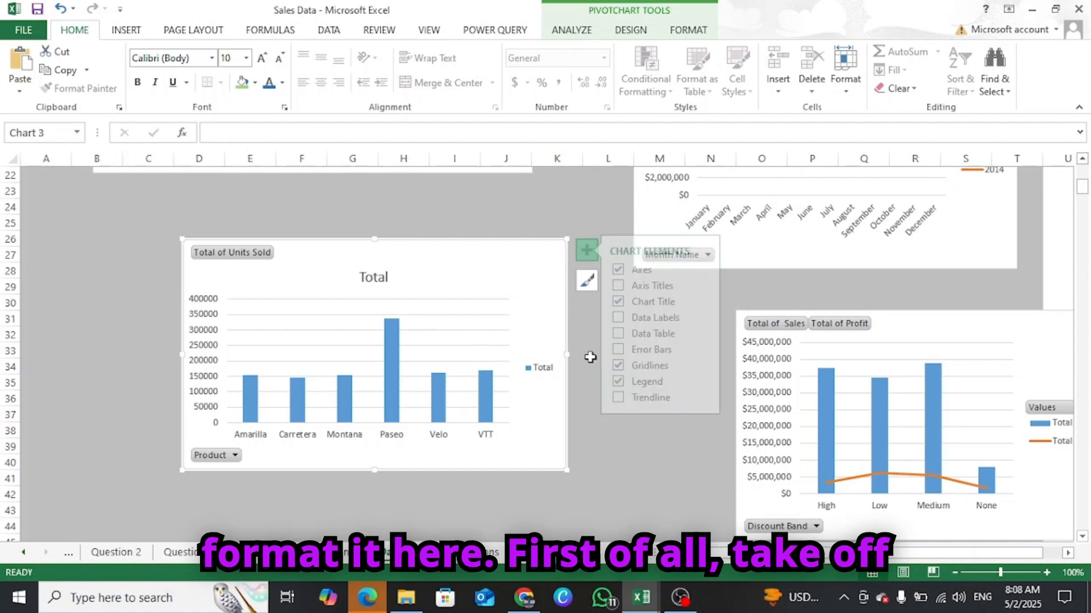
click(626, 366)
Replace the units sold chart's title with "Units sold by Product Type".
click(380, 281)
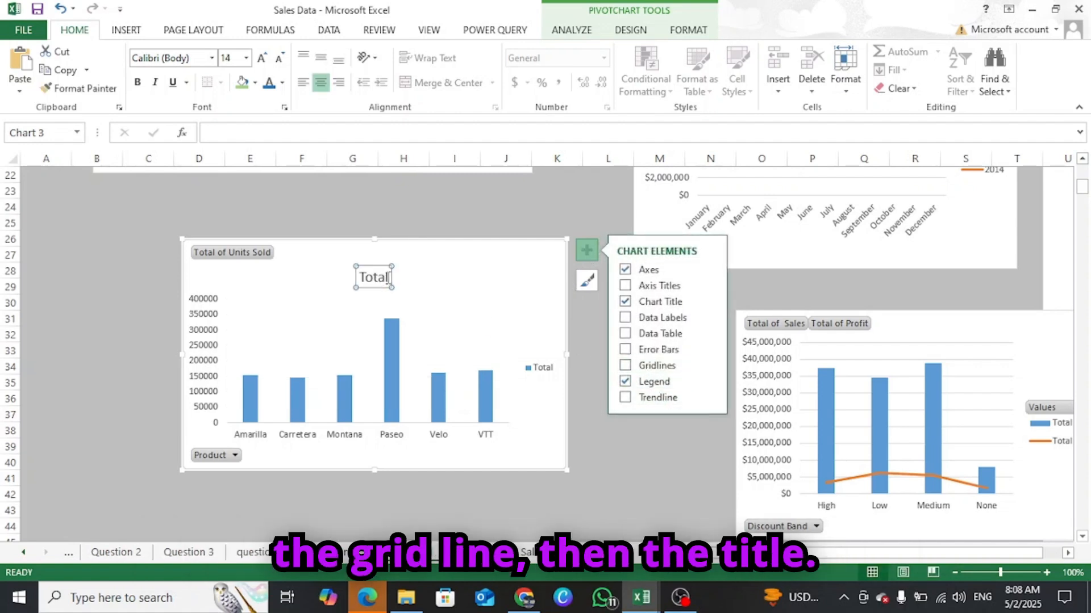
drag(389, 278, 361, 277)
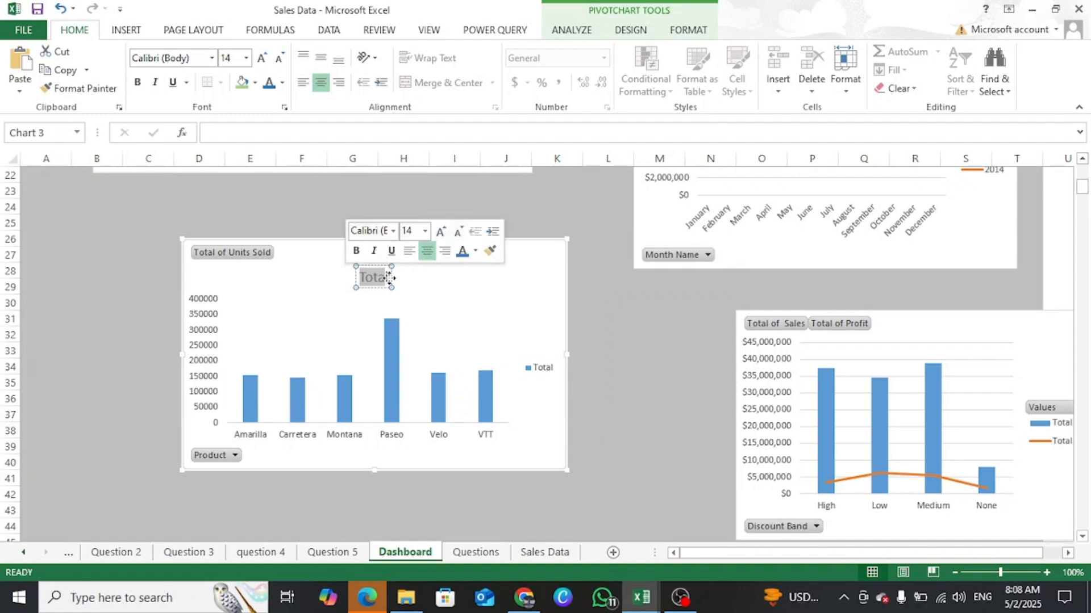
click(388, 277)
drag(388, 277, 359, 277)
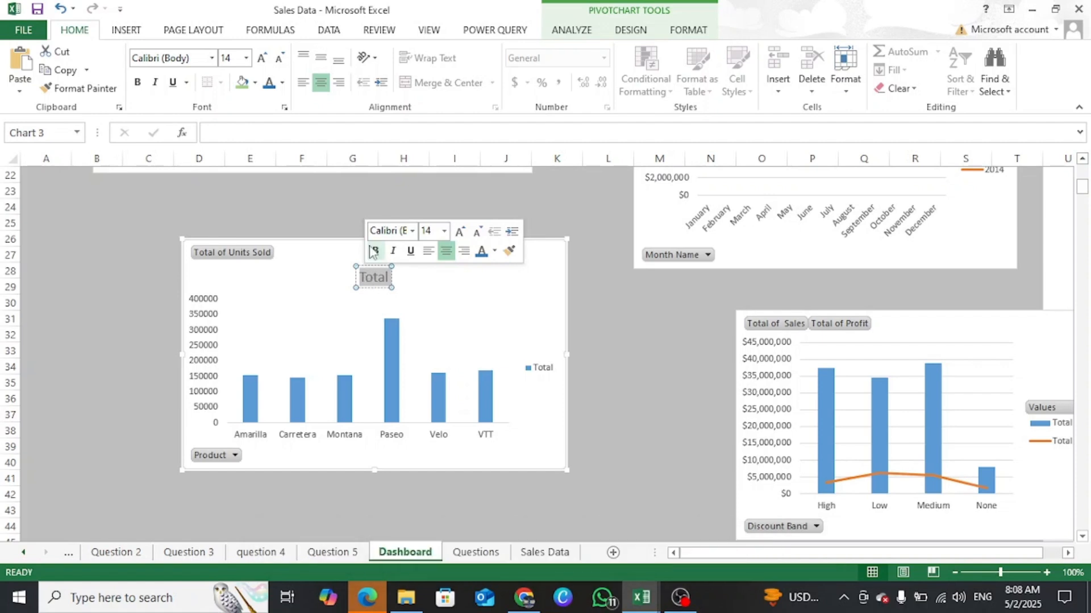
text(Unit)
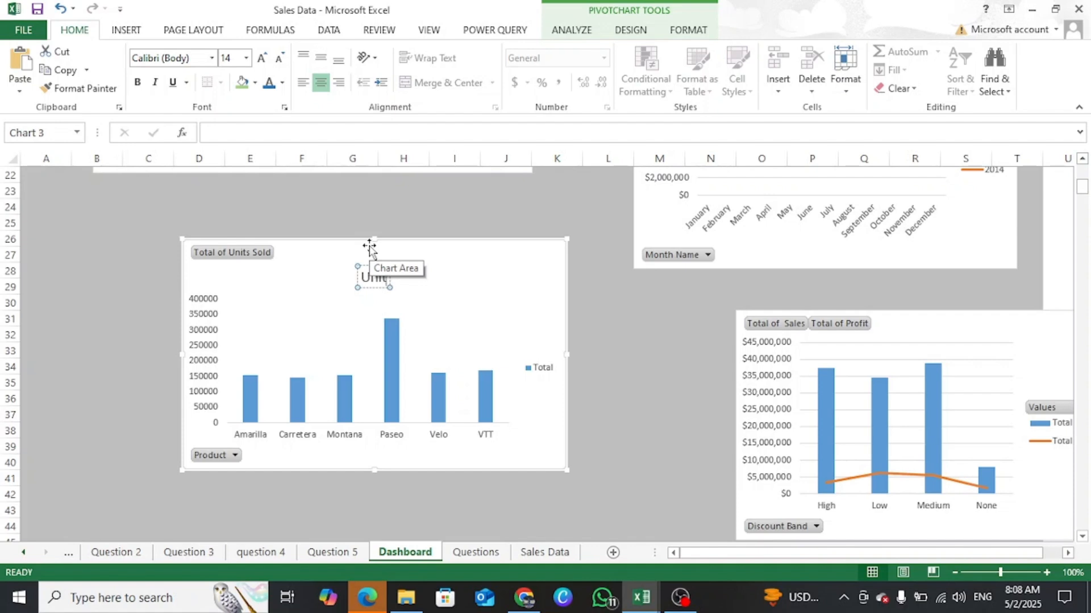
text(s s)
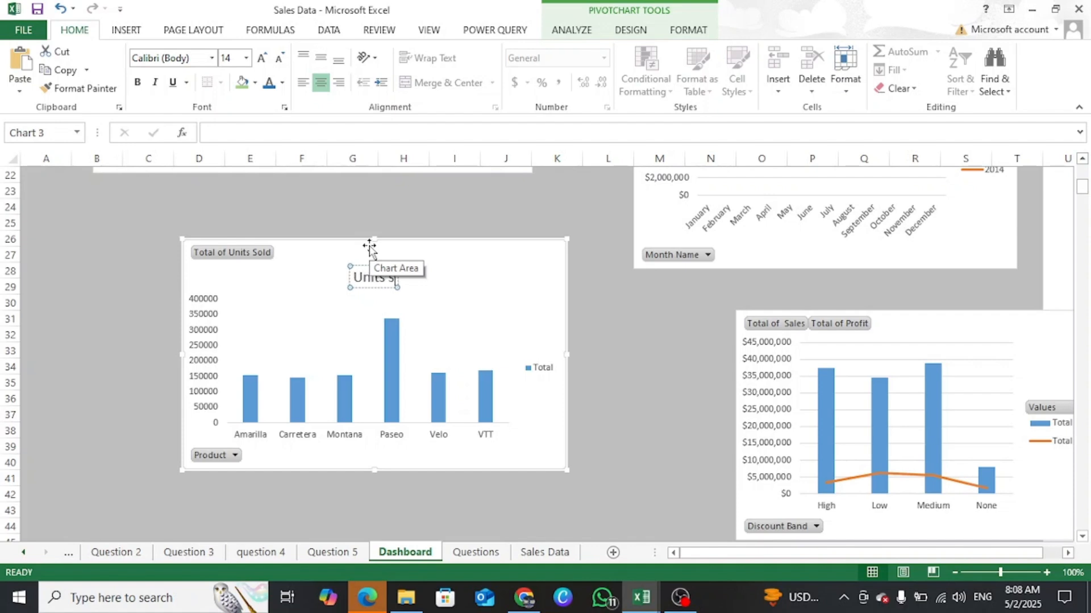
text(old)
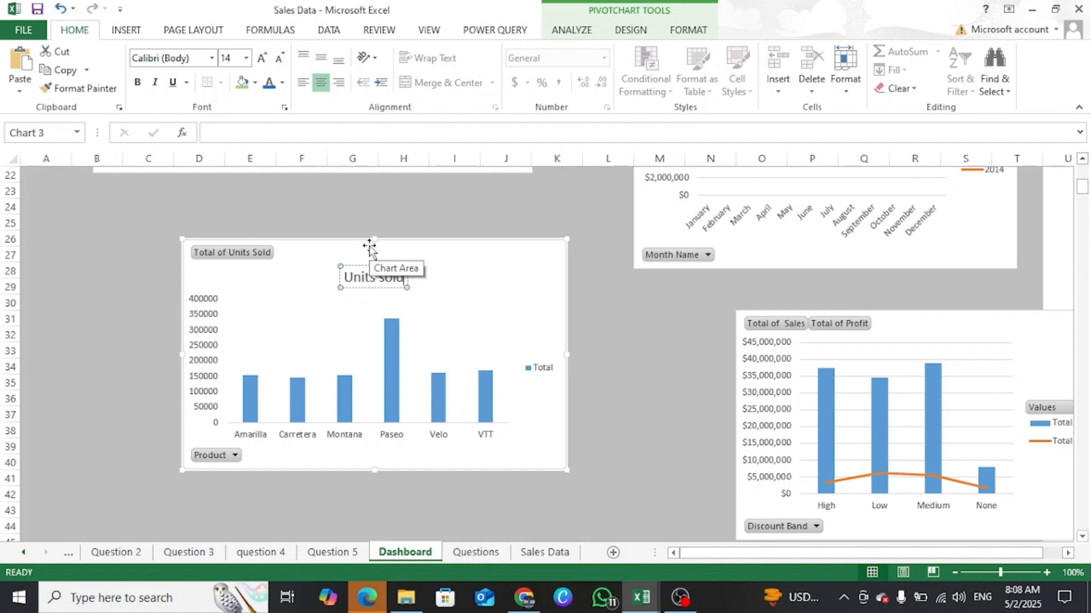
text( by)
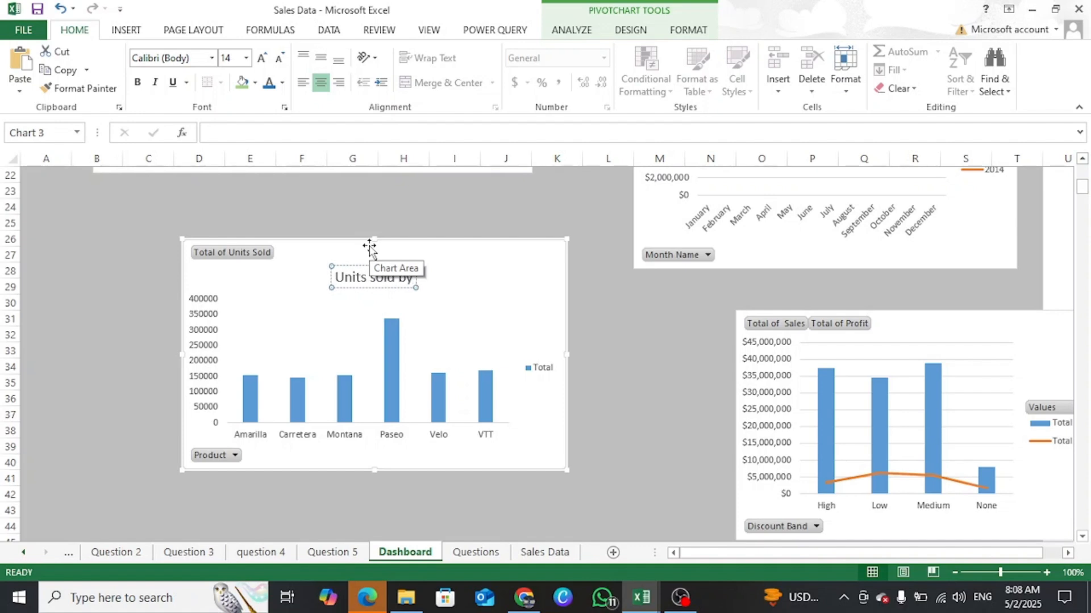
text( Pr)
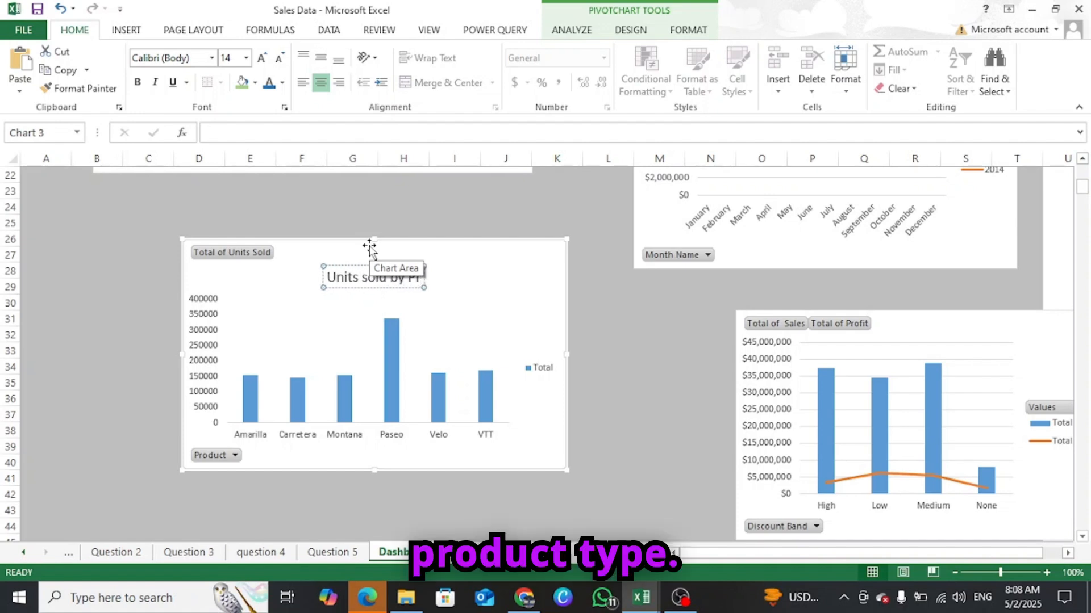
text(o)
text(d)
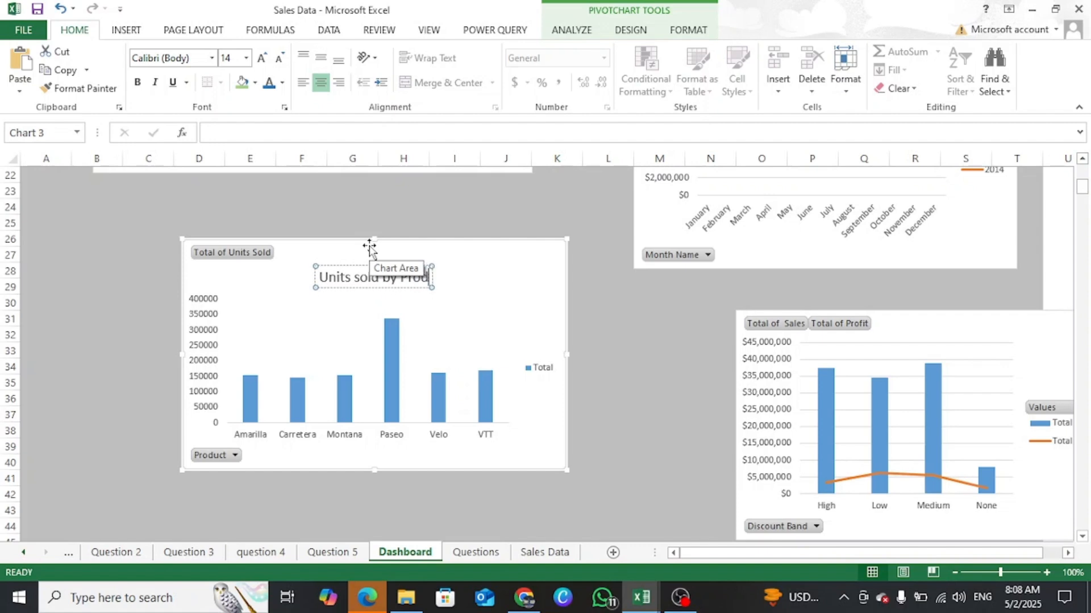
text(uct type)
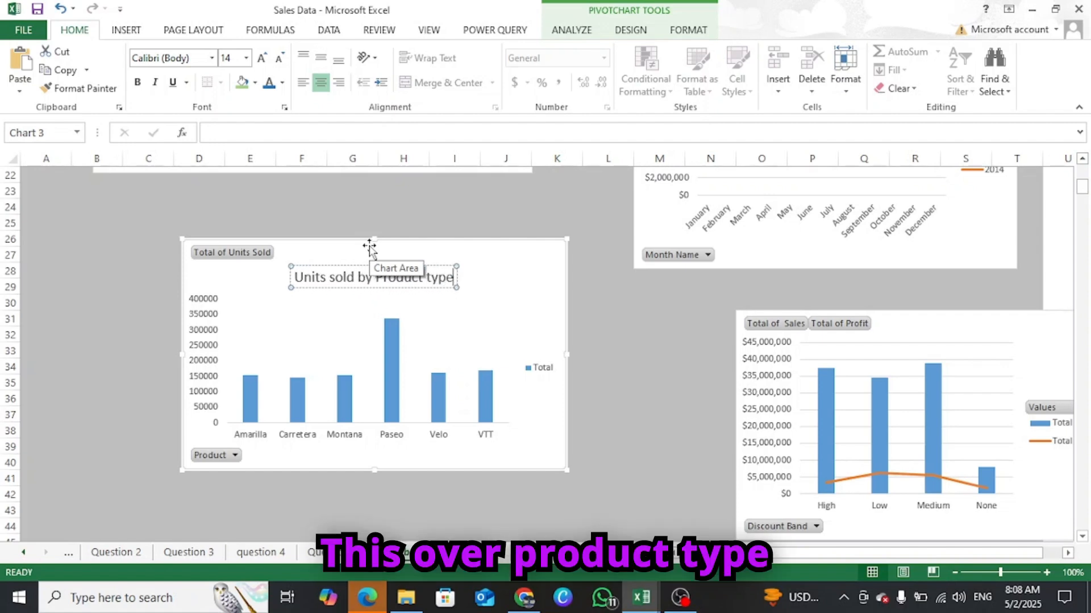
key(BackSpace)
key(BackSpace)
key(BackSpace)
key(BackSpace)
key(BackSpace)
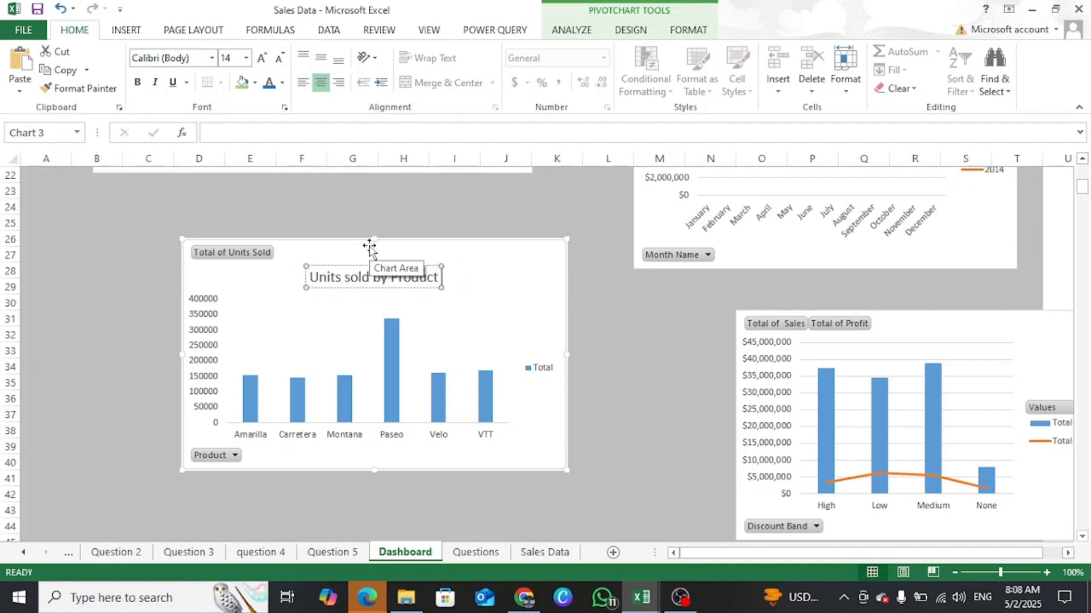
text(Type)
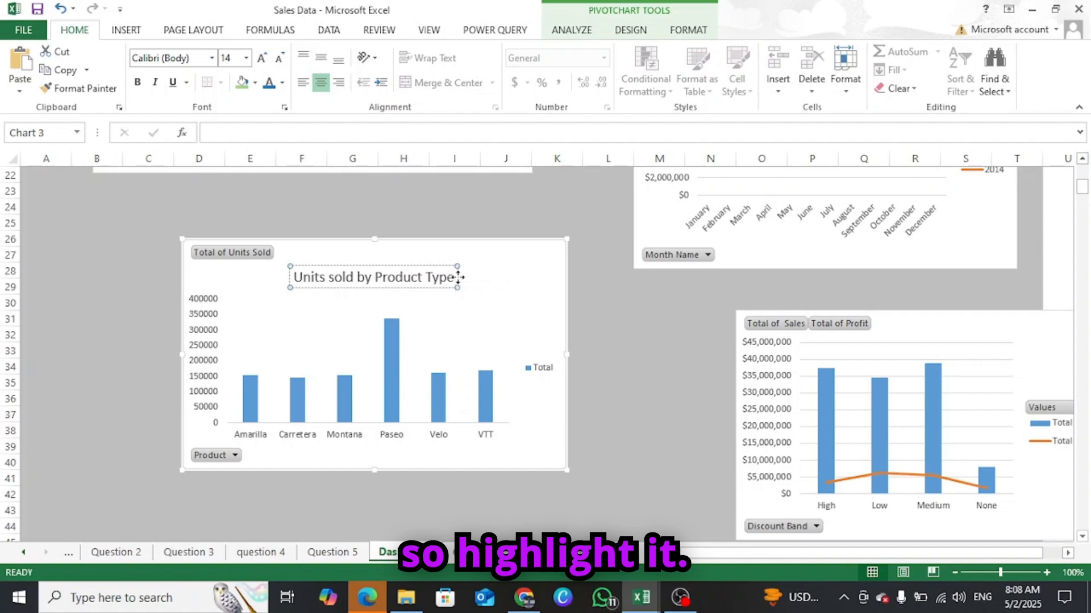
Make the whole title of the units sold chart bold.
drag(455, 278, 307, 279)
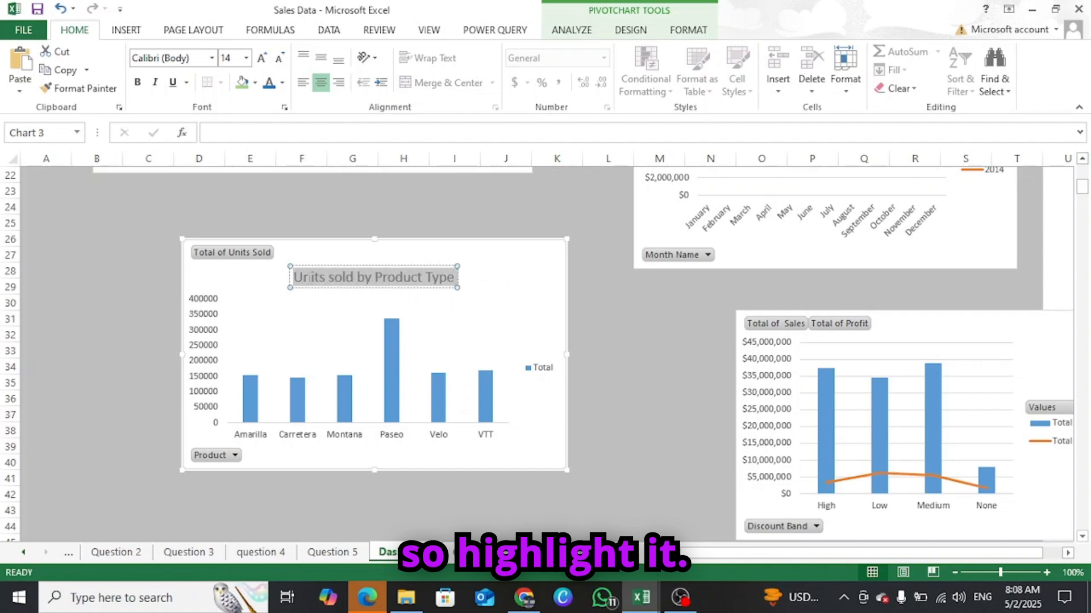
click(317, 254)
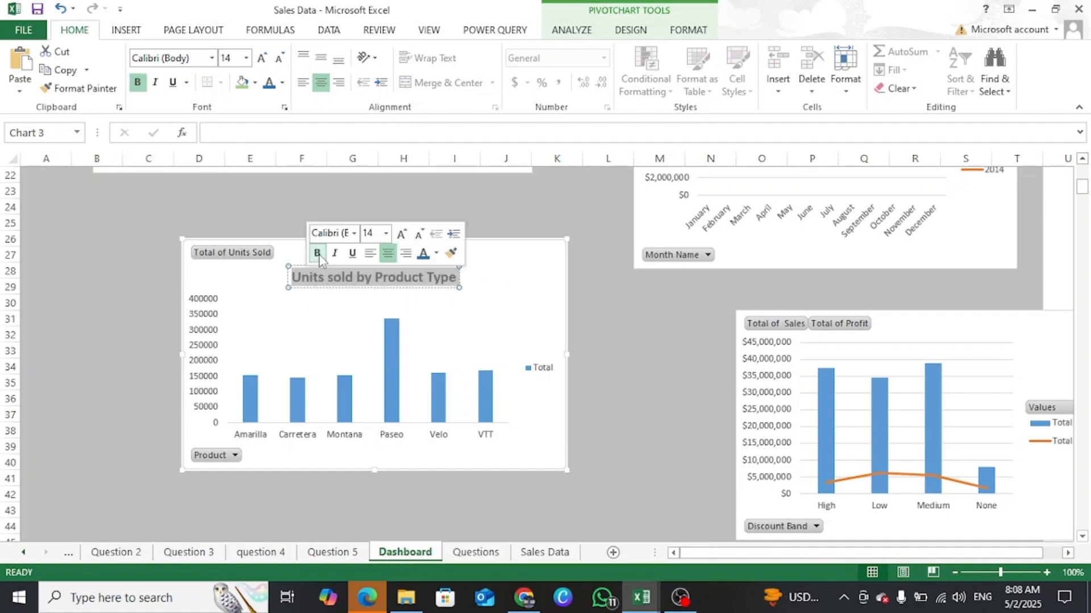
click(526, 274)
Remove the legend and delete the vertical value axis from the Units sold by Product Type chart.
click(587, 250)
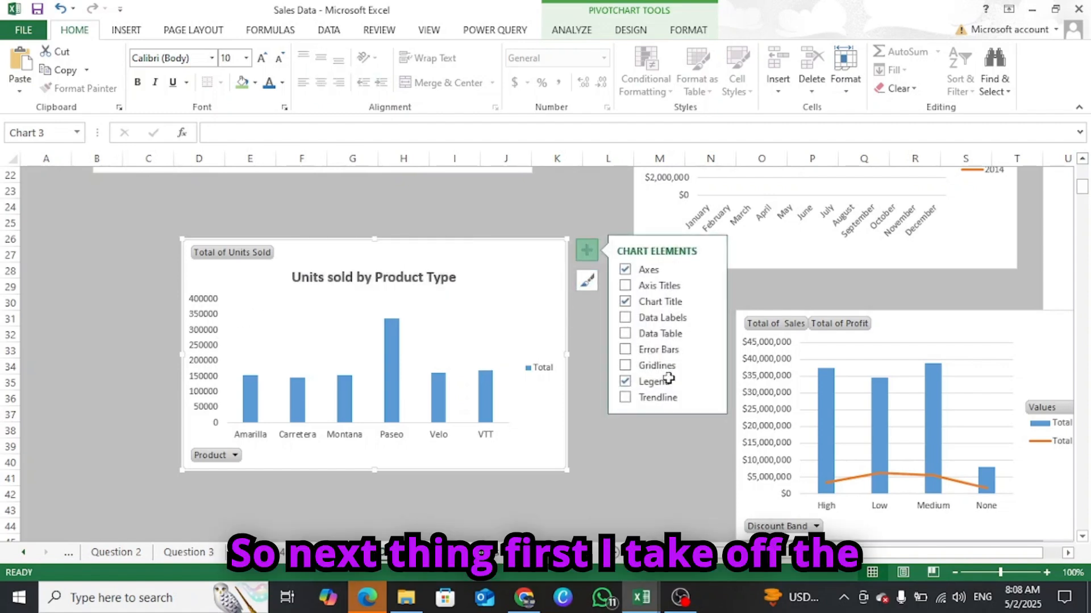
click(626, 383)
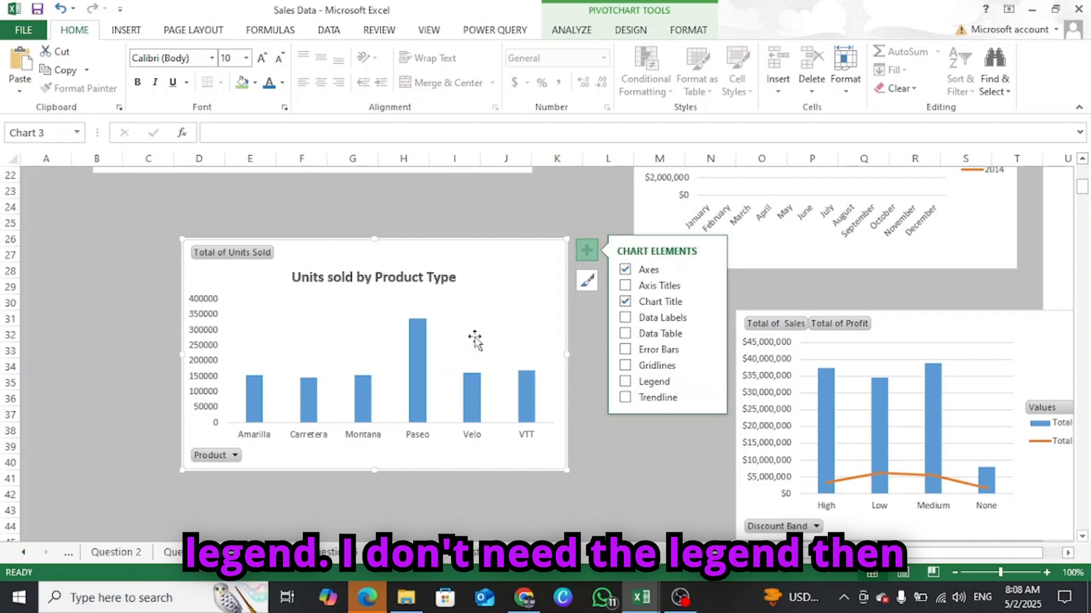
click(203, 325)
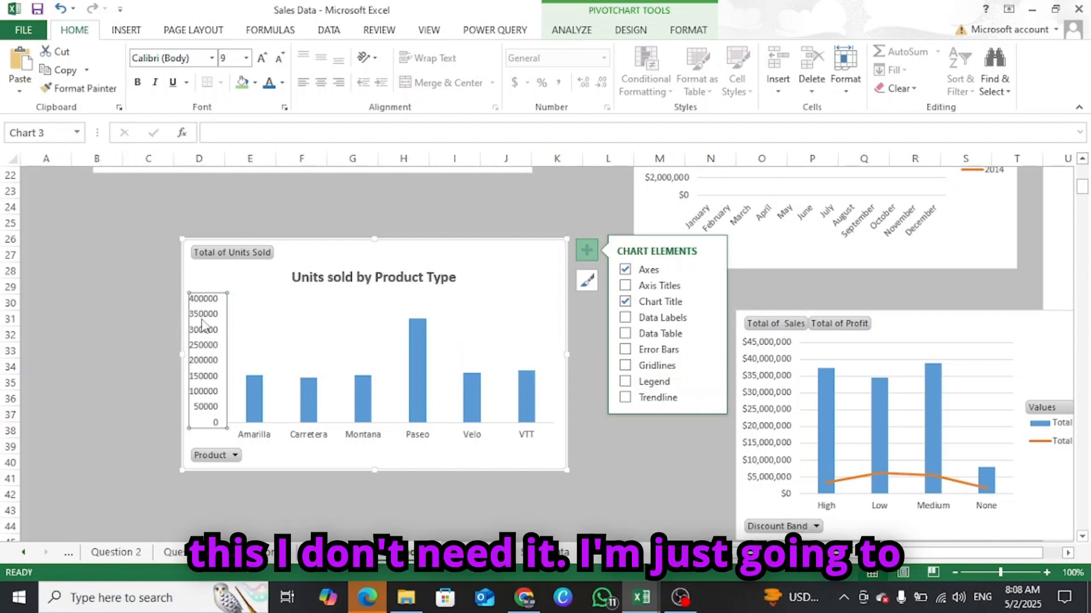
key(Delete)
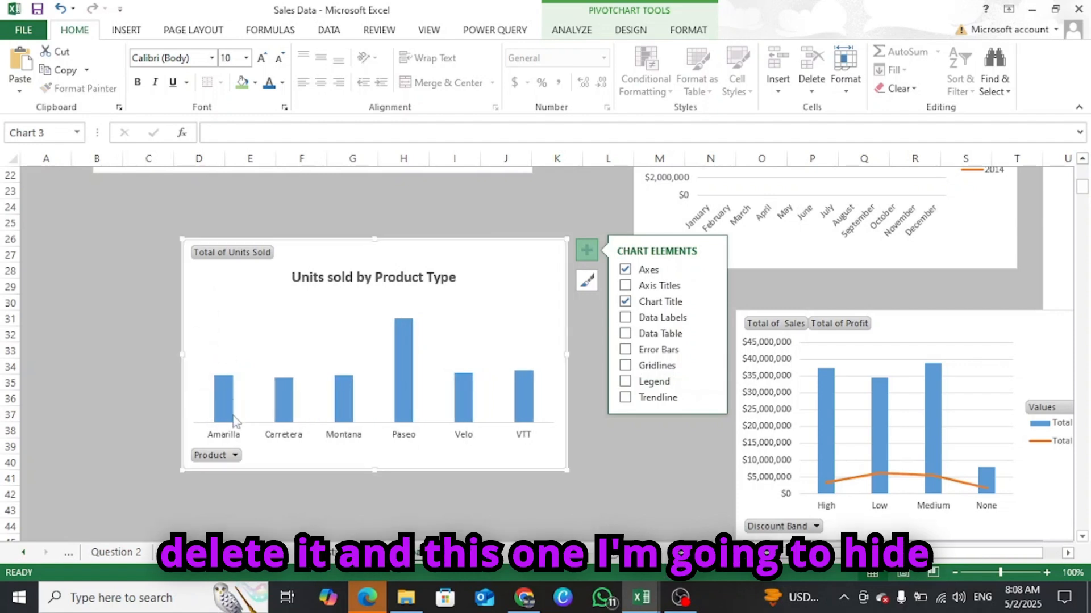
Hide all field buttons on the Units sold by Product Type chart and add data labels to its columns.
right_click(229, 256)
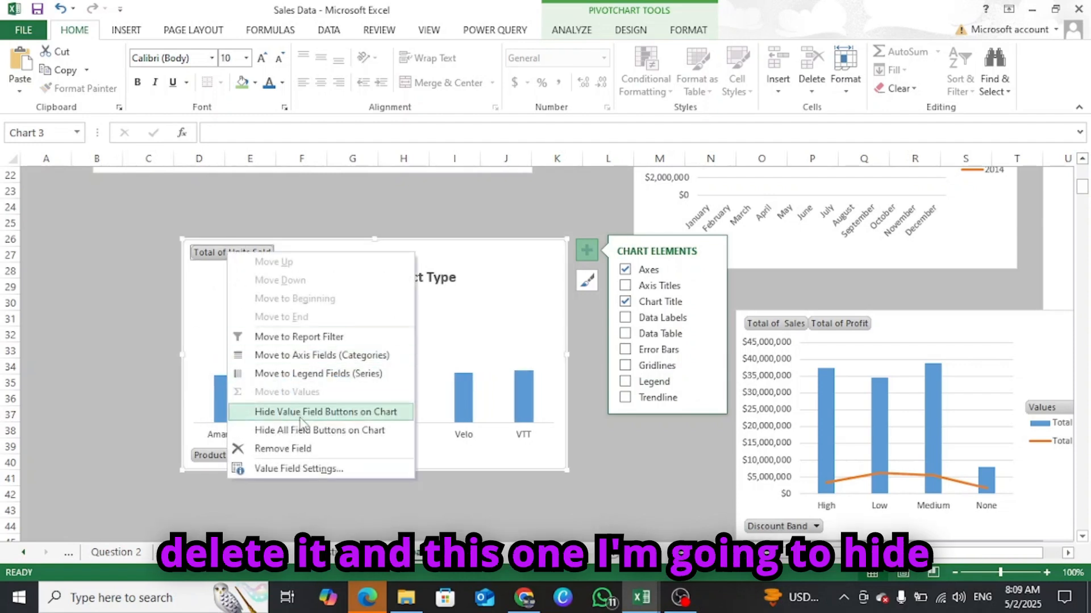
click(316, 433)
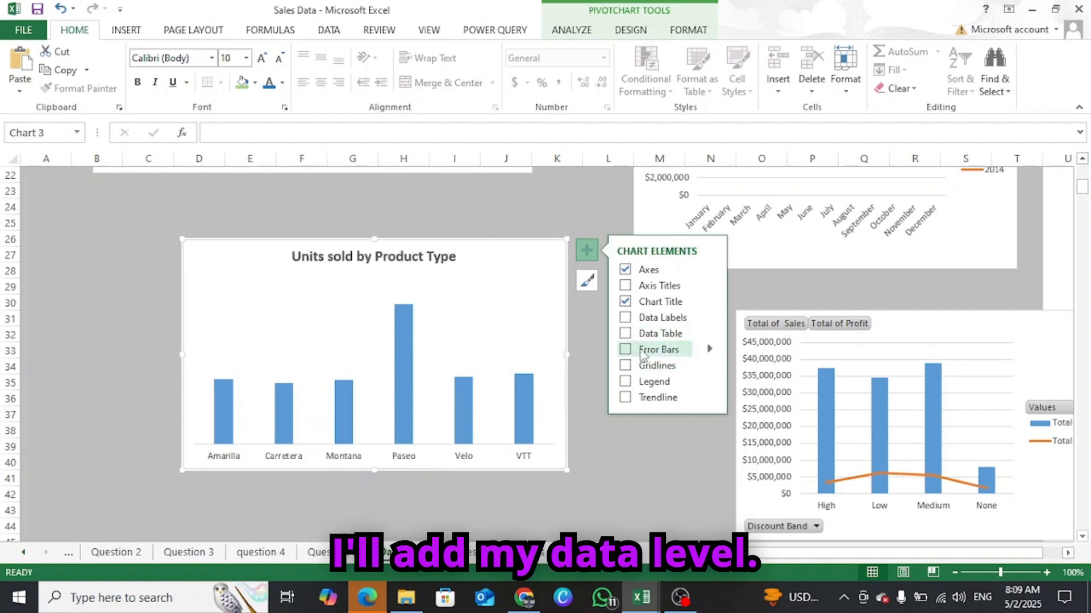
click(626, 318)
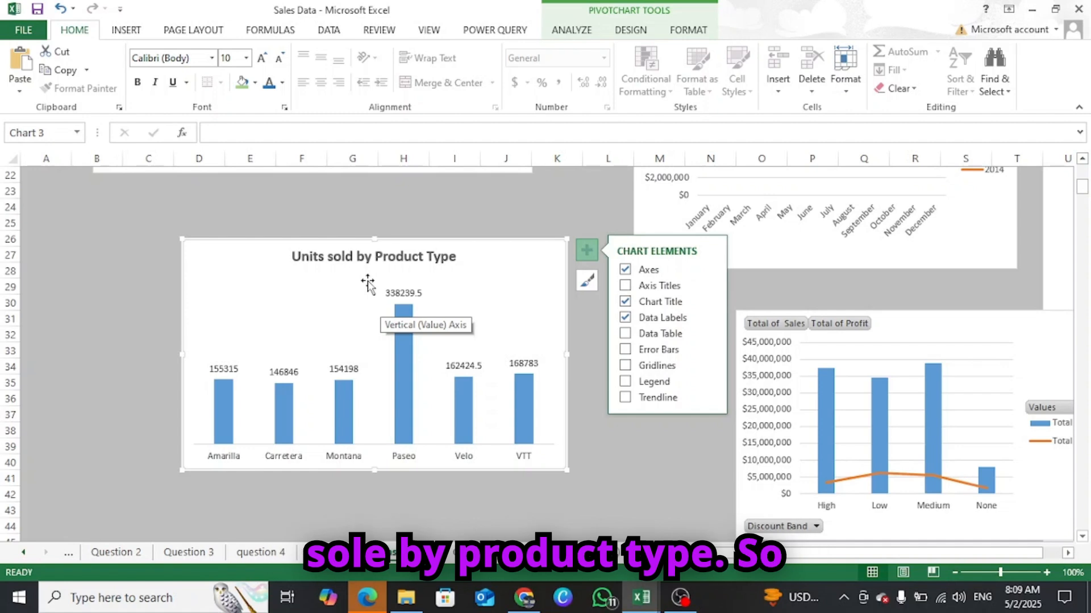
Open the data label formatting options for the columns of the Units sold by Product Type chart.
click(339, 367)
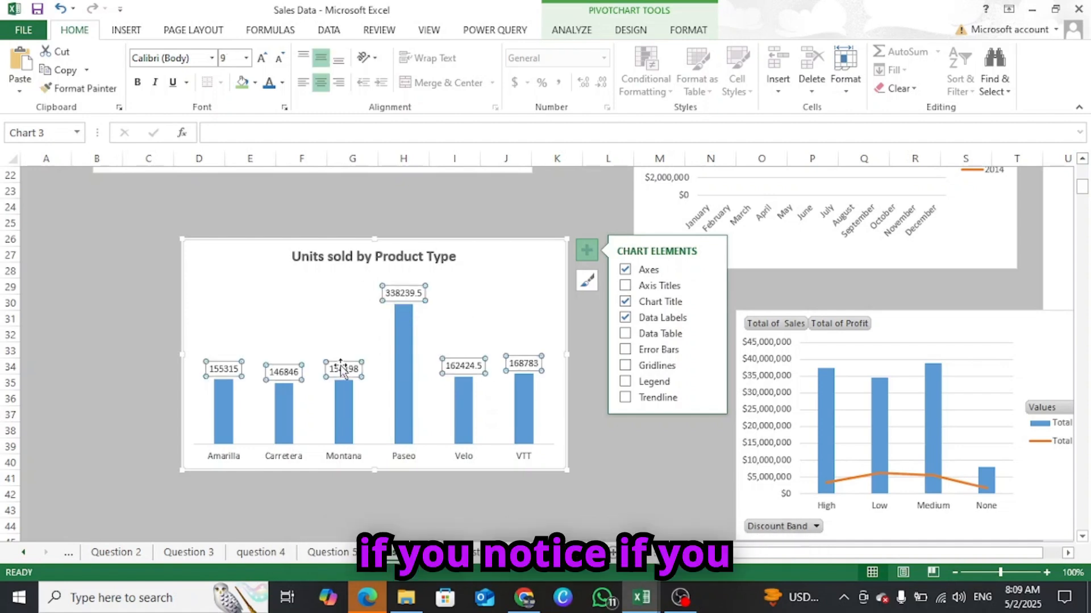
right_click(402, 297)
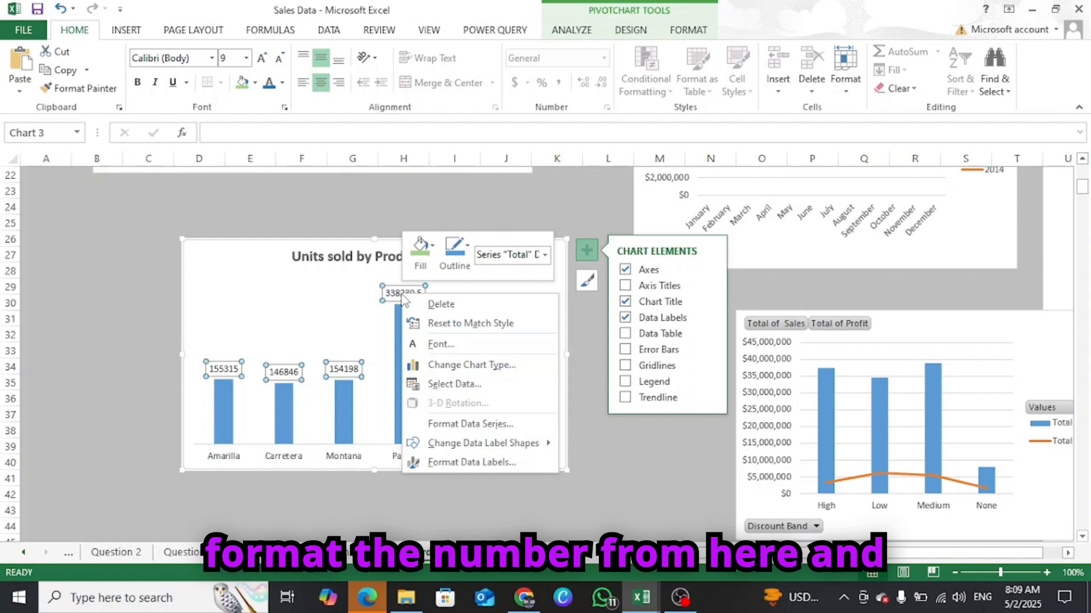
click(464, 463)
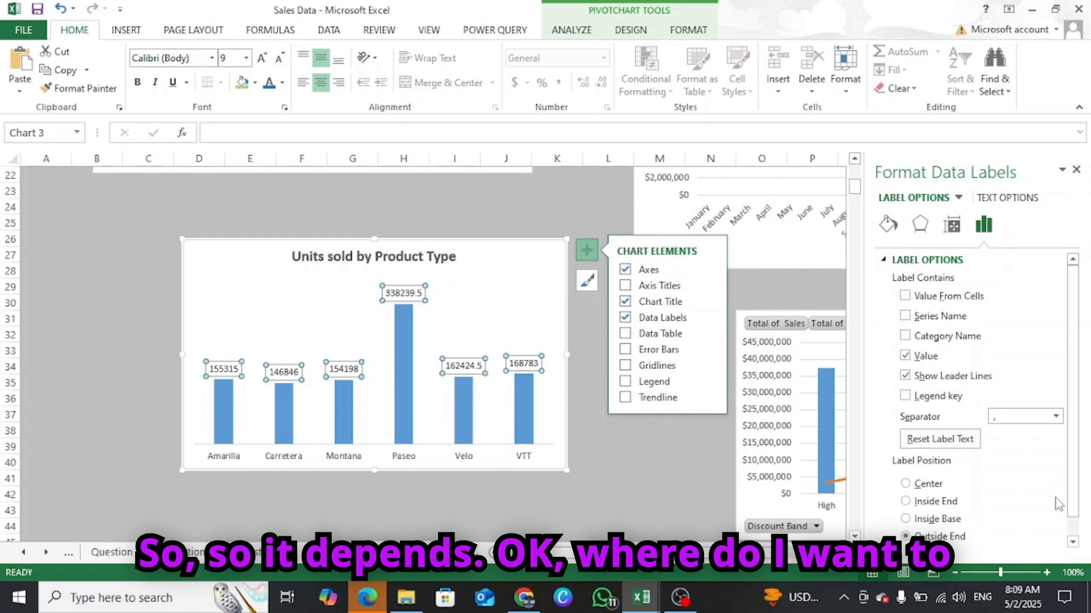
Try the Inside Base, Inside End and Center positions for the data labels, then set them back to Outside End.
click(905, 519)
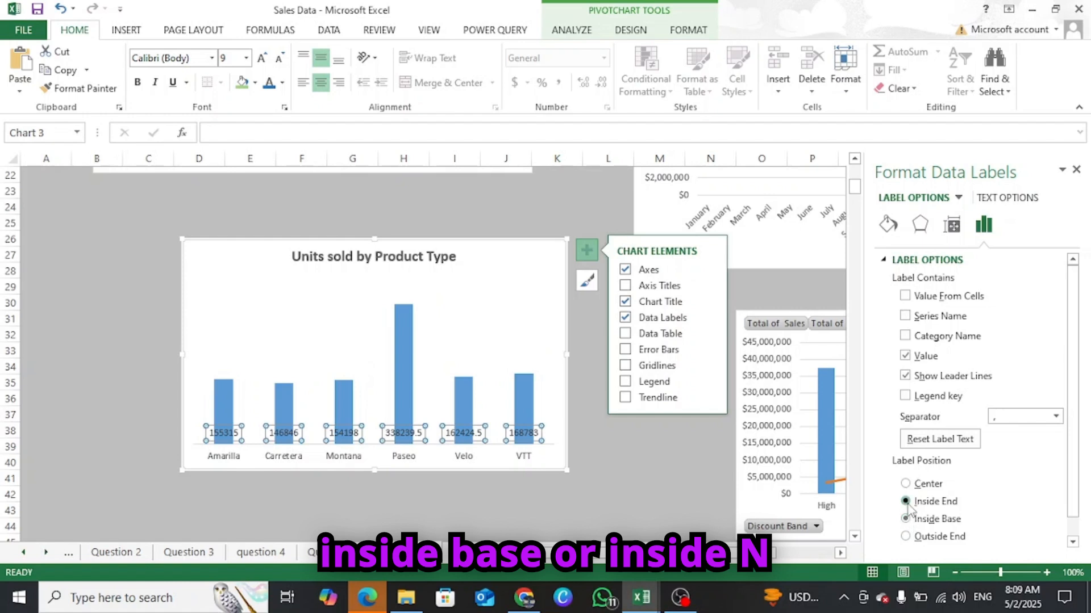
click(906, 504)
click(906, 483)
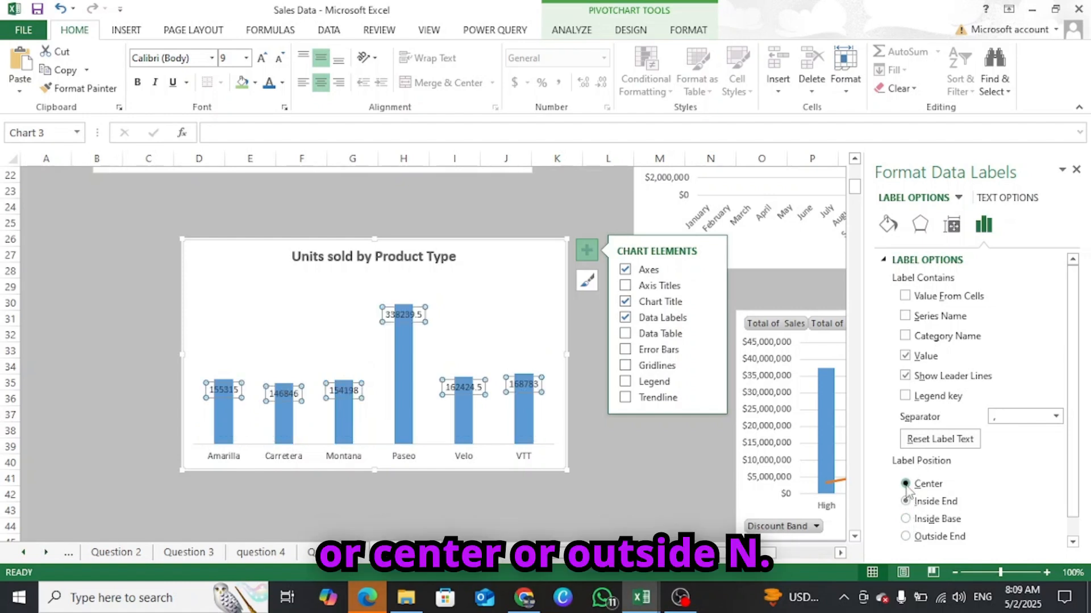
click(905, 536)
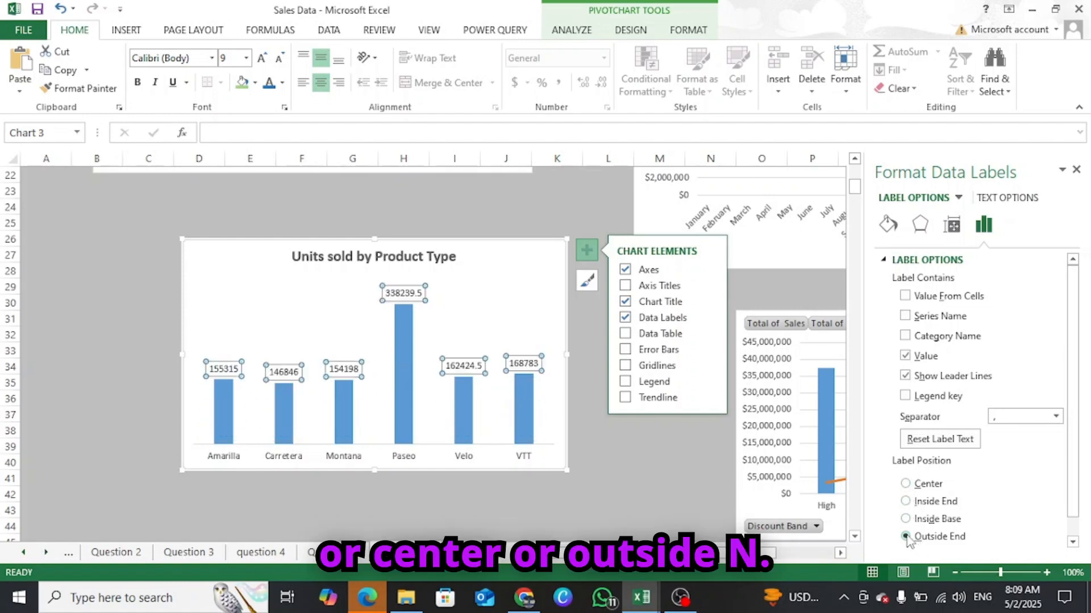
Set the number format category of the Units sold by Product Type chart's data labels to Number.
scroll(911, 339, down, 1)
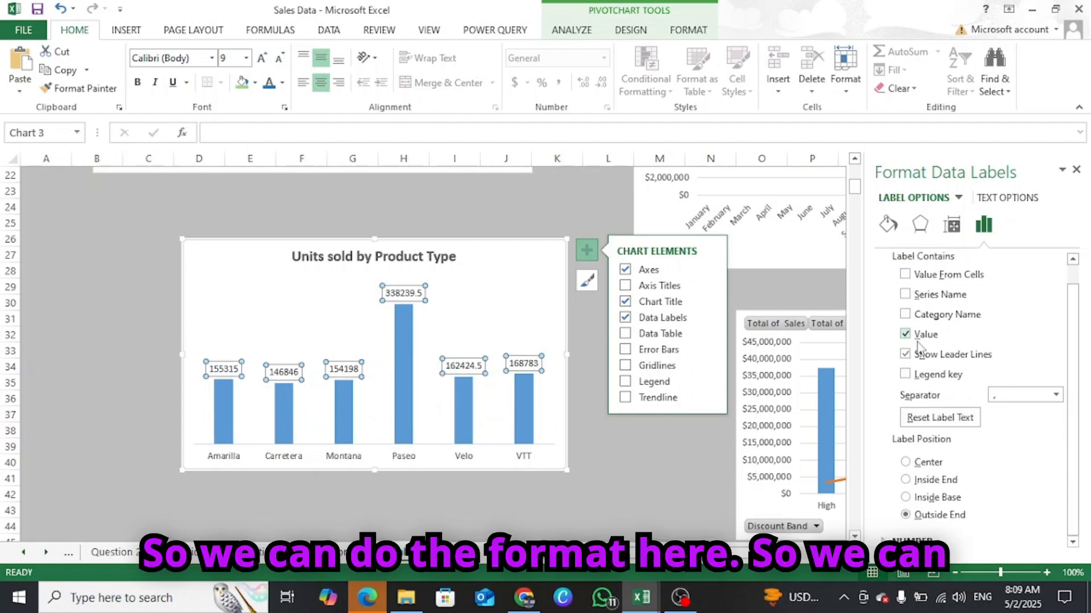
click(933, 541)
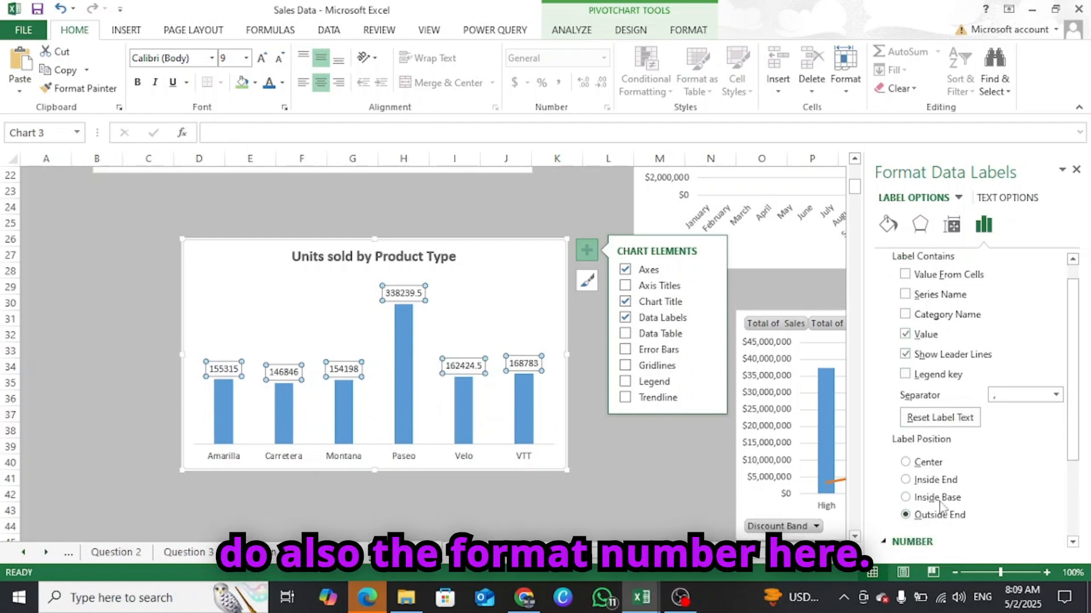
scroll(949, 502, down, 2)
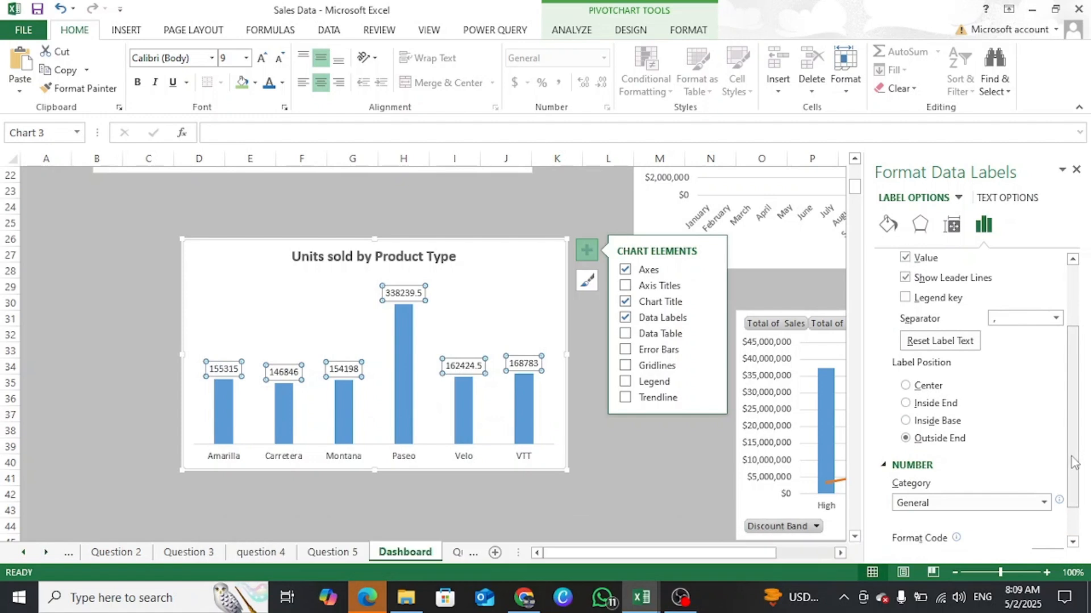
scroll(967, 502, down, 2)
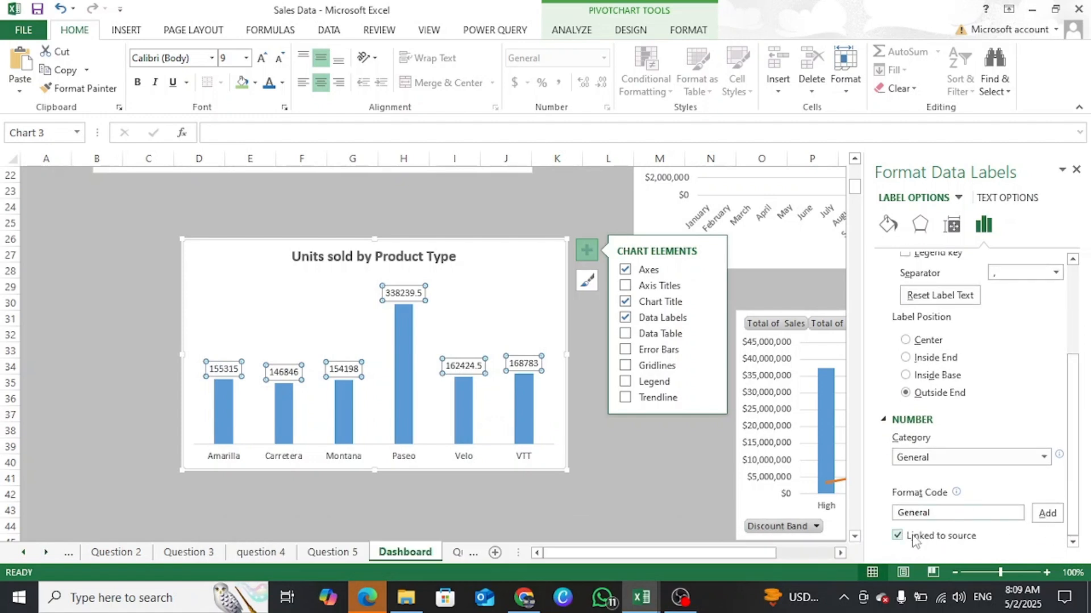
click(1044, 457)
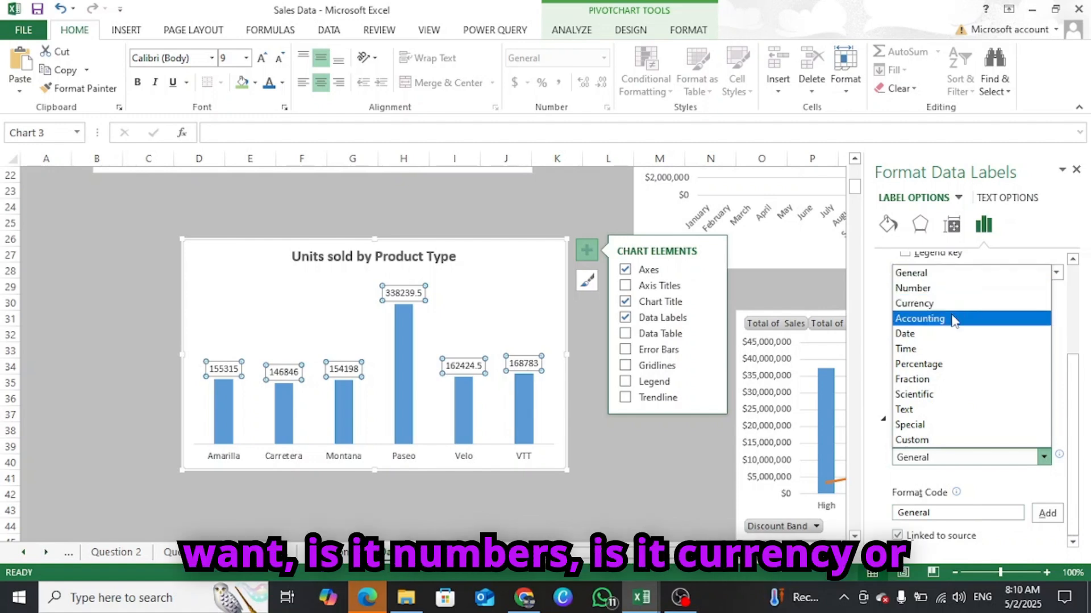
click(920, 288)
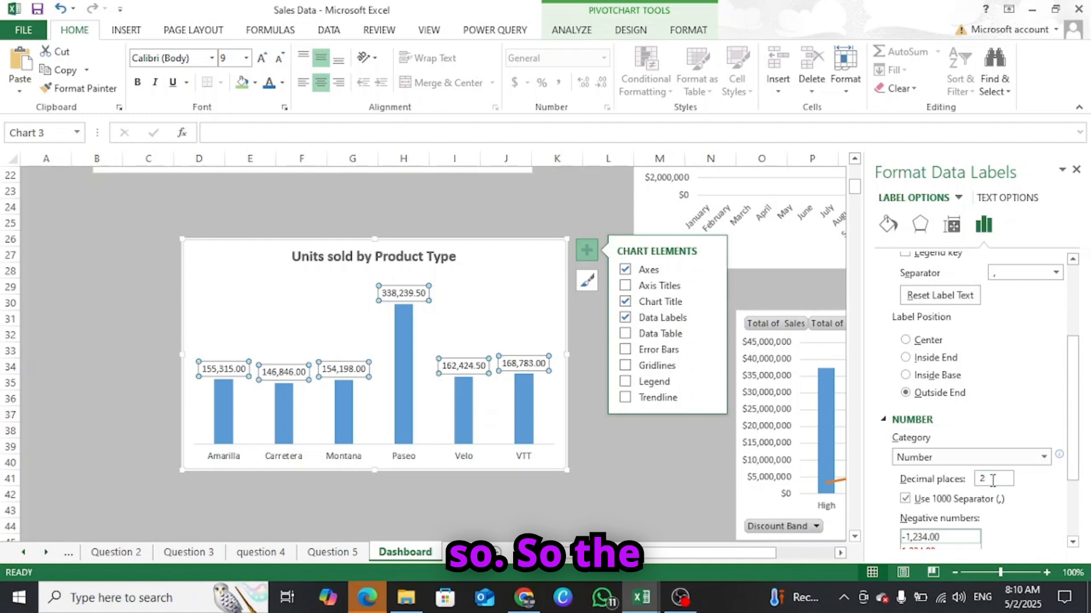
Set the data labels to 0 decimal places and close the label formatting options.
click(992, 480)
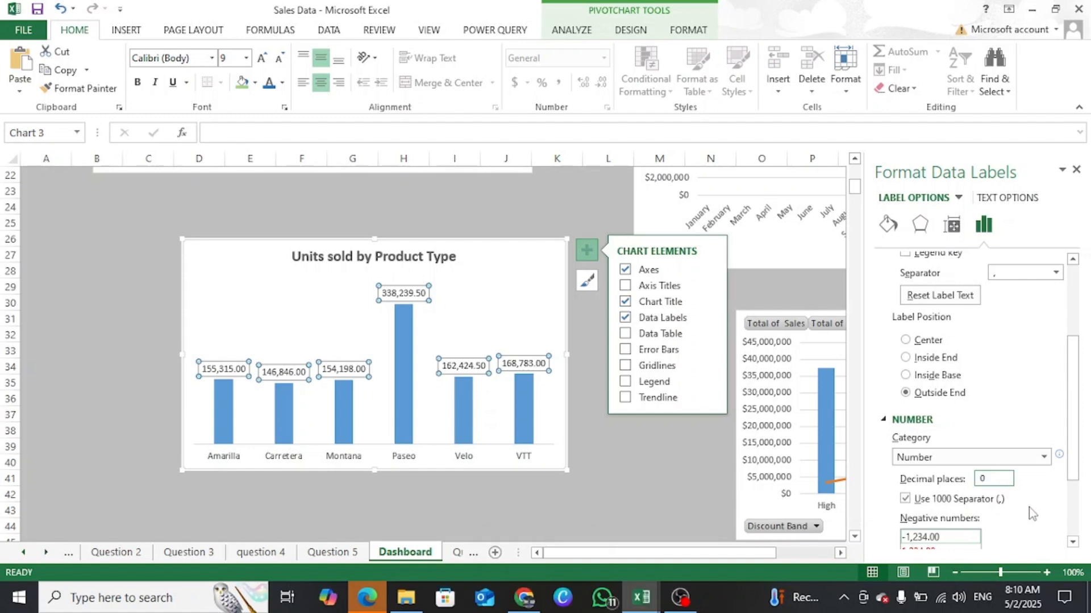
scroll(1081, 498, down, 1)
scroll(1081, 497, down, 3)
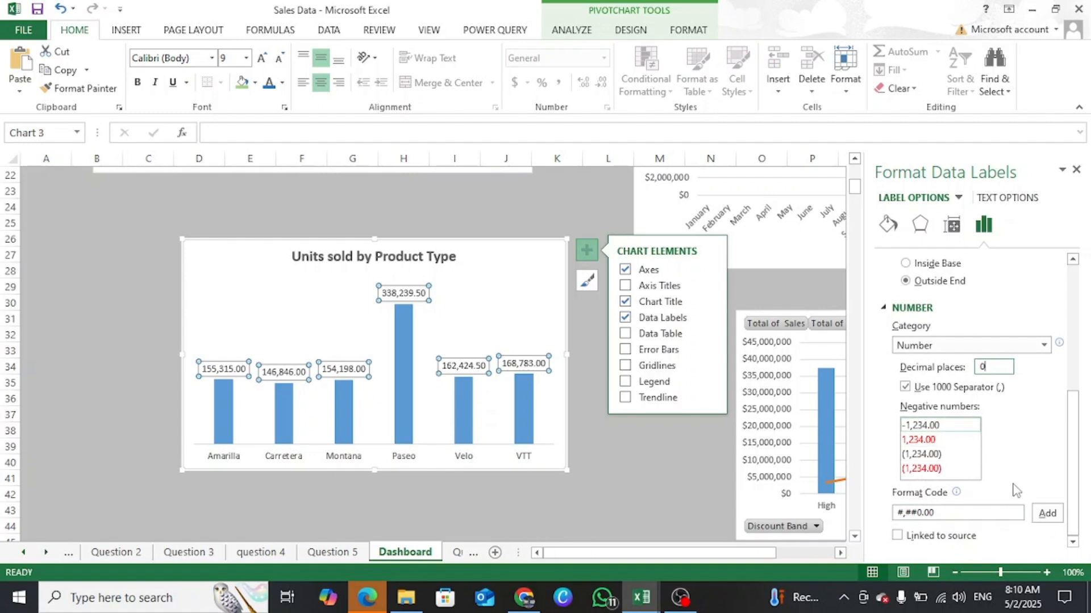
click(978, 513)
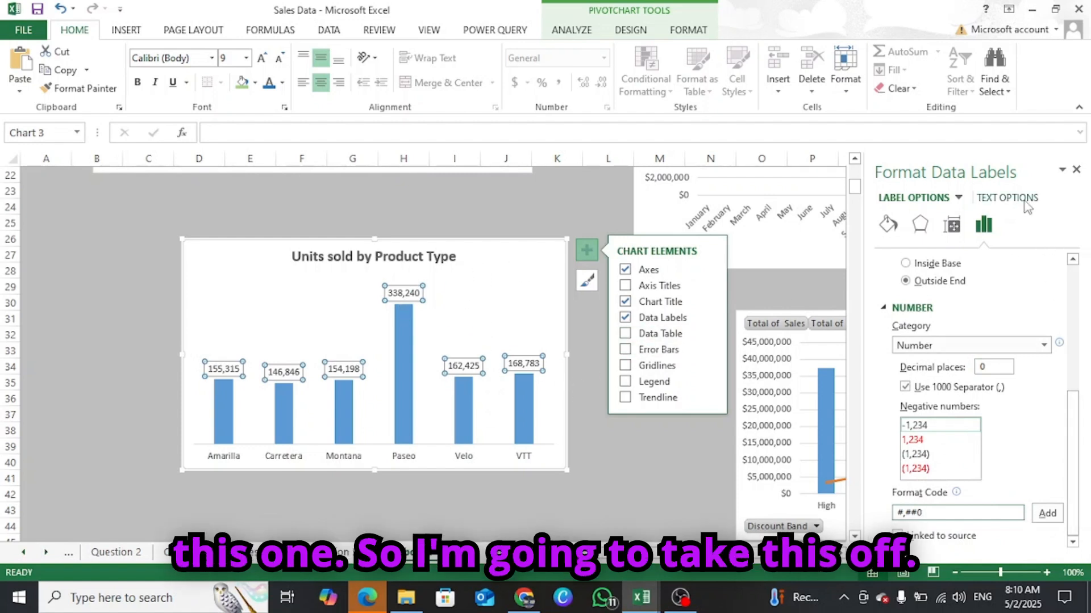
click(1077, 170)
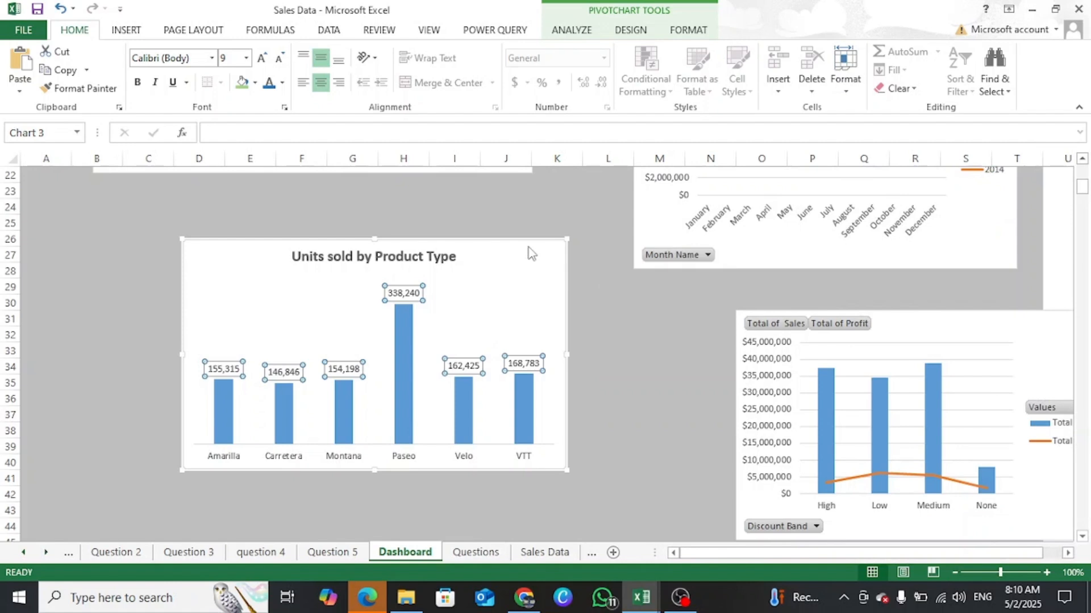
Move the Units sold by Product Type chart up and to the left, just below the Country-wise Profit Analysis chart.
click(586, 250)
click(480, 256)
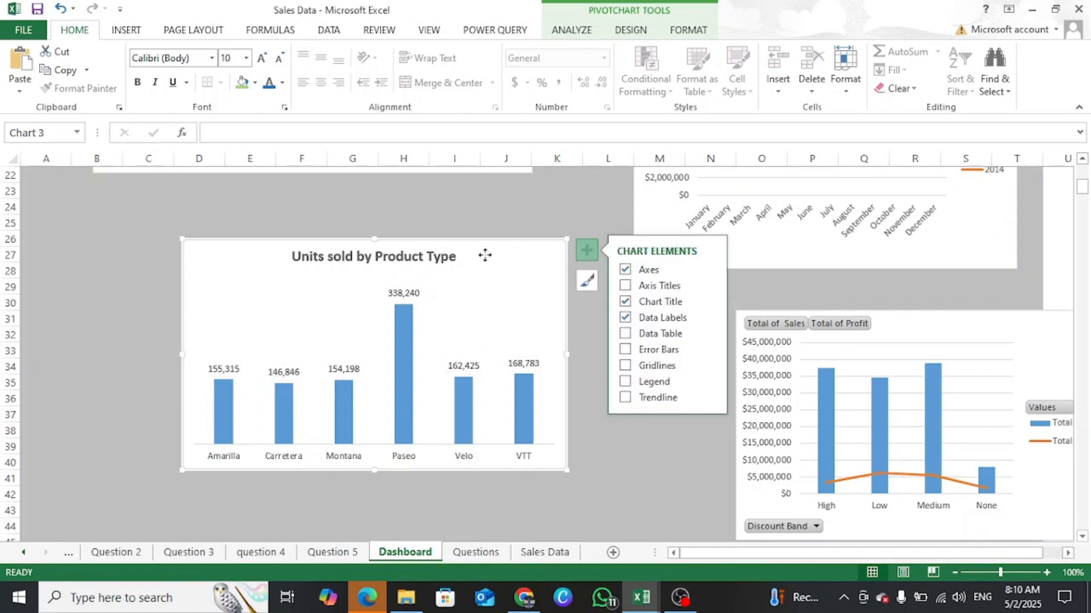
drag(485, 254, 445, 206)
scroll(551, 299, up, 3)
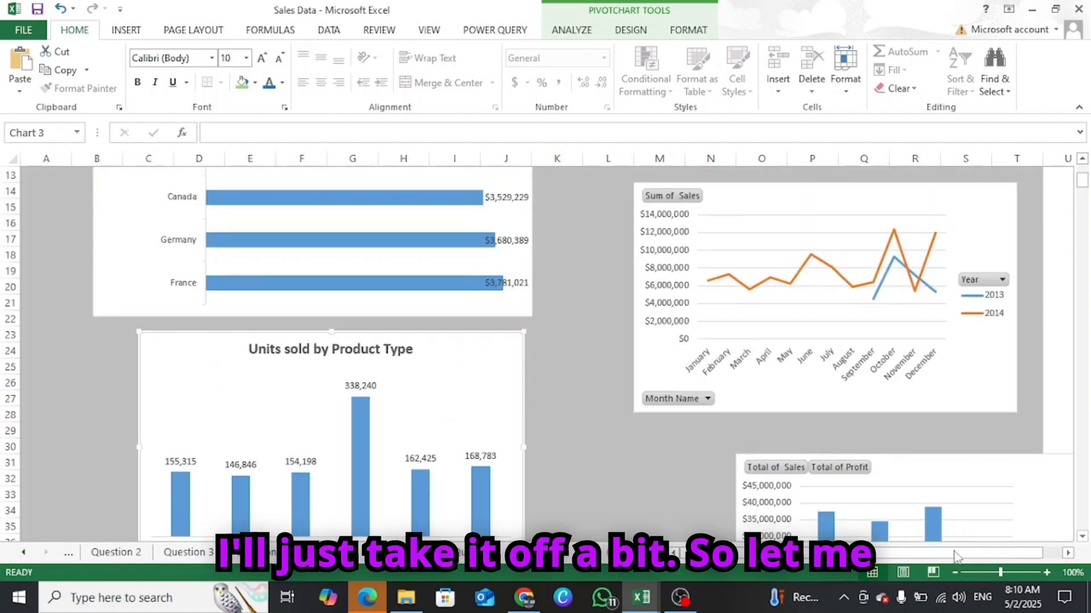
Stack the Country-wise Profit Analysis and Units sold by Product Type charts along the sheet's left edge, widening the lower one to match.
click(956, 572)
click(956, 572)
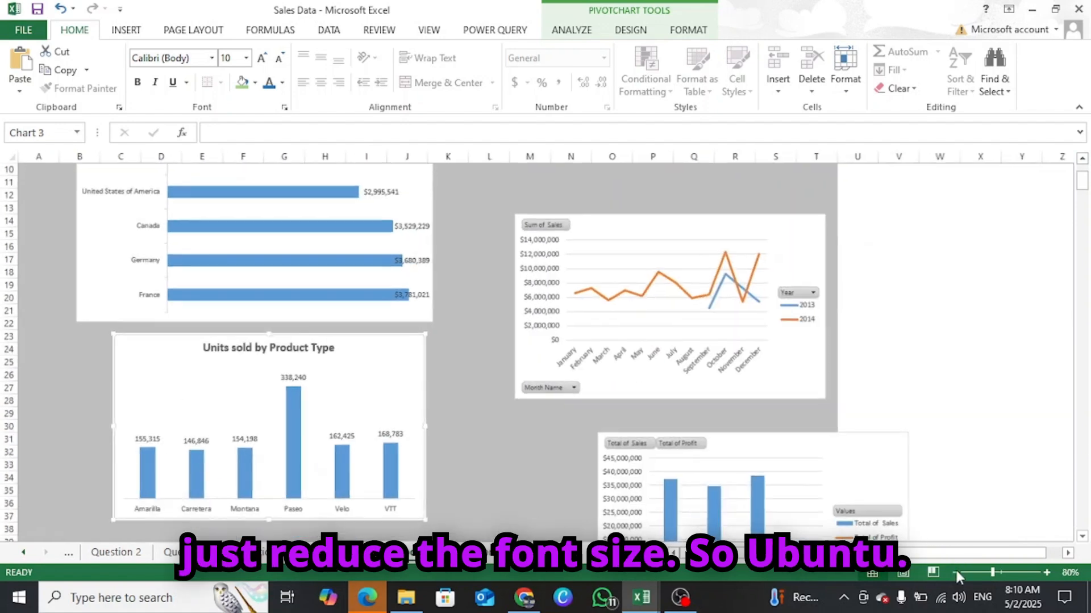
click(955, 572)
click(955, 572)
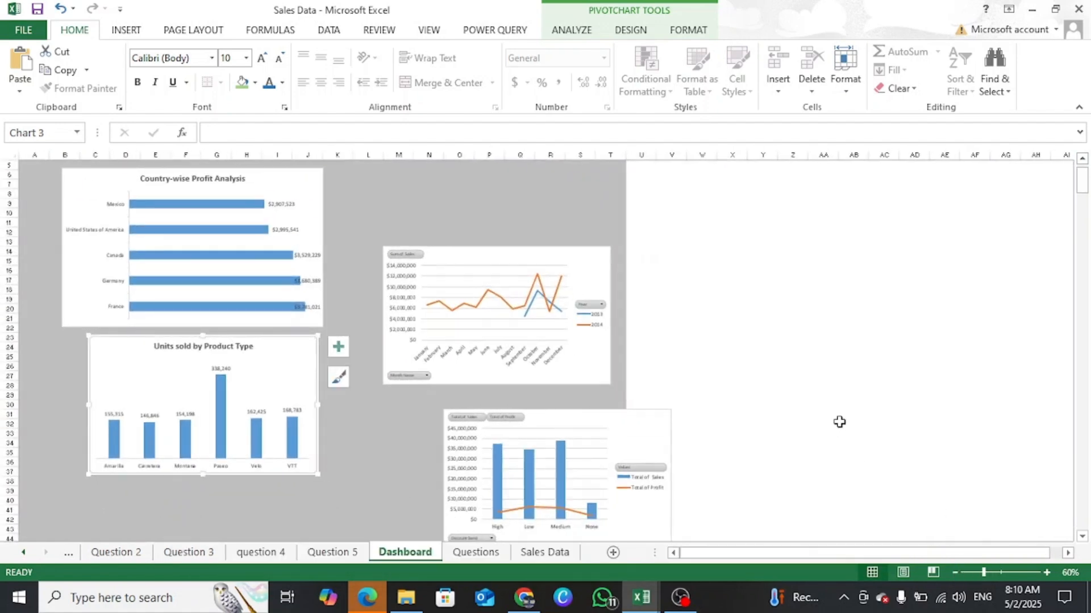
scroll(840, 422, up, 2)
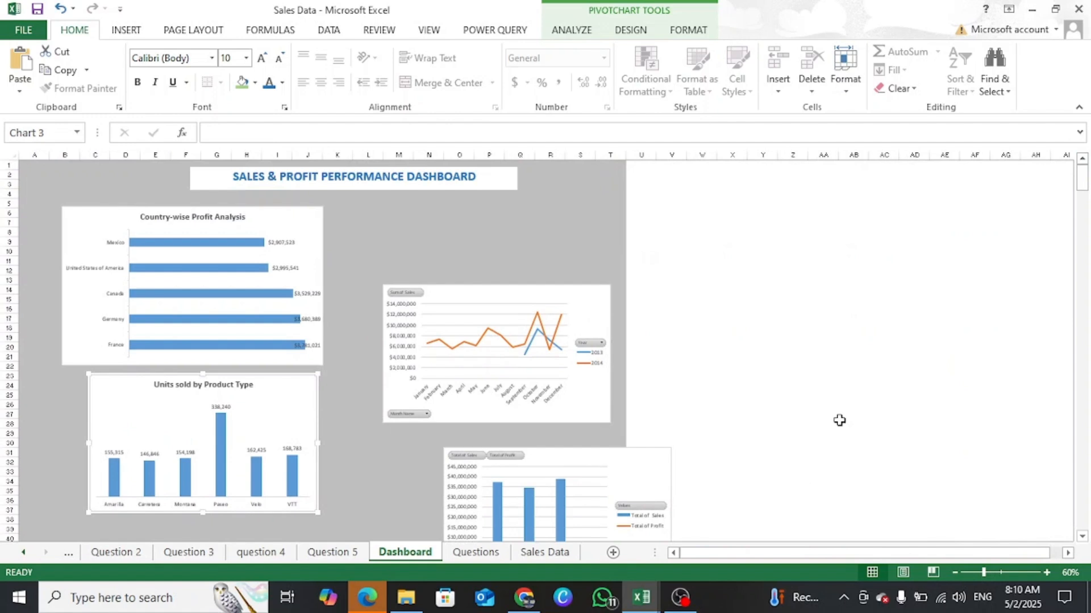
click(289, 220)
drag(287, 219, 243, 210)
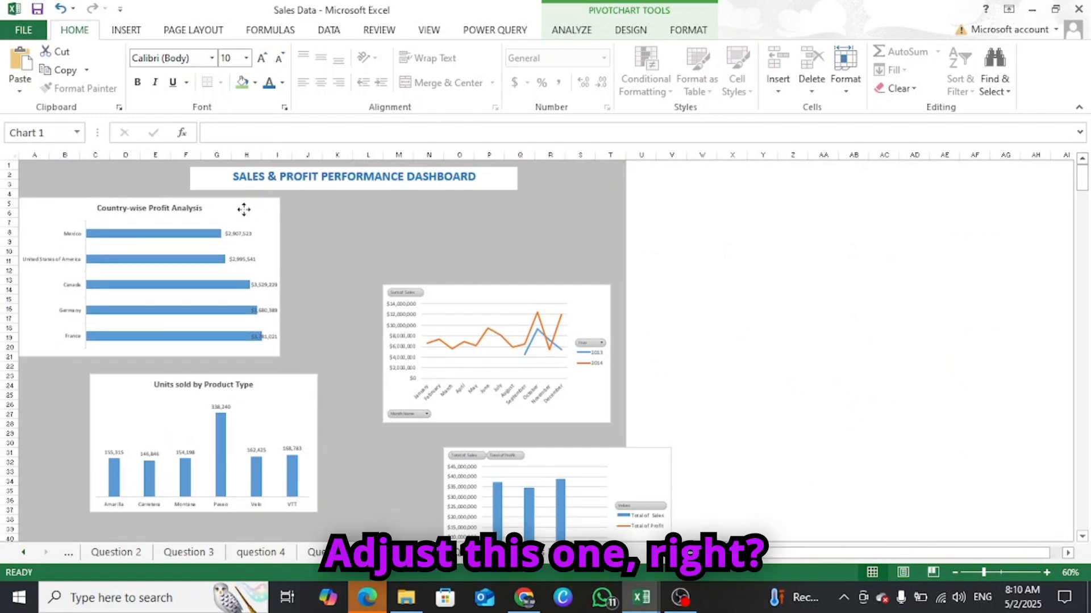
drag(287, 385, 221, 379)
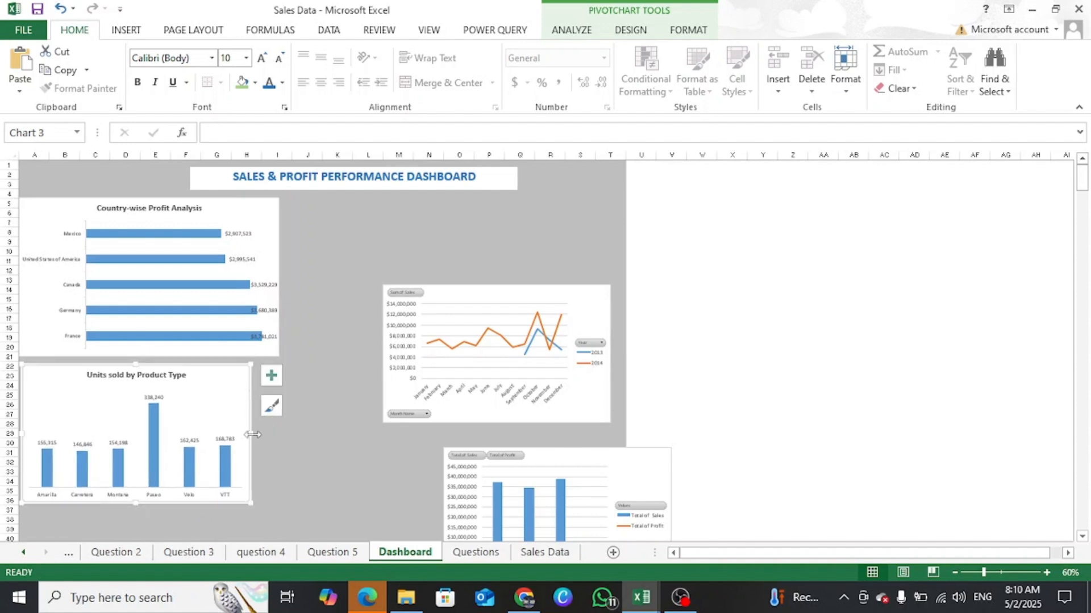
drag(253, 435, 284, 434)
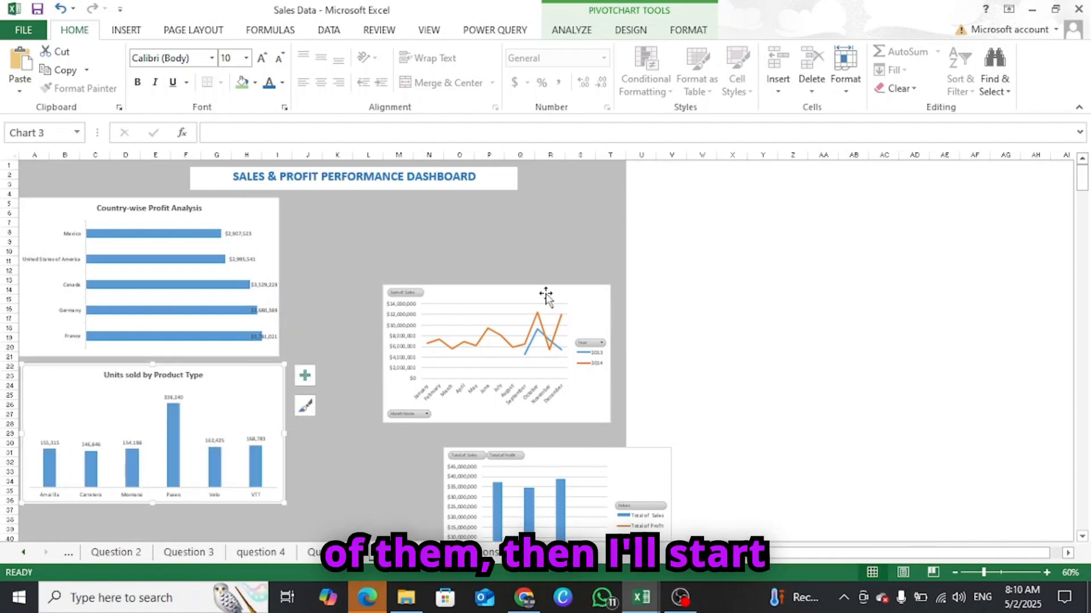
Move the monthly sales line chart up beside the Country-wise Profit Analysis chart, below the dashboard title.
drag(545, 294, 479, 214)
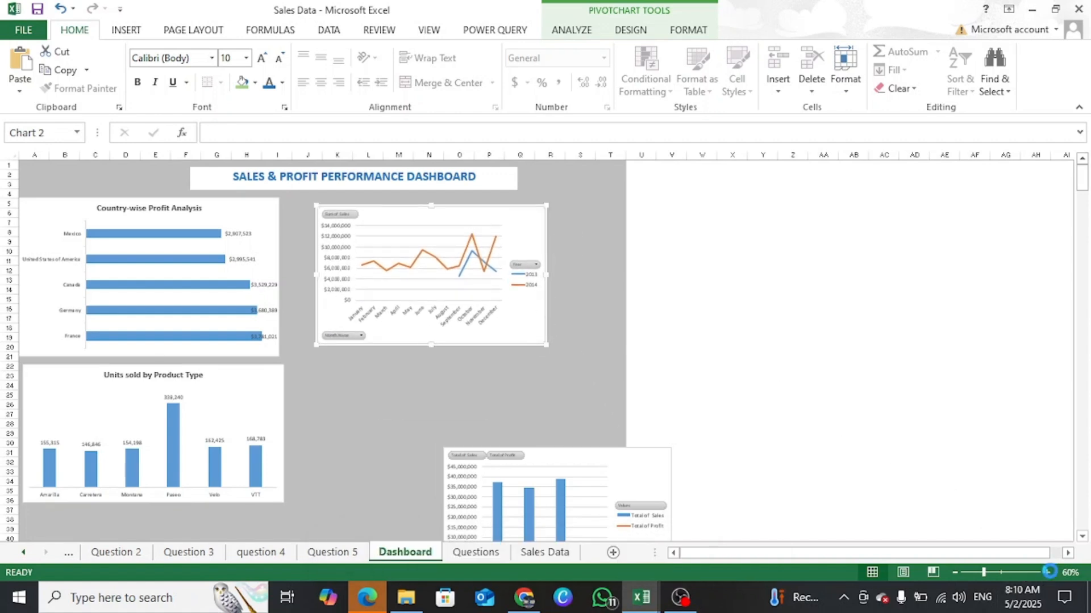
click(1048, 572)
click(1048, 572)
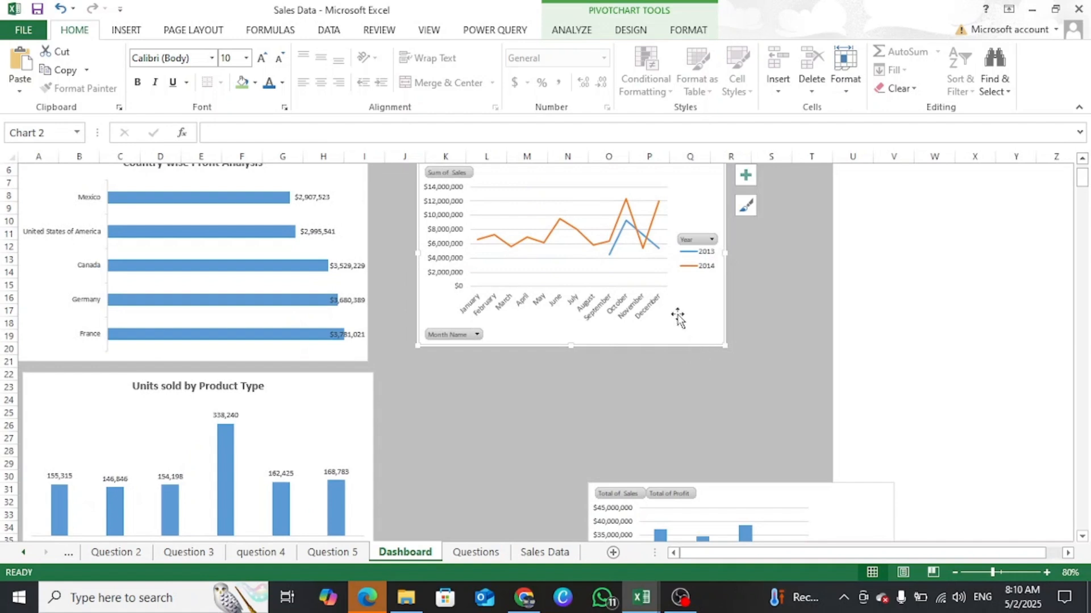
scroll(650, 306, up, 2)
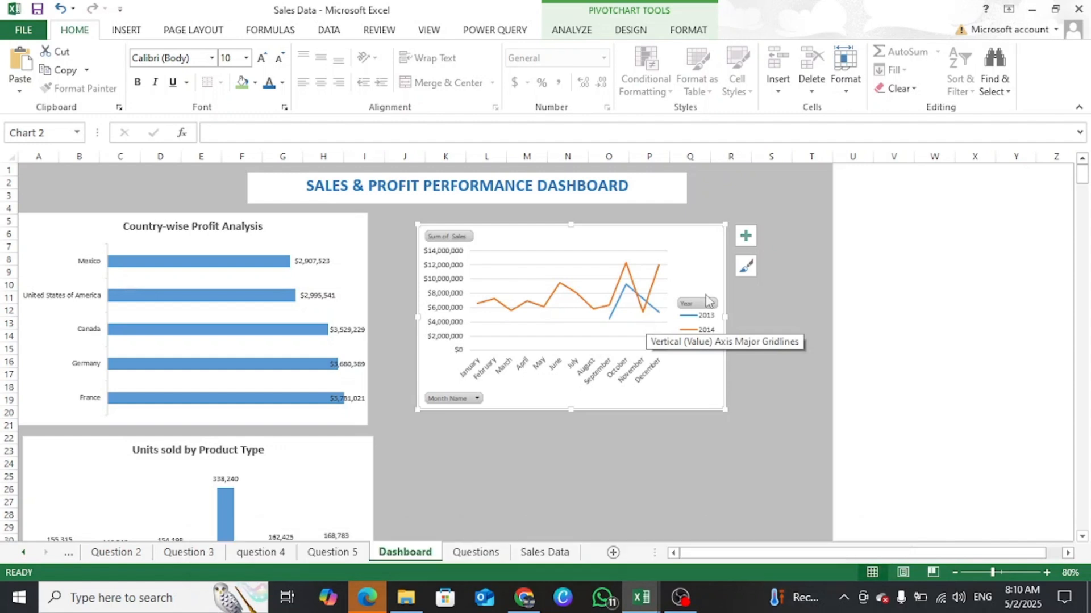
Add a chart title reading "Monthly Sales Trend" to the monthly sales line chart.
click(745, 235)
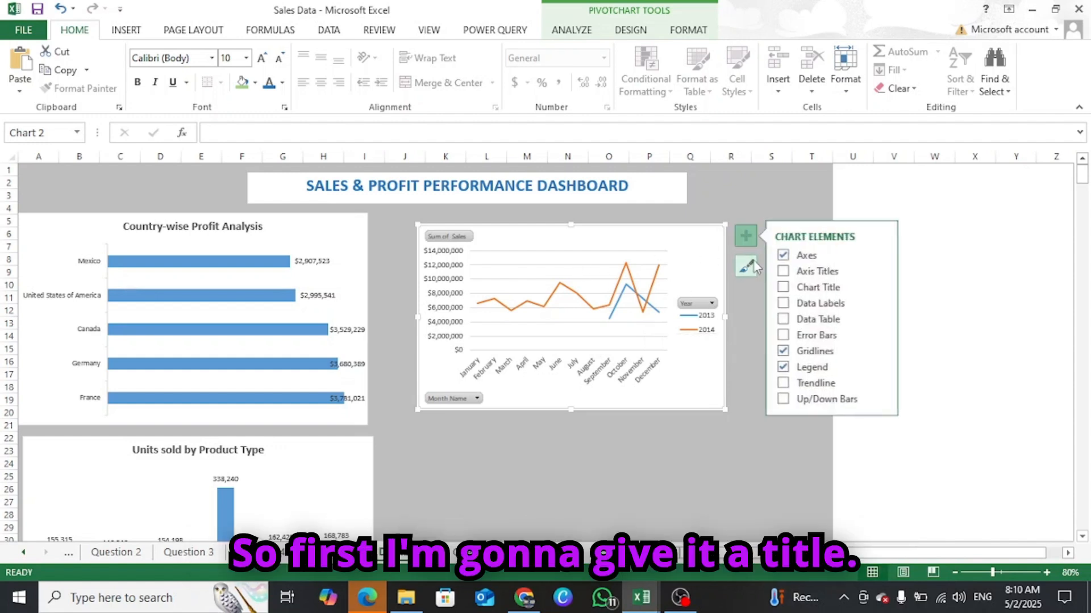
click(784, 287)
click(596, 255)
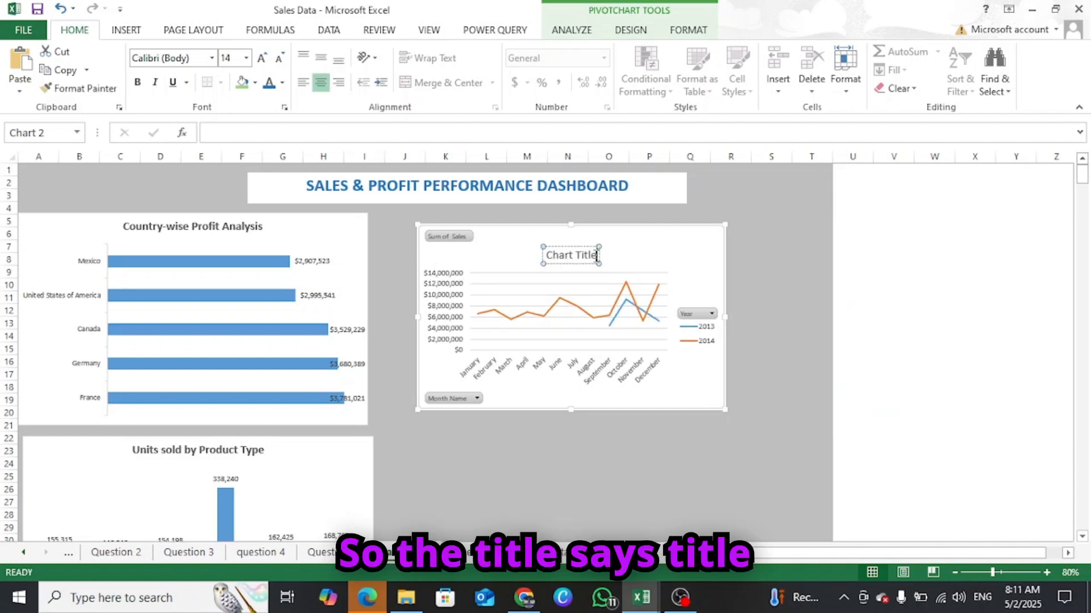
drag(596, 256, 556, 256)
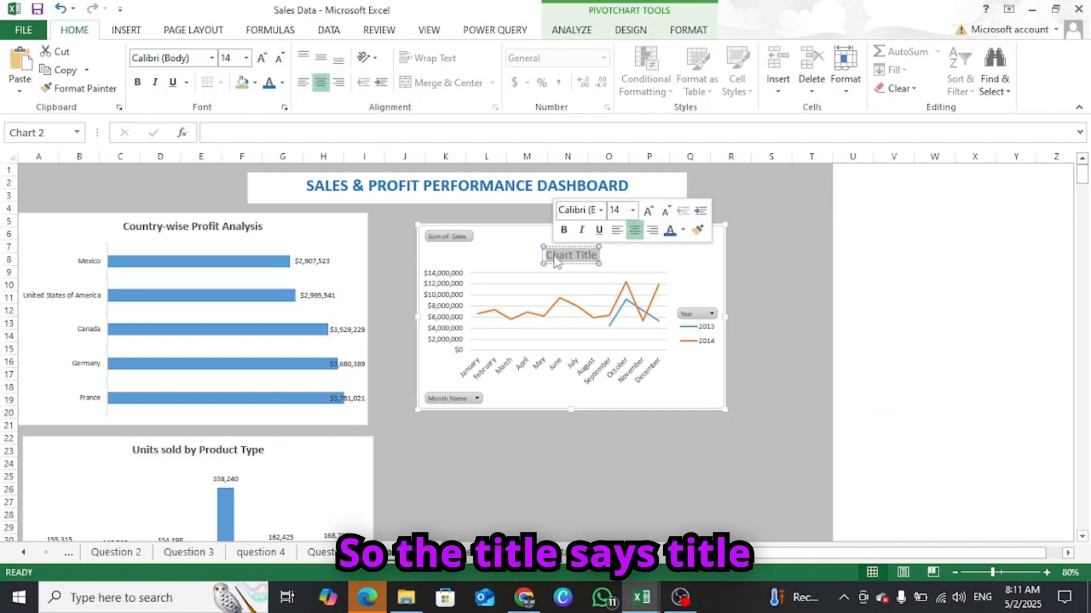
text(Mo)
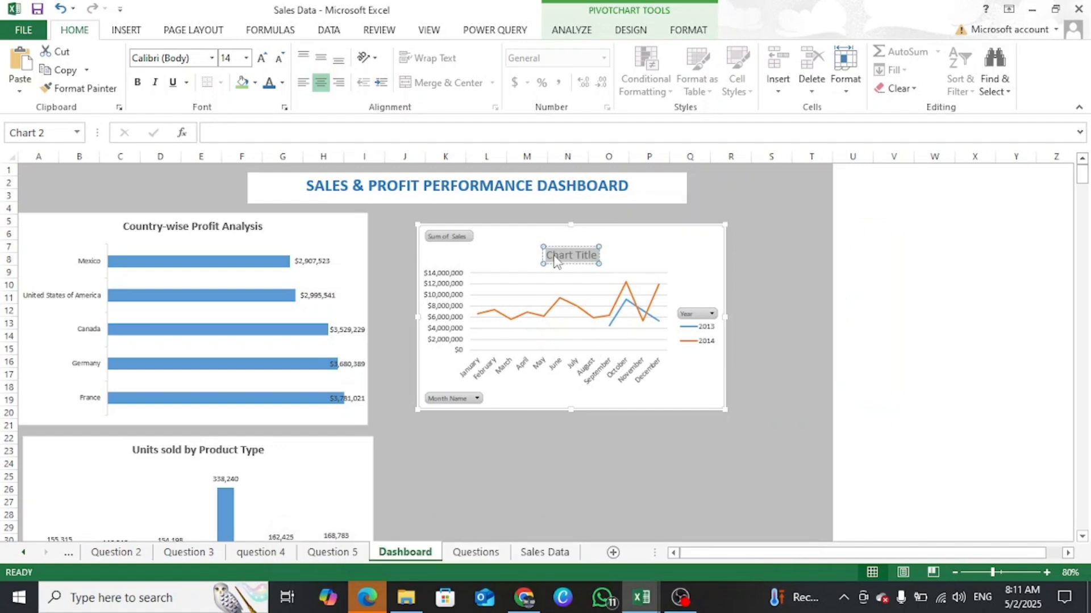
text(n)
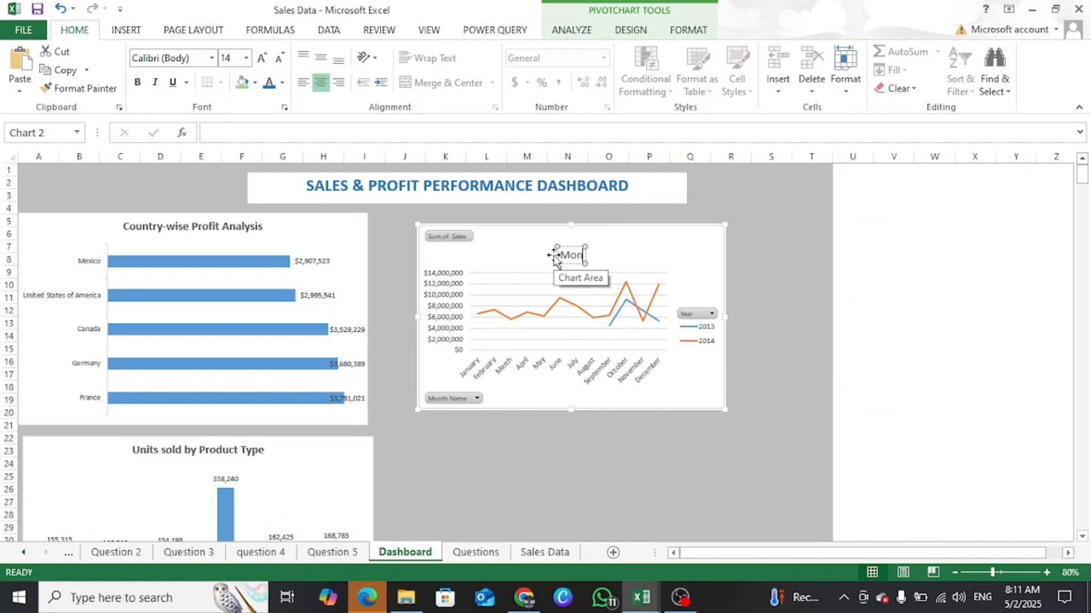
text(thly)
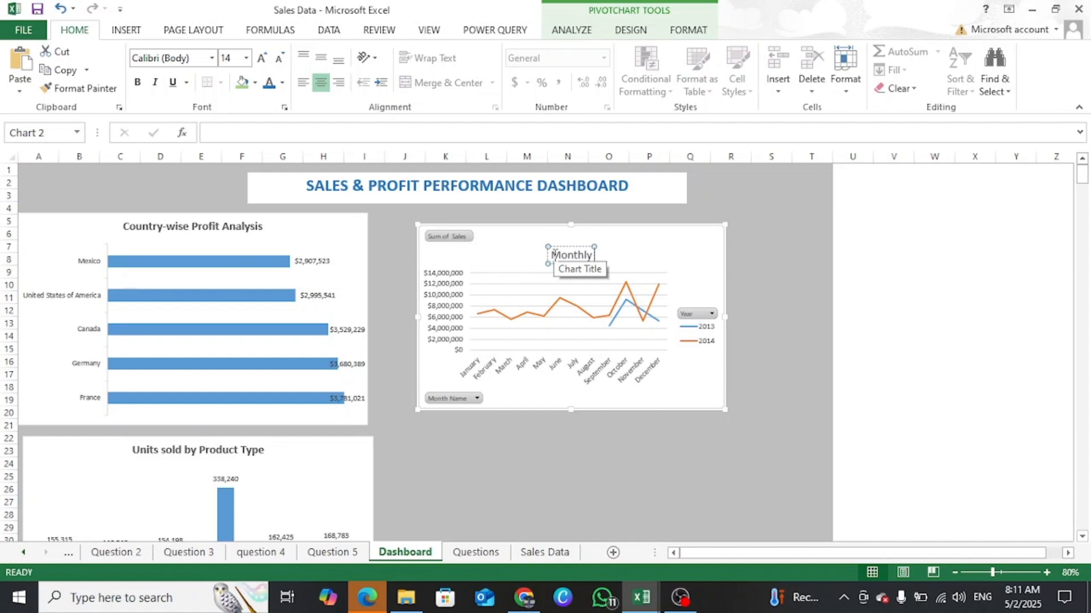
text( Sales)
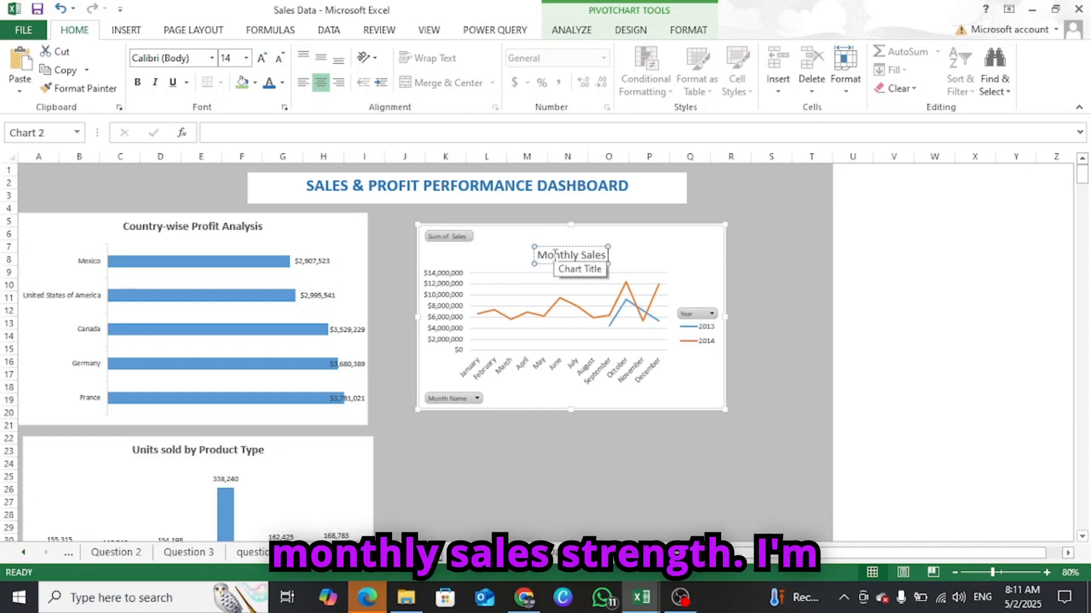
text( Trend)
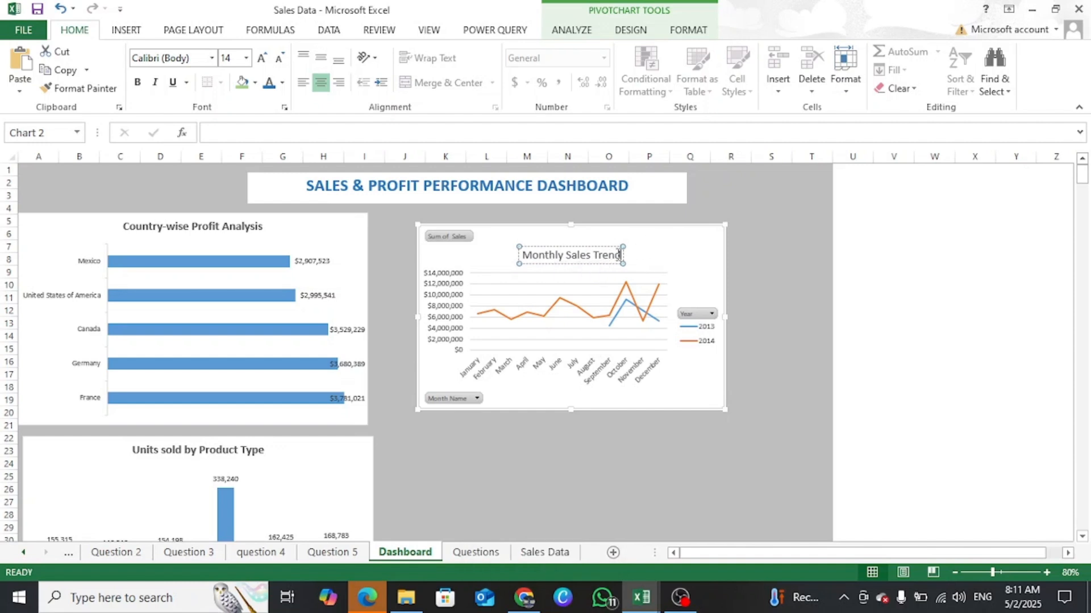
Make the Monthly Sales Trend chart title bold.
drag(621, 257, 549, 247)
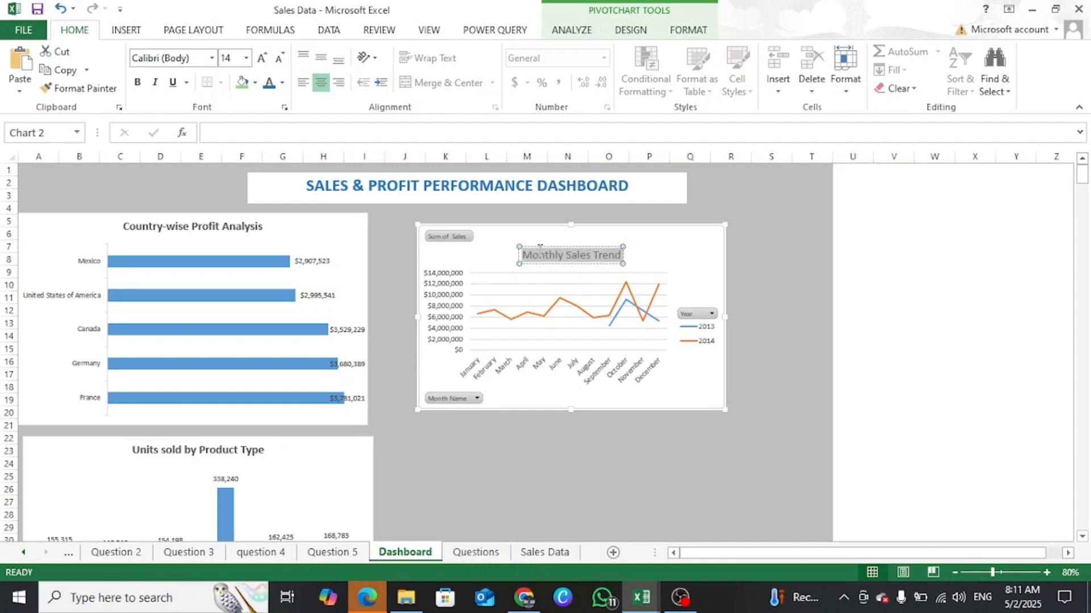
click(549, 226)
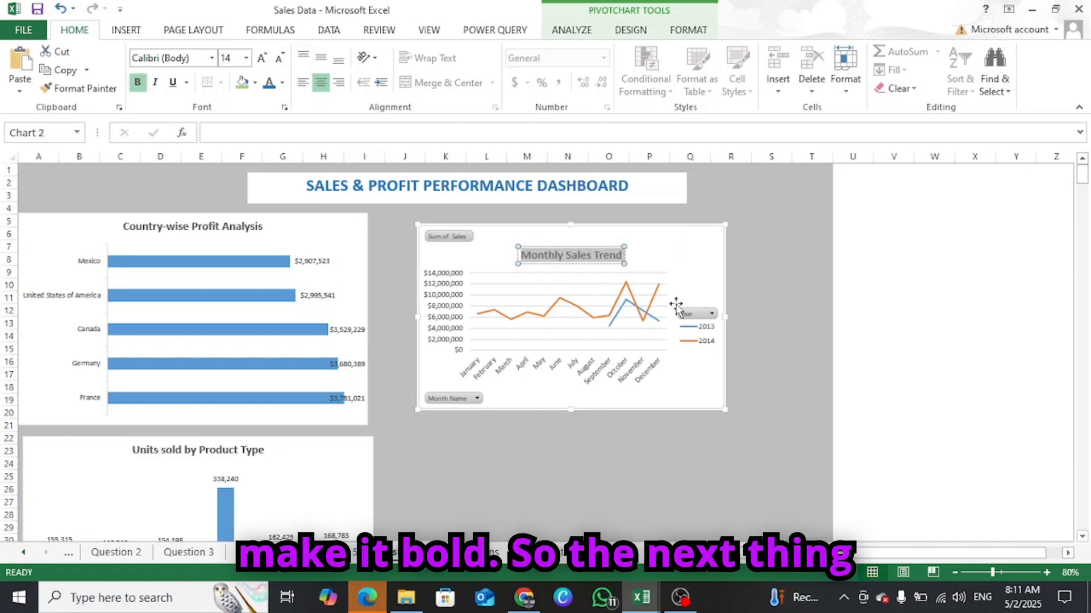
click(711, 248)
Remove the gridlines from the Monthly Sales Trend chart and place its legend at the top of the chart.
click(746, 236)
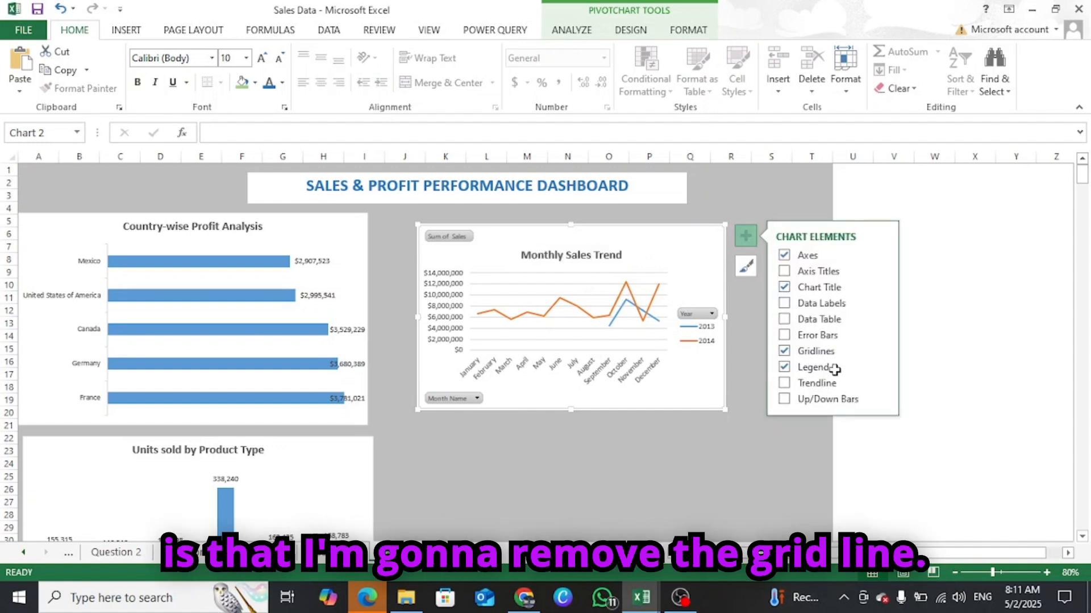
click(783, 353)
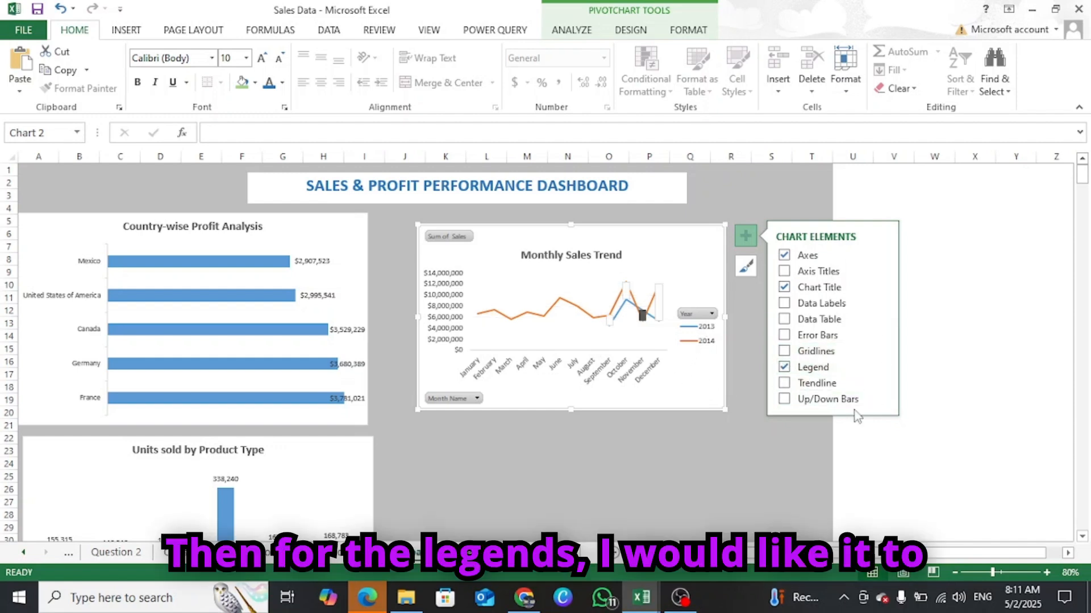
click(881, 367)
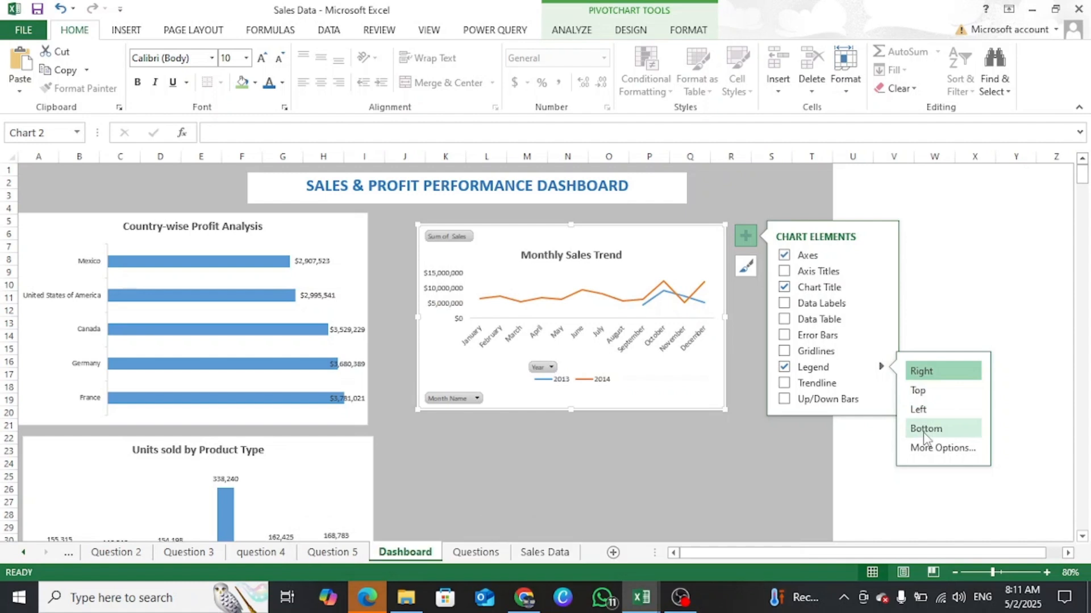
click(924, 391)
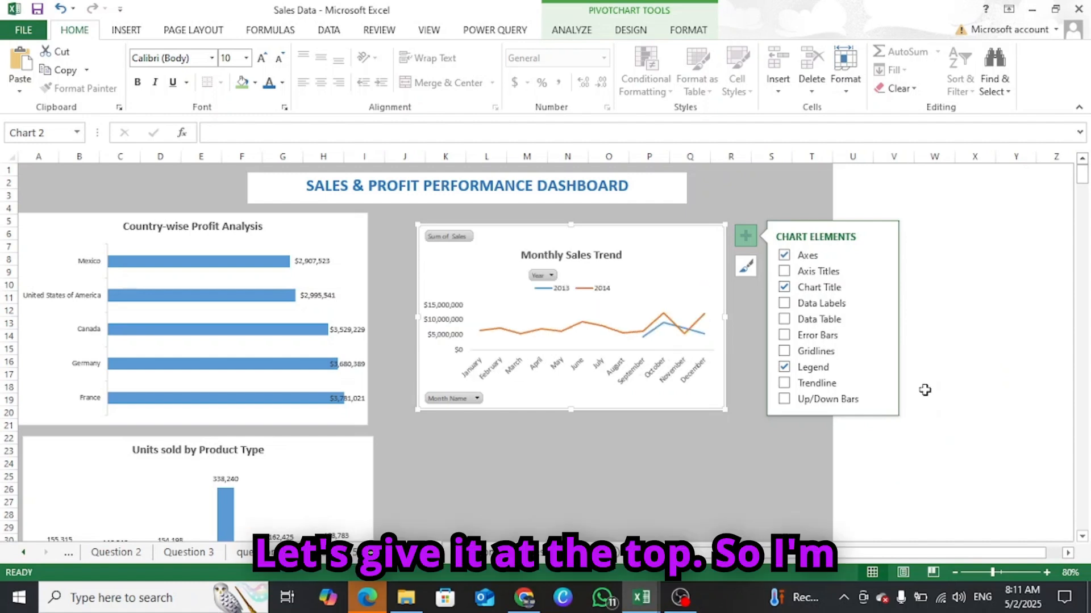
Hide all field buttons on the Monthly Sales Trend chart and replace its vertical value axis with data labels.
right_click(444, 238)
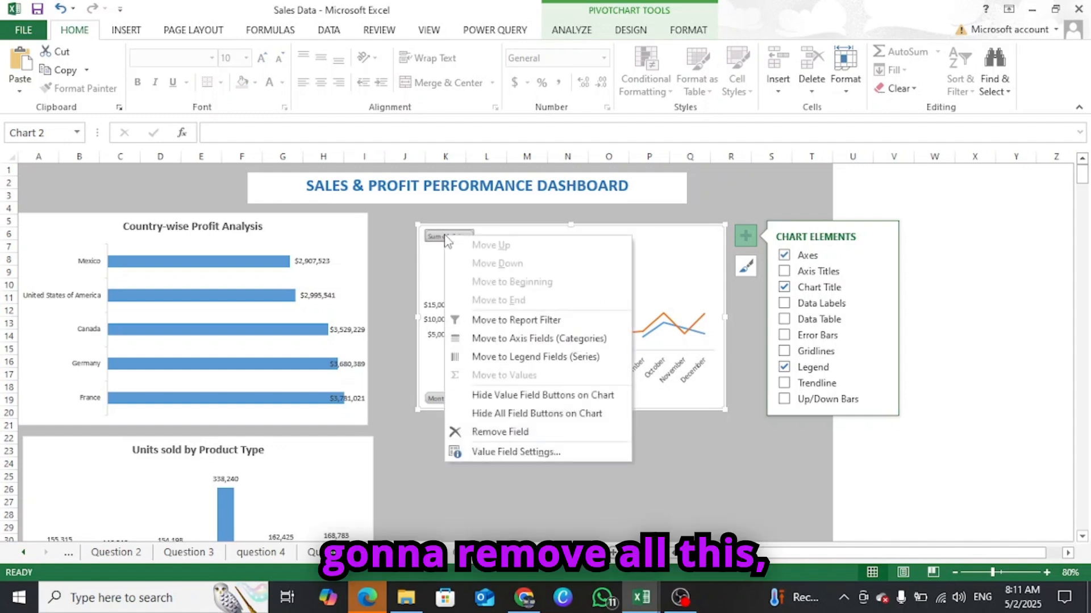
click(536, 415)
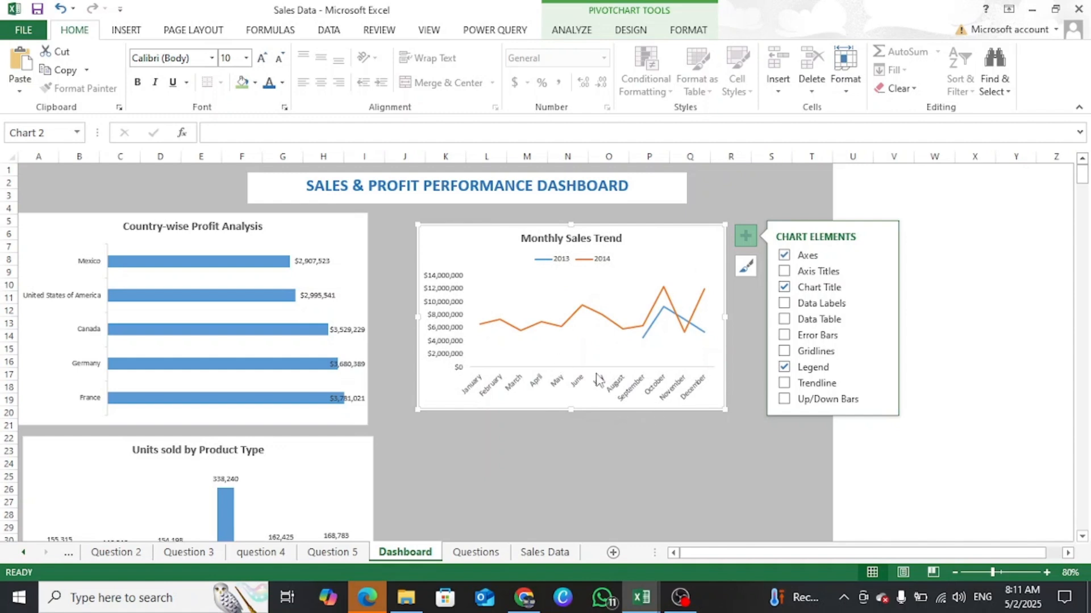
click(443, 308)
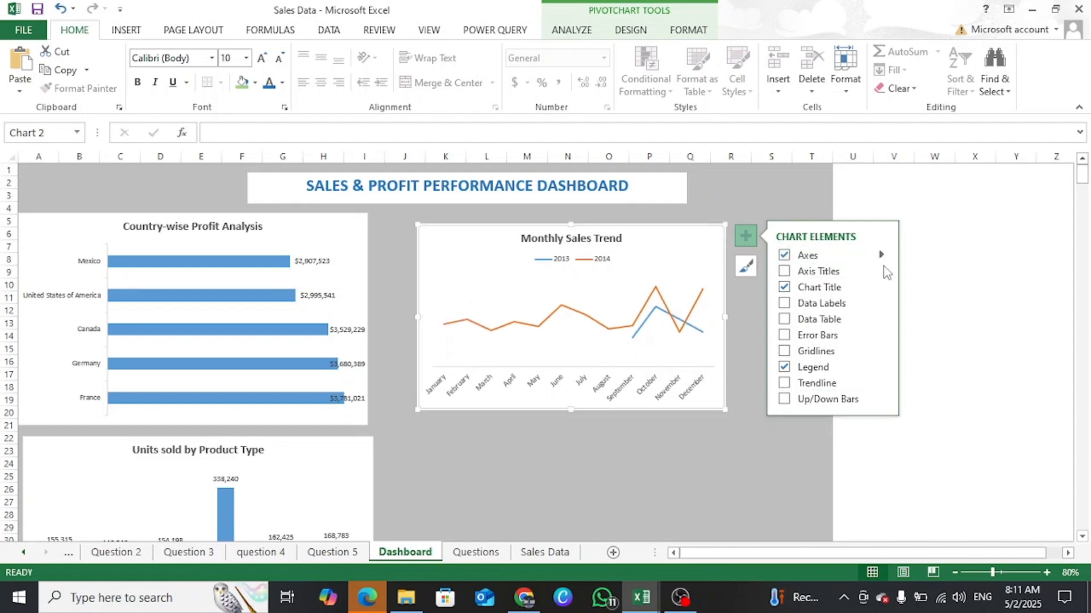
click(784, 304)
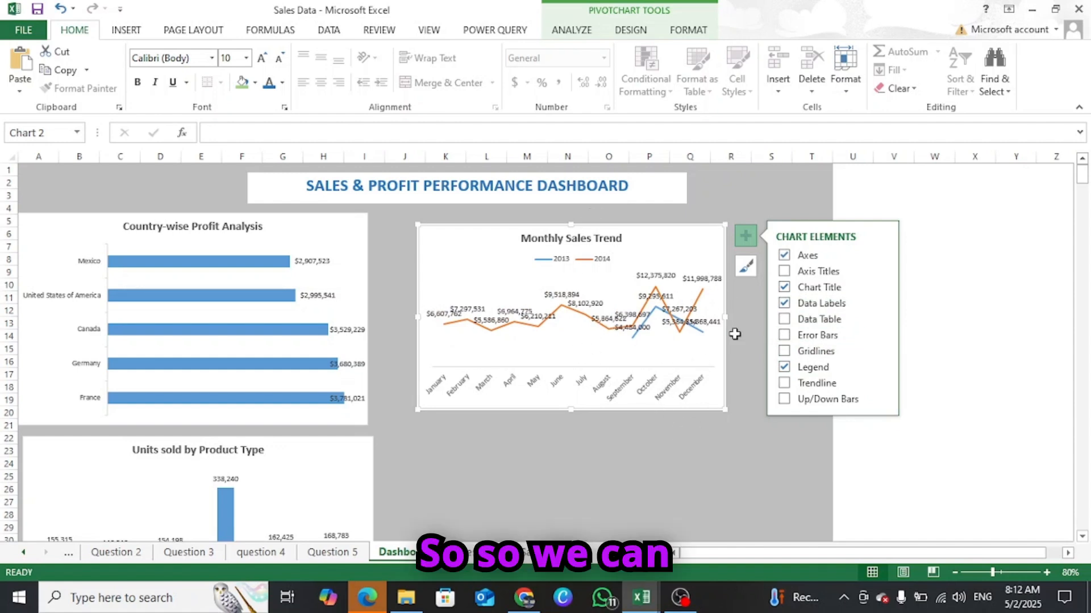
click(745, 271)
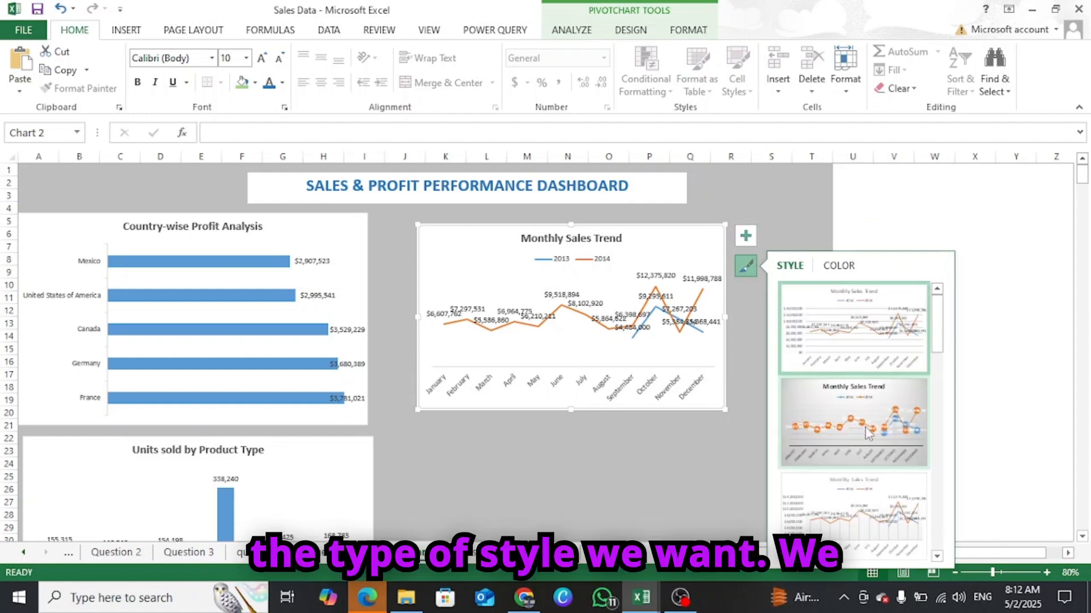
scroll(934, 318, down, 1)
mouse_move(940, 329)
mouse_down()
mouse_move(943, 471)
mouse_move(942, 324)
mouse_up()
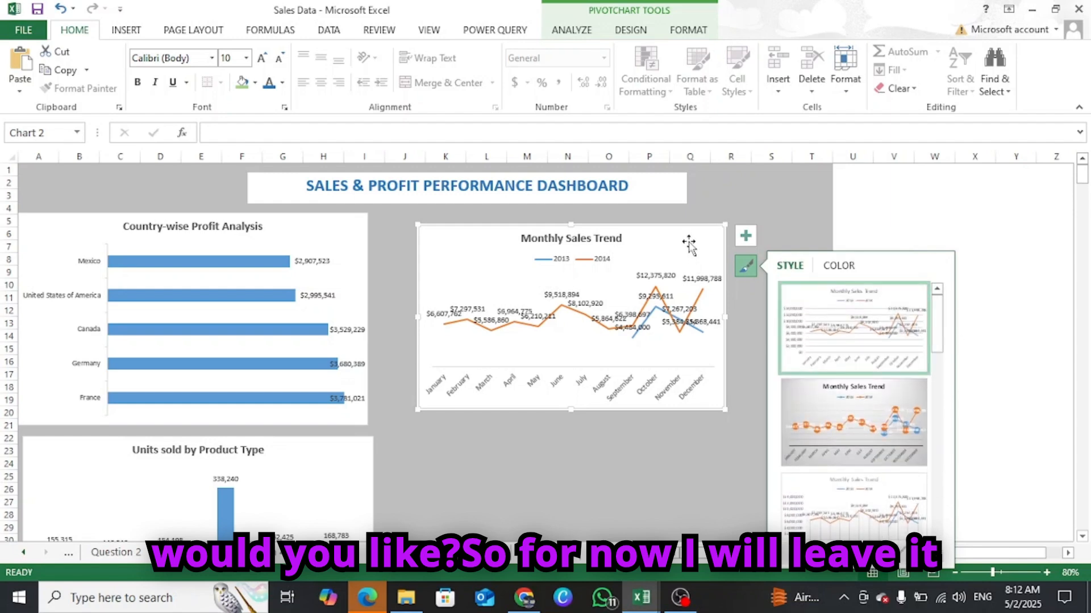
click(839, 266)
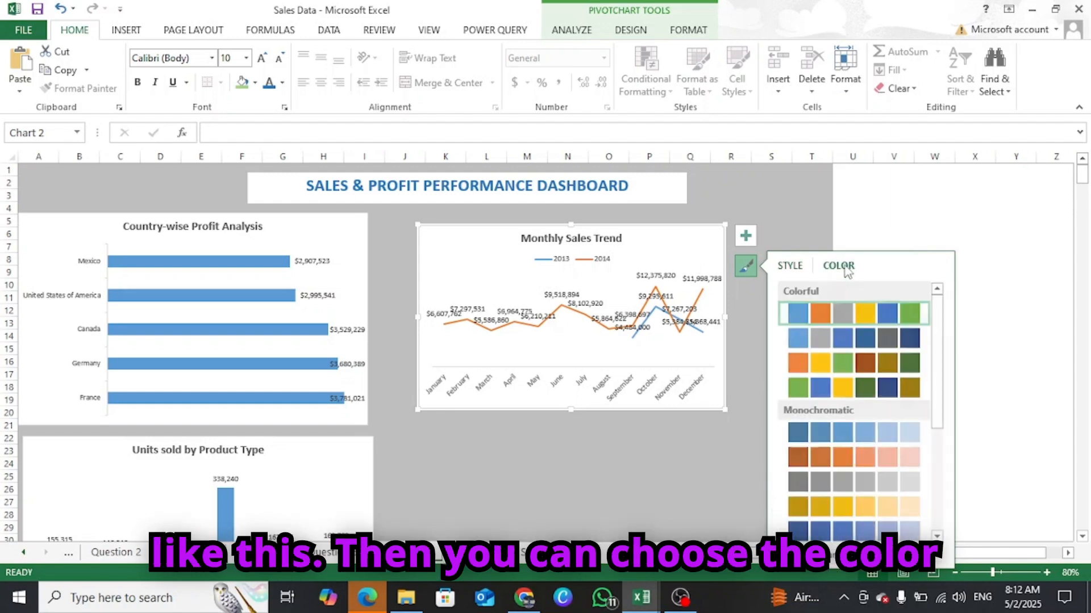
click(746, 235)
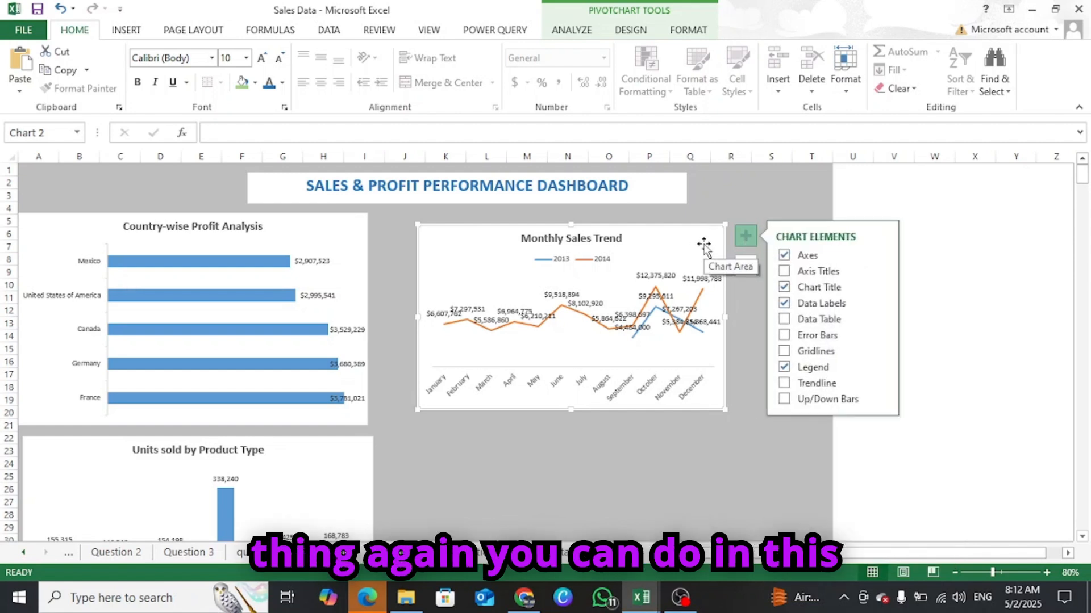
Format both the 2014 and 2013 series of the Monthly Sales Trend chart as smoothed lines.
click(492, 330)
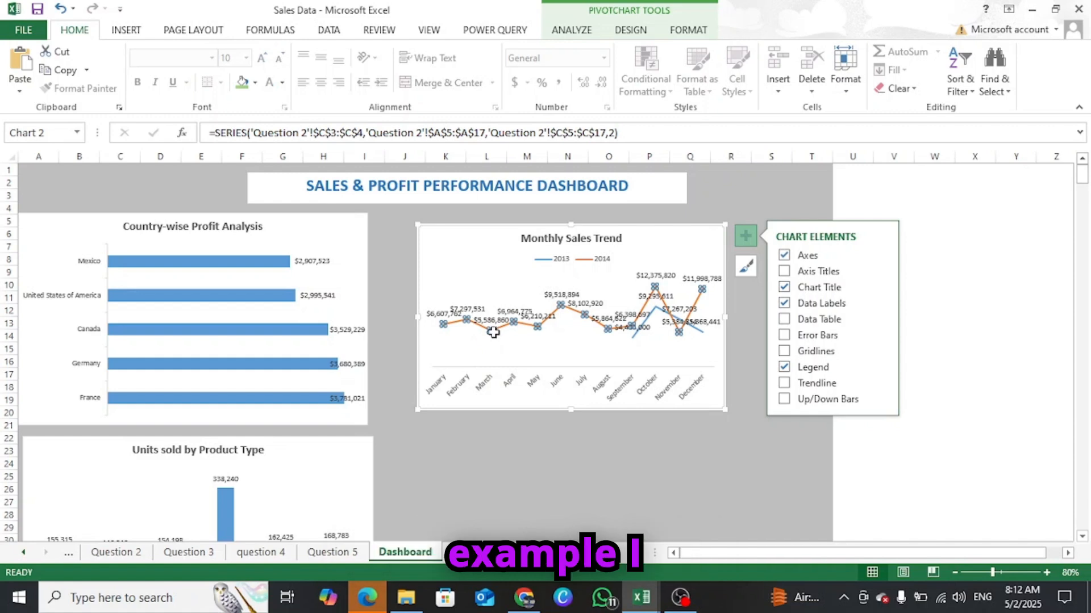
right_click(491, 332)
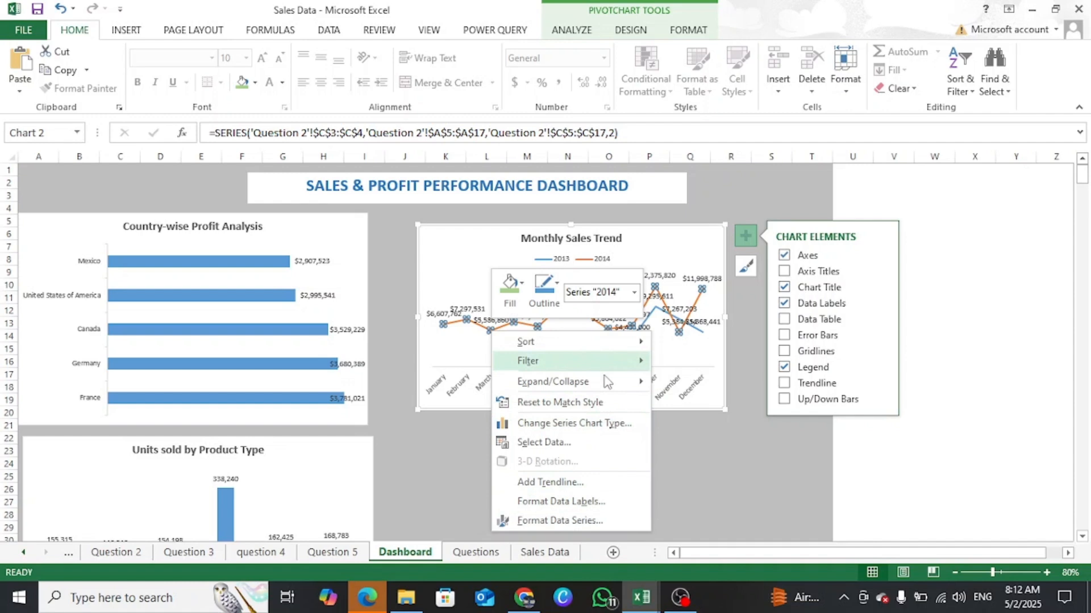
click(560, 519)
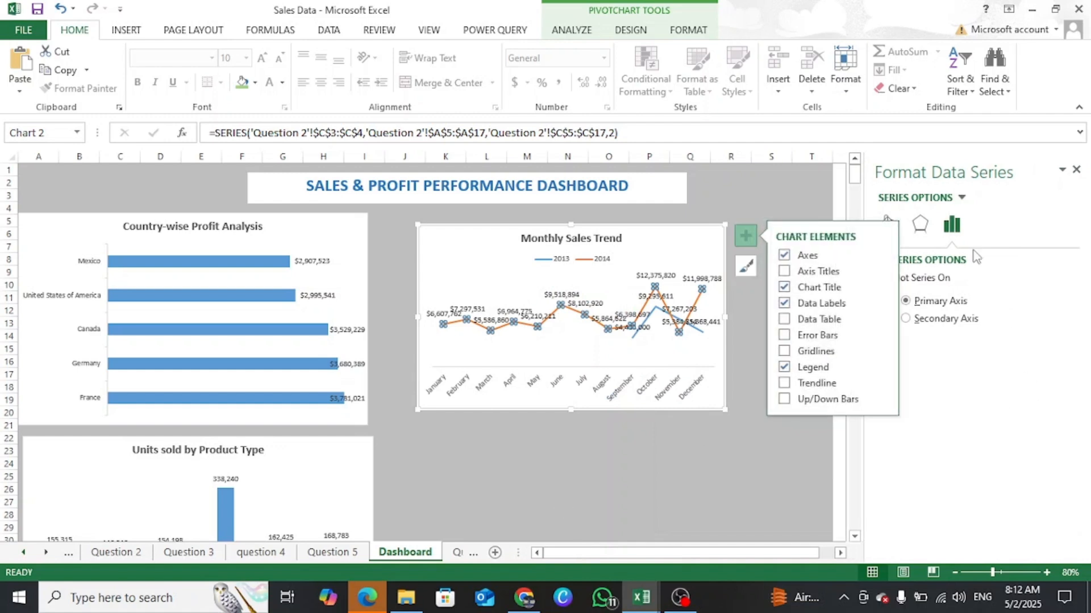
click(921, 225)
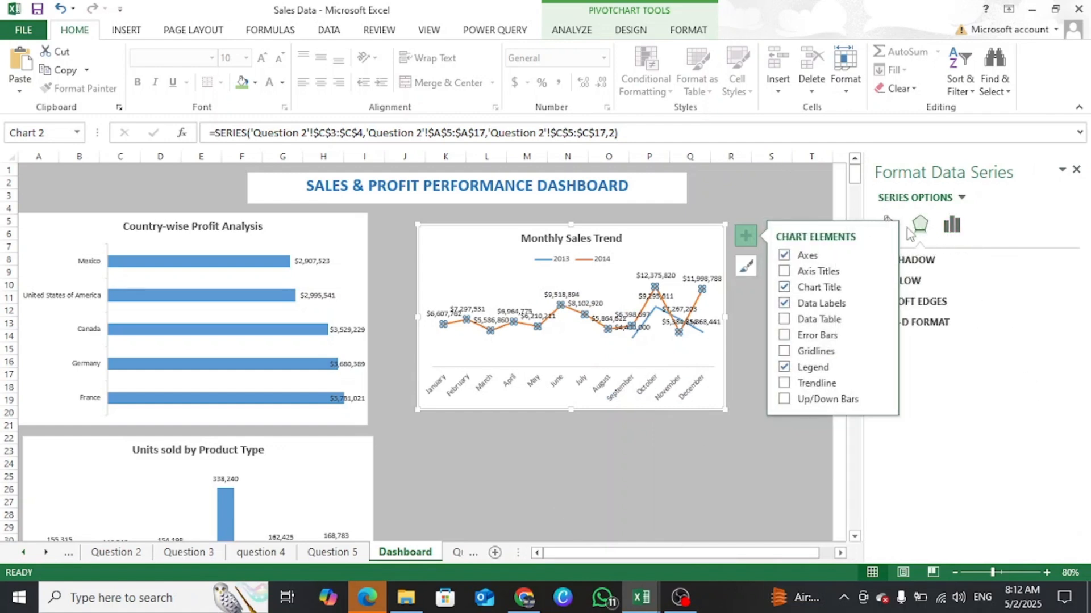
click(889, 224)
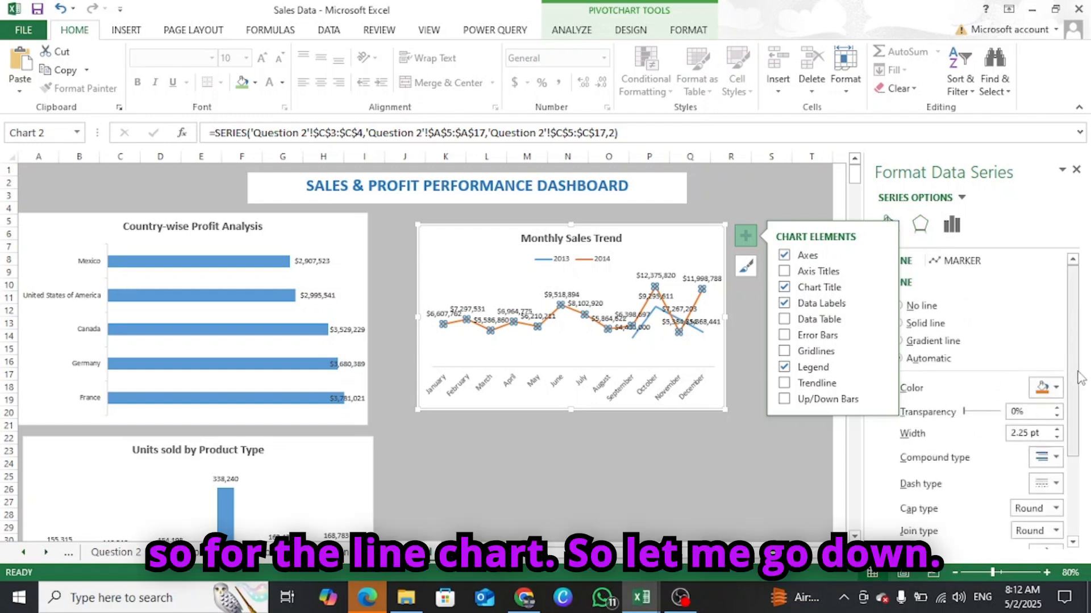
drag(1078, 443, 1073, 523)
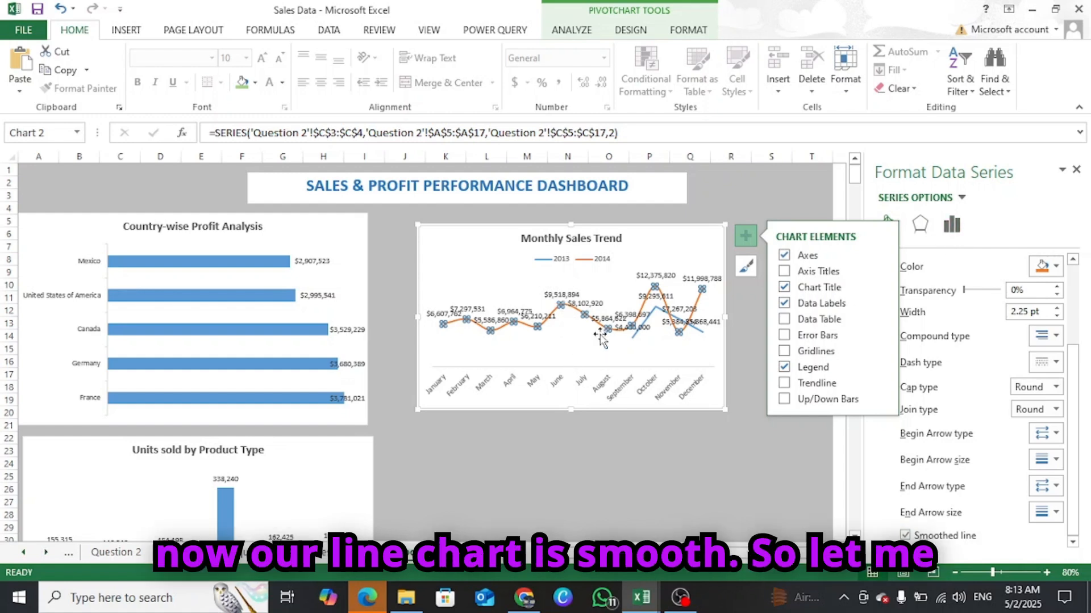
click(703, 333)
click(905, 540)
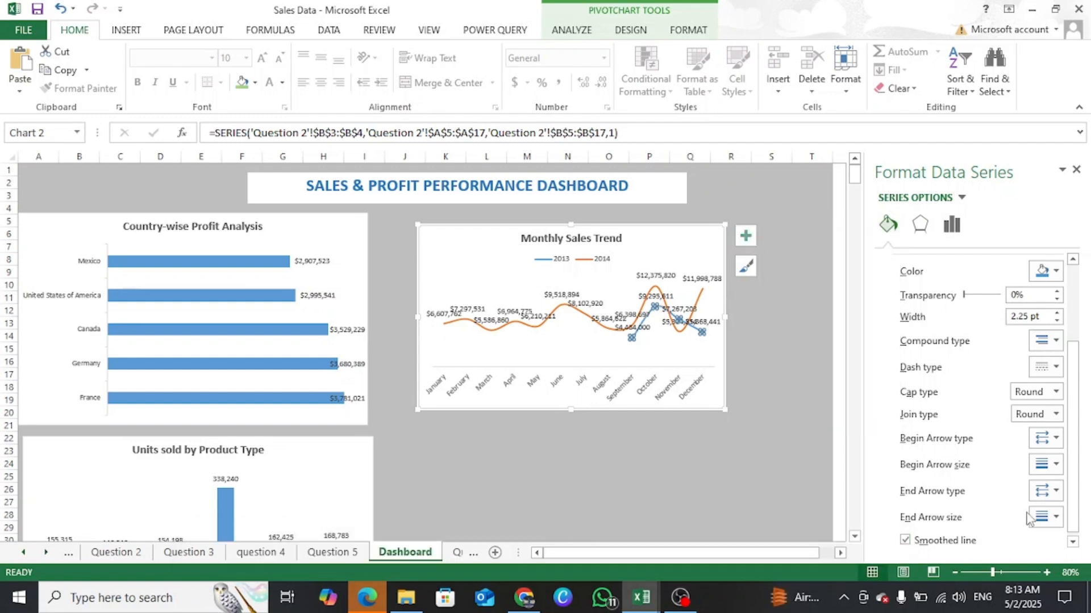
Set the marker option to Automatic for the 2014 and 2013 series of the Monthly Sales Trend chart.
click(492, 335)
scroll(981, 375, up, 3)
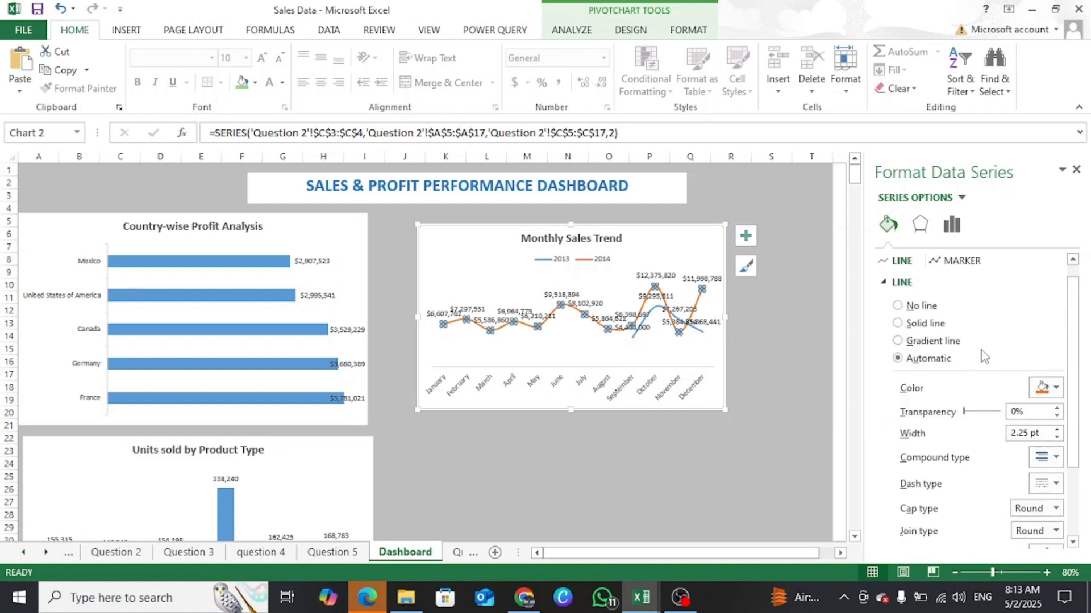
click(959, 262)
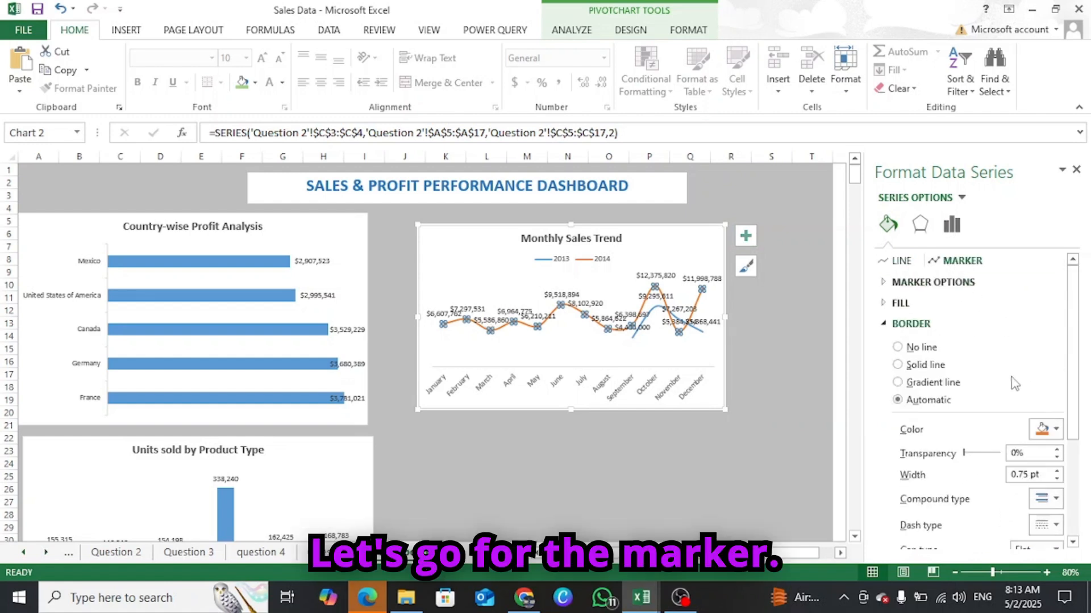
click(883, 324)
click(882, 284)
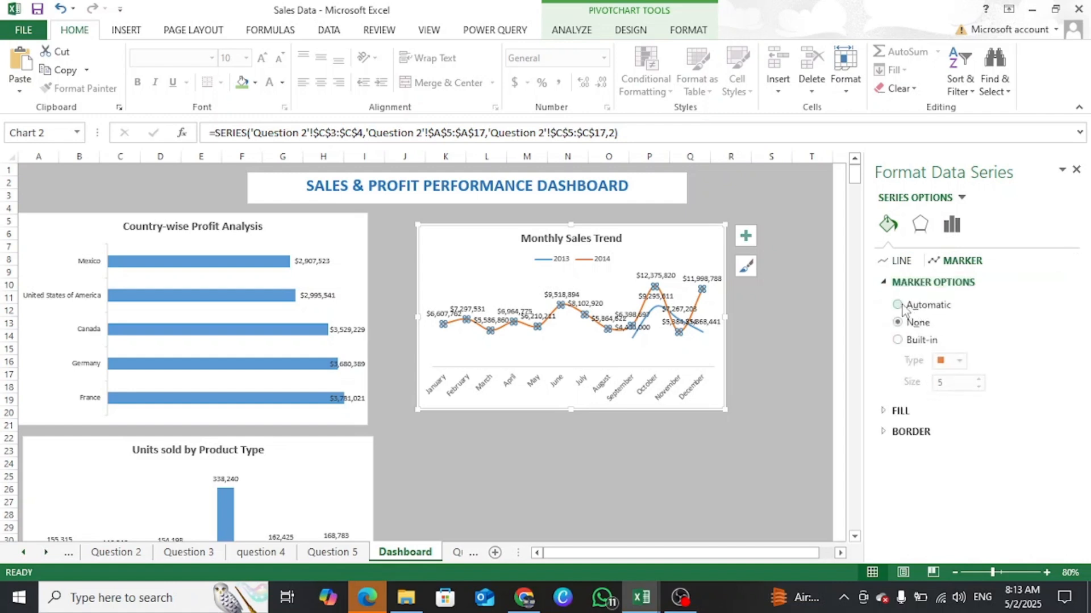
click(898, 305)
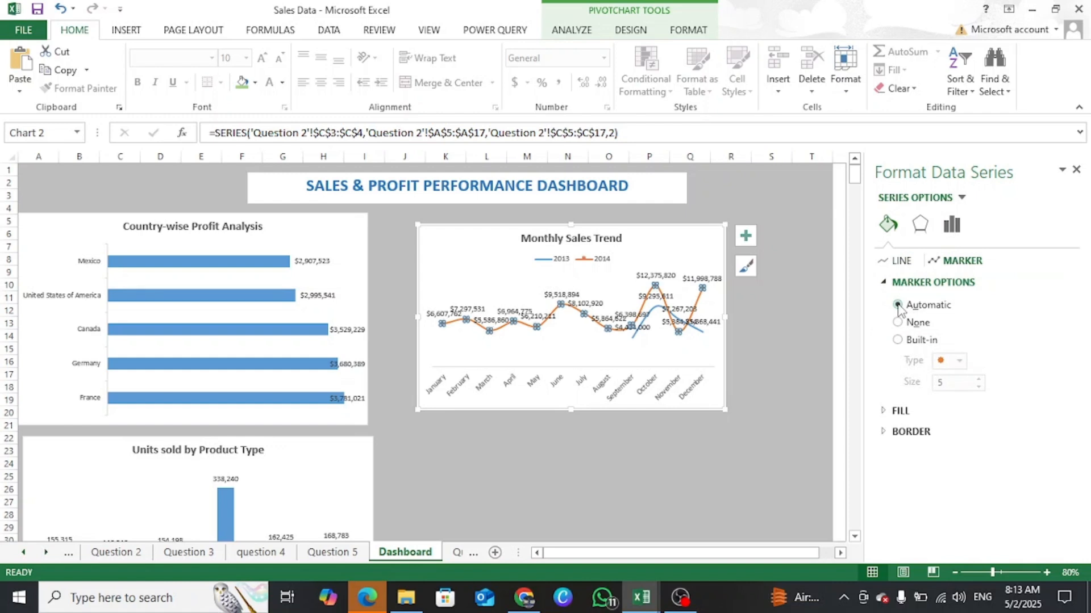
click(898, 322)
click(702, 332)
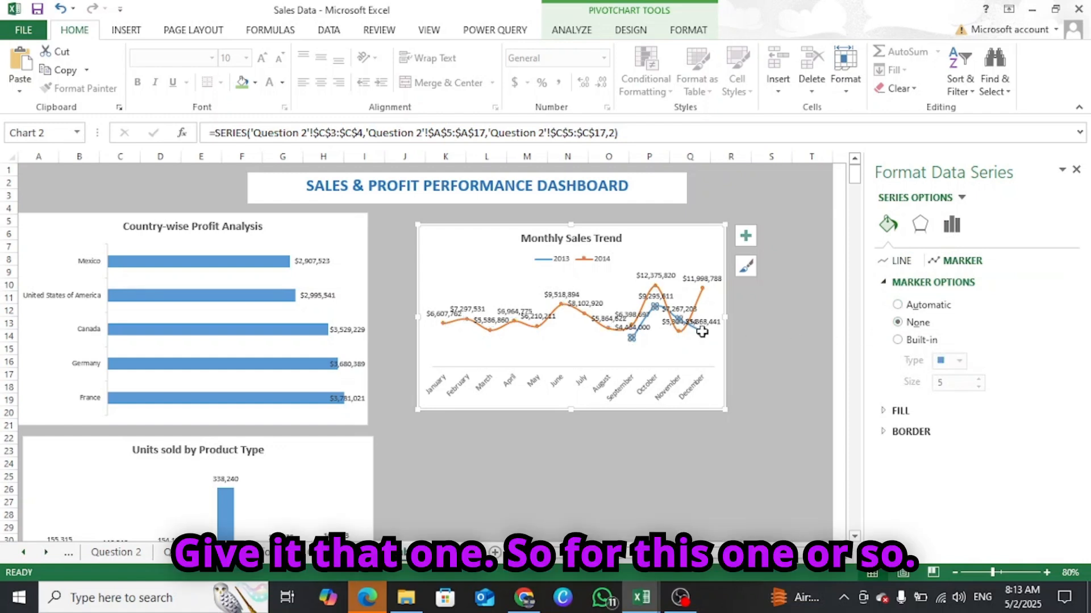
click(897, 305)
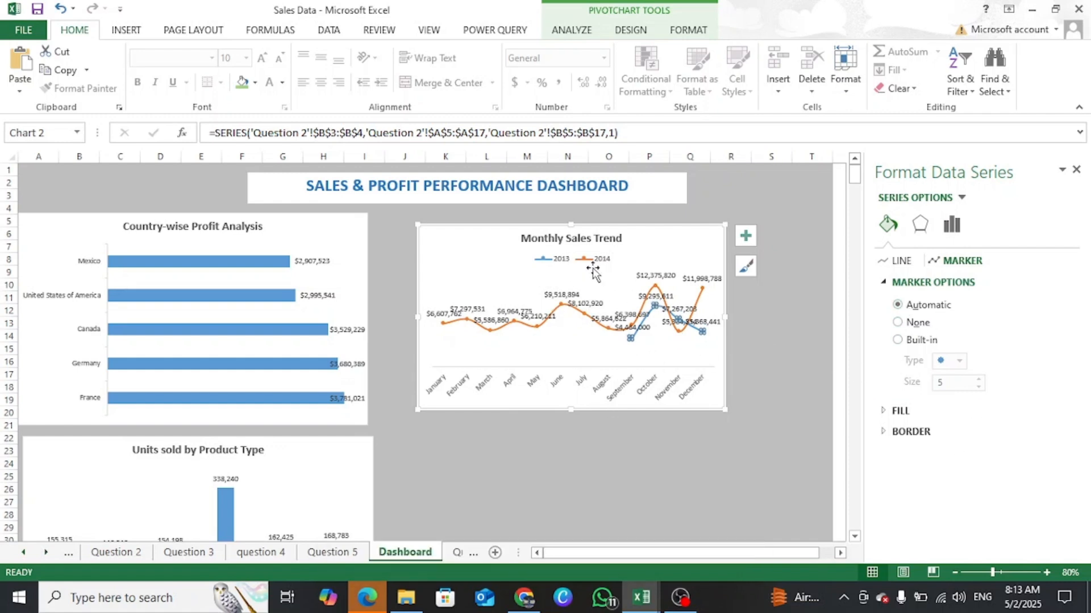
Enlarge the Monthly Sales Trend chart by widening it on both sides and extending its lower edge to about row 22.
click(427, 250)
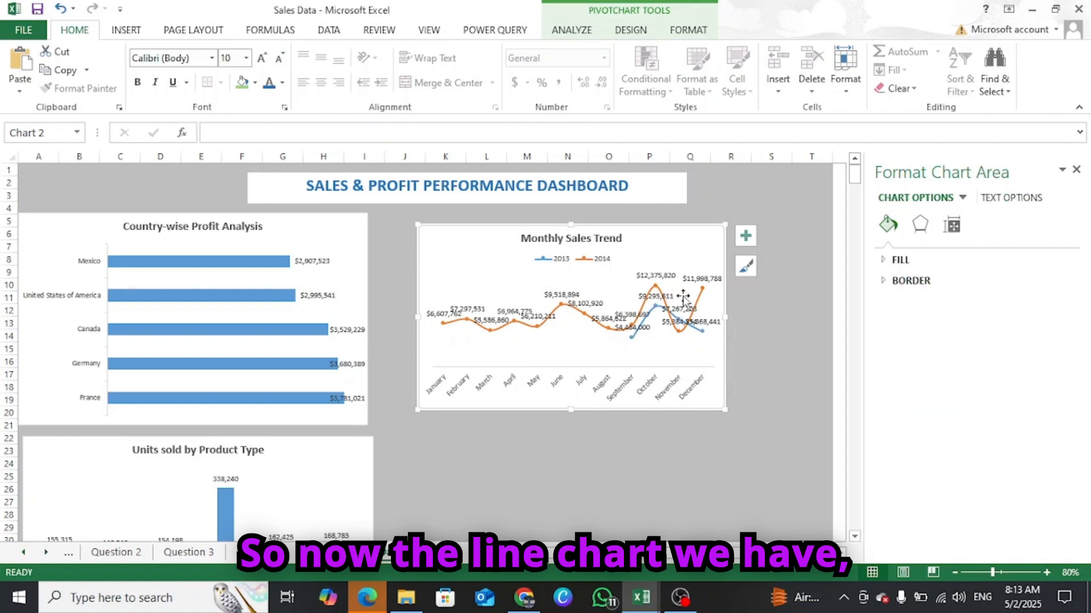
drag(727, 316, 771, 323)
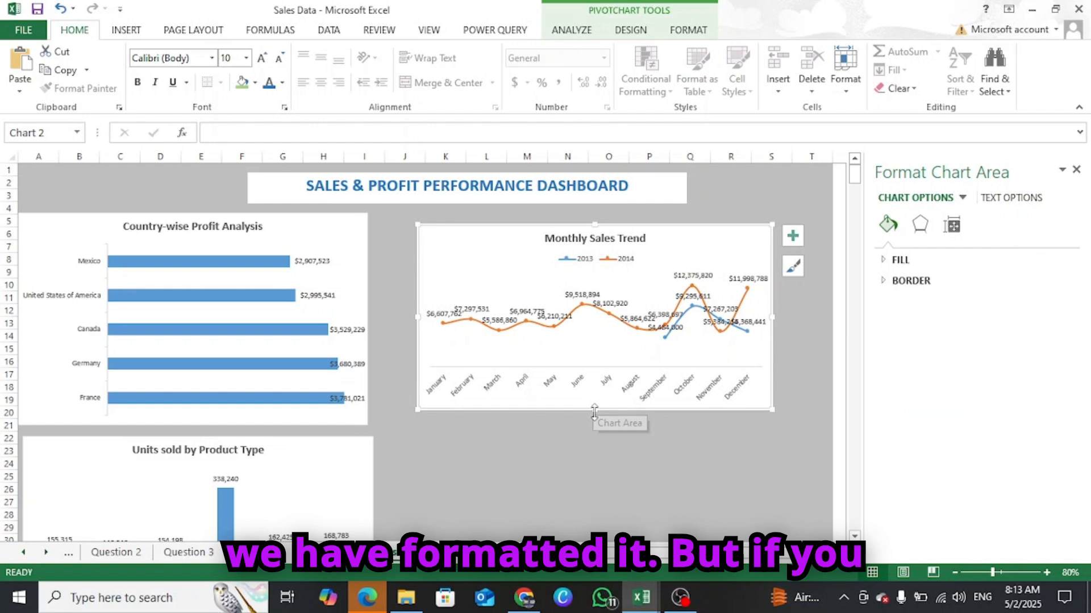
drag(595, 409, 596, 443)
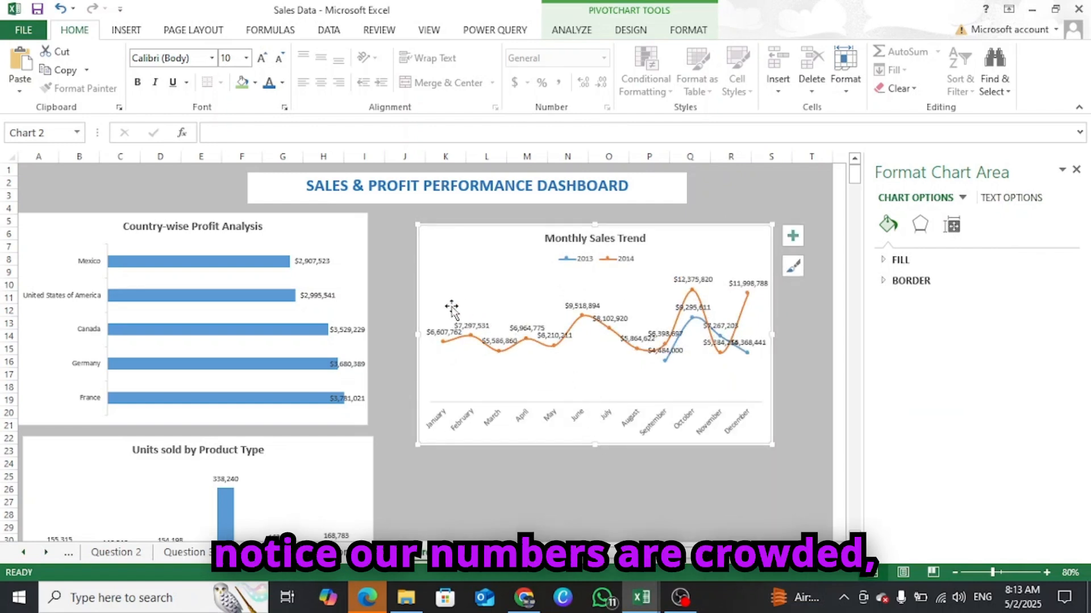
drag(418, 334, 400, 334)
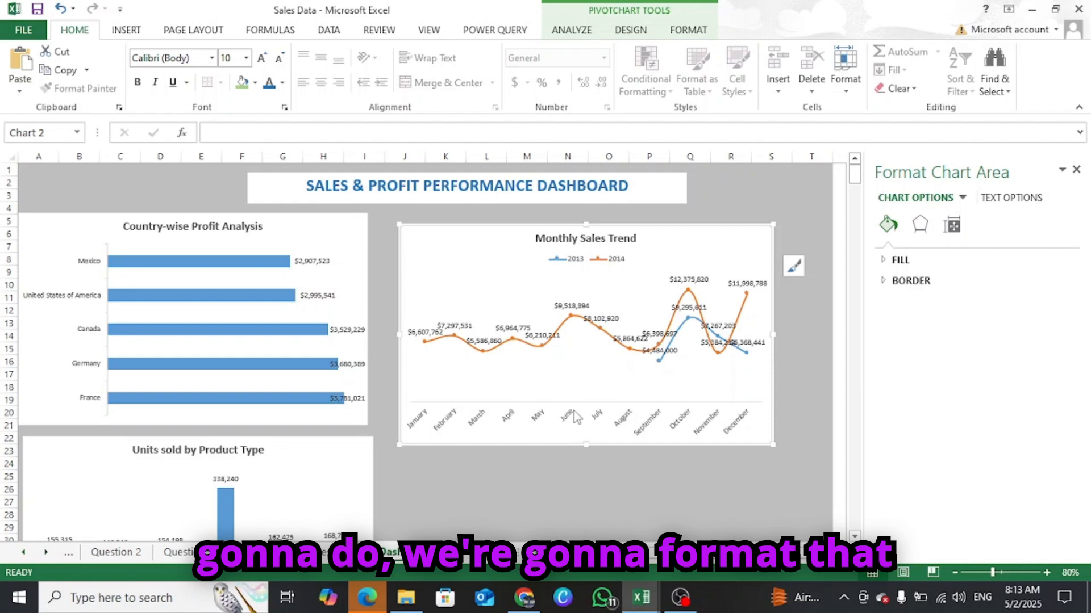
Move the discount band sales and profit chart up beside the Units sold by Product Type chart, below the Monthly Sales Trend chart.
scroll(574, 412, down, 4)
scroll(576, 407, down, 3)
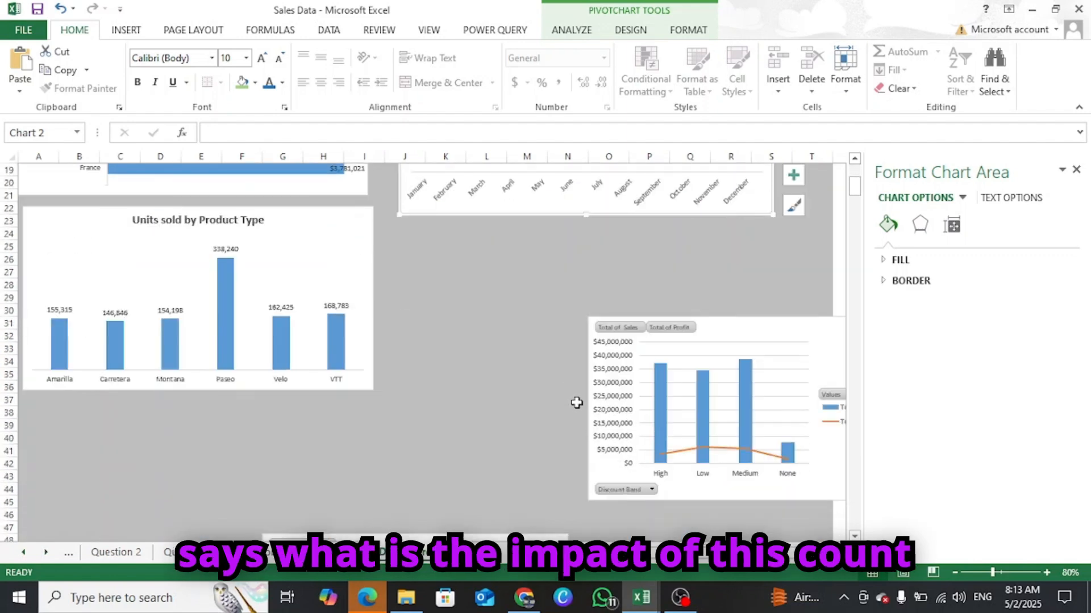
scroll(530, 346, down, 5)
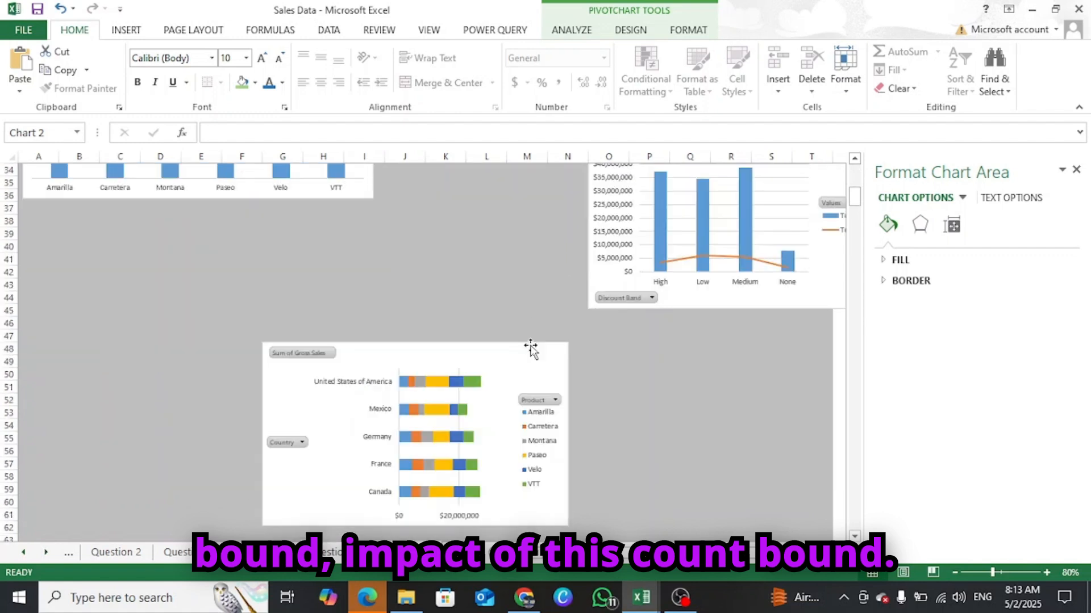
scroll(529, 349, up, 3)
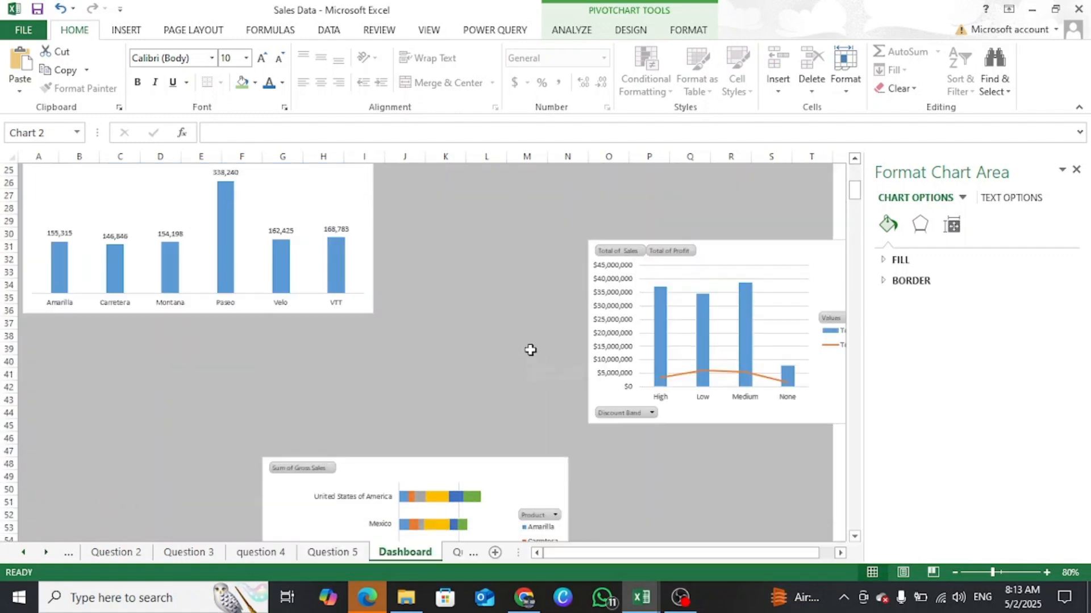
click(798, 248)
drag(798, 248, 672, 212)
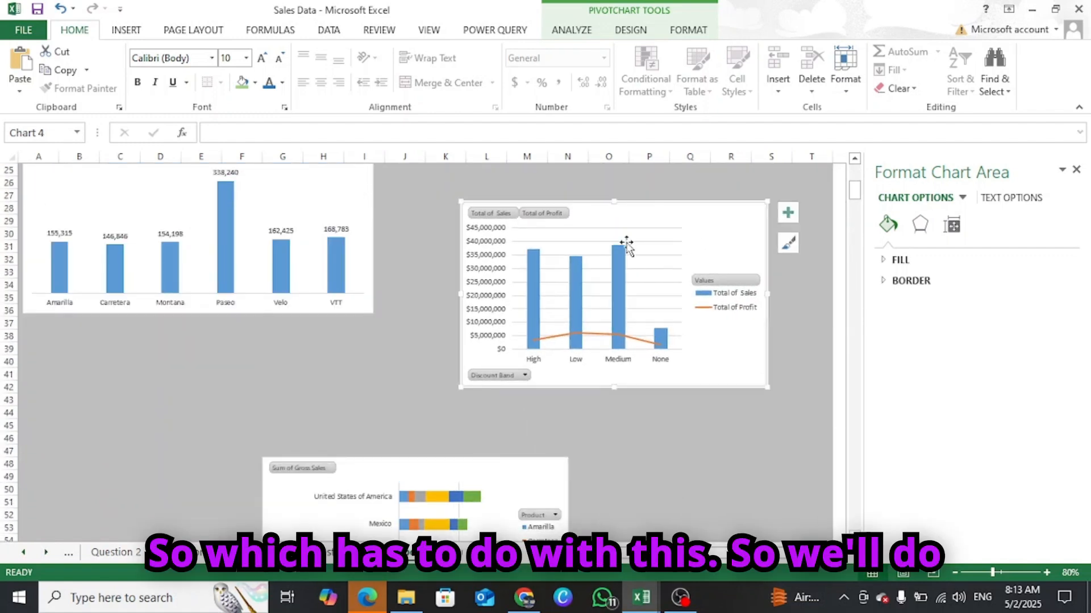
Remove the gridlines from the discount band chart and hide all its field buttons.
click(645, 241)
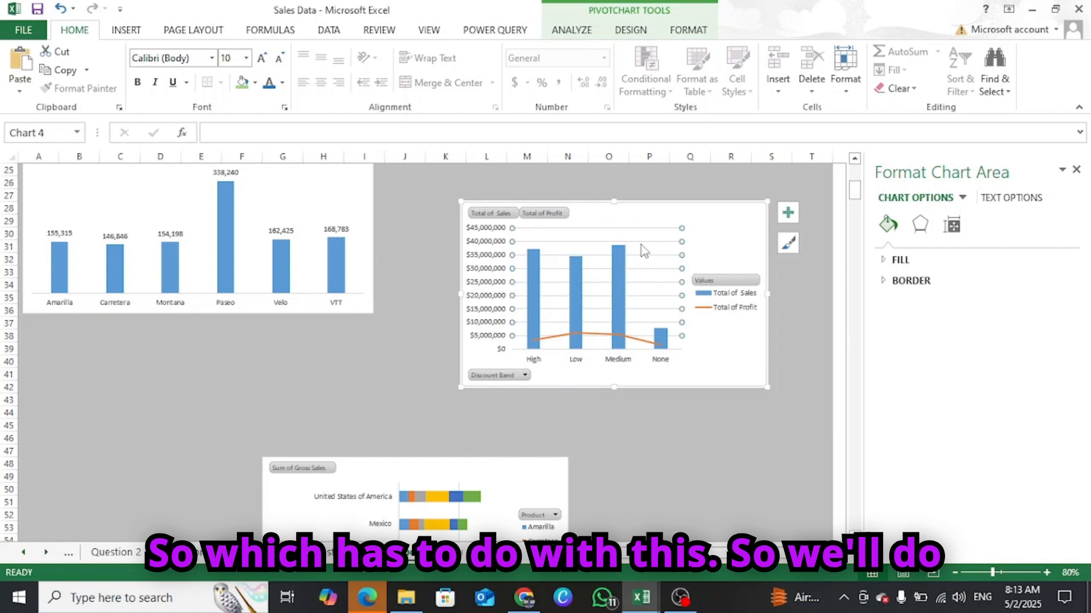
click(787, 214)
click(827, 328)
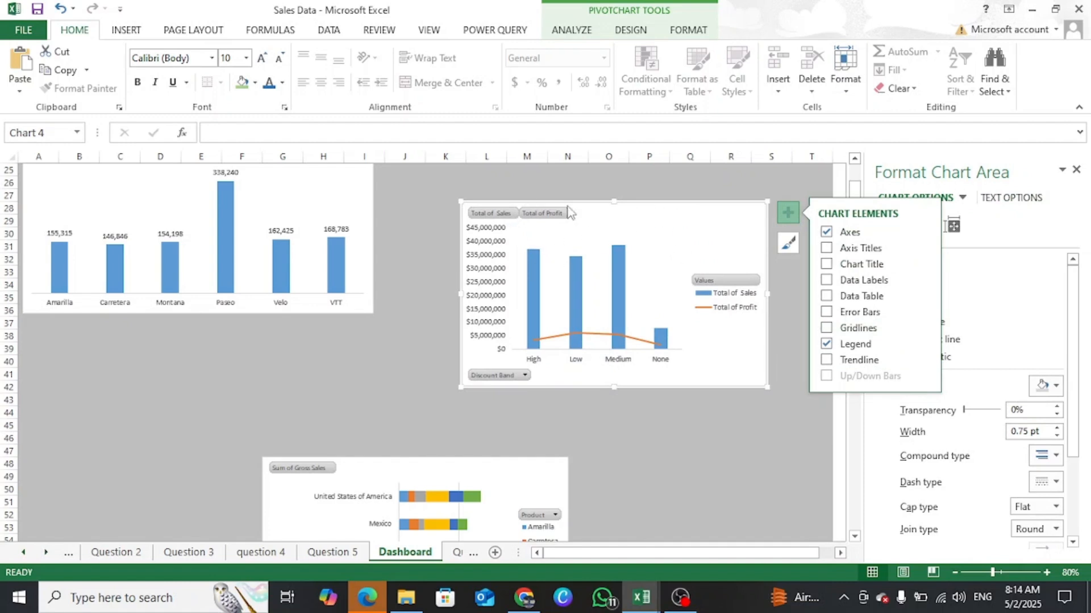
right_click(490, 219)
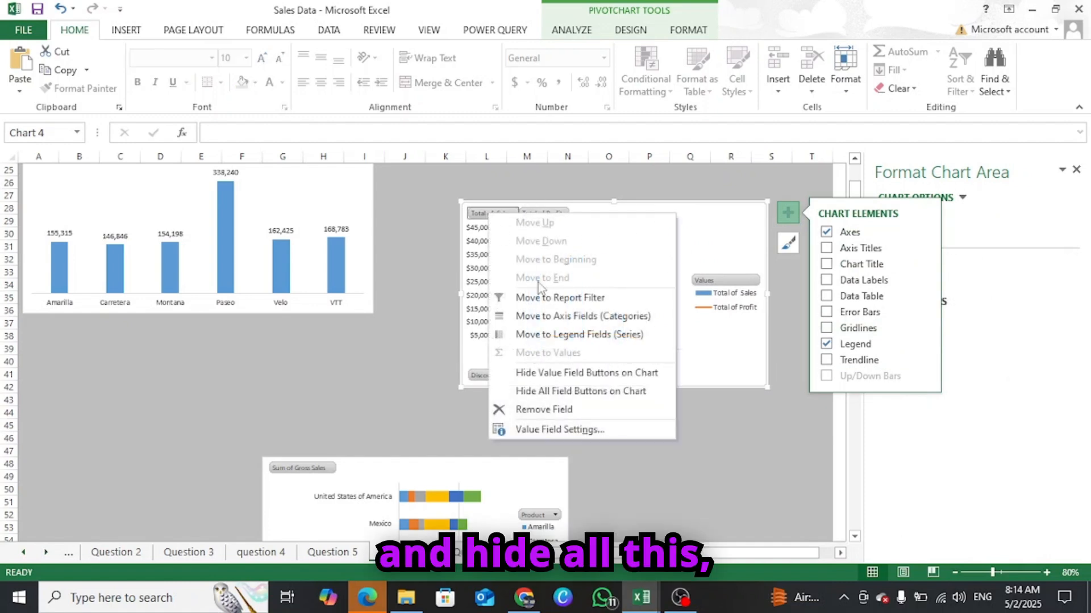
click(559, 393)
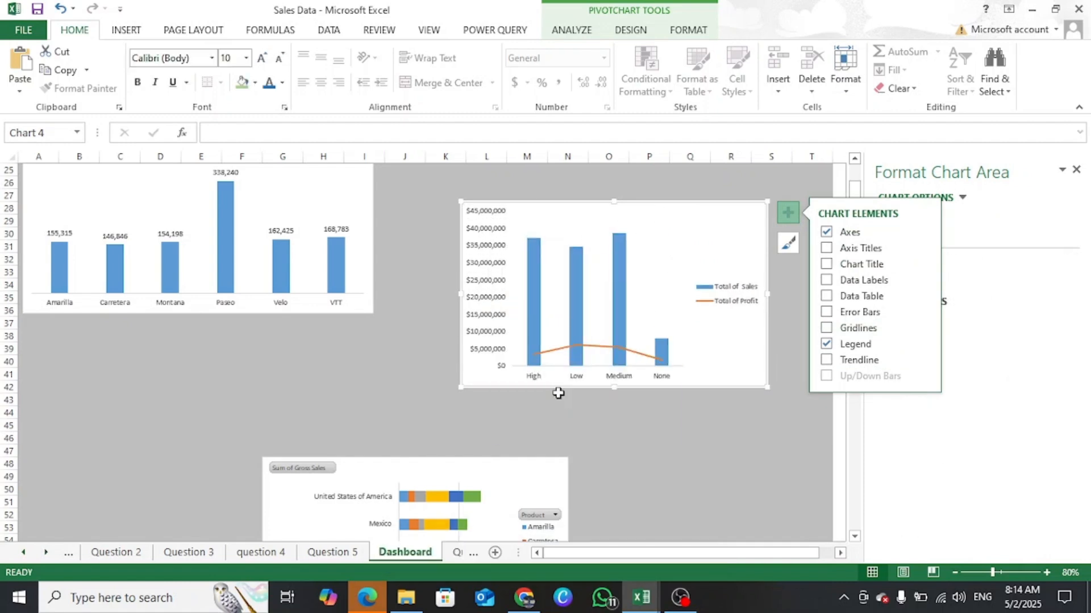
Add the chart title "Profit by Discount Band" to the discount band chart and make it bold.
click(825, 265)
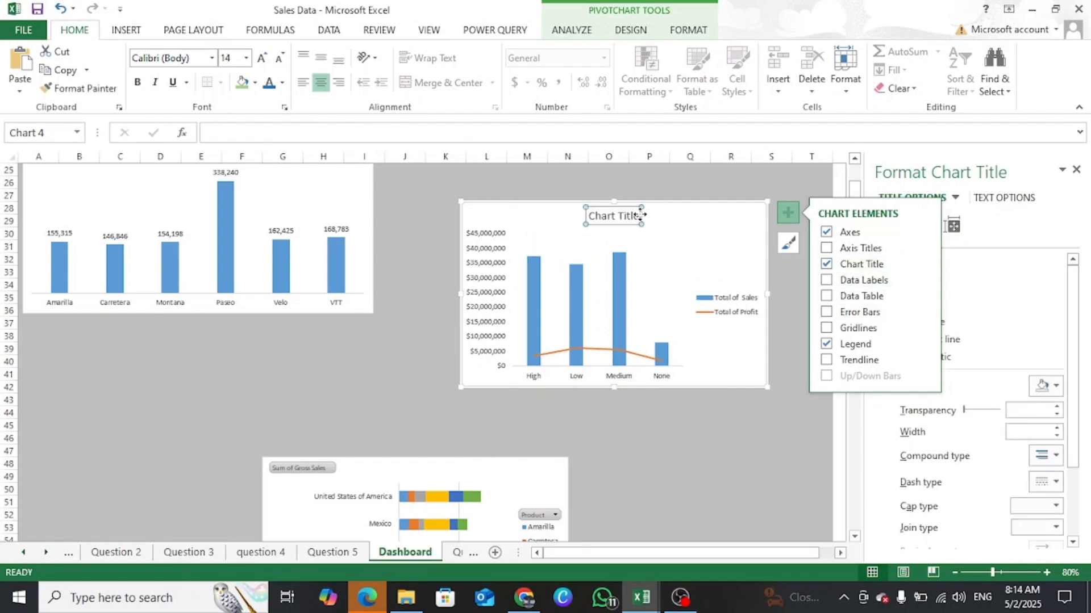
drag(638, 216, 590, 215)
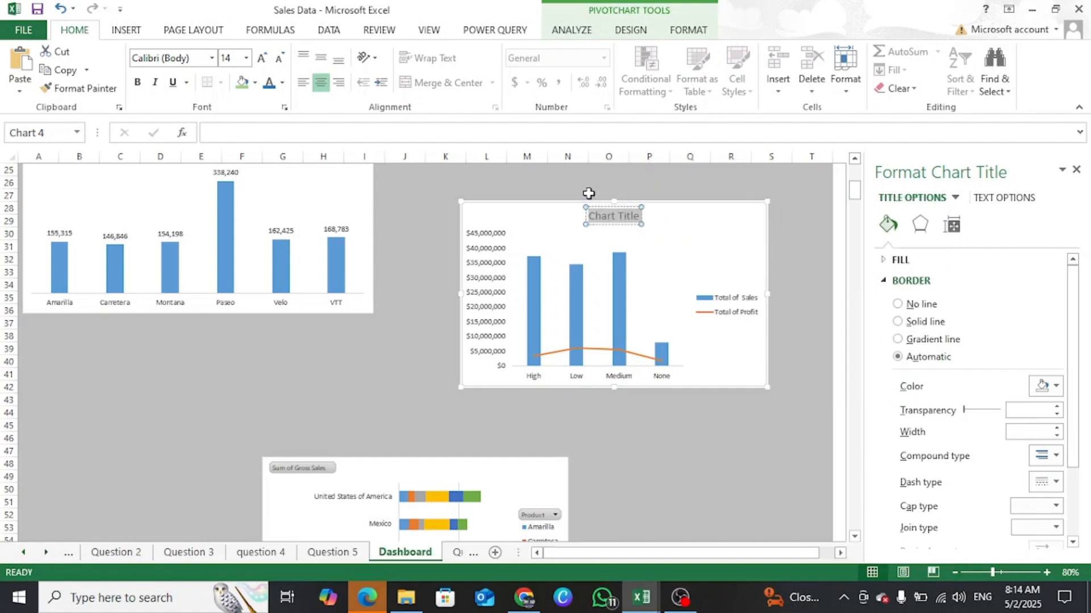
text(Pr)
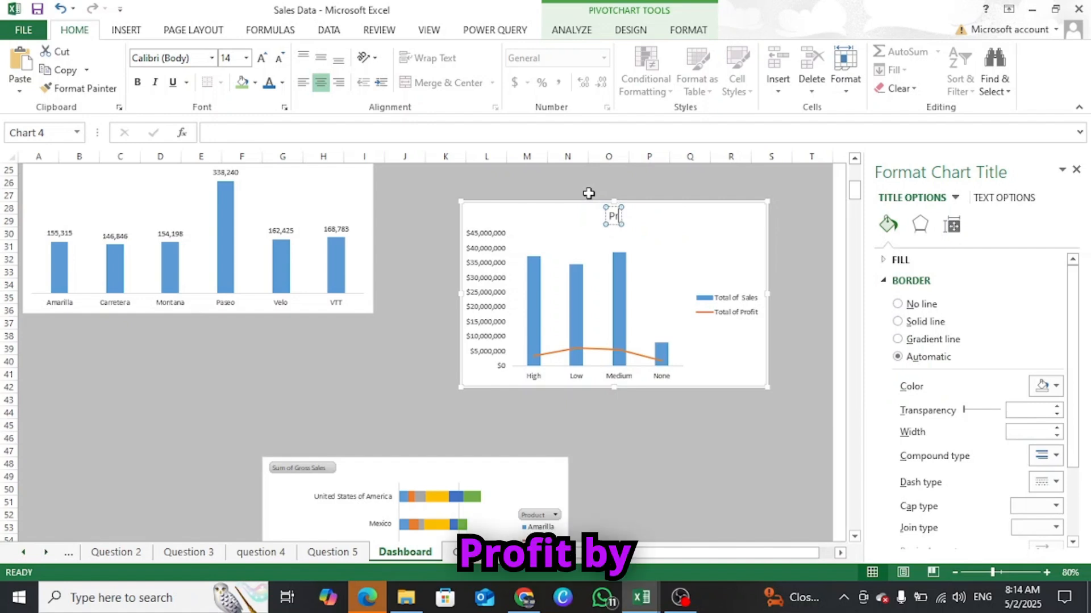
text(ofit b)
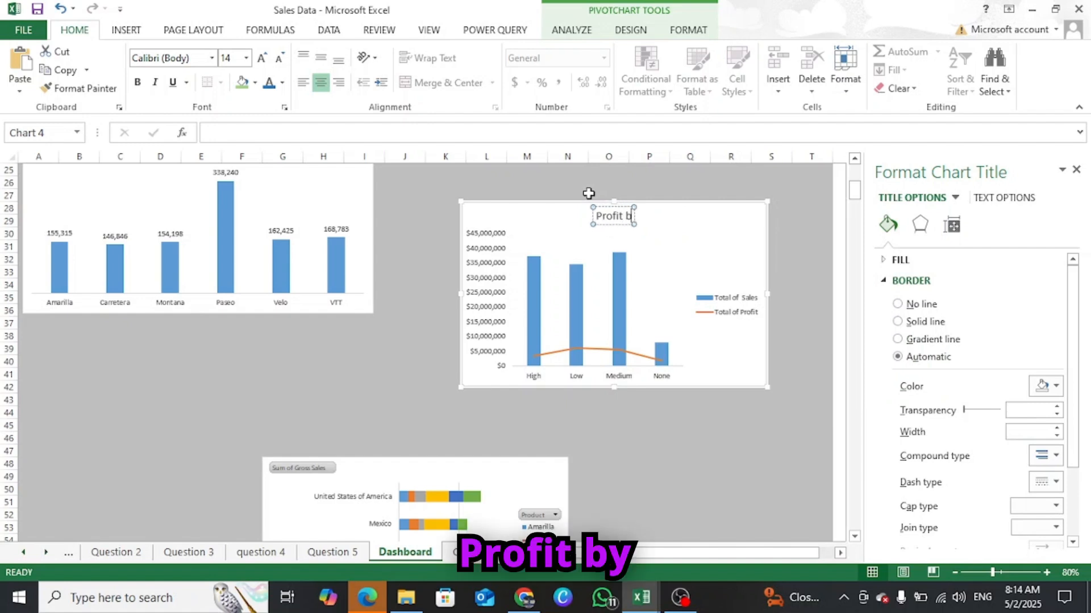
text(y Dis)
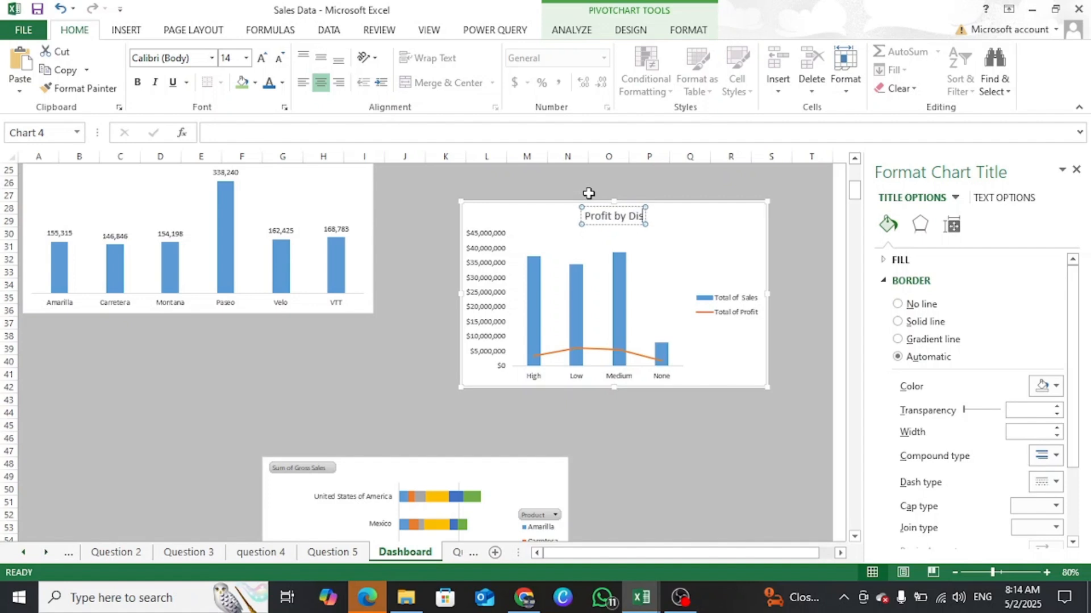
text(count)
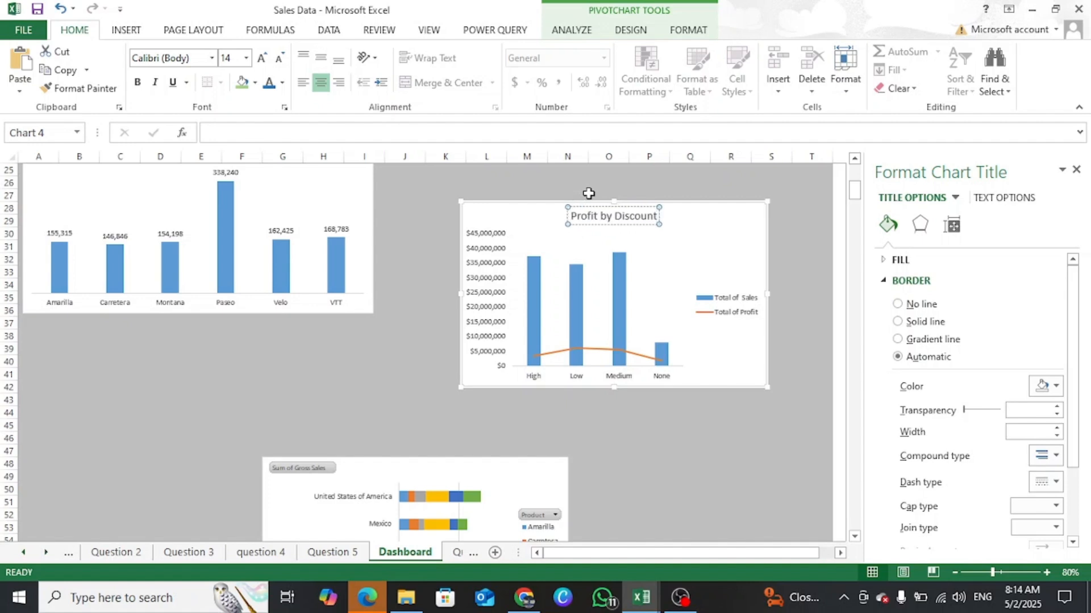
text( Band)
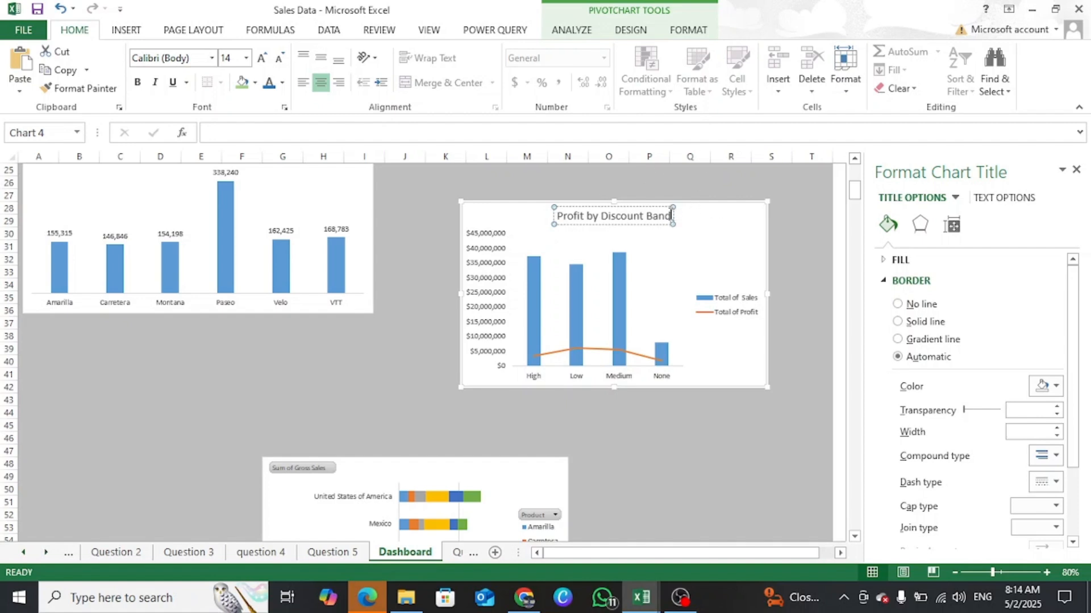
drag(671, 215, 557, 216)
click(576, 193)
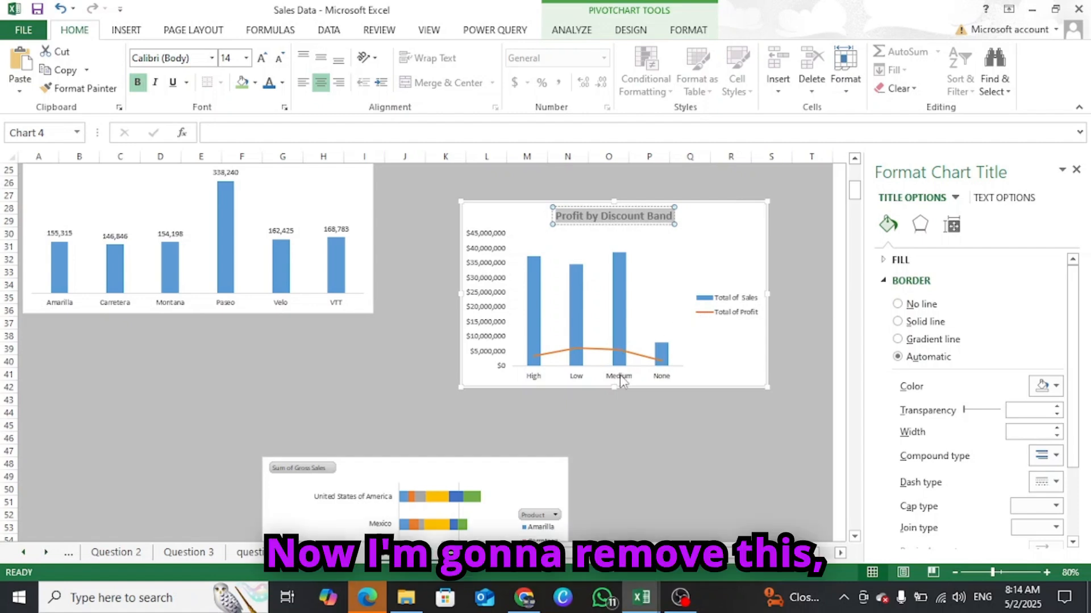
Delete the vertical value axis of the Profit by Discount Band chart and add data labels.
click(487, 276)
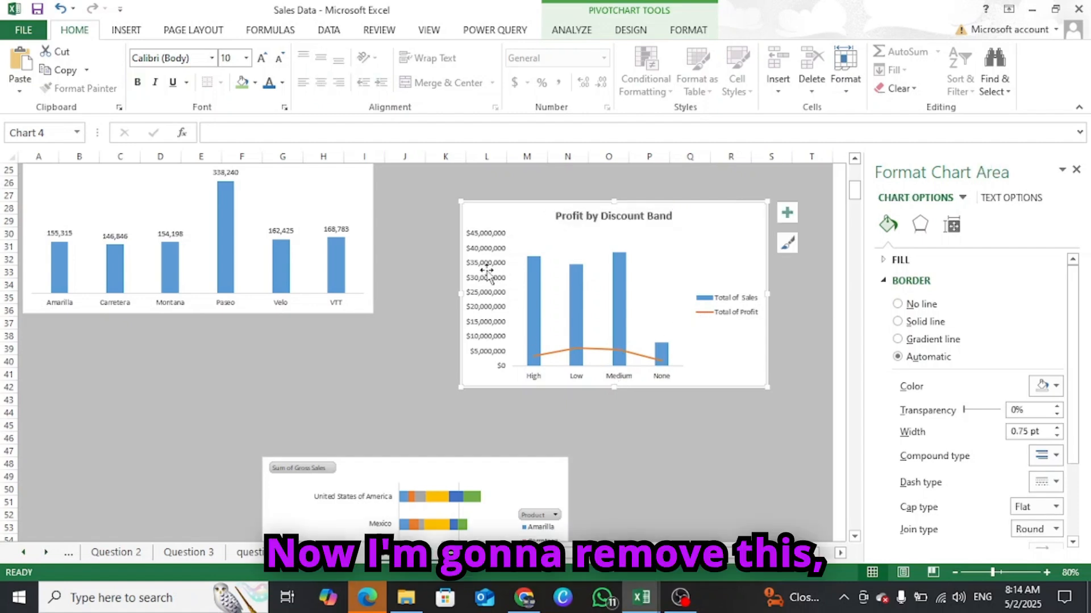
click(479, 240)
key(Delete)
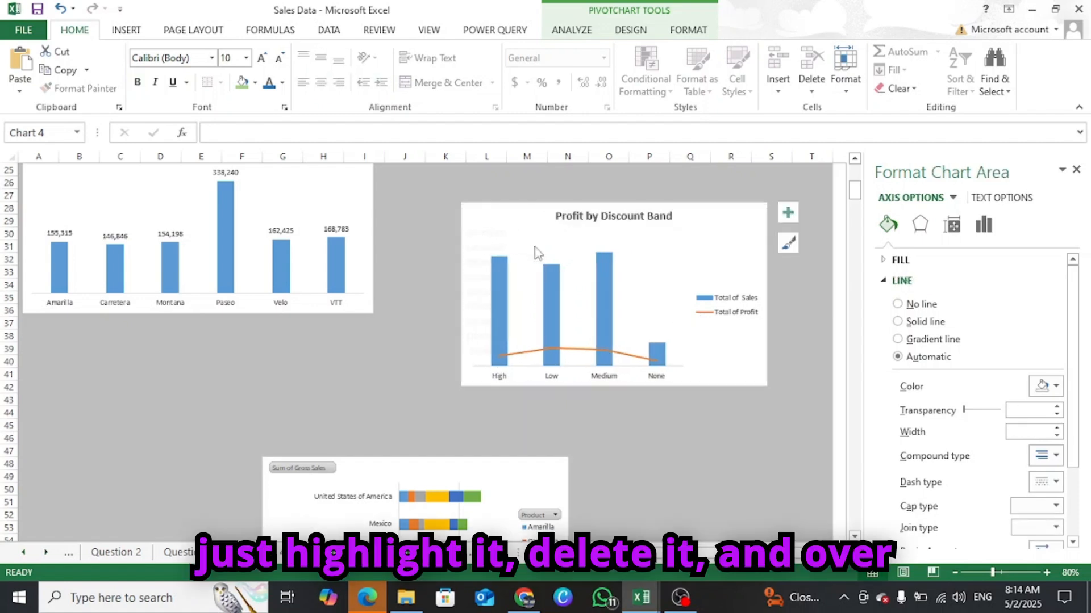
click(787, 212)
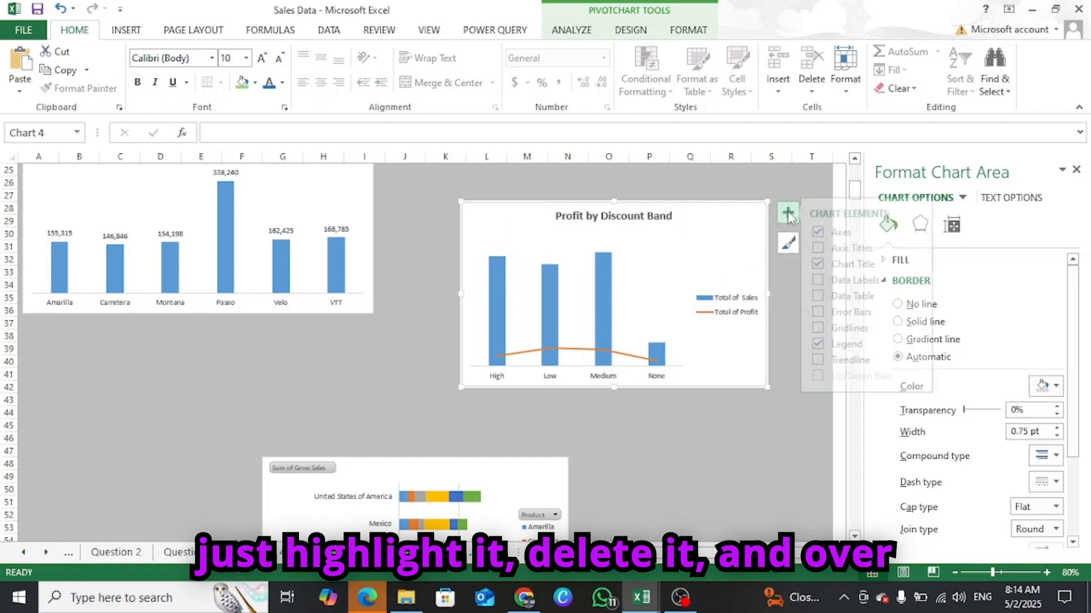
click(827, 280)
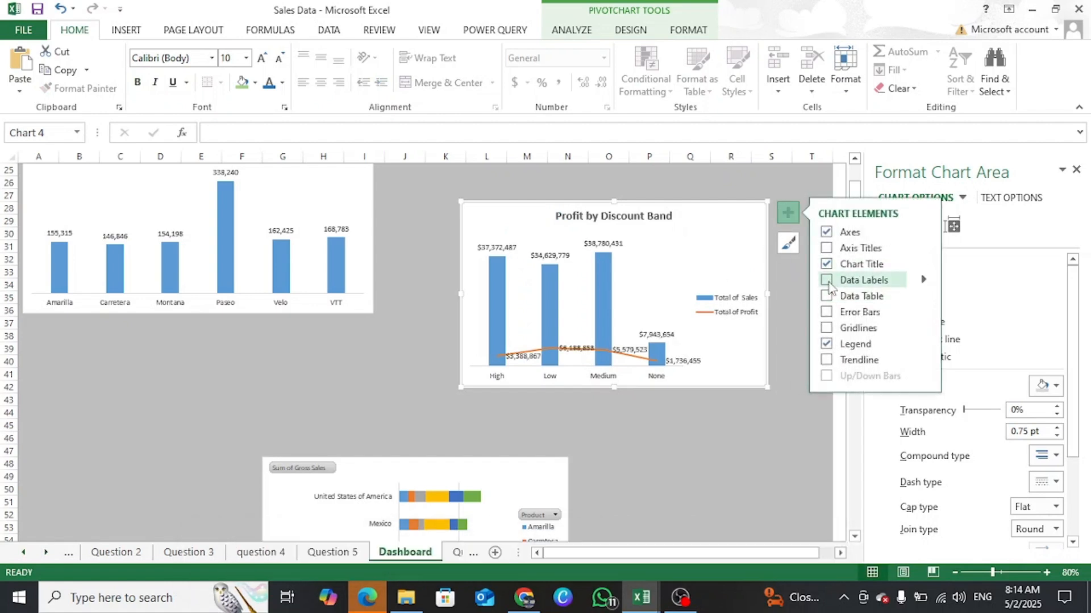
Turn on Smoothed line for the Total of Profit series in the Profit by Discount Band chart.
click(538, 357)
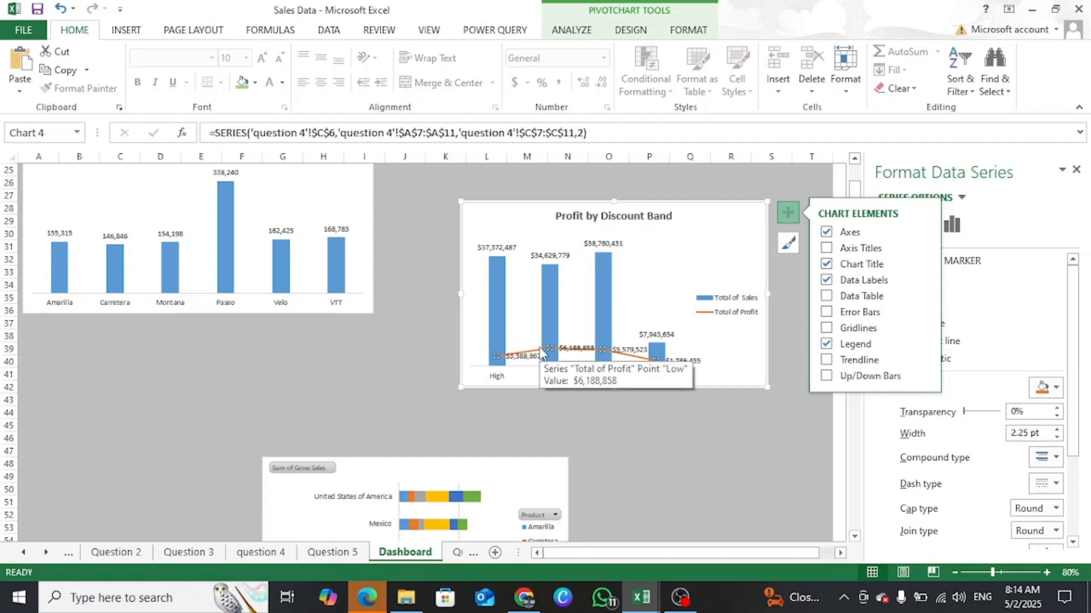
right_click(539, 358)
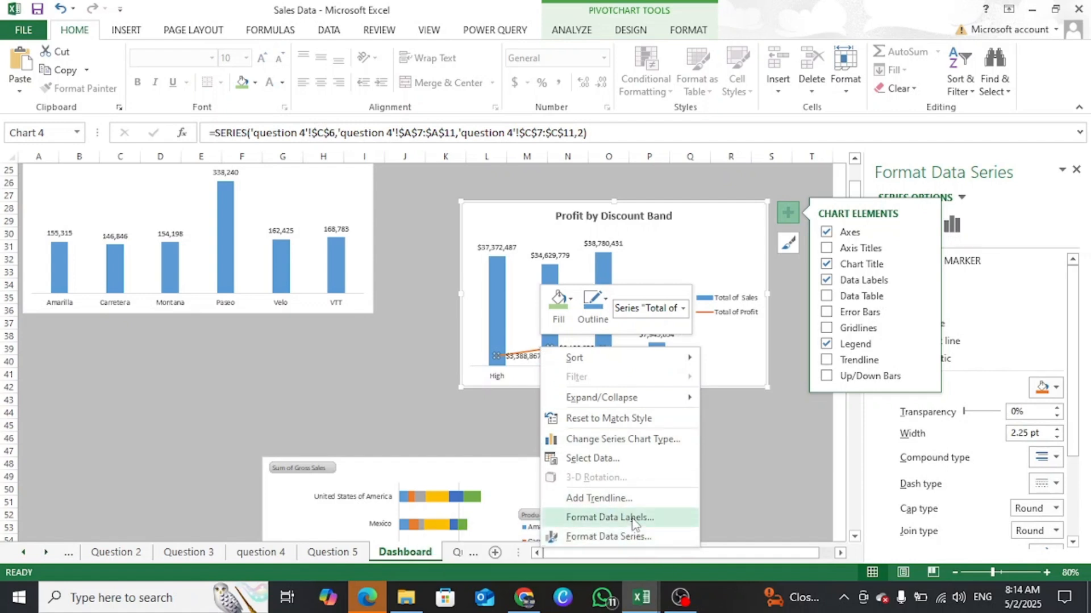
click(622, 536)
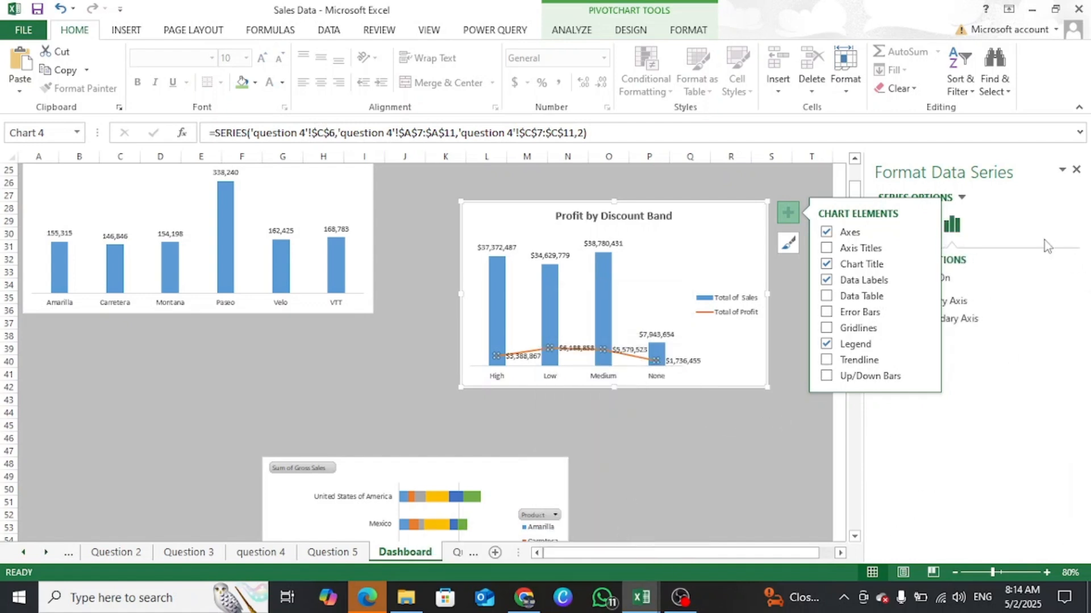
click(786, 216)
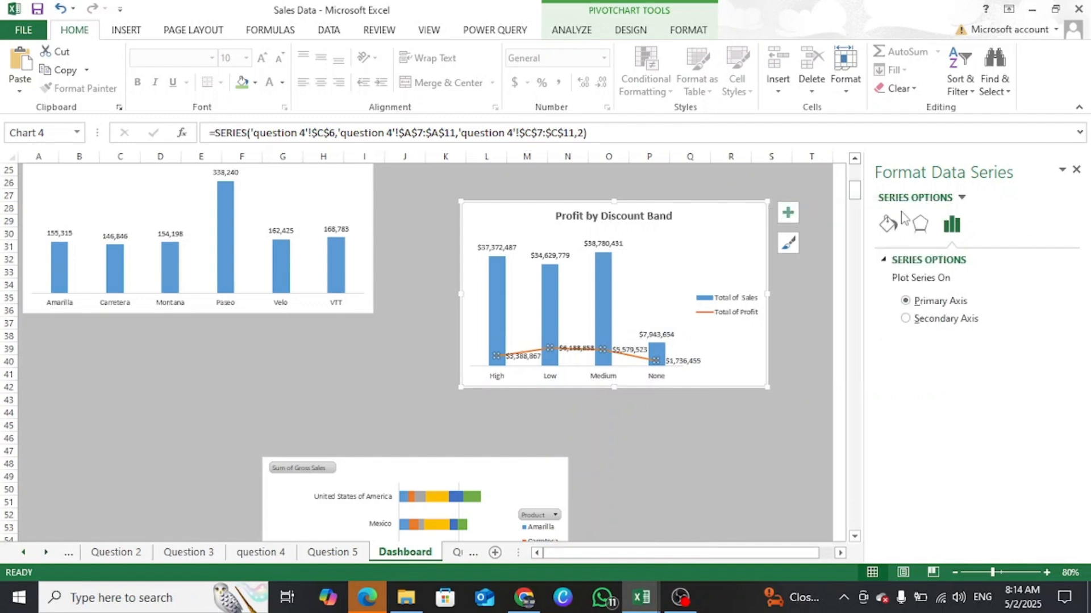
click(888, 224)
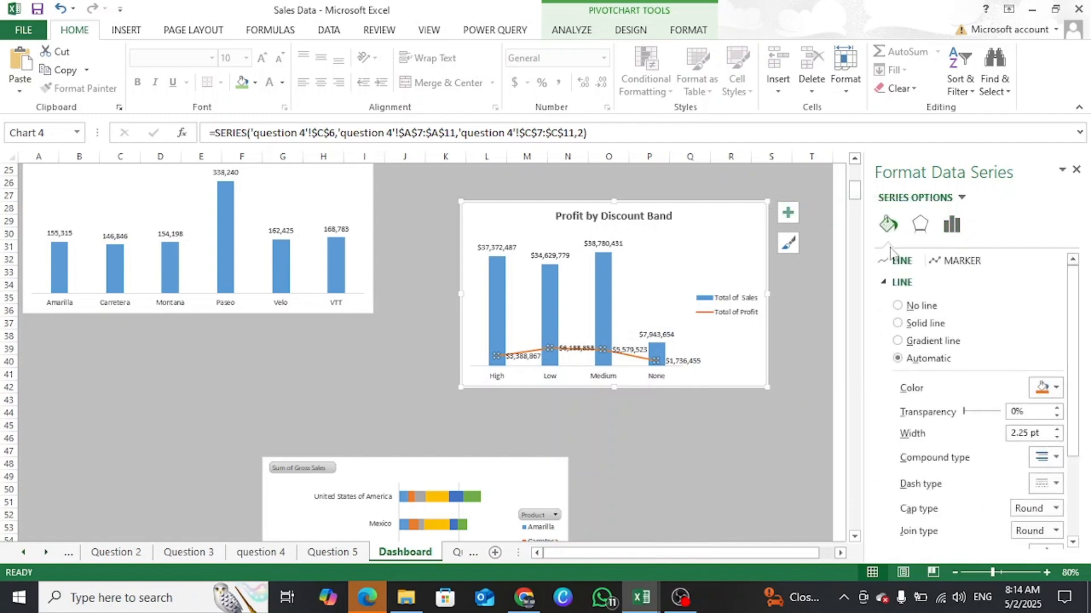
scroll(1016, 494, down, 5)
click(905, 536)
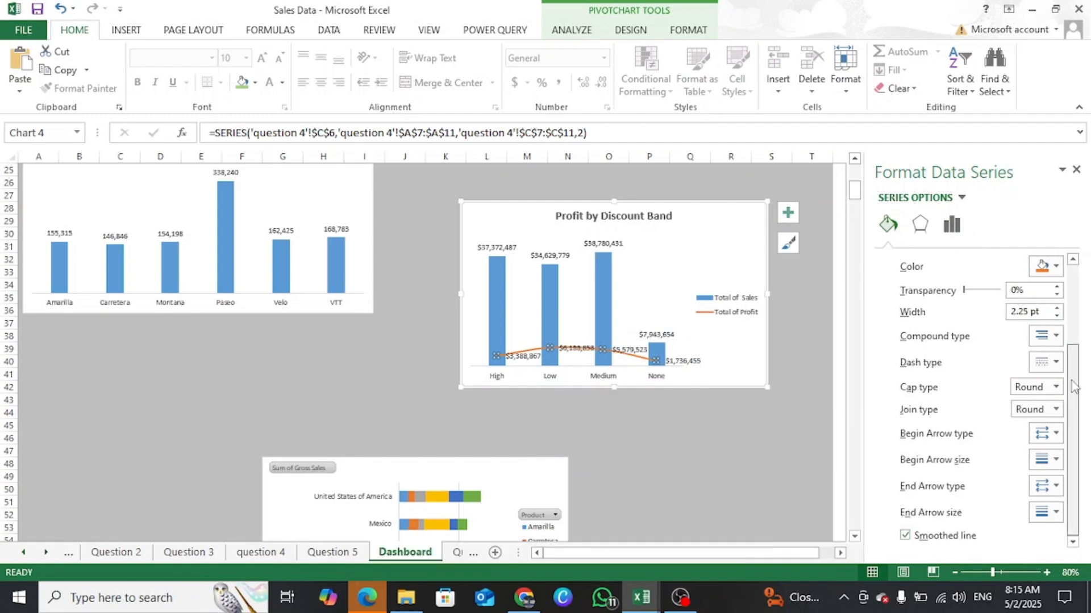
Set the Total of Profit series' marker option to Automatic and close the formatting pane.
scroll(1085, 388, up, 5)
click(955, 261)
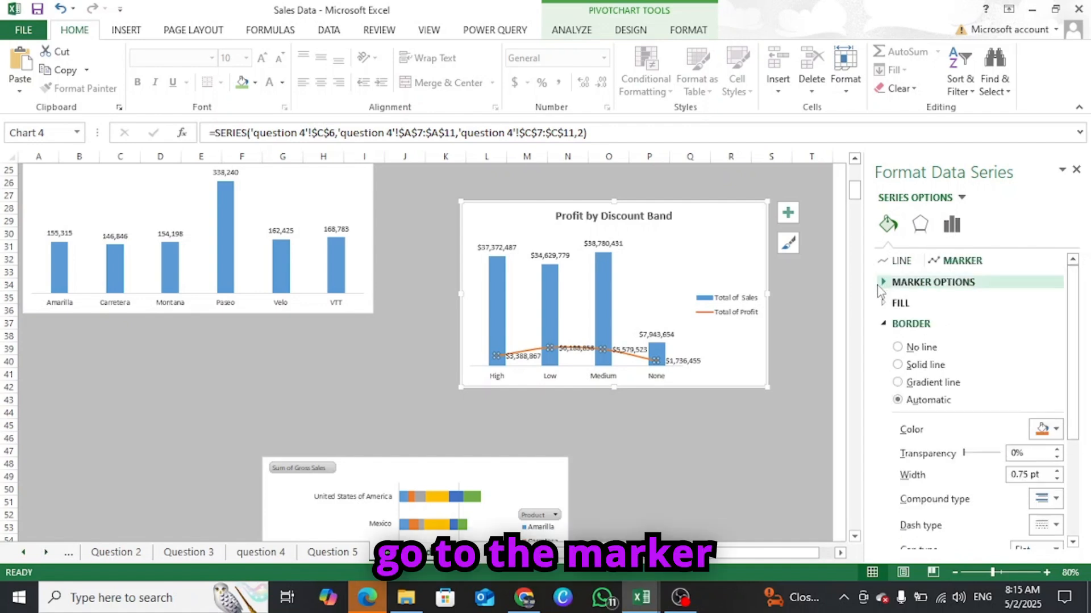
click(909, 284)
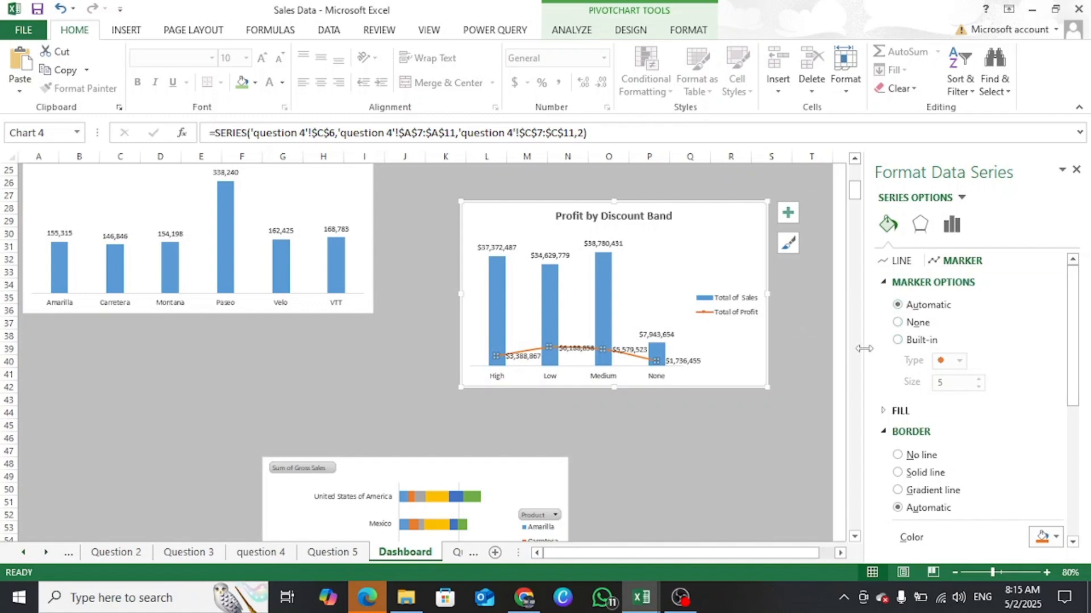
click(726, 267)
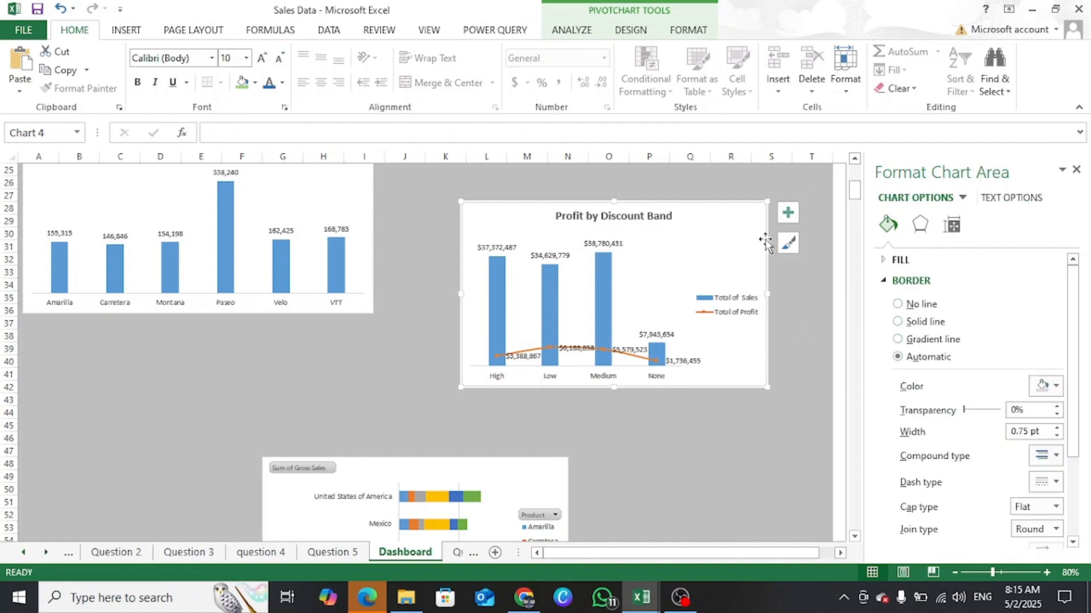
click(1075, 171)
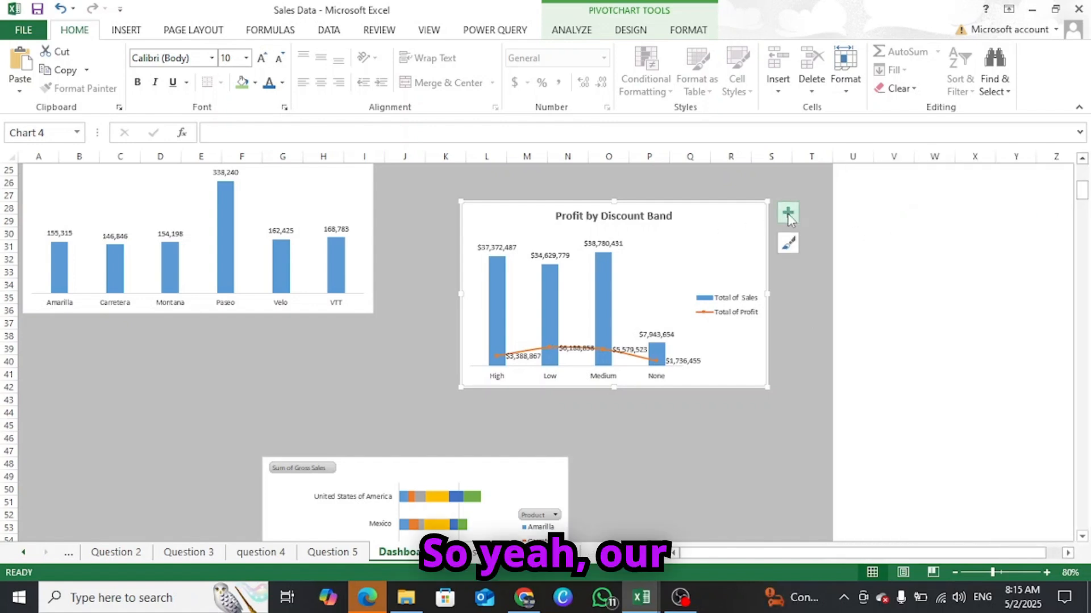
Set the Profit by Discount Band chart's legend position to Top and move the chart up to about cell K25.
click(787, 214)
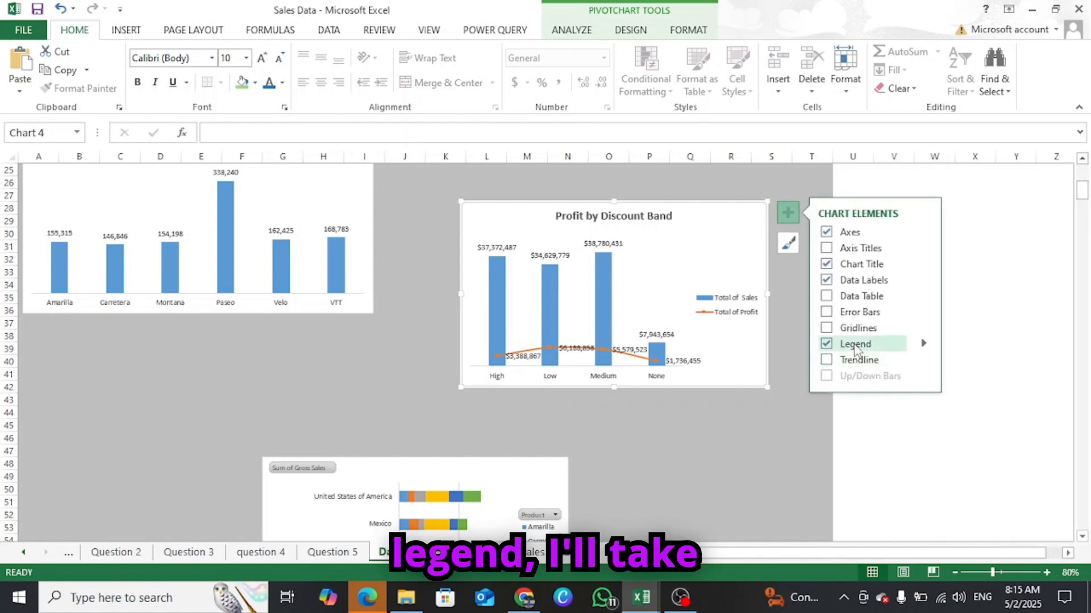
click(926, 345)
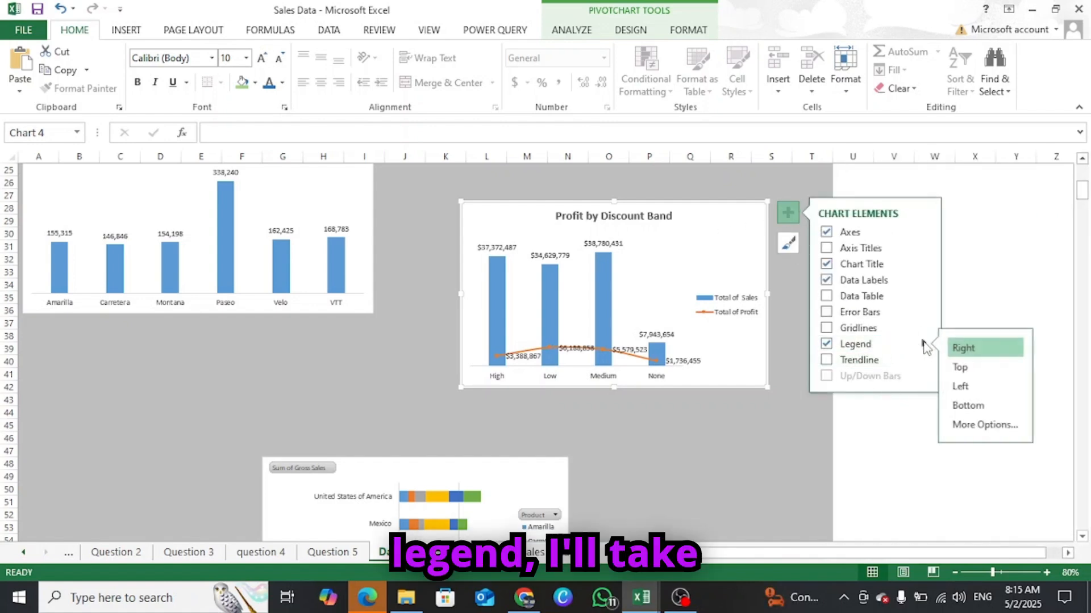
click(959, 360)
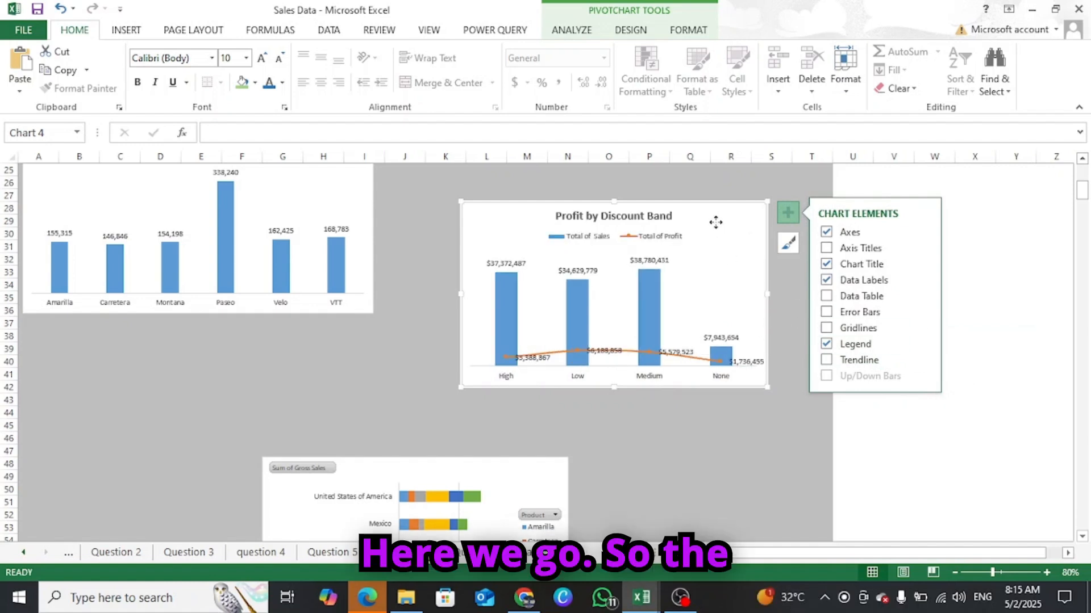
drag(715, 222, 683, 193)
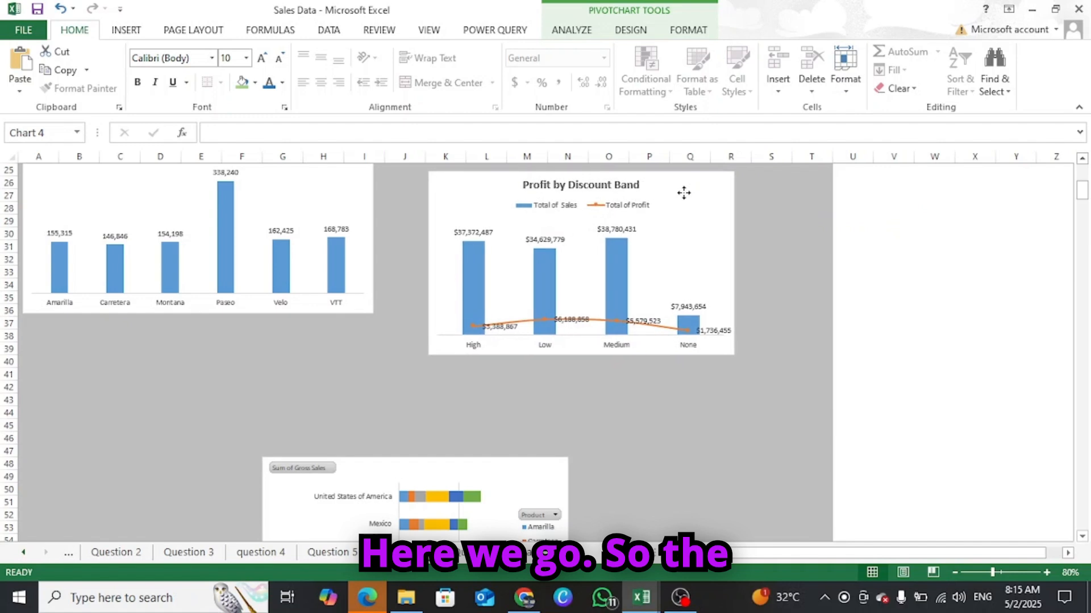
Set the legend position to Top on the stacked bar chart of gross sales by country and product.
click(538, 479)
scroll(701, 406, down, 3)
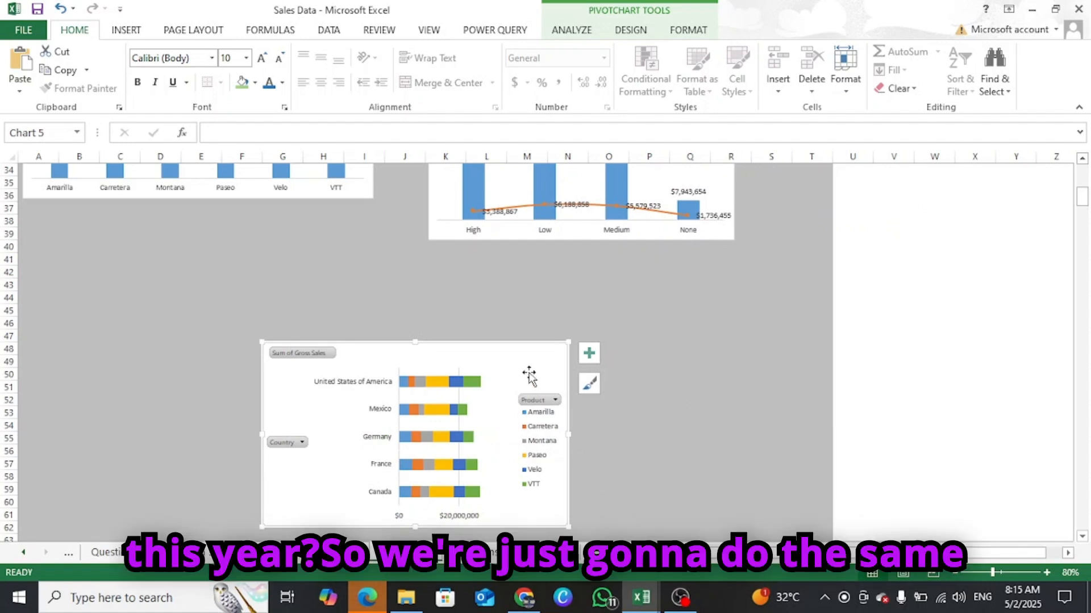
click(590, 353)
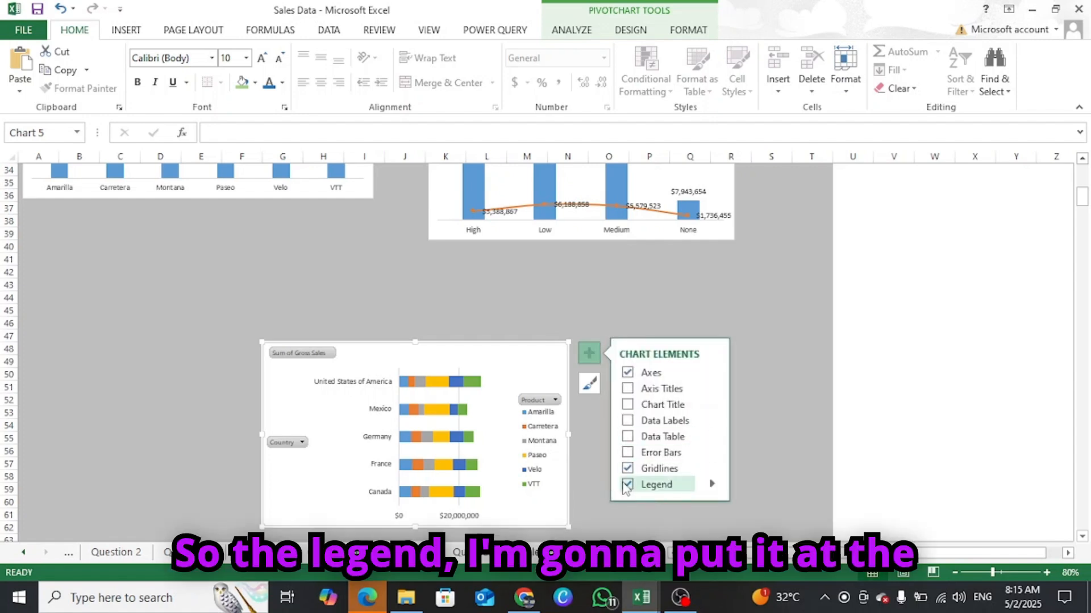
click(713, 488)
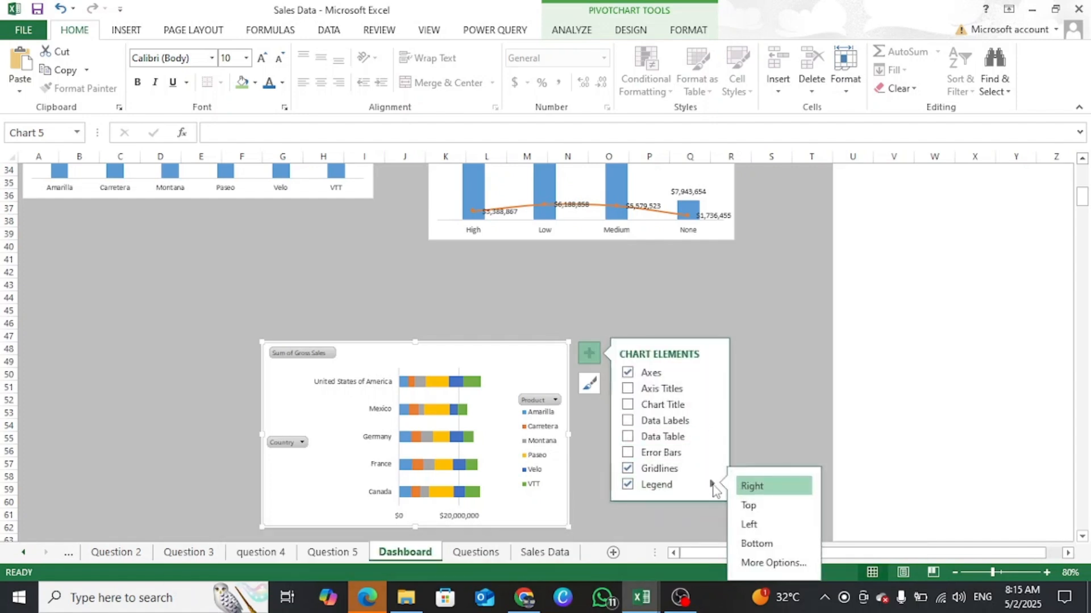
click(760, 510)
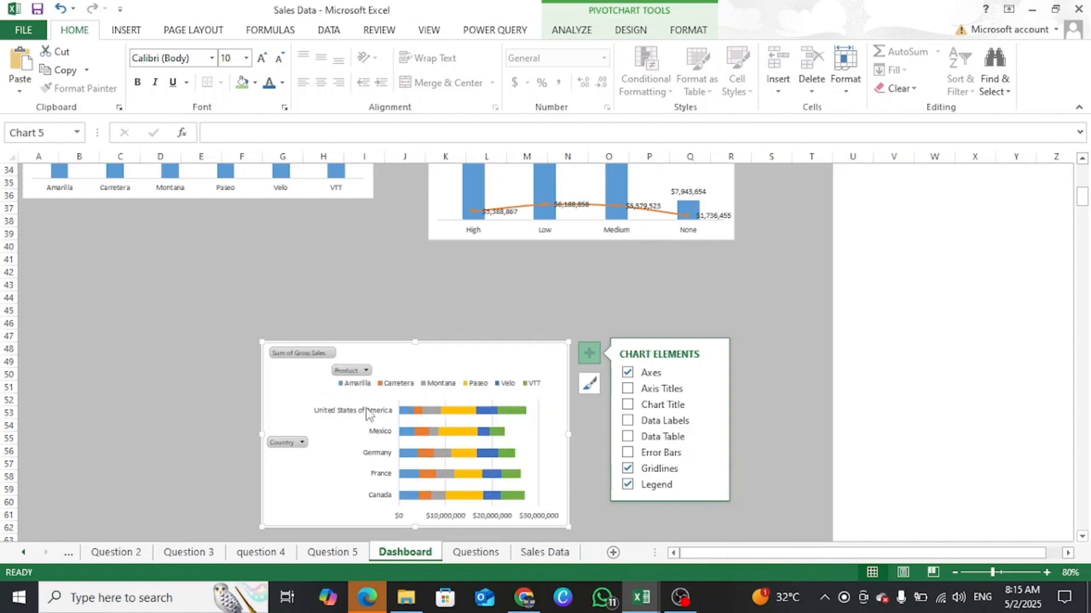
Hide all field buttons on the country gross sales chart and remove its gridlines.
right_click(284, 354)
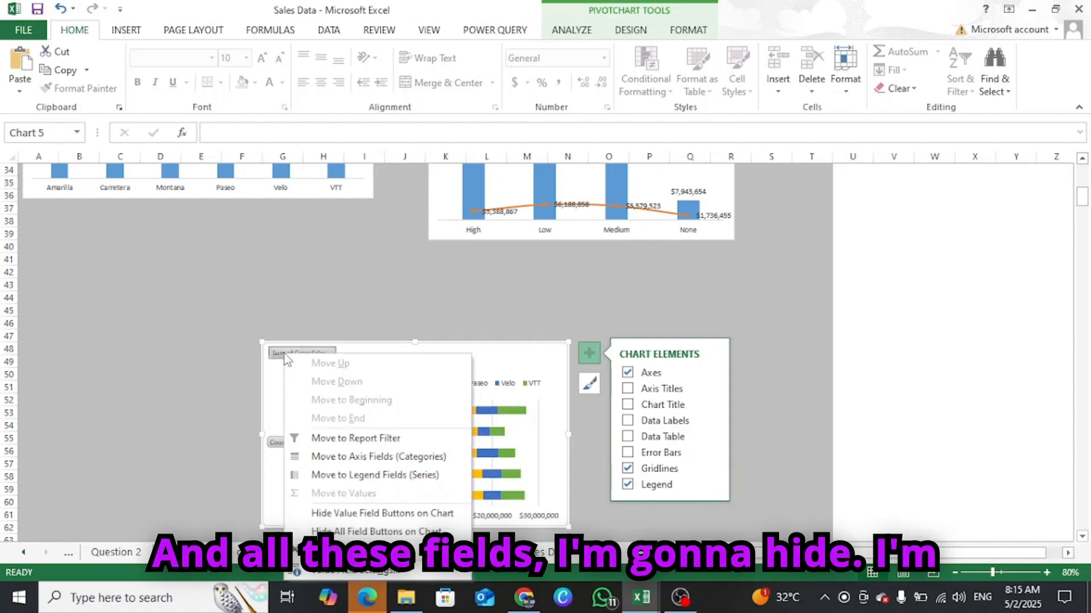
click(371, 533)
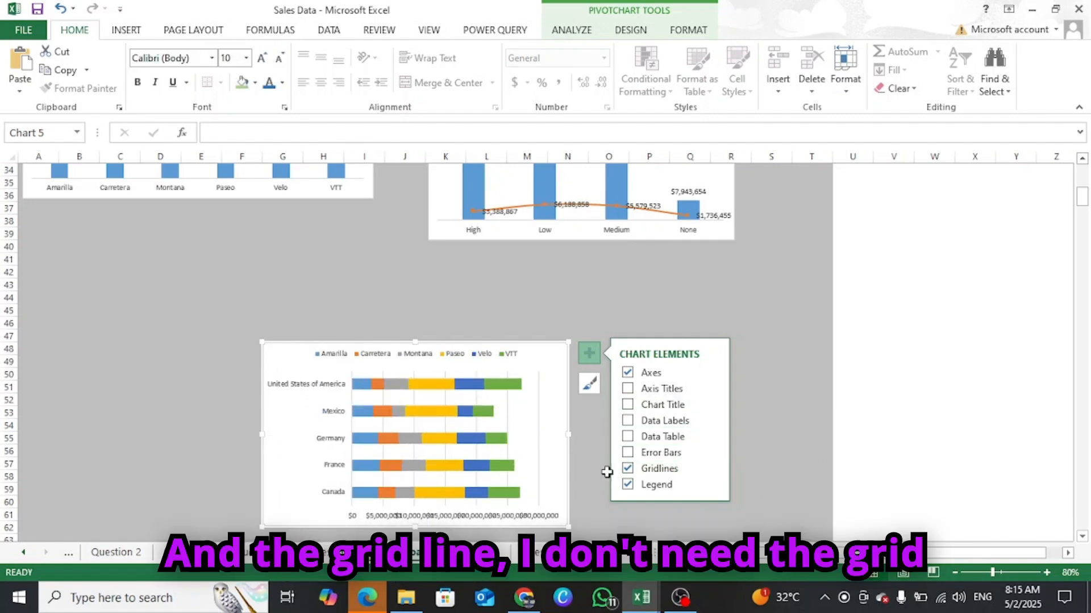
click(628, 470)
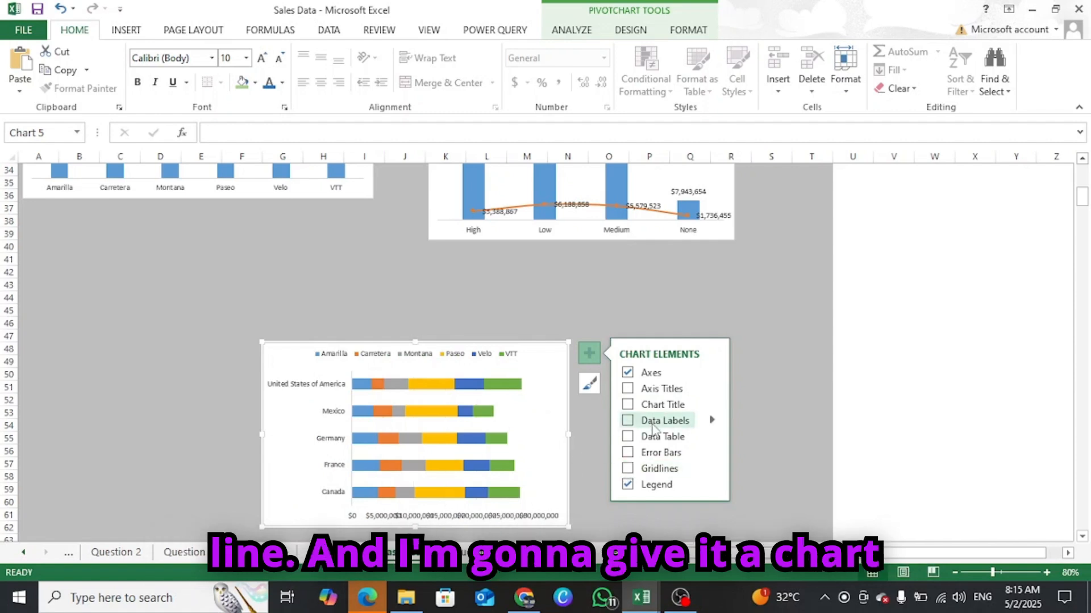
Add the bold chart title "Top Profitable Products by Country" to the stacked bar chart of countries and products.
click(627, 405)
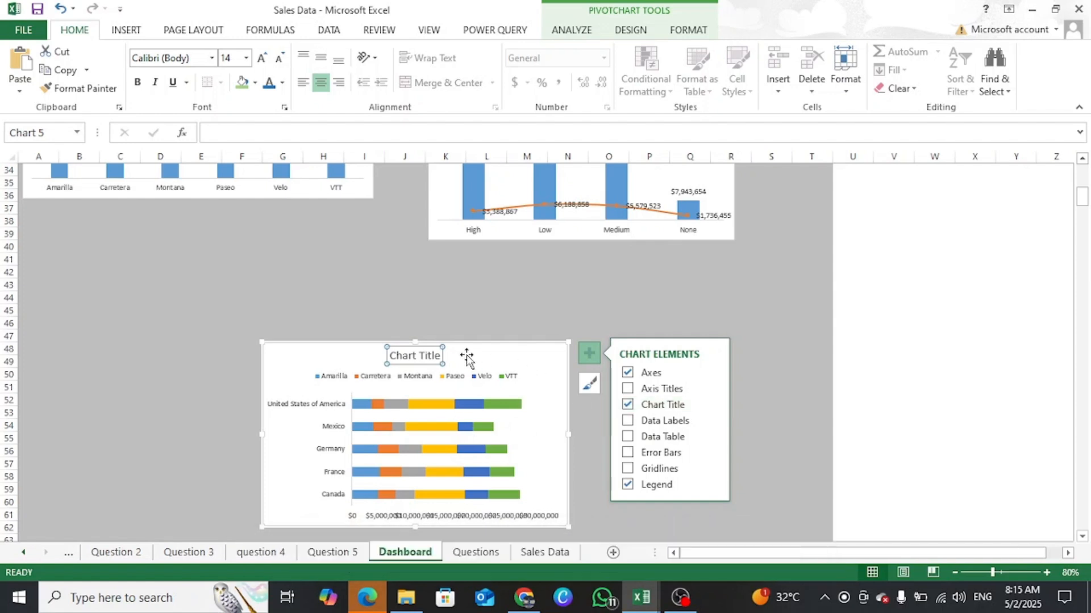
drag(437, 355, 399, 363)
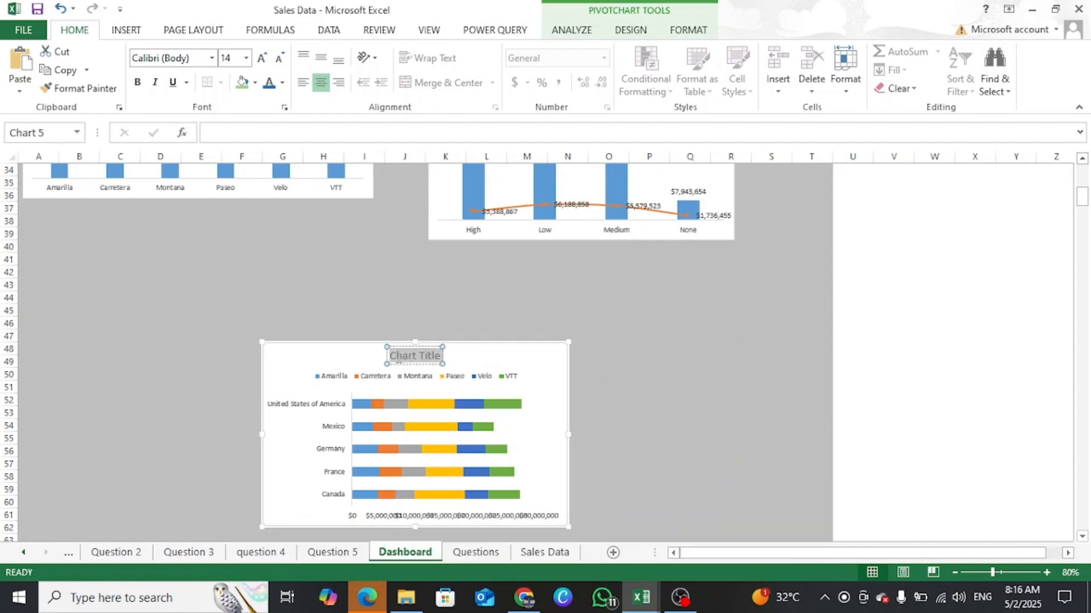
key(BackSpace)
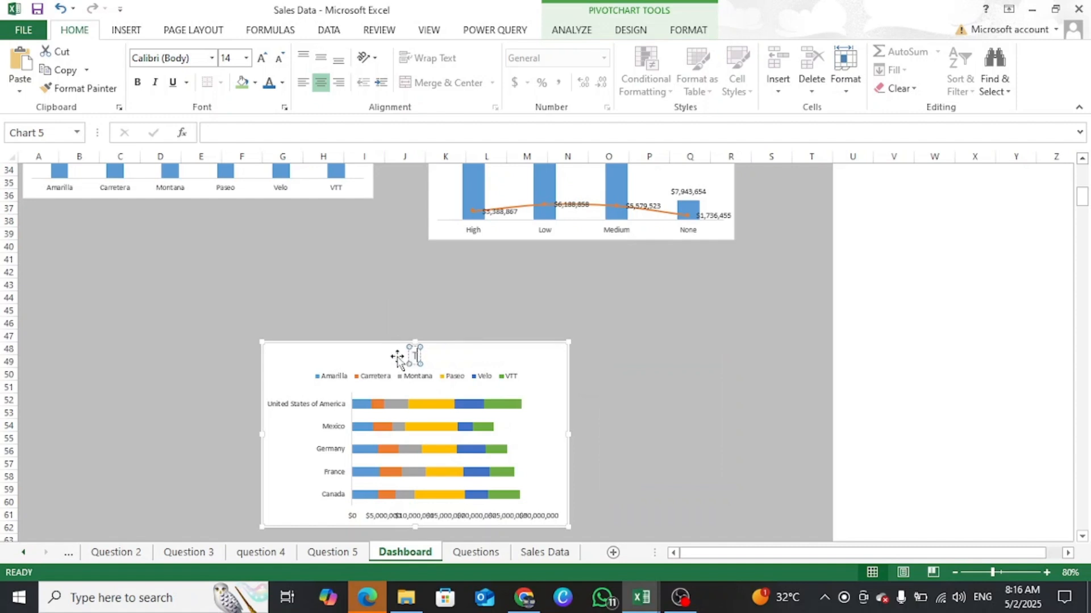
text(Top P)
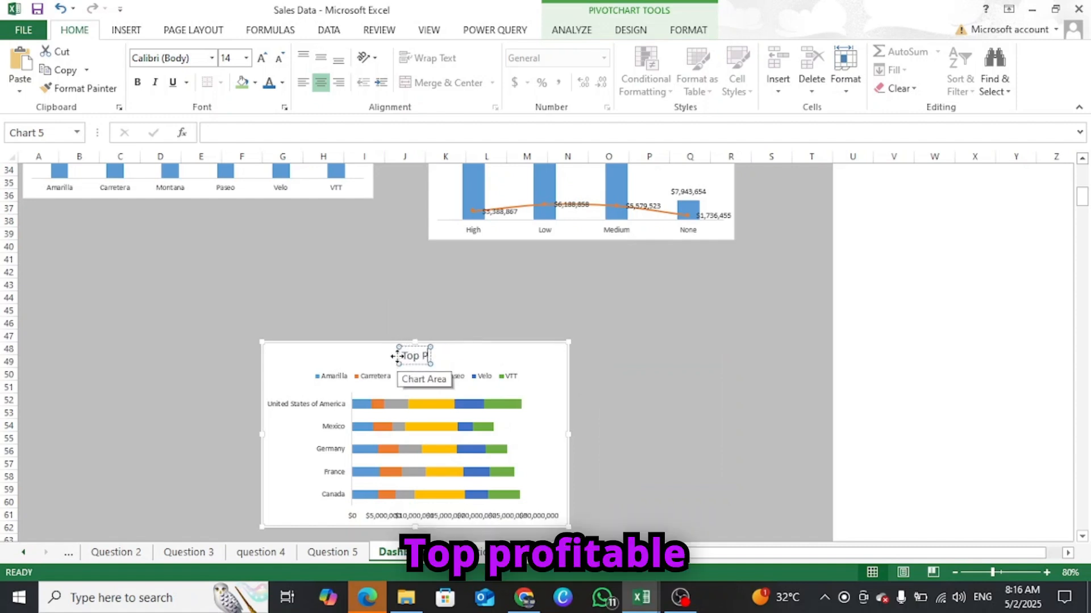
text(rofitable)
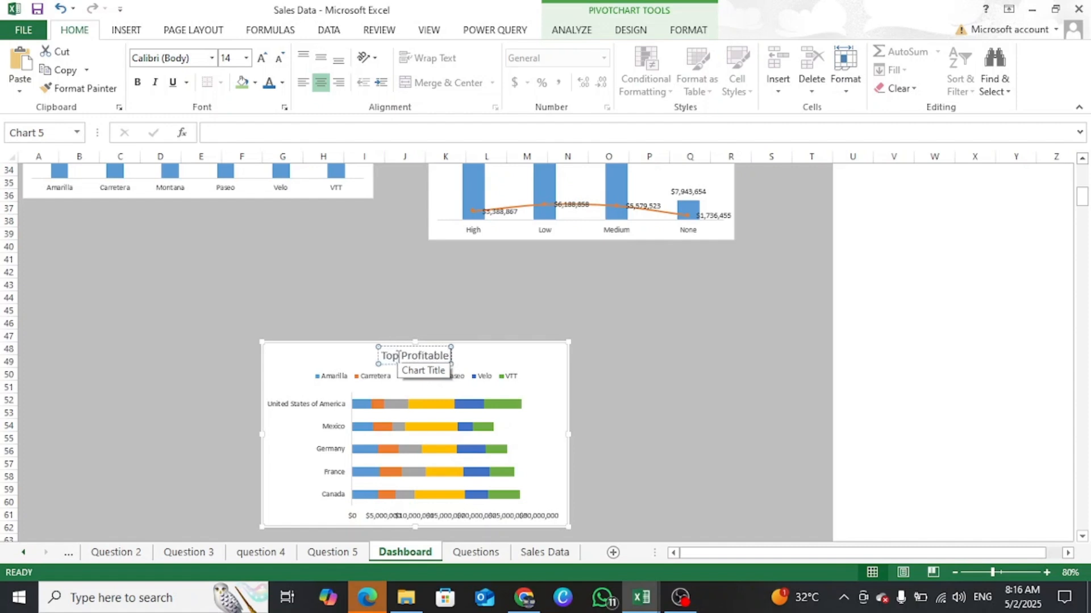
text( by C)
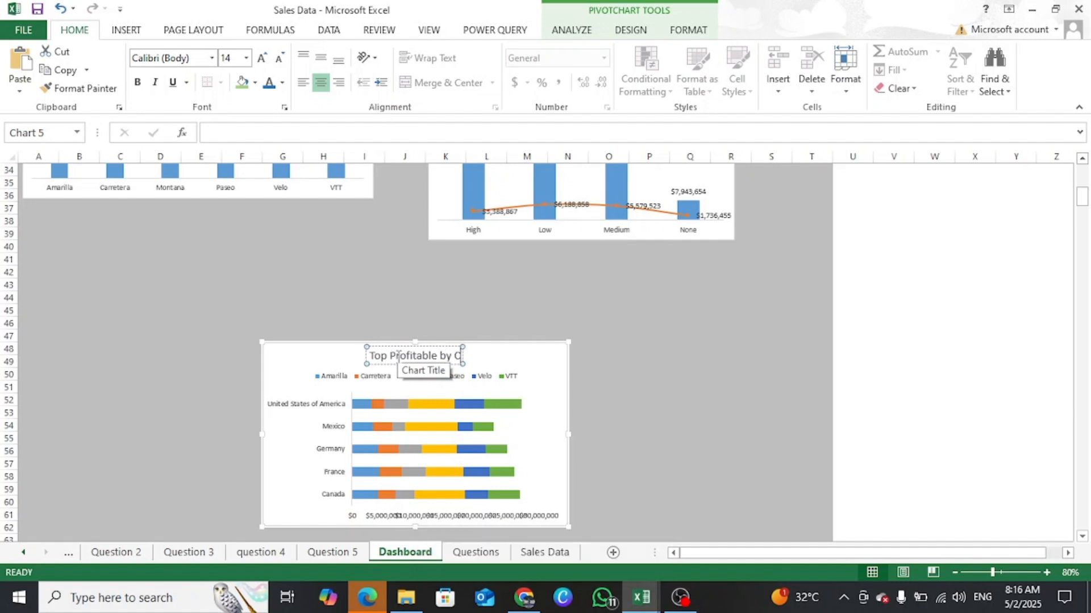
text(ountry)
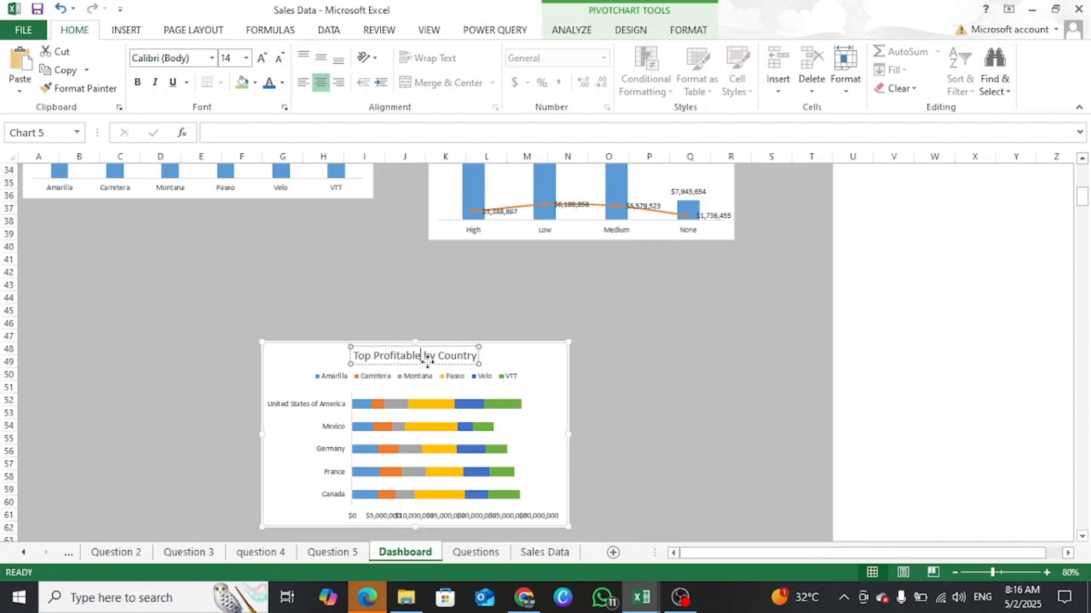
text(Products)
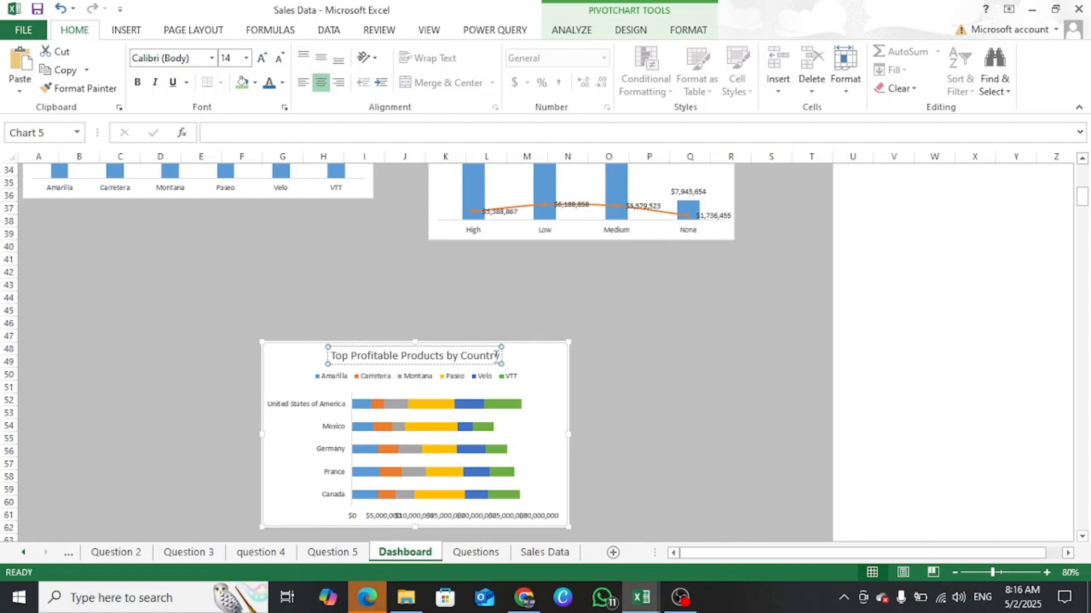
drag(500, 355, 325, 356)
click(339, 340)
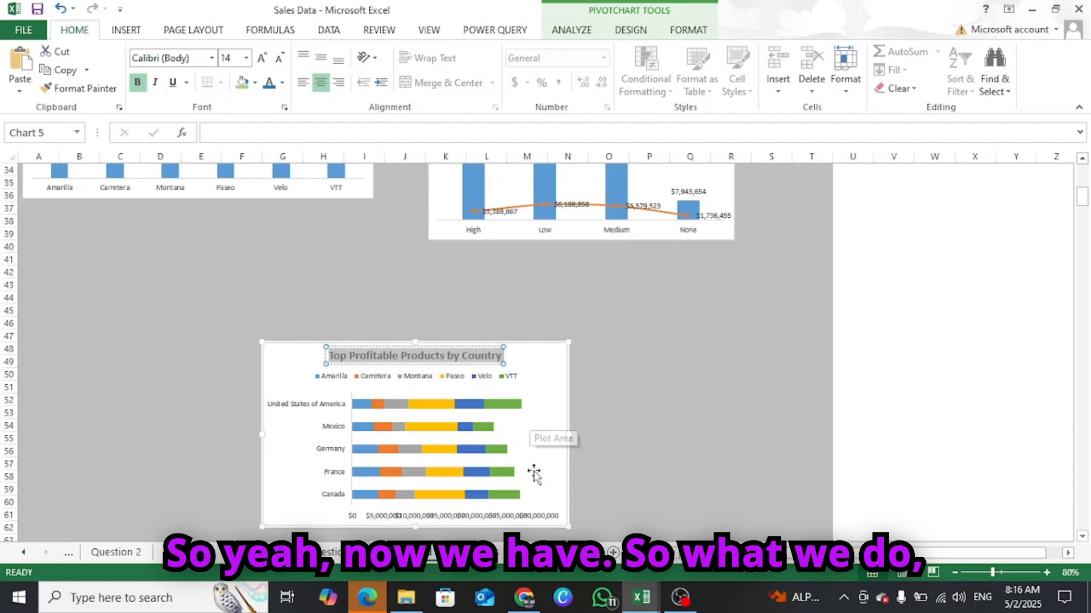
Widen the Top Profitable Products by Country chart to about ten columns and move it up to about cell D42.
drag(568, 435, 659, 436)
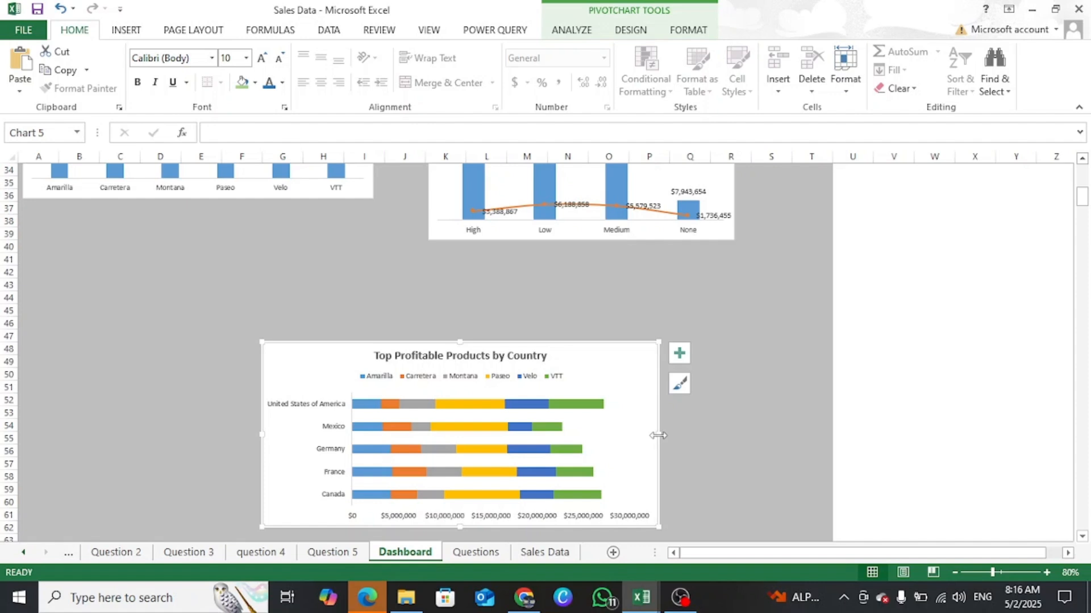
drag(660, 435, 675, 433)
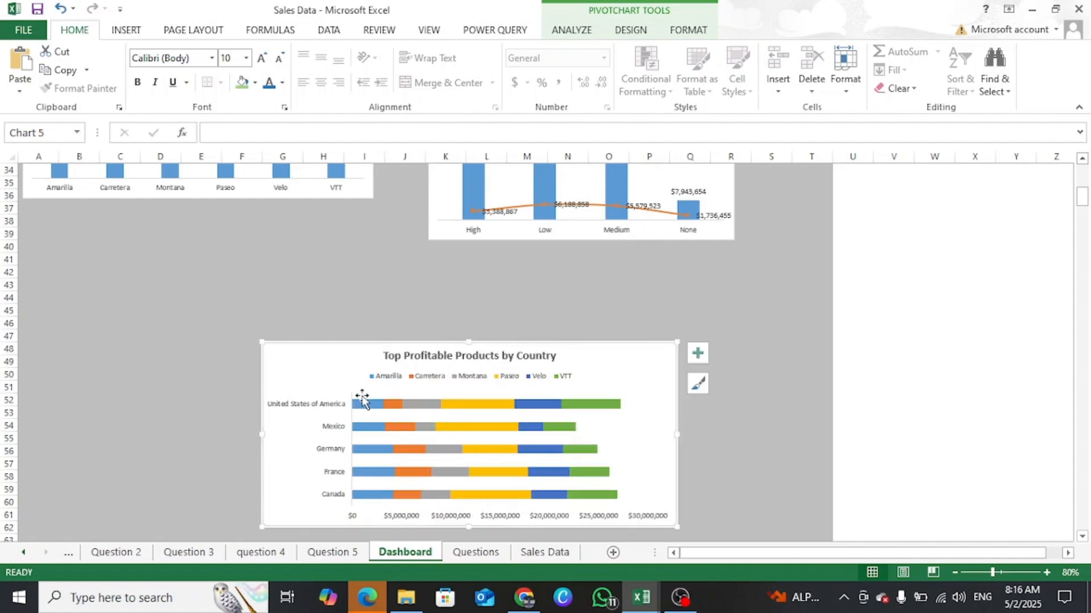
mouse_move(366, 408)
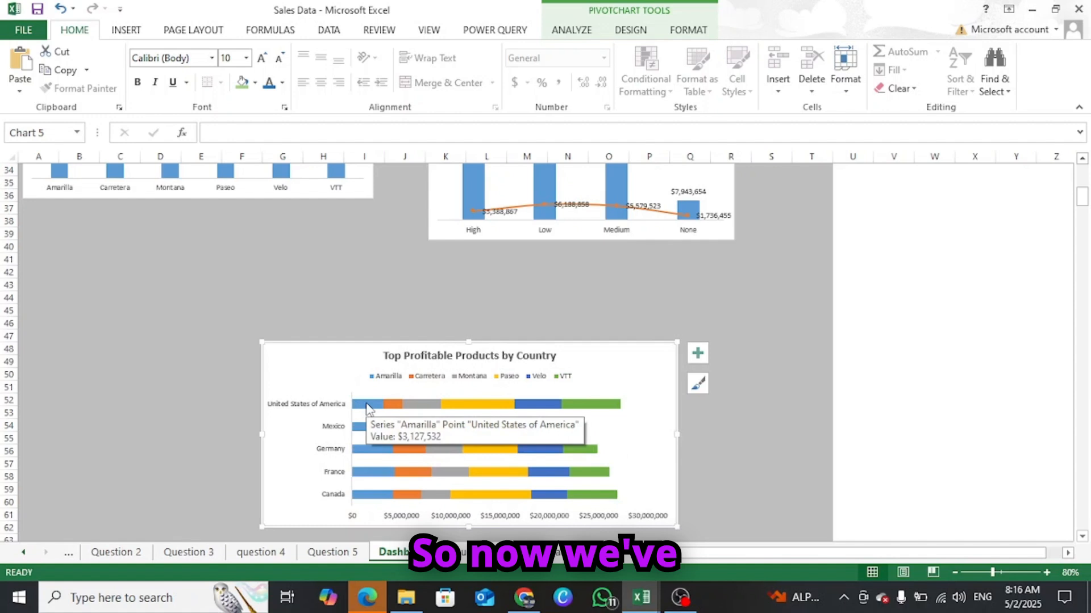
mouse_move(577, 352)
mouse_down()
mouse_move(602, 330)
mouse_move(459, 296)
mouse_move(472, 284)
mouse_up()
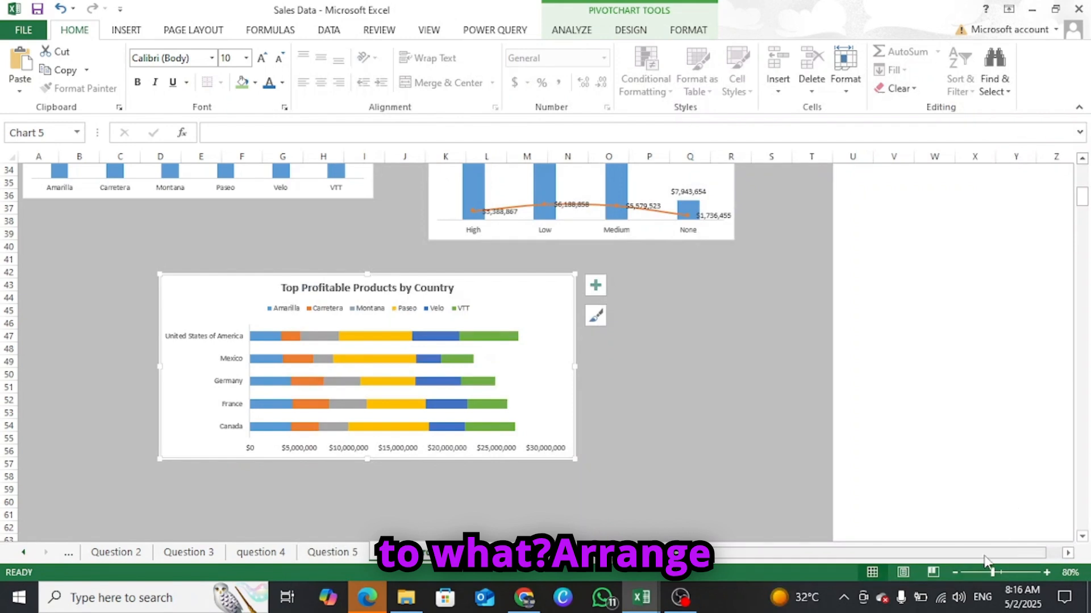
Move the Units sold by Product Type chart down to about row 35 and the Country-wise Profit Analysis chart to about cell L27.
click(955, 573)
click(954, 573)
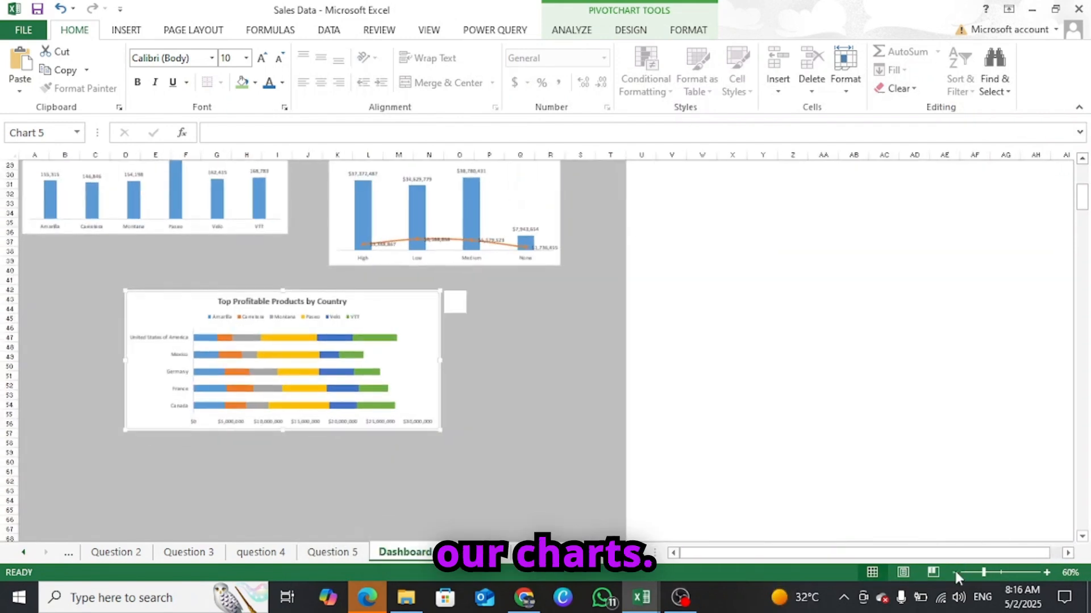
scroll(452, 411, up, 4)
scroll(457, 389, up, 6)
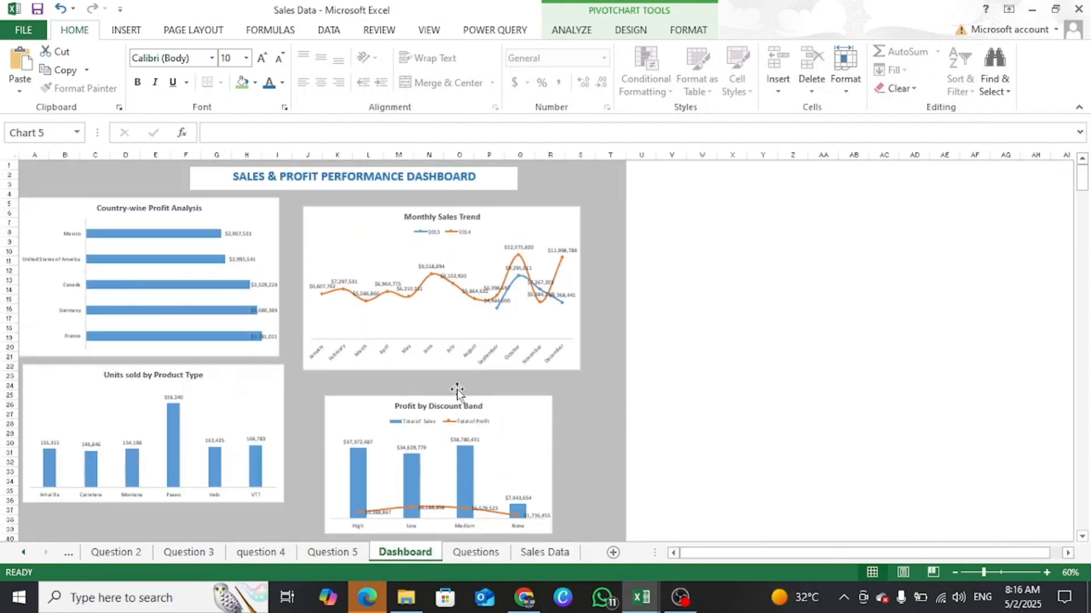
drag(233, 396, 245, 495)
drag(207, 212, 547, 414)
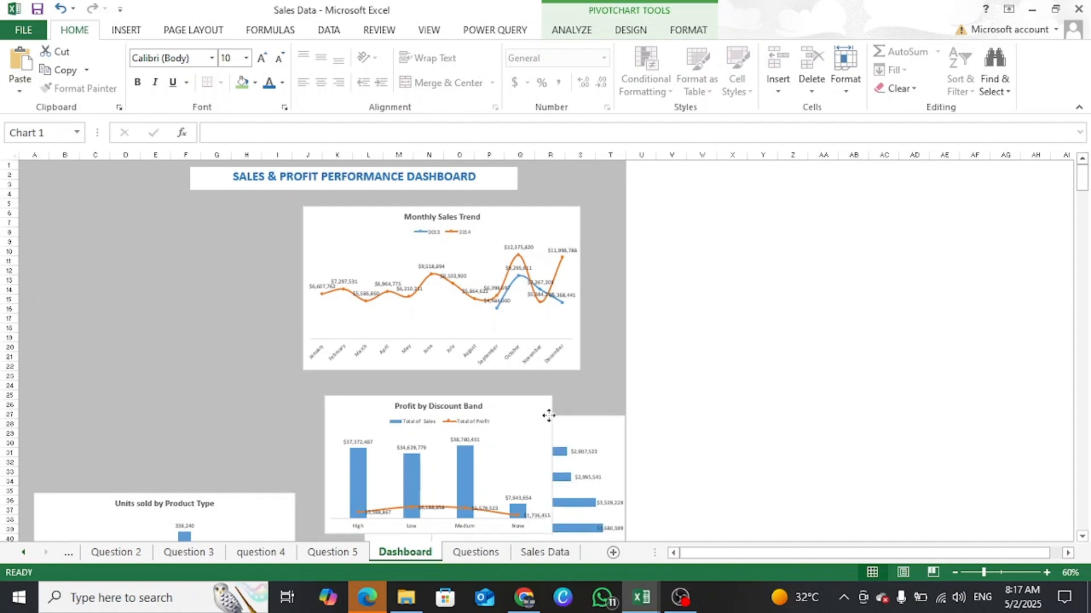
Place the Monthly Sales Trend chart at about A6 and the Top Profitable Products chart beside it at about J6, with matching height.
mouse_move(498, 213)
mouse_down()
mouse_move(385, 232)
mouse_move(254, 208)
mouse_move(246, 224)
mouse_up()
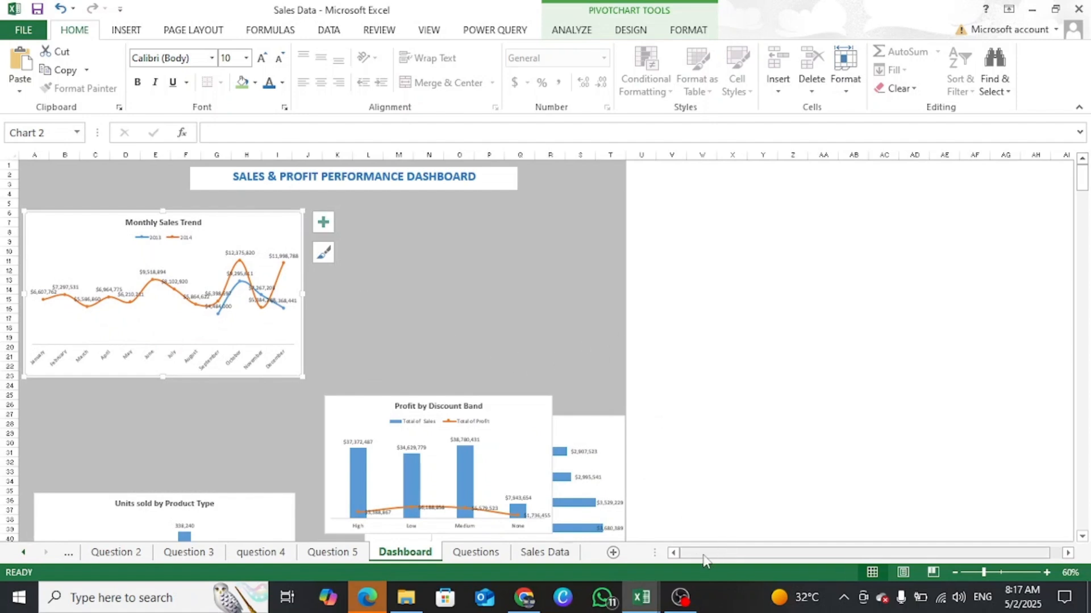
scroll(550, 327, down, 3)
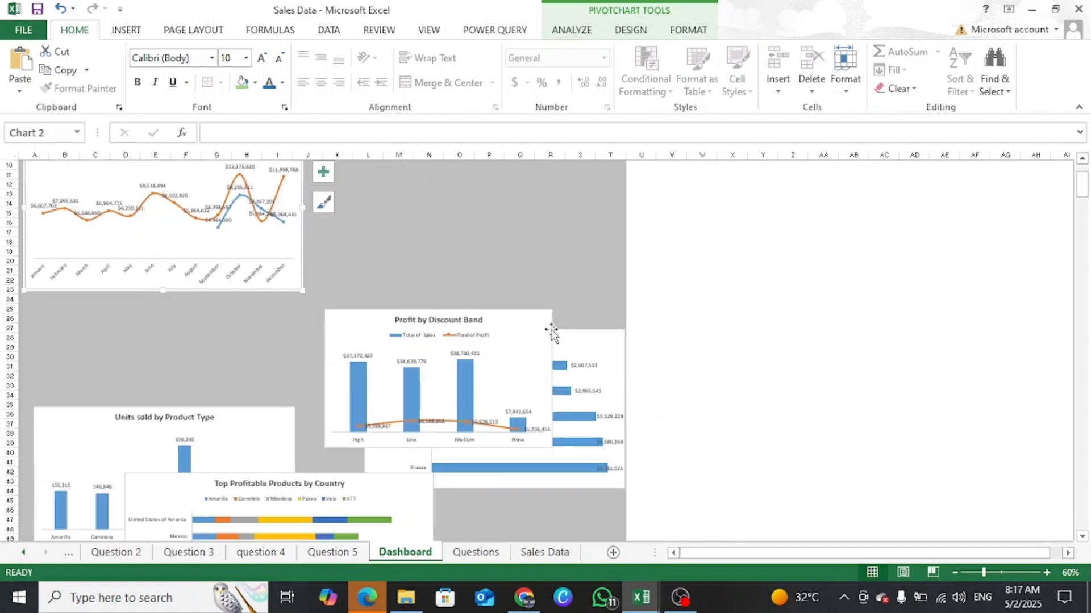
mouse_move(368, 488)
mouse_down()
mouse_move(554, 150)
mouse_move(555, 216)
mouse_move(550, 195)
mouse_up()
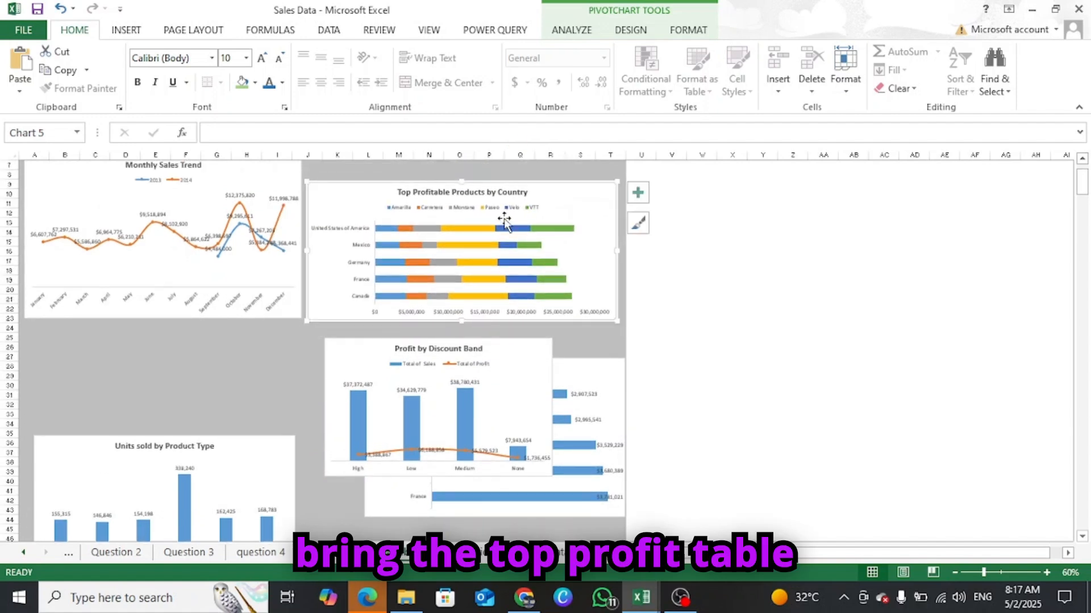
scroll(514, 190, up, 1)
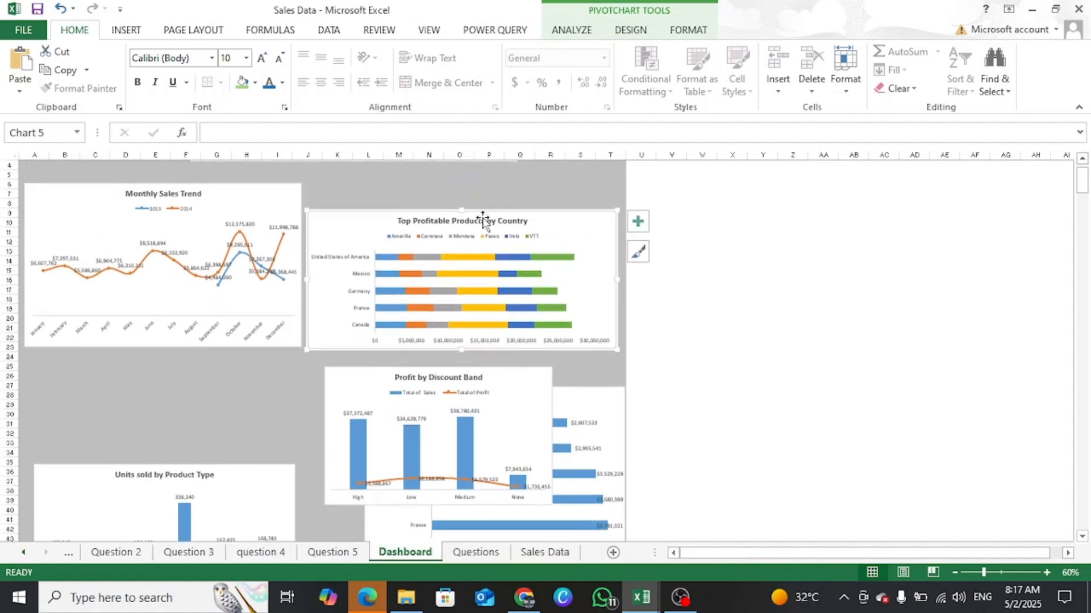
drag(463, 213, 463, 185)
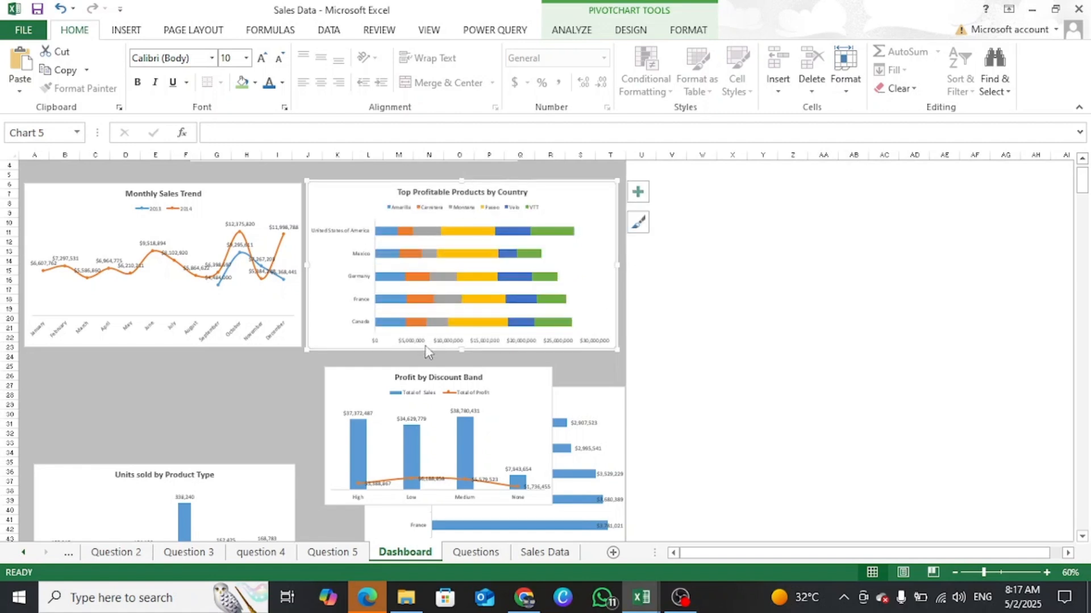
drag(462, 350, 464, 351)
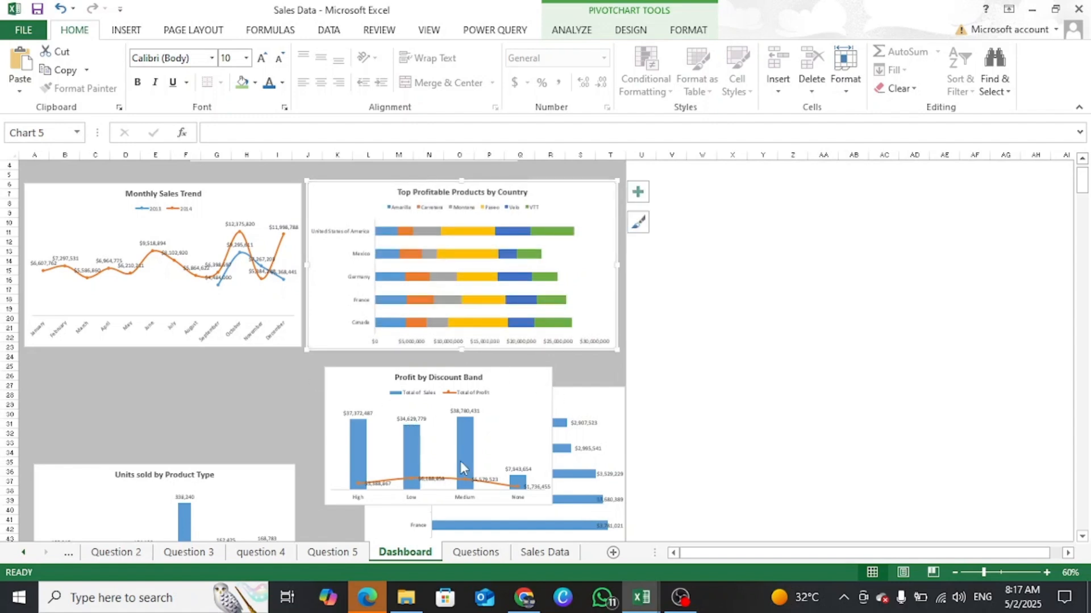
Move the Units sold by Product Type chart under Monthly Sales Trend and resize it to span about A24 to G45.
click(233, 484)
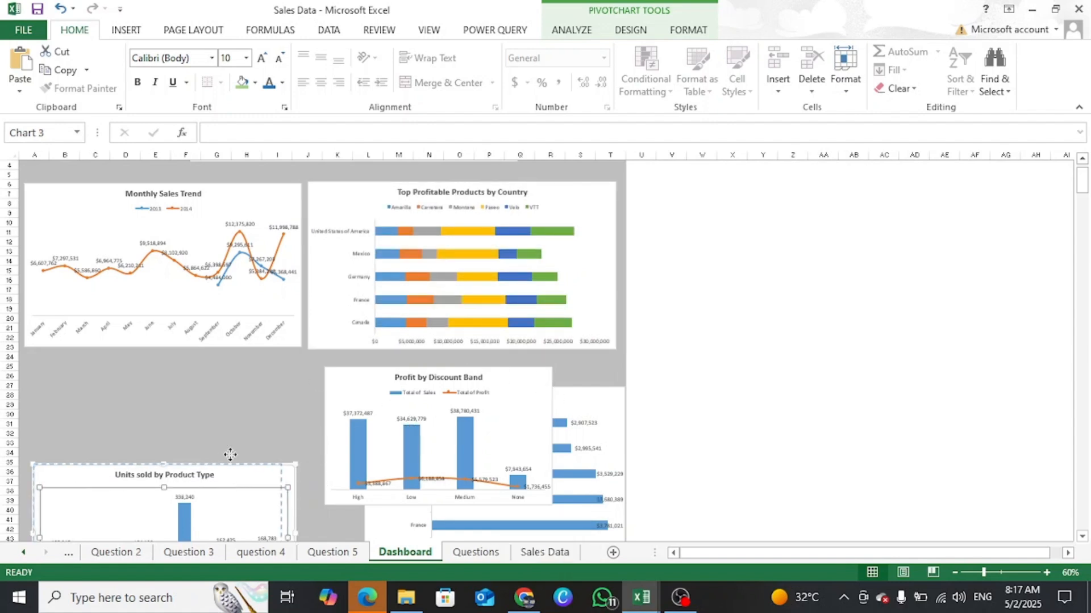
drag(230, 455, 246, 470)
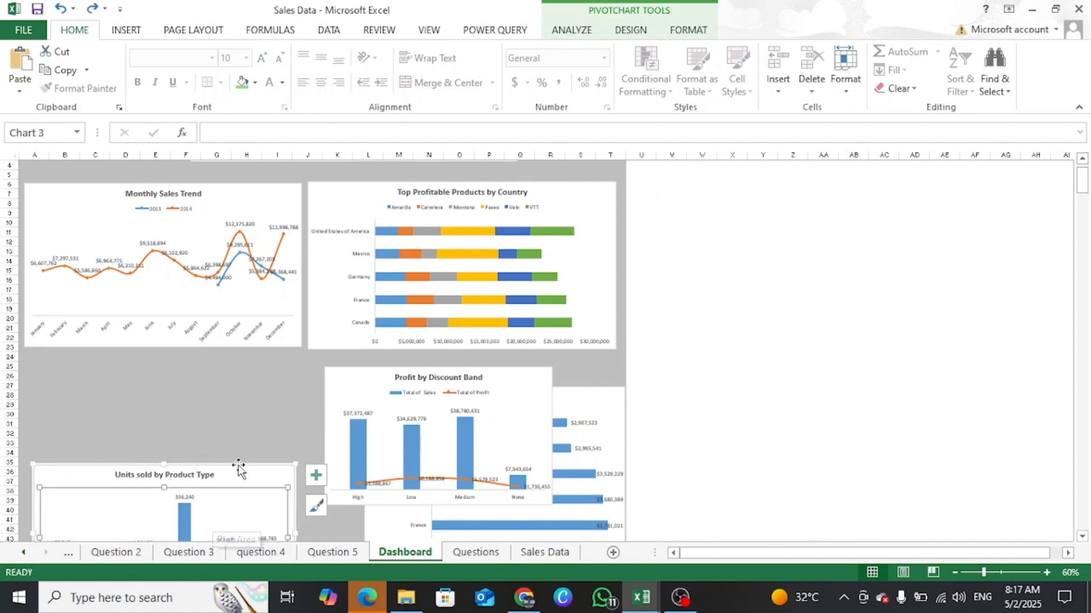
drag(255, 467, 243, 366)
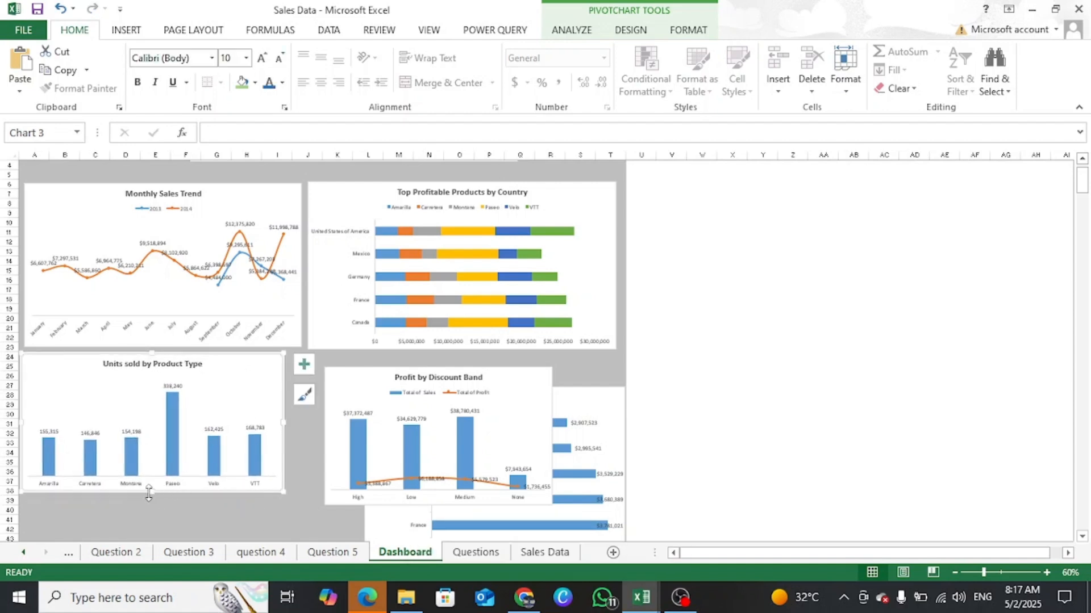
drag(148, 493, 158, 516)
drag(284, 411, 233, 414)
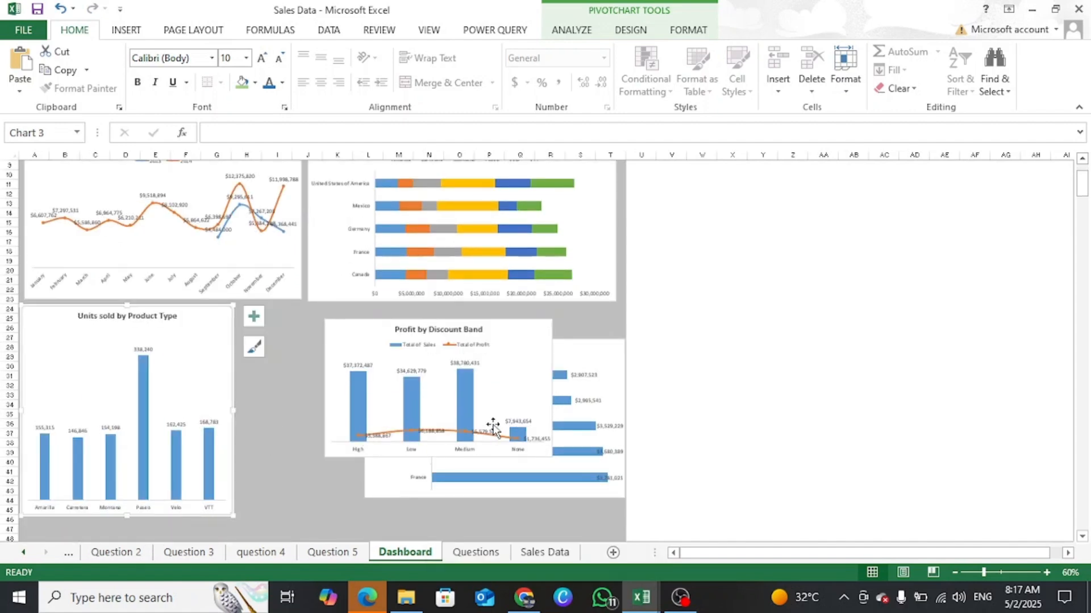
Shift the Profit by Discount Band chart left to about column G and narrow the Country-wise Profit Analysis chart to about columns O to T.
drag(510, 333, 417, 336)
click(576, 353)
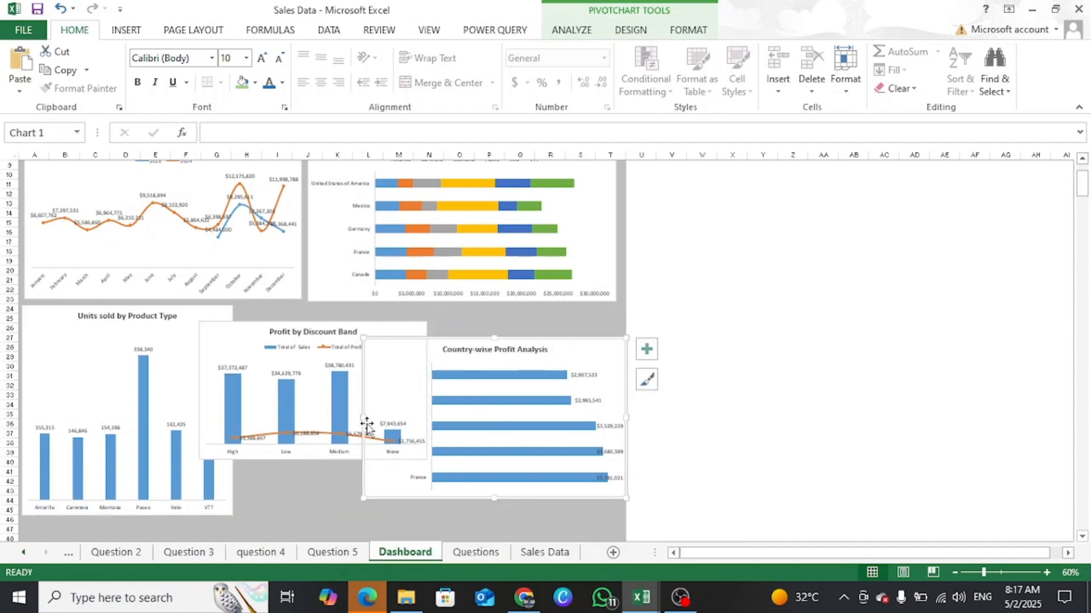
drag(362, 418, 446, 418)
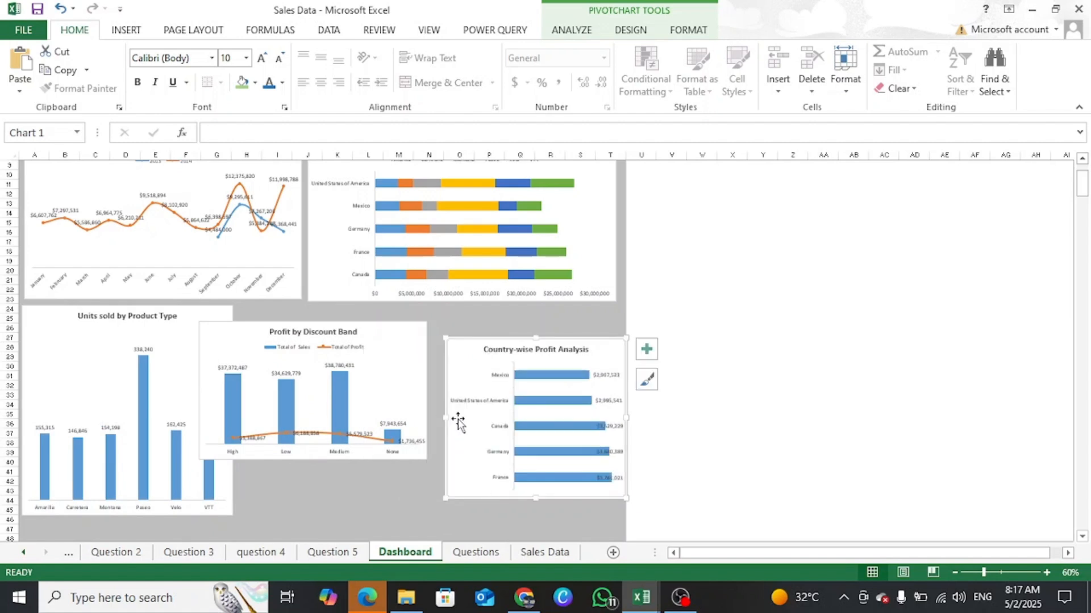
Resize and align the Profit by Discount Band chart beside the Units sold chart, spanning about columns H to N and rows 24 to 45.
click(394, 333)
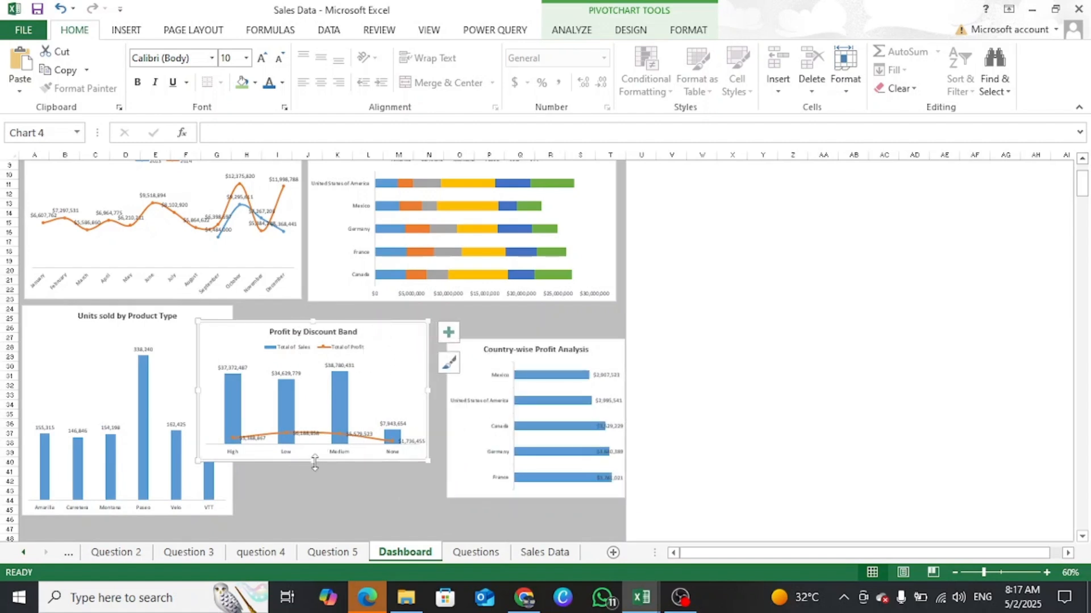
drag(314, 463, 314, 511)
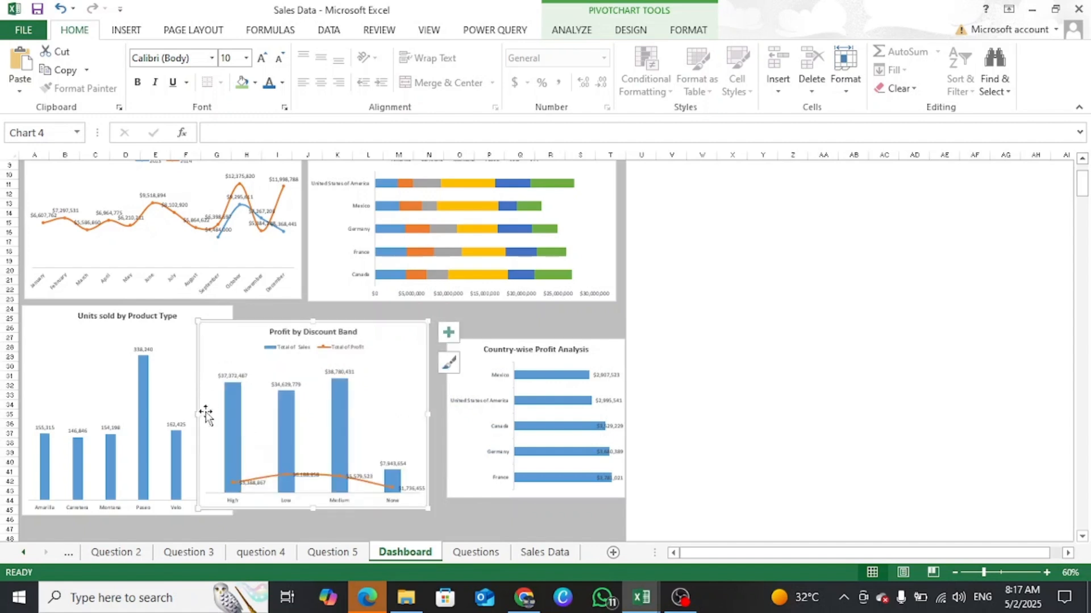
drag(198, 414, 239, 414)
click(378, 332)
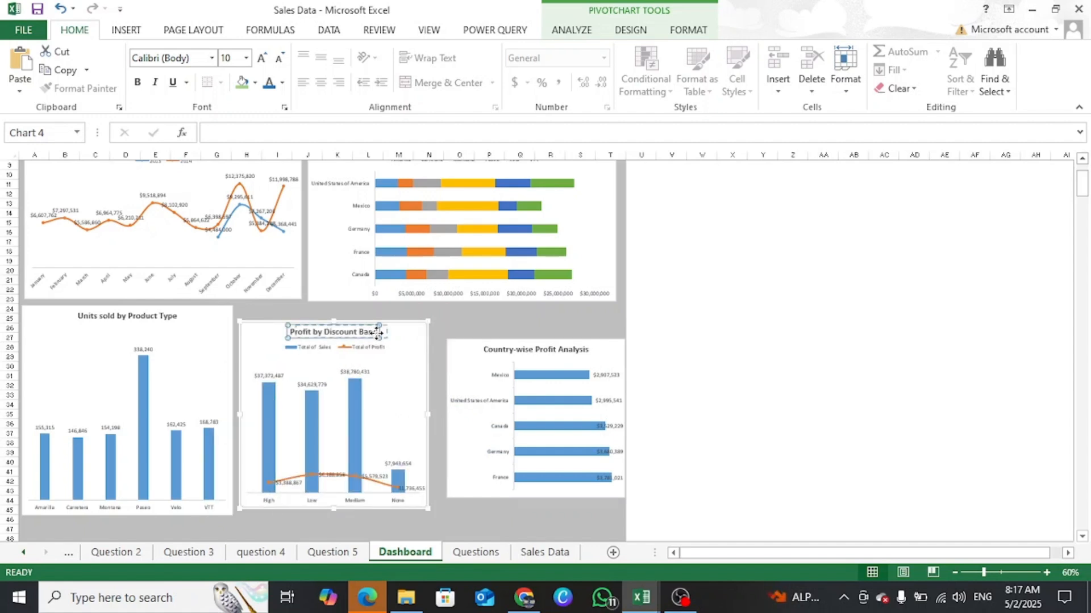
drag(377, 332, 375, 326)
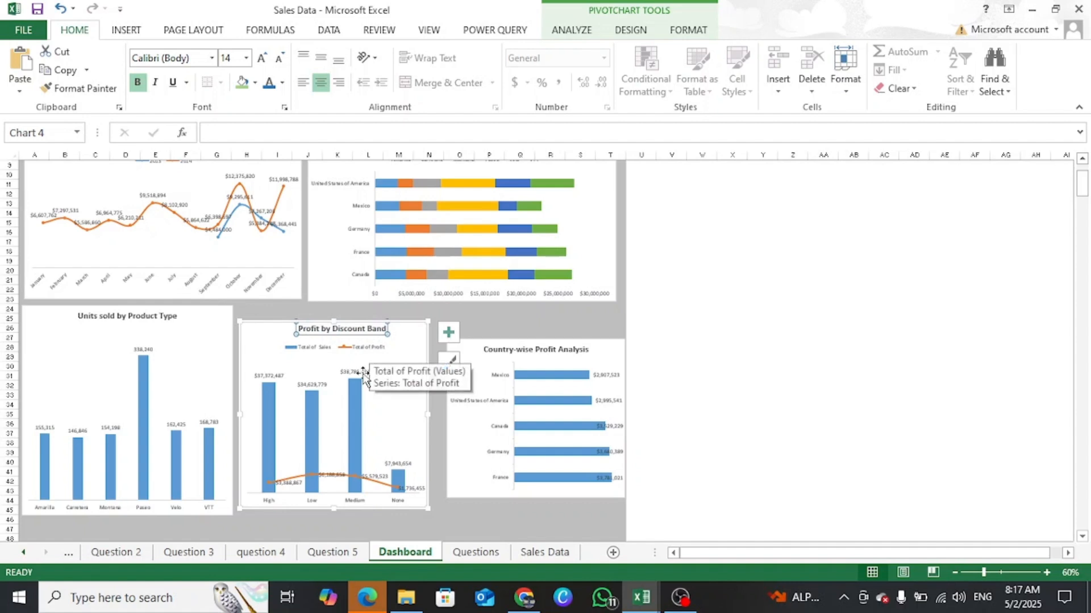
drag(394, 337, 390, 320)
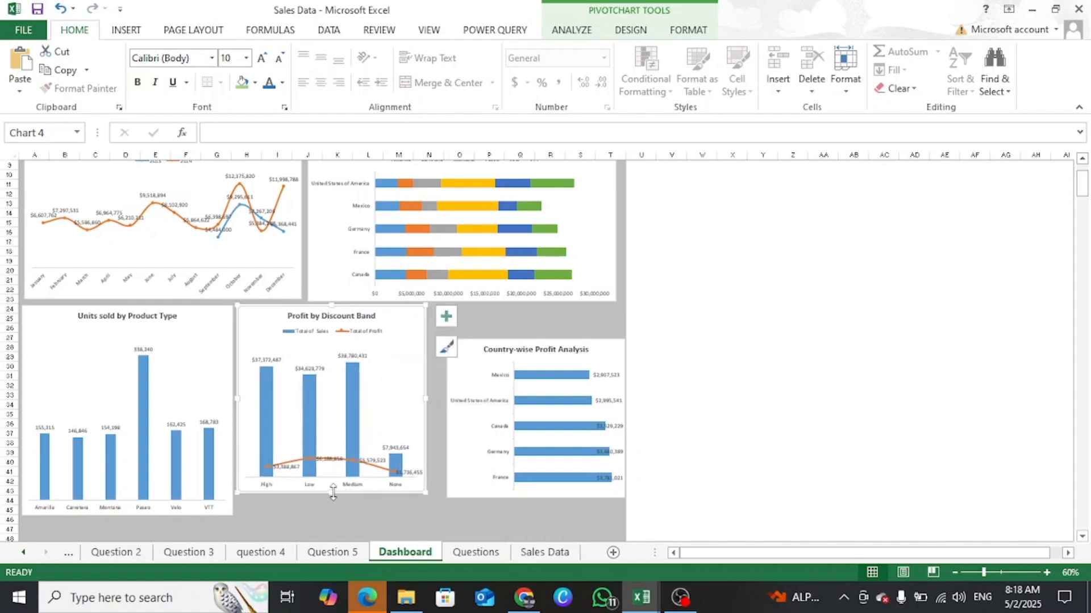
drag(333, 492, 331, 514)
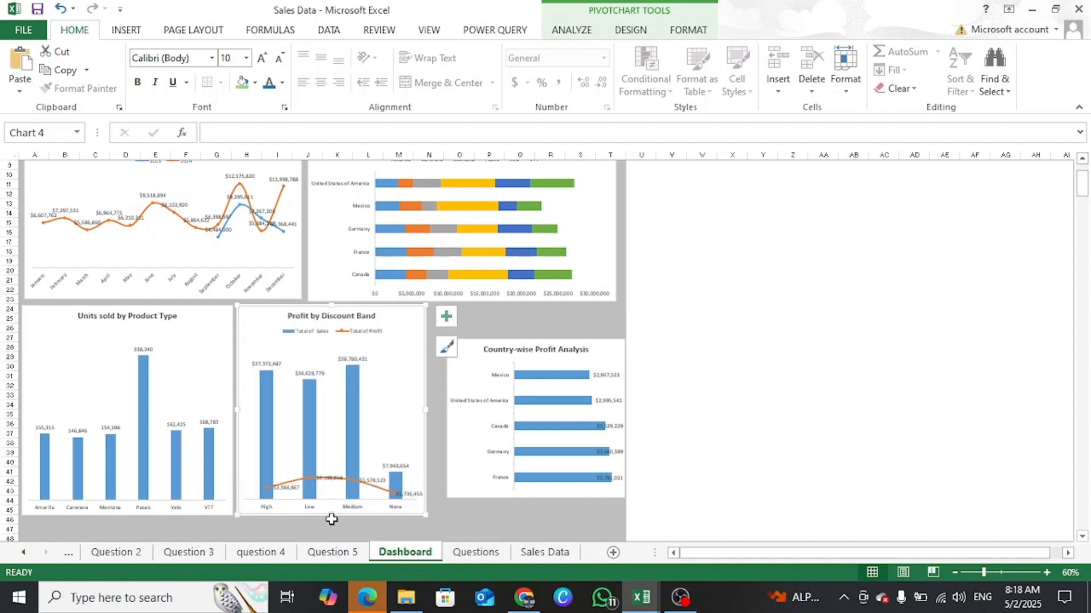
Resize the Country-wise Profit Analysis chart beside Profit by Discount Band, spanning about columns N to T and rows 24 to 45.
click(576, 349)
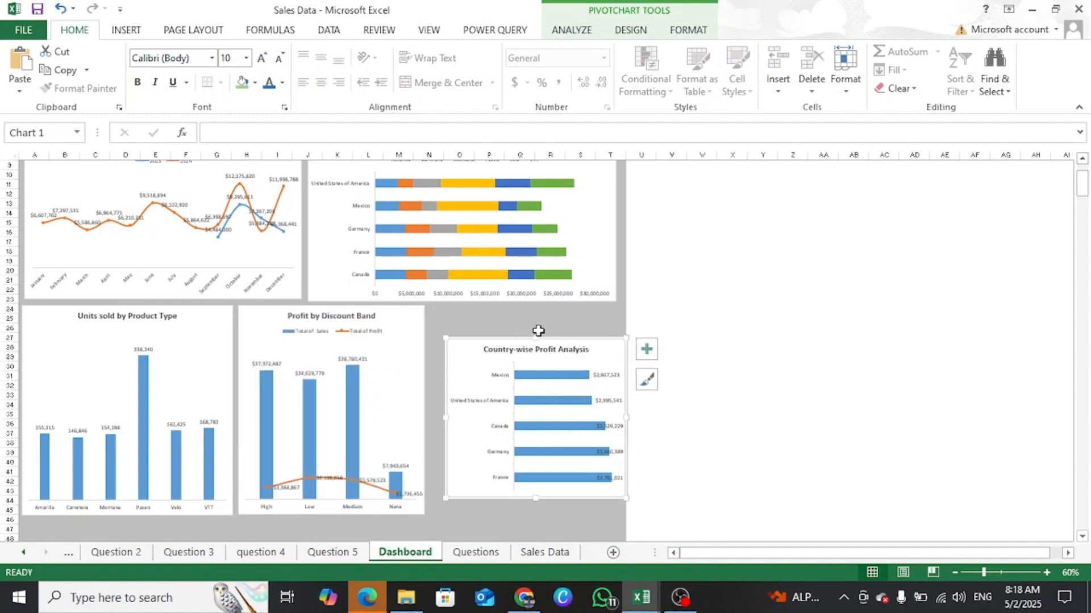
drag(534, 339, 534, 307)
drag(446, 403, 431, 404)
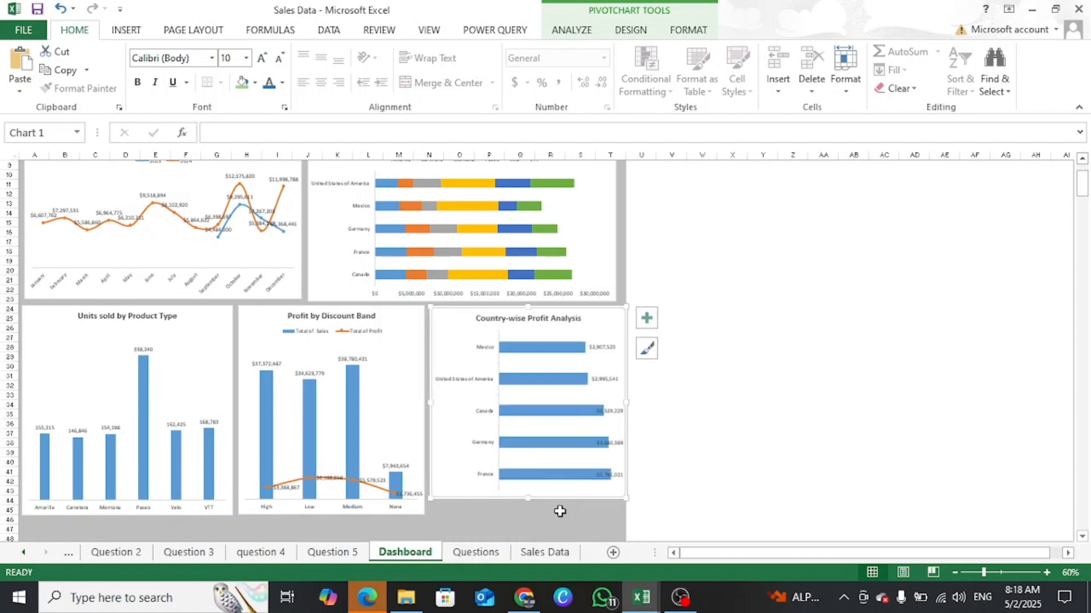
drag(526, 499, 529, 515)
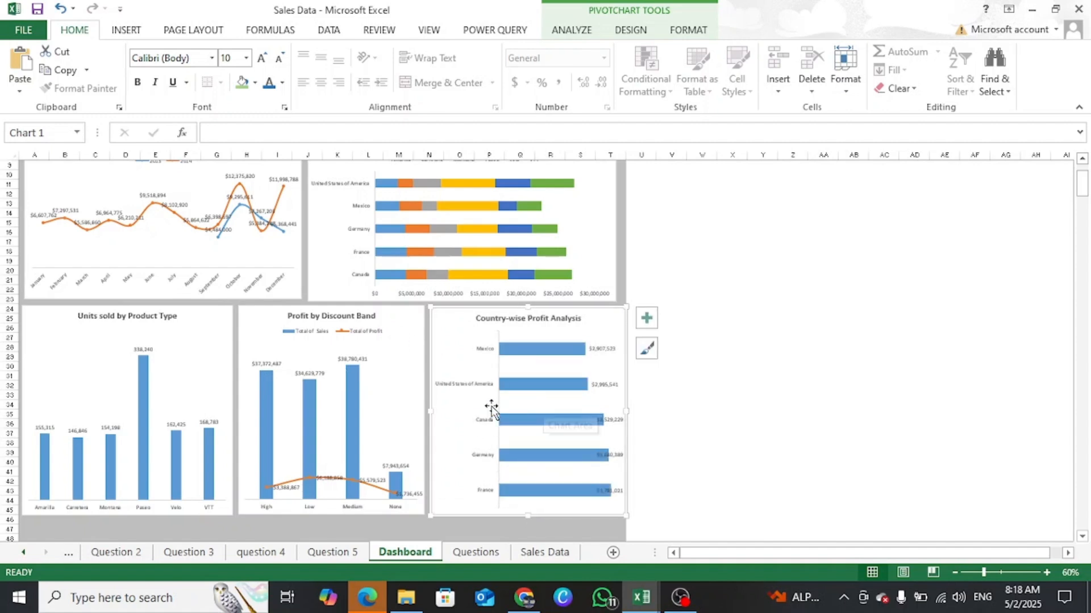
mouse_move(577, 462)
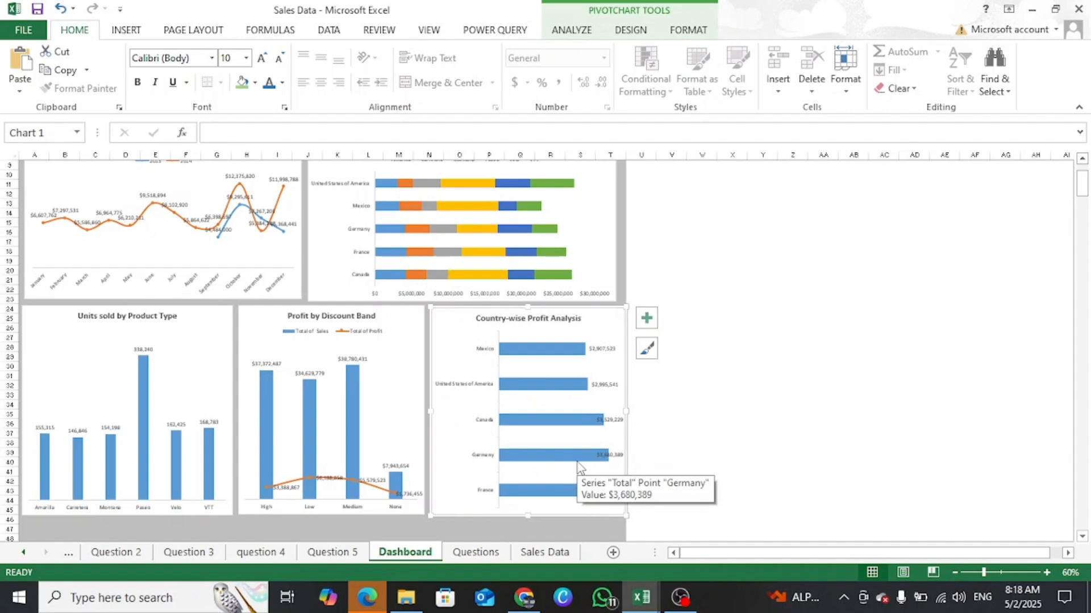
Look through the available chart styles for the Units sold by Product Type chart.
click(143, 378)
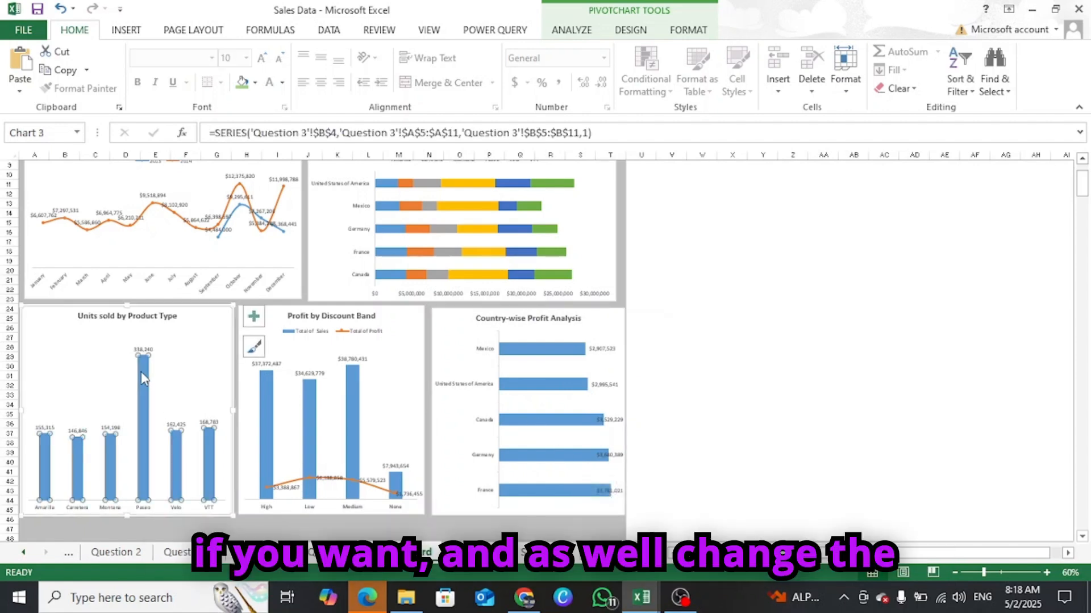
click(255, 318)
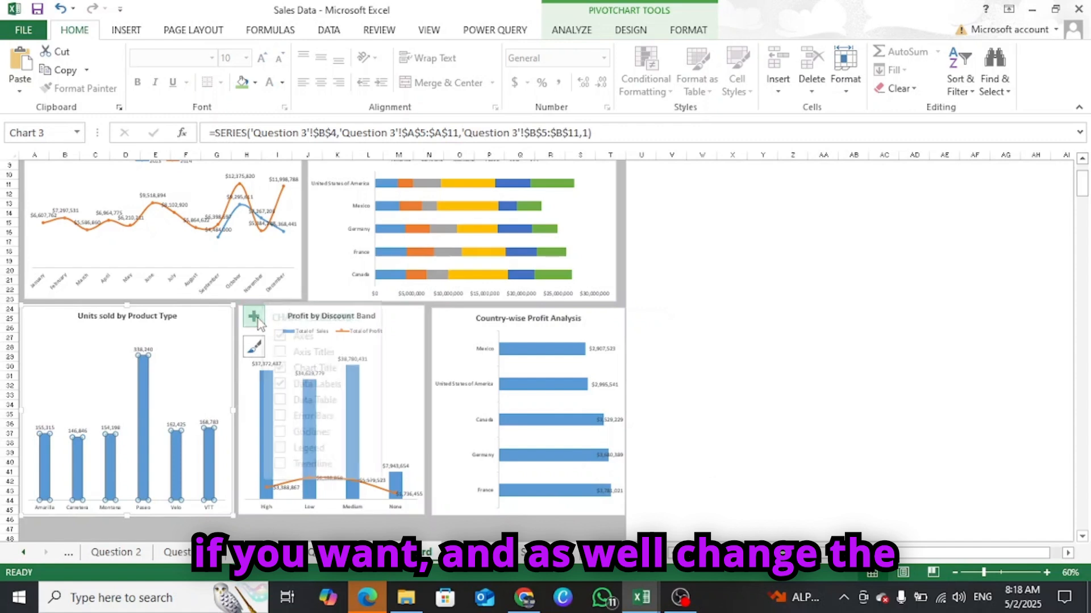
click(253, 346)
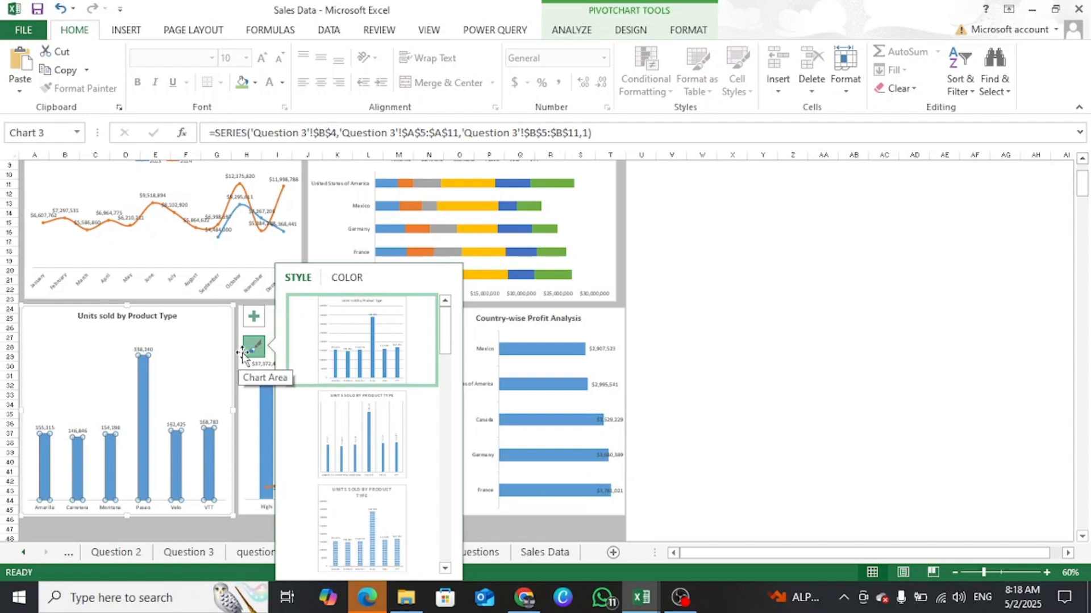
click(351, 281)
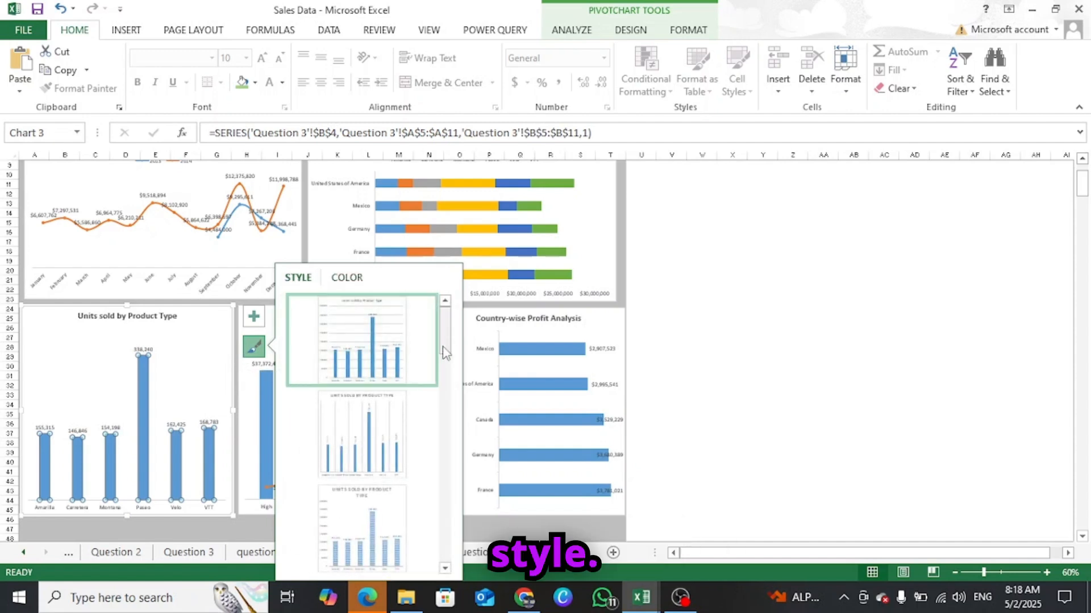
drag(445, 347, 480, 475)
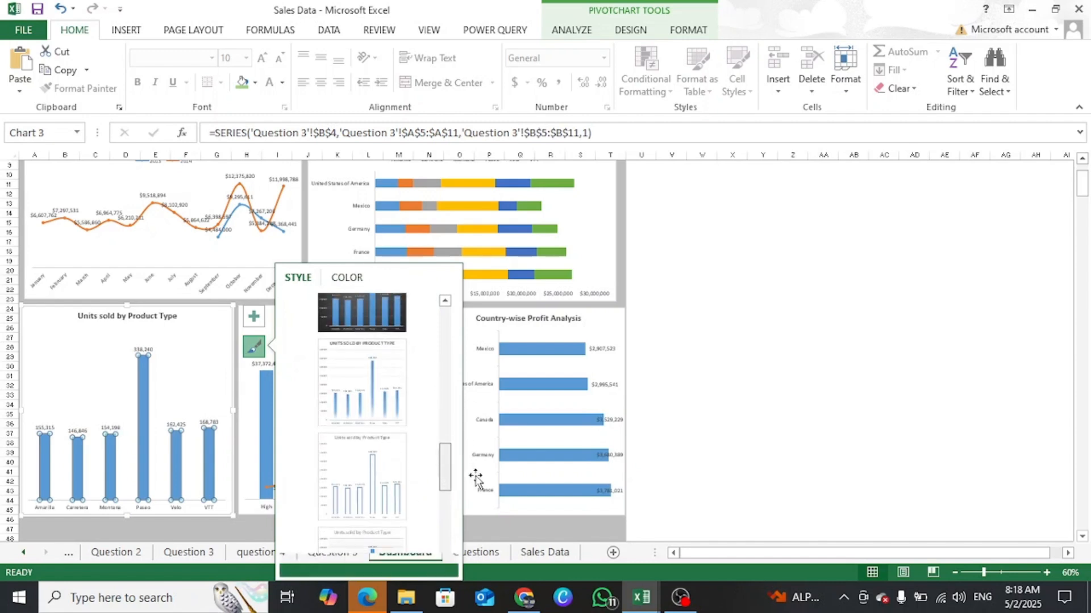
Fill all bars of the Units sold by Product Type chart with a light orange theme colour.
click(142, 407)
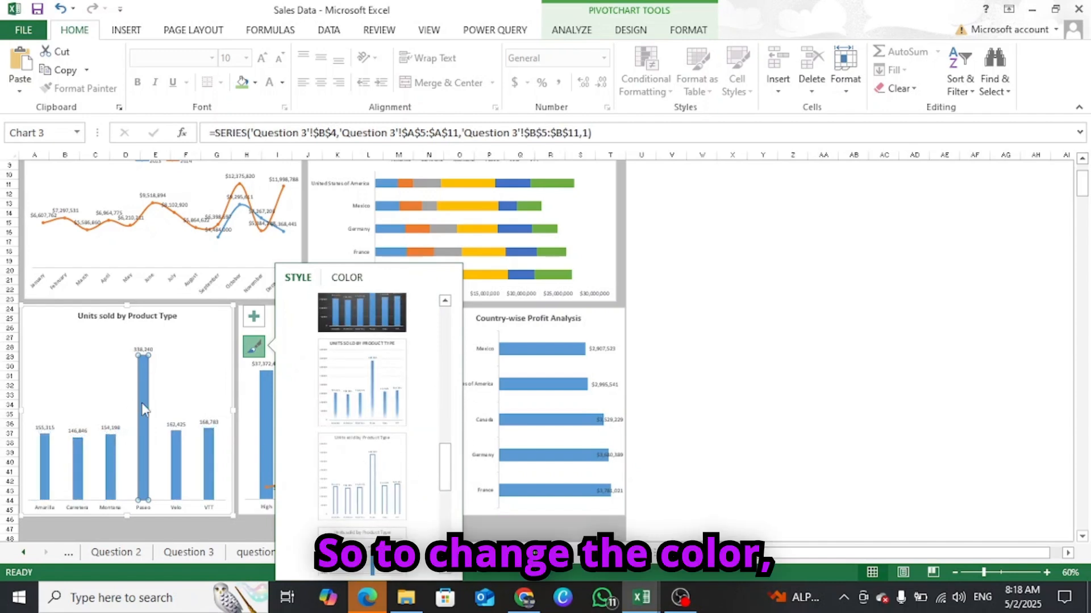
click(186, 363)
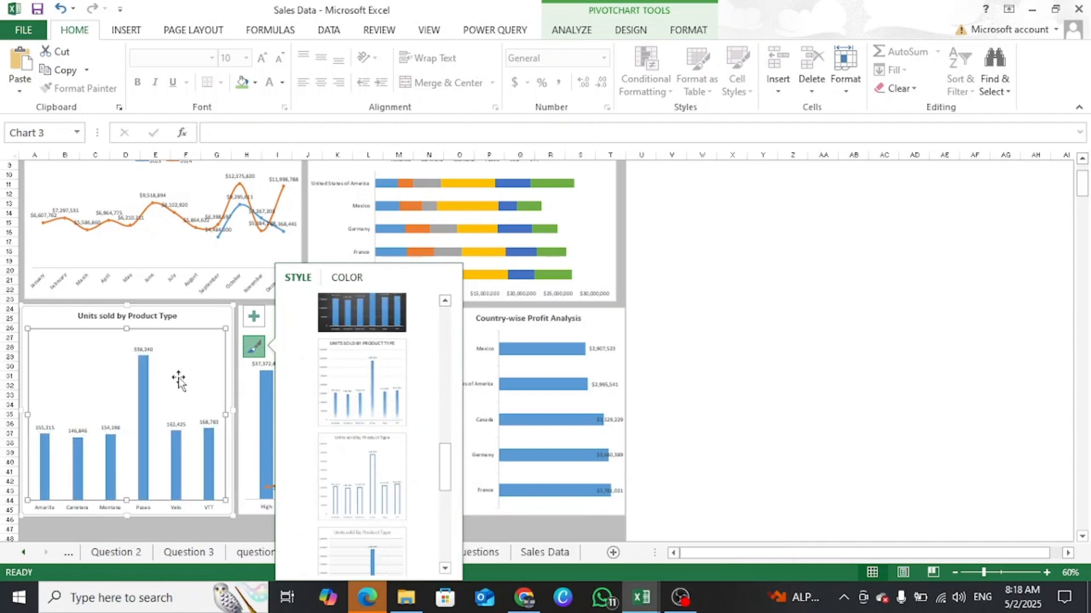
click(144, 395)
click(254, 349)
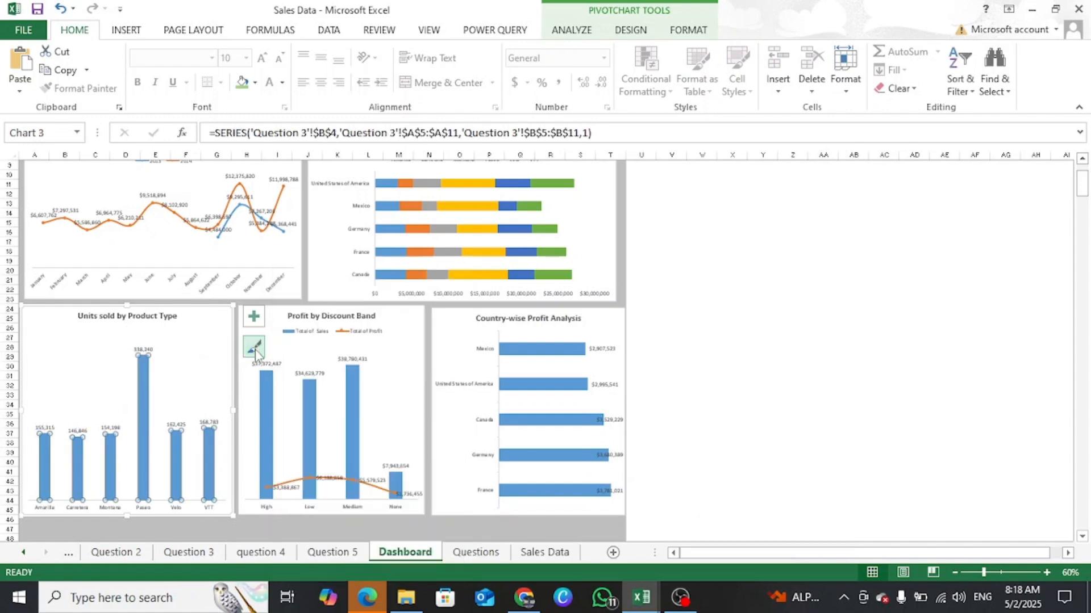
right_click(144, 394)
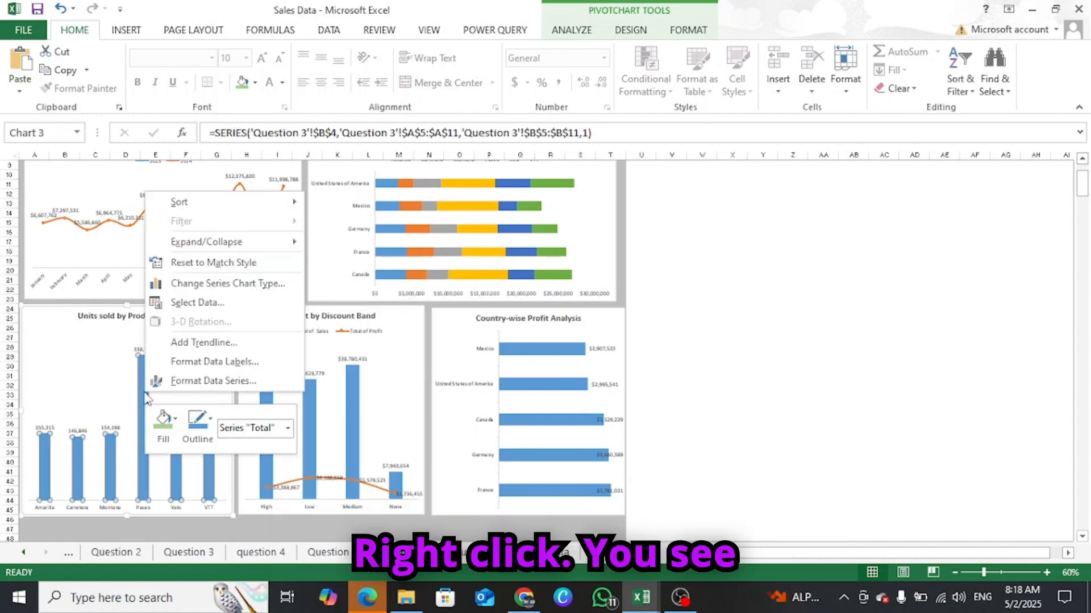
click(175, 423)
click(174, 423)
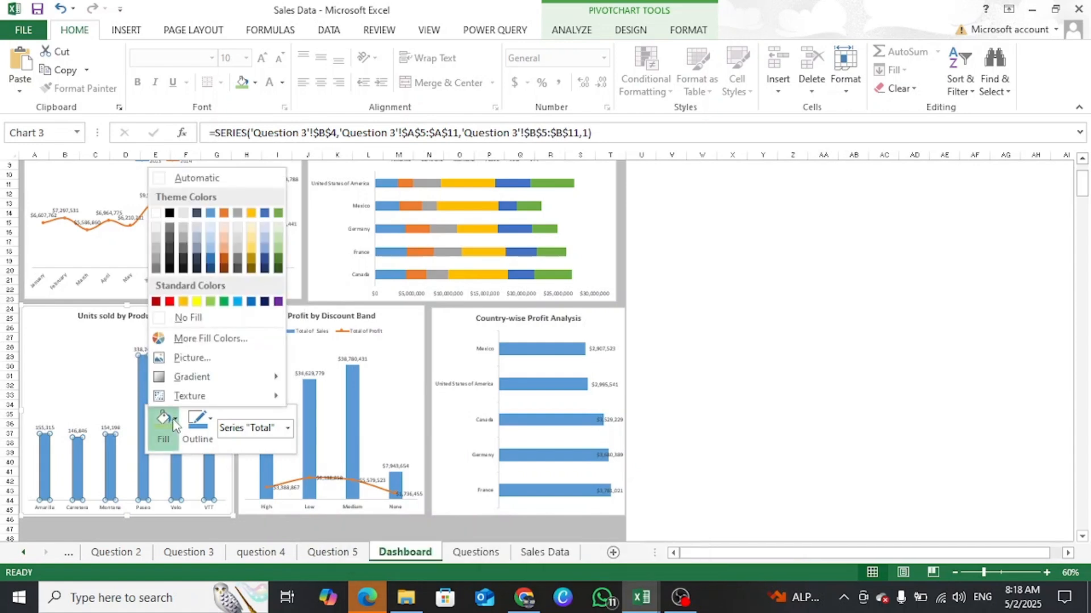
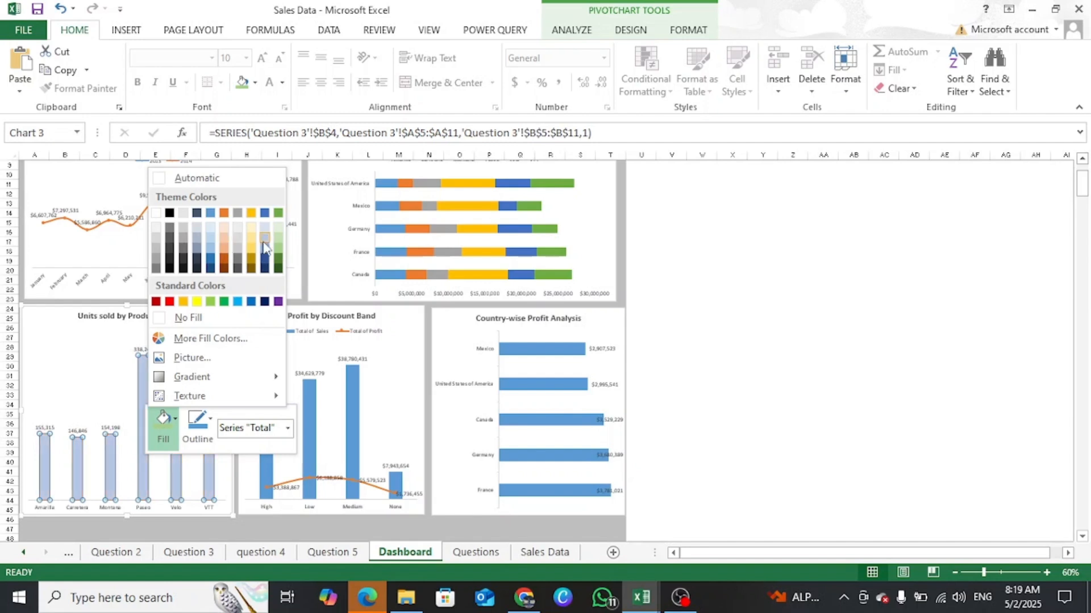
click(224, 250)
click(214, 351)
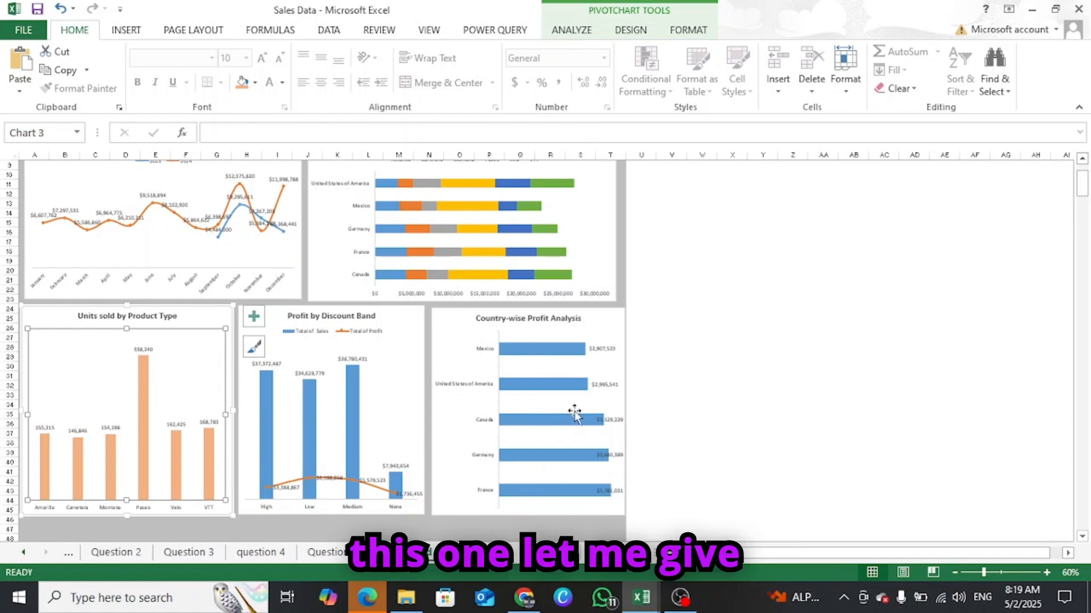
Fill all bars of the Country-wise Profit Analysis chart with a muted blue-gray theme colour.
click(459, 335)
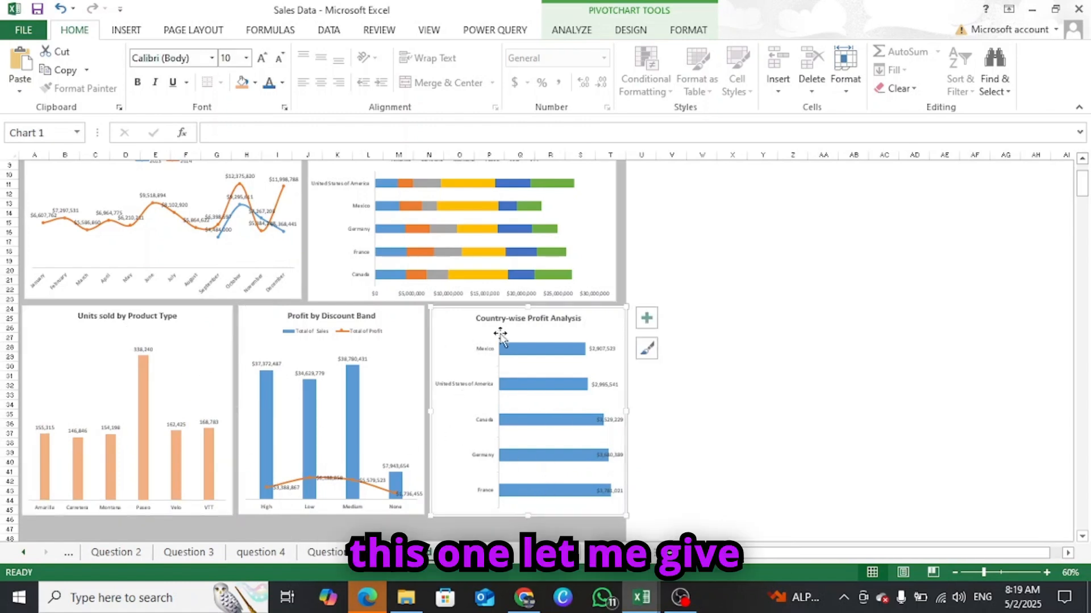
click(541, 353)
right_click(541, 353)
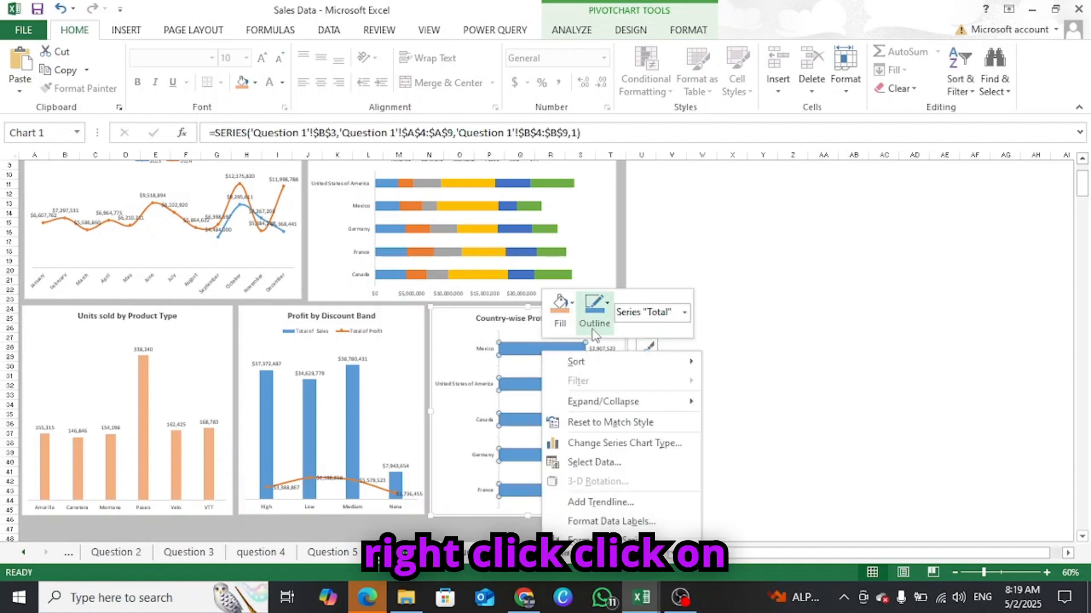
click(562, 307)
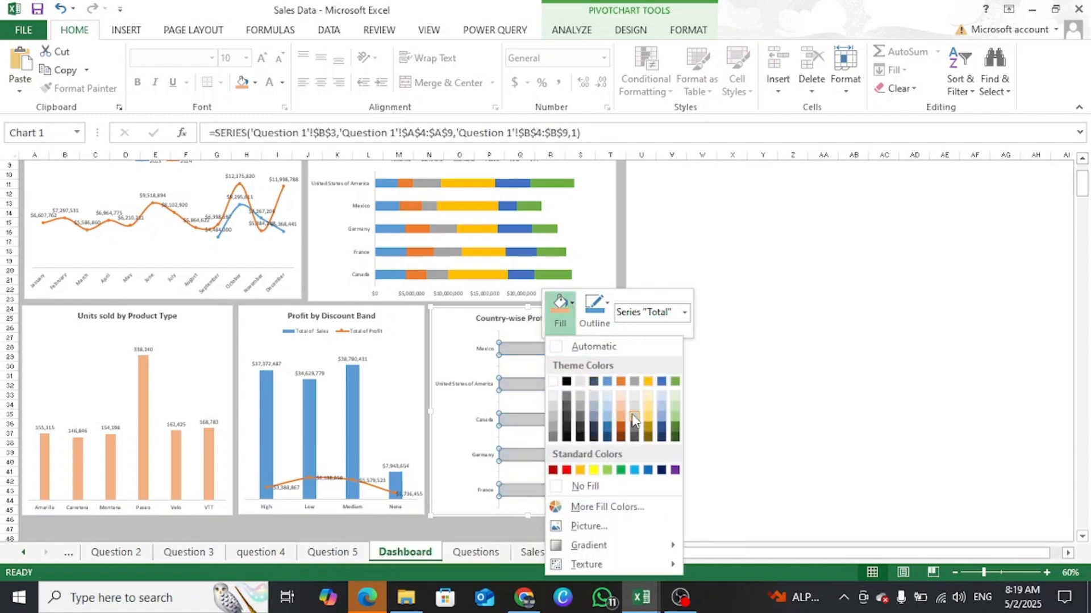
click(592, 420)
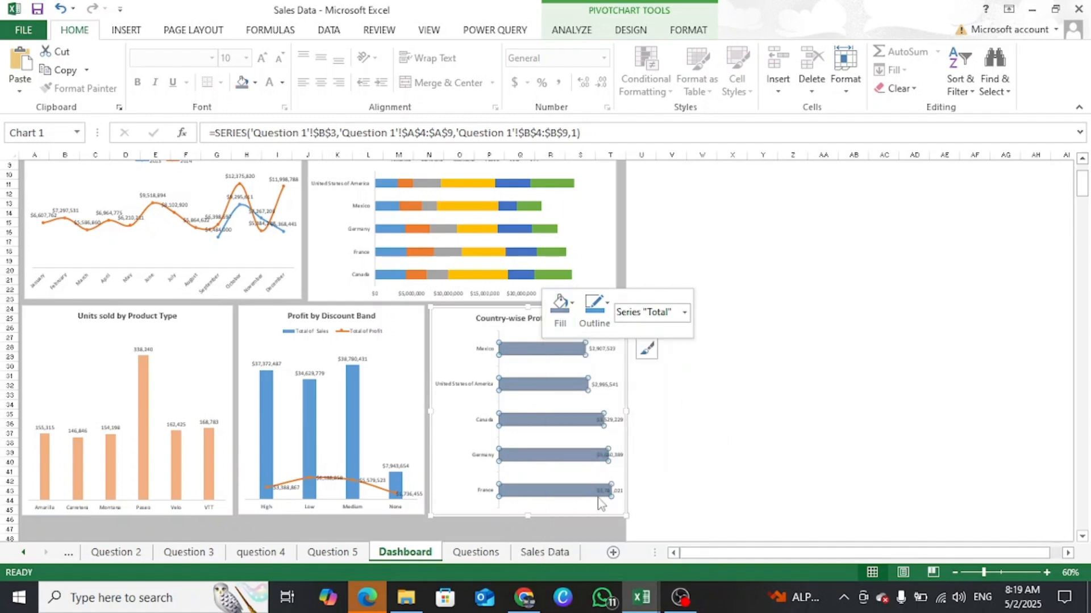
click(665, 231)
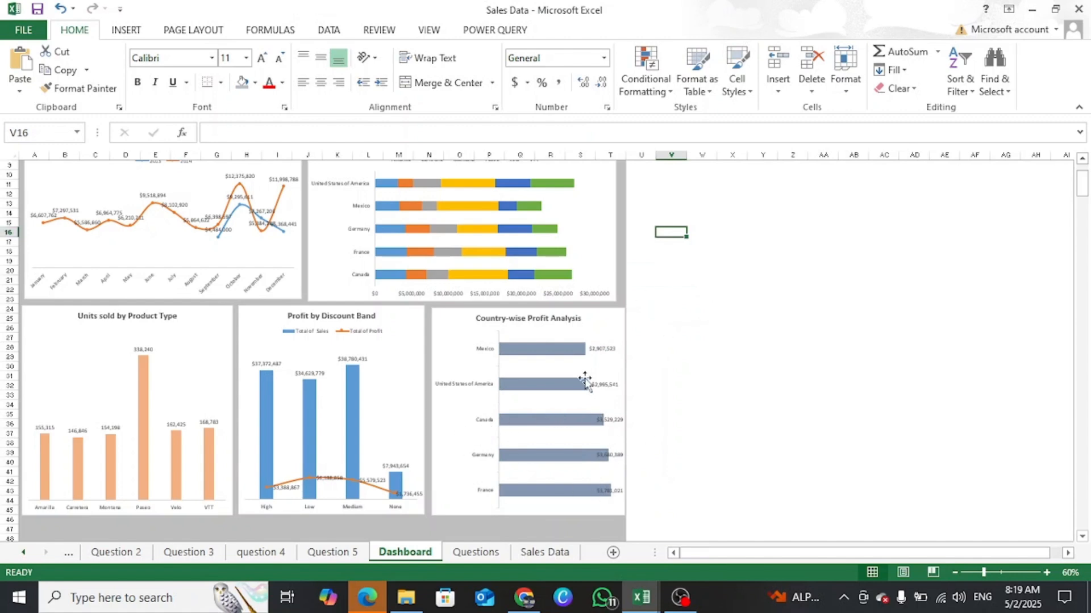
Fill the dashboard background from A1 to about AI57 with a darker gray theme colour.
scroll(676, 475, down, 4)
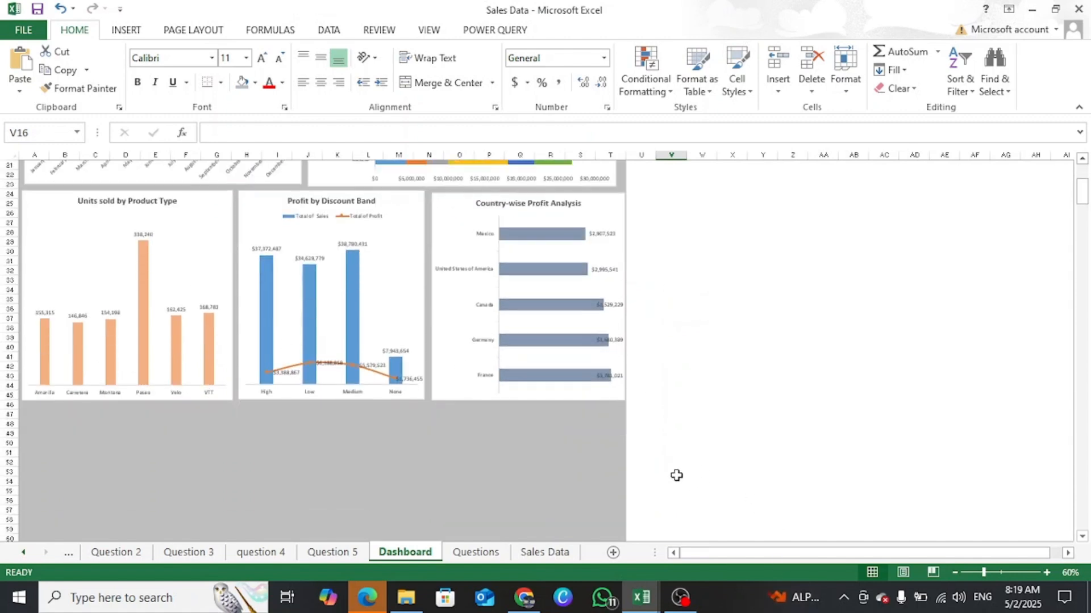
scroll(676, 475, up, 7)
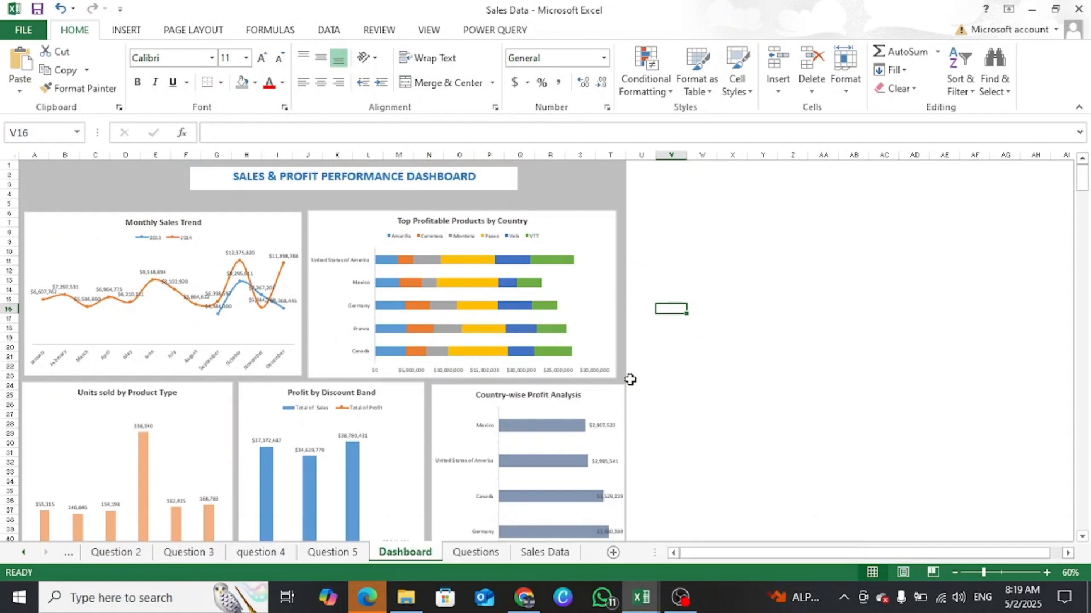
scroll(681, 365, down, 3)
scroll(685, 364, up, 3)
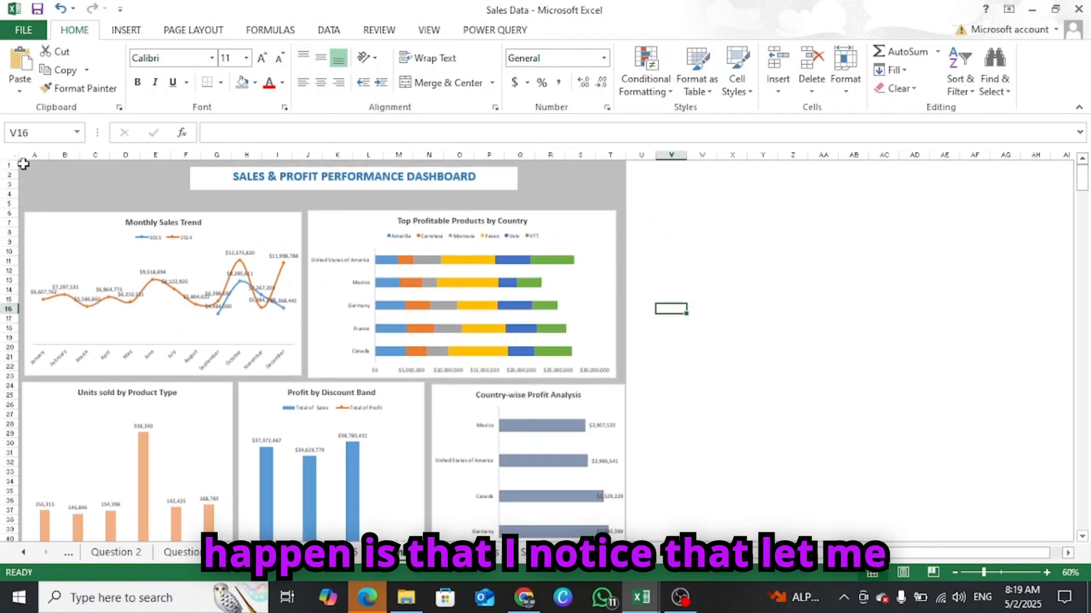
drag(23, 164, 1070, 493)
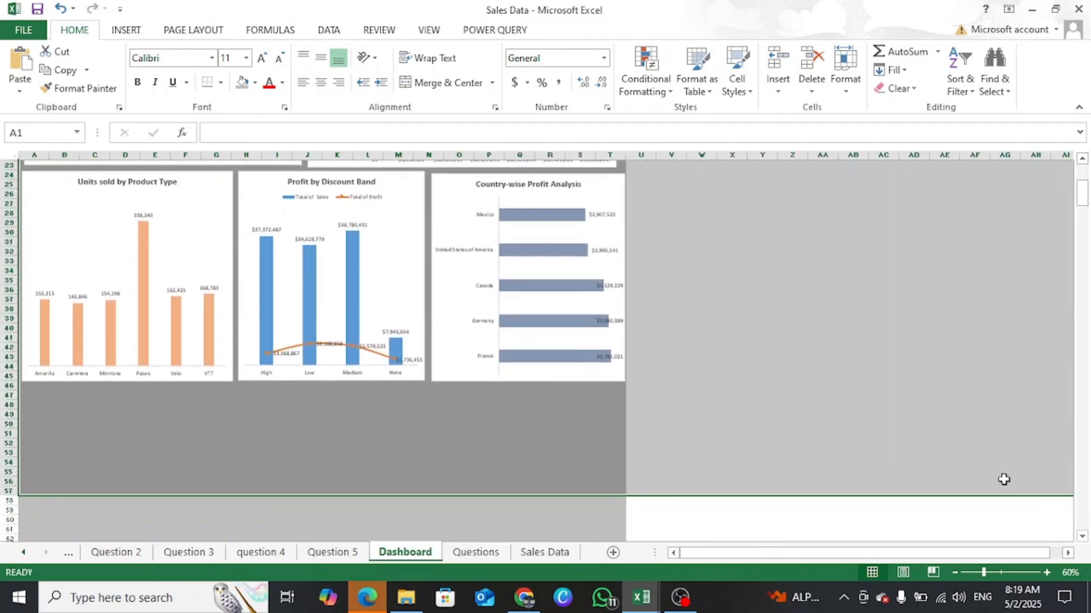
click(256, 83)
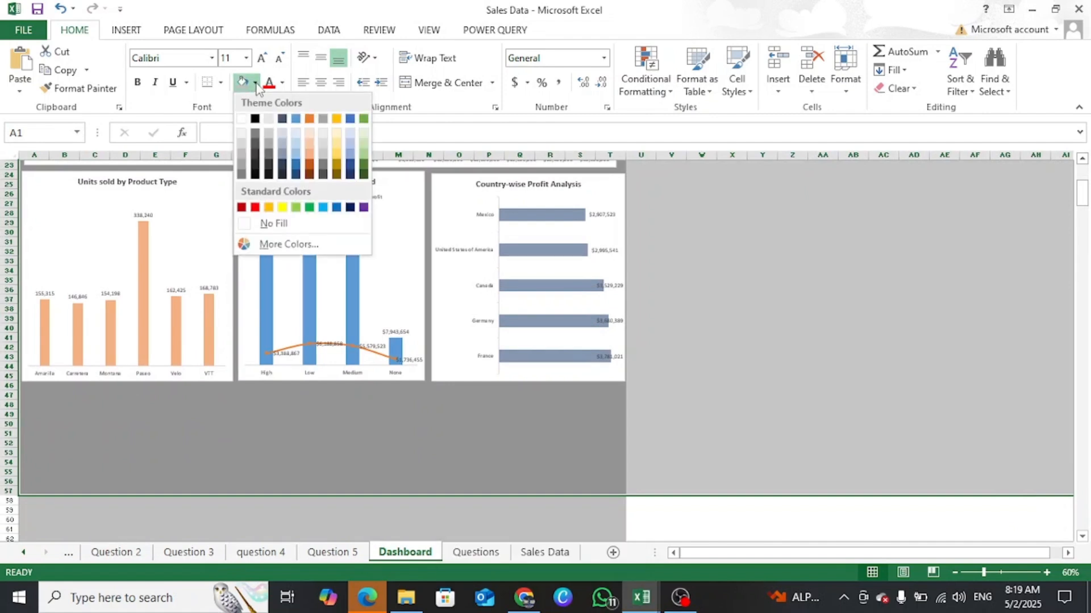
click(242, 168)
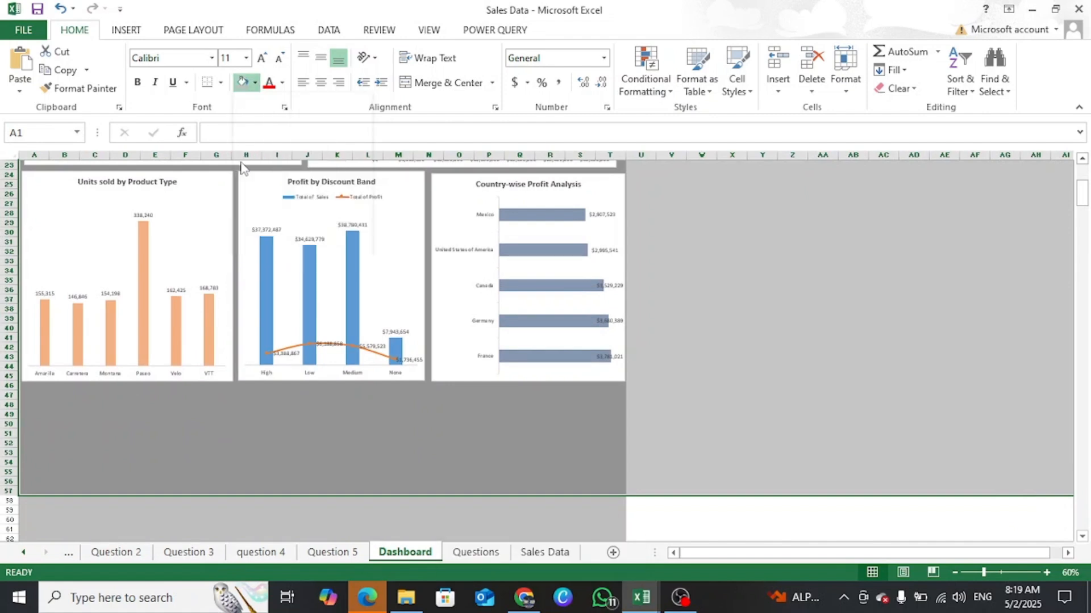
scroll(242, 171, up, 7)
click(859, 344)
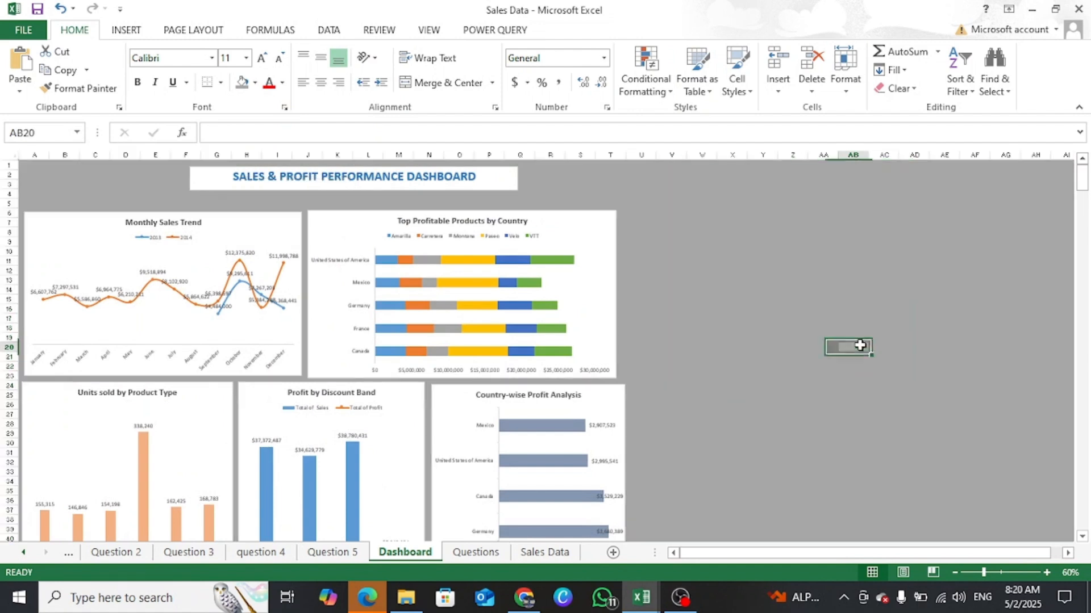
Move the dashboard title to about columns O to Y and the Top Profitable Products by Country chart to about columns W to AG.
scroll(688, 516, down, 1)
scroll(688, 516, up, 1)
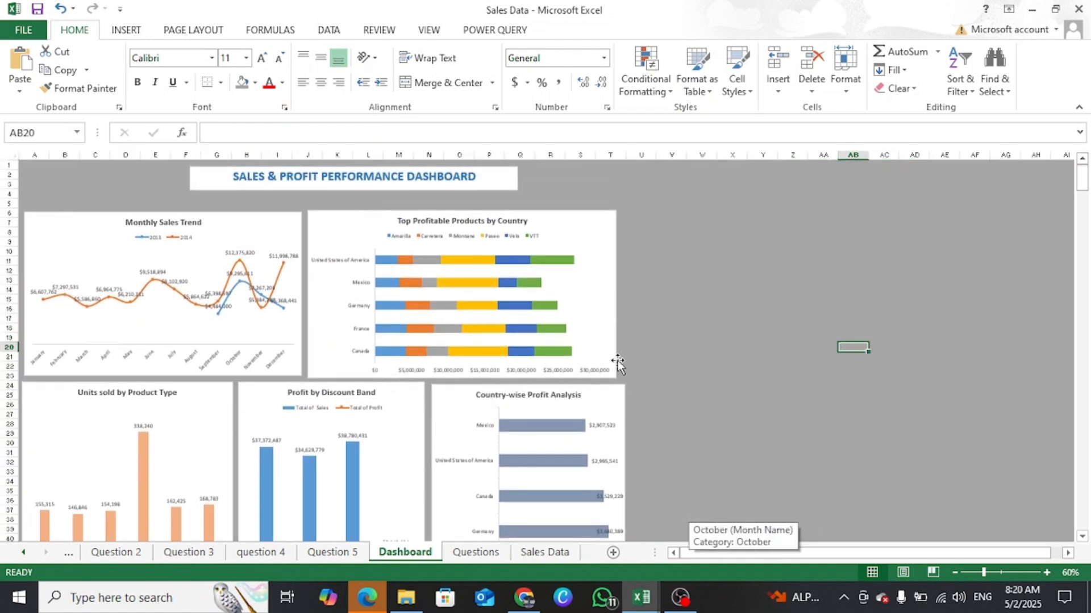
scroll(659, 406, down, 3)
scroll(710, 392, up, 3)
click(514, 181)
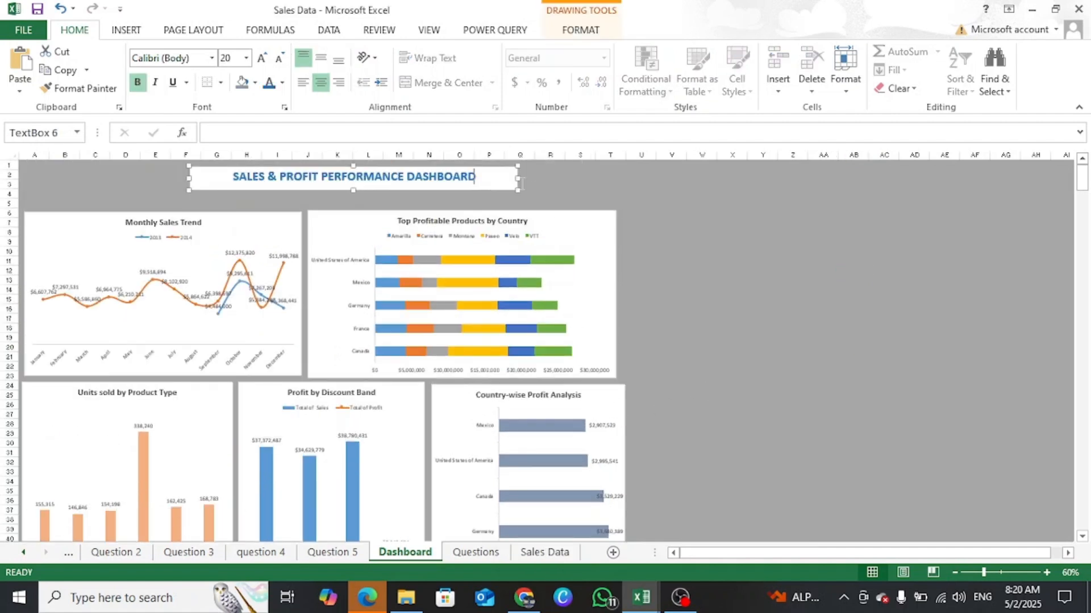
drag(513, 189, 778, 189)
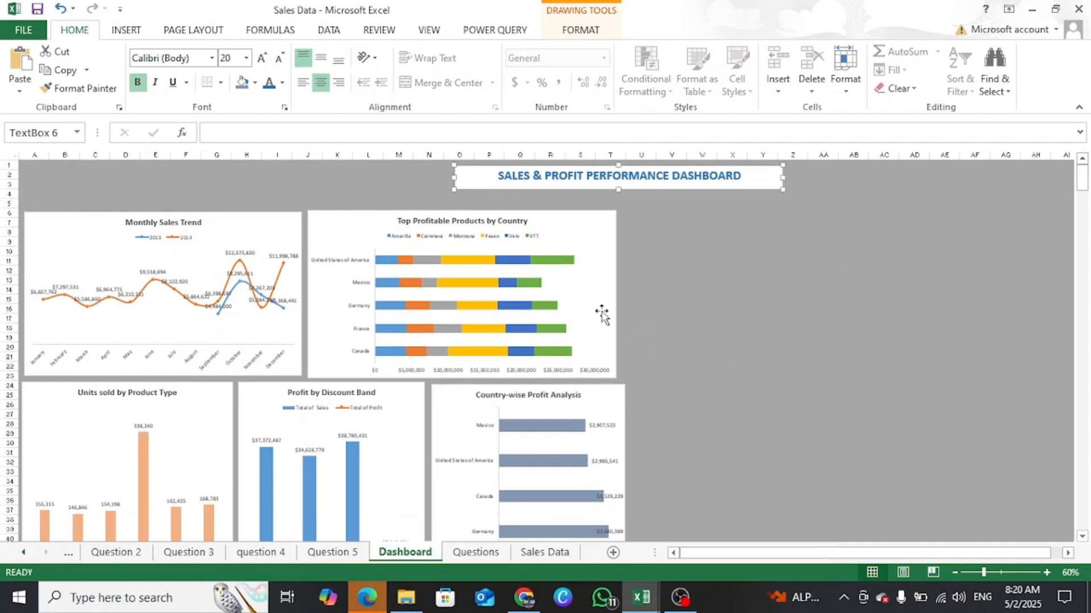
drag(601, 313, 999, 302)
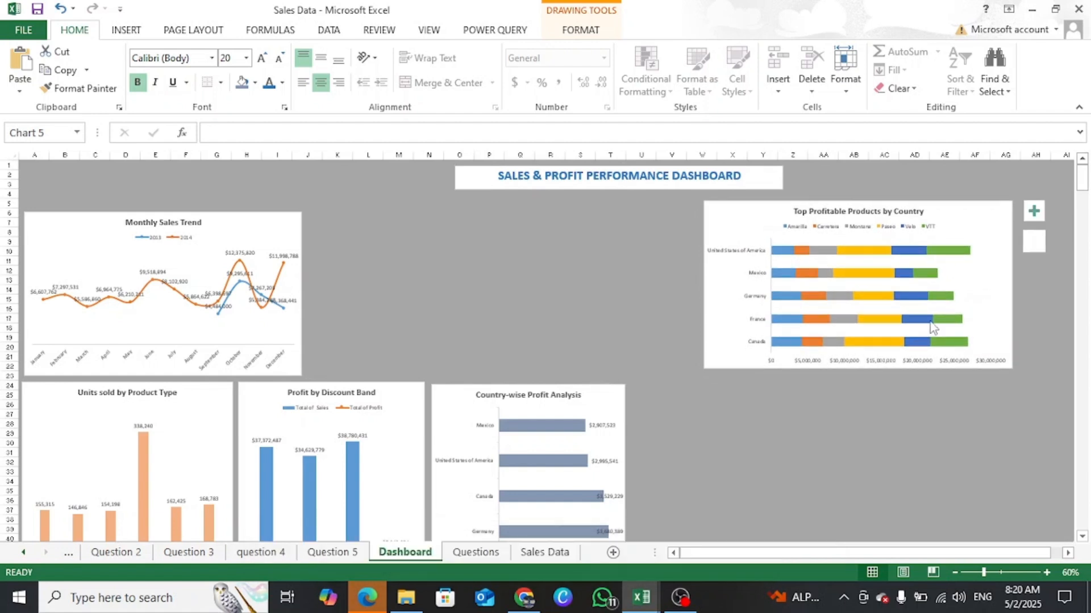
Move the Monthly Sales Trend chart right and widen it to span about columns H to S, rows 5 to 22.
drag(294, 231, 550, 220)
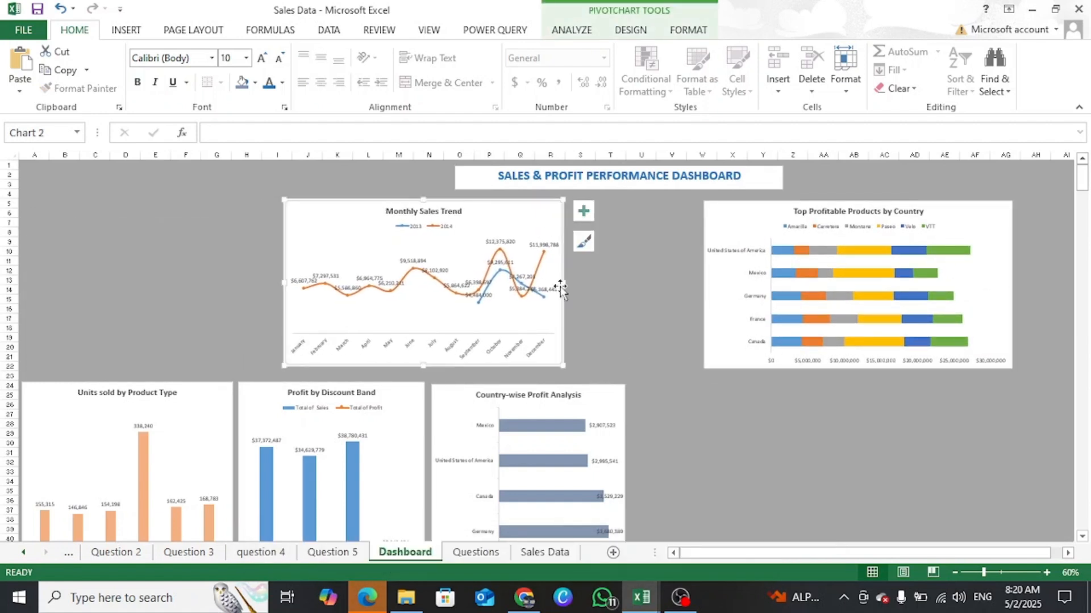
drag(285, 282, 225, 282)
drag(563, 282, 592, 282)
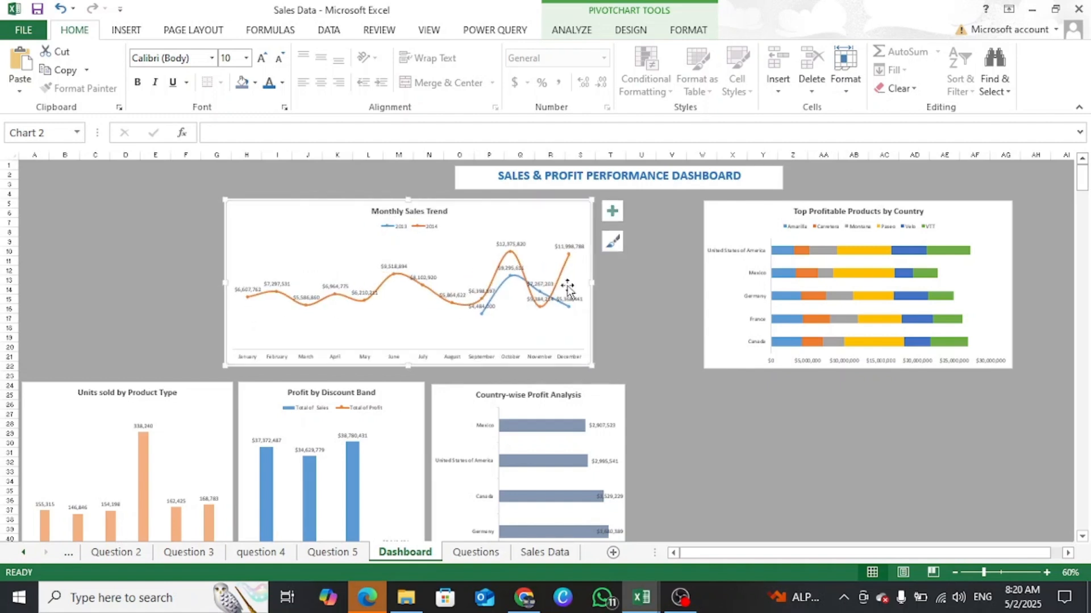
Widen the Top Profitable Products by Country chart and position it over about columns T to AF, rows 5 to 22.
right_click(725, 253)
click(701, 286)
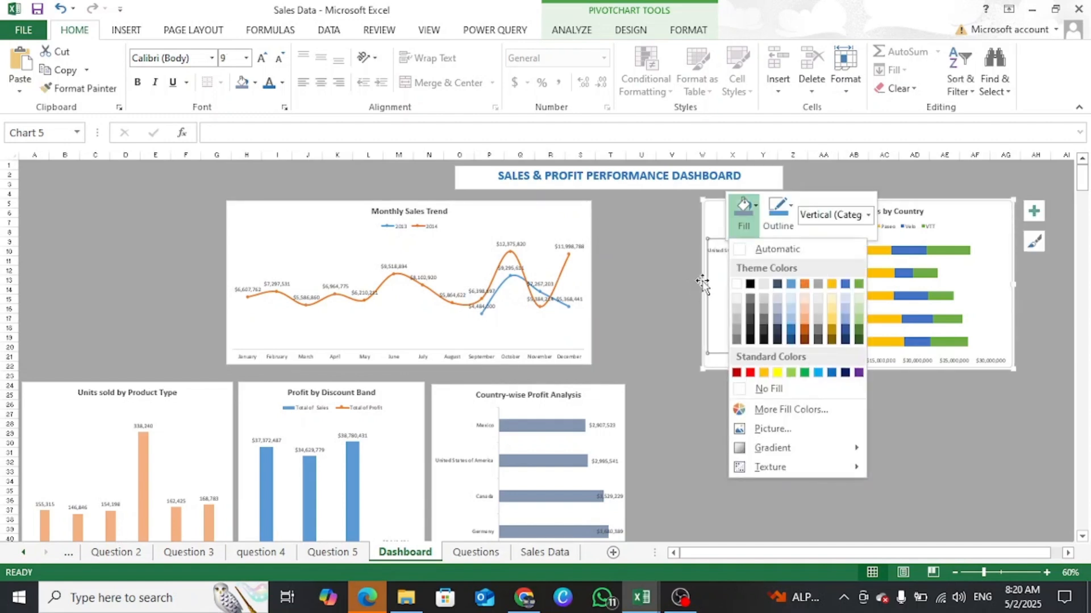
click(710, 225)
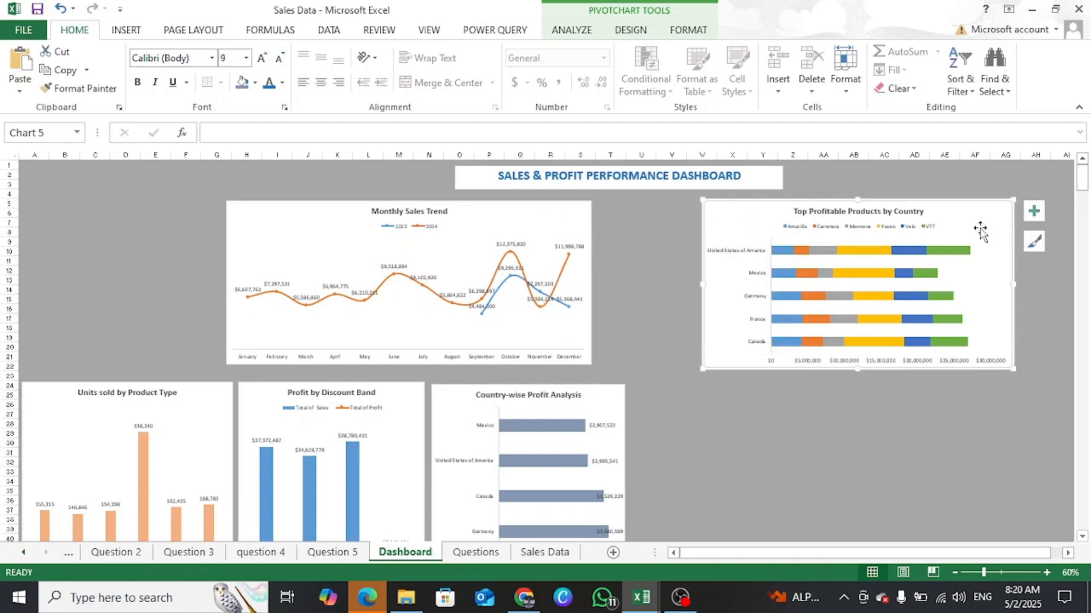
drag(701, 283, 629, 284)
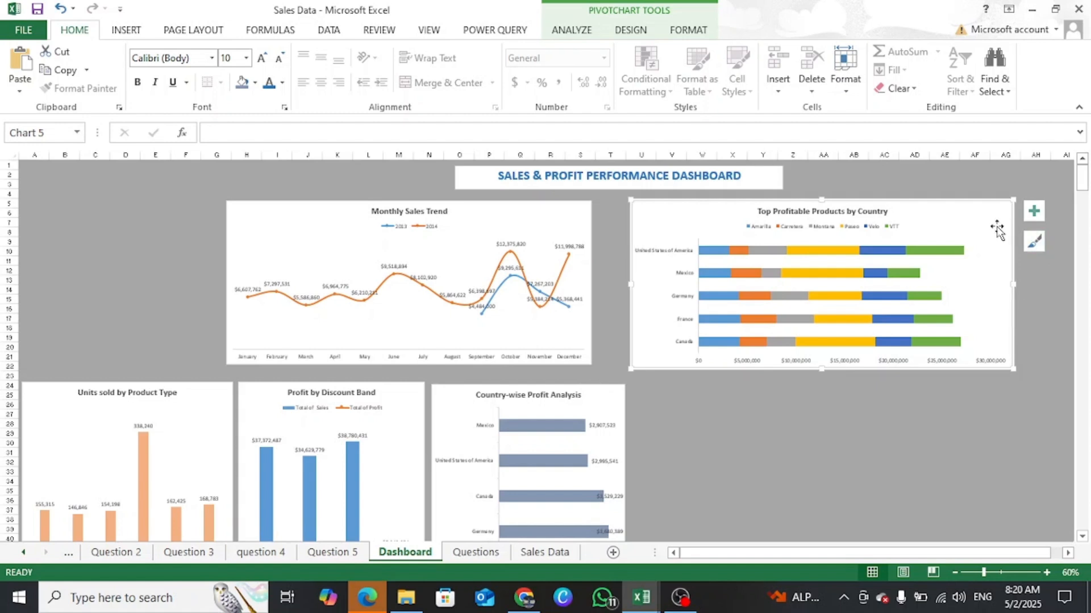
drag(996, 231, 969, 224)
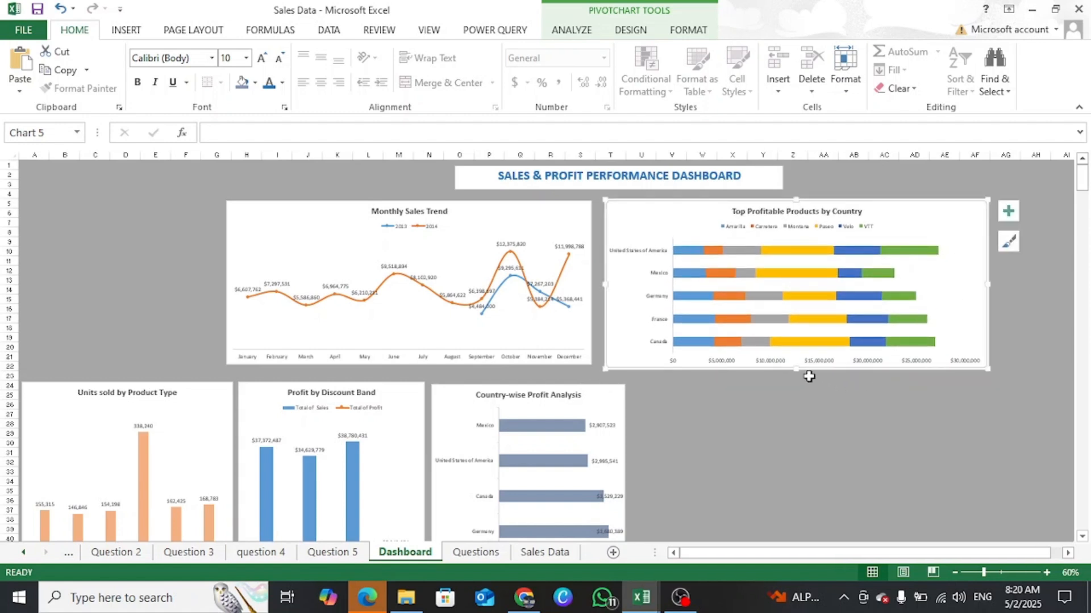
drag(797, 368, 797, 365)
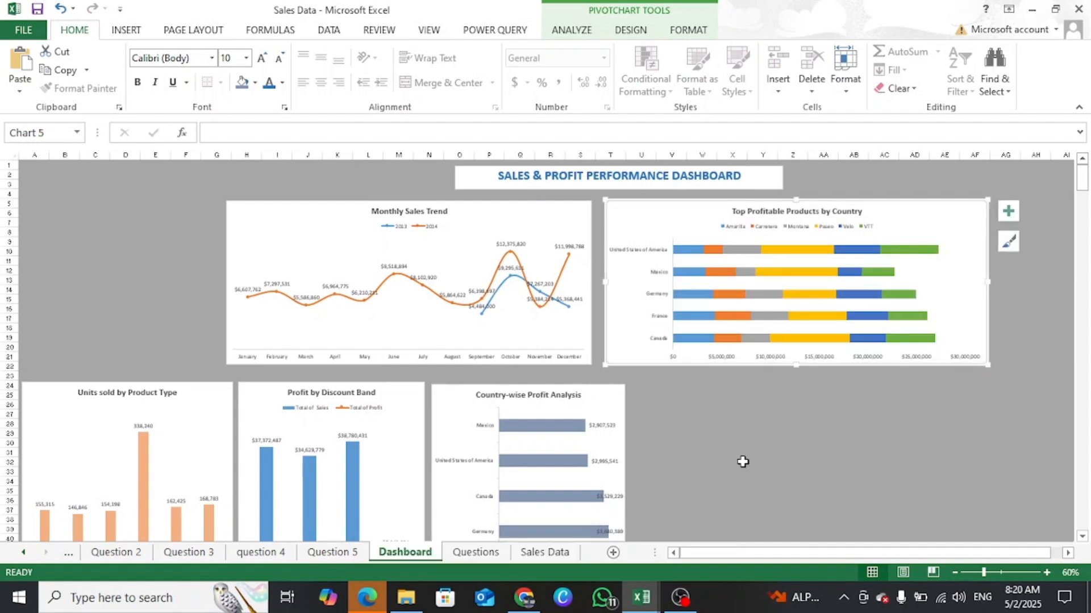
Spread the three lower charts: Country-wise Profit Analysis to about Z–AF, Profit by Discount Band to Q–W, Units sold by Product Type to H–N.
drag(601, 390, 966, 383)
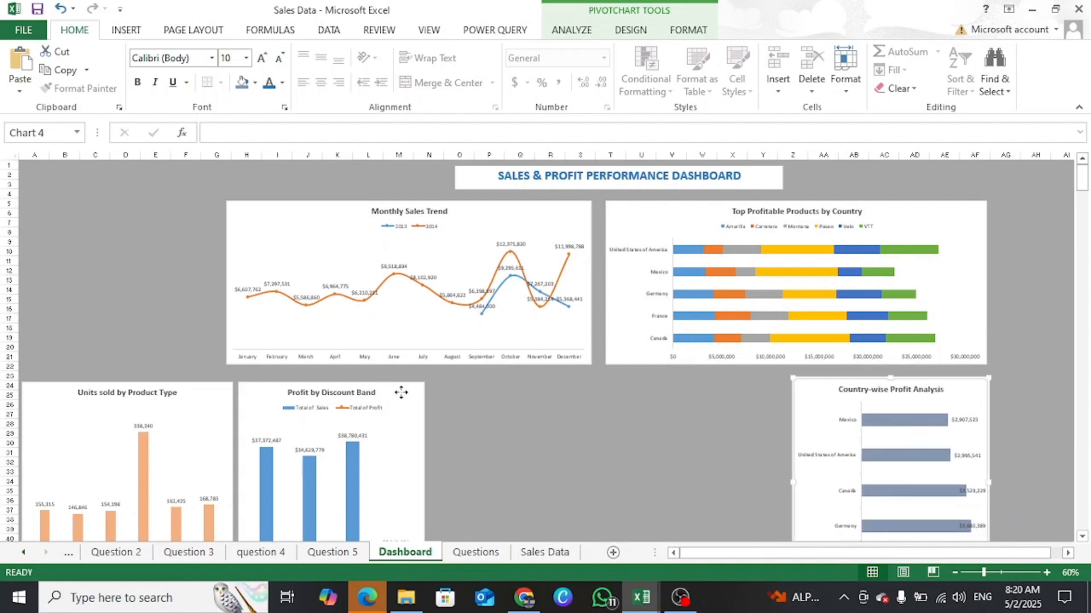
drag(401, 392, 684, 390)
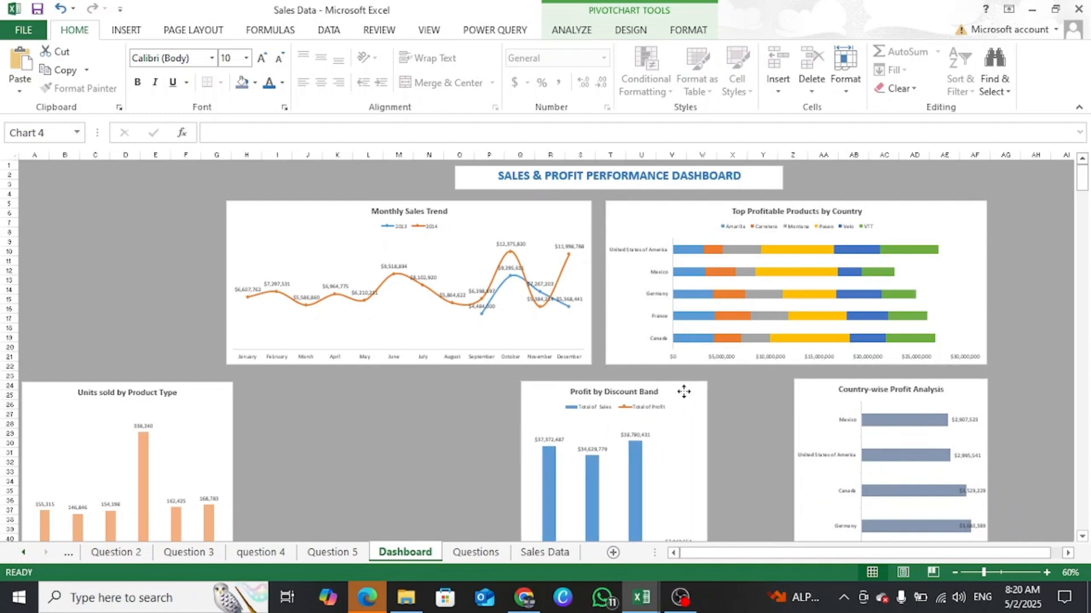
click(206, 390)
drag(206, 390, 407, 386)
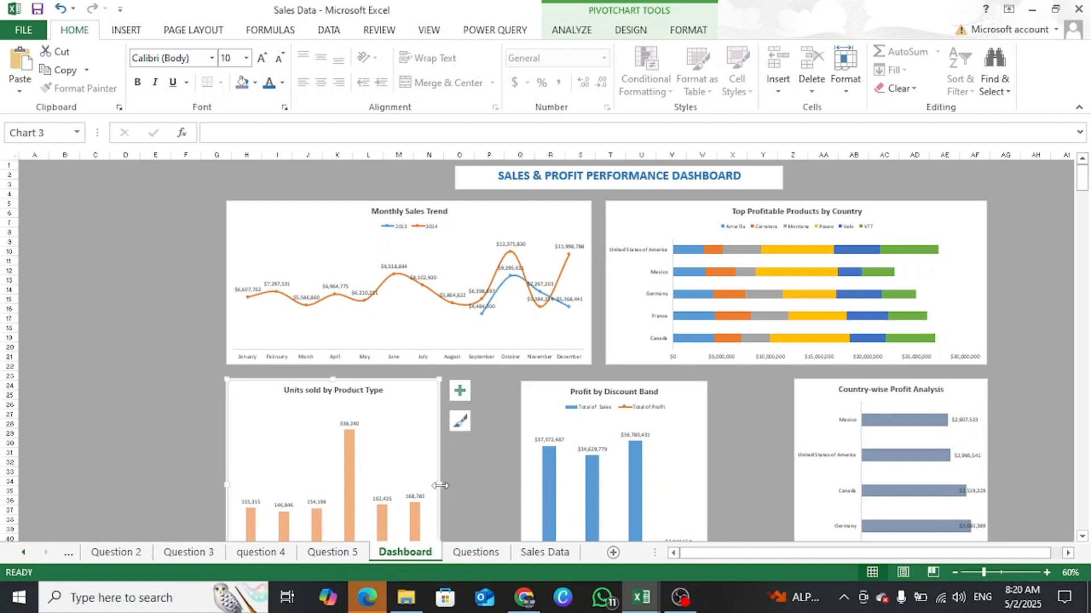
Widen the lower charts to about columns H–P for Units sold, Q–X for Profit by Discount Band and Y–AF for Country-wise Profit Analysis.
drag(436, 484, 491, 484)
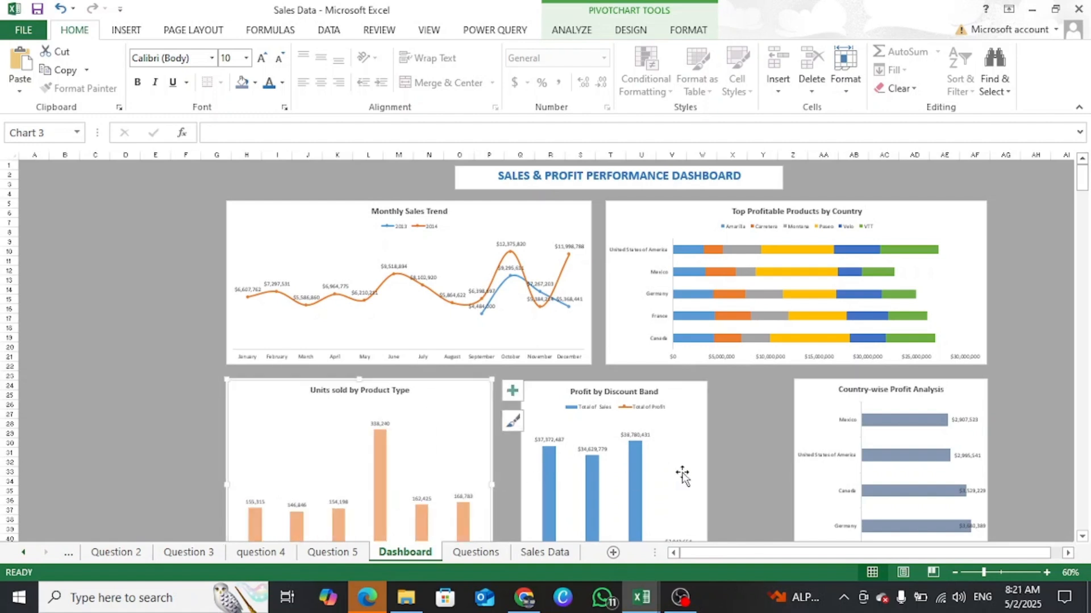
click(699, 467)
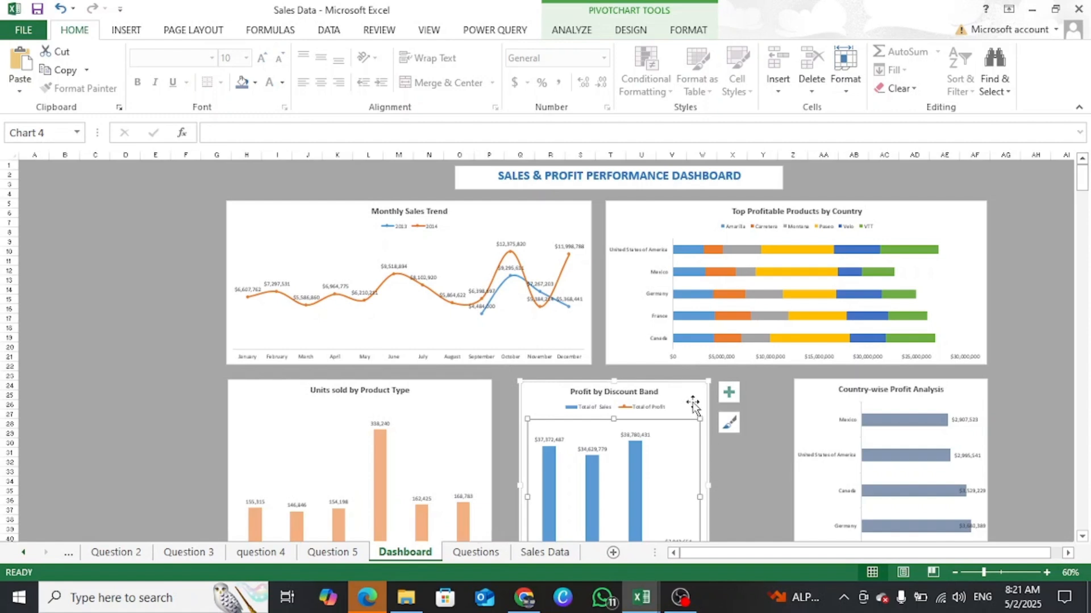
click(709, 441)
drag(709, 486, 748, 484)
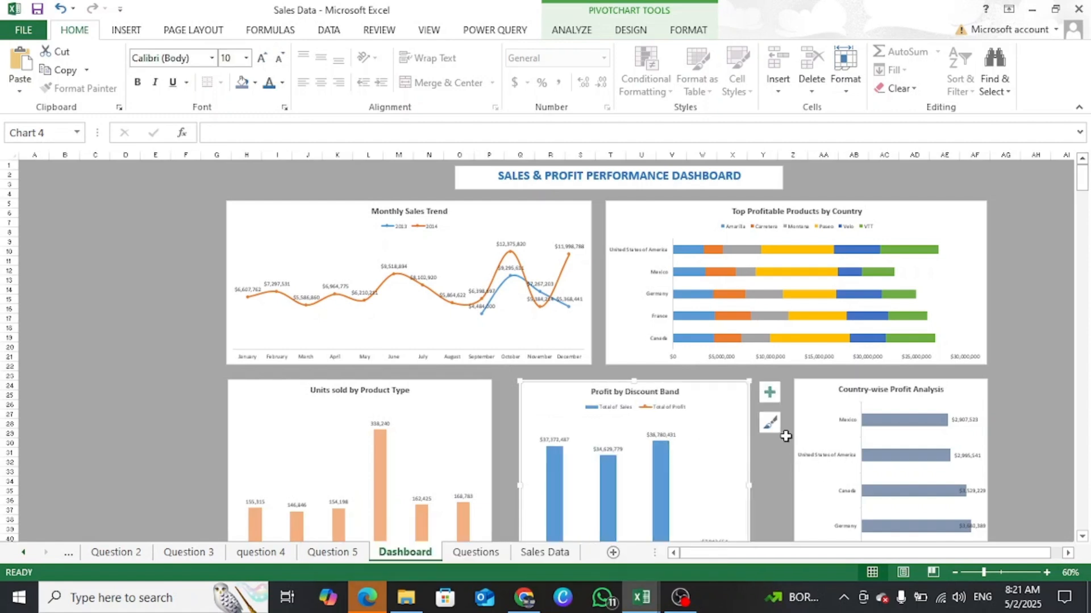
click(802, 407)
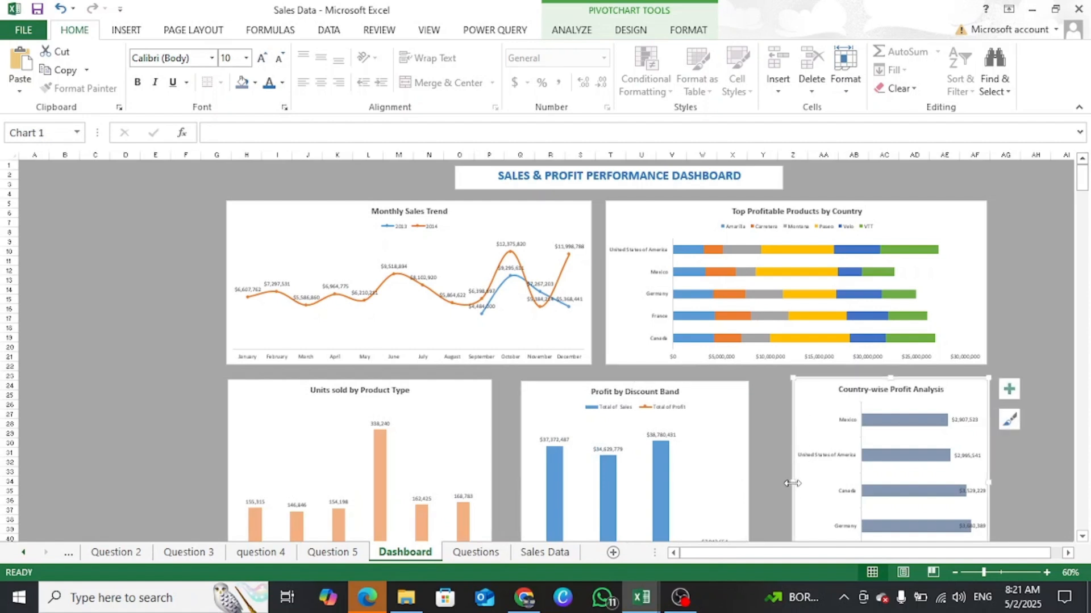
drag(792, 483, 764, 493)
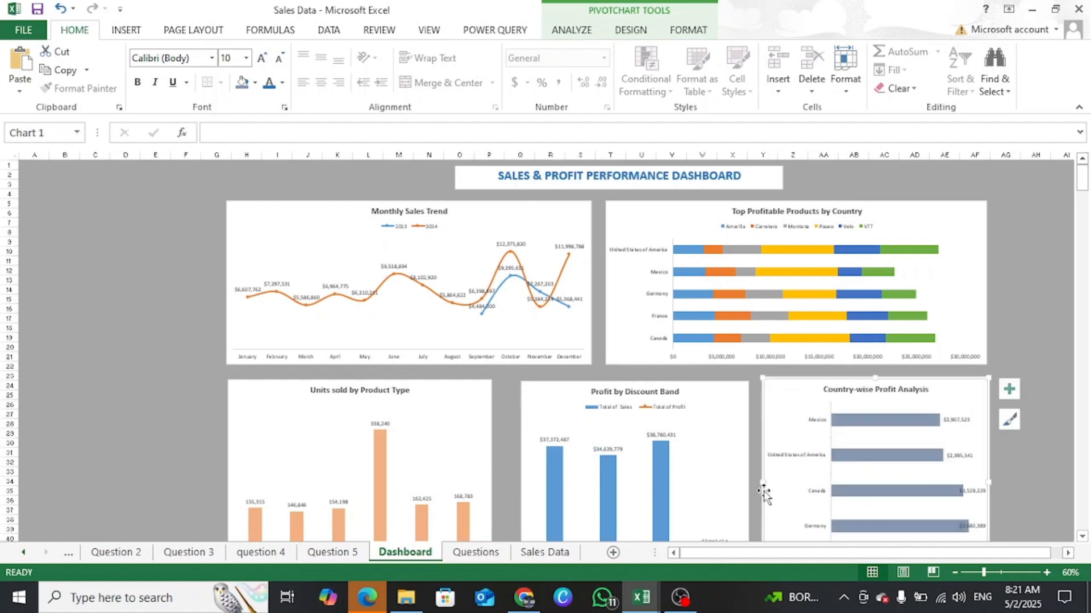
Look through the data series formatting options of the Units sold by Product Type columns for a size setting.
scroll(852, 443, down, 2)
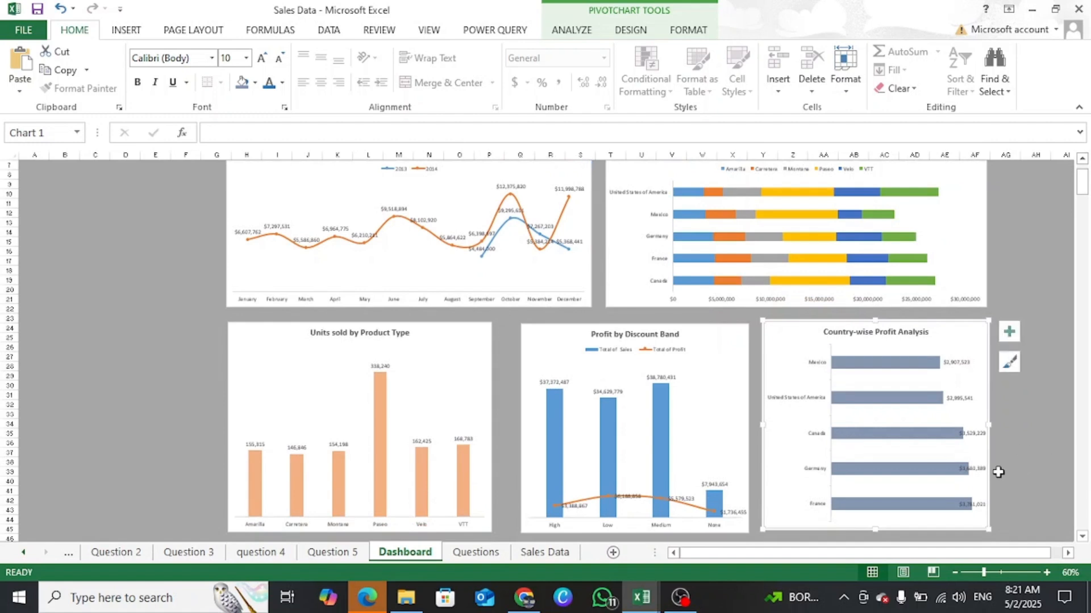
click(476, 334)
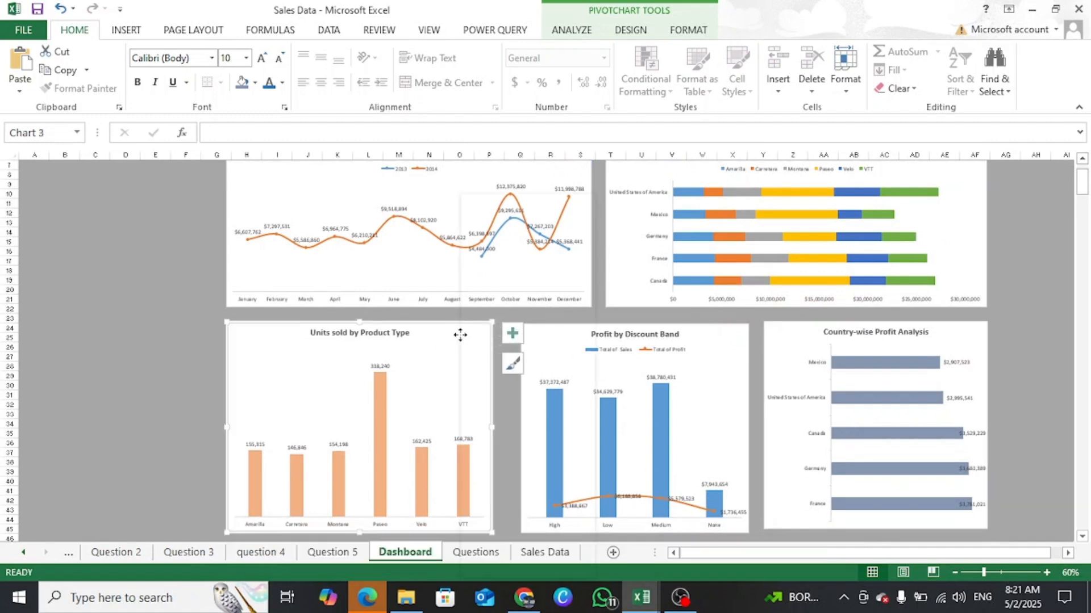
right_click(461, 340)
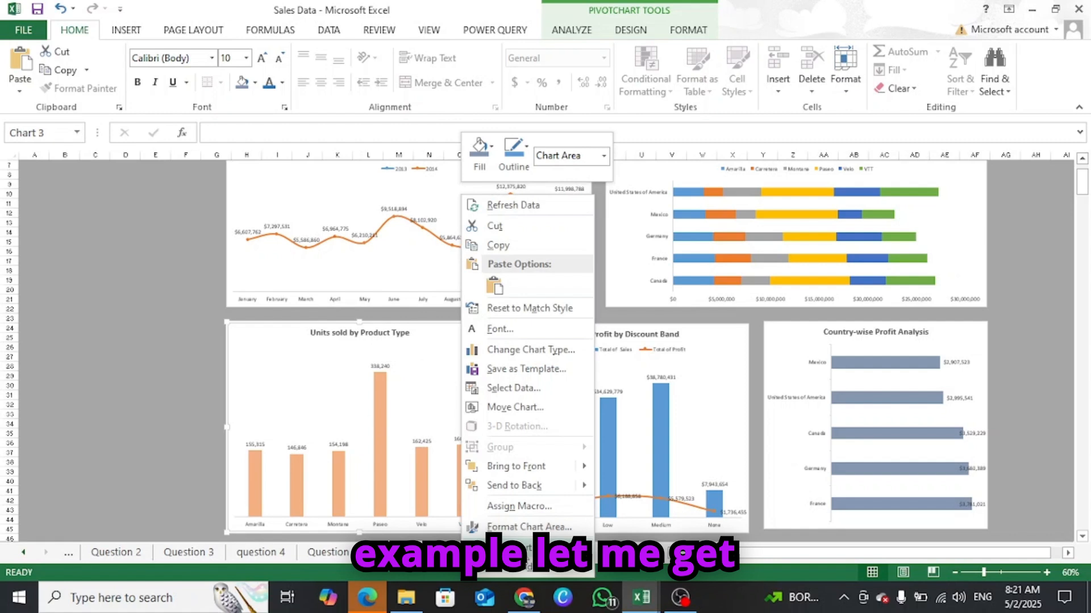
click(294, 353)
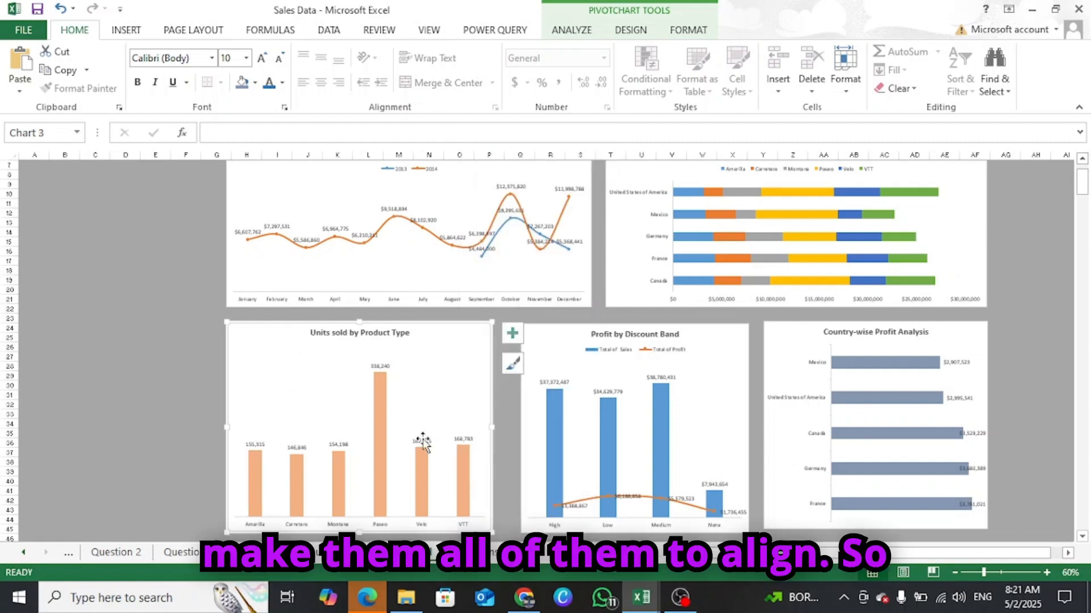
click(384, 419)
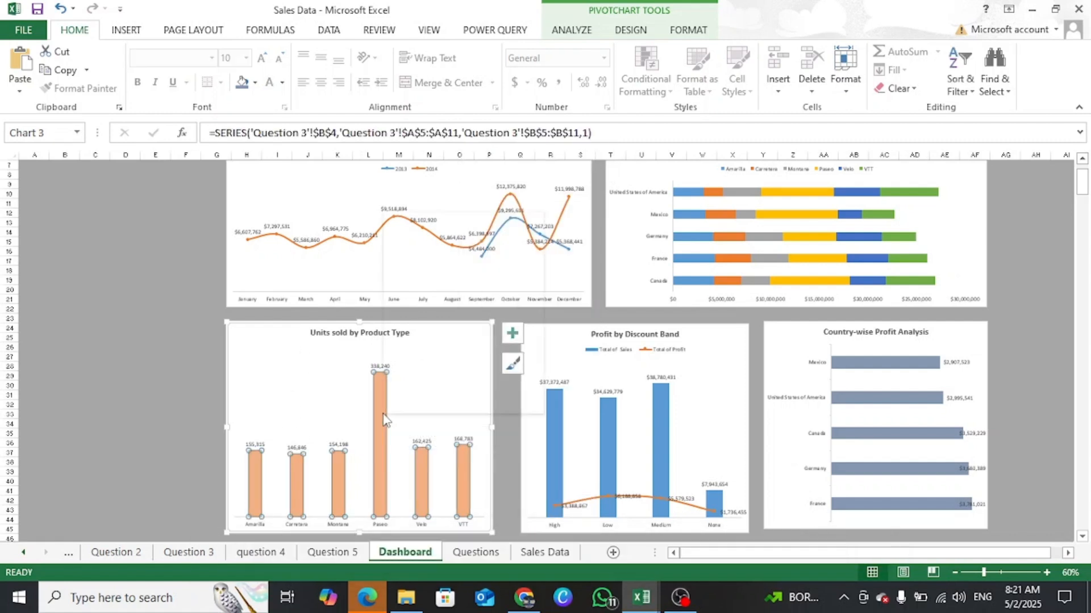
right_click(384, 419)
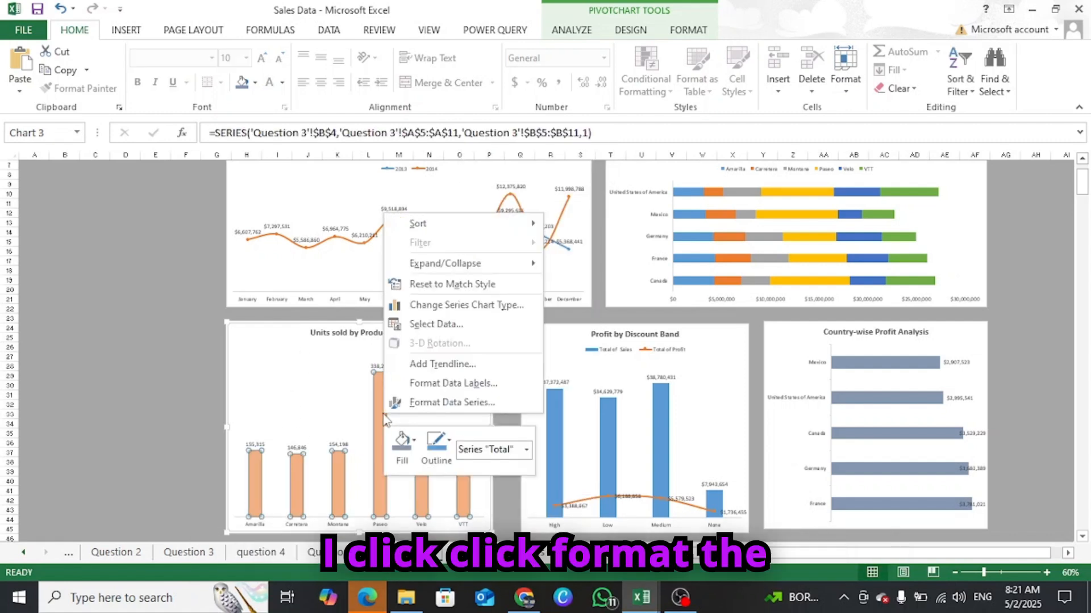
click(462, 403)
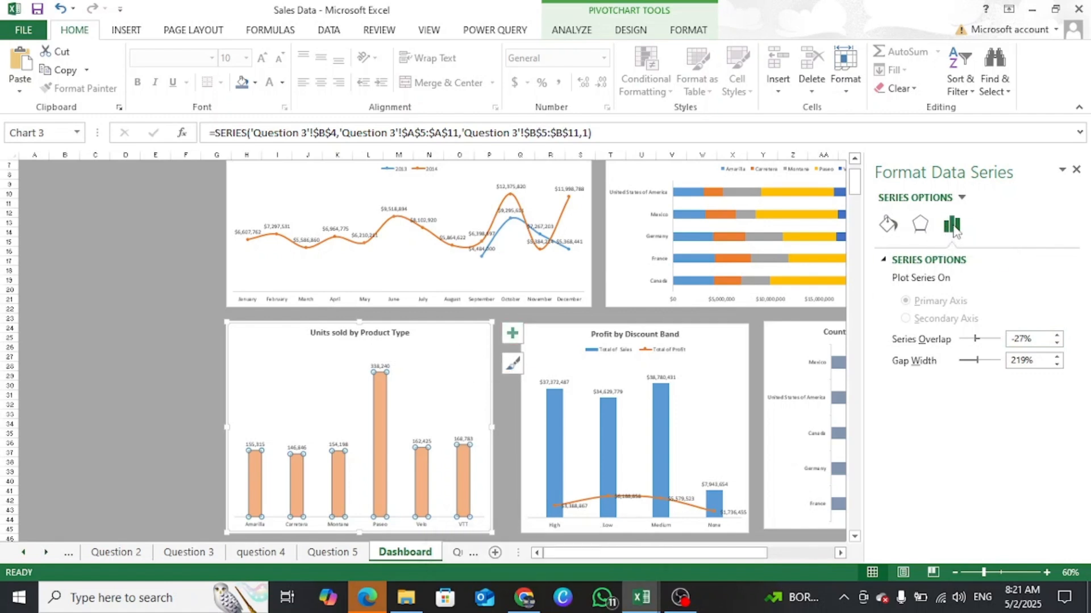
click(920, 227)
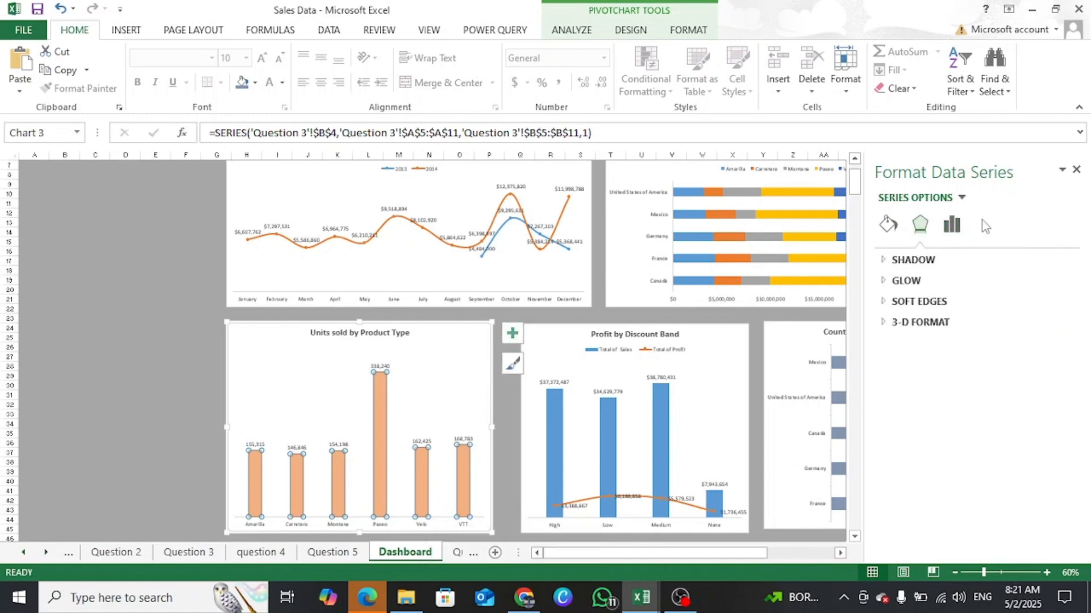
click(888, 224)
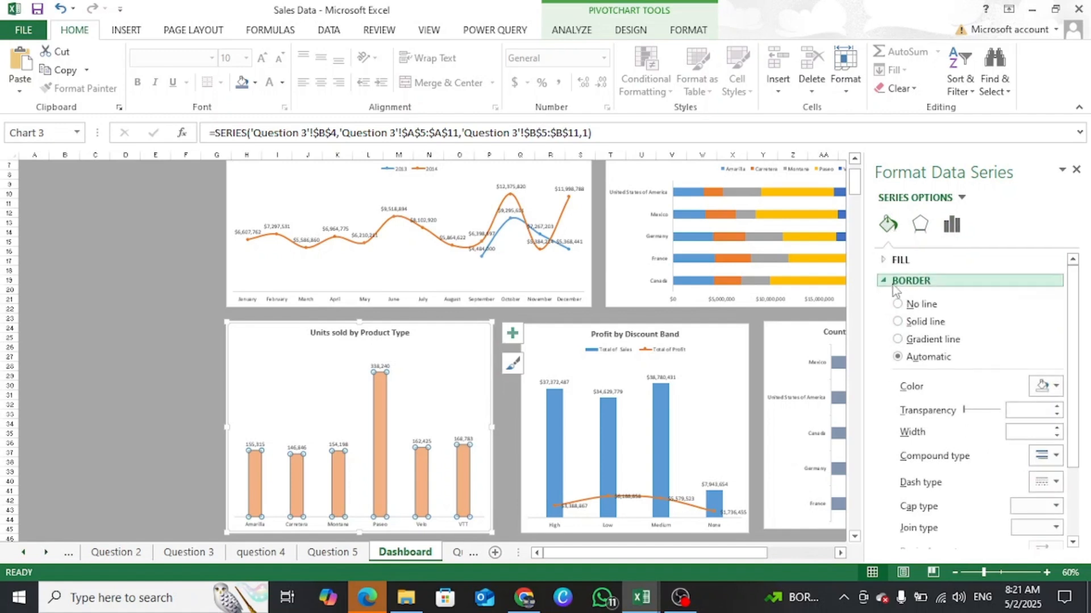
scroll(906, 302, down, 3)
scroll(906, 301, up, 3)
click(952, 226)
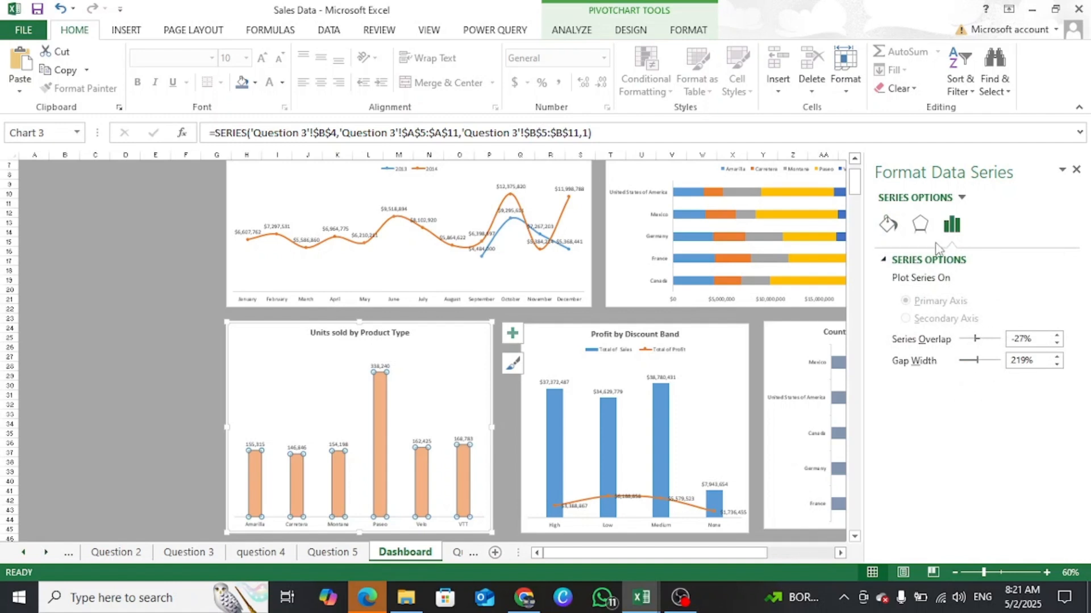
click(885, 261)
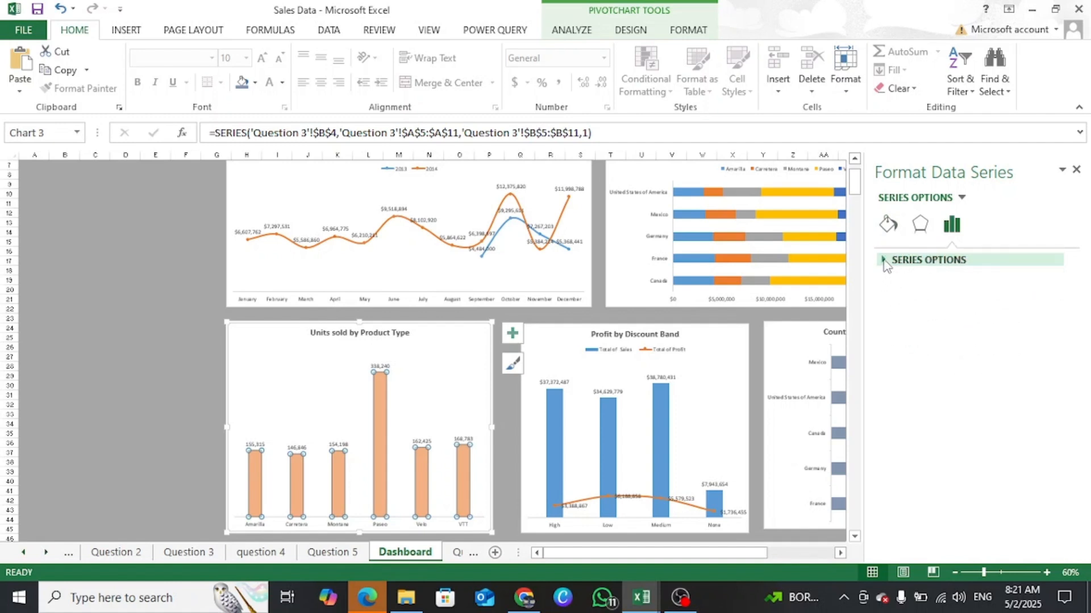
click(922, 226)
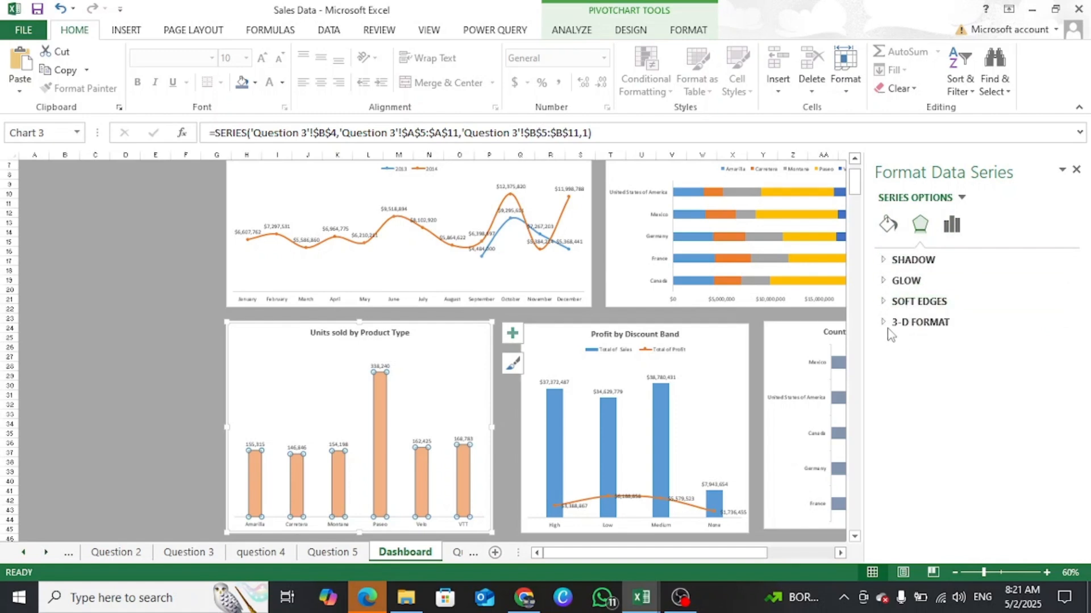
click(888, 225)
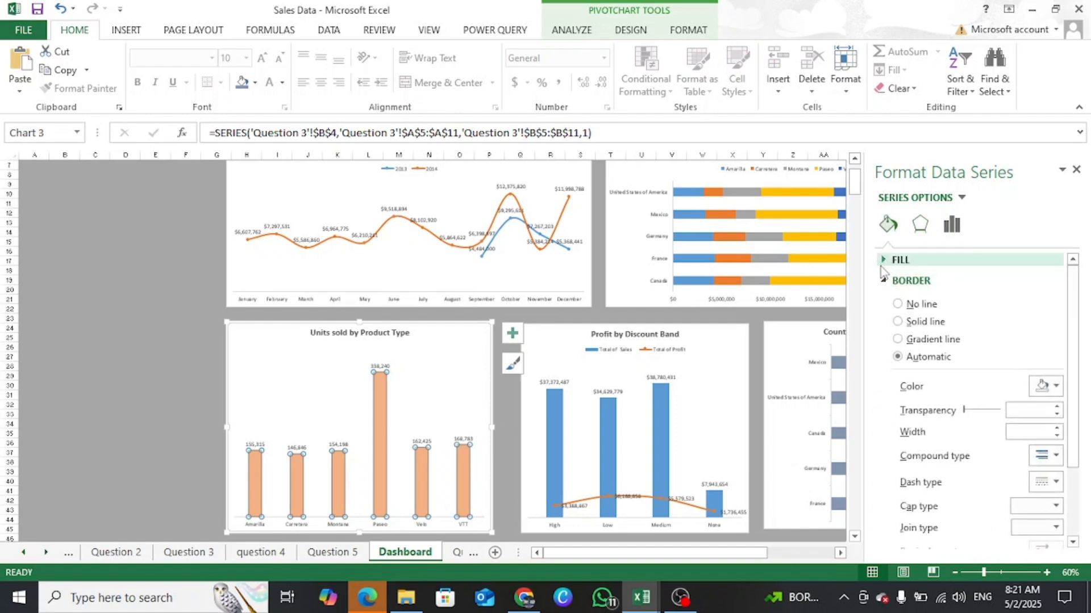
click(906, 281)
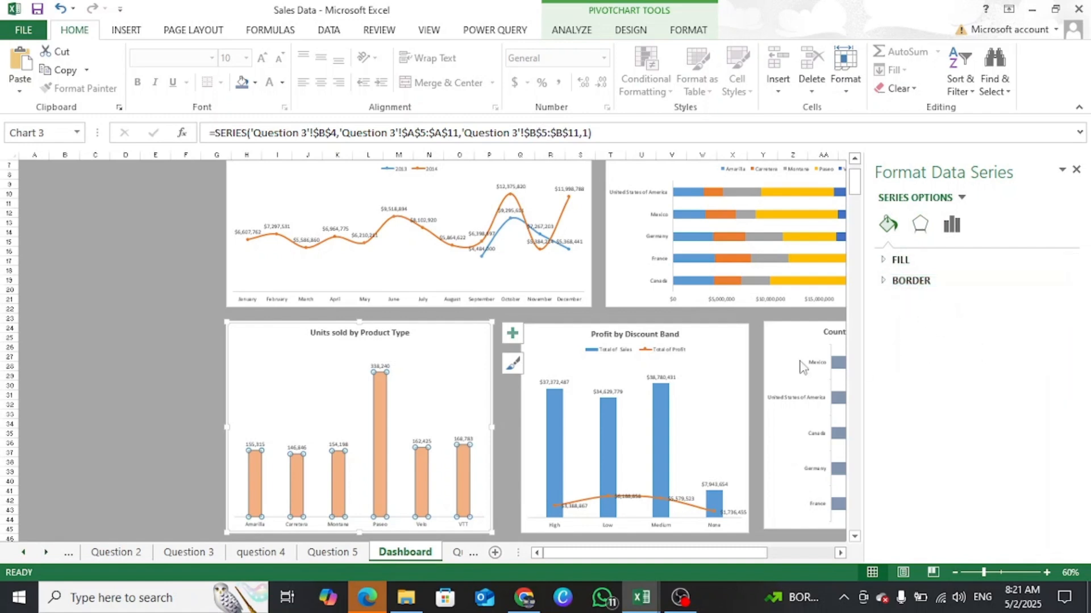
Show the chart area size settings of the Units sold by Product Type chart and widen the chart to about 6.14".
click(472, 369)
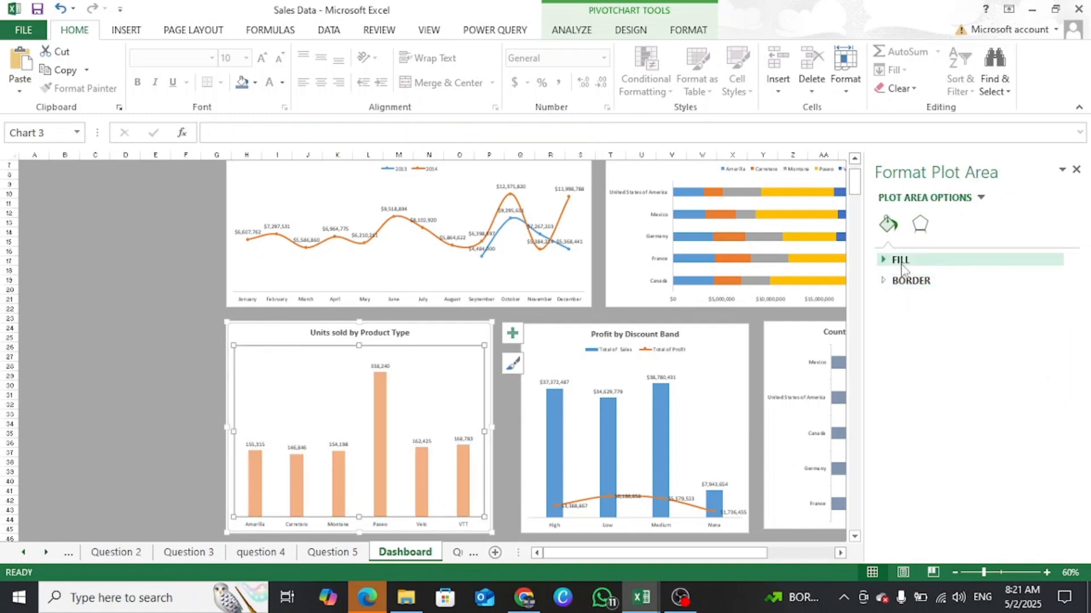
click(473, 336)
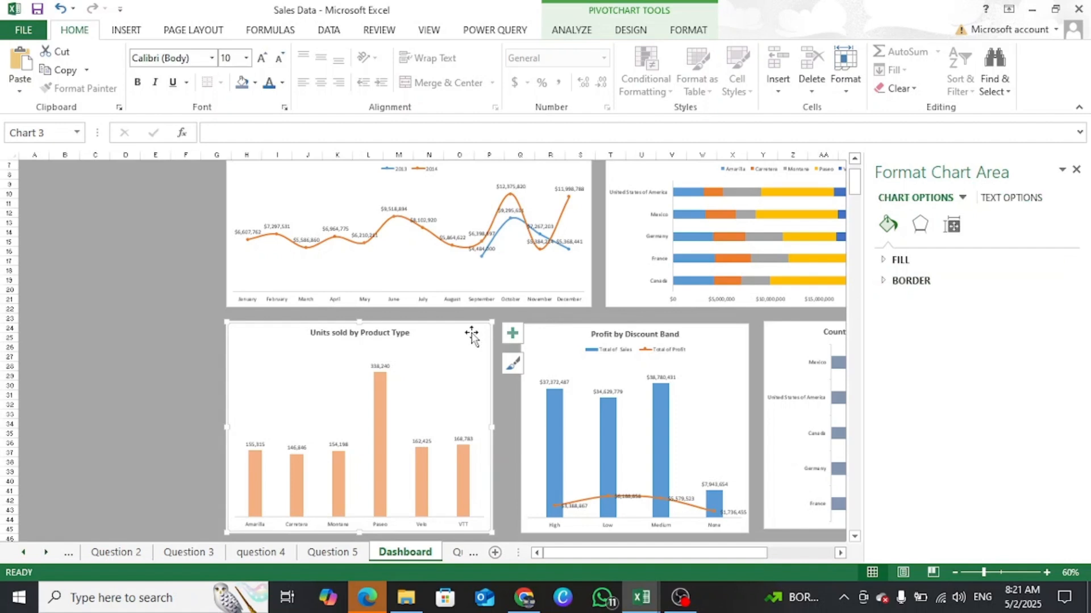
click(954, 230)
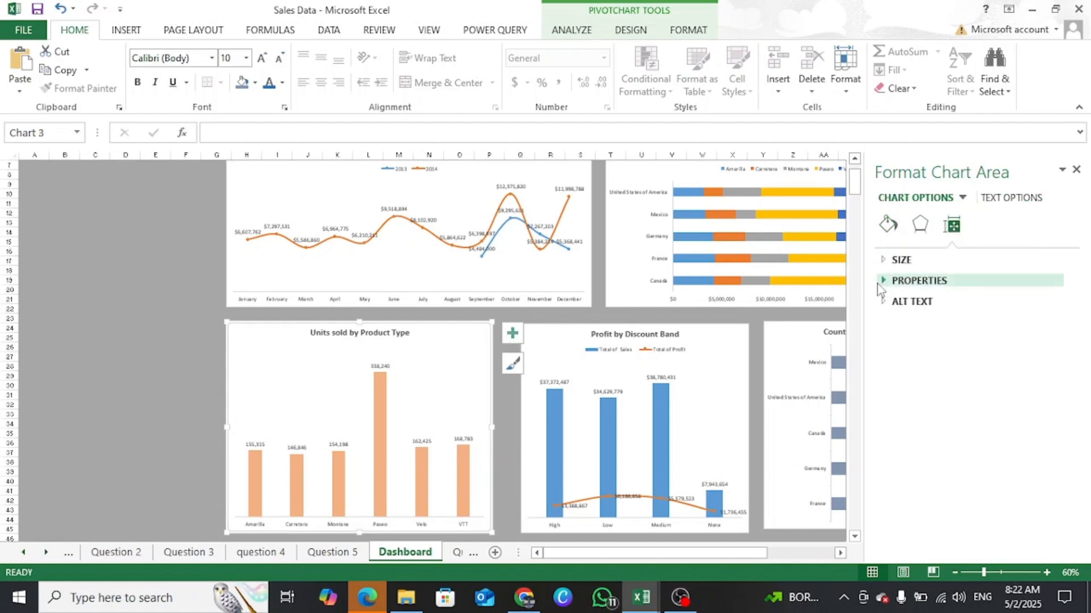
click(885, 281)
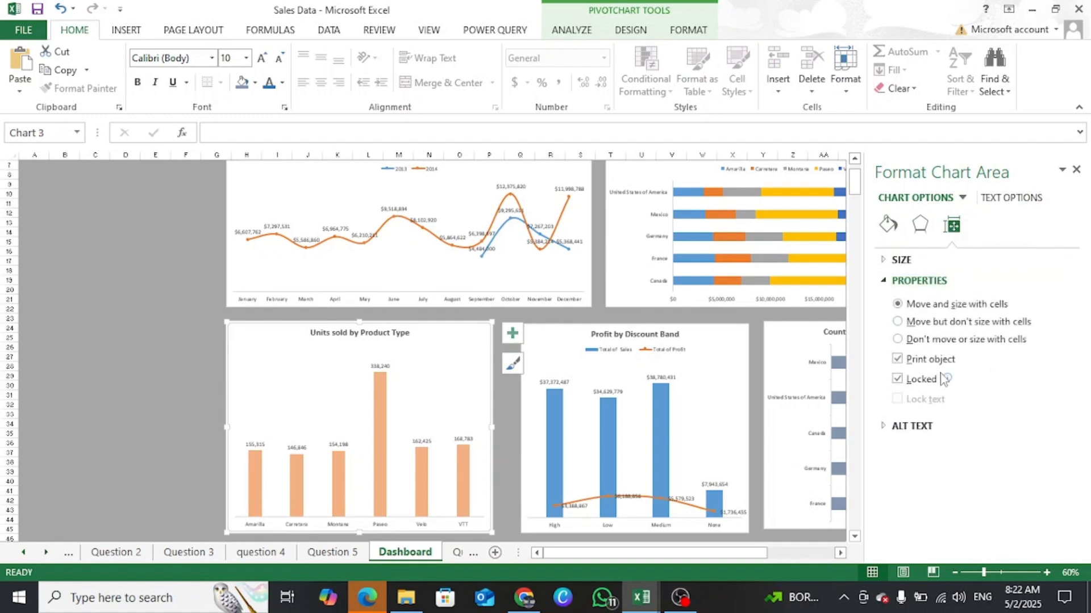
click(881, 261)
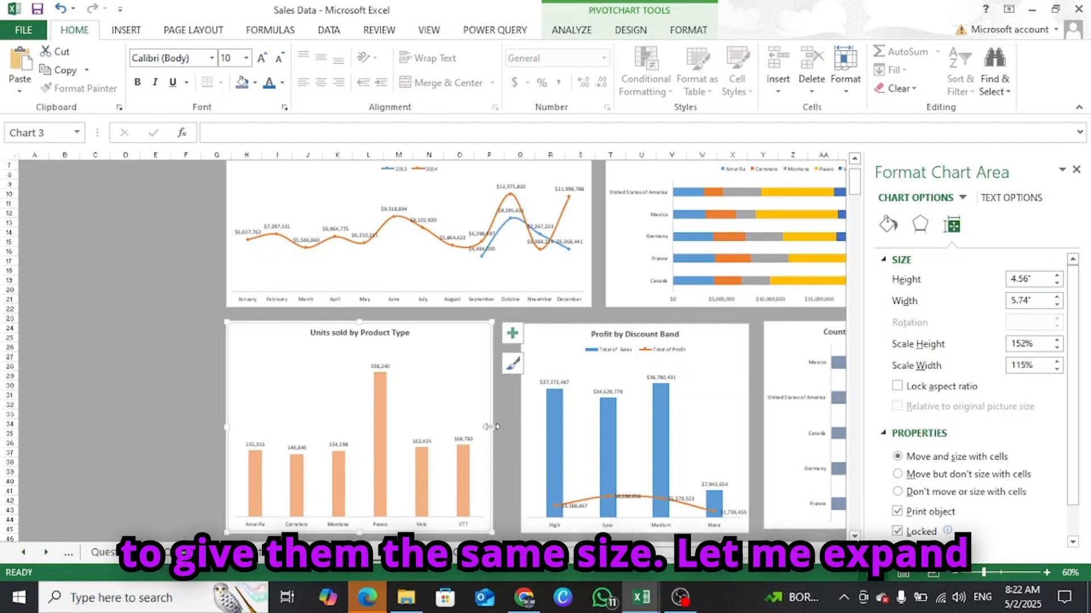
drag(490, 426, 509, 428)
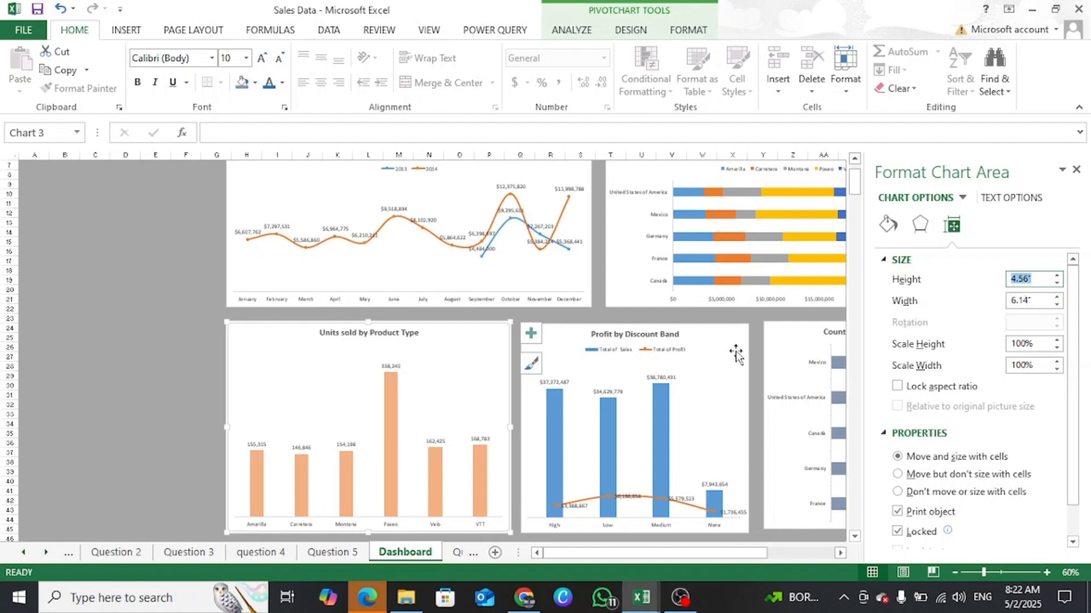
Set the height of the Profit by Discount Band chart to 4.56".
click(721, 343)
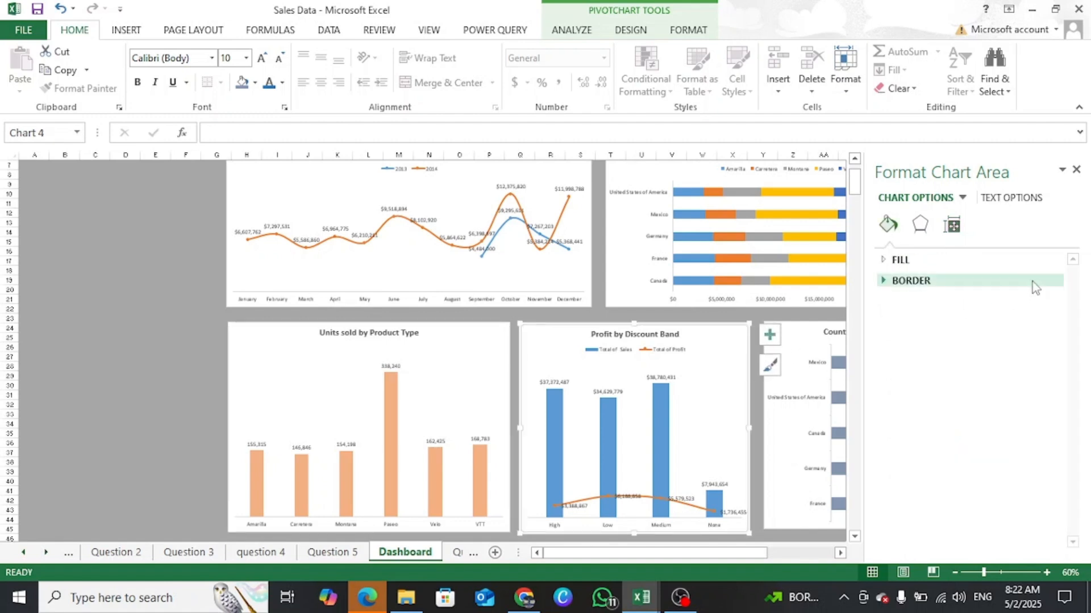
click(952, 226)
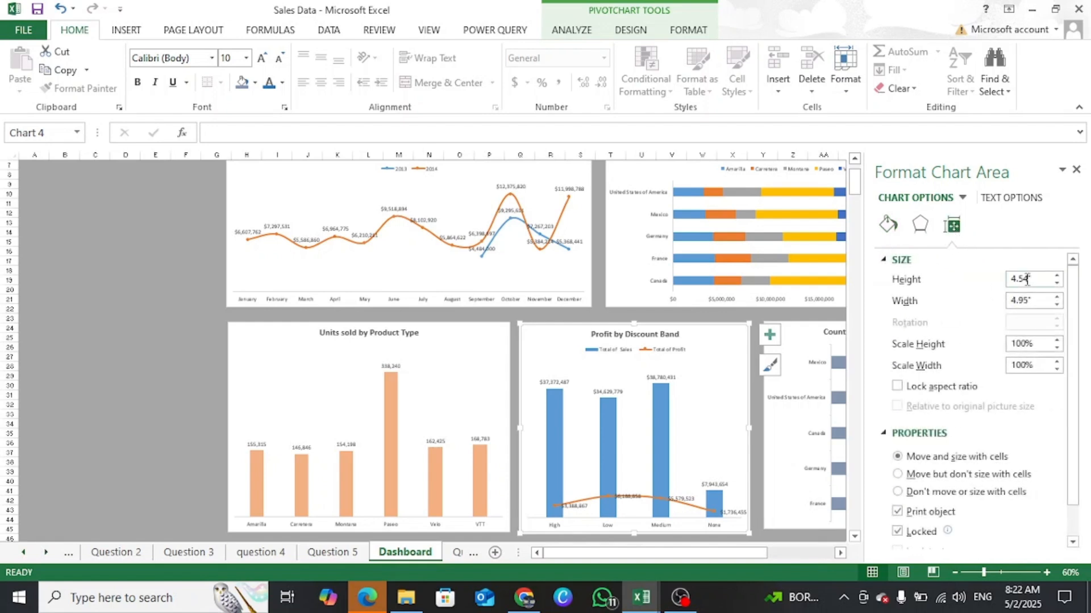
drag(1041, 280, 999, 284)
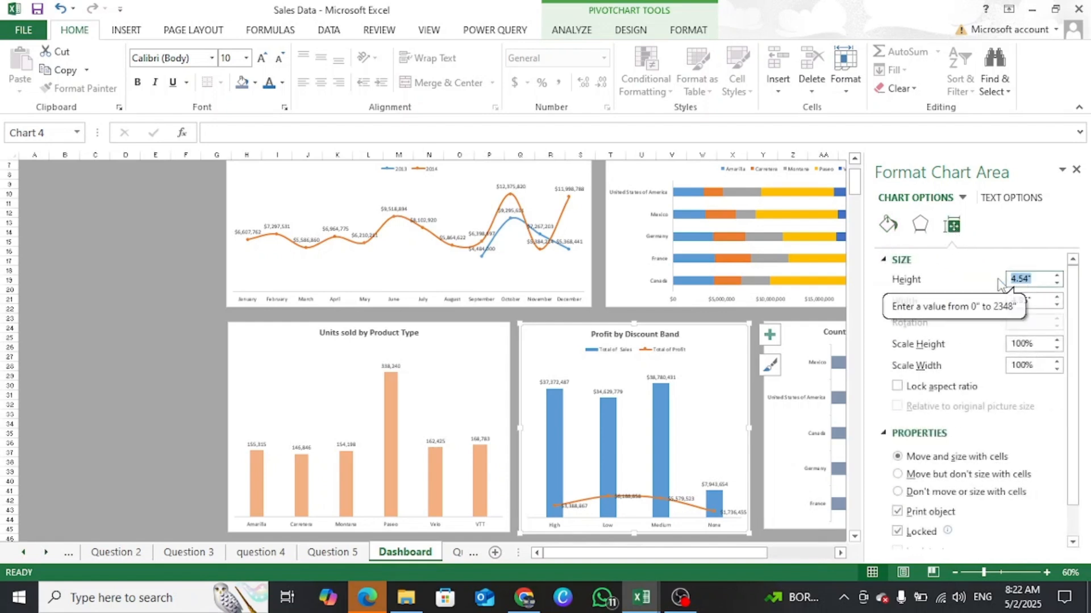
text(4.56")
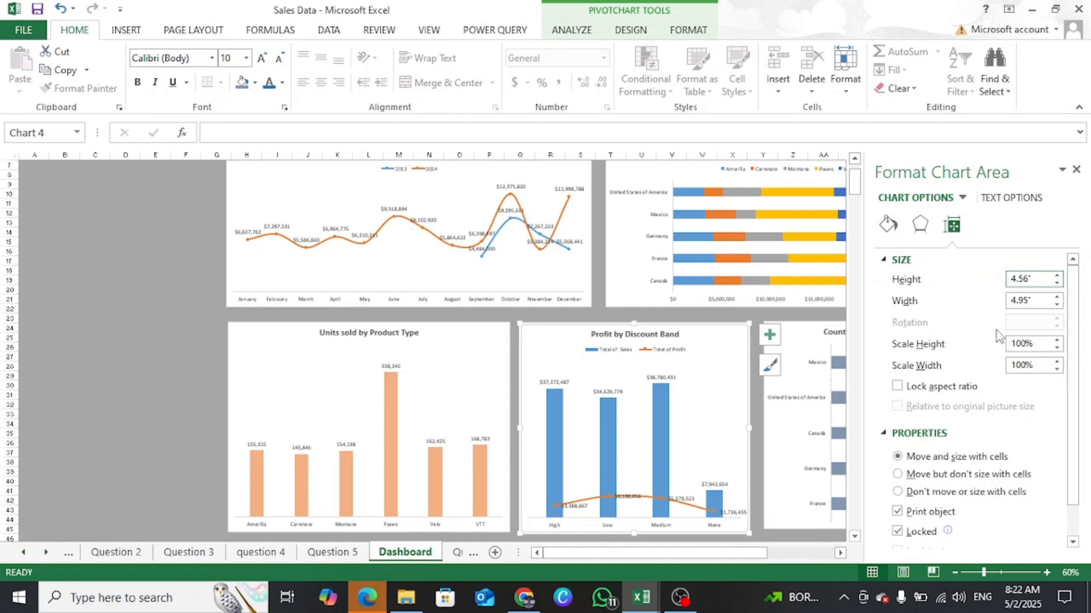
Check the Units sold by Product Type chart's width and set the Profit by Discount Band chart's width to the same 6.14".
click(500, 364)
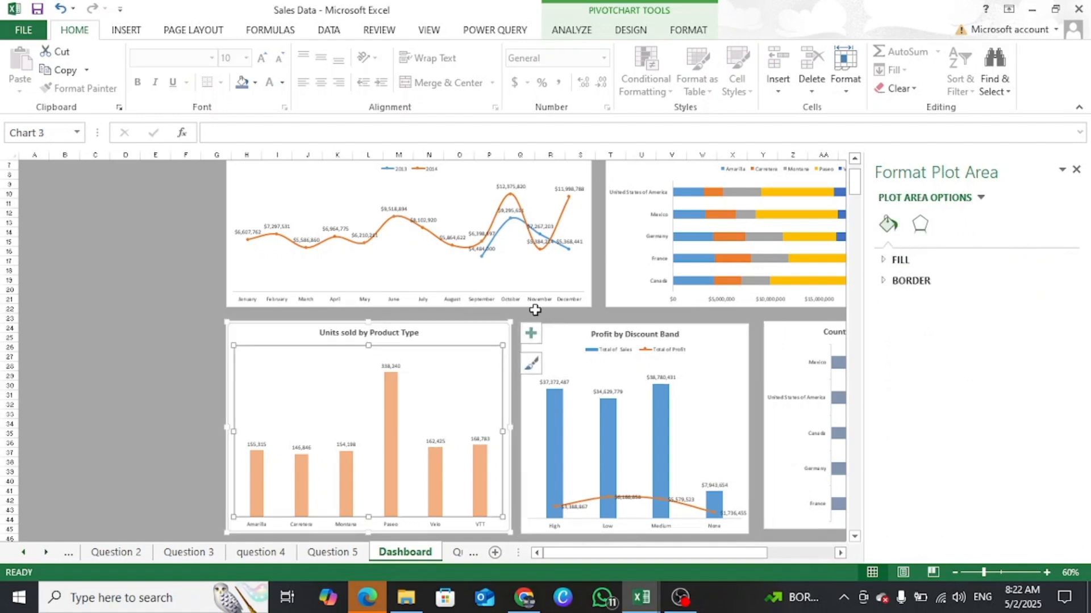
click(486, 339)
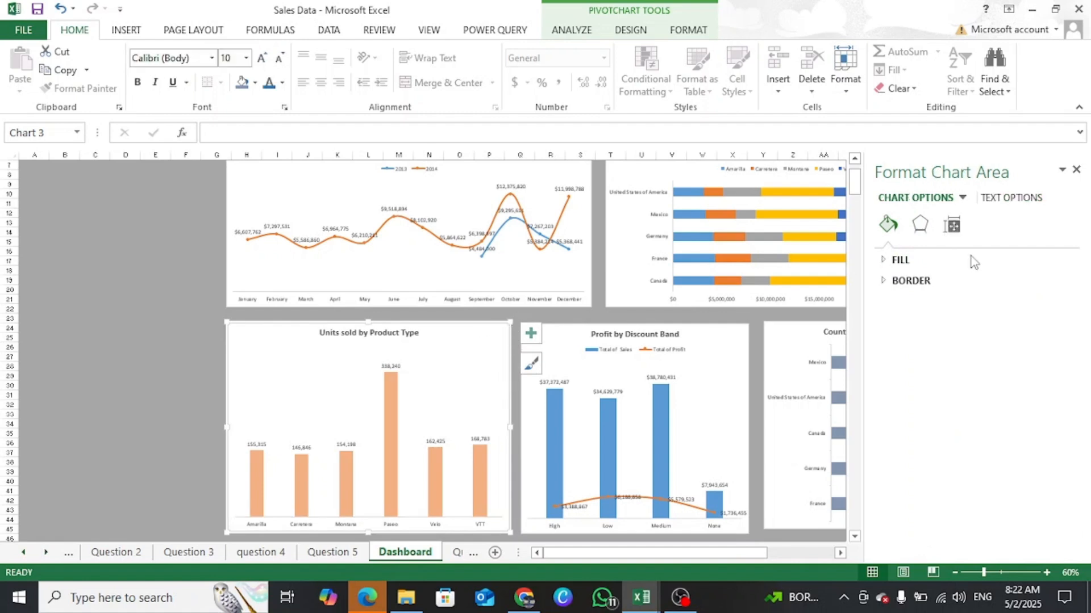
click(951, 226)
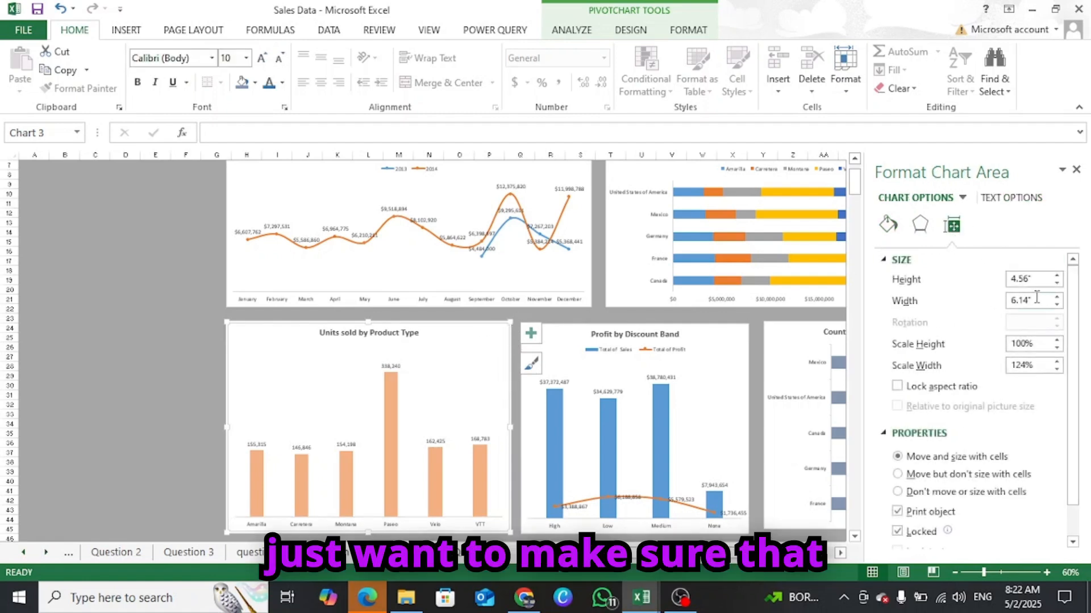
drag(1037, 298, 994, 303)
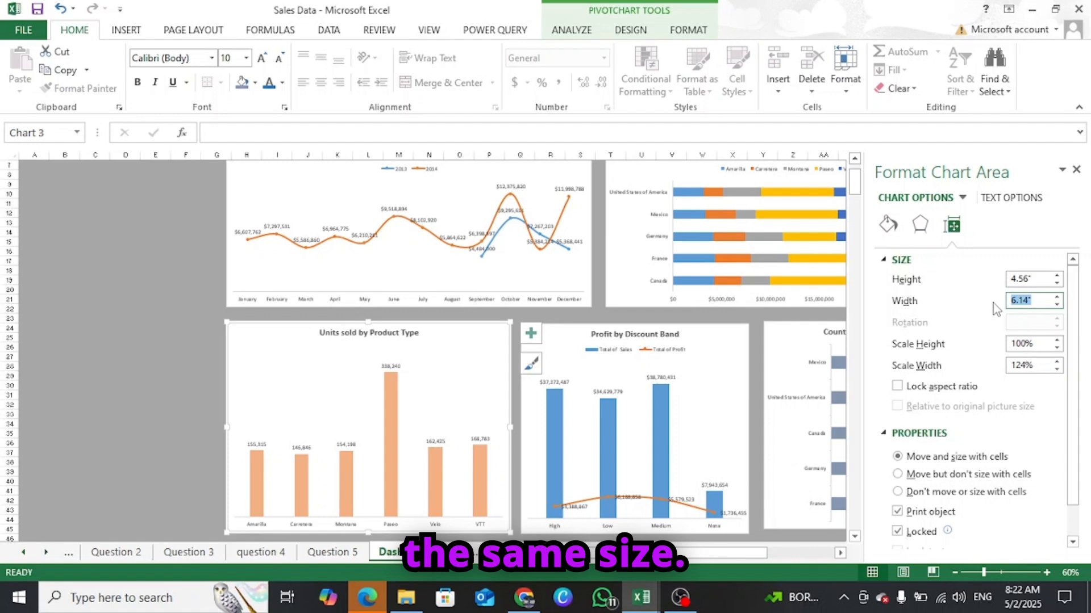
click(735, 334)
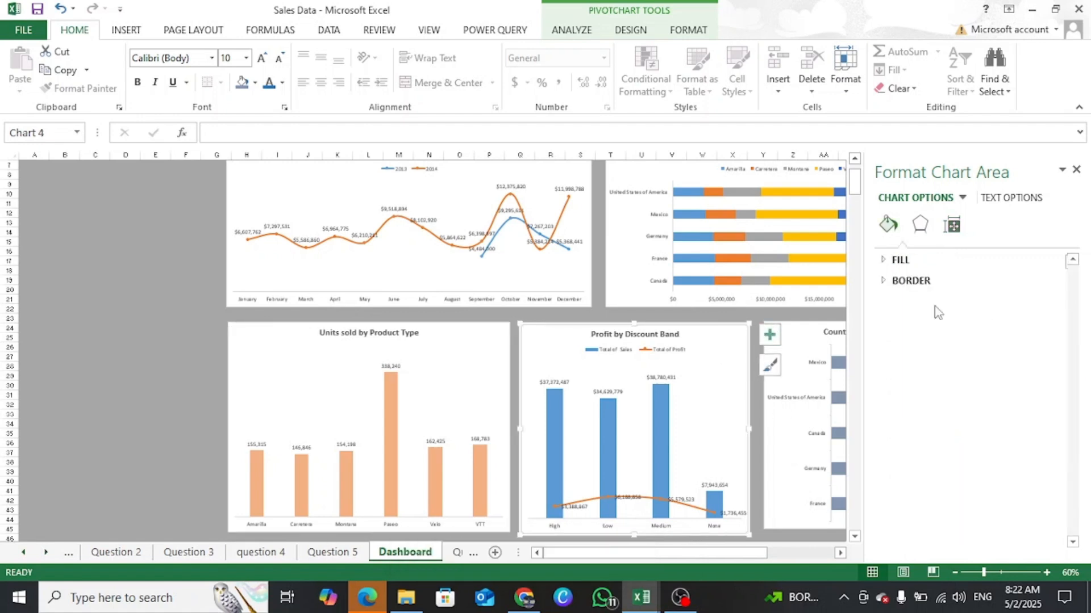
click(952, 226)
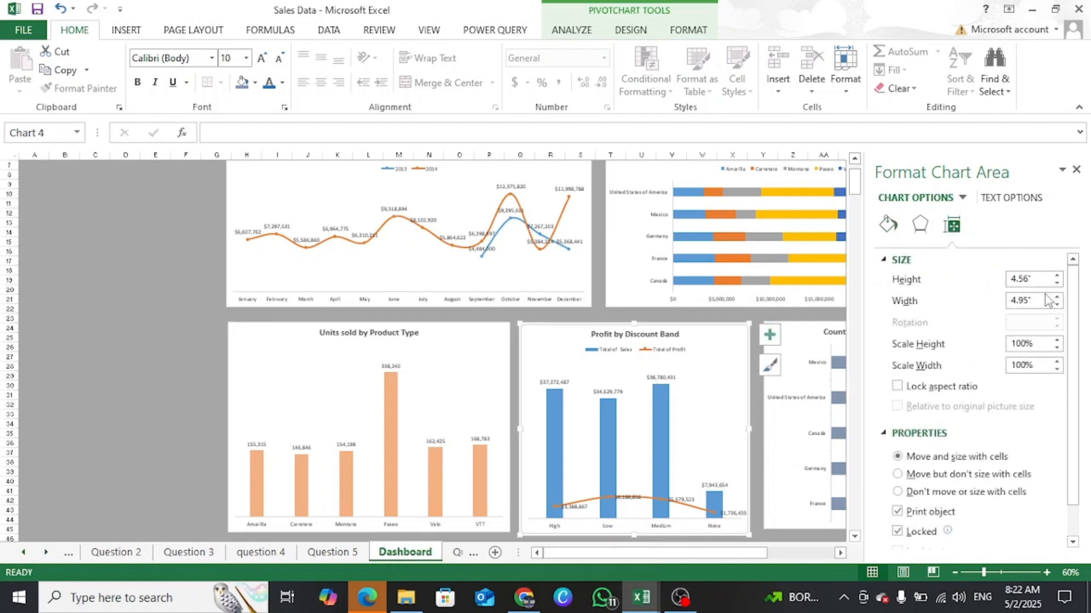
drag(1048, 299, 1003, 307)
Move Country-wise Profit Analysis to about columns AA–AH, clear of Profit by Discount Band, and align the latter beside Units sold by Product Type.
click(783, 435)
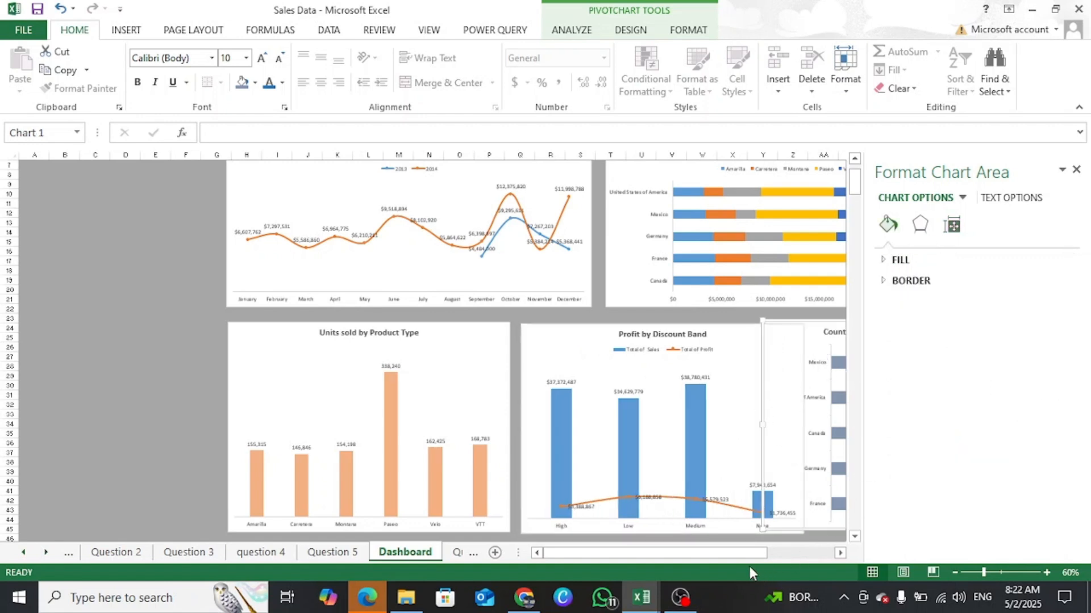
drag(763, 553, 831, 553)
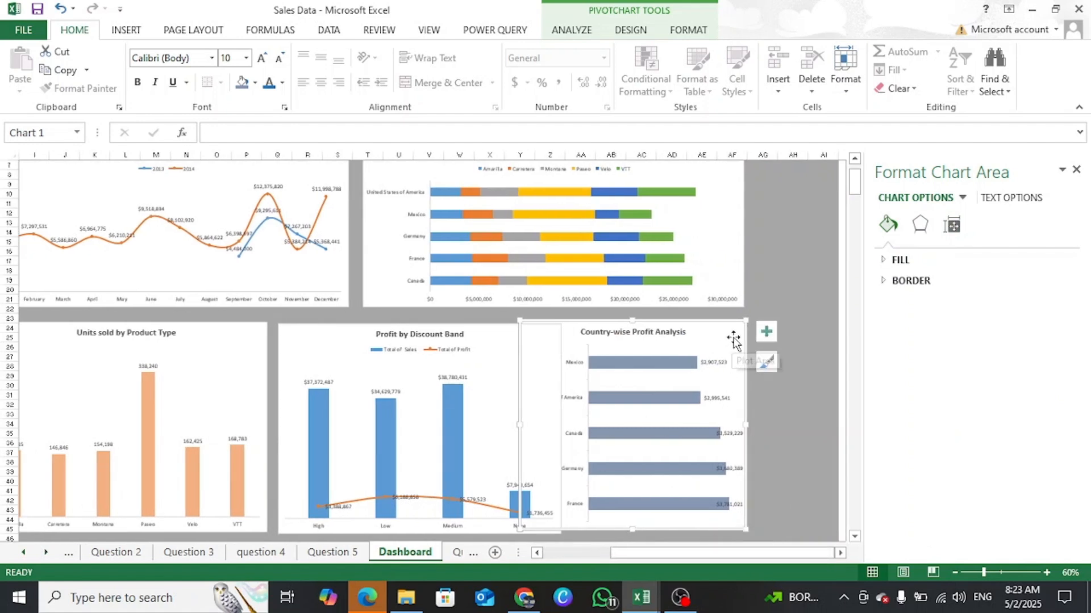
drag(732, 339, 778, 339)
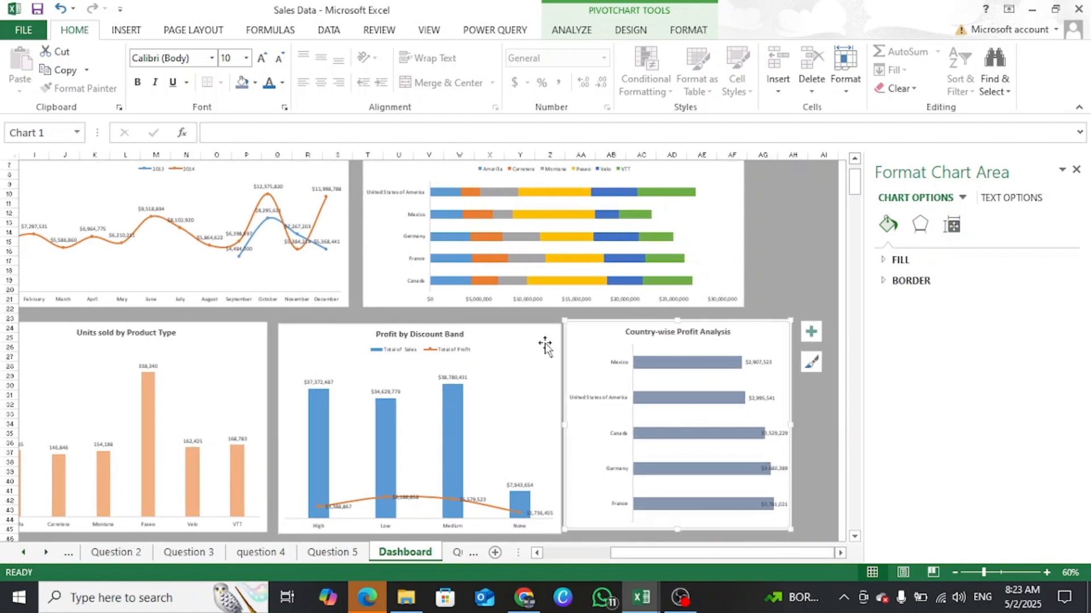
click(523, 339)
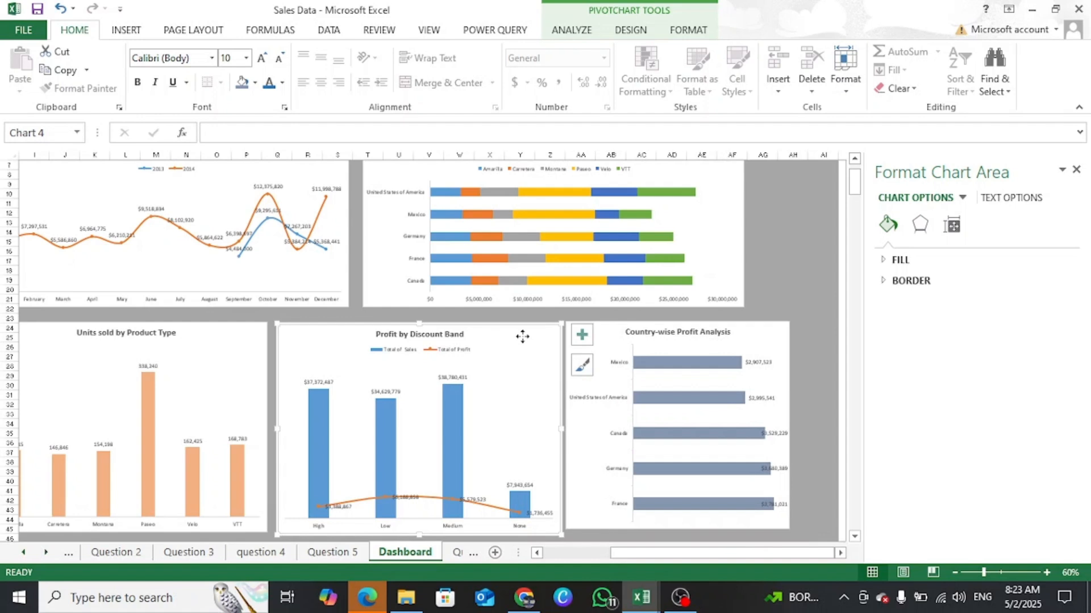
drag(523, 336, 514, 336)
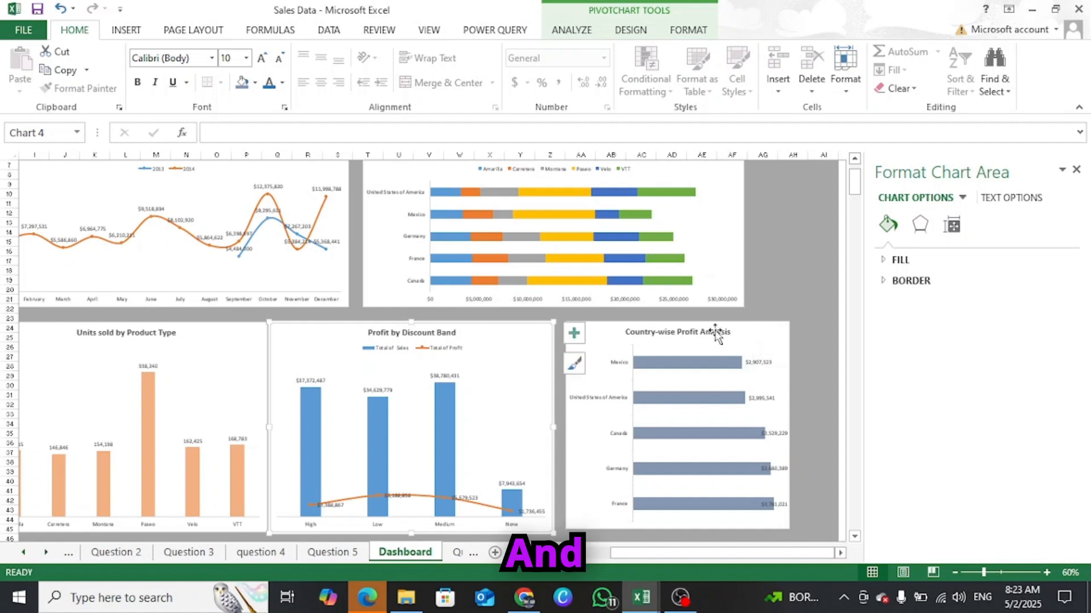
Set the width of the Country-wise Profit Analysis chart to 6.14".
click(781, 336)
click(953, 226)
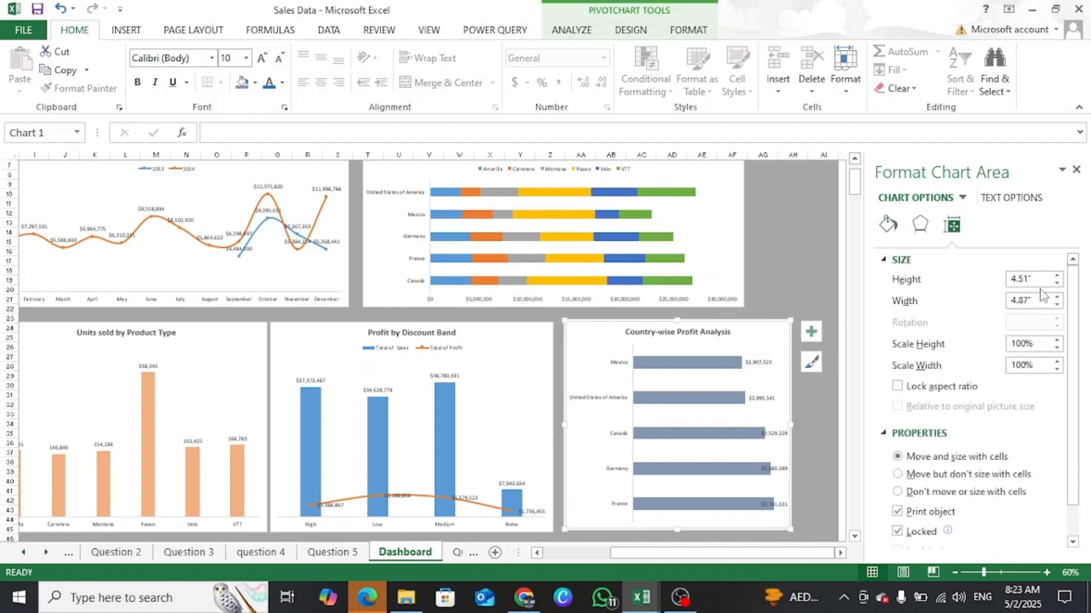
drag(1039, 301, 997, 314)
text(6.14")
Check the Profit by Discount Band chart's height and set the Country-wise Profit Analysis chart's height to the same 4.56".
click(536, 348)
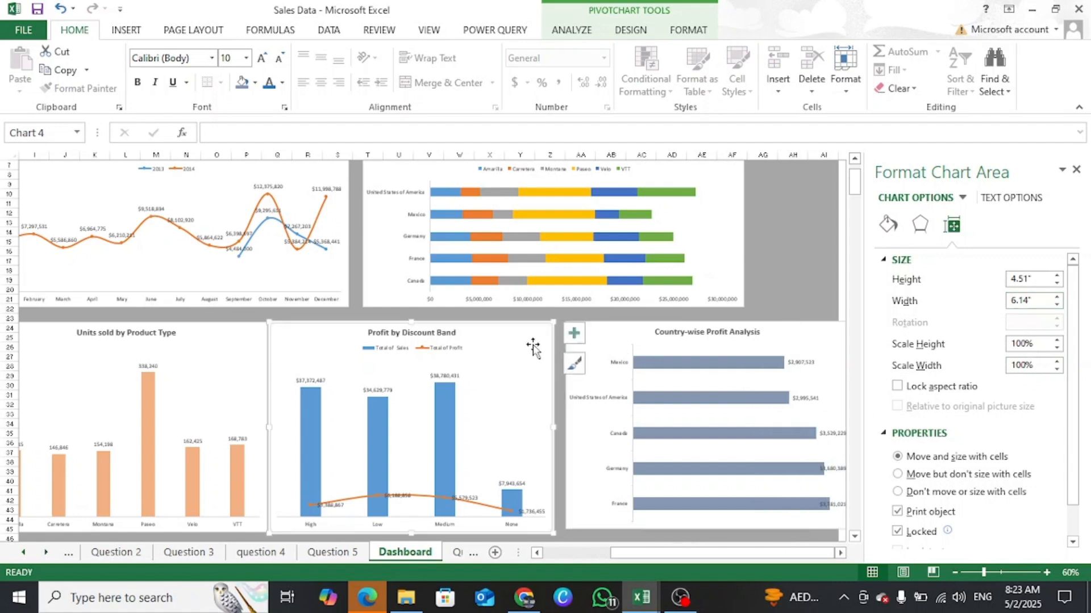
click(950, 232)
drag(1035, 279, 962, 291)
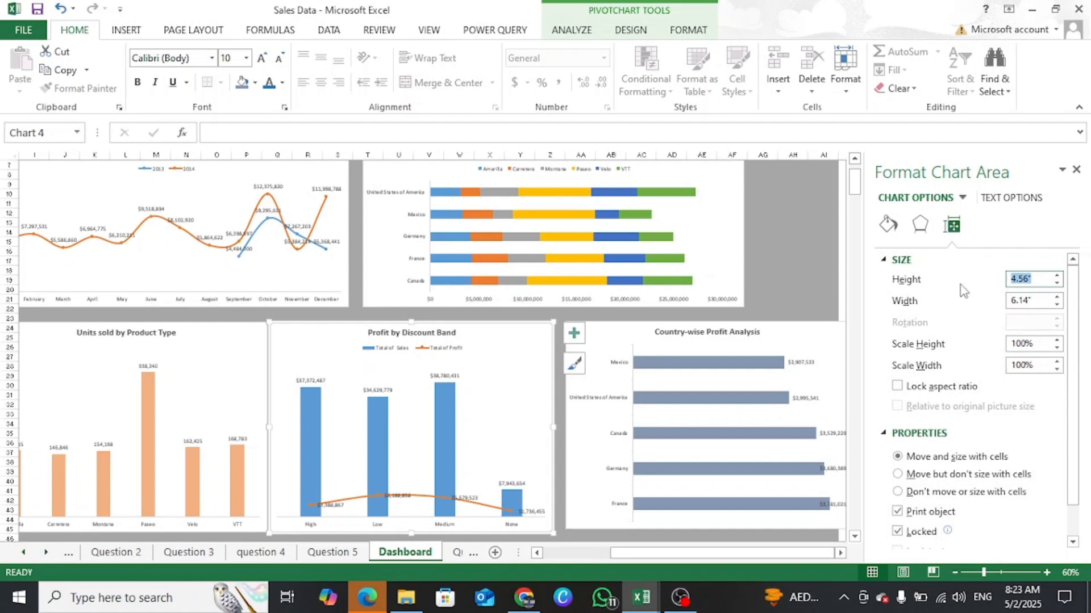
click(832, 358)
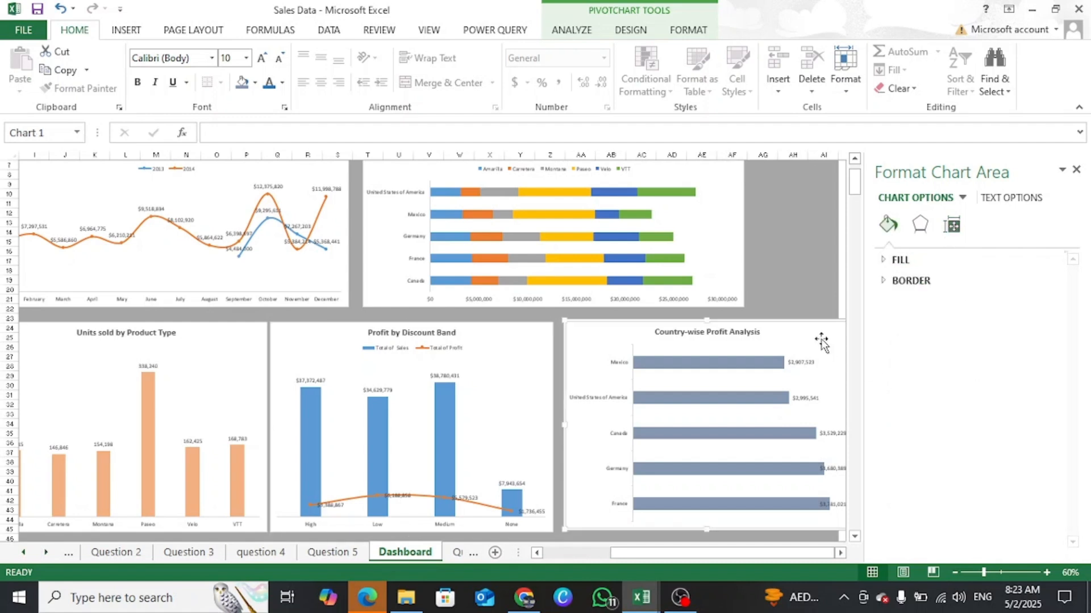
click(952, 226)
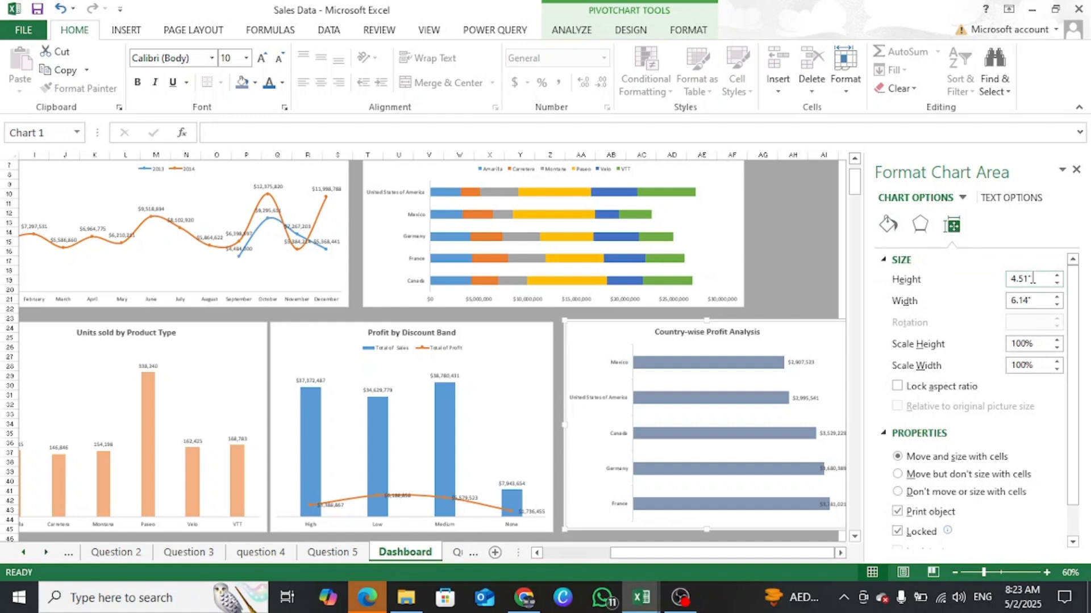
drag(1032, 278, 979, 279)
text(4.56)
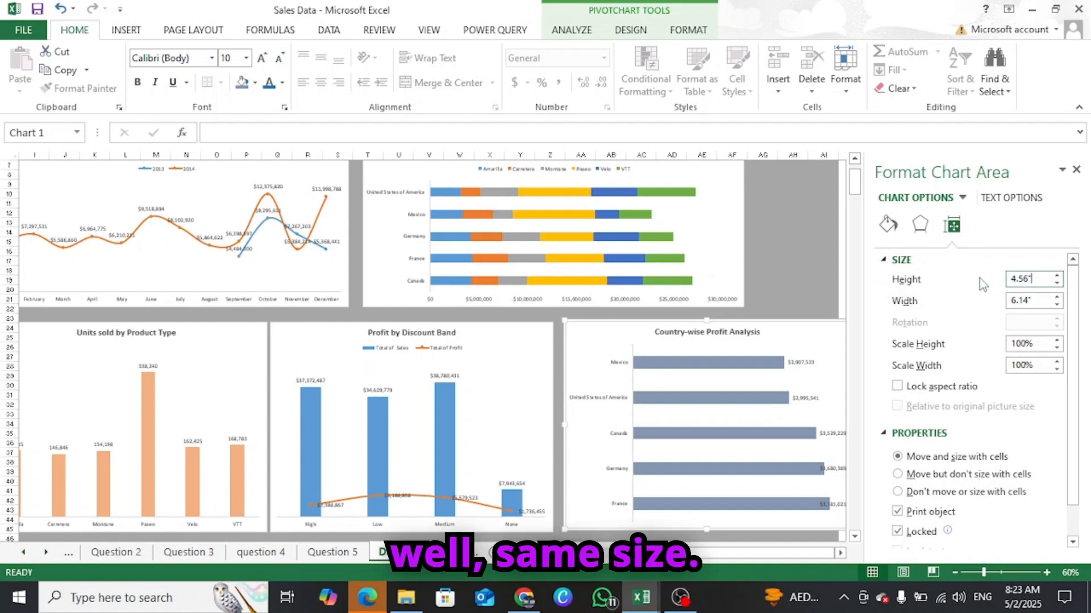
key(Return)
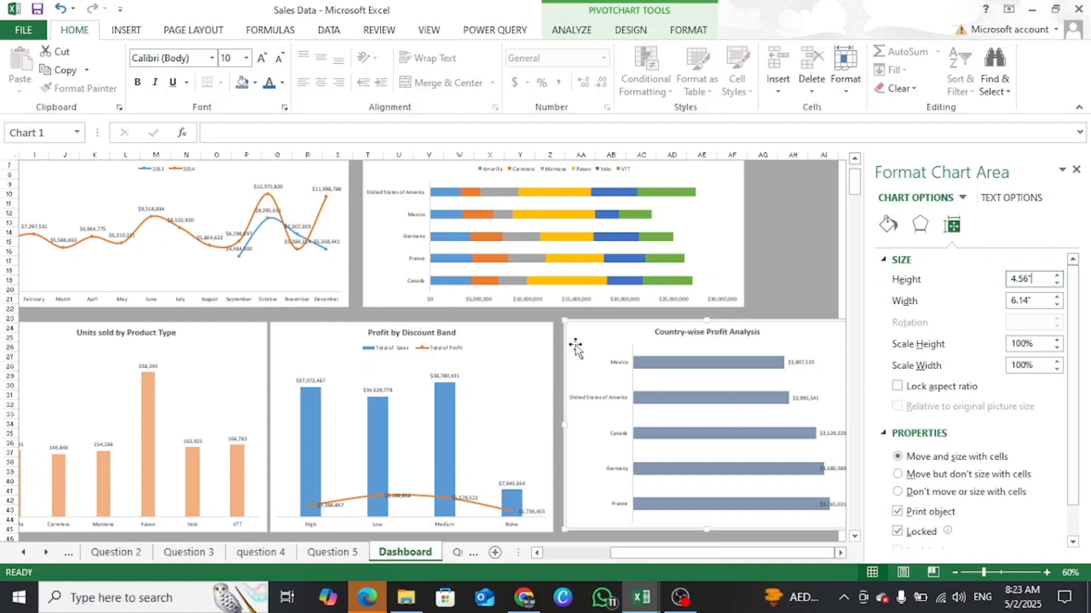
Nudge the Profit by Discount Band chart slightly toward Country-wise Profit Analysis to even out the gaps in the lower row.
click(535, 359)
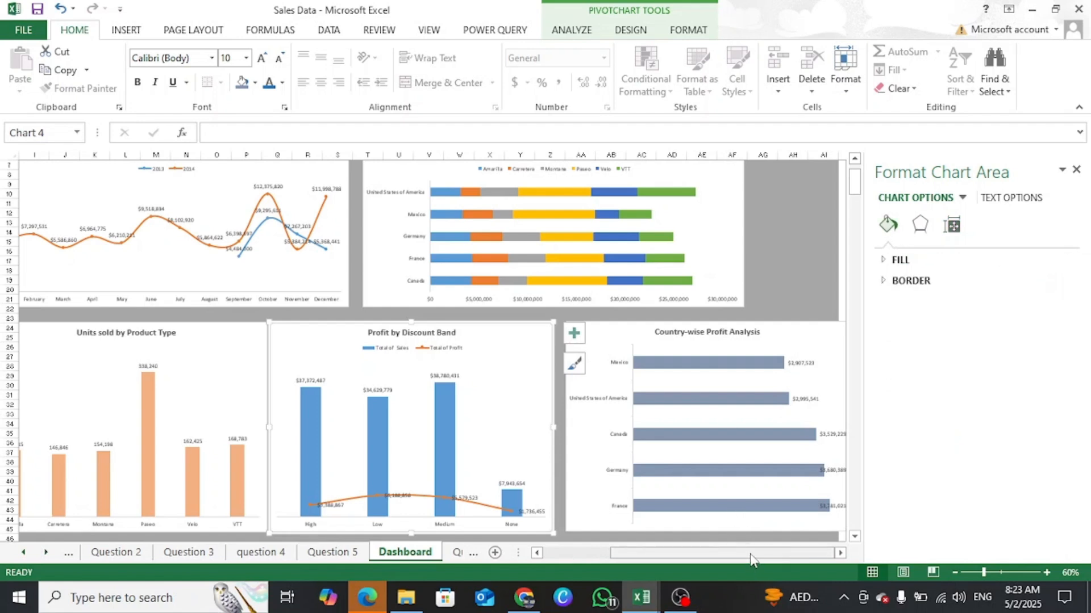
drag(753, 553, 723, 560)
drag(595, 338, 600, 336)
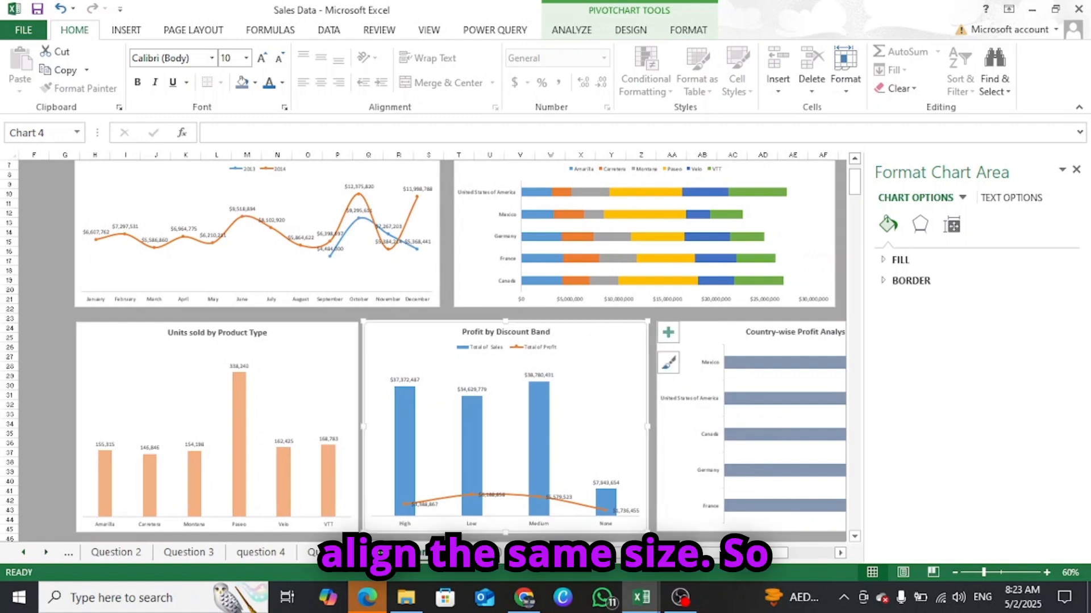
Shift the dashboard title to about columns L–V, Monthly Sales Trend to about D–P, and Top Profitable Products by Country directly beside it.
mouse_move(761, 552)
mouse_down()
mouse_move(852, 556)
mouse_move(759, 544)
mouse_up()
drag(855, 188, 857, 163)
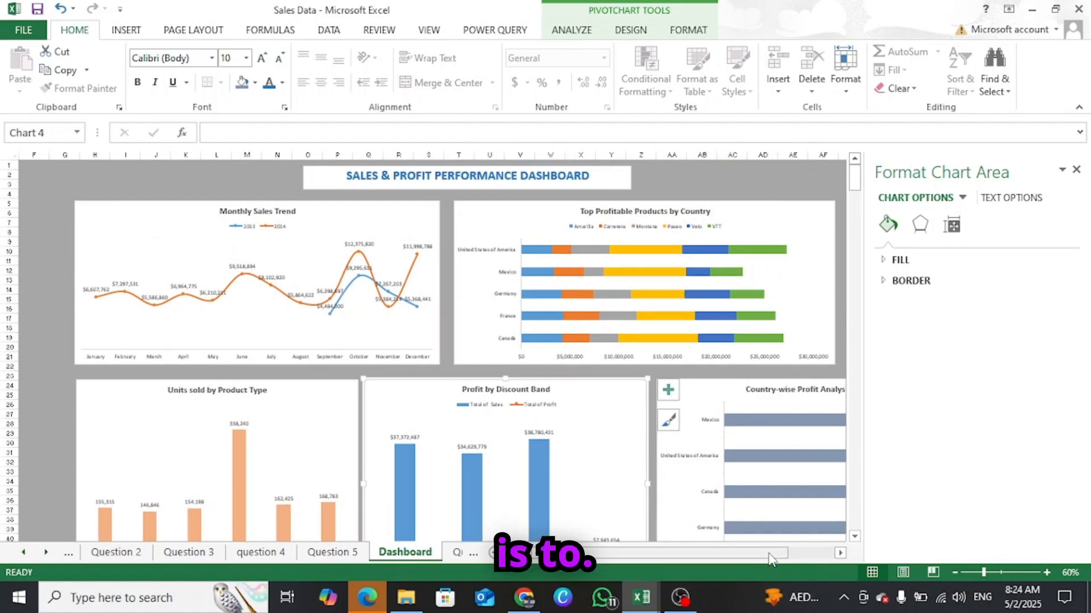
drag(779, 552, 810, 553)
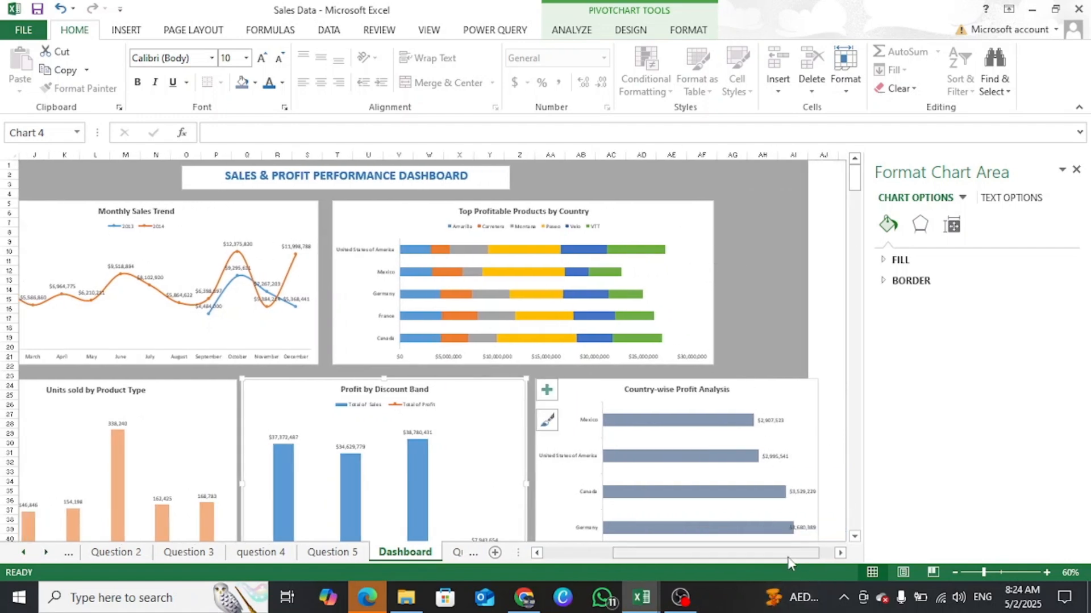
drag(787, 554, 670, 554)
click(769, 179)
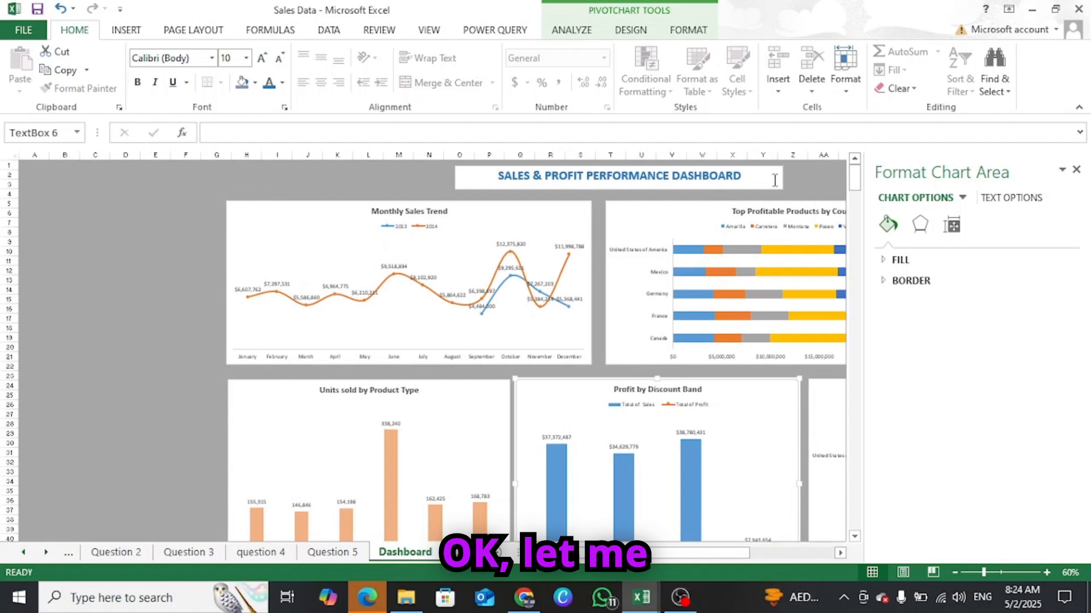
drag(781, 186, 685, 182)
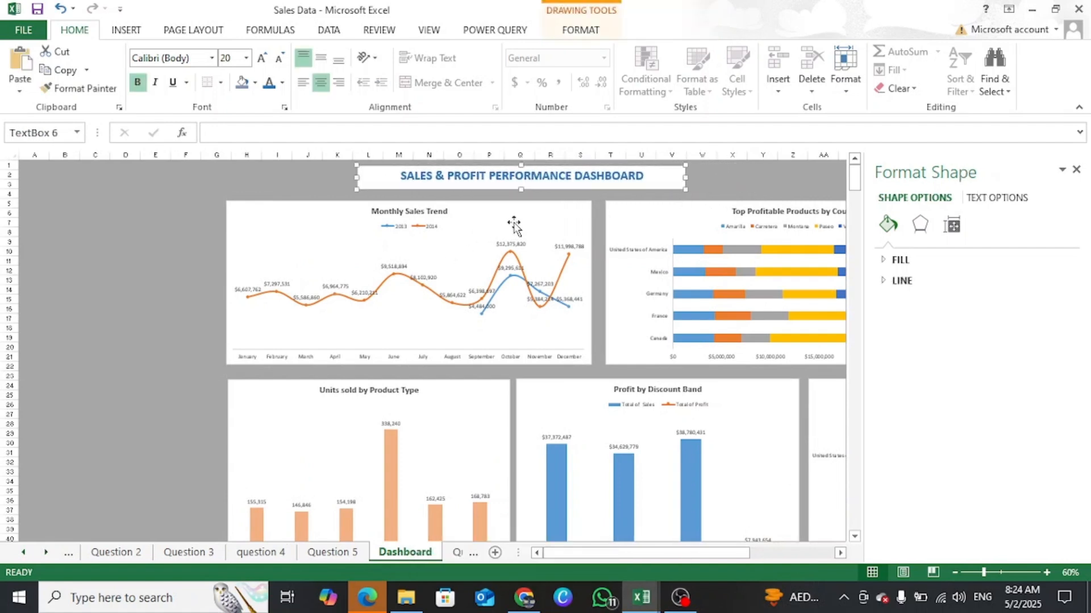
drag(511, 226, 408, 222)
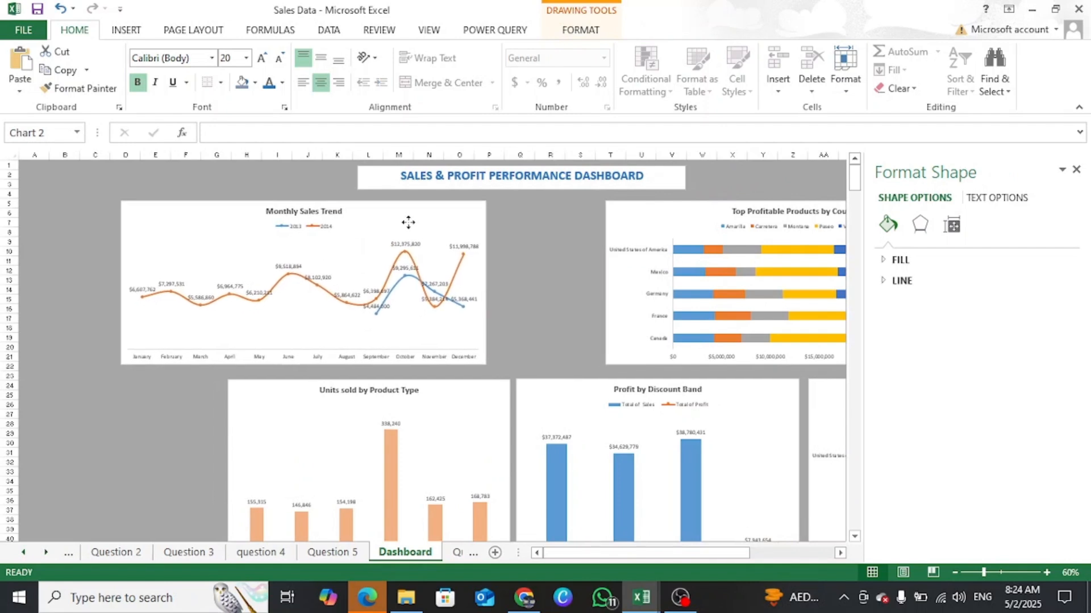
drag(700, 208, 584, 208)
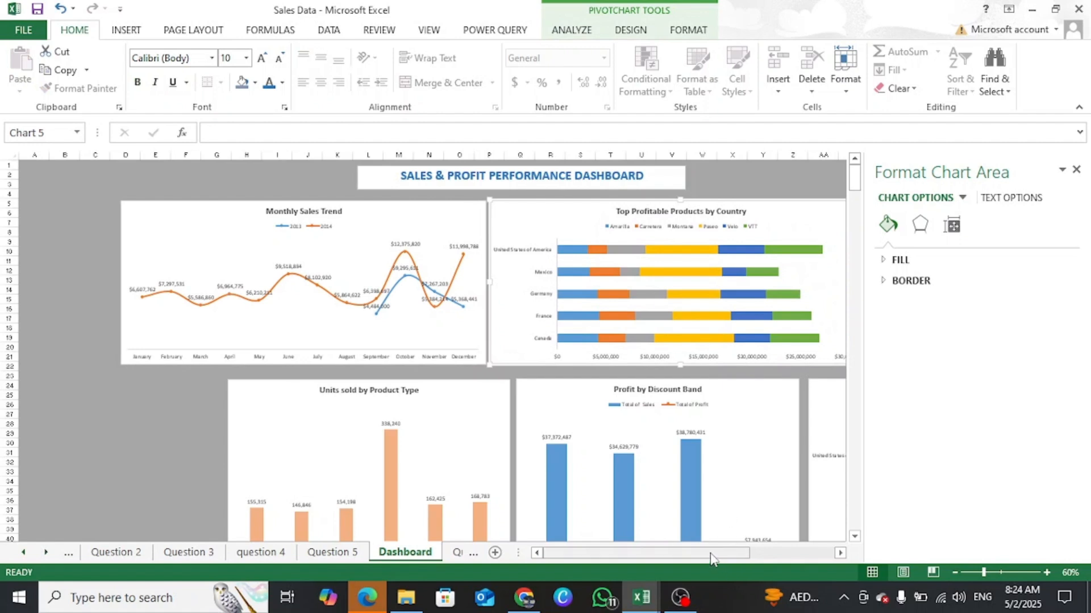
Select the three lower charts together and shift them left until Units sold by Product Type starts at about column D, under Monthly Sales Trend.
click(500, 396)
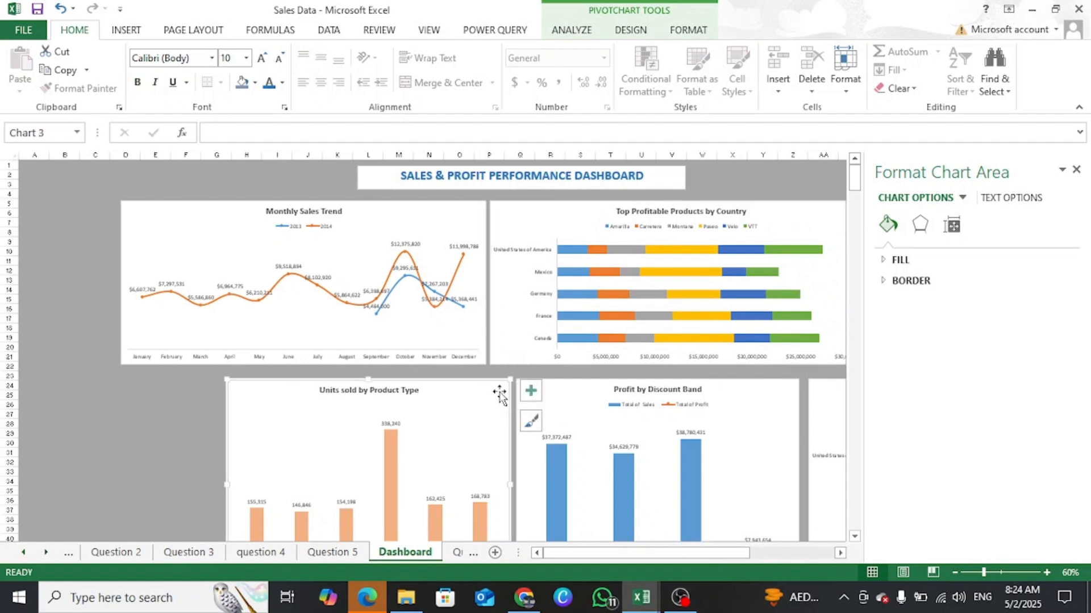
ctrl+click(782, 391)
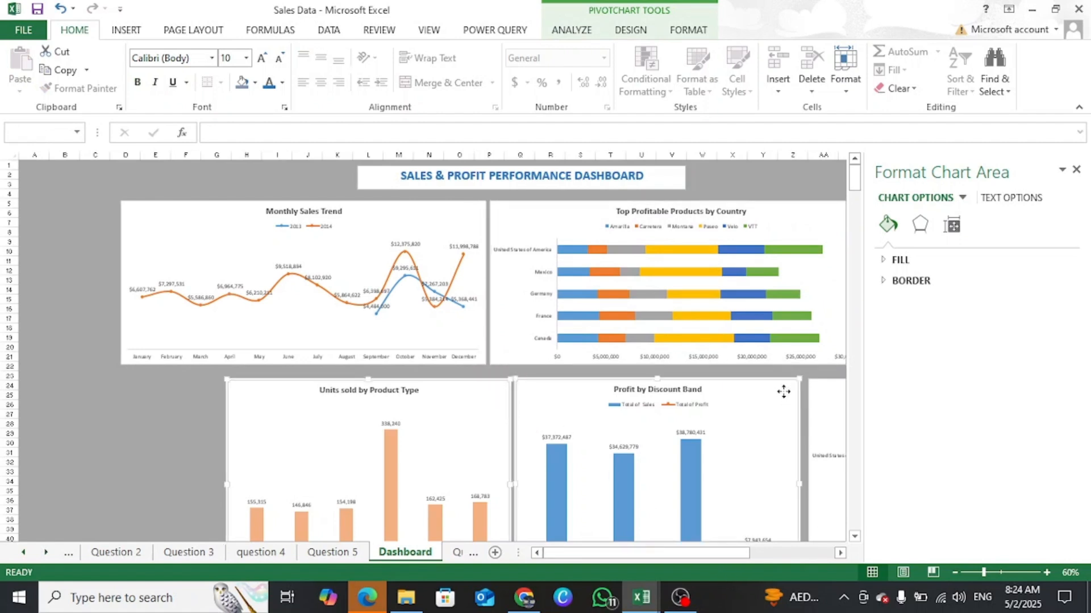
ctrl+click(822, 386)
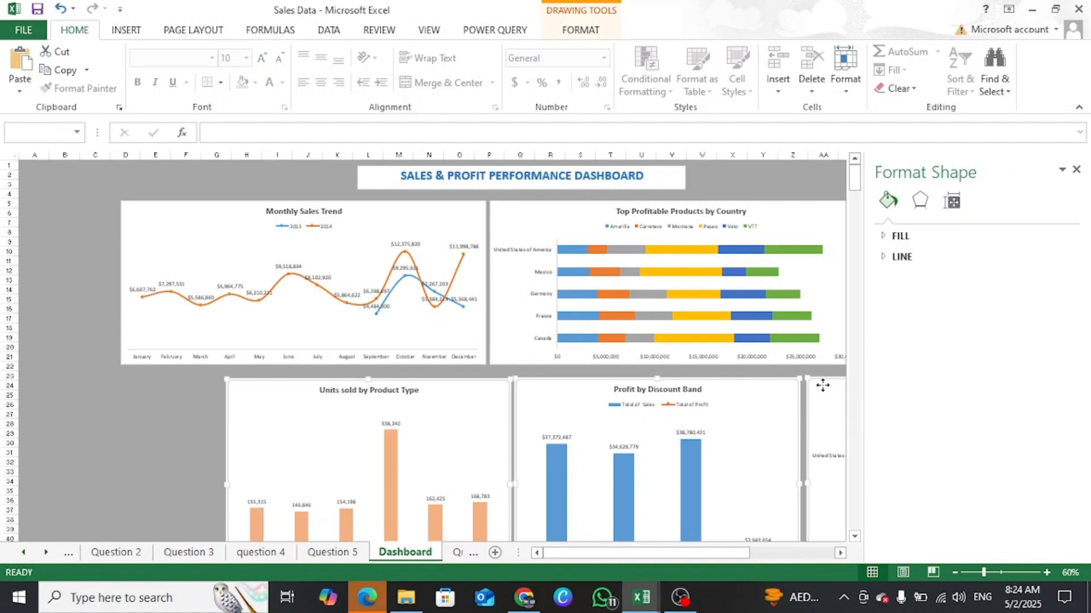
key(Left)
key(Left)
key(Left)
key(Left)
key(Left)
key(Left)
key(Left)
key(Left)
key(Left)
key(Left)
key(Left)
key(Left)
key(Left)
key(Left)
key(Left)
key(Left)
key(Left)
key(Left)
key(Left)
key(Left)
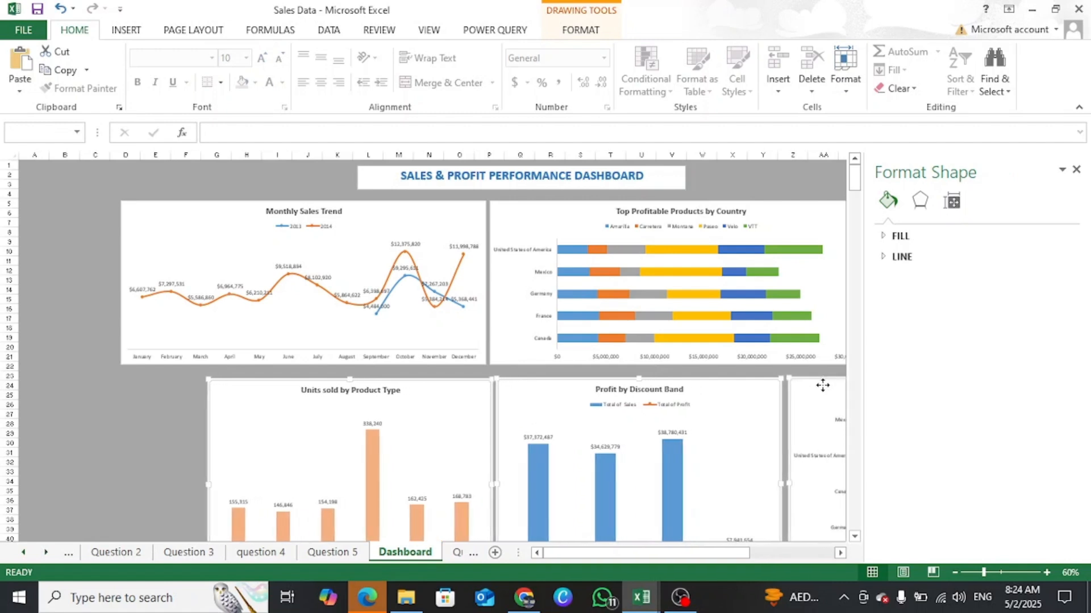
key(Left)
key(Left)
key(Left)
key(Left)
key(Left)
key(Left)
key(Left)
key(Left)
key(Left)
key(Left)
key(Left)
key(Left)
key(Left)
key(Left)
key(Left)
key(Left)
key(Left)
key(Left)
key(Left)
key(Left)
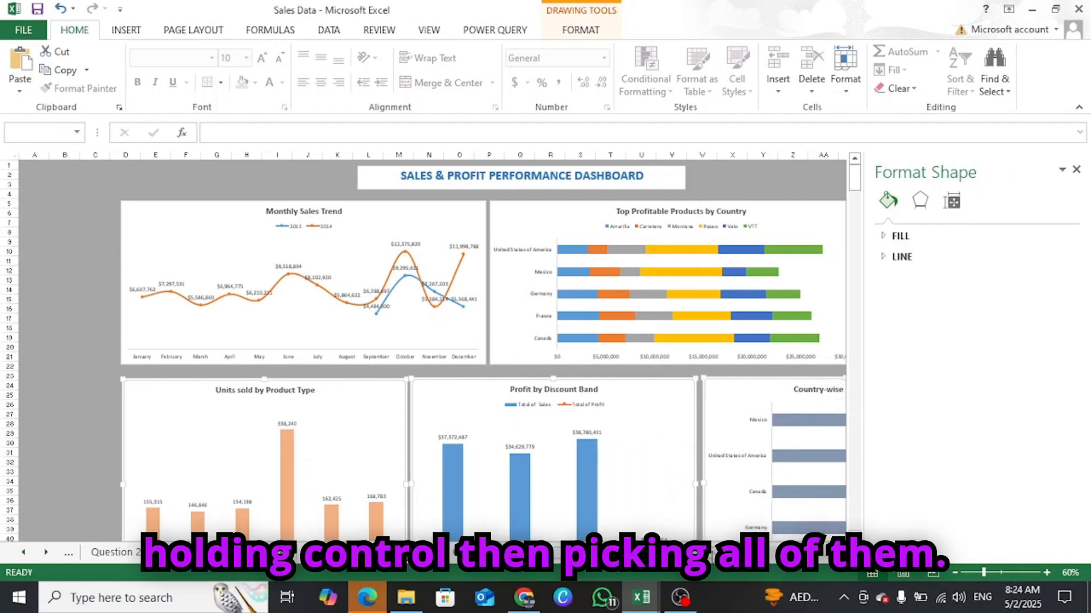
Move Top Profitable Products by Country right to start at about column S and widen it to the right edge of Country-wise Profit Analysis.
scroll(743, 539, right, 4)
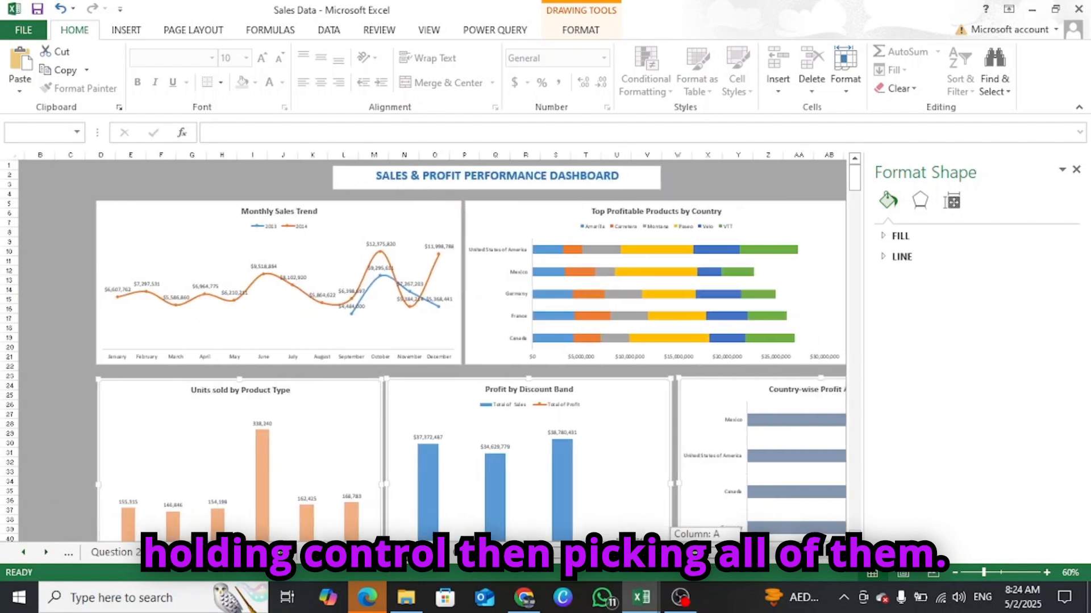
drag(698, 212, 779, 207)
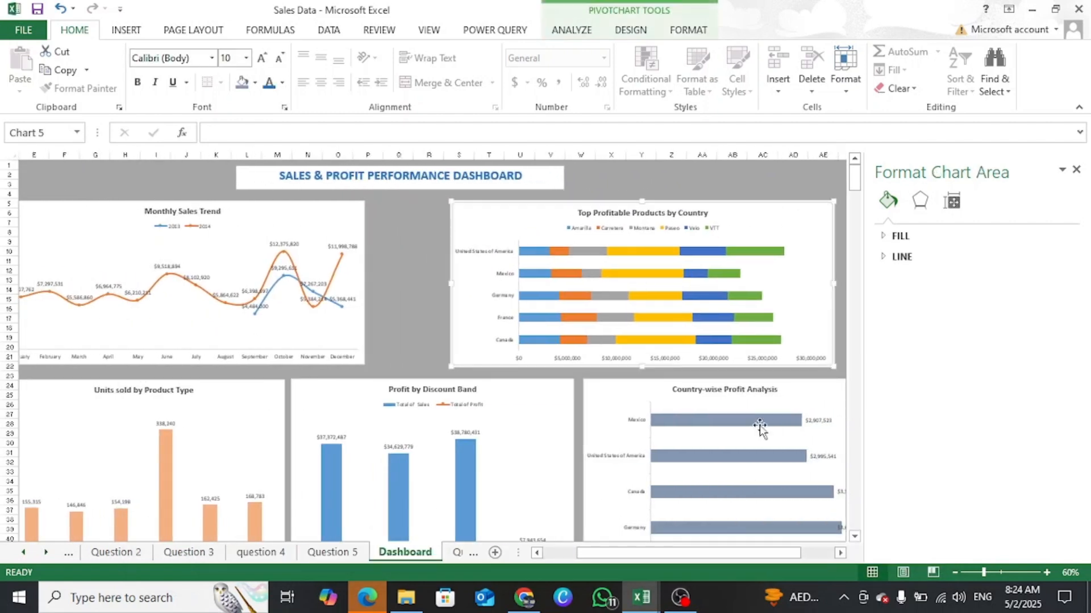
drag(786, 554, 819, 554)
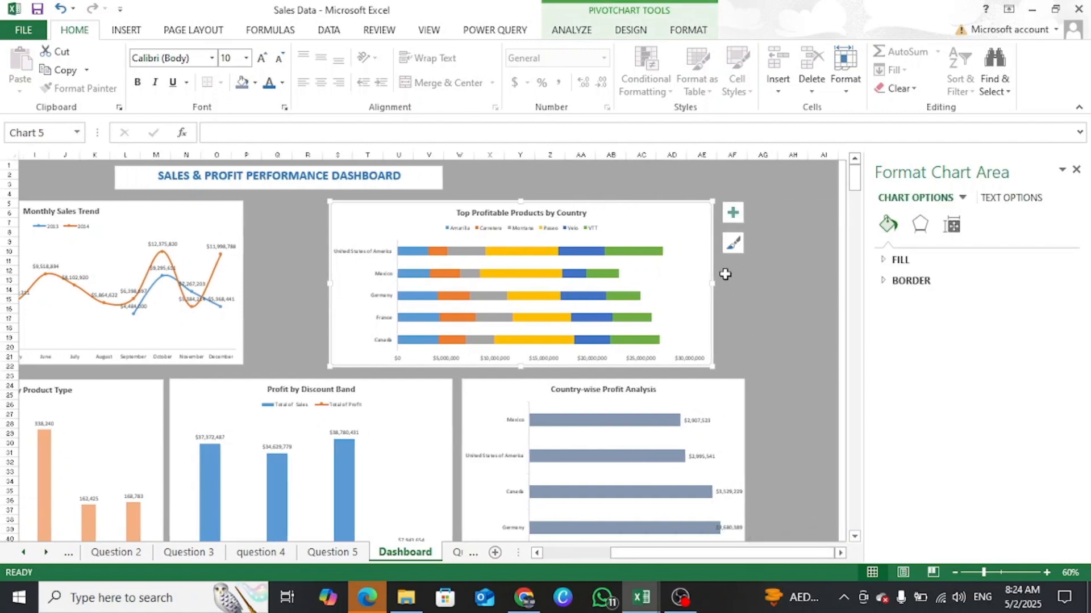
drag(716, 284, 747, 284)
Widen Monthly Sales Trend to about column R and extend both upper charts down to about row 23.
drag(631, 554, 545, 553)
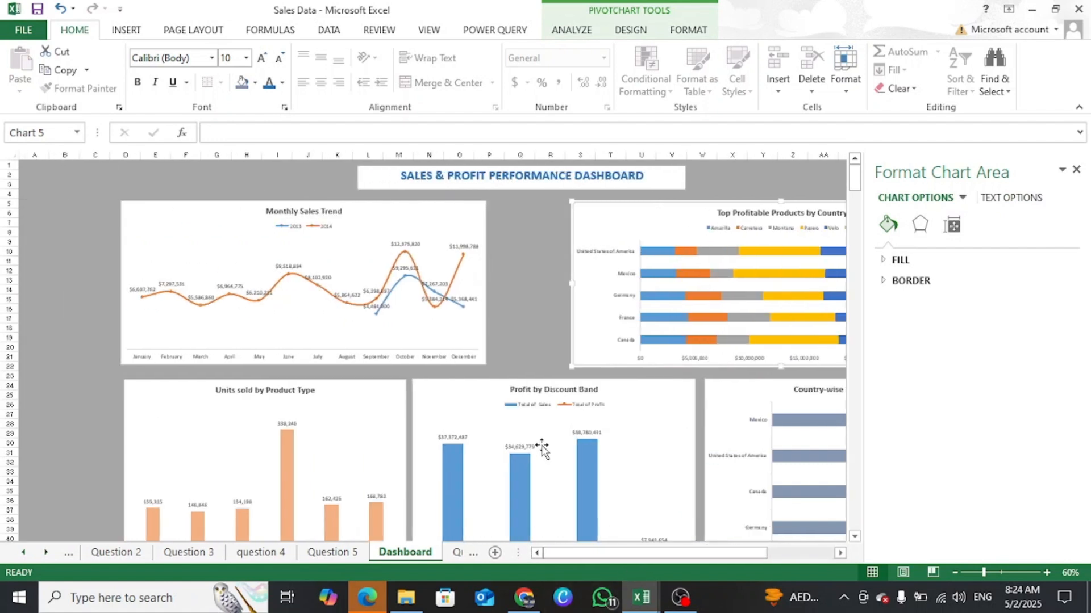
click(471, 209)
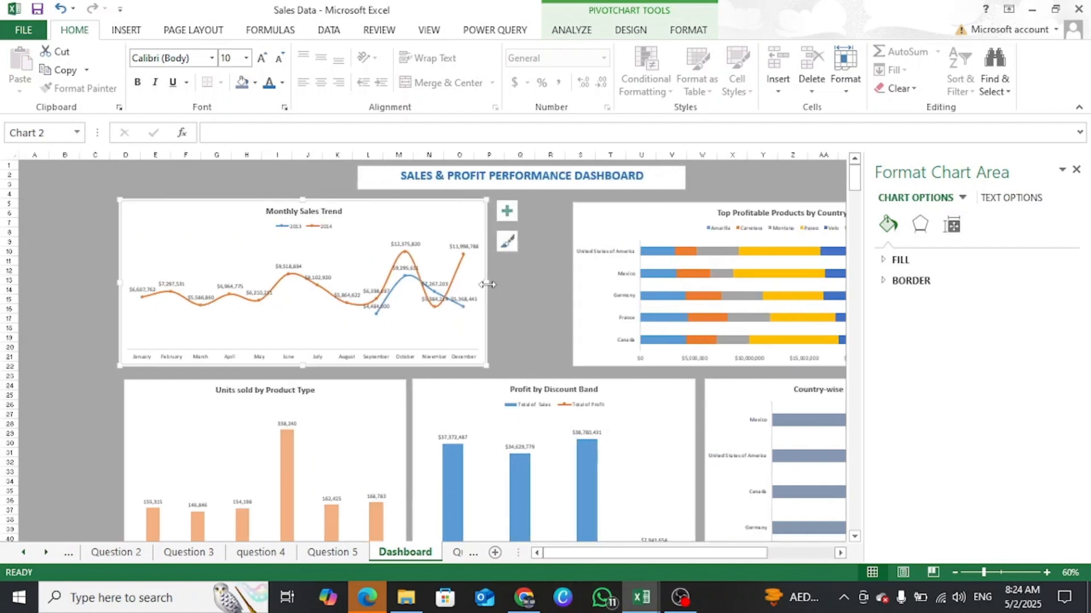
drag(487, 284, 557, 296)
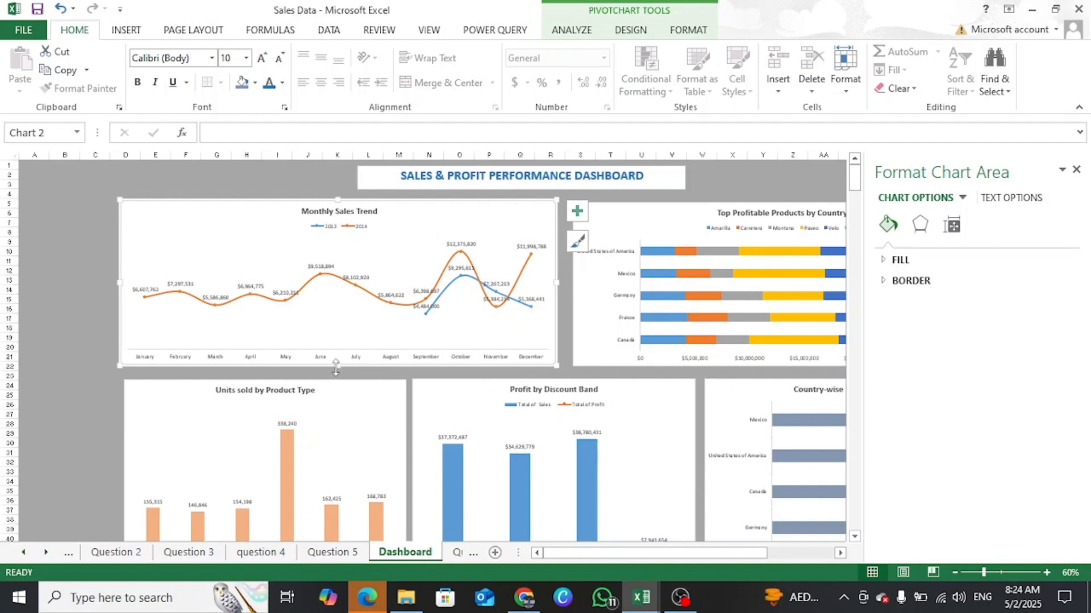
drag(338, 364, 337, 375)
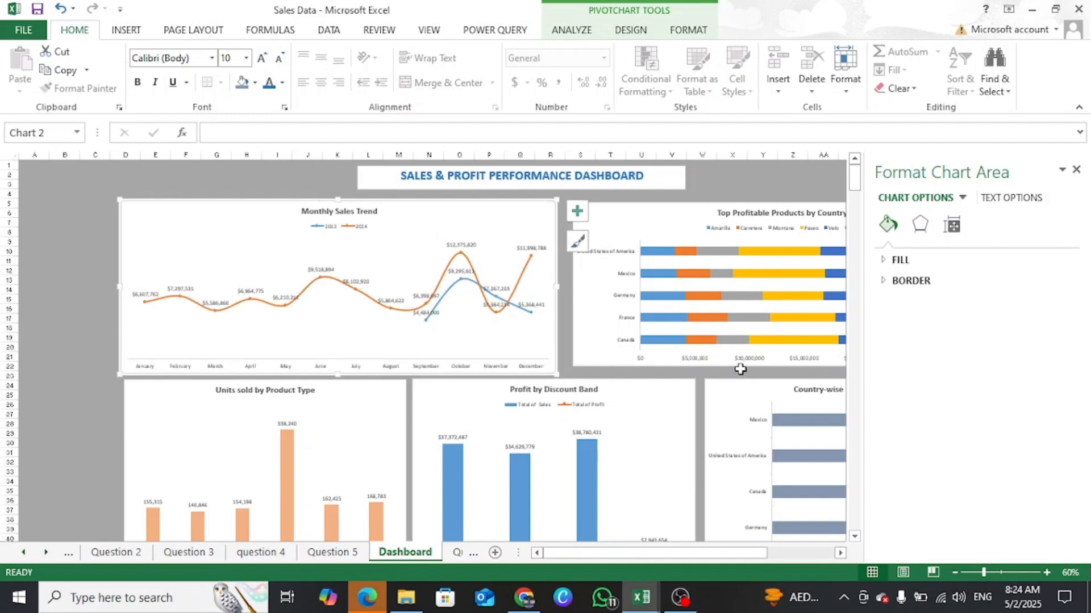
click(664, 216)
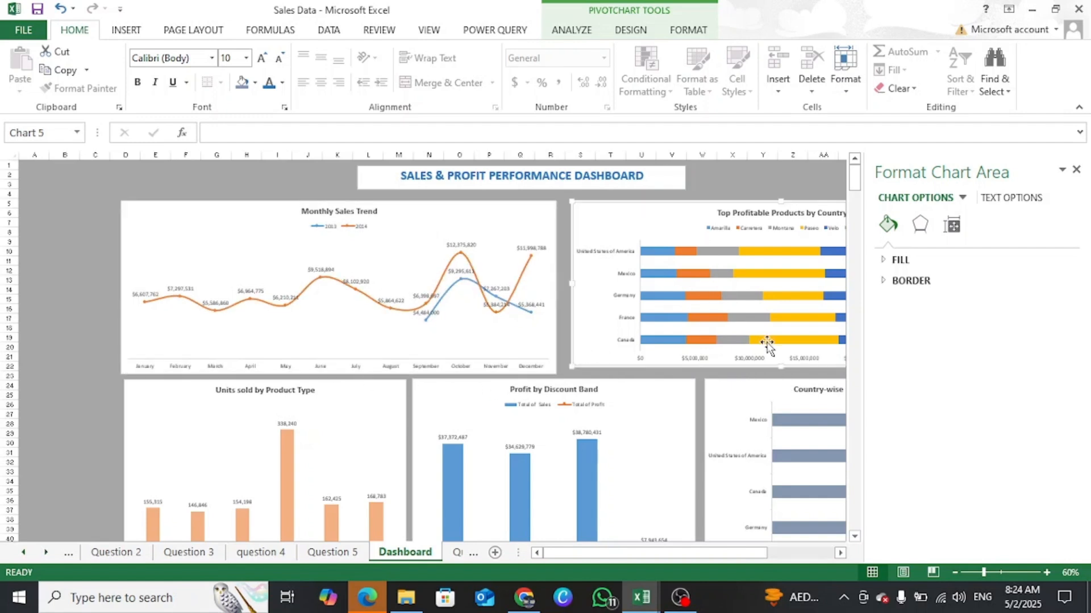
drag(781, 364, 782, 376)
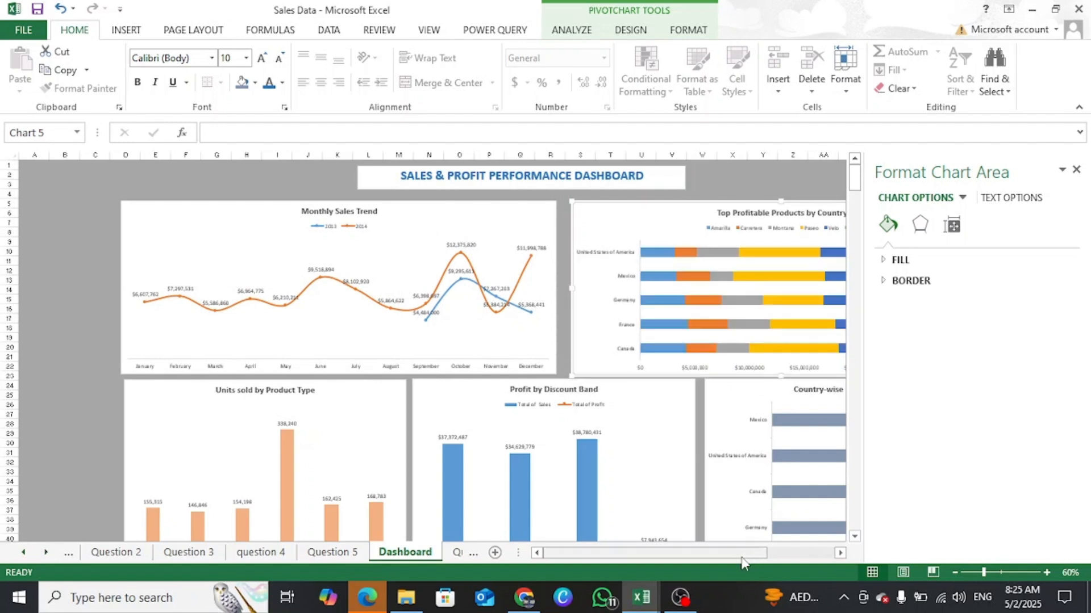
Narrow Top Profitable Products by Country slightly so its right edge lines up with Country-wise Profit Analysis below it.
drag(747, 553, 840, 547)
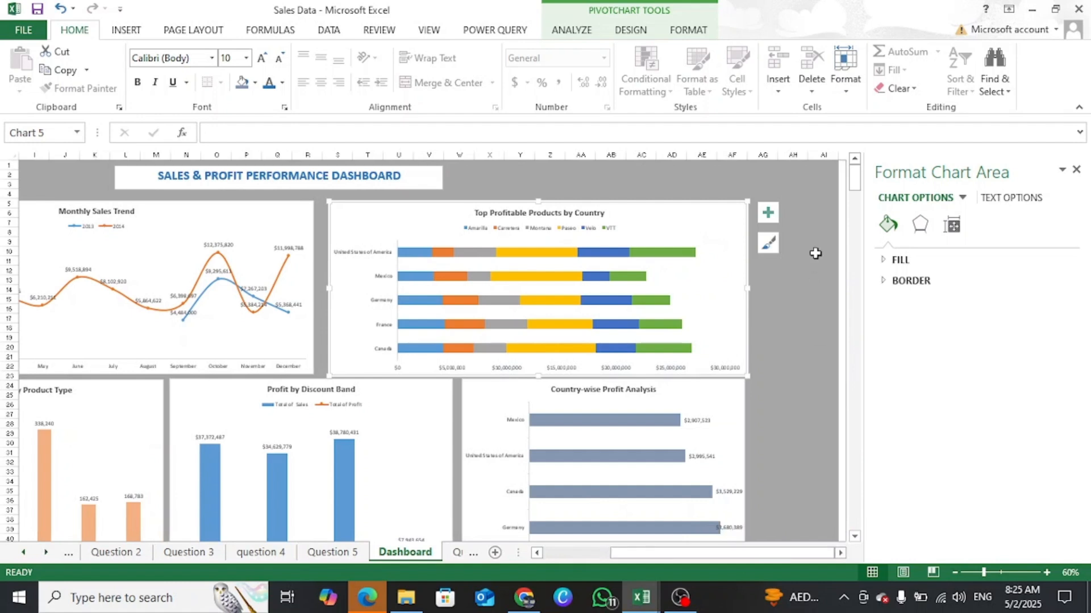
click(775, 314)
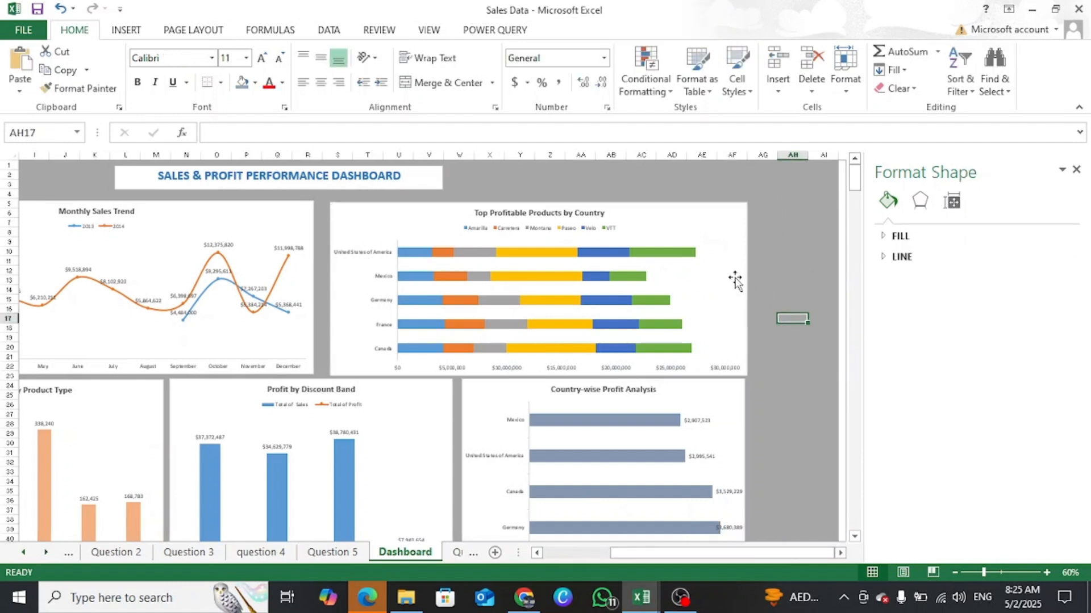
click(735, 280)
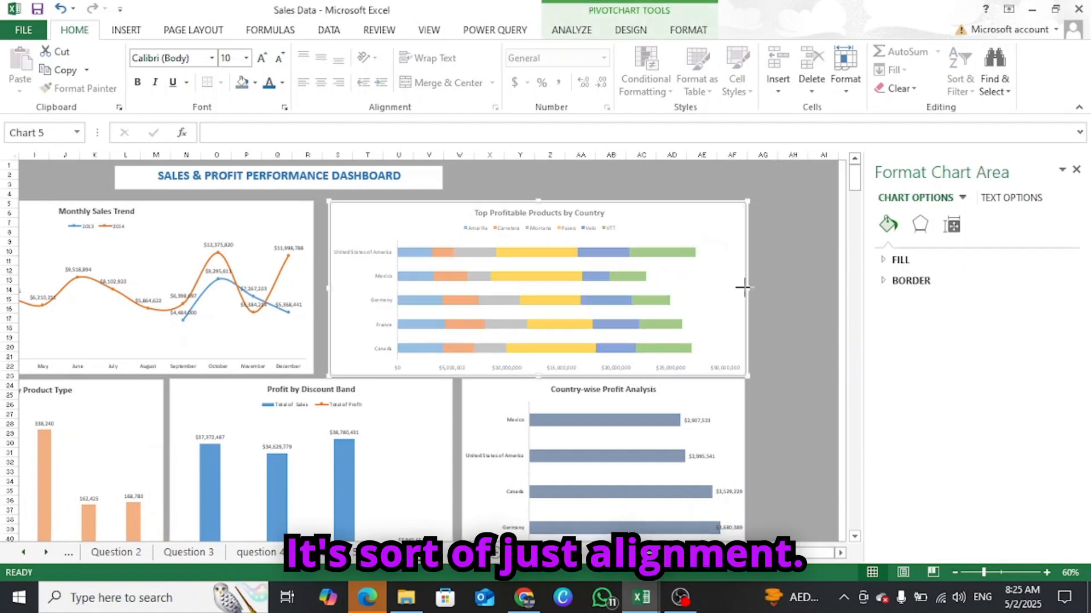
drag(742, 287, 742, 288)
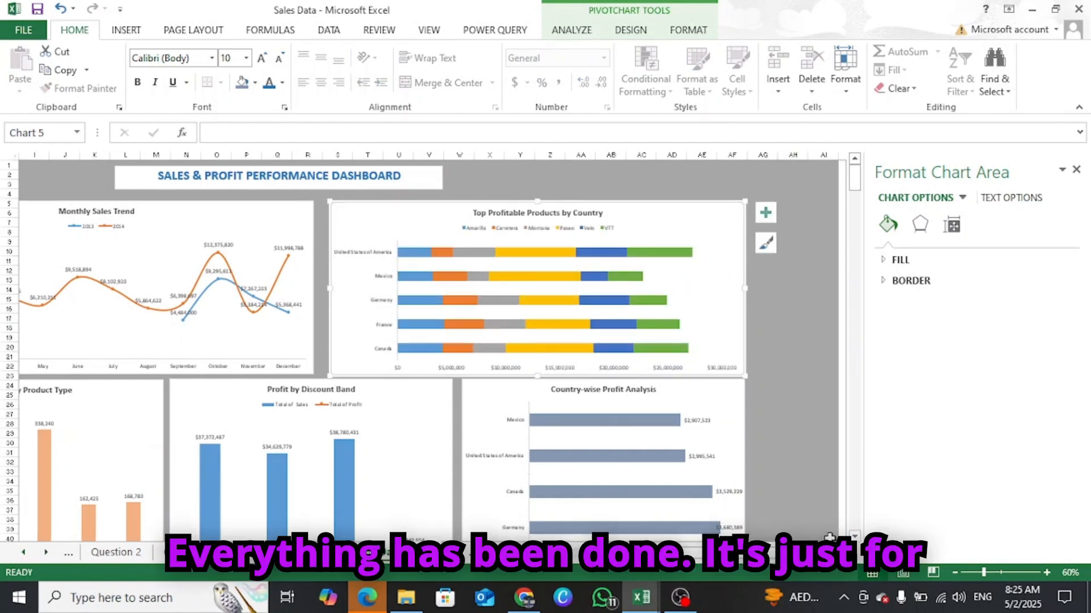
Trim the left edge of Monthly Sales Trend to line up with Units sold by Product Type, and close the formatting pane.
mouse_move(760, 553)
mouse_down()
mouse_move(690, 553)
mouse_move(763, 560)
mouse_up()
drag(771, 565, 705, 567)
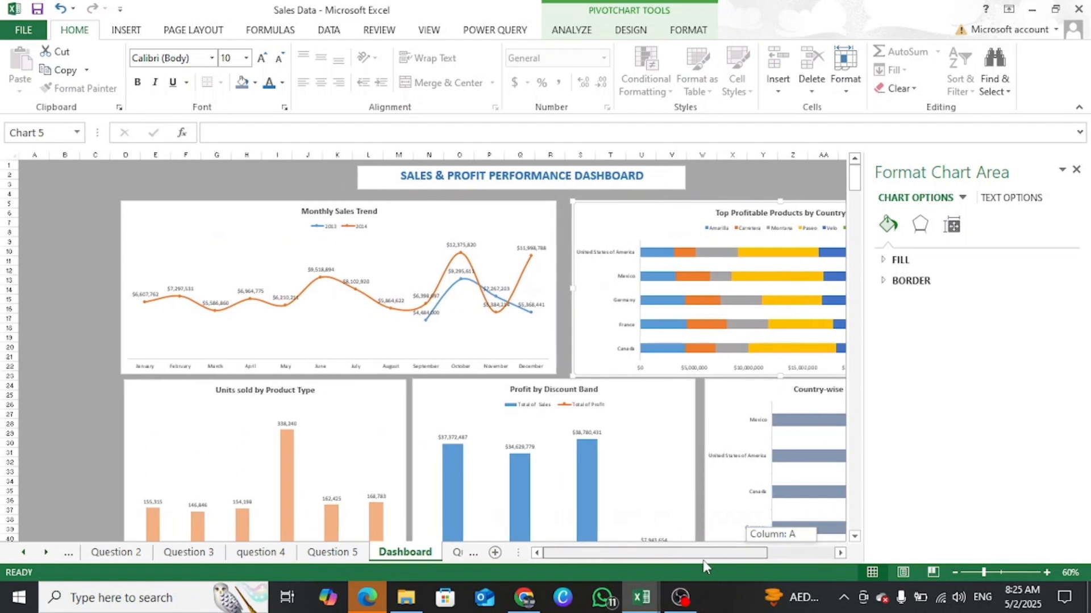
click(199, 214)
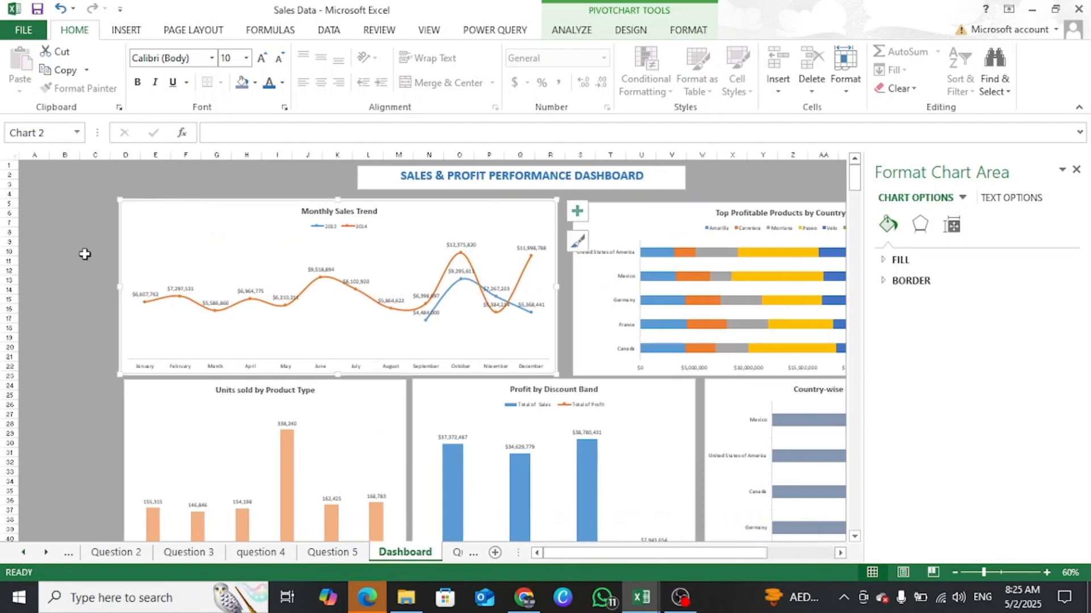
drag(122, 287, 127, 292)
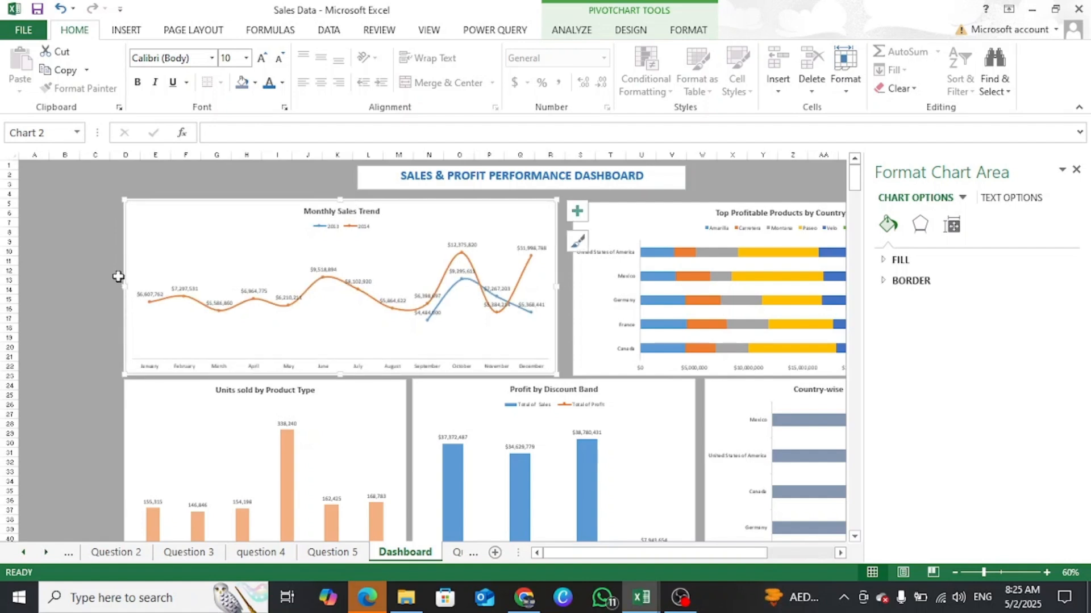
click(94, 260)
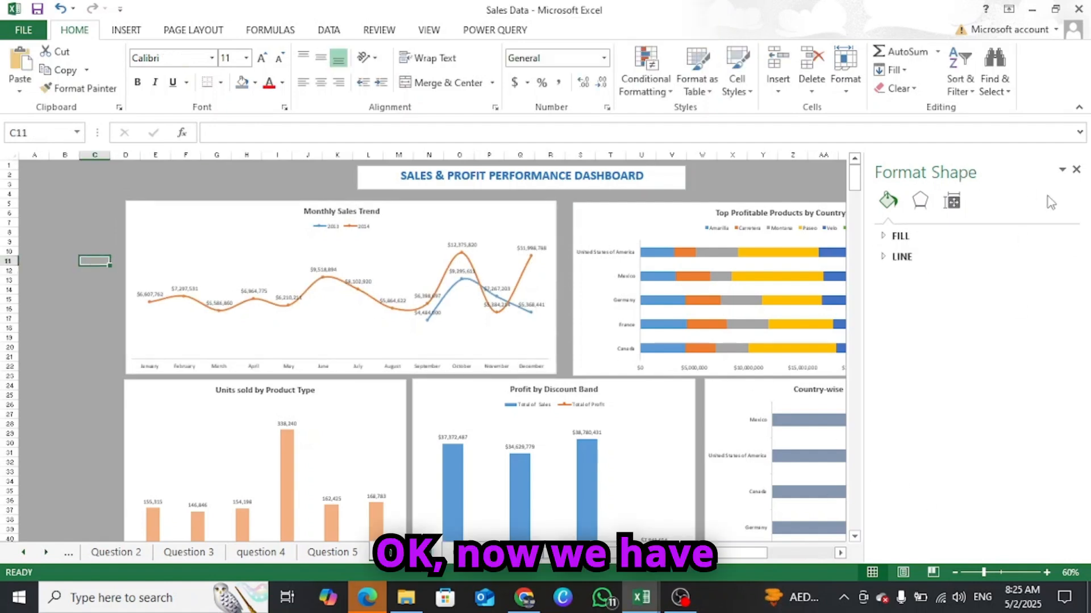
click(1076, 171)
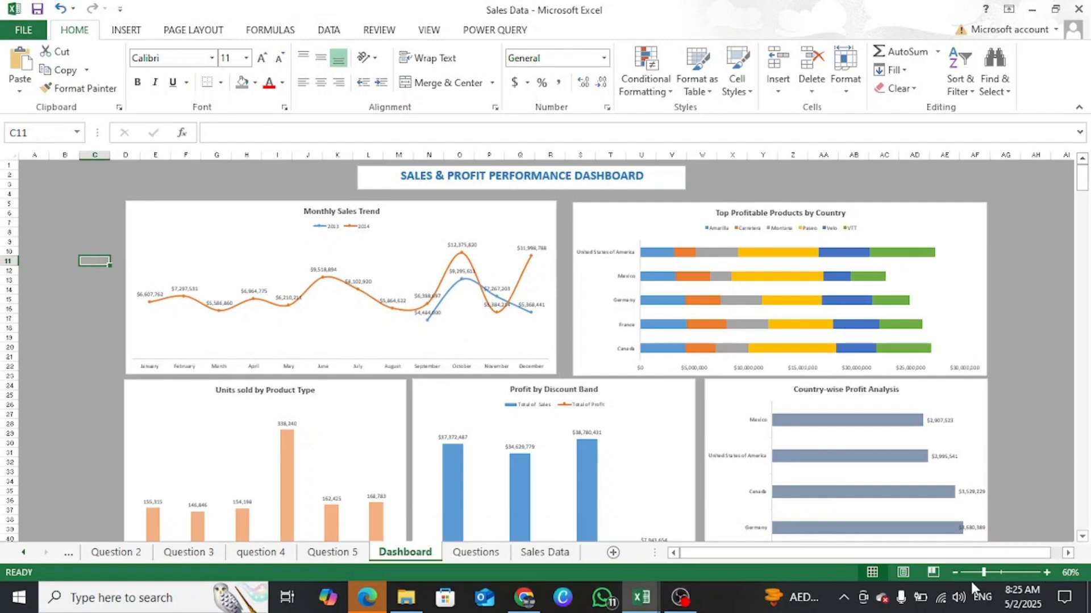
Insert Segment, Country, Product and Month Name slicers for the Top Profitable Products by Country chart.
click(956, 573)
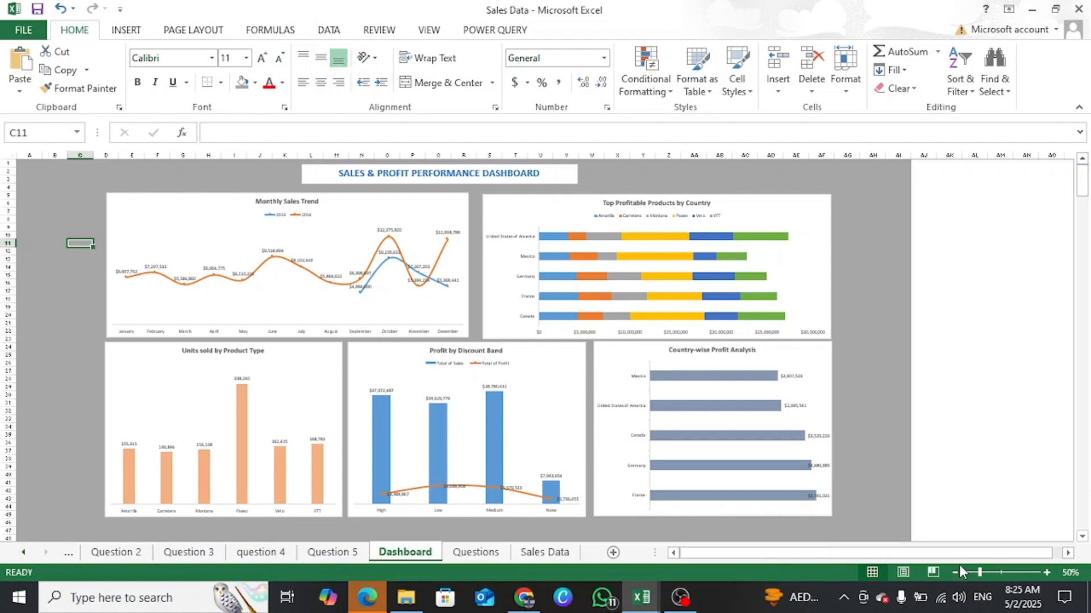
click(807, 203)
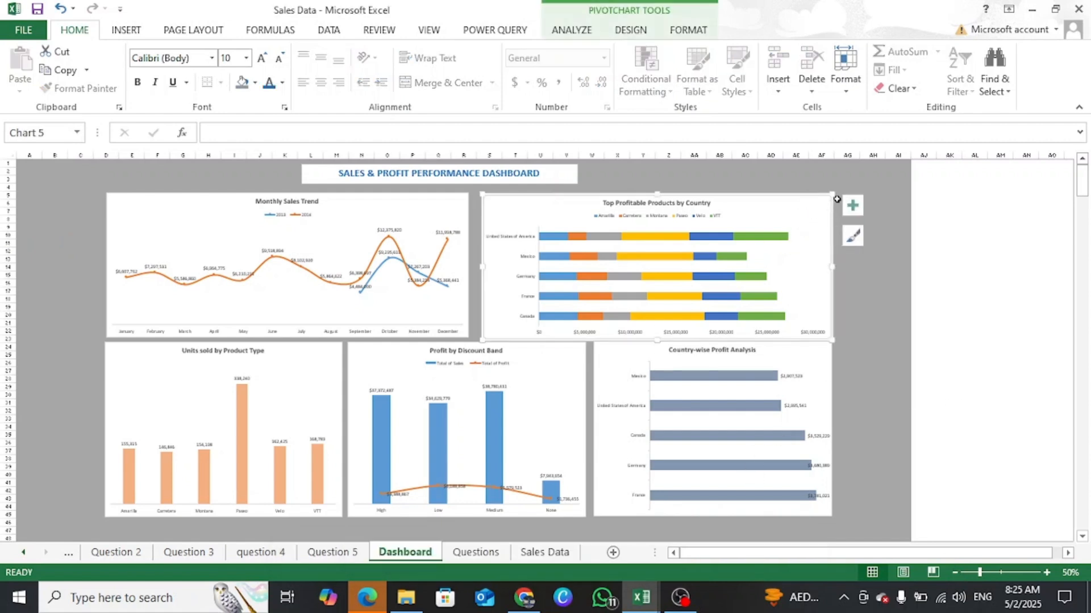
click(573, 31)
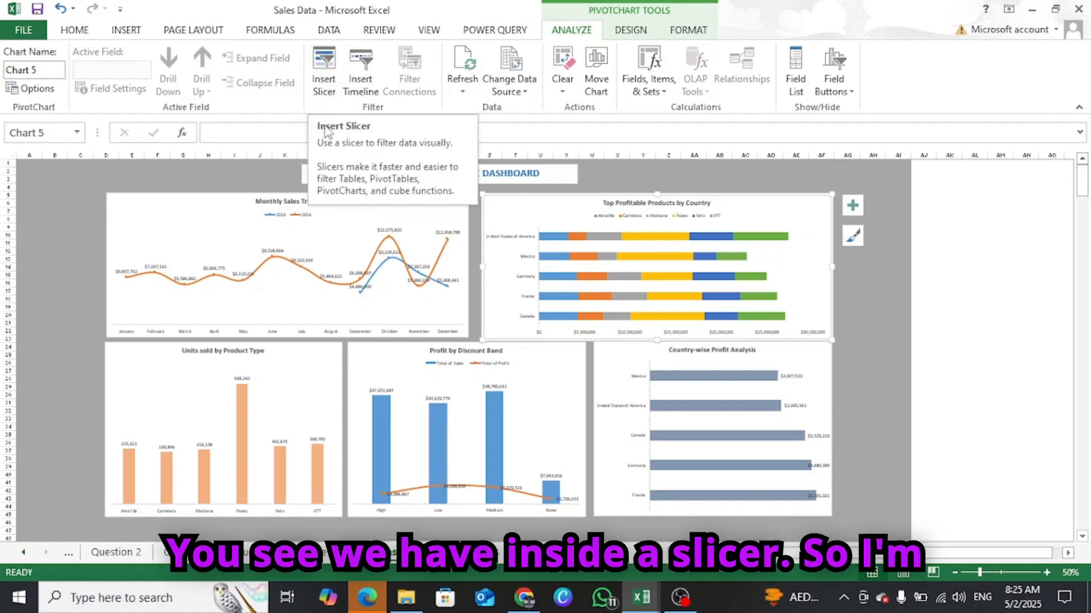
click(324, 85)
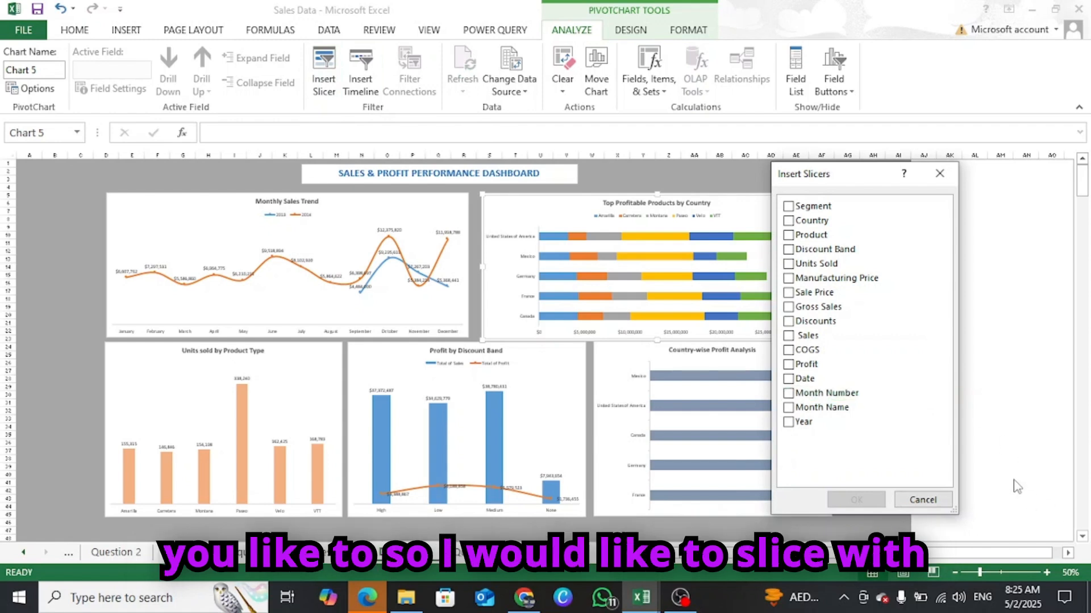
click(787, 208)
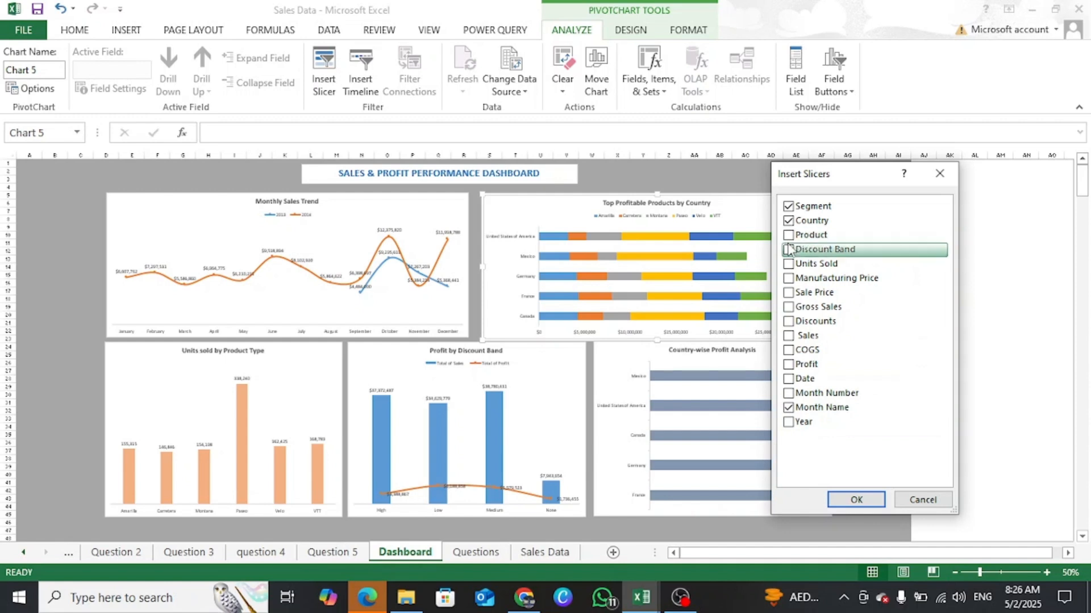
click(856, 500)
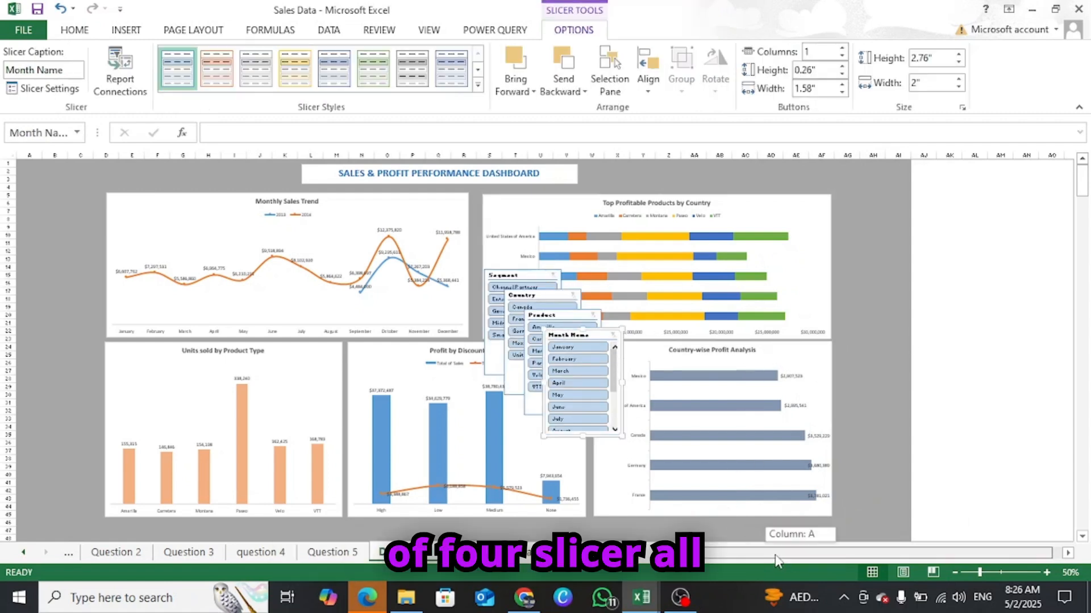
Stack the Segment, Country, Month Name and Product slicers in columns A–C, shortening Segment to about 2.1" and Country to about 2.08".
drag(530, 273, 70, 192)
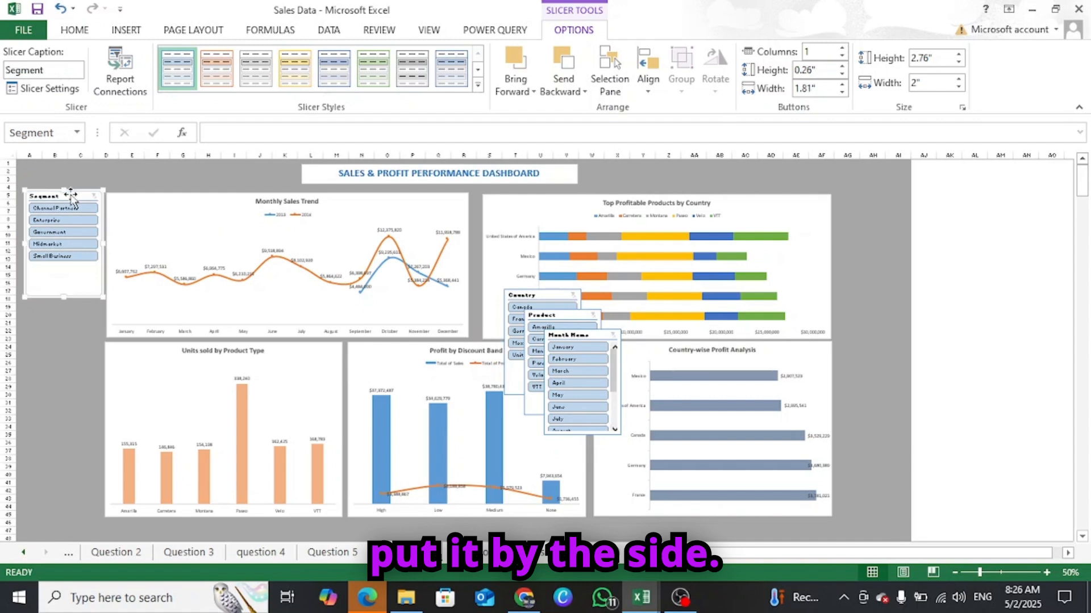
drag(62, 298, 63, 272)
drag(531, 293, 66, 281)
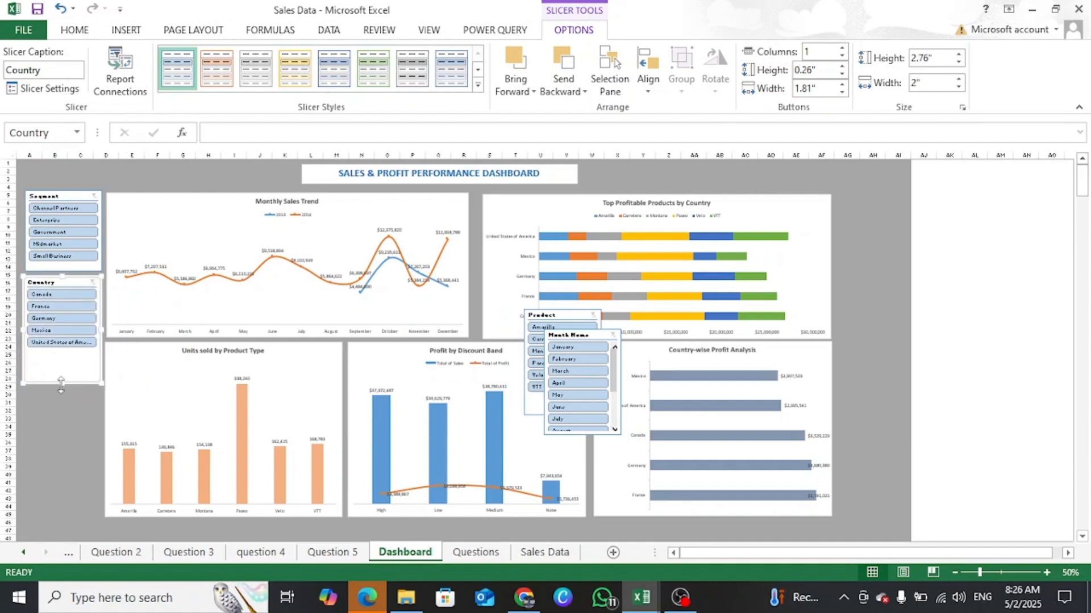
drag(61, 384, 61, 358)
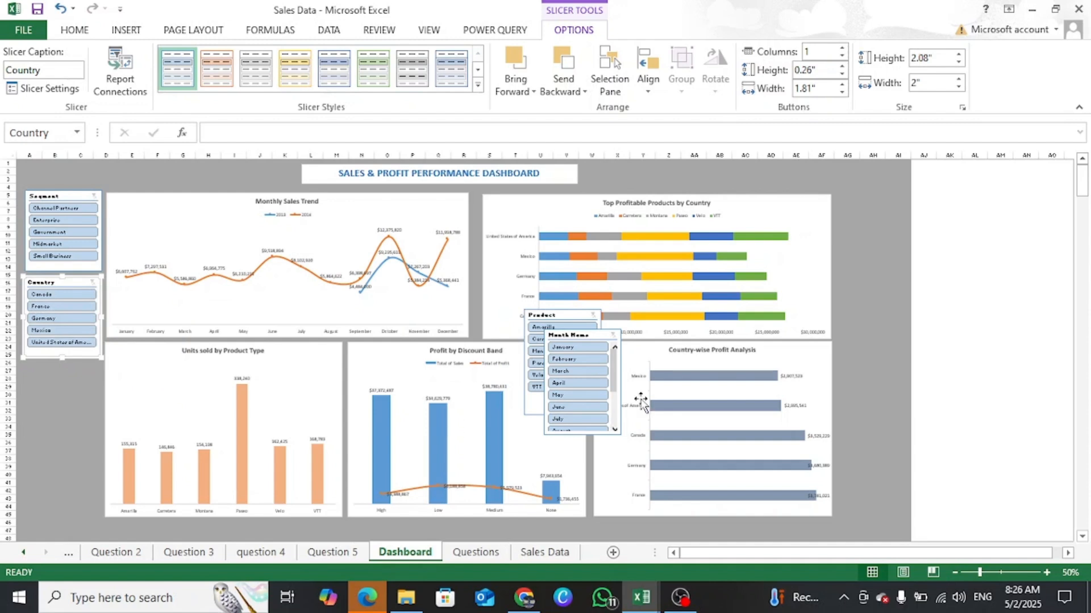
drag(591, 332, 71, 361)
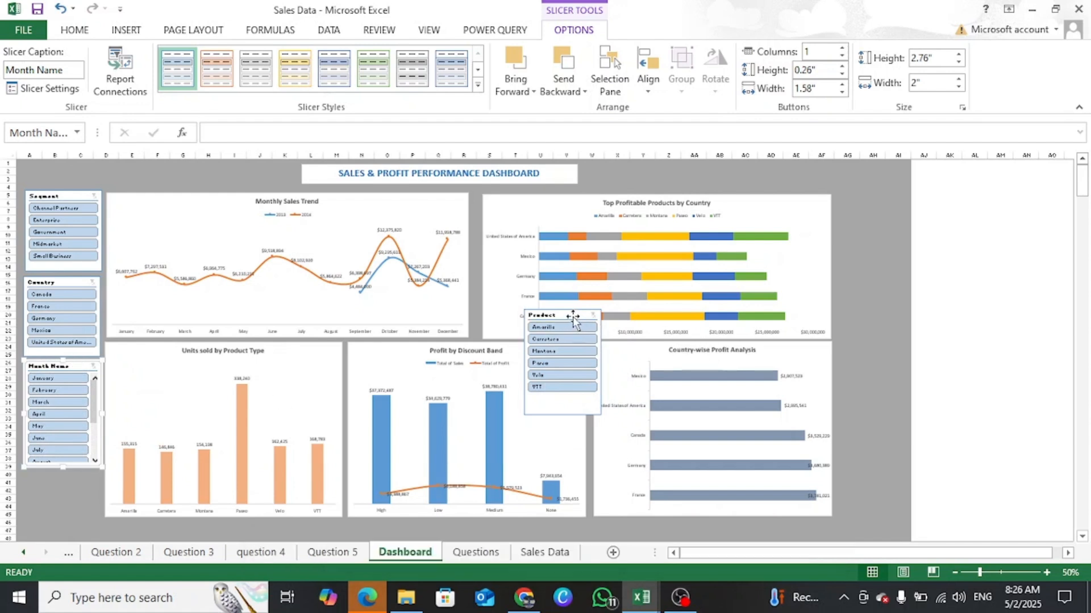
drag(571, 316, 75, 470)
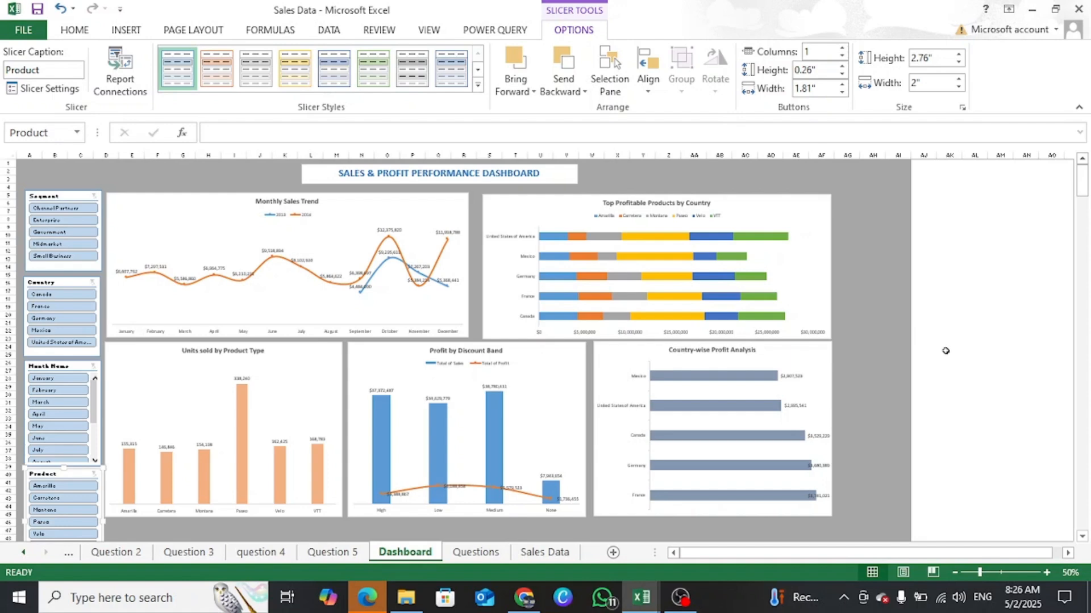
Shift all four slicers up in order so Segment starts at the top row and Product sits directly under Month Name.
mouse_move(1081, 172)
mouse_down()
mouse_move(1086, 188)
mouse_move(1083, 169)
mouse_up()
drag(65, 196, 68, 170)
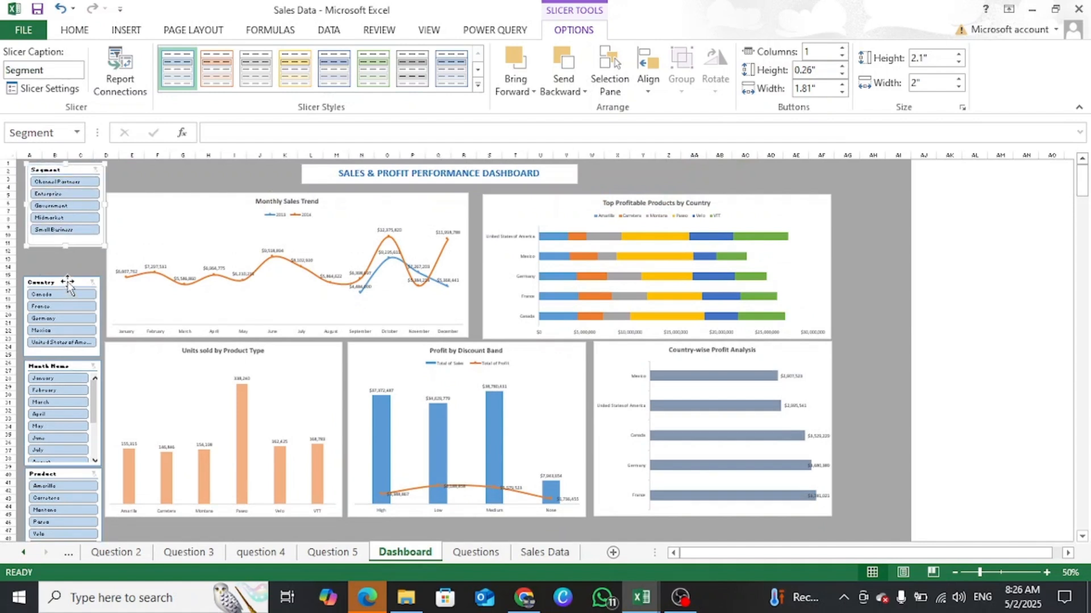
drag(67, 282, 70, 254)
drag(68, 366, 72, 338)
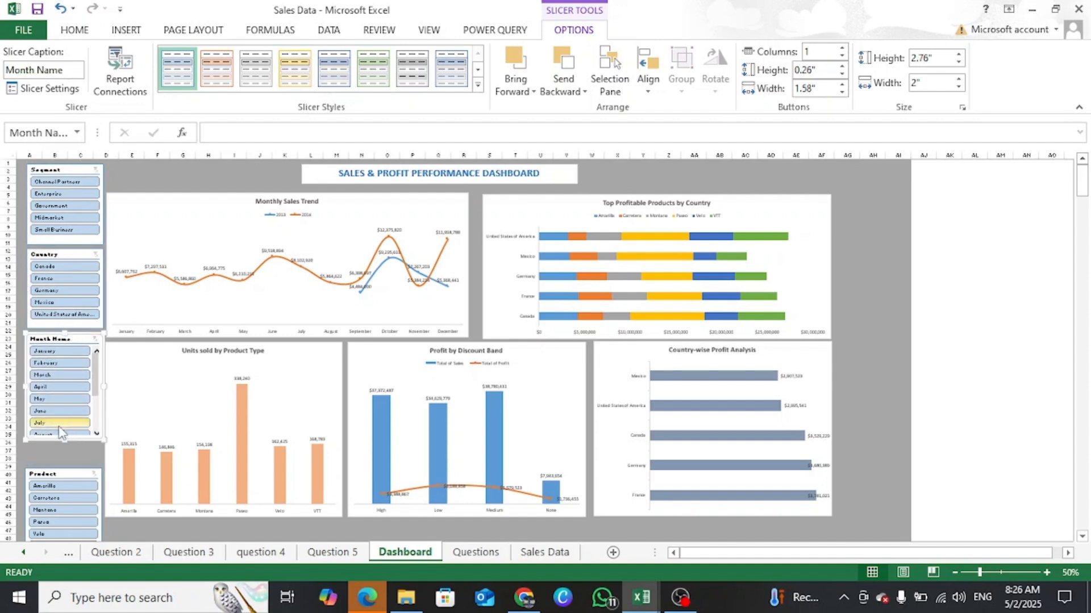
click(63, 473)
drag(62, 473, 64, 447)
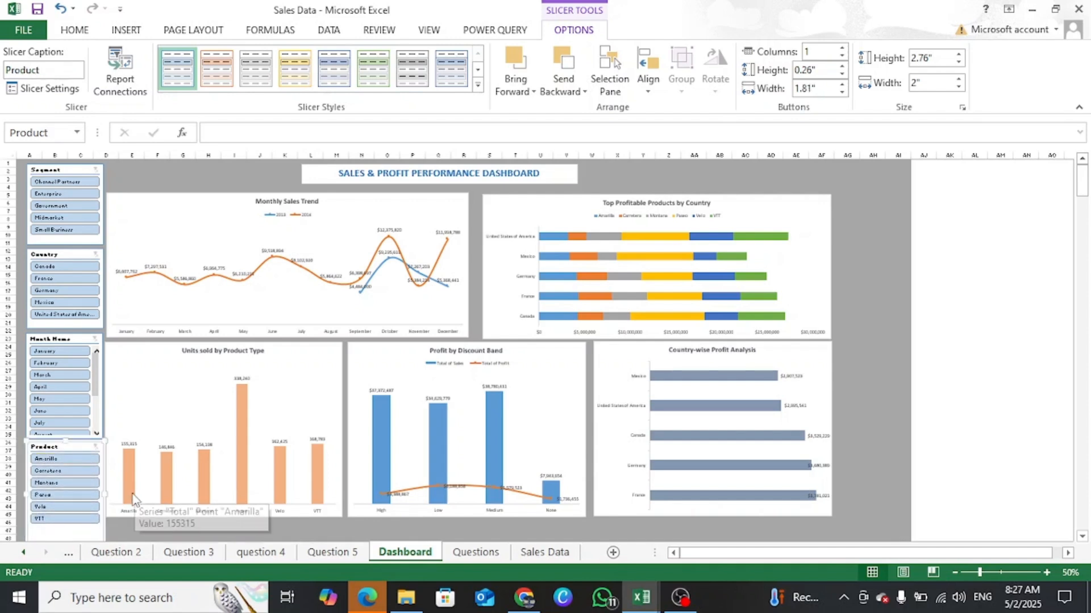
Shorten the Product slicer to a height of about 2.23" from its lower edge.
scroll(294, 504, down, 1)
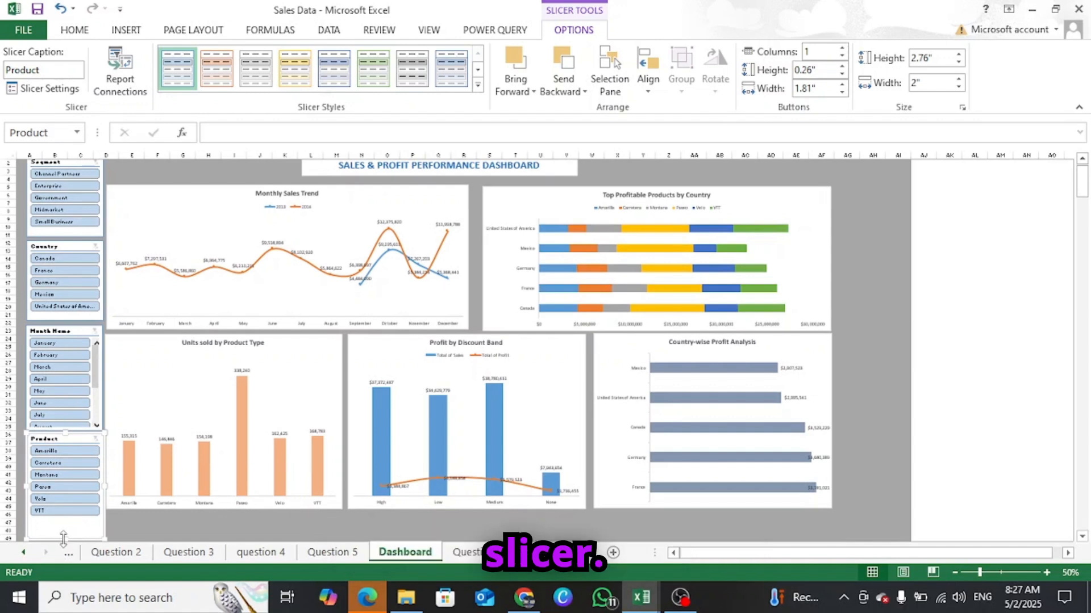
scroll(60, 528, down, 1)
drag(60, 518, 62, 504)
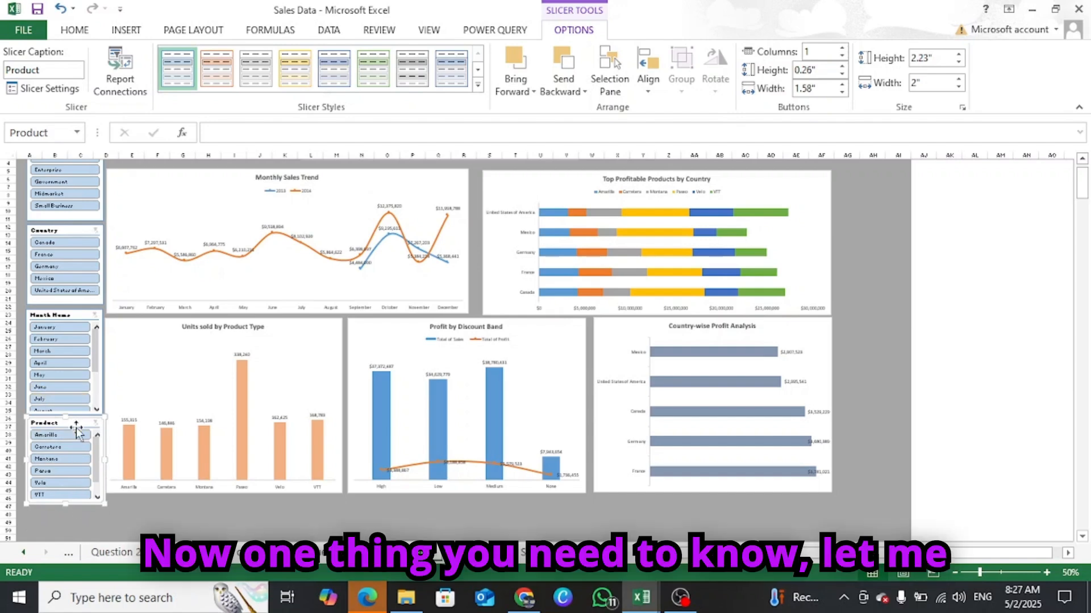
click(1047, 573)
click(1047, 573)
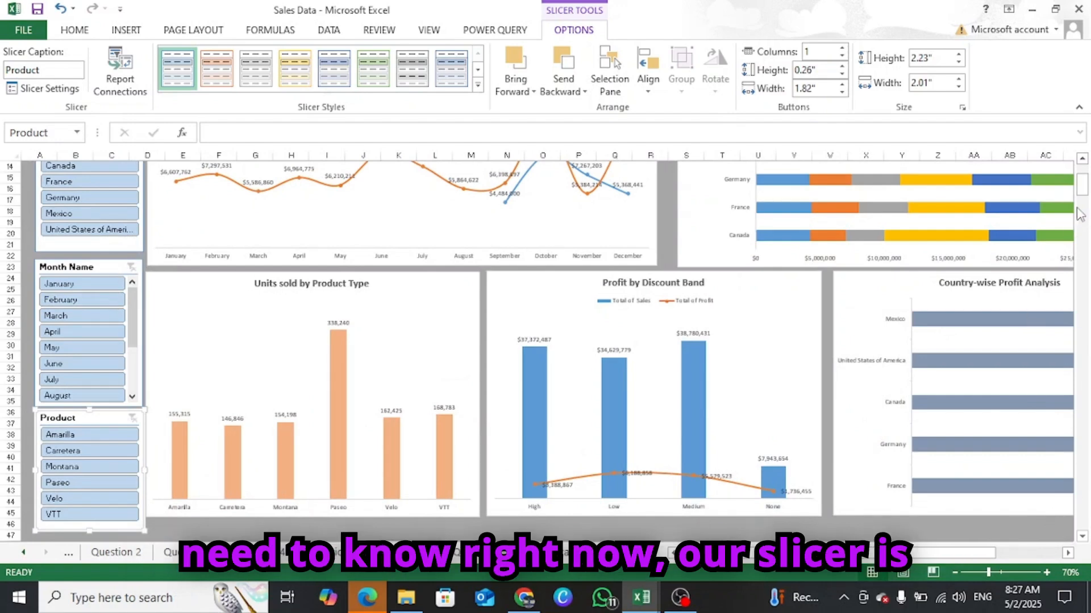
Filter the dashboard by the Channel Partners and Enterprise segments in turn to check which charts respond, and clear the Segment filter.
drag(1083, 185, 1084, 162)
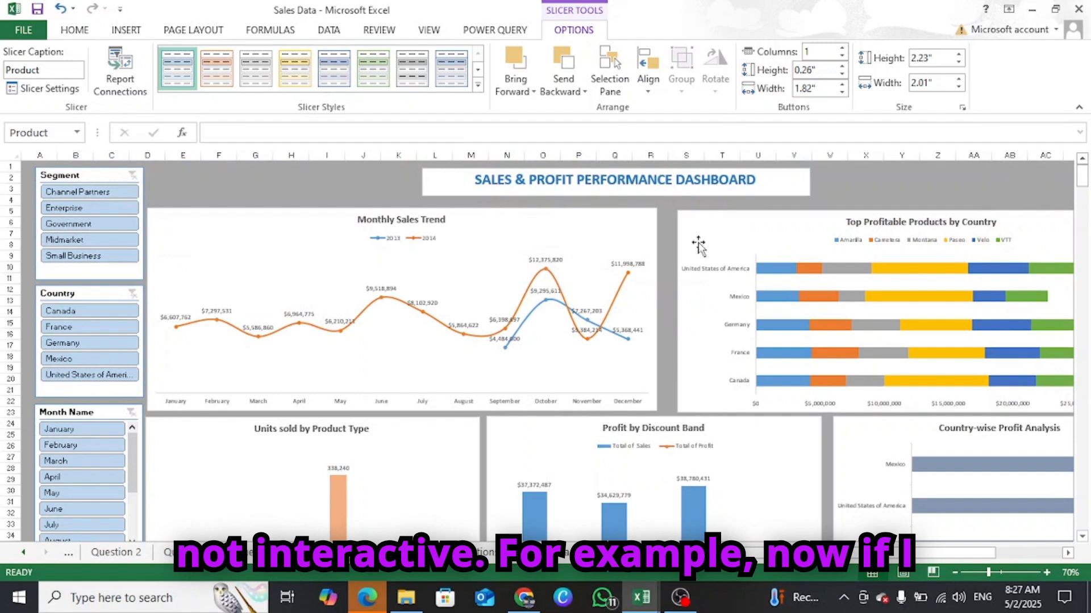
click(89, 193)
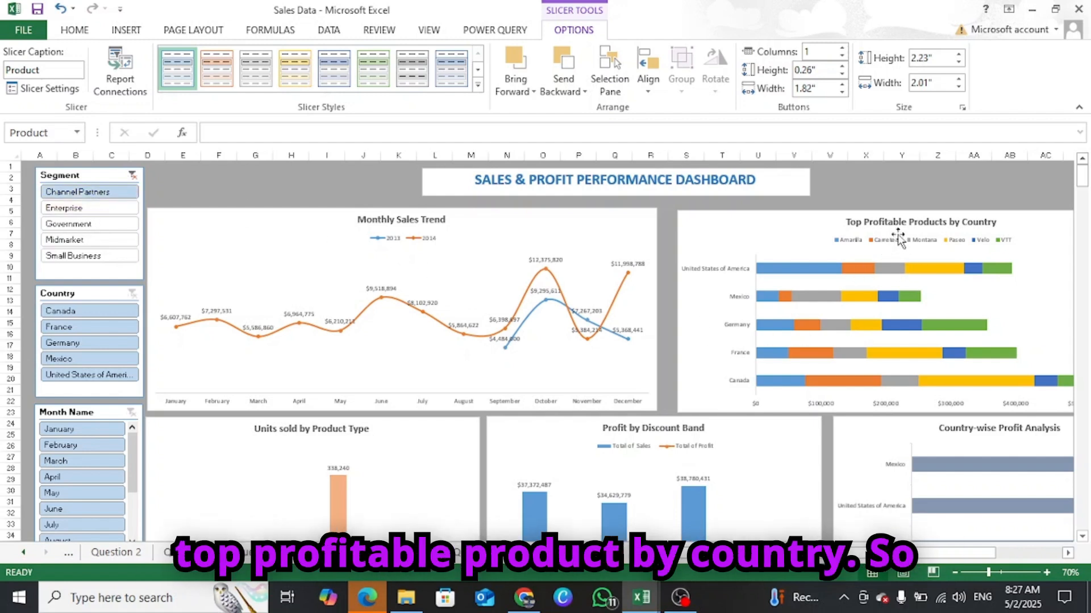
click(69, 209)
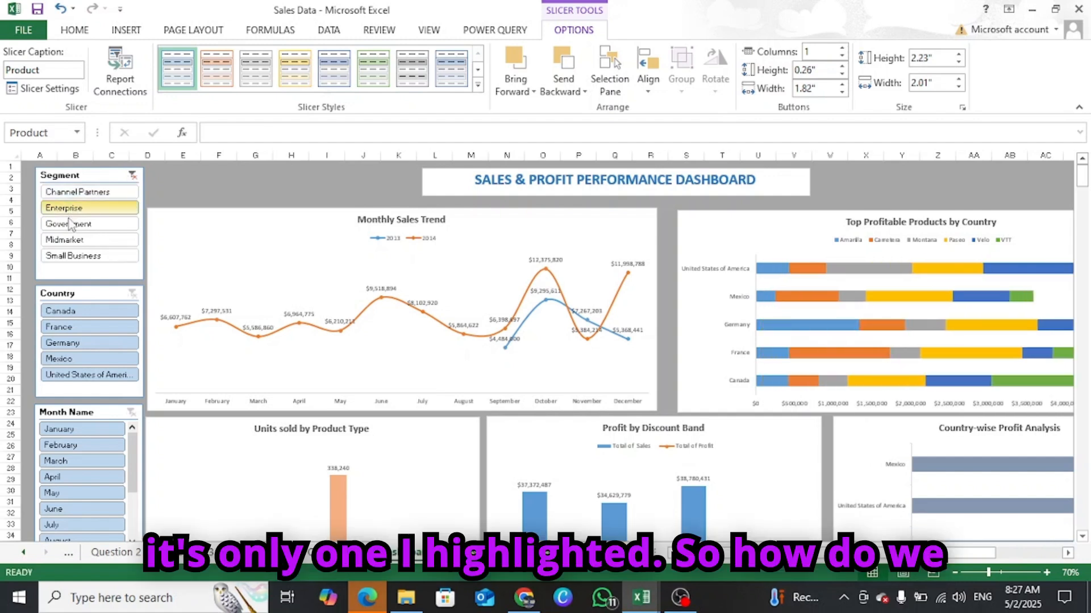
click(134, 177)
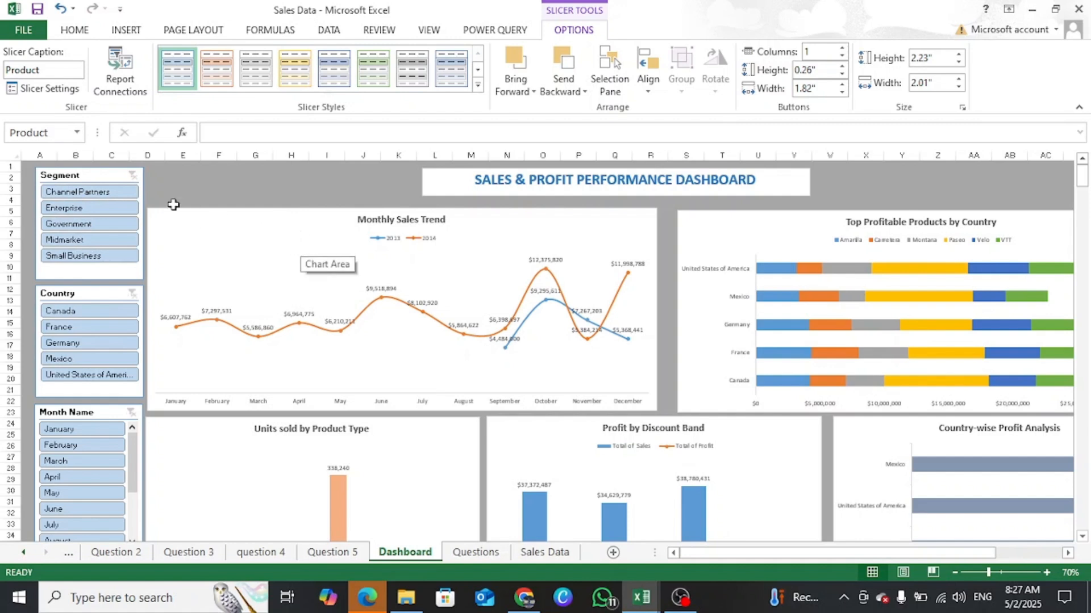
Connect the Segment slicer to PivotTable10, PivotTable11, PivotTable12 and PivotTable13 through its report connections.
click(107, 178)
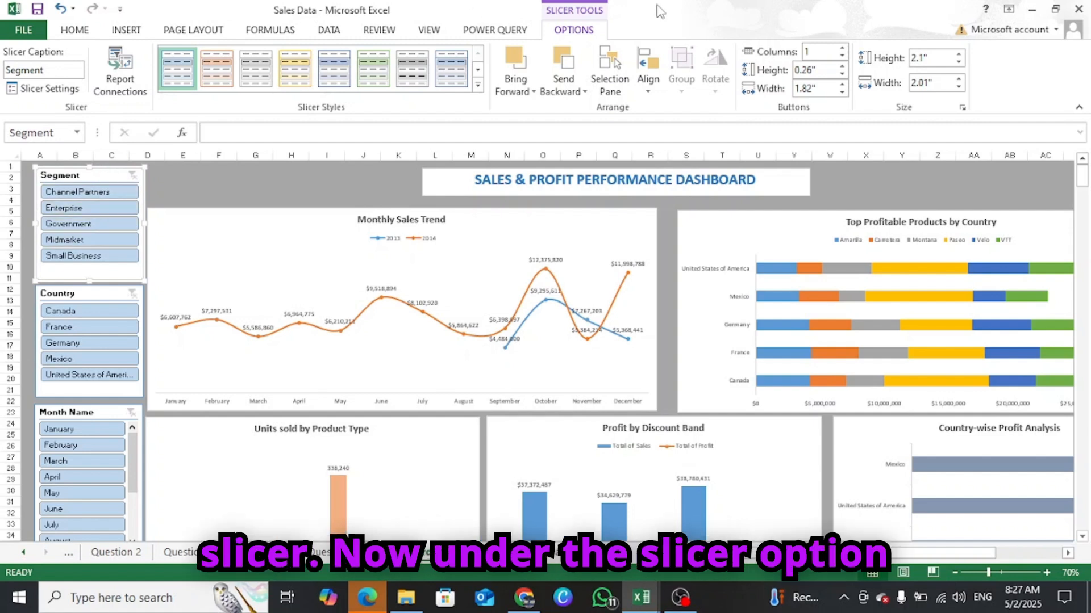
click(118, 62)
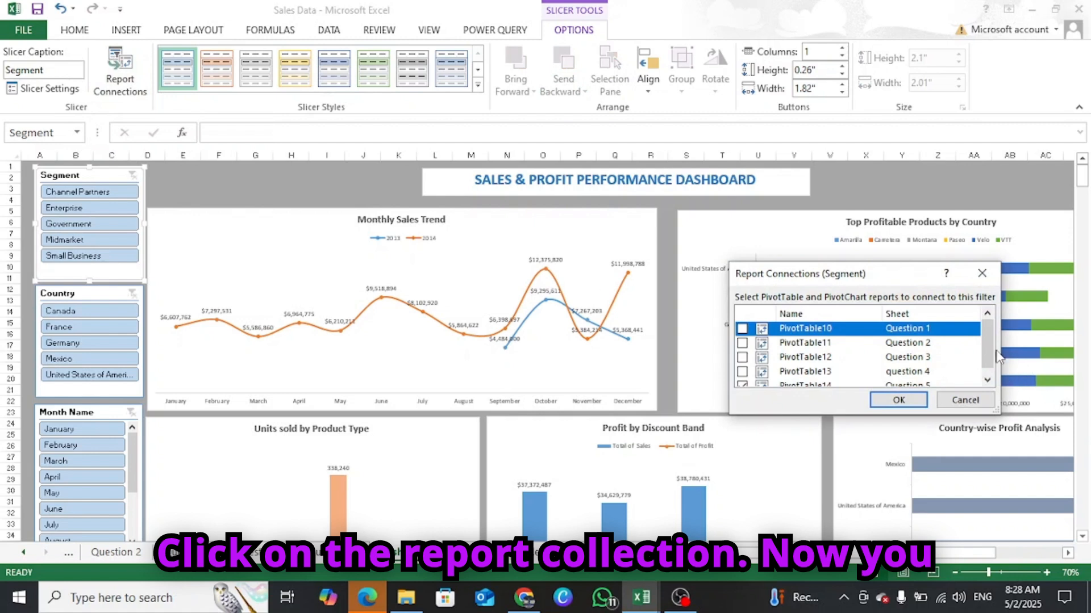
mouse_move(998, 356)
mouse_down()
mouse_move(995, 322)
mouse_move(1006, 401)
mouse_move(995, 341)
mouse_move(994, 392)
mouse_move(989, 350)
mouse_up()
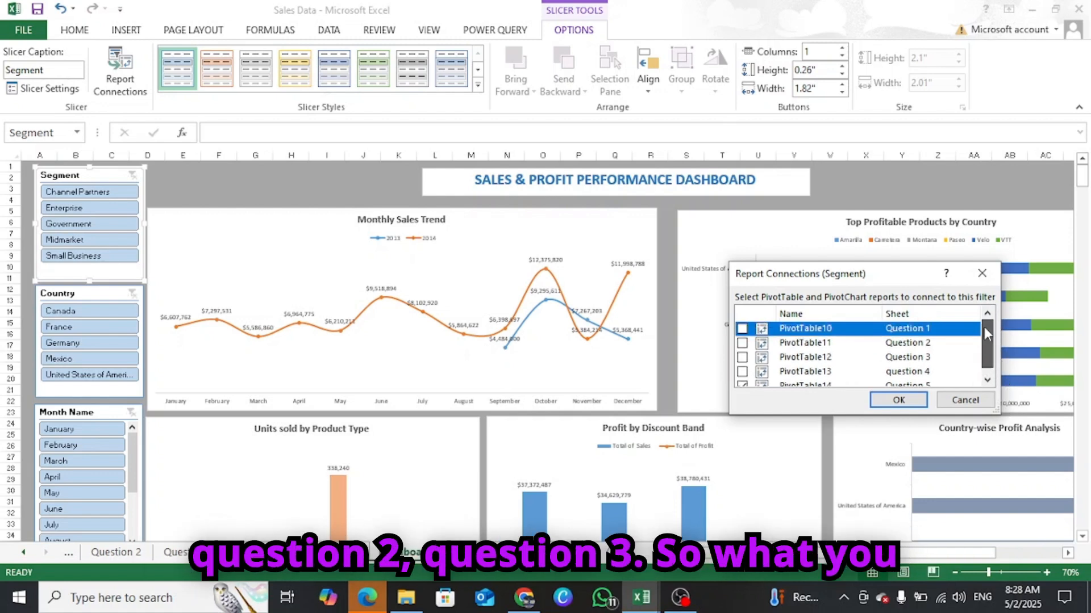
click(742, 343)
click(742, 357)
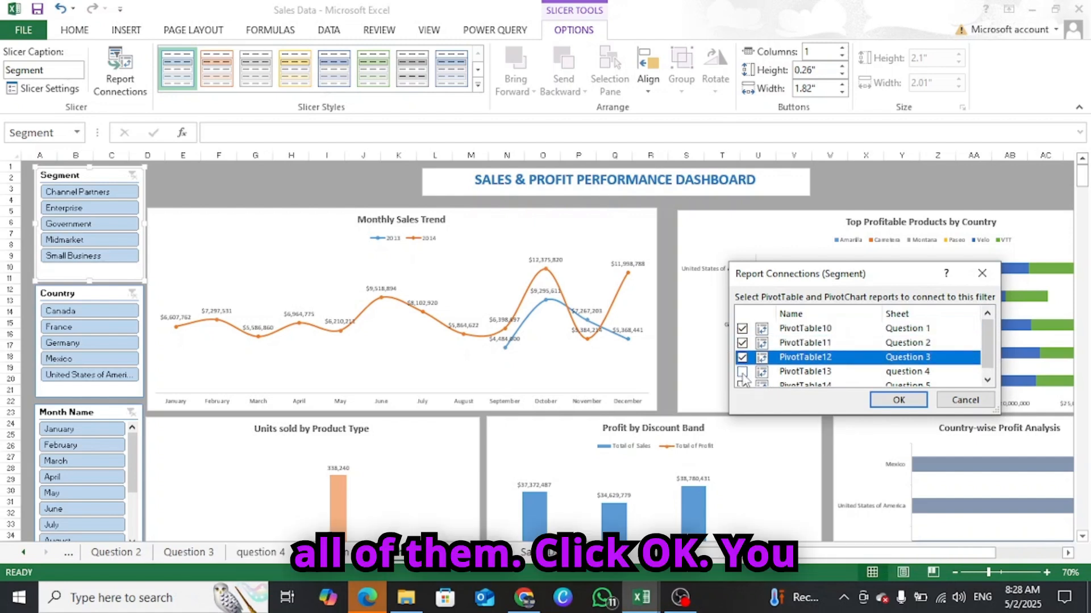
click(742, 372)
click(900, 401)
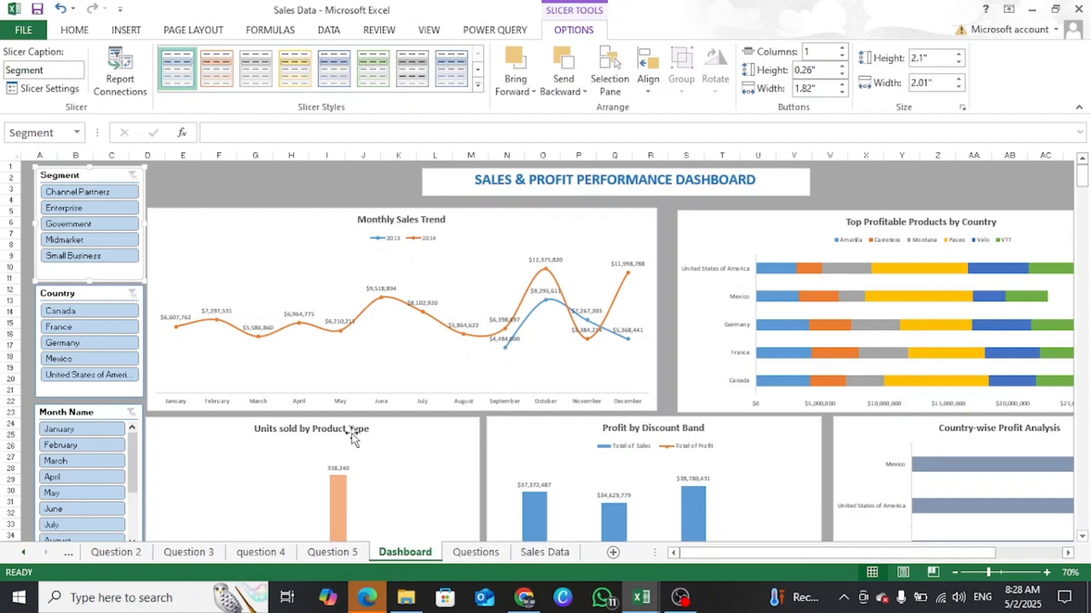
Connect the Country slicer to PivotTable10, PivotTable11, PivotTable12 and PivotTable13 through its report connections.
click(94, 301)
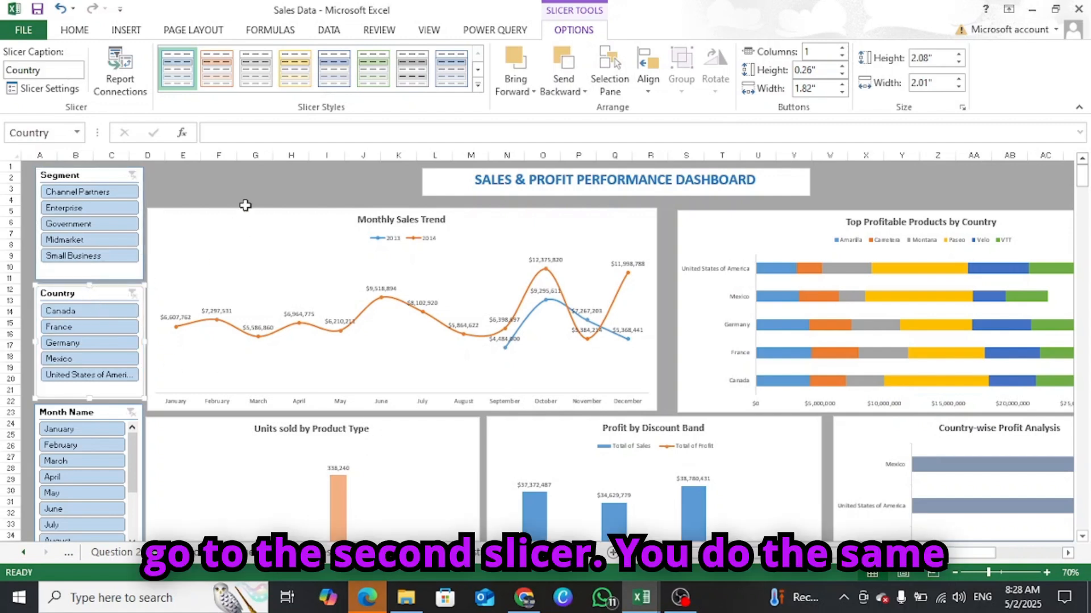
click(122, 73)
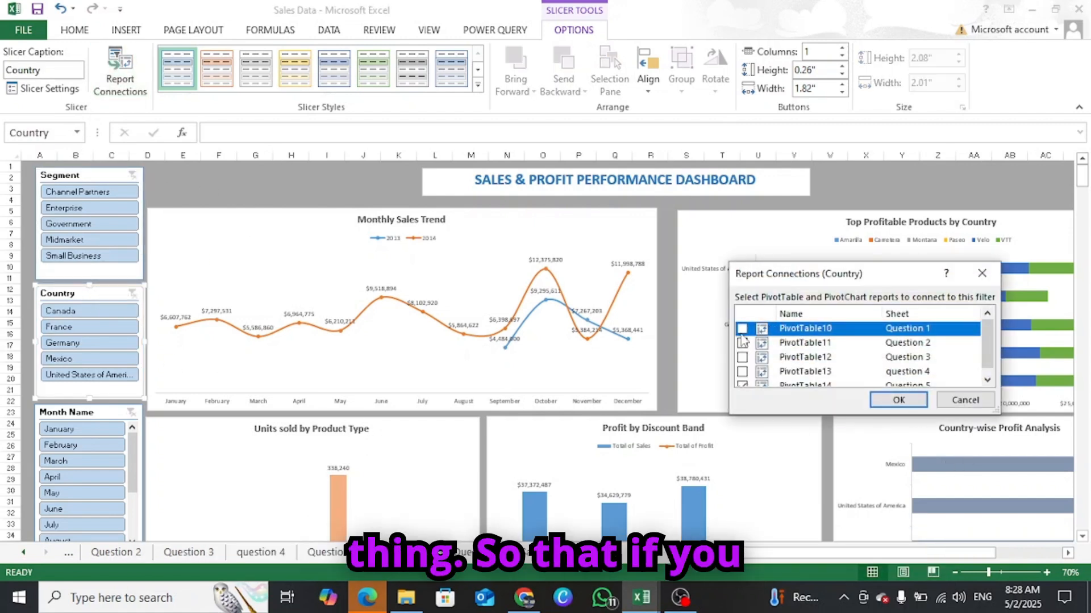
click(741, 329)
click(742, 343)
click(742, 358)
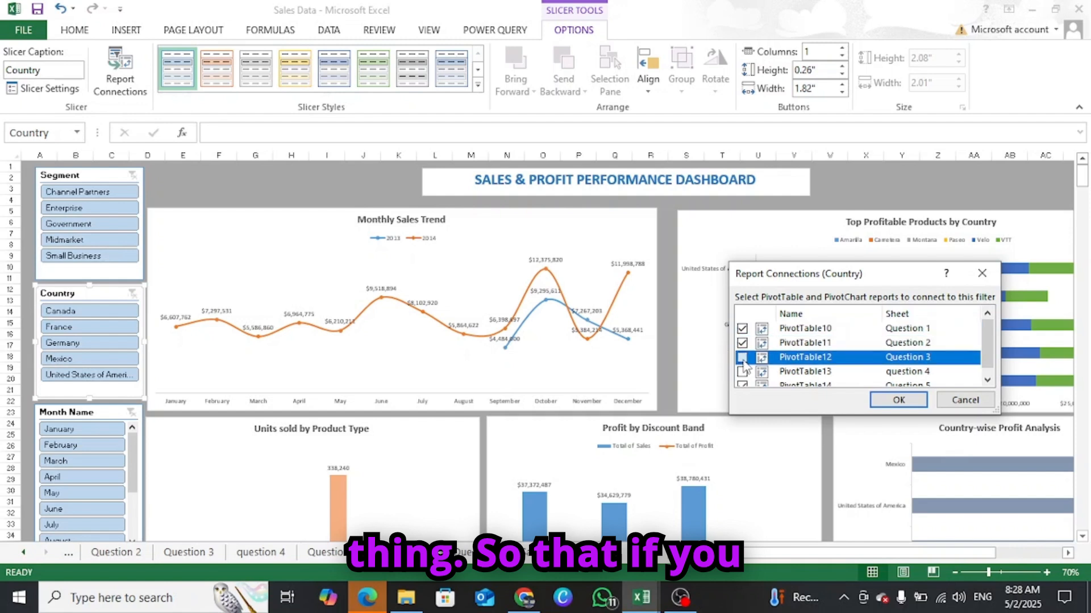
click(741, 371)
click(898, 400)
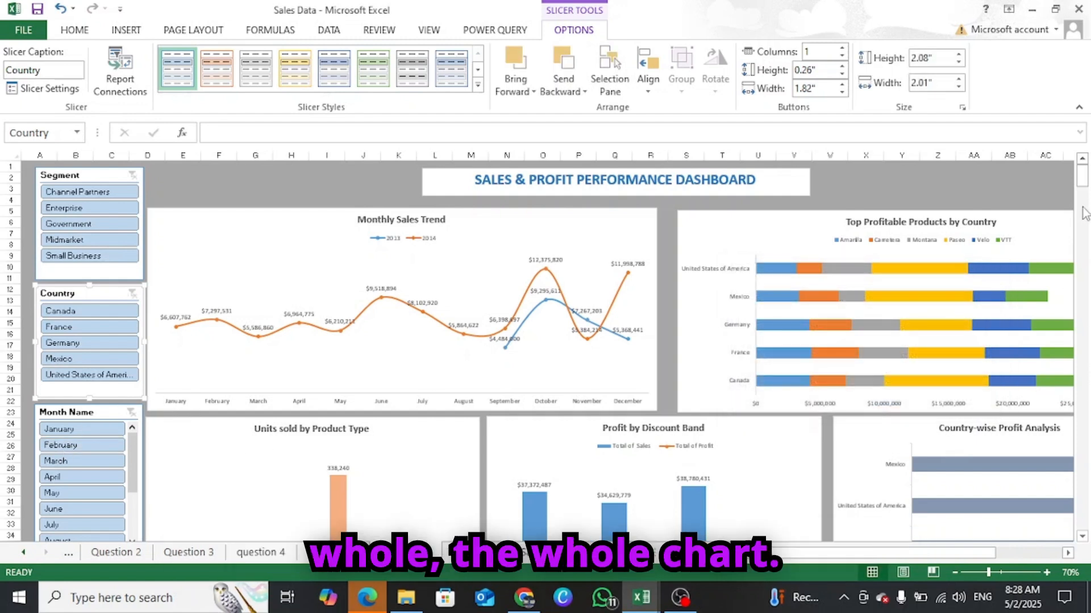
Connect the Month Name slicer to PivotTable10, PivotTable11, PivotTable12 and PivotTable13 through its report connections.
mouse_move(1082, 177)
mouse_down()
mouse_move(1084, 219)
mouse_move(1084, 187)
mouse_up()
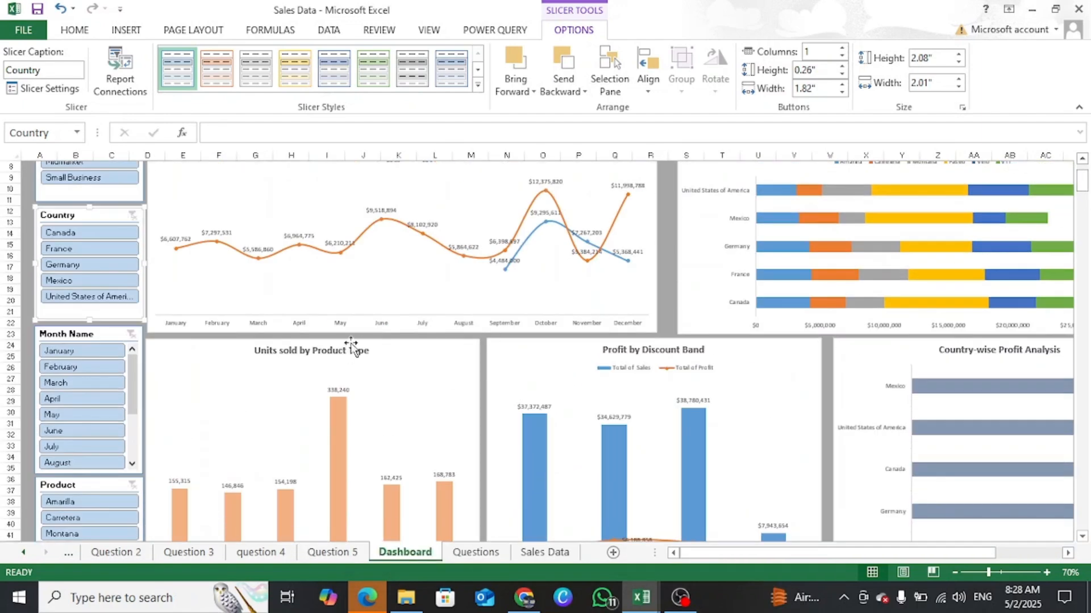
click(85, 335)
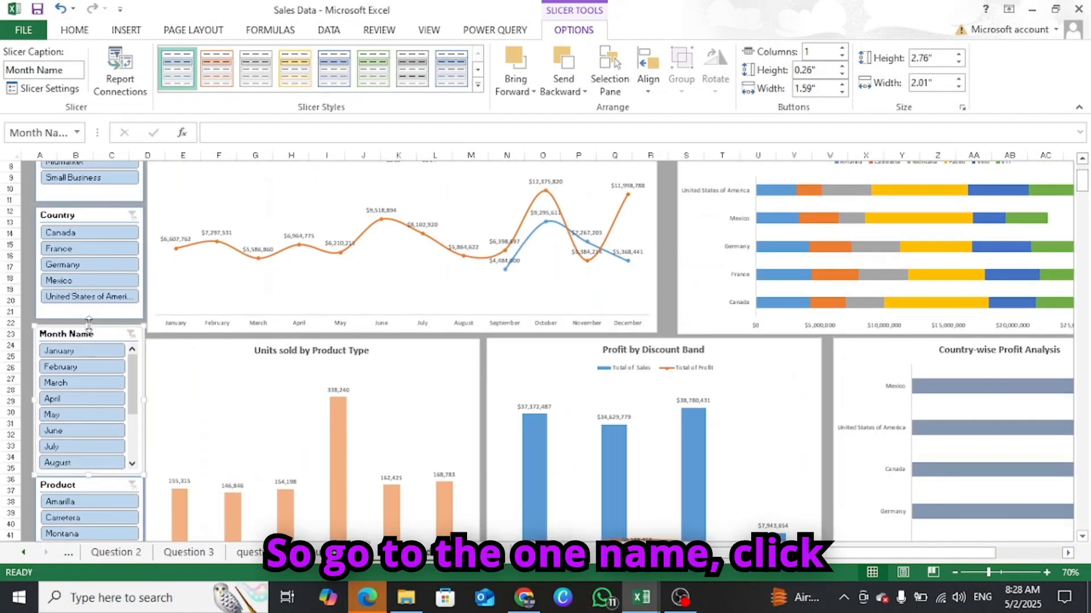
click(120, 71)
click(741, 328)
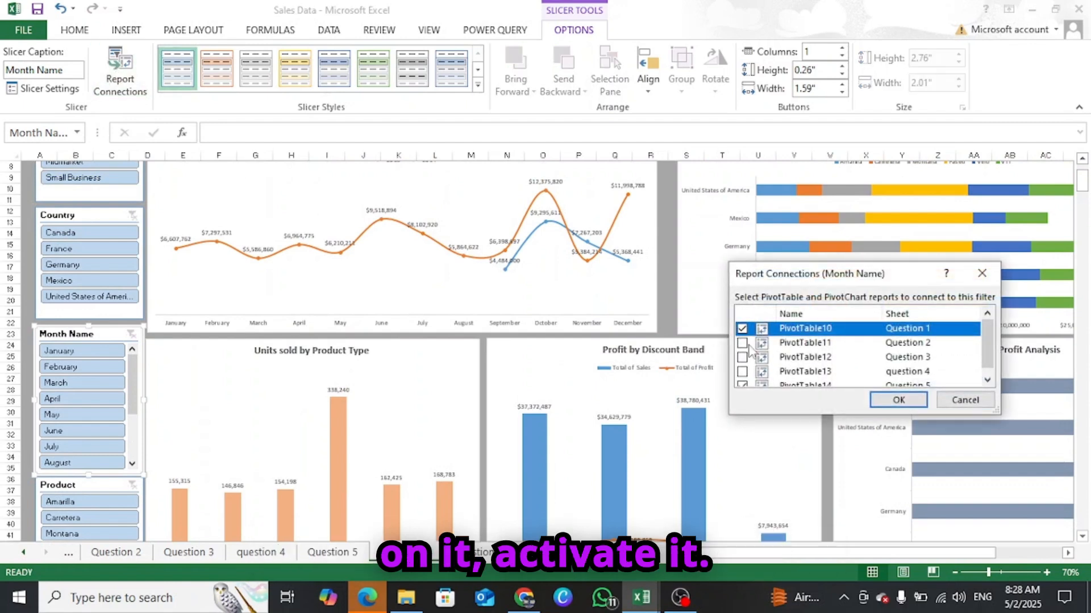
click(742, 342)
click(741, 357)
click(742, 372)
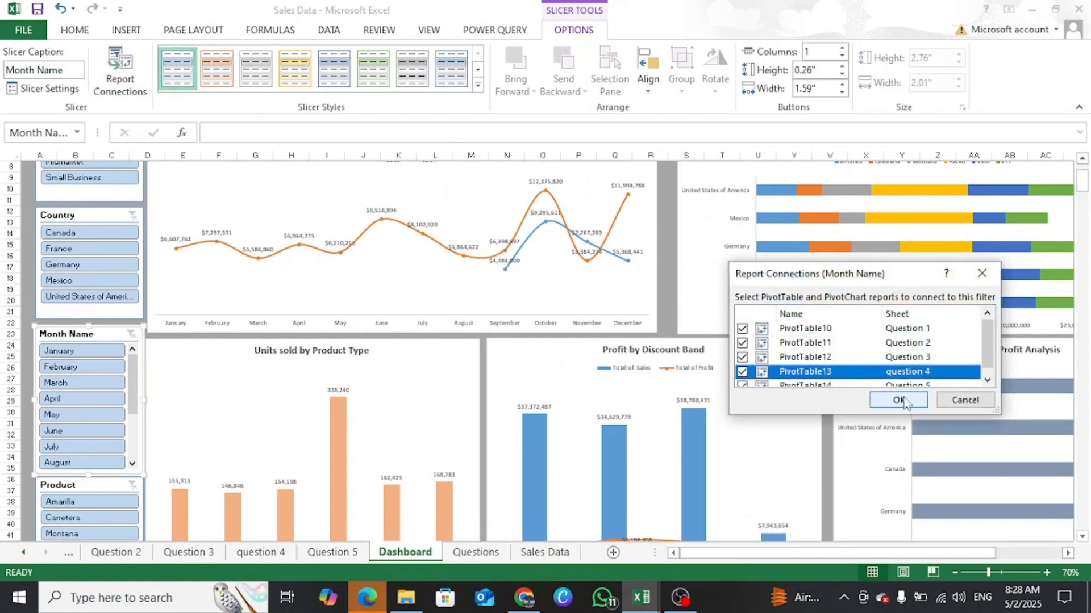
click(897, 399)
Connect the Product slicer to PivotTable10, PivotTable11, PivotTable12 and PivotTable13 through its report connections.
click(89, 485)
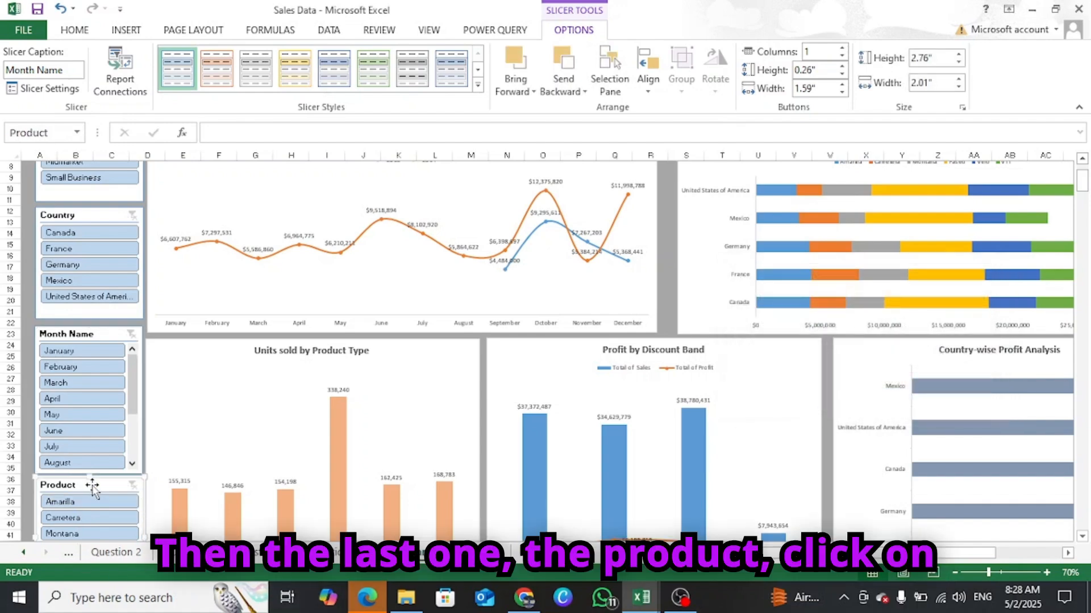
click(126, 67)
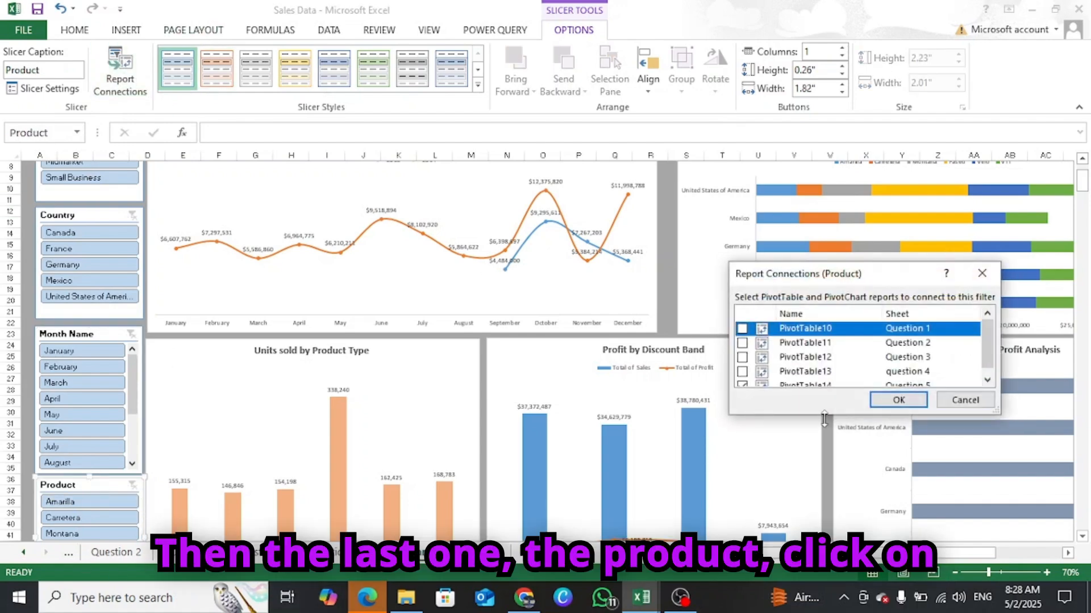
click(742, 329)
click(742, 342)
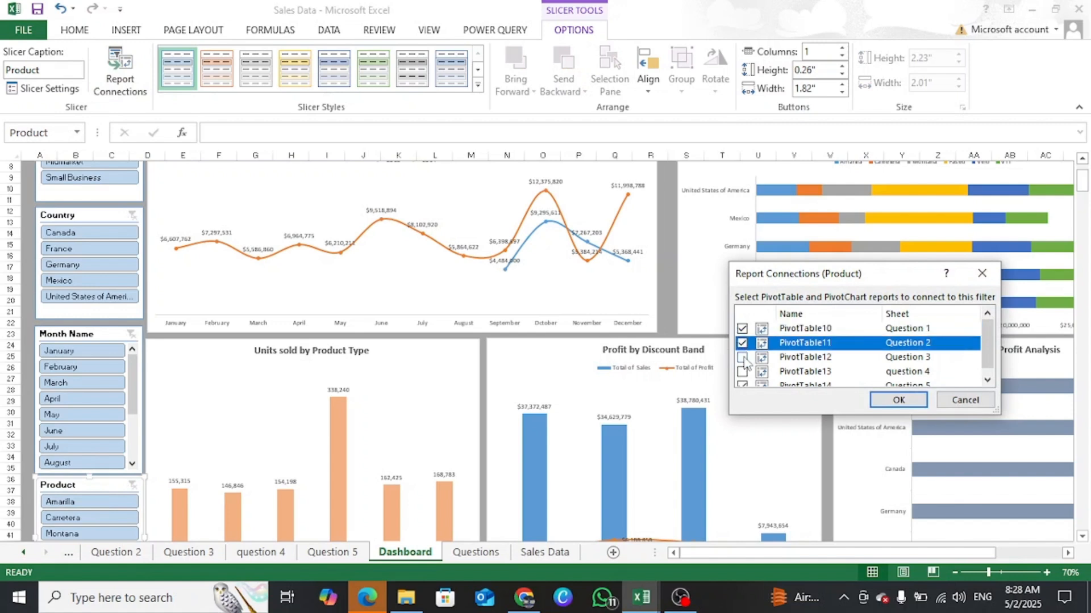
click(742, 357)
click(742, 372)
click(918, 404)
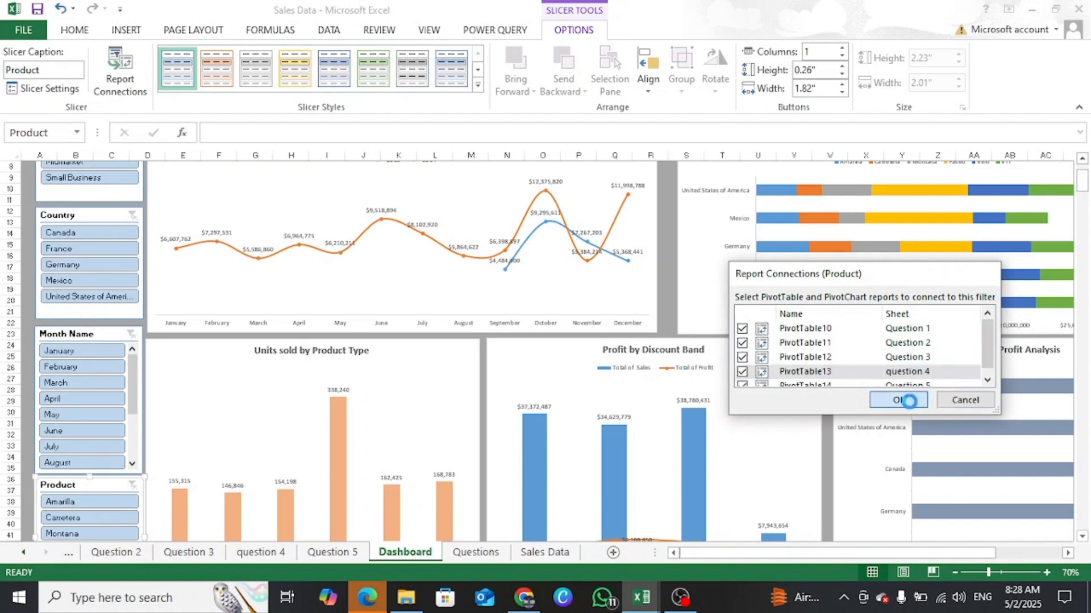
Test the Segment slicer across all charts by filtering to Enterprise, Government and Midmarket in turn, and clear the filter.
click(955, 573)
click(954, 573)
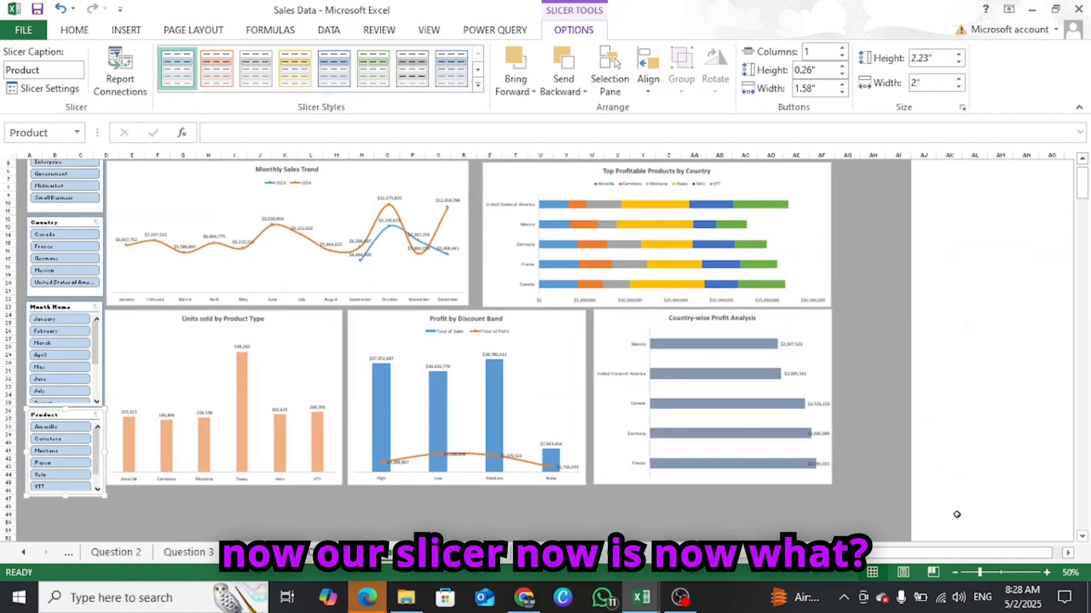
drag(1083, 184, 1085, 176)
click(236, 170)
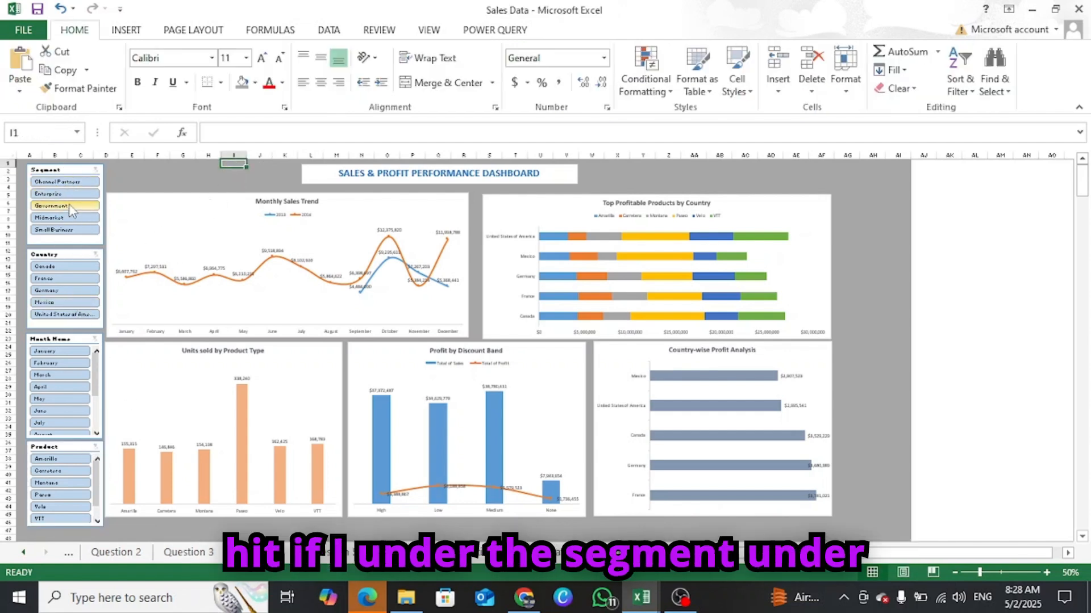
click(1046, 573)
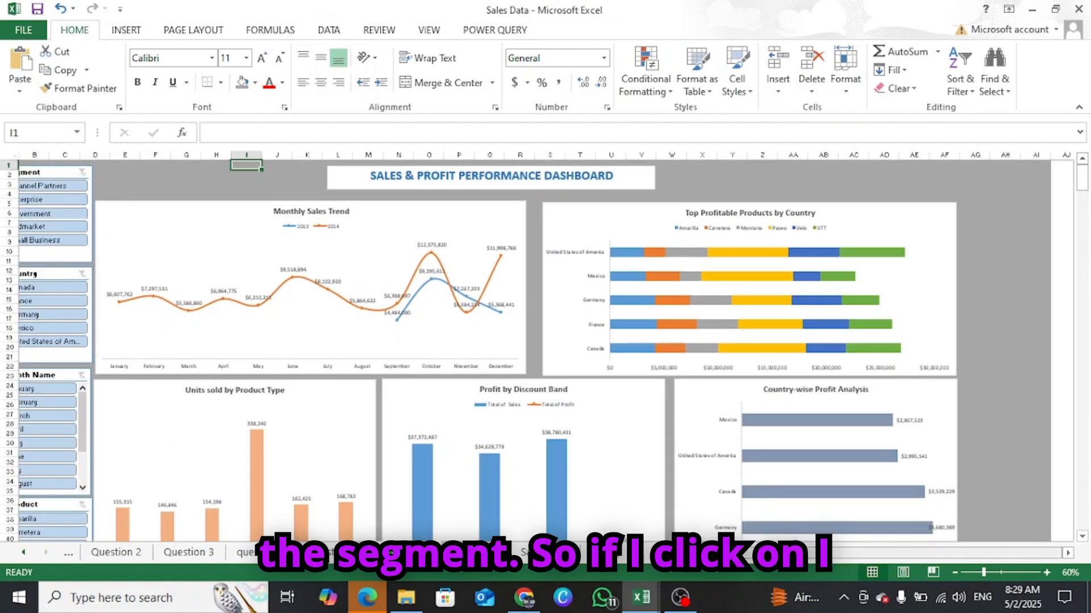
drag(830, 555, 819, 554)
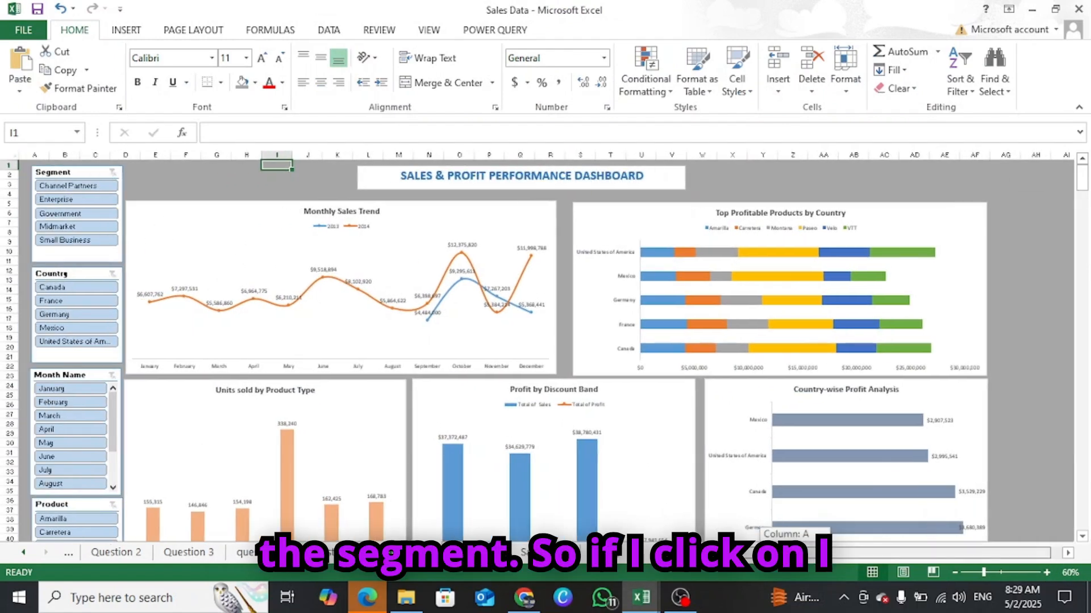
click(67, 203)
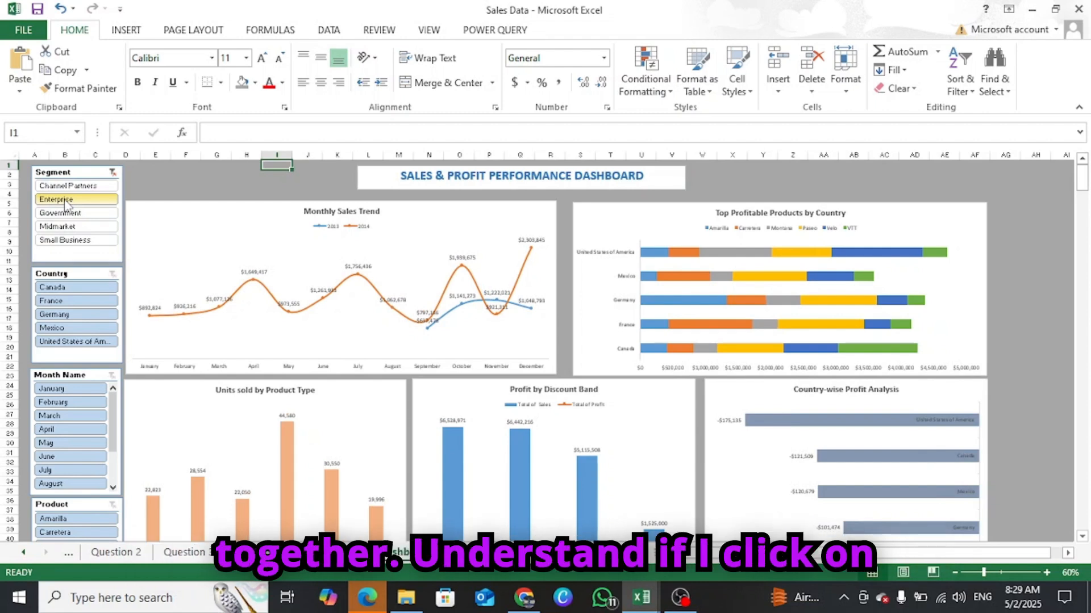
click(62, 217)
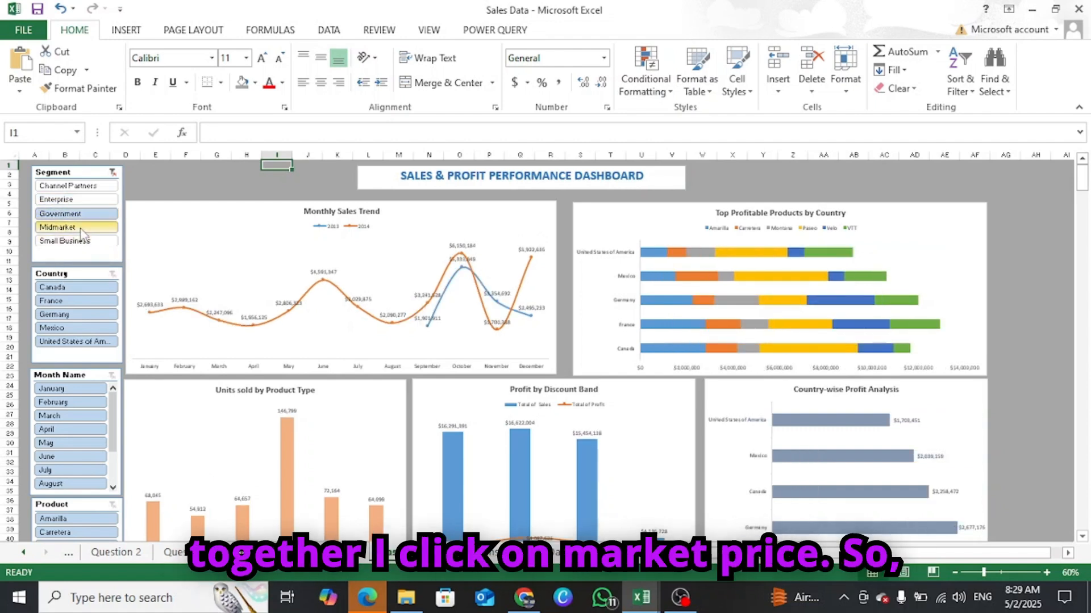
click(80, 228)
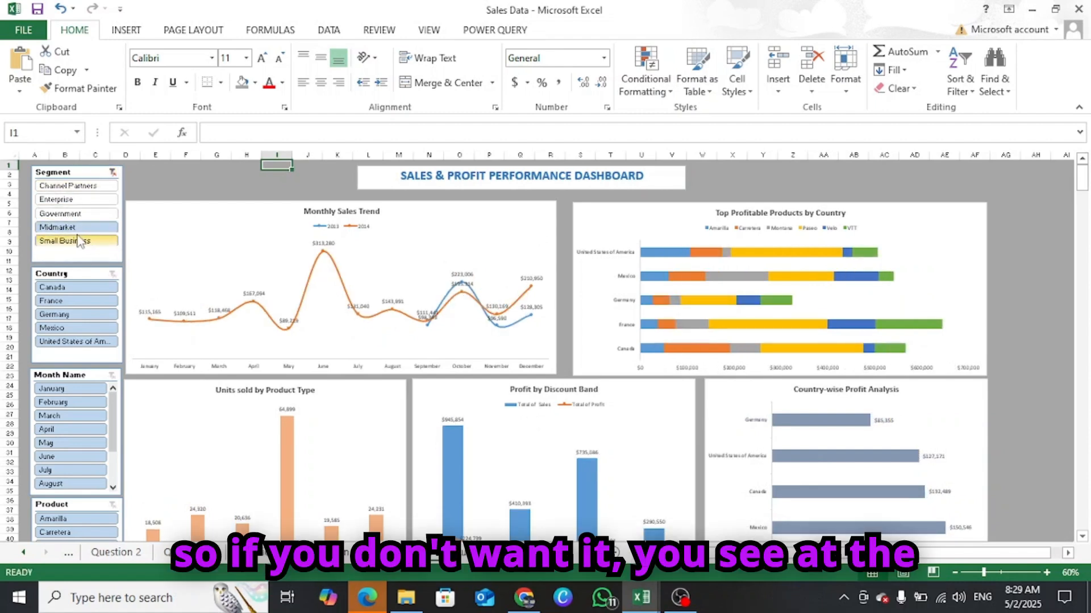
click(114, 176)
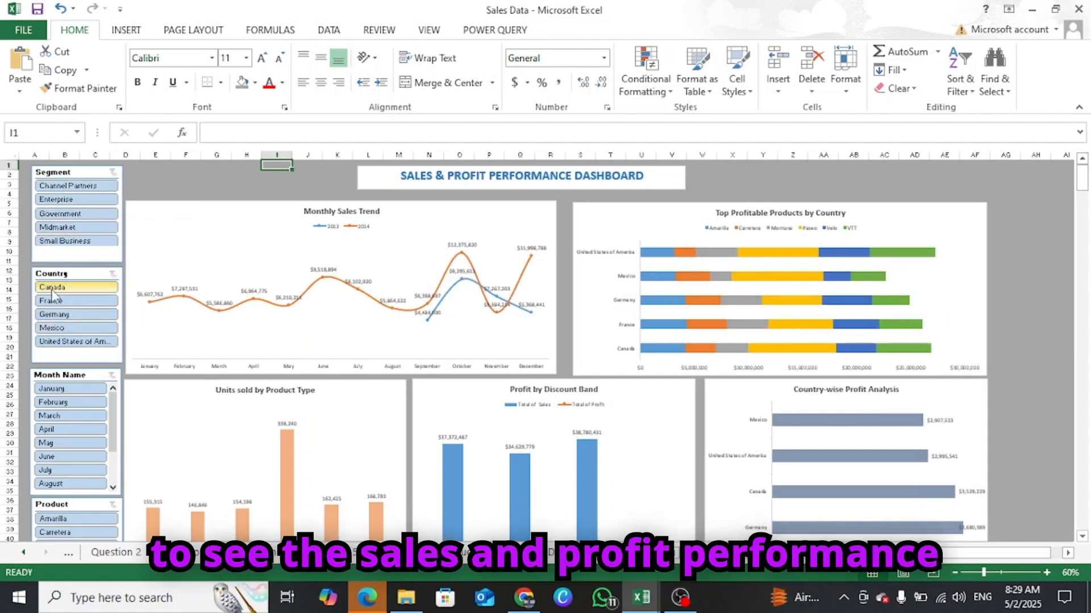
Test the Country slicer by filtering to Germany, Mexico and United States of America in turn, and clear the filter.
click(66, 314)
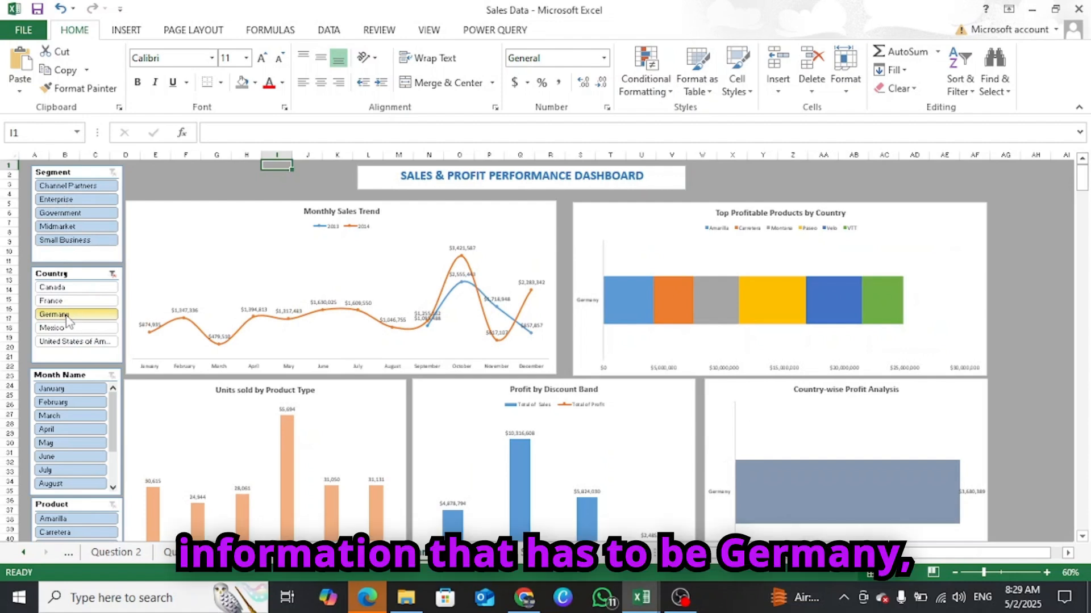
click(65, 327)
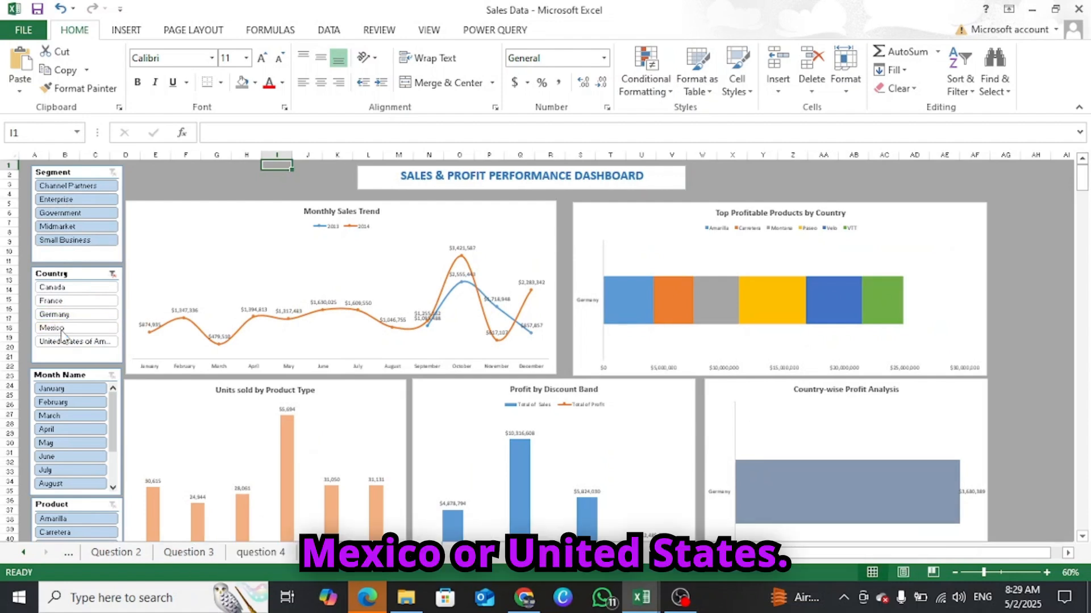
click(67, 341)
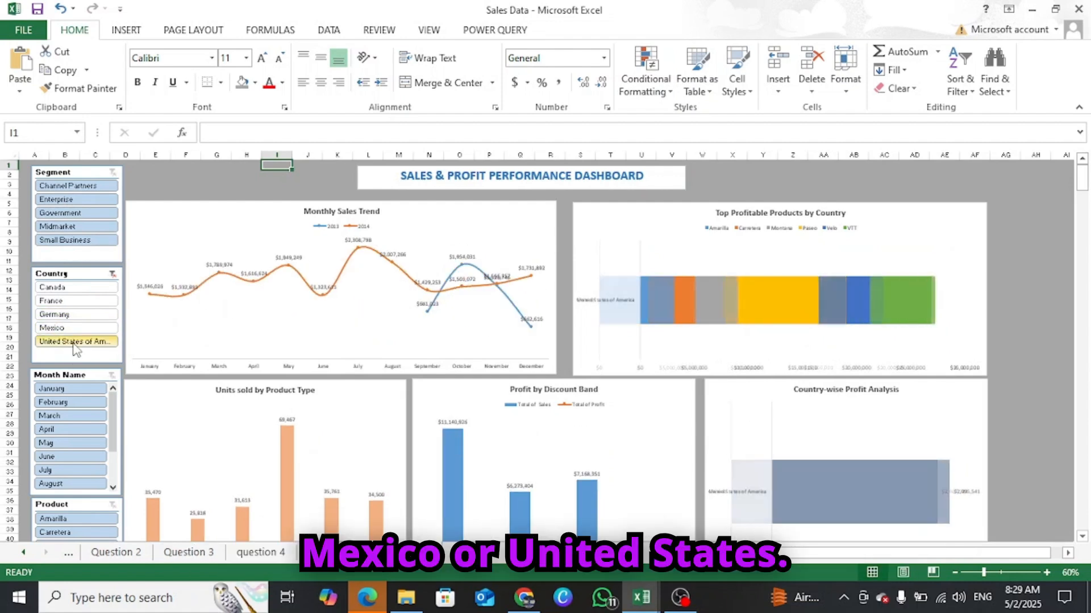
click(112, 274)
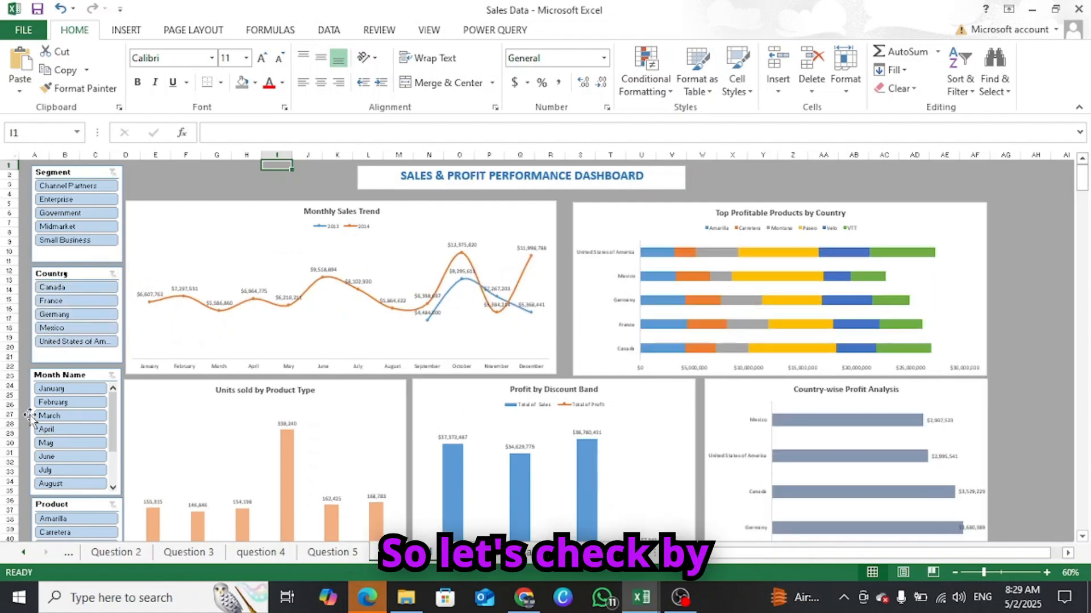
Test the Month Name slicer by filtering to January, February, July and November in turn, and clear the filter.
click(51, 390)
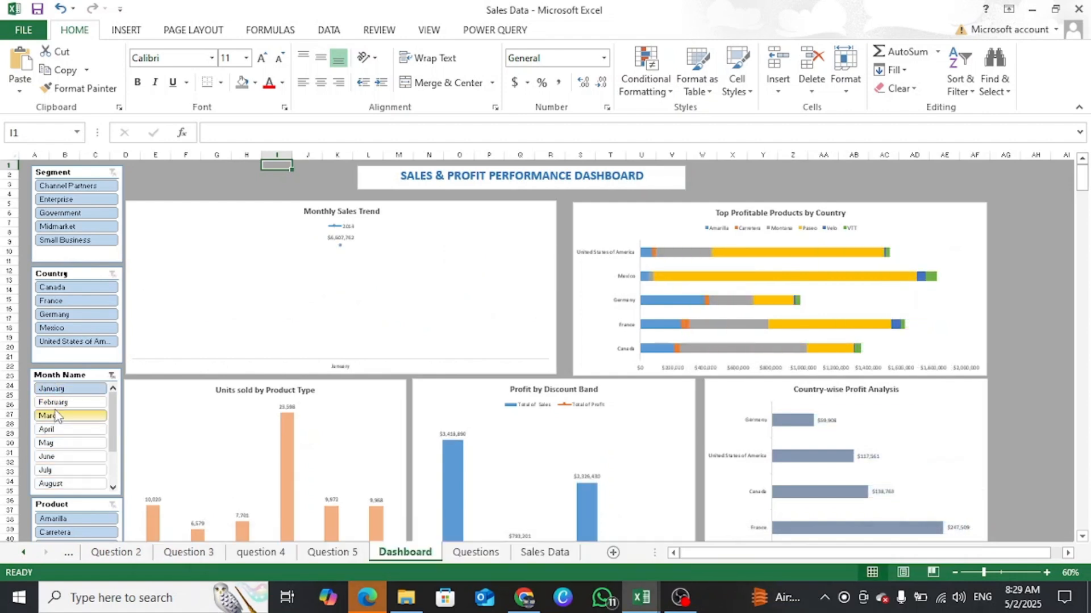
click(52, 402)
click(48, 470)
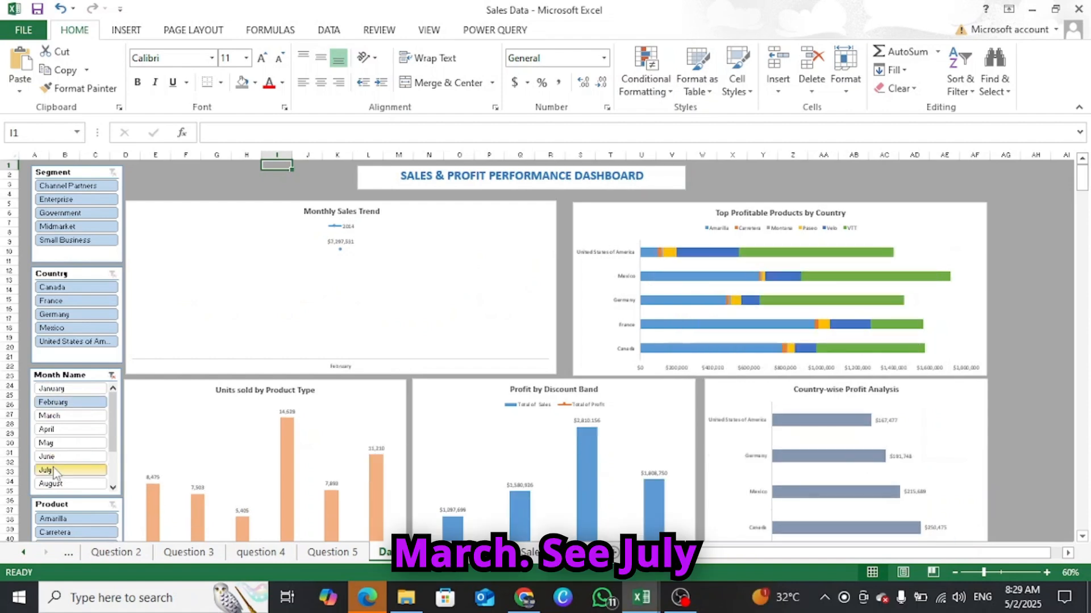
scroll(69, 472, down, 1)
scroll(86, 471, down, 1)
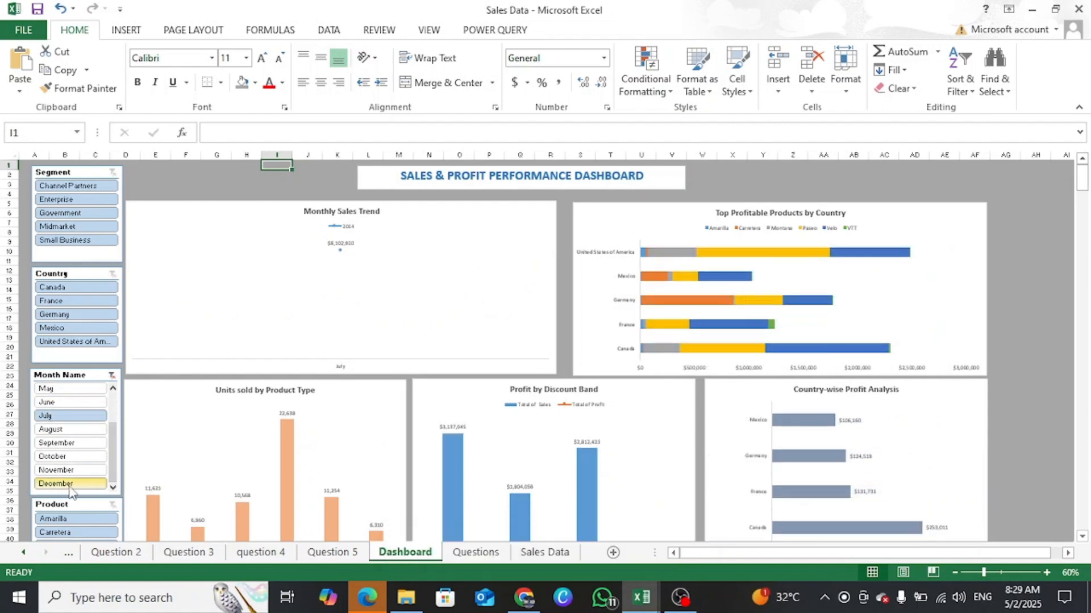
click(61, 471)
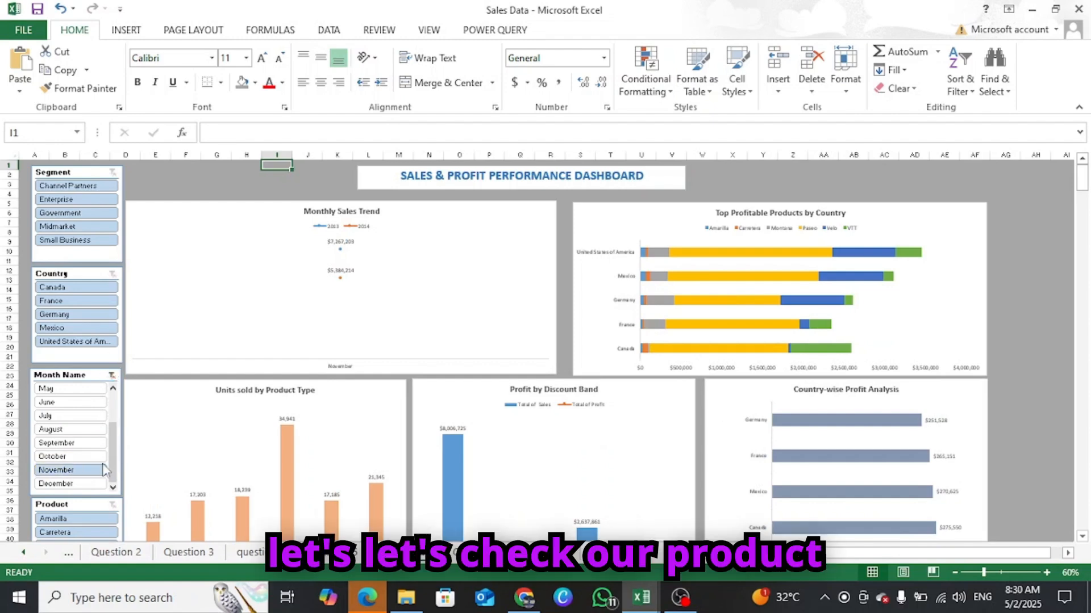
click(111, 375)
Test the Product slicer by filtering the dashboard charts to Montana.
scroll(92, 489, down, 4)
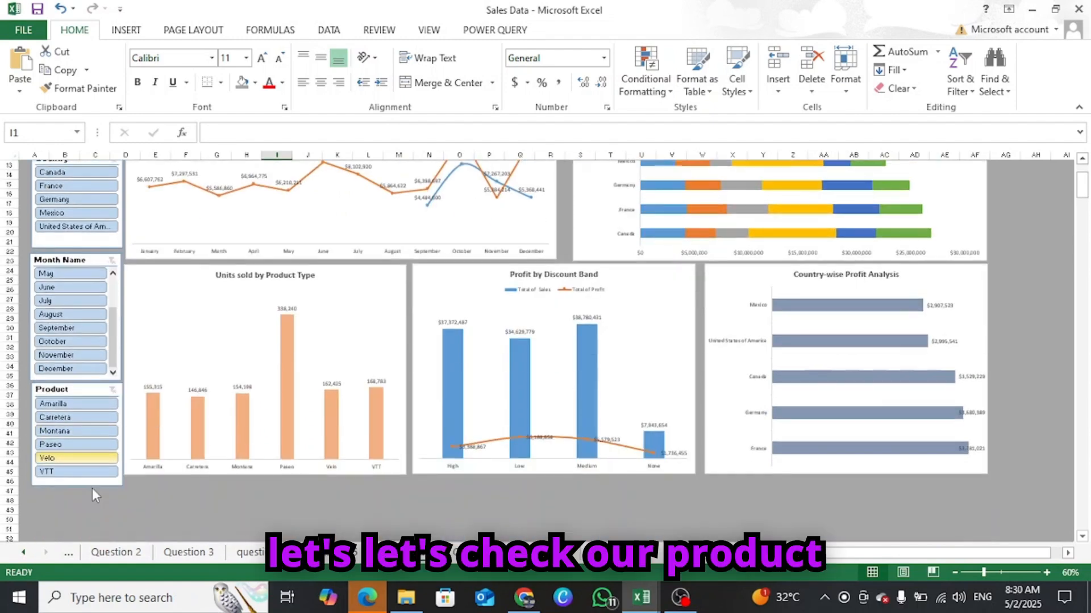
click(57, 430)
scroll(208, 305, up, 3)
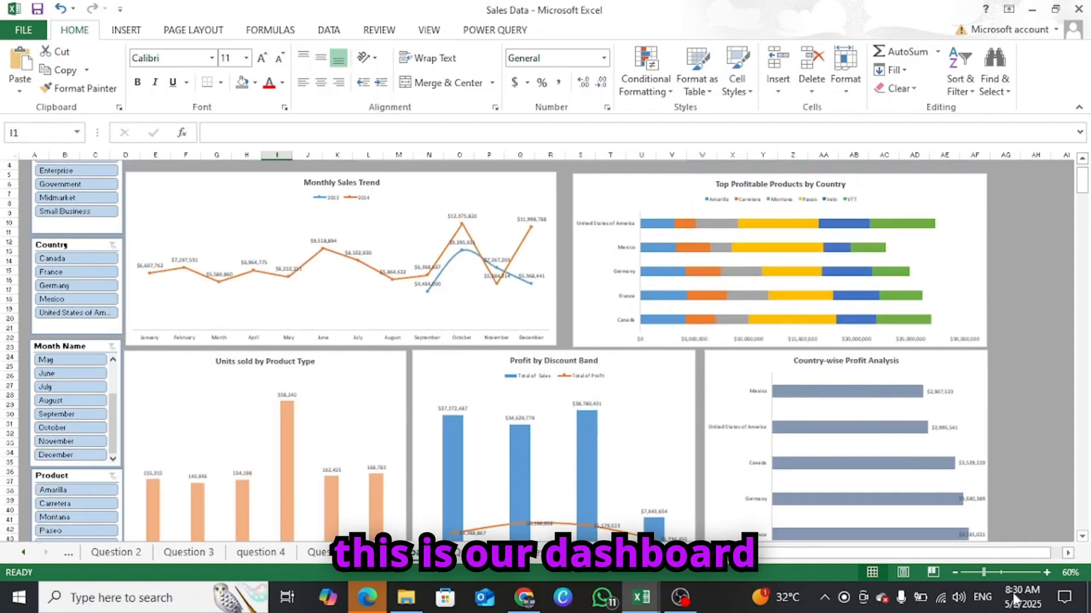
Zoom the dashboard out to 50%, review the Questions and Sales Data sheets, and return to the Dashboard sheet.
click(955, 573)
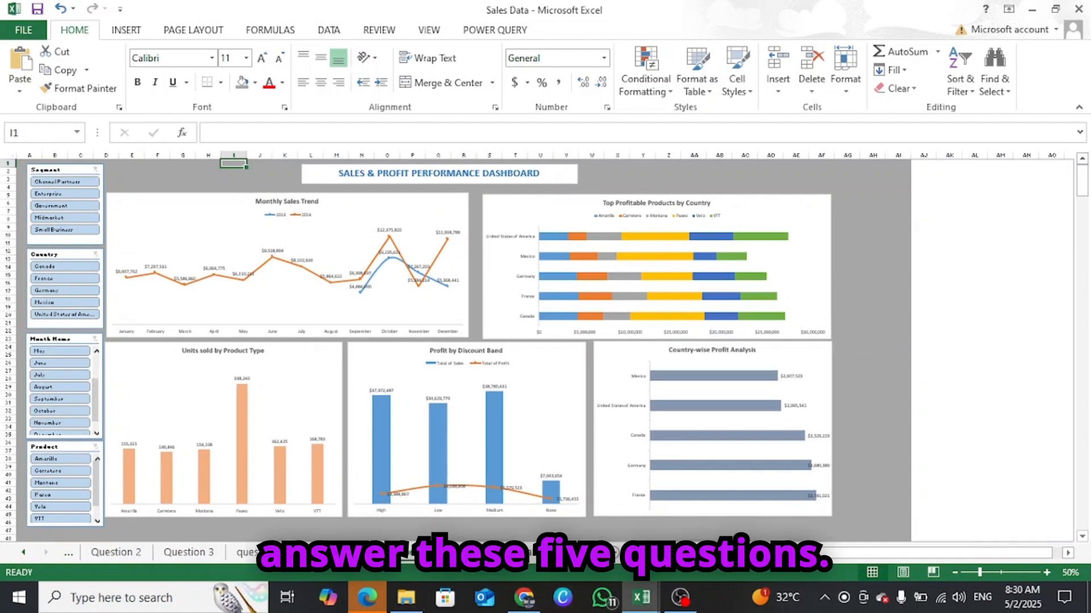
click(489, 552)
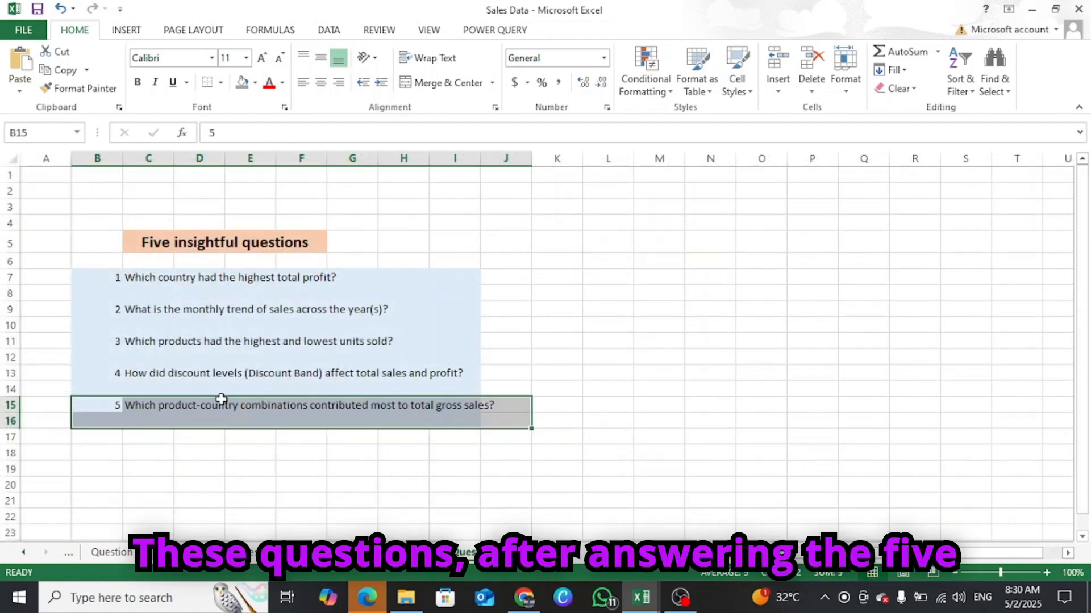
click(535, 557)
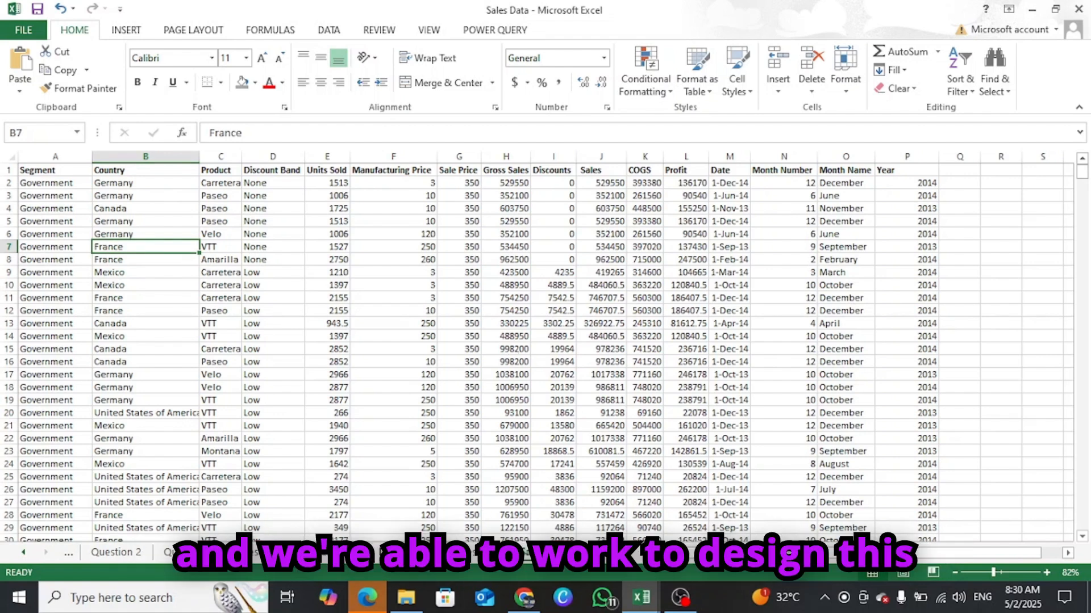
click(405, 552)
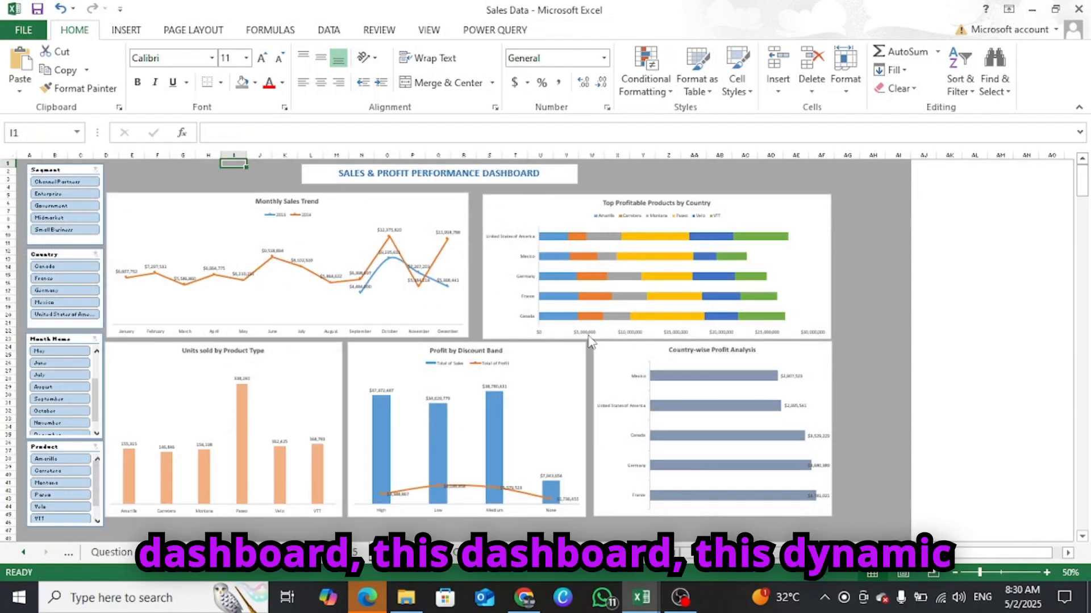